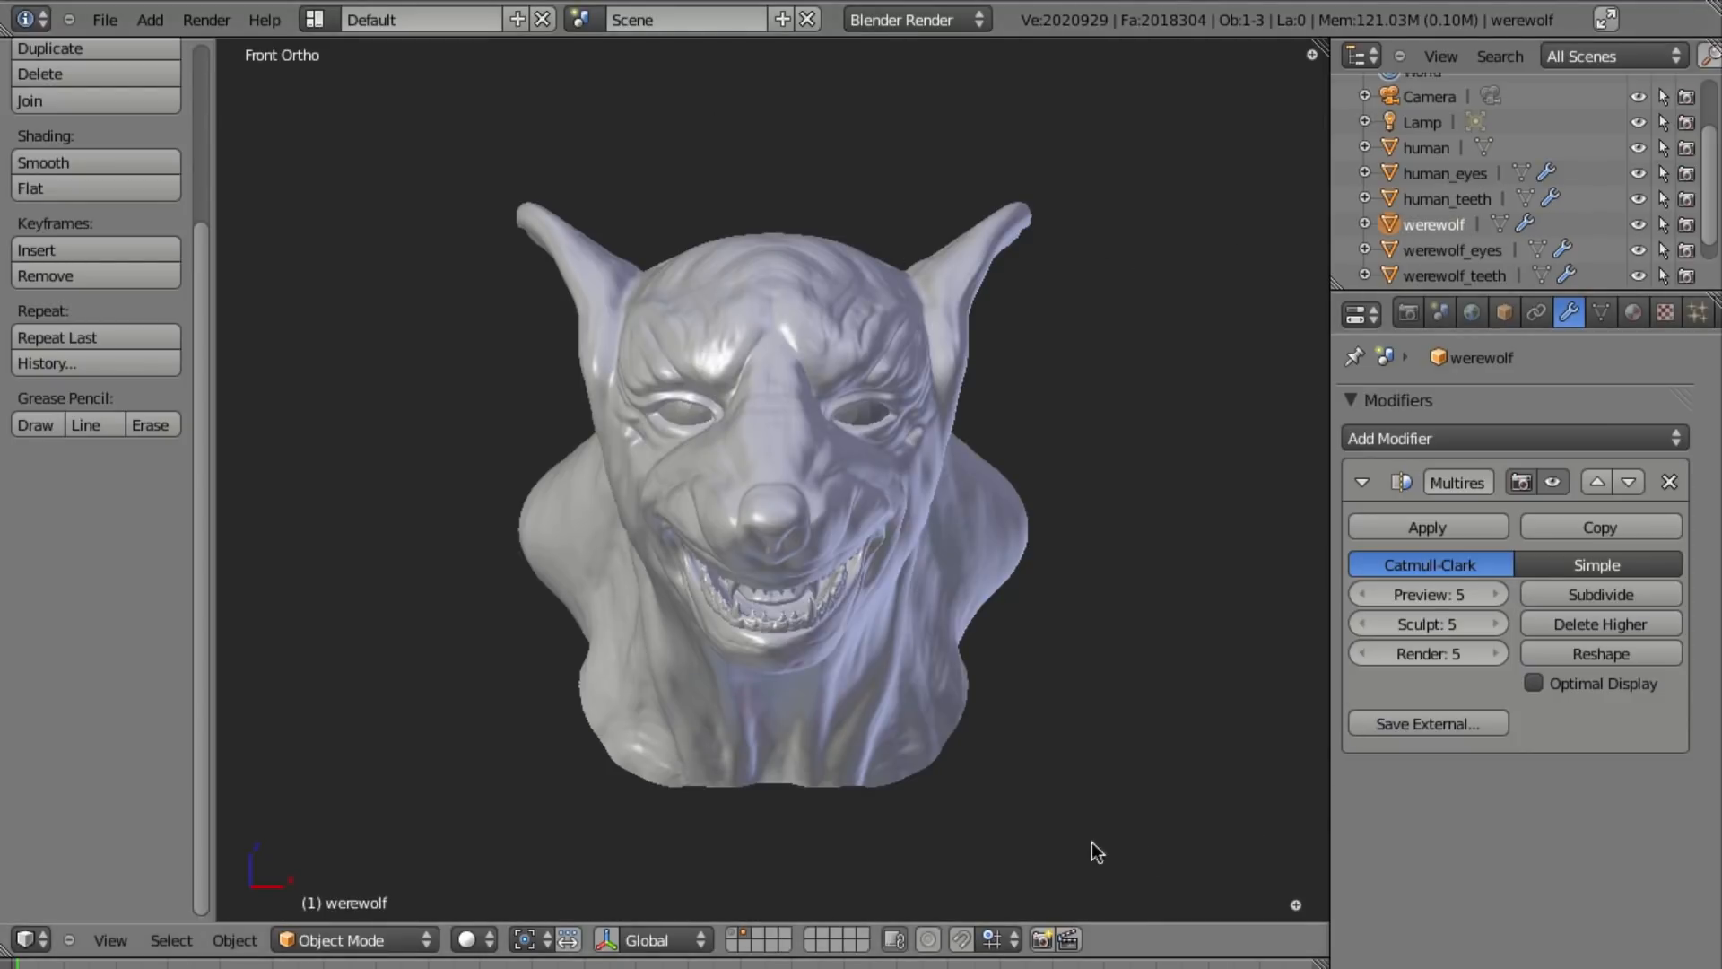
Save the current scene over the existing werewolf_03.blend file.
scroll(122, 545, "up", 5)
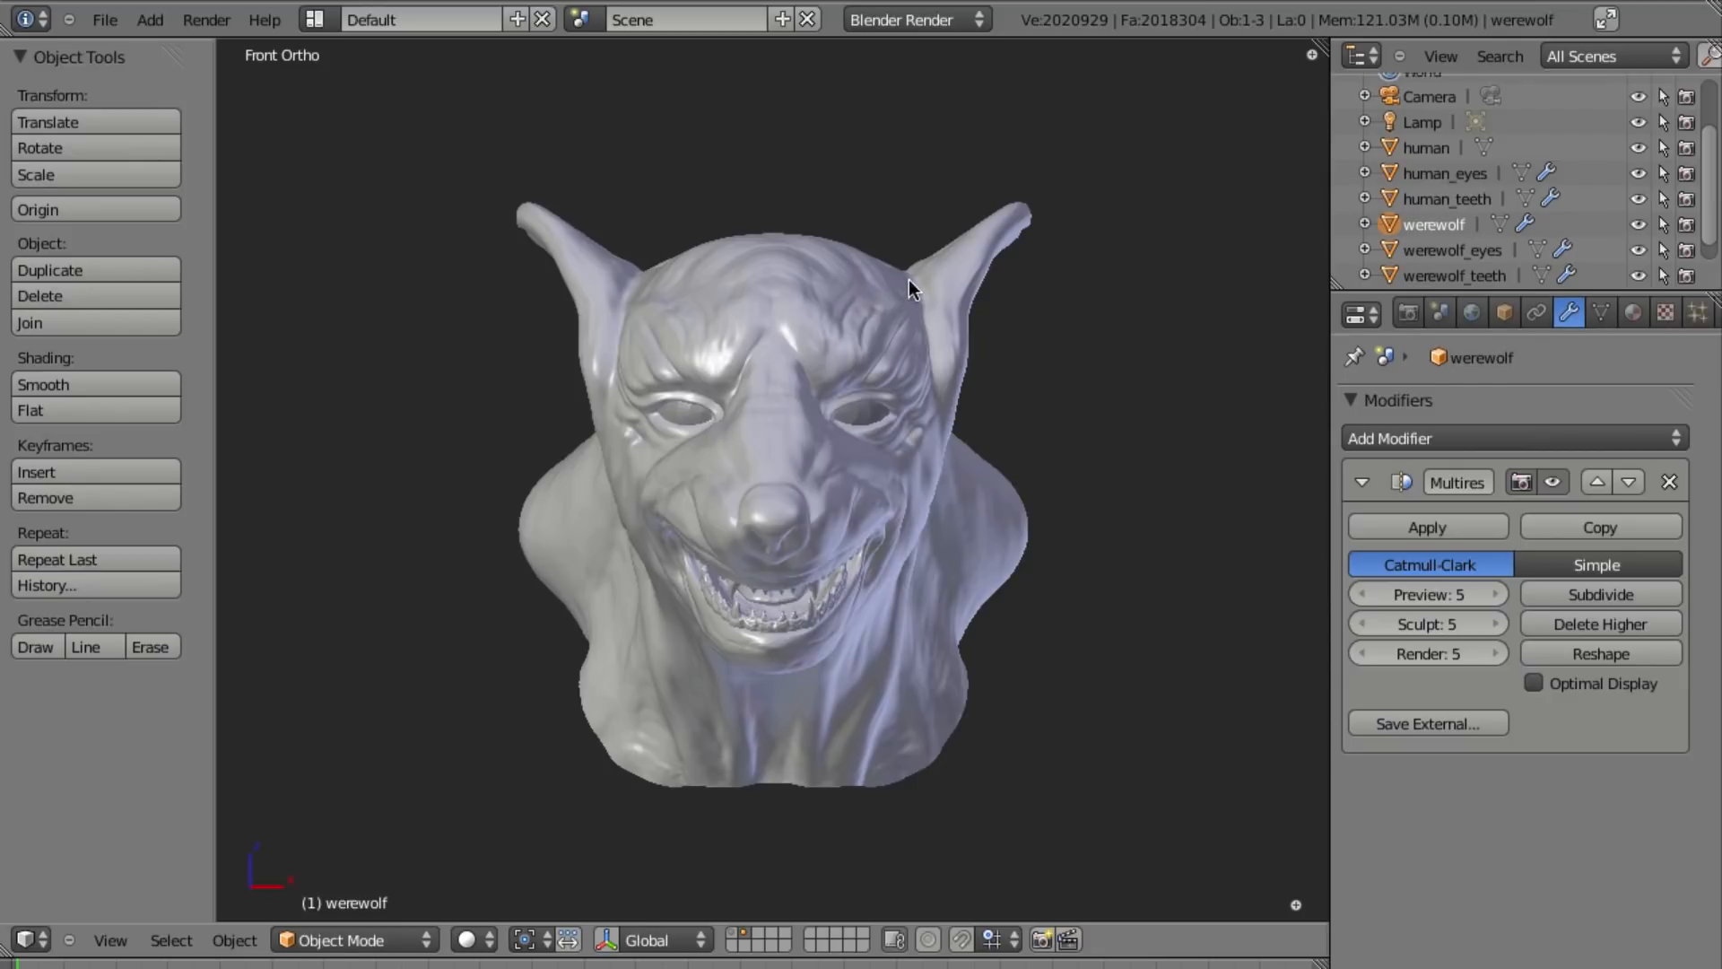
key("ctrl+s")
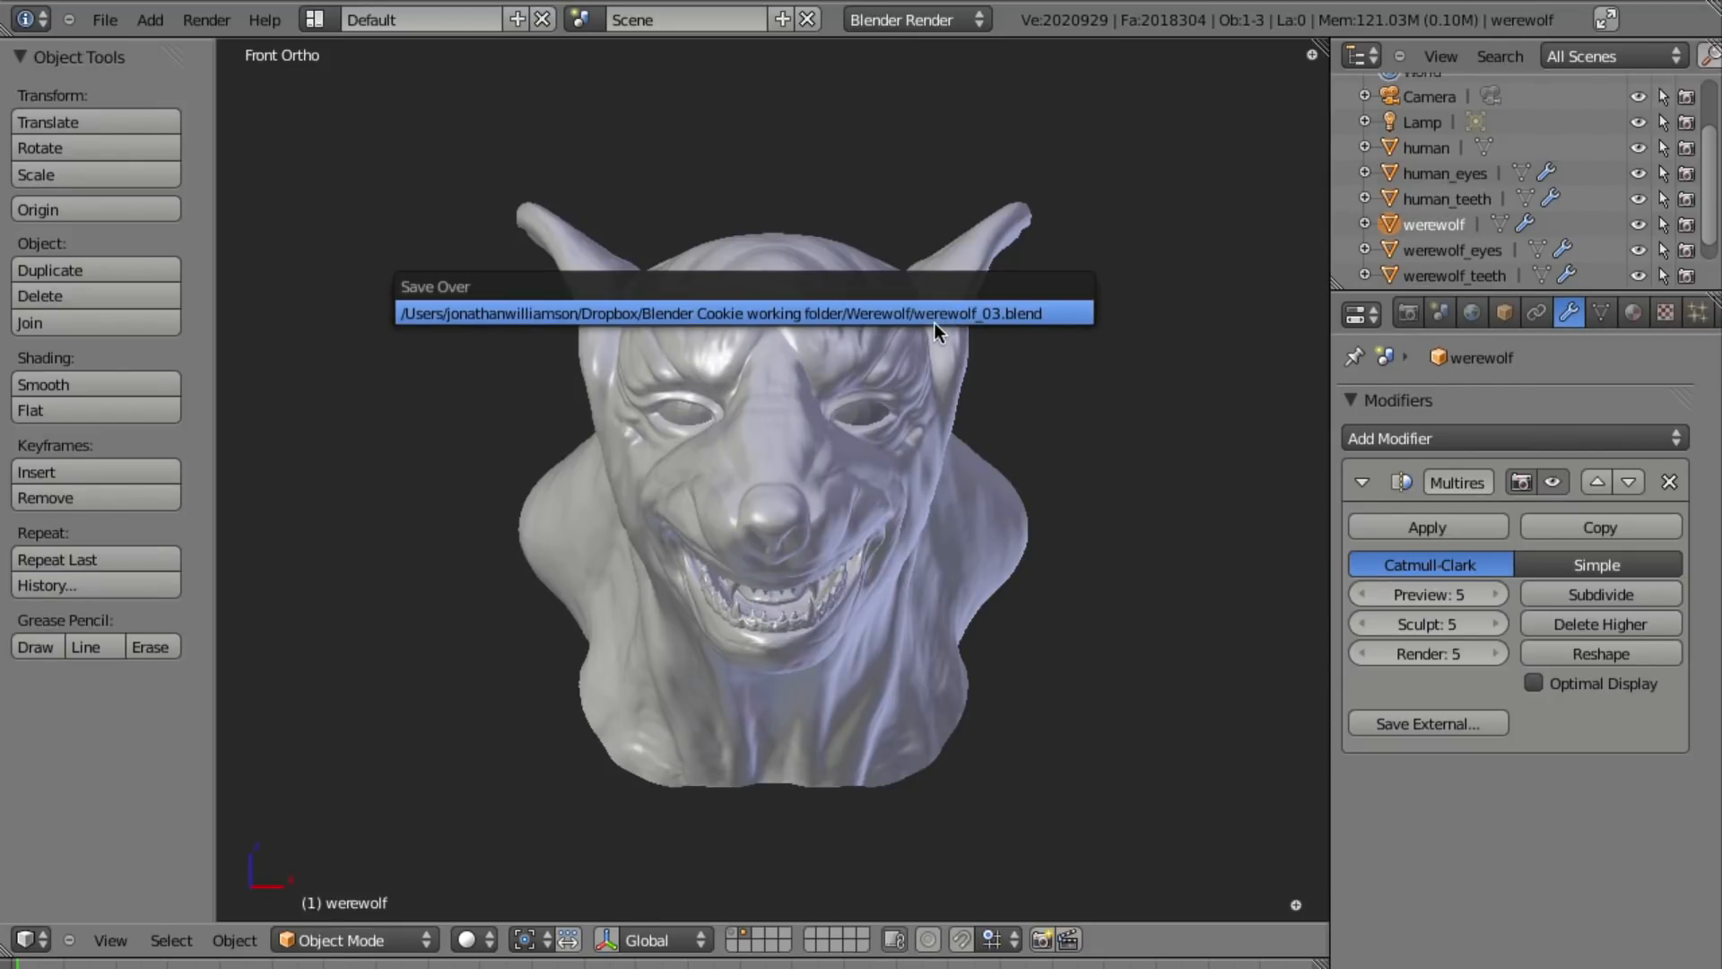
left_click(934, 321)
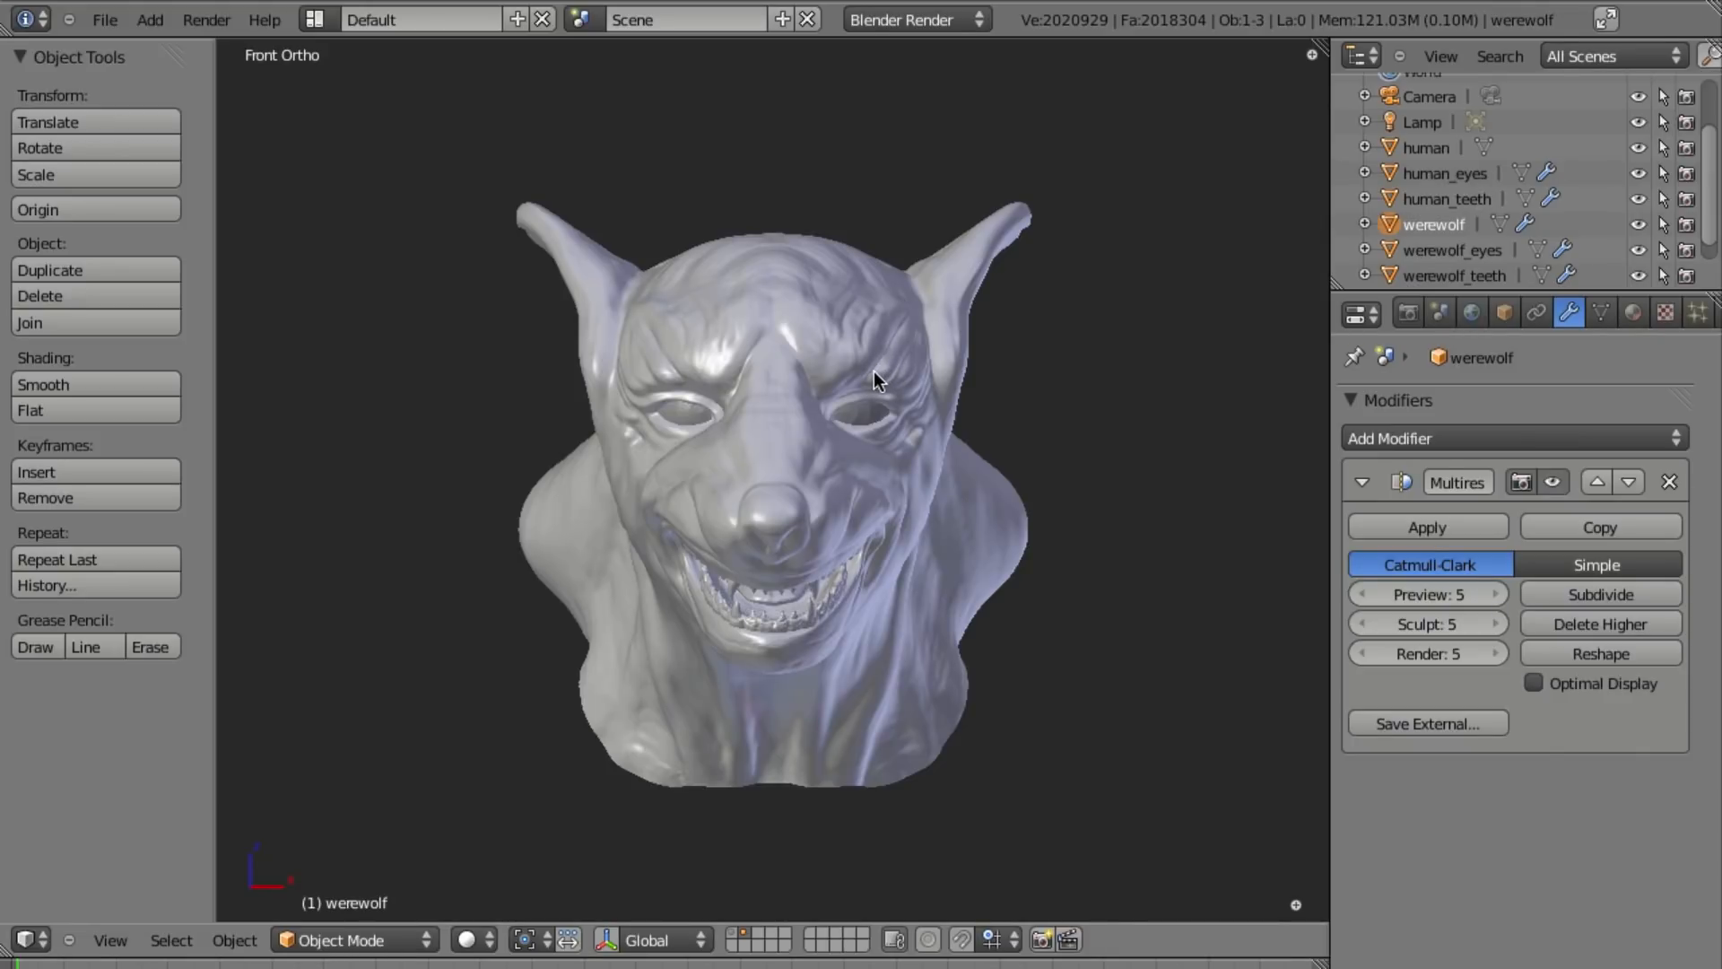
key("shift+F2")
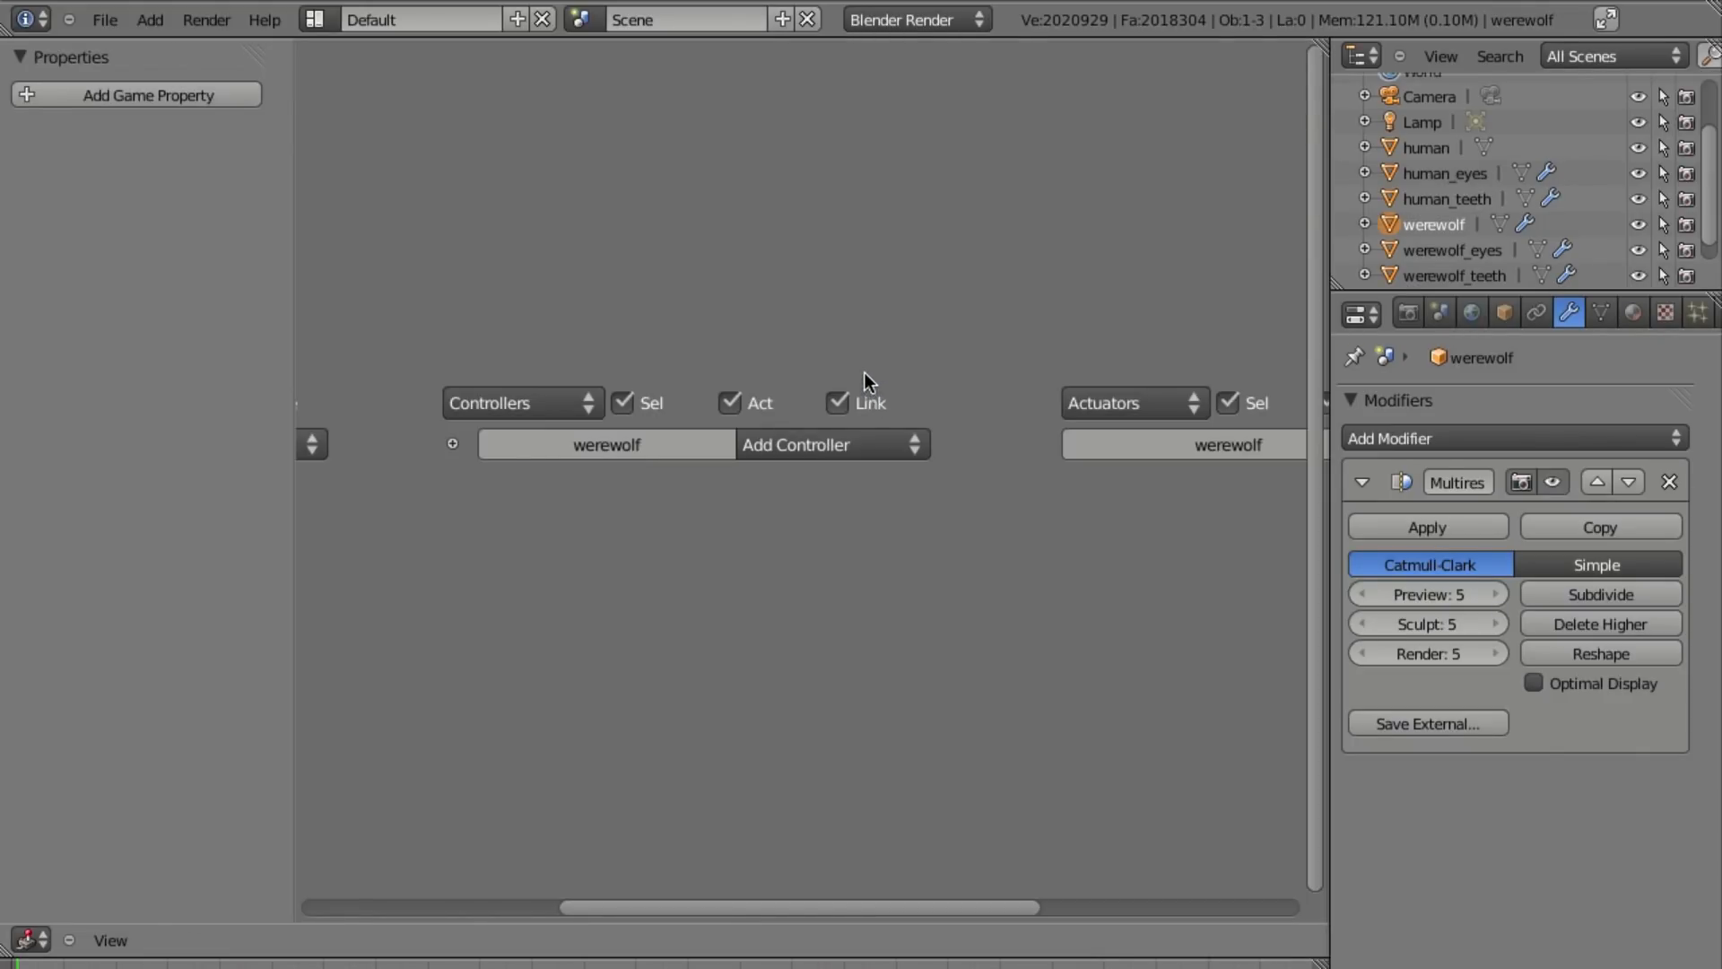
left_click(27, 939)
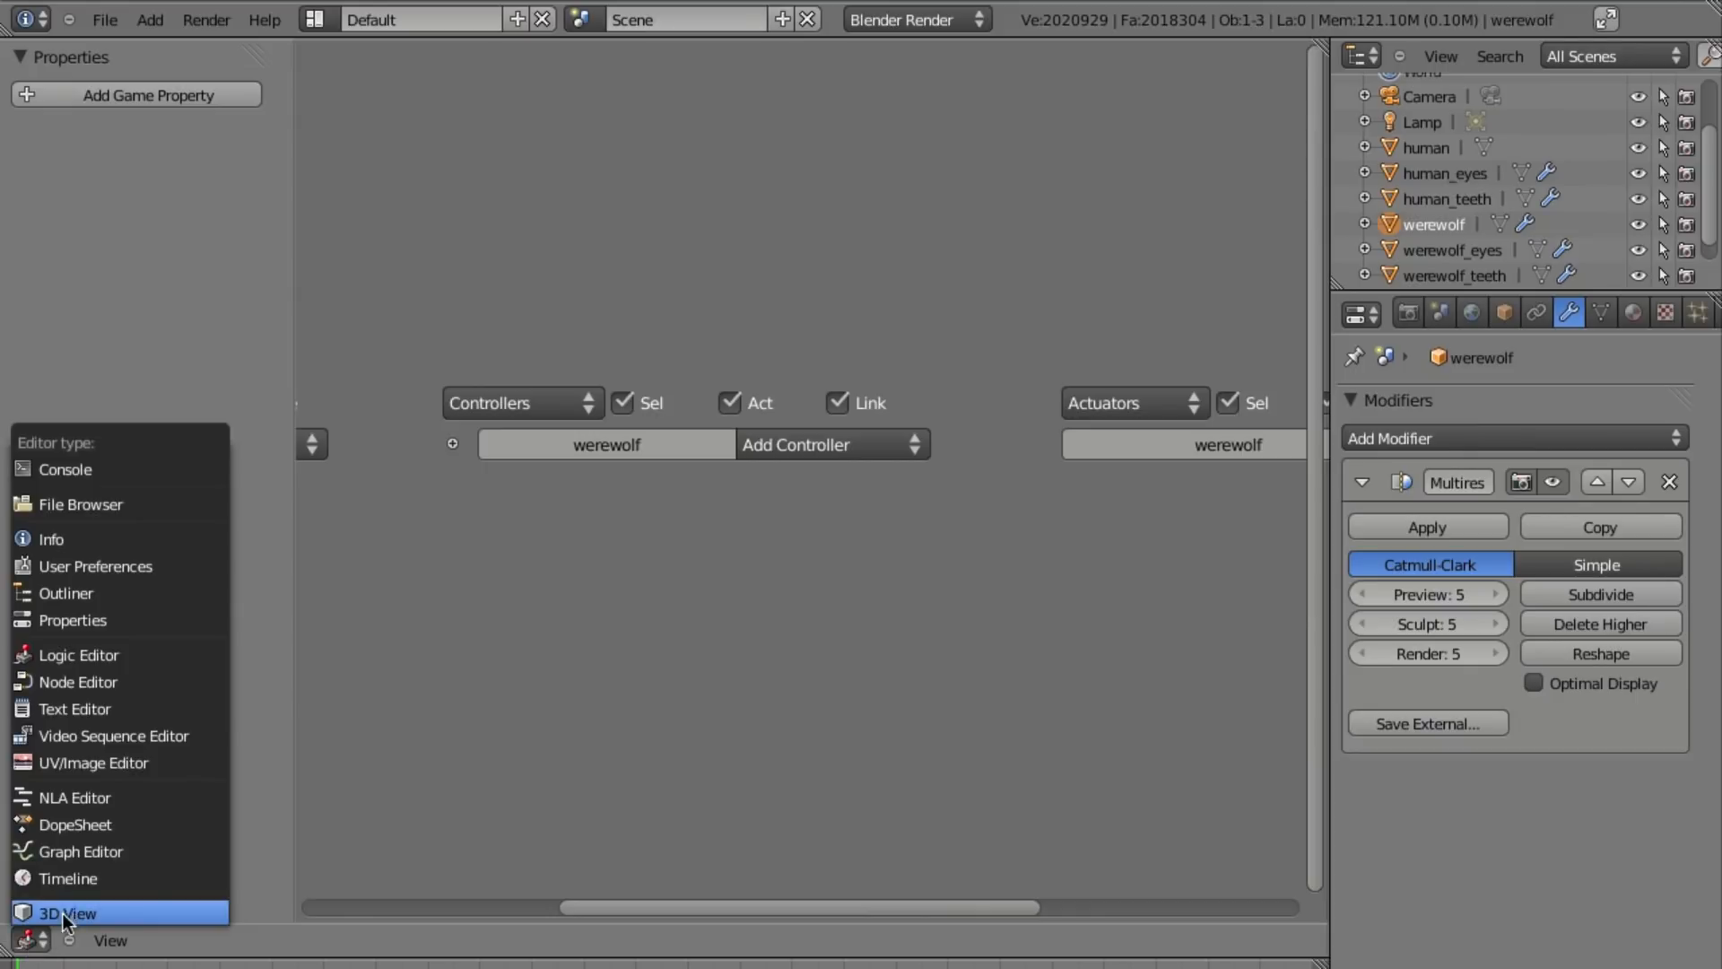
left_click(63, 906)
Save the scene as a new Blender file in the Werewolf folder, adding "_human" to the werewolf_03 name.
key("ctrl+shift+s")
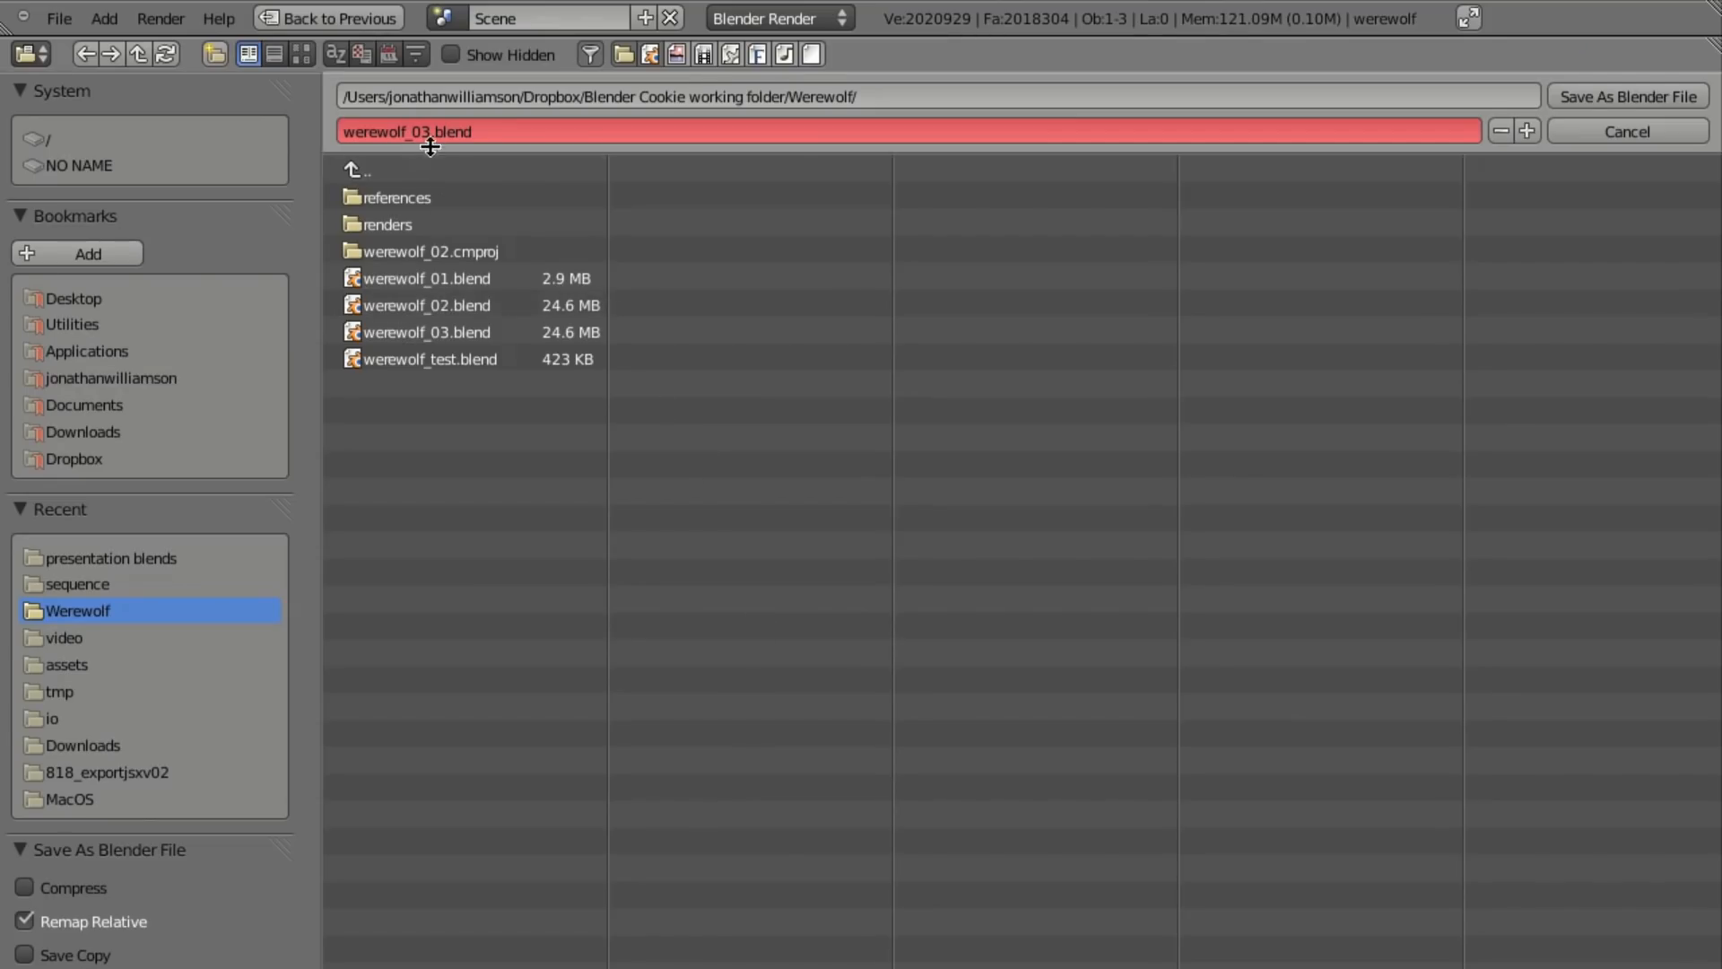
type("_human")
key("Return")
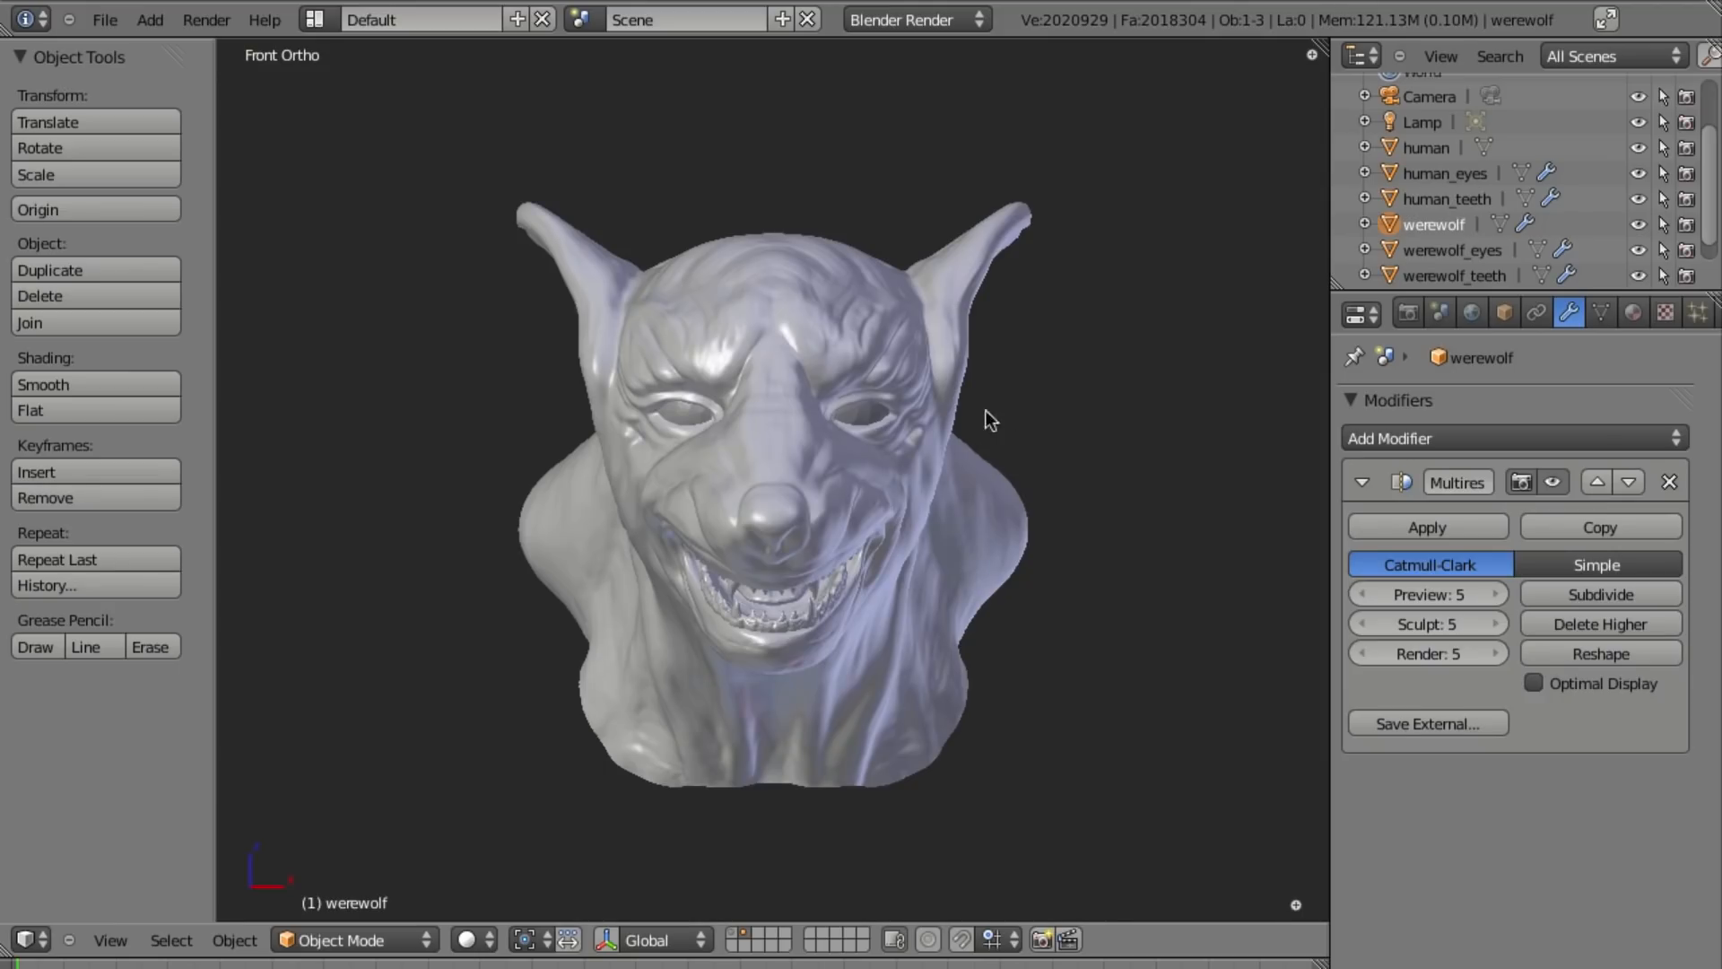
Delete the werewolf head together with its eyes and teeth from the scene.
key("z")
key("z")
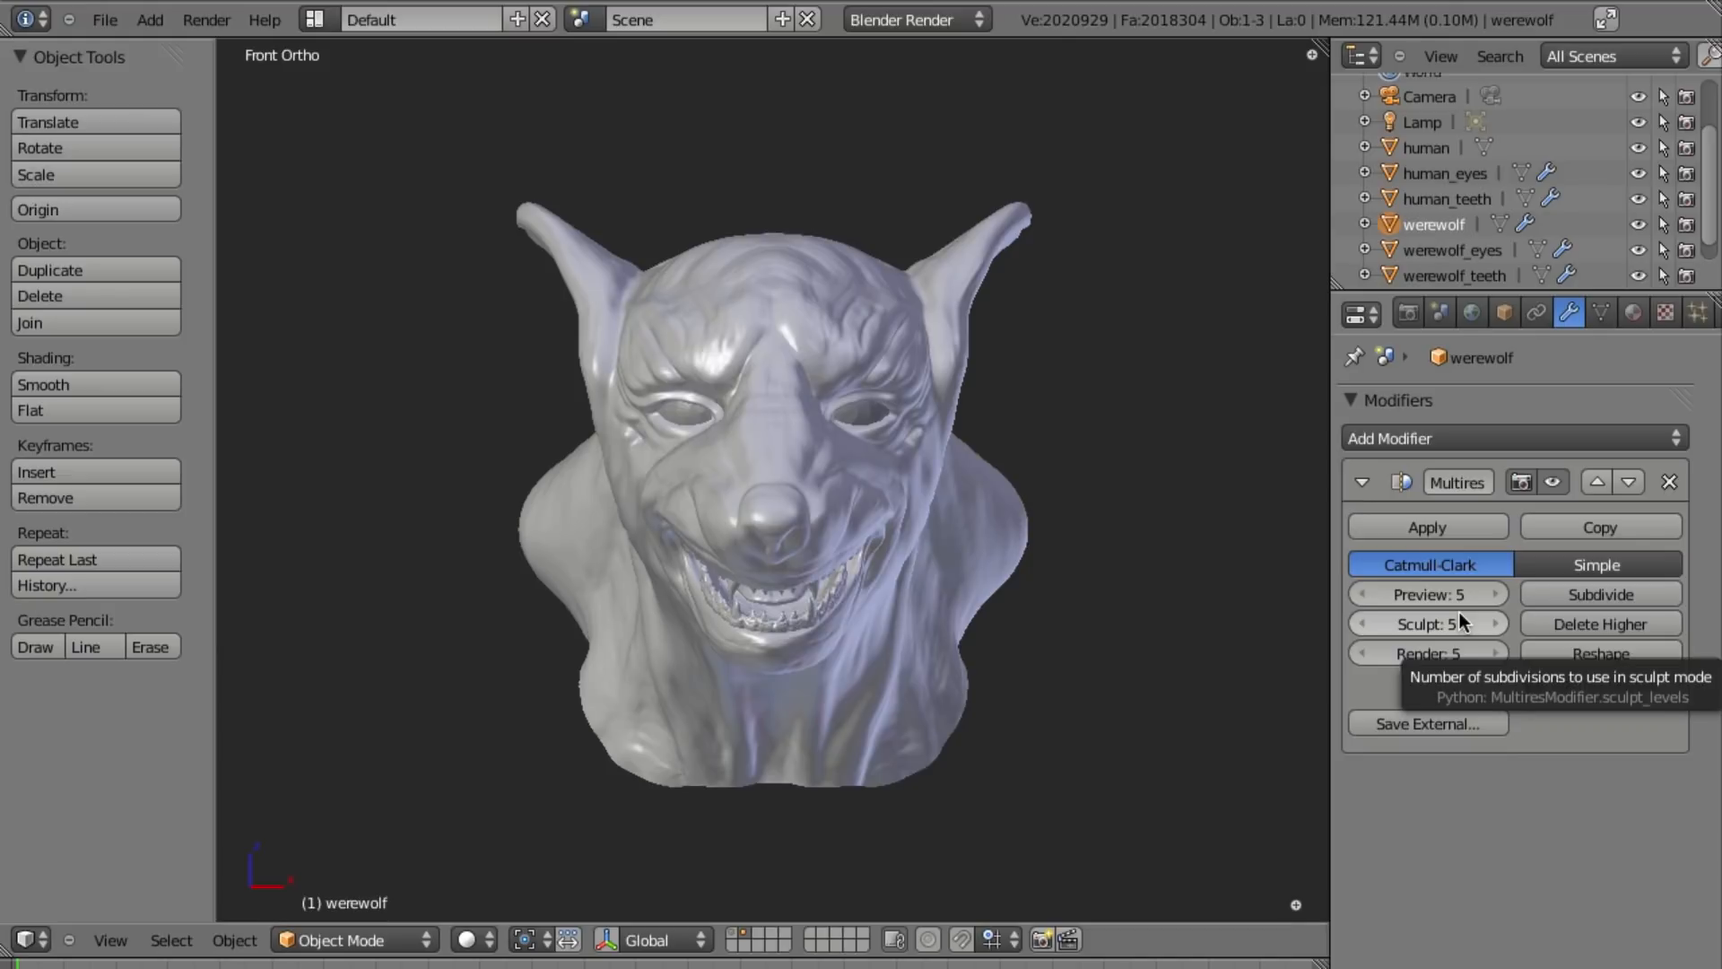
right_click(804, 617)
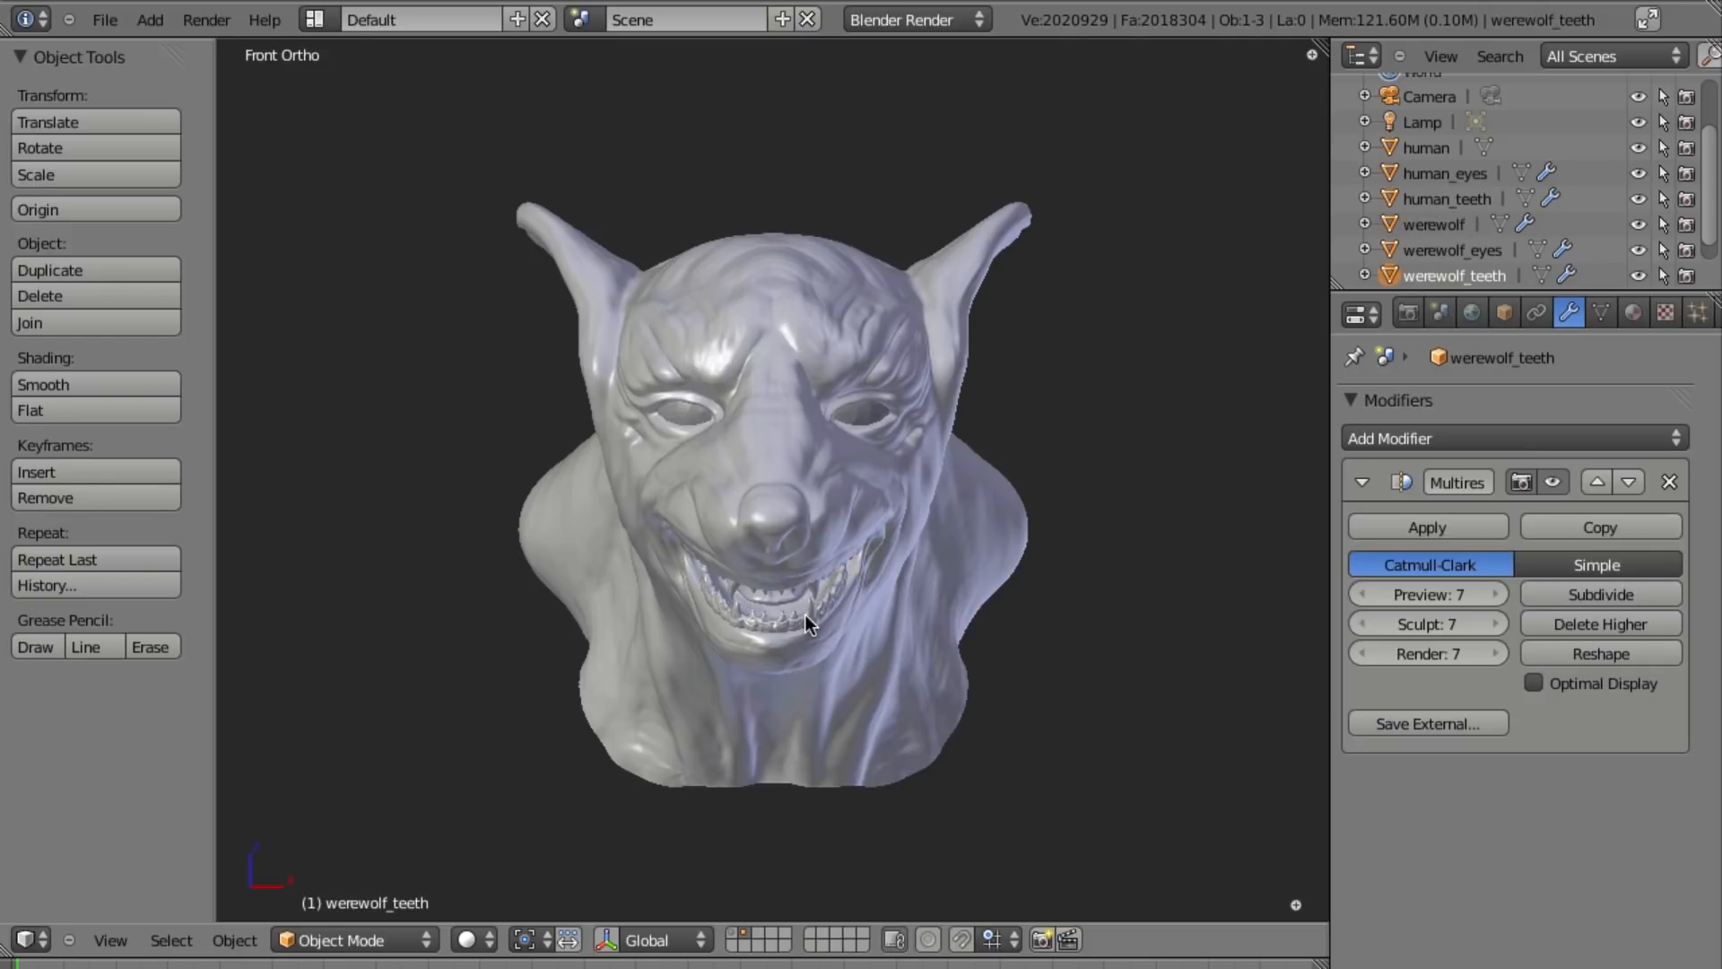
right_click(789, 632)
scroll(964, 583, "up", 1)
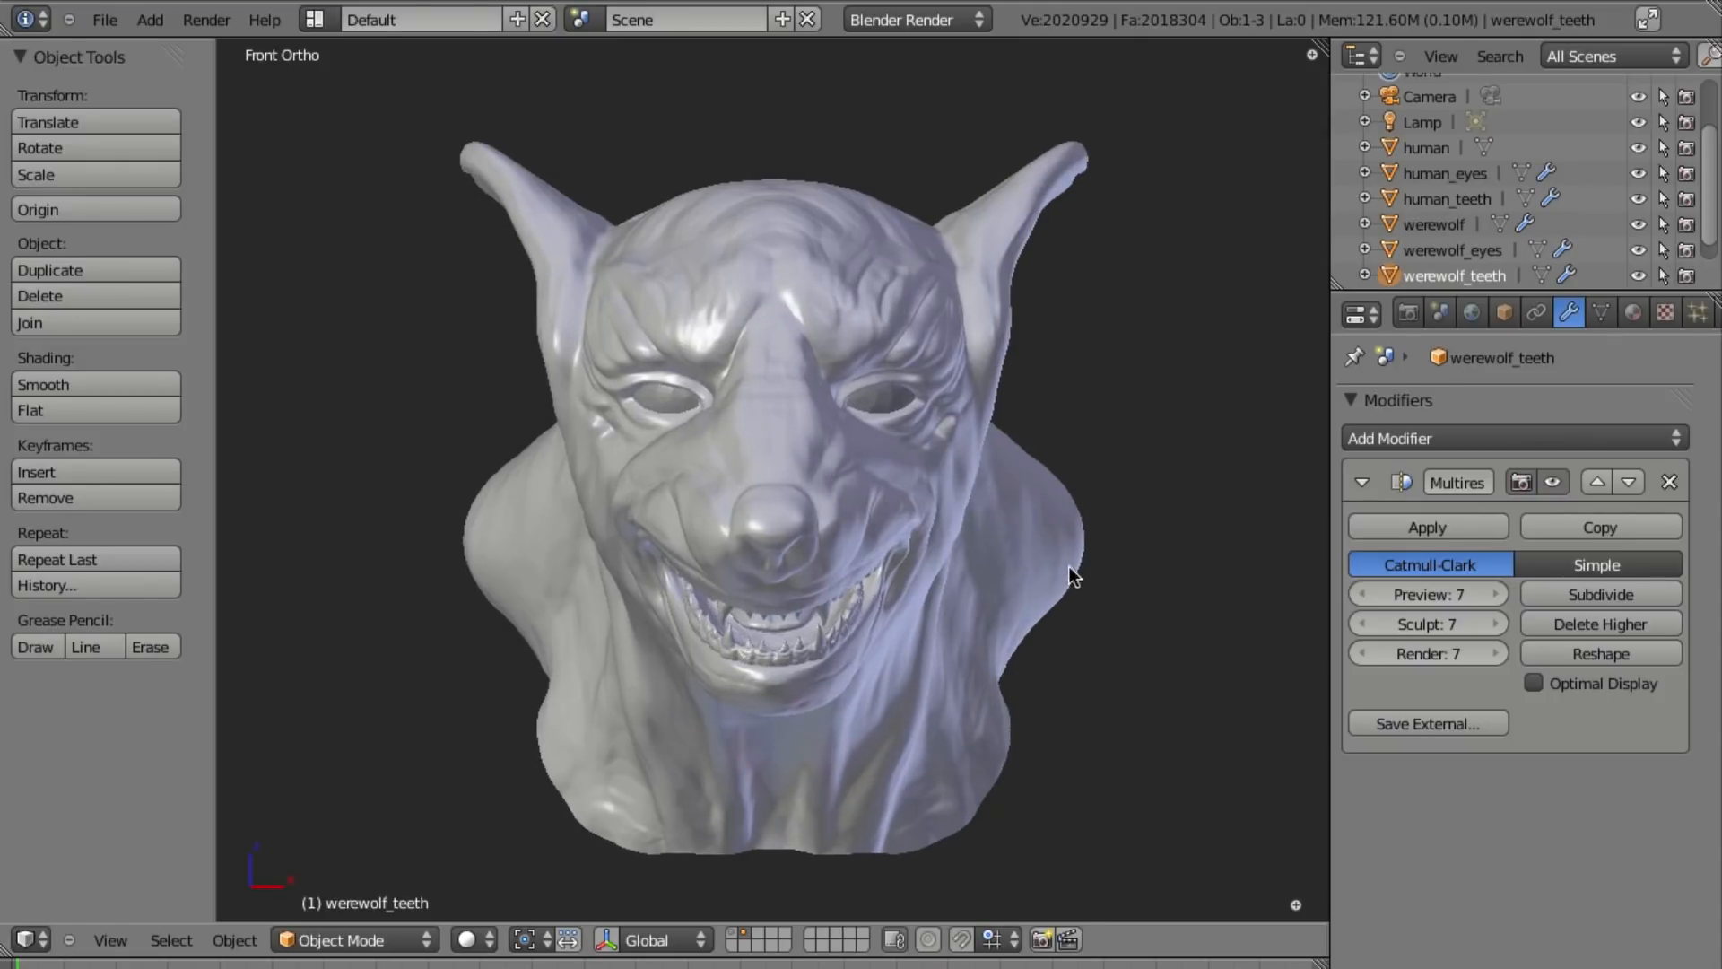
middle_click_drag(1074, 567, 1052, 529, "shift")
key("z")
key("b")
left_click_drag(595, 235, 996, 733)
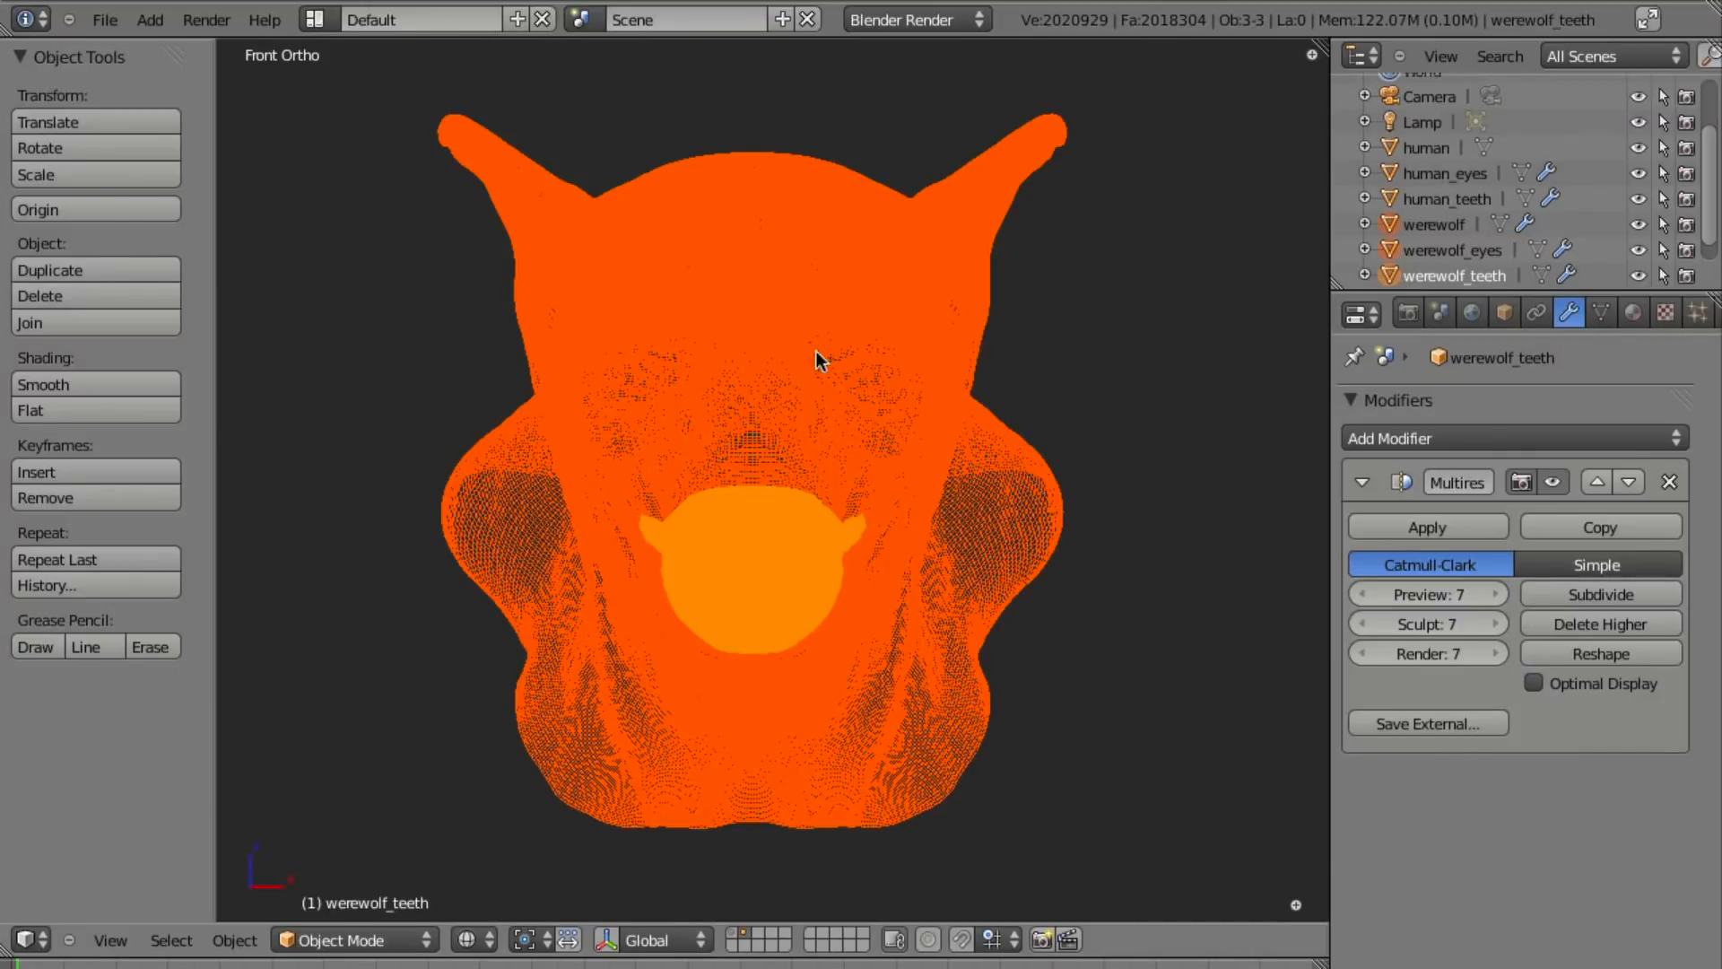
key("x")
left_click(893, 386)
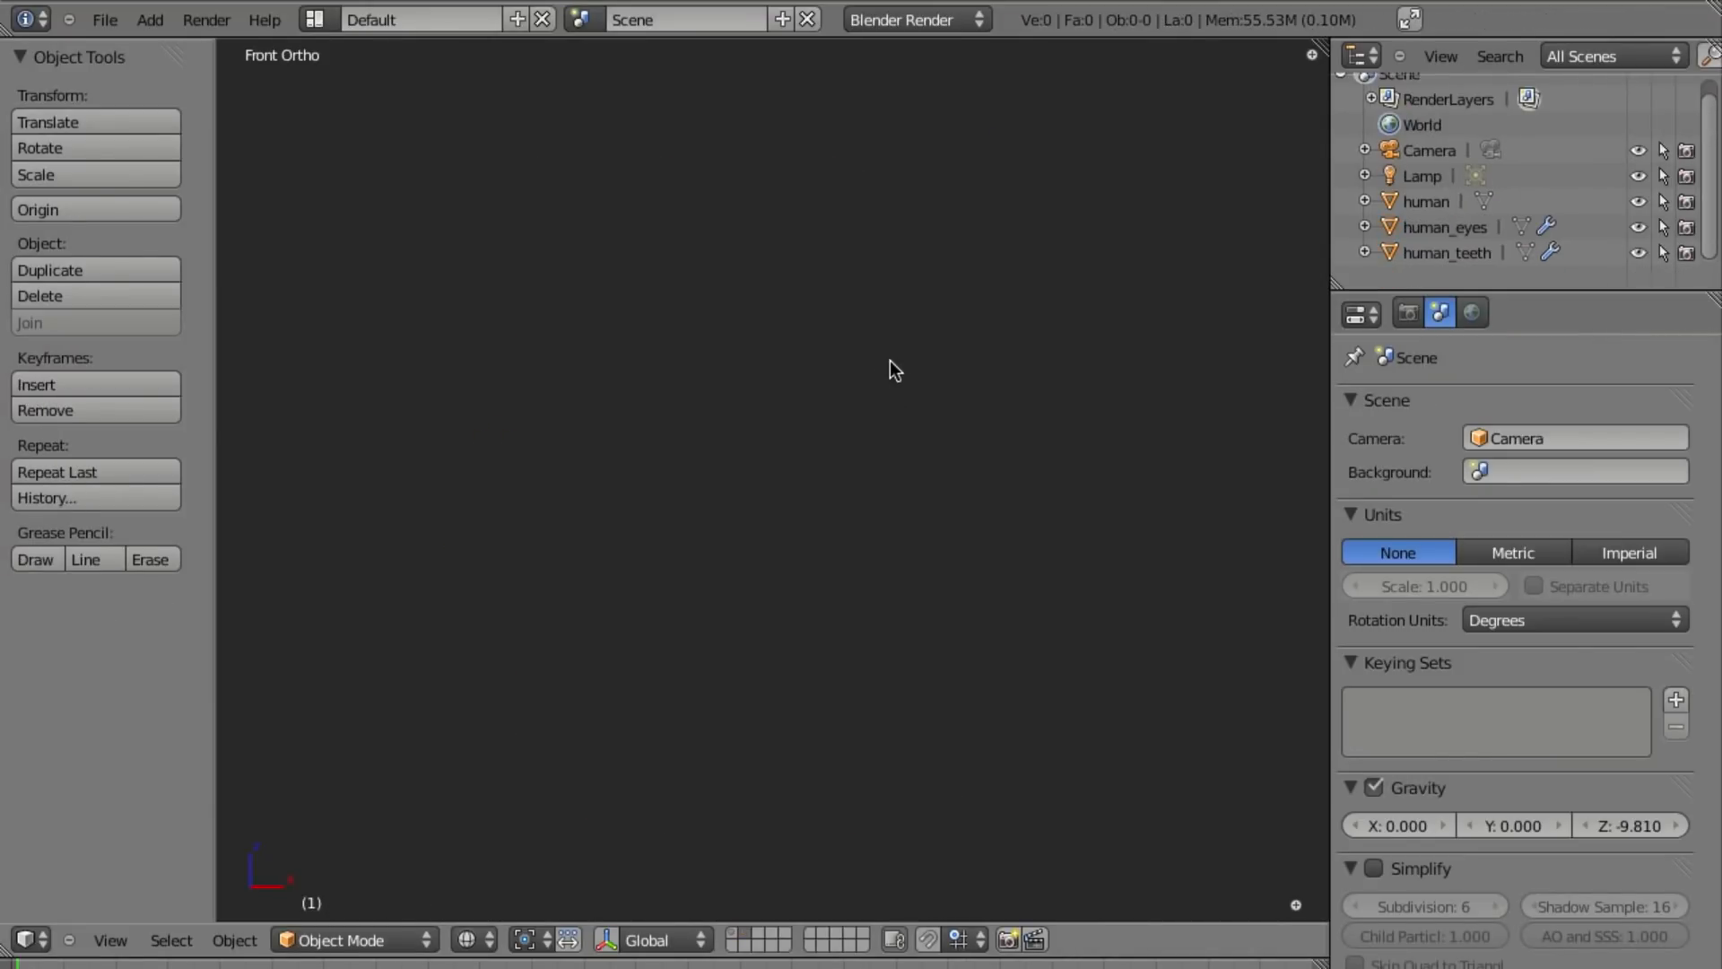
Save the file over itself and display the layer with the human head in solid shading from the front.
key("ctrl+s")
left_click(899, 396)
left_click(737, 933)
key("z")
mouse_move(922, 741)
middle_mouse_down()
mouse_move(956, 642)
mouse_move(952, 475)
mouse_move(810, 445)
mouse_move(834, 486)
middle_mouse_up()
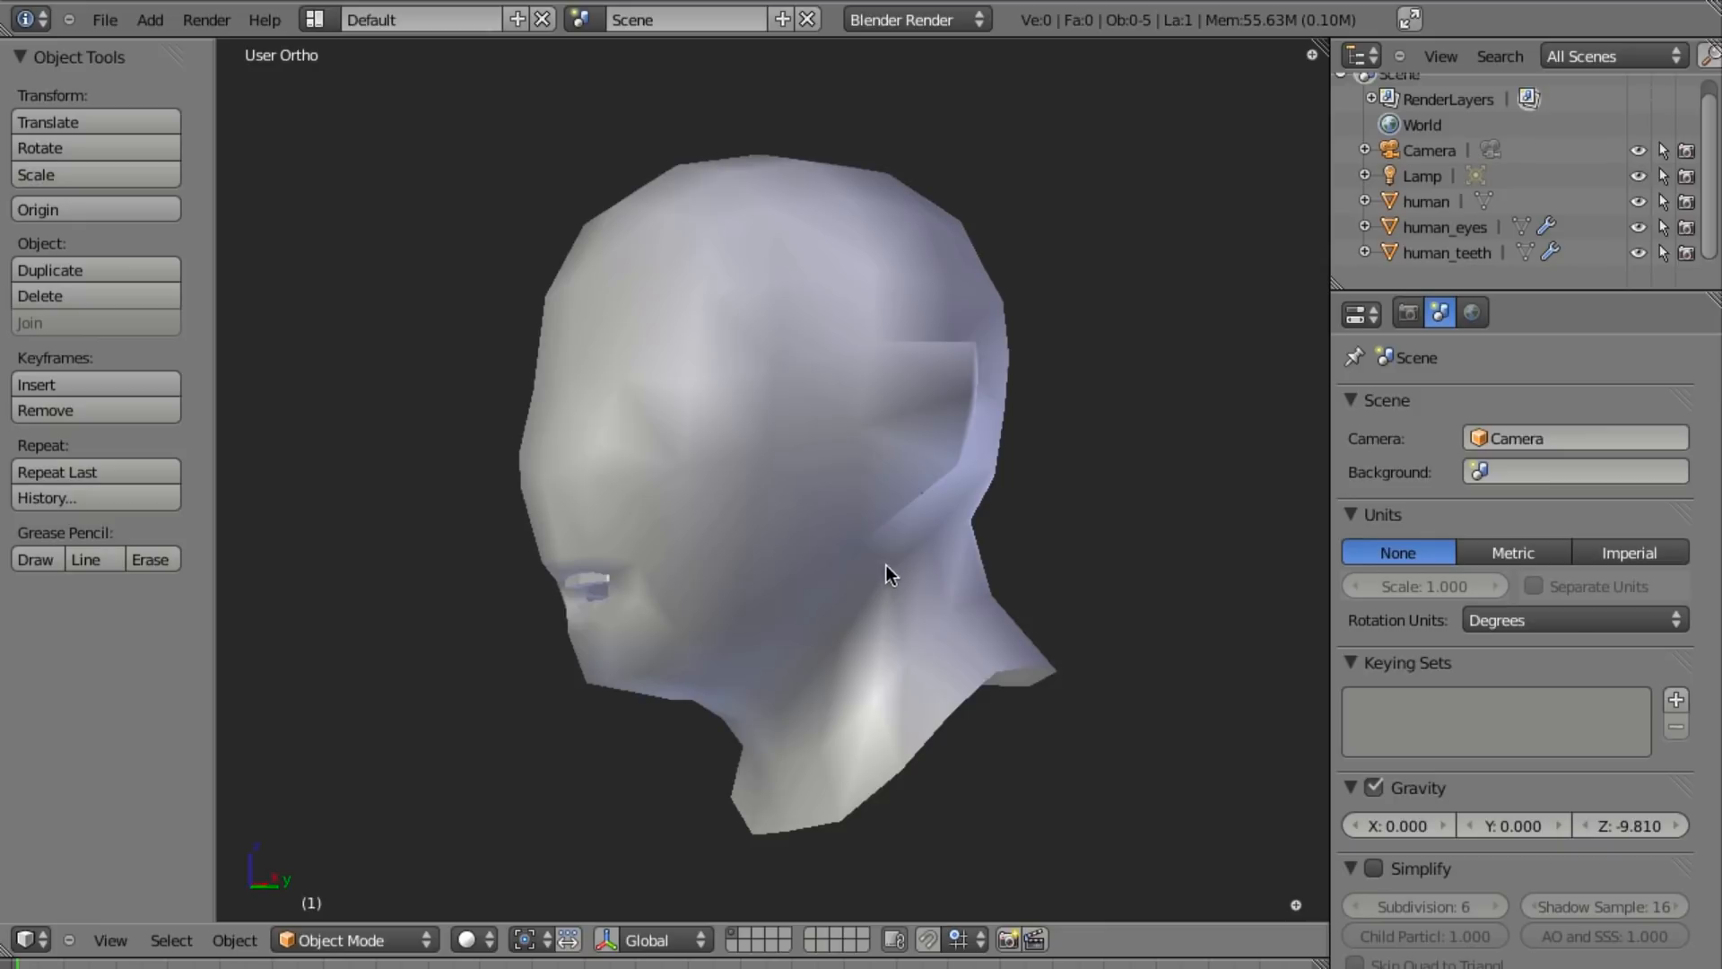
key("KP_1")
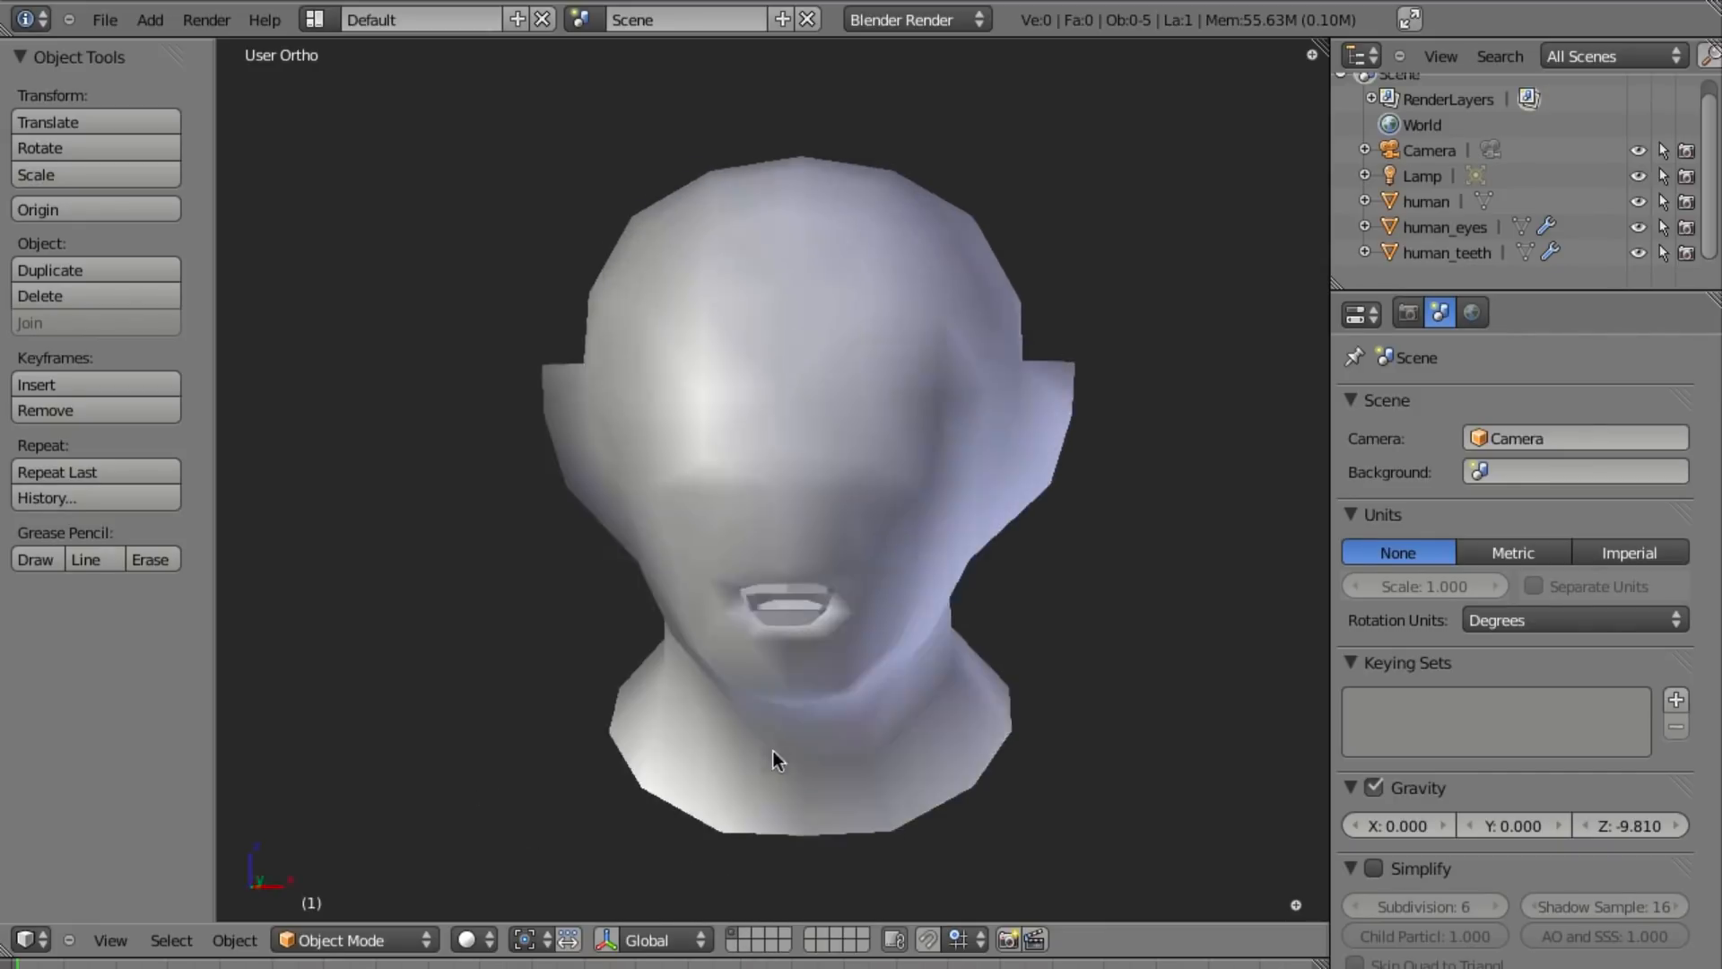
middle_click_drag(903, 615, 839, 596, "shift")
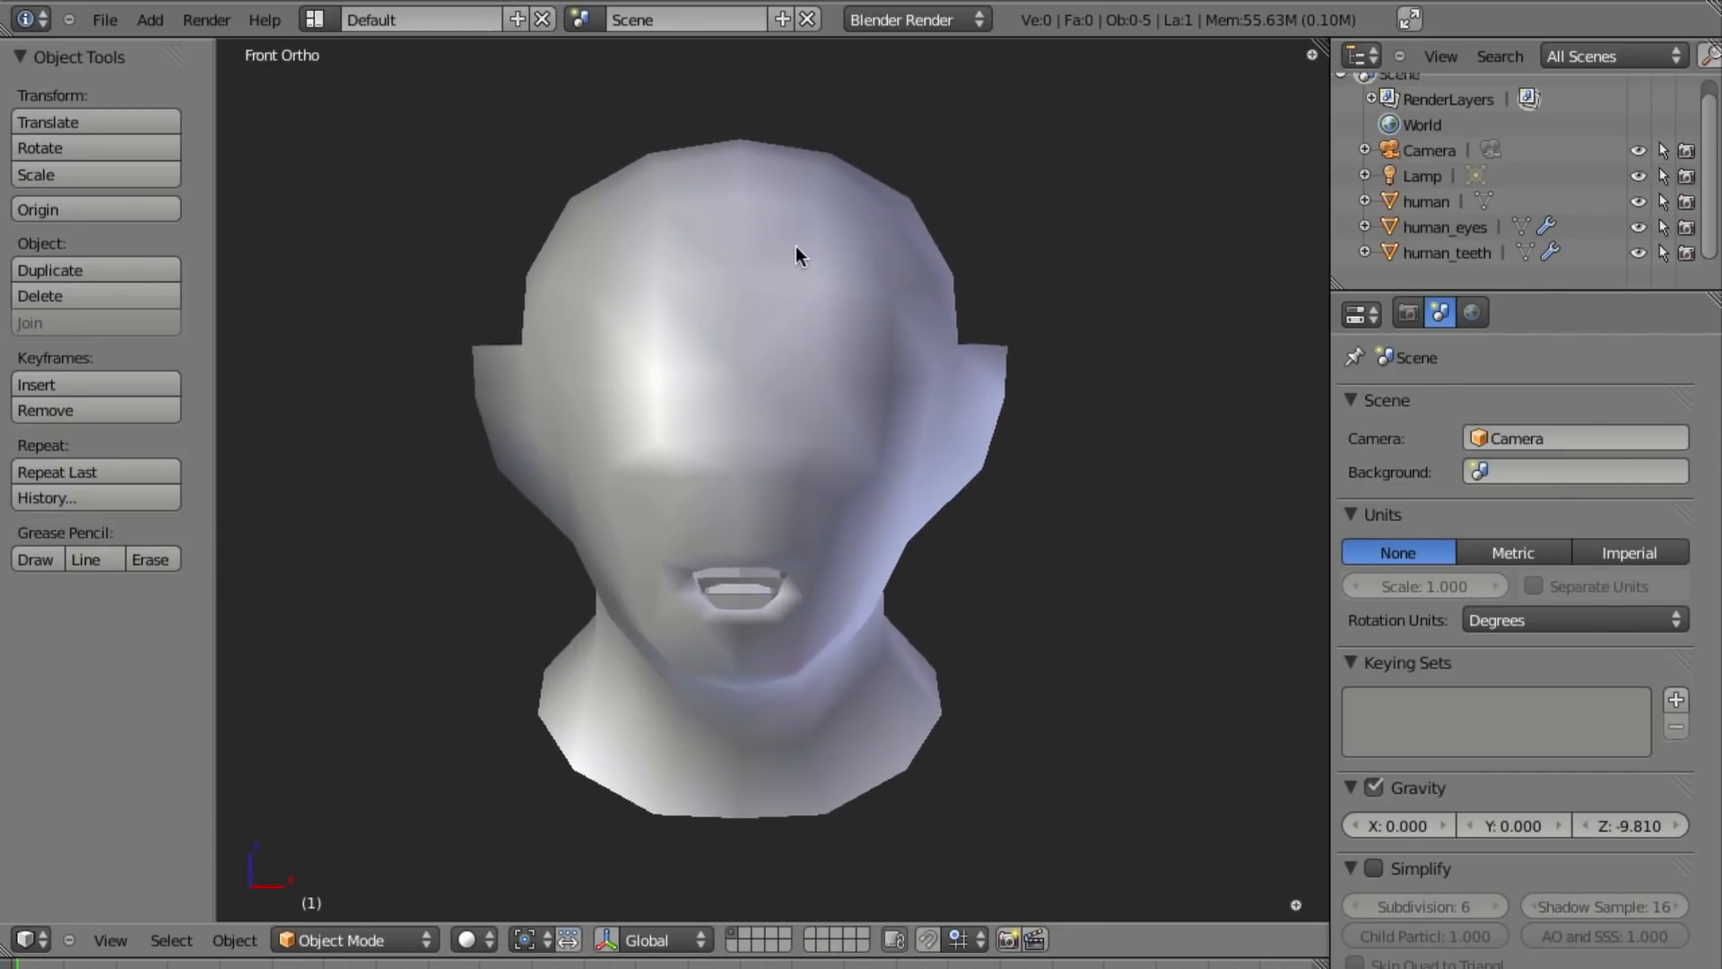
Select the human head mesh and put it in Sculpt Mode with the Grab brush active.
right_click(798, 220)
key("g")
key("z")
right_click(769, 273)
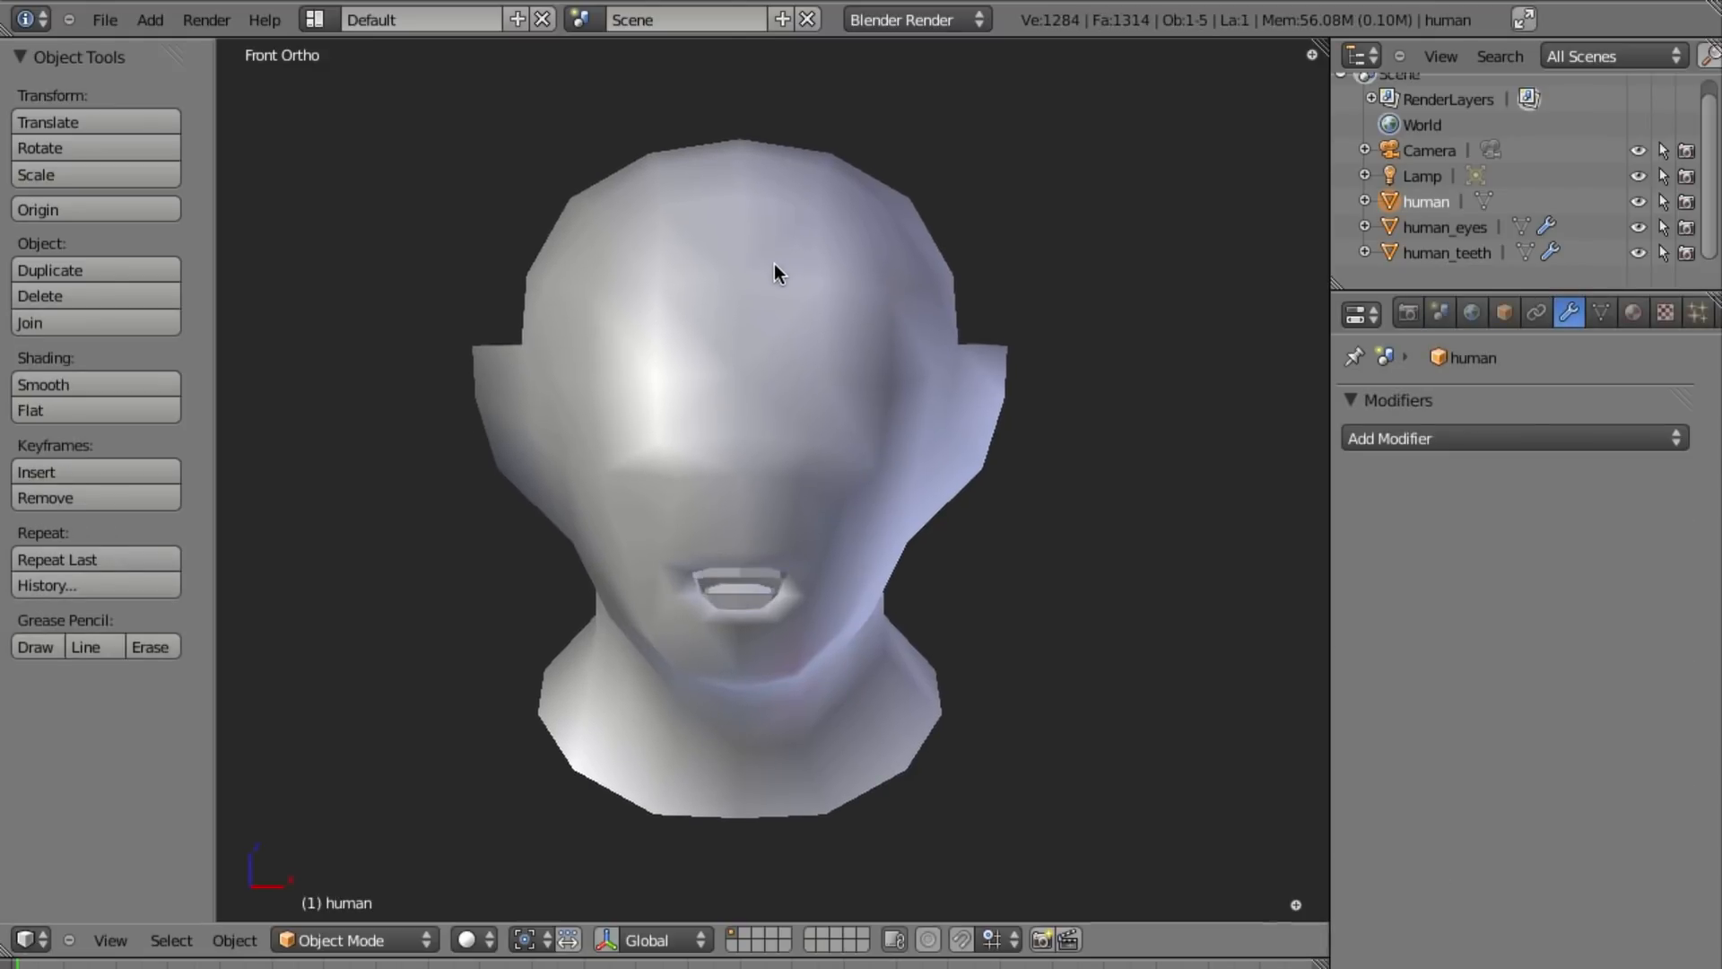
key("z")
key("z")
left_click(391, 939)
left_click(404, 854)
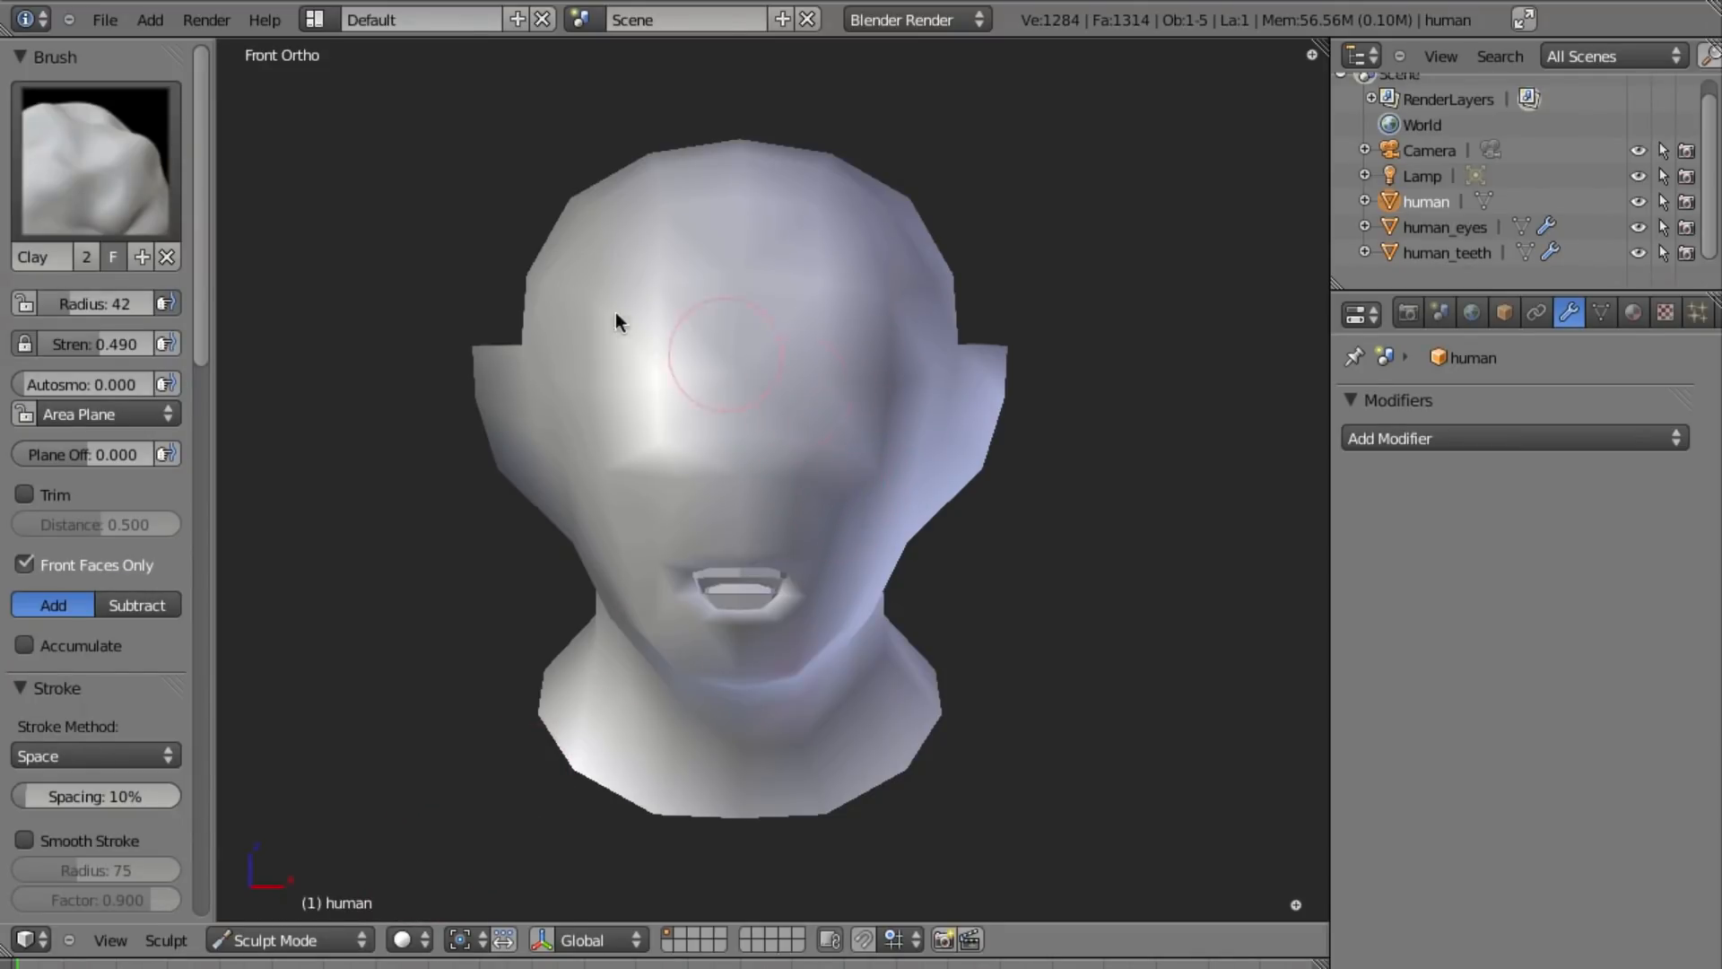
key("g")
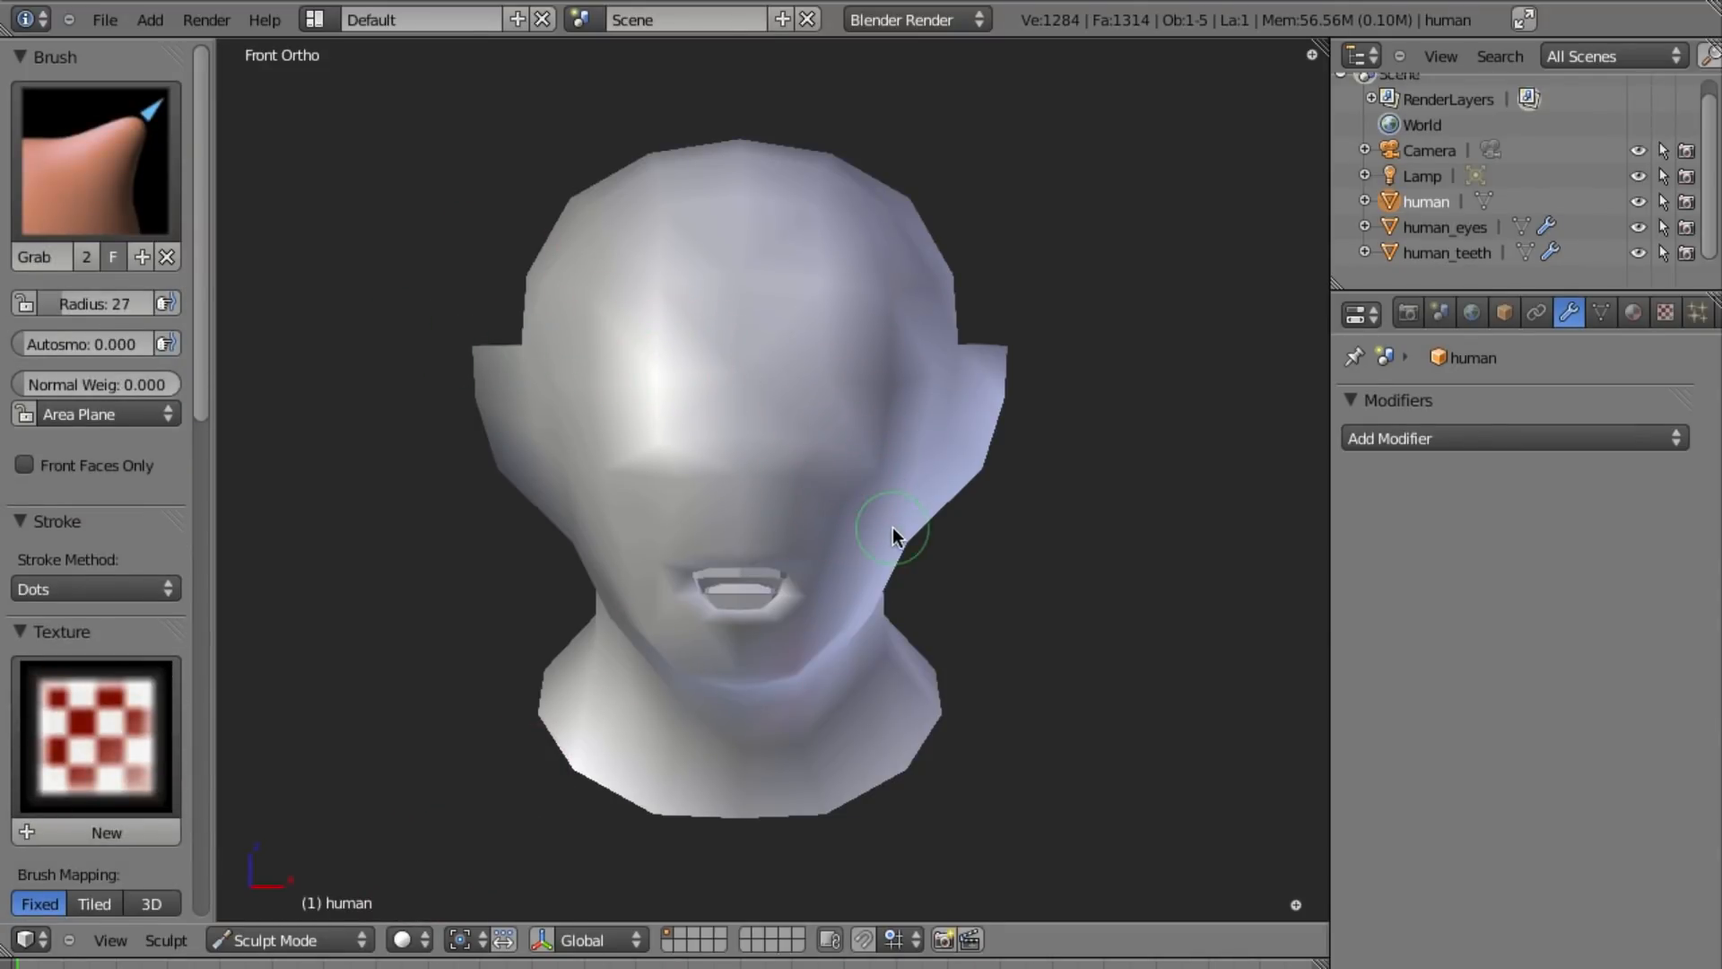
Pull the upper ears and the sides of the head inward with the Grab brush, using radii of 73 and 117.
scroll(892, 535, "up", 1)
key("f")
left_click(971, 567)
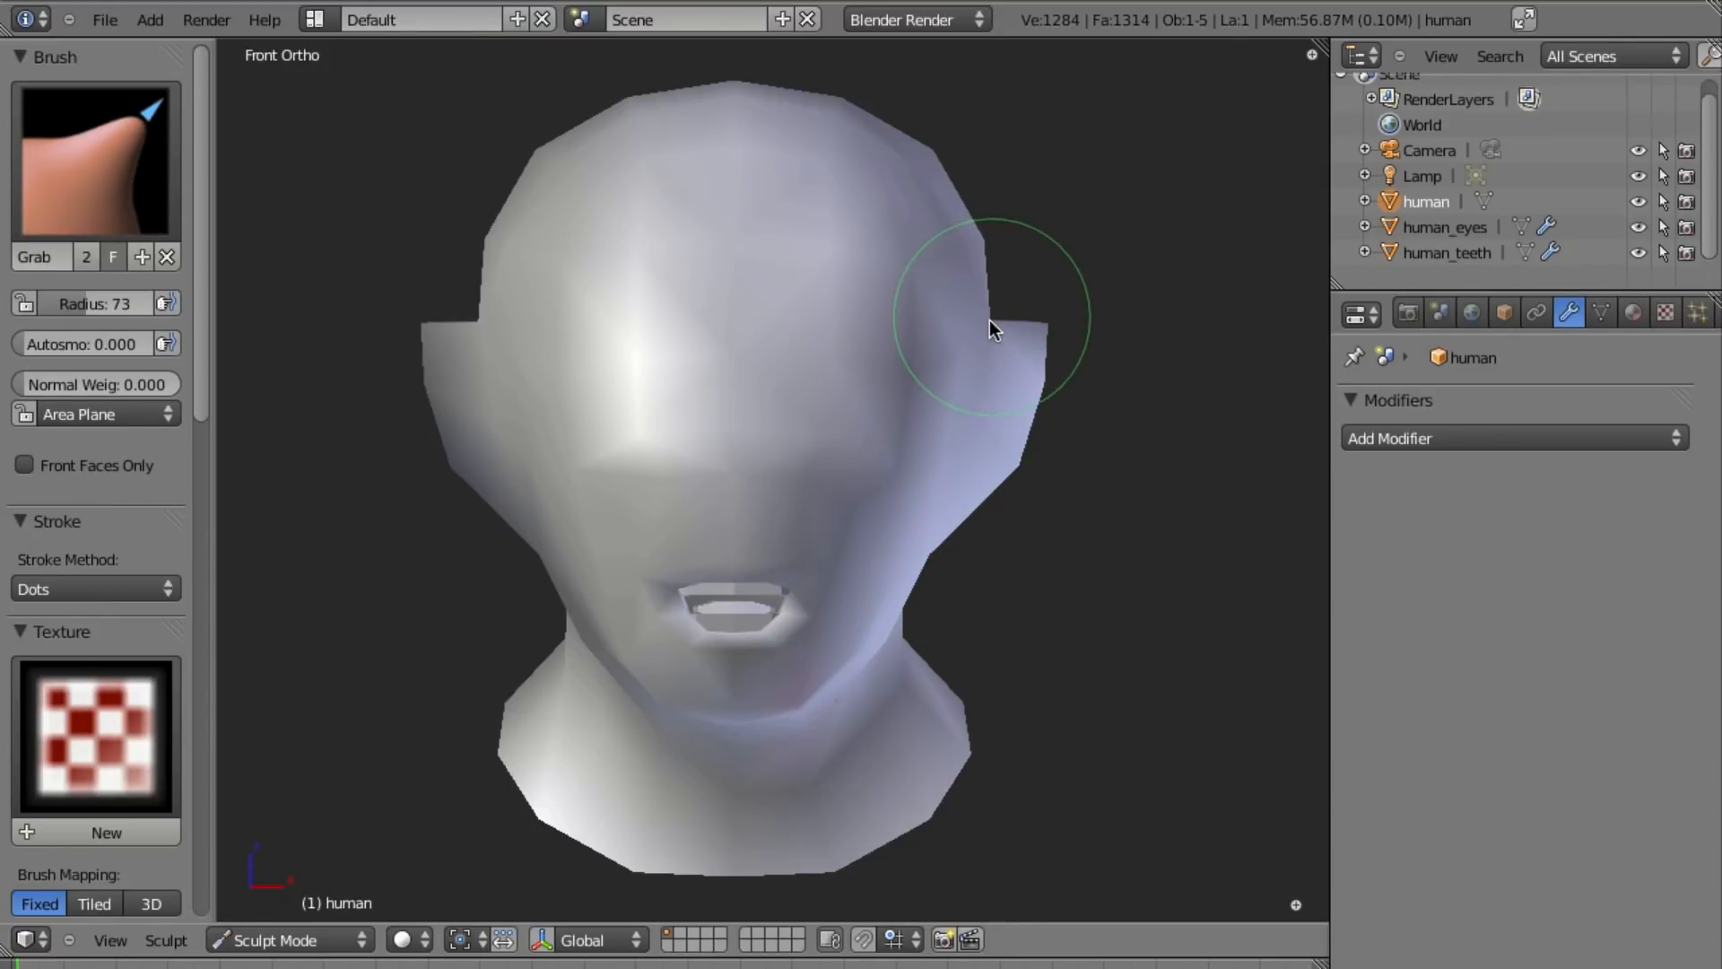
mouse_move(992, 321)
left_mouse_down()
mouse_move(1008, 353)
mouse_move(976, 335)
mouse_move(965, 352)
mouse_move(1022, 358)
mouse_move(1003, 359)
left_mouse_up()
key("f")
left_click(1064, 373)
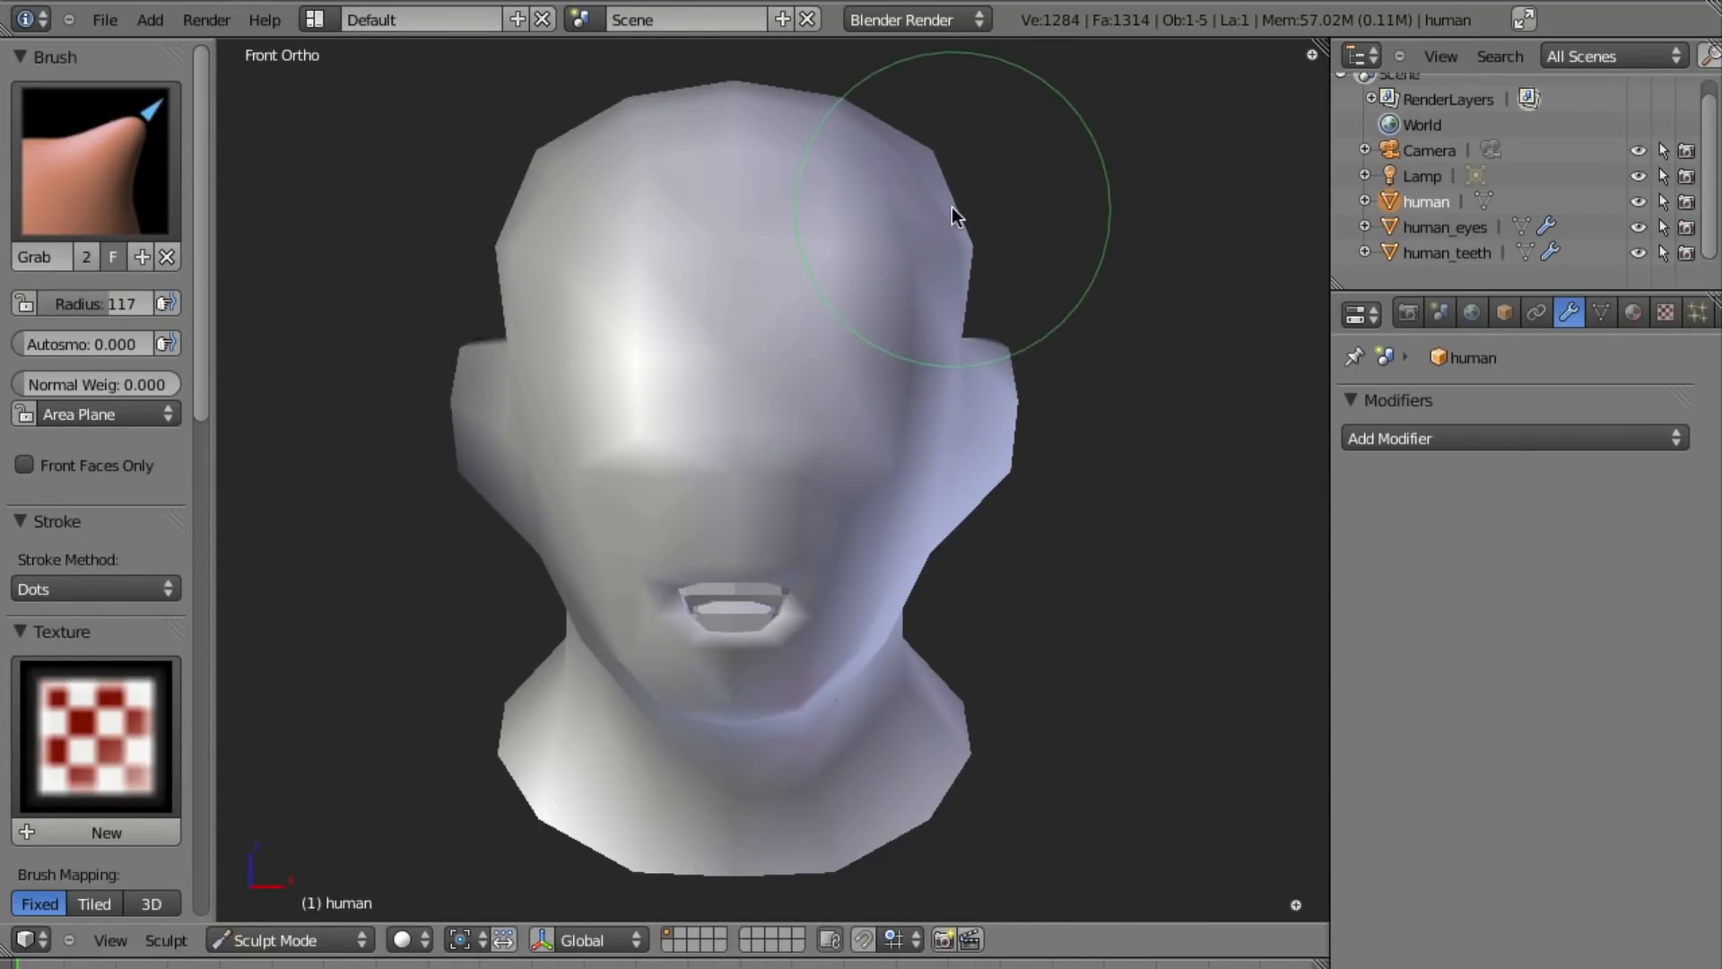
Set the Grab brush radius to 96 and tuck the outer edges of the ears closer to the head.
key("f")
left_click(967, 468)
left_click_drag(1007, 469, 981, 480)
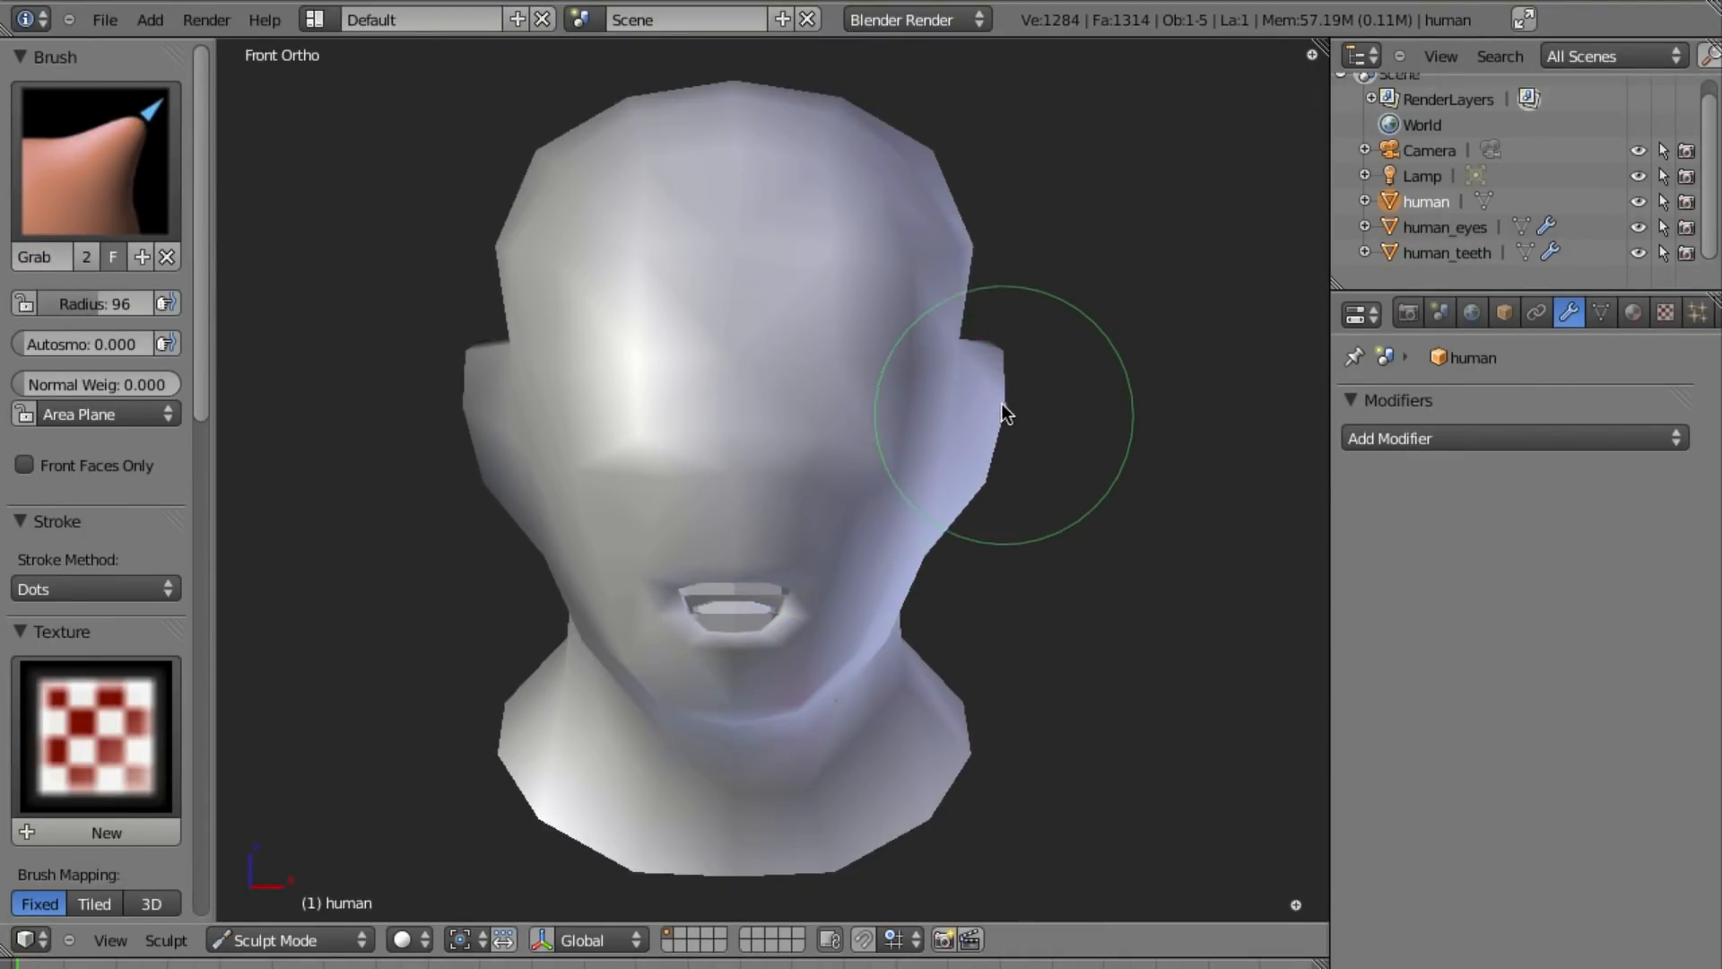
left_click_drag(995, 354, 988, 363)
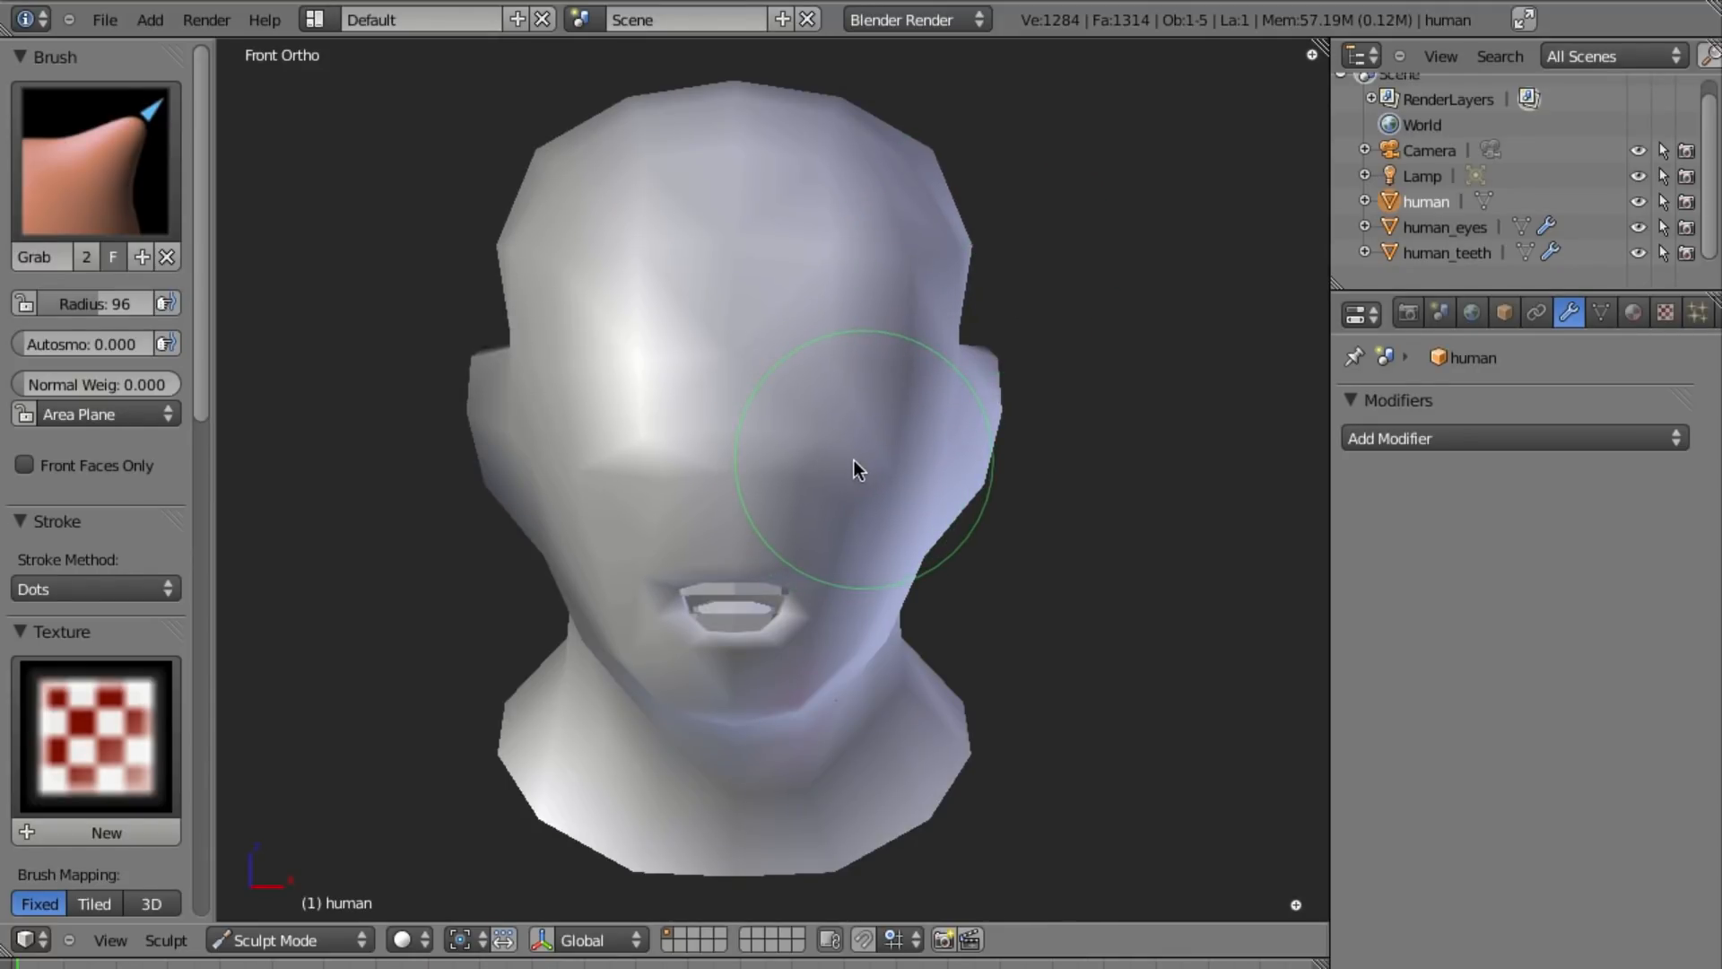
Widen the mouth by pulling its corners outward with a resized Grab brush.
scroll(800, 606, "up", 3)
middle_click_drag(886, 662, 897, 490, "shift")
scroll(892, 705, "up", 2)
key("f")
left_click(925, 649)
left_click_drag(848, 536, 888, 534)
Set the Grab brush radius to 78 and raise the outer part of the lower lip.
key("f")
left_click(915, 557)
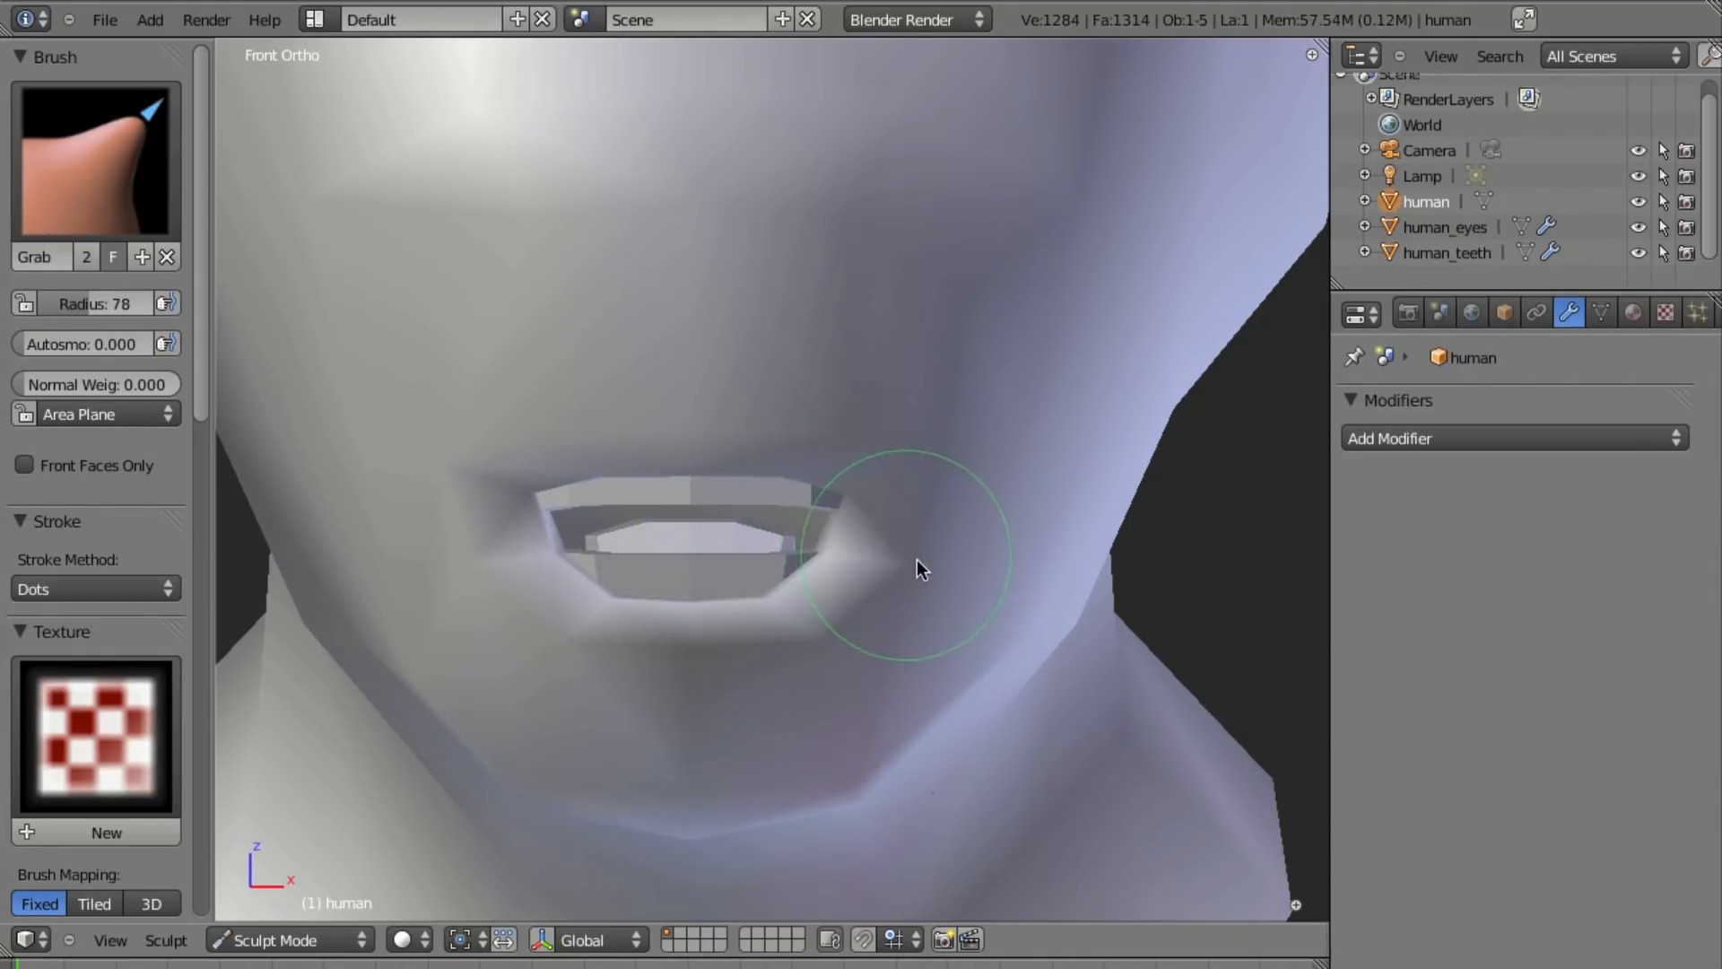
left_click_drag(806, 626, 820, 583)
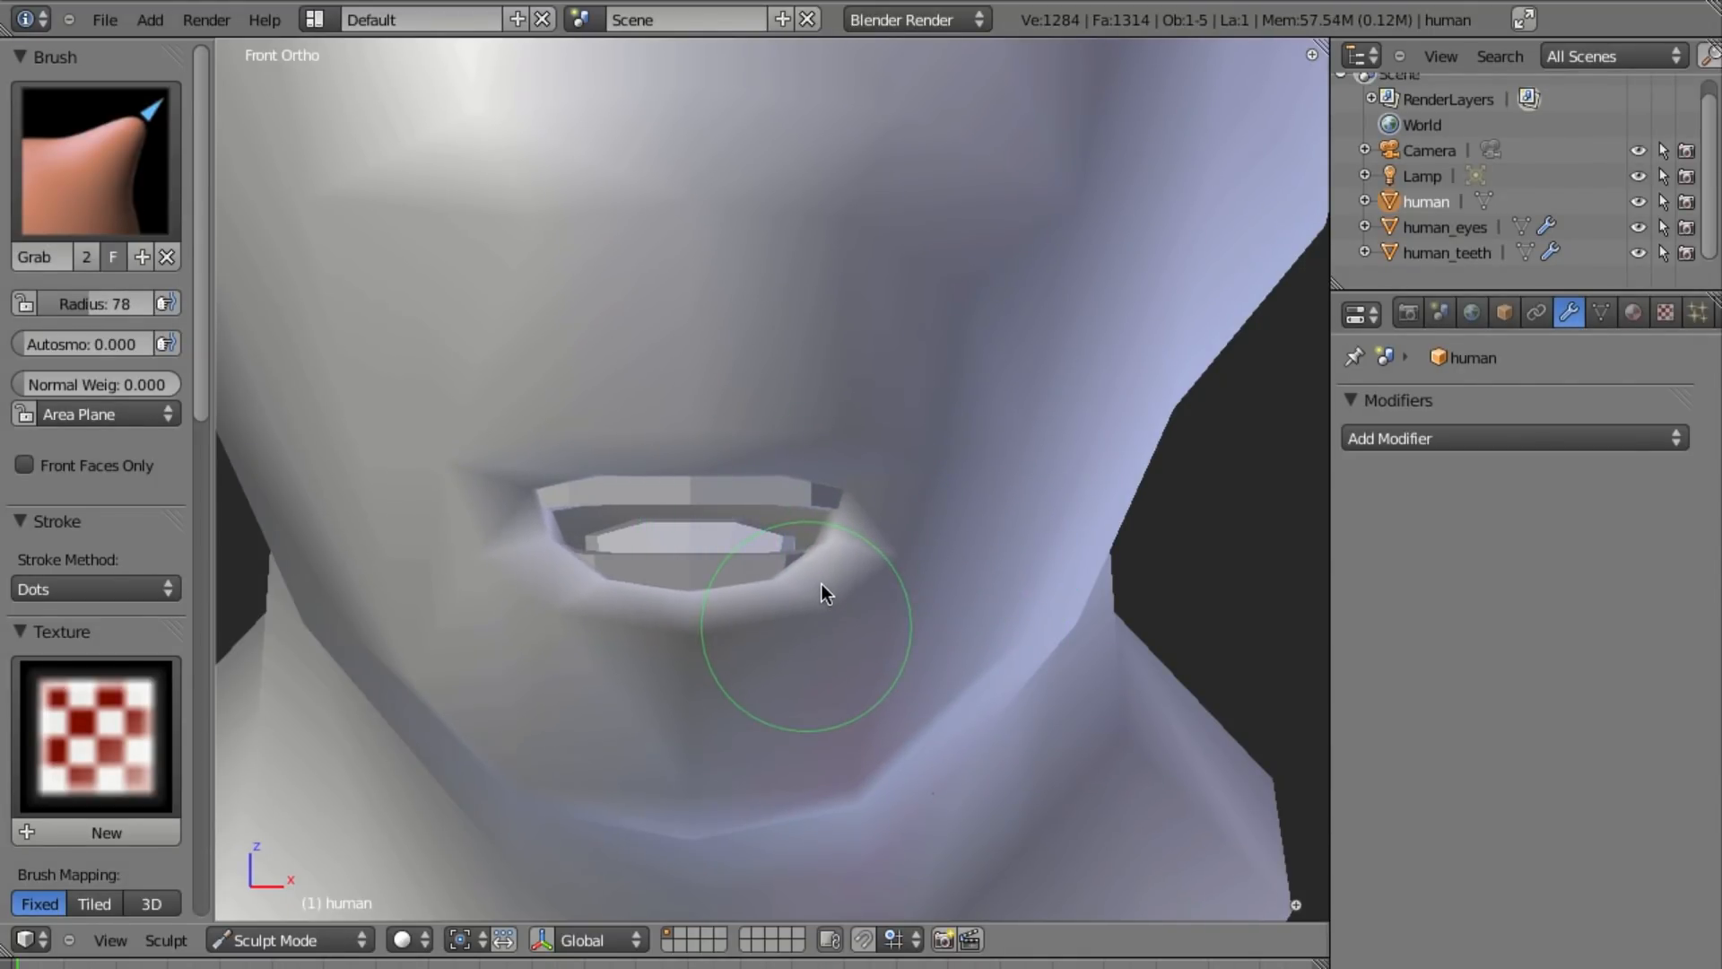
Adjust the mouth's profile around the teeth with the Grab brush, working in wireframe from the right side view.
key("KP_3")
middle_click_drag(547, 494, 924, 575, "shift")
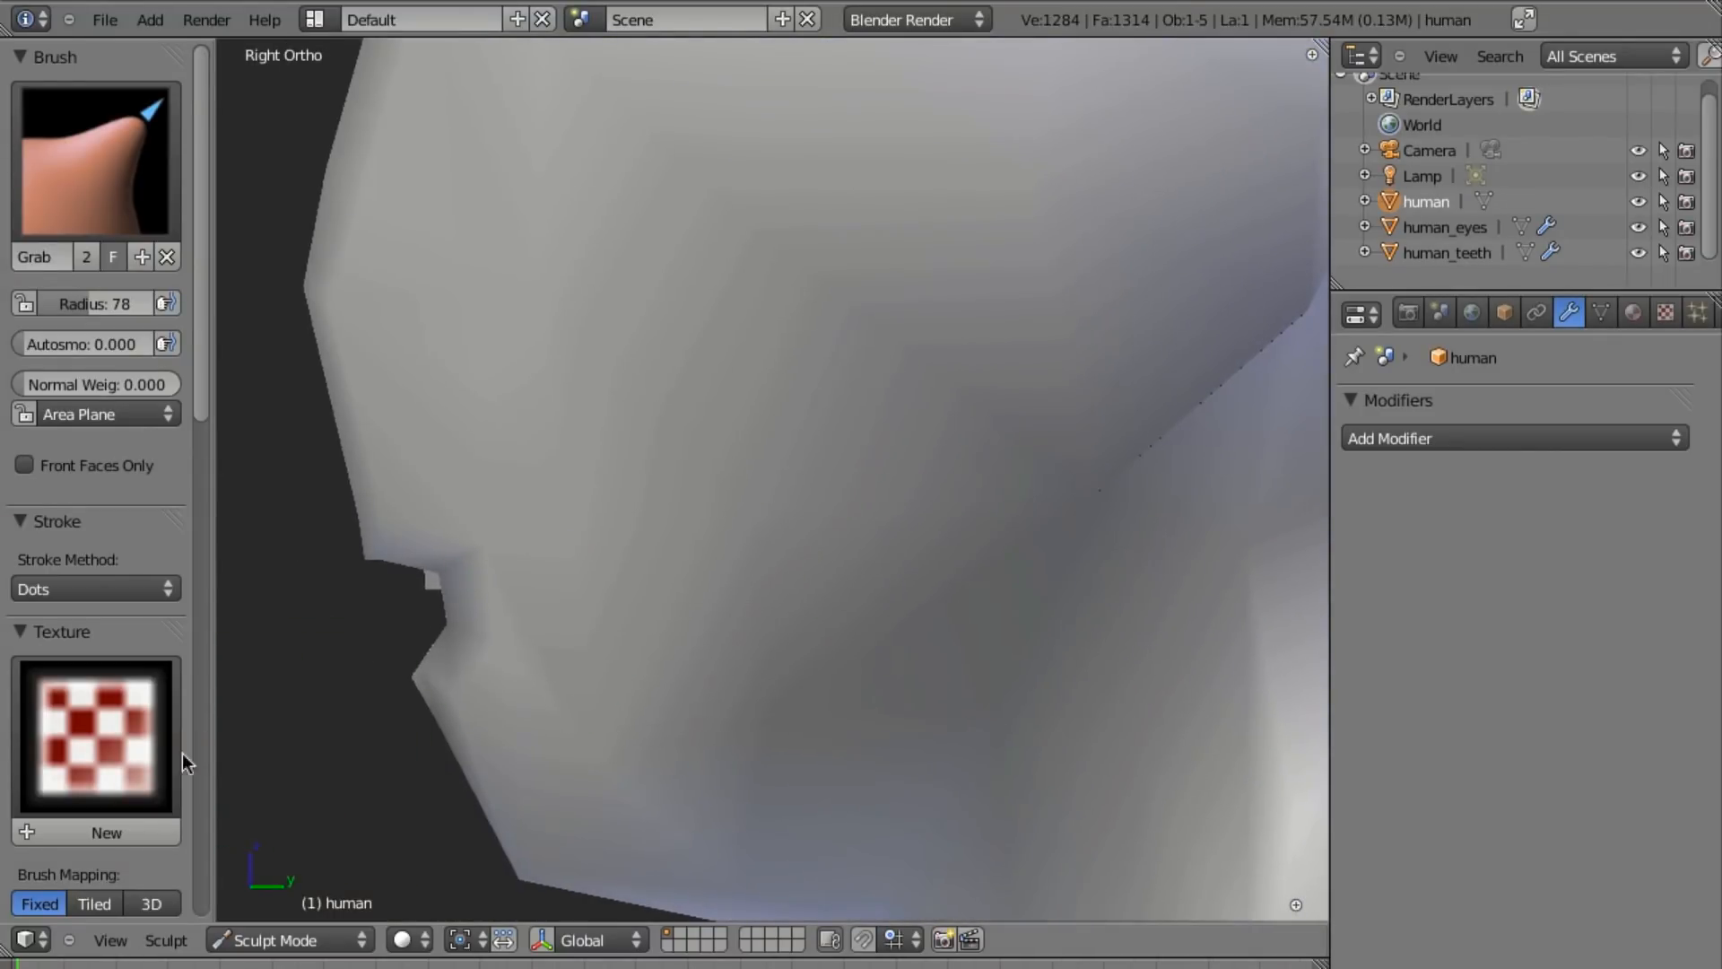
scroll(82, 667, "down", 12)
middle_click_drag(683, 620, 777, 599, "shift")
key("z")
mouse_move(467, 504)
left_mouse_down()
mouse_move(454, 482)
mouse_move(547, 553)
mouse_move(570, 536)
mouse_move(520, 653)
mouse_move(542, 636)
mouse_move(568, 661)
left_mouse_up()
key("z")
key("KP_1")
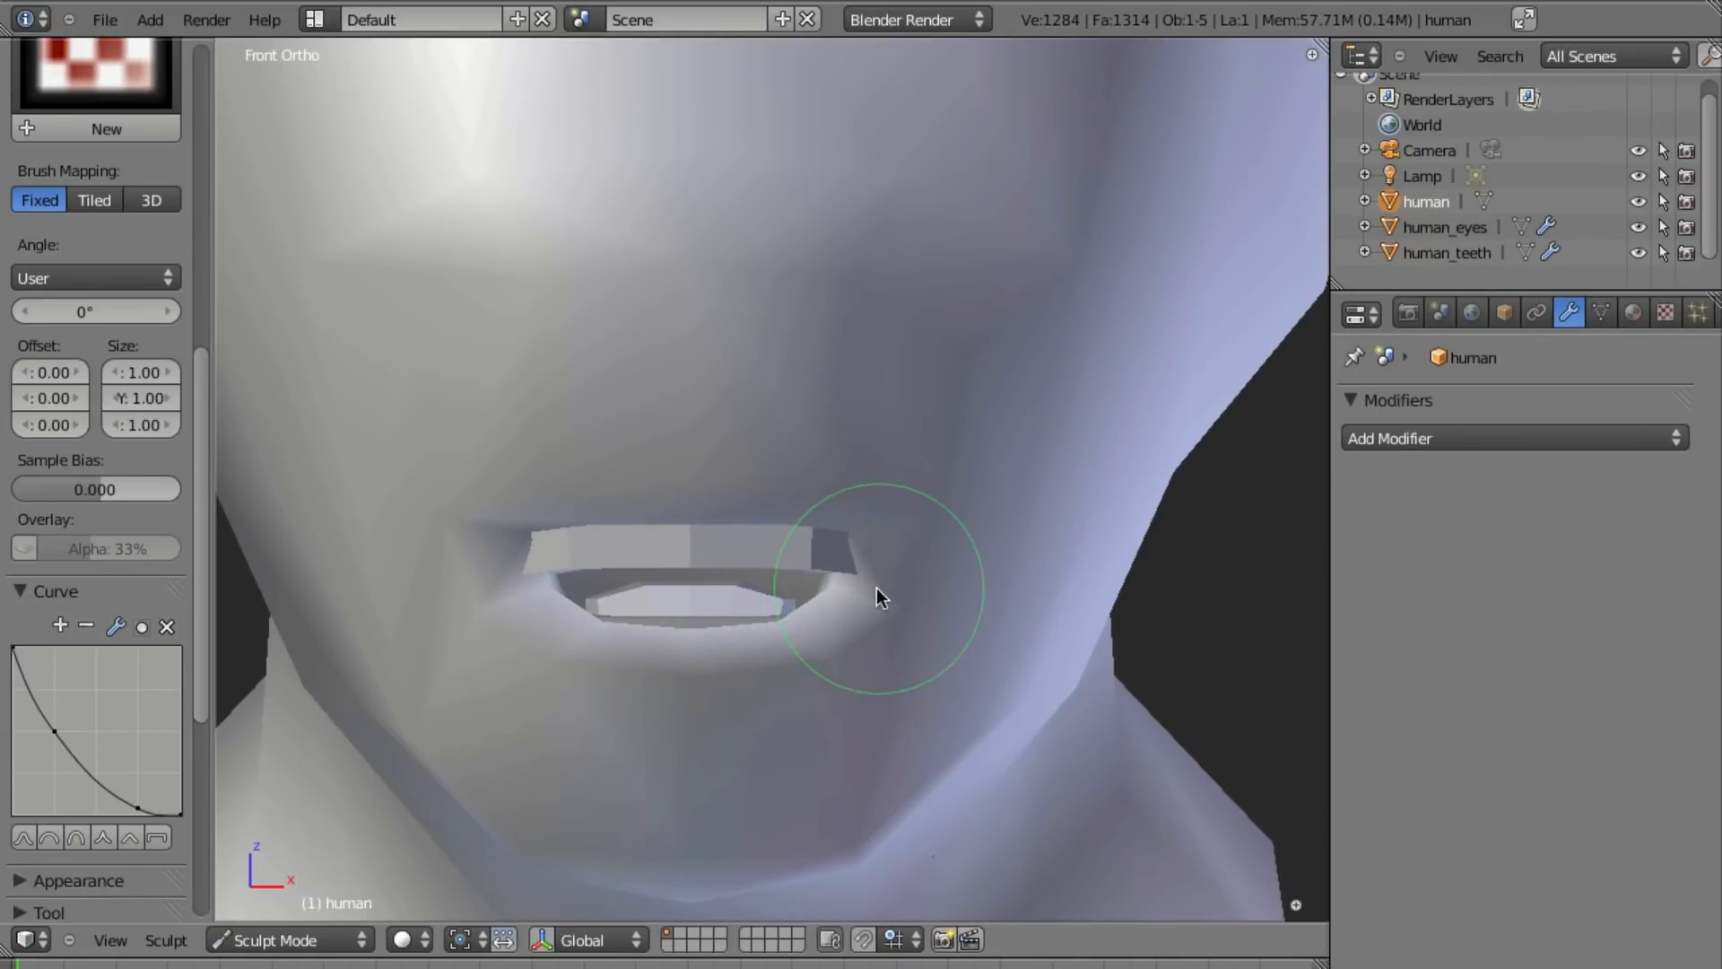
Pull the mouth corners further outward in front view and lift the lower lip with a larger Grab brush.
left_click_drag(852, 589, 904, 605)
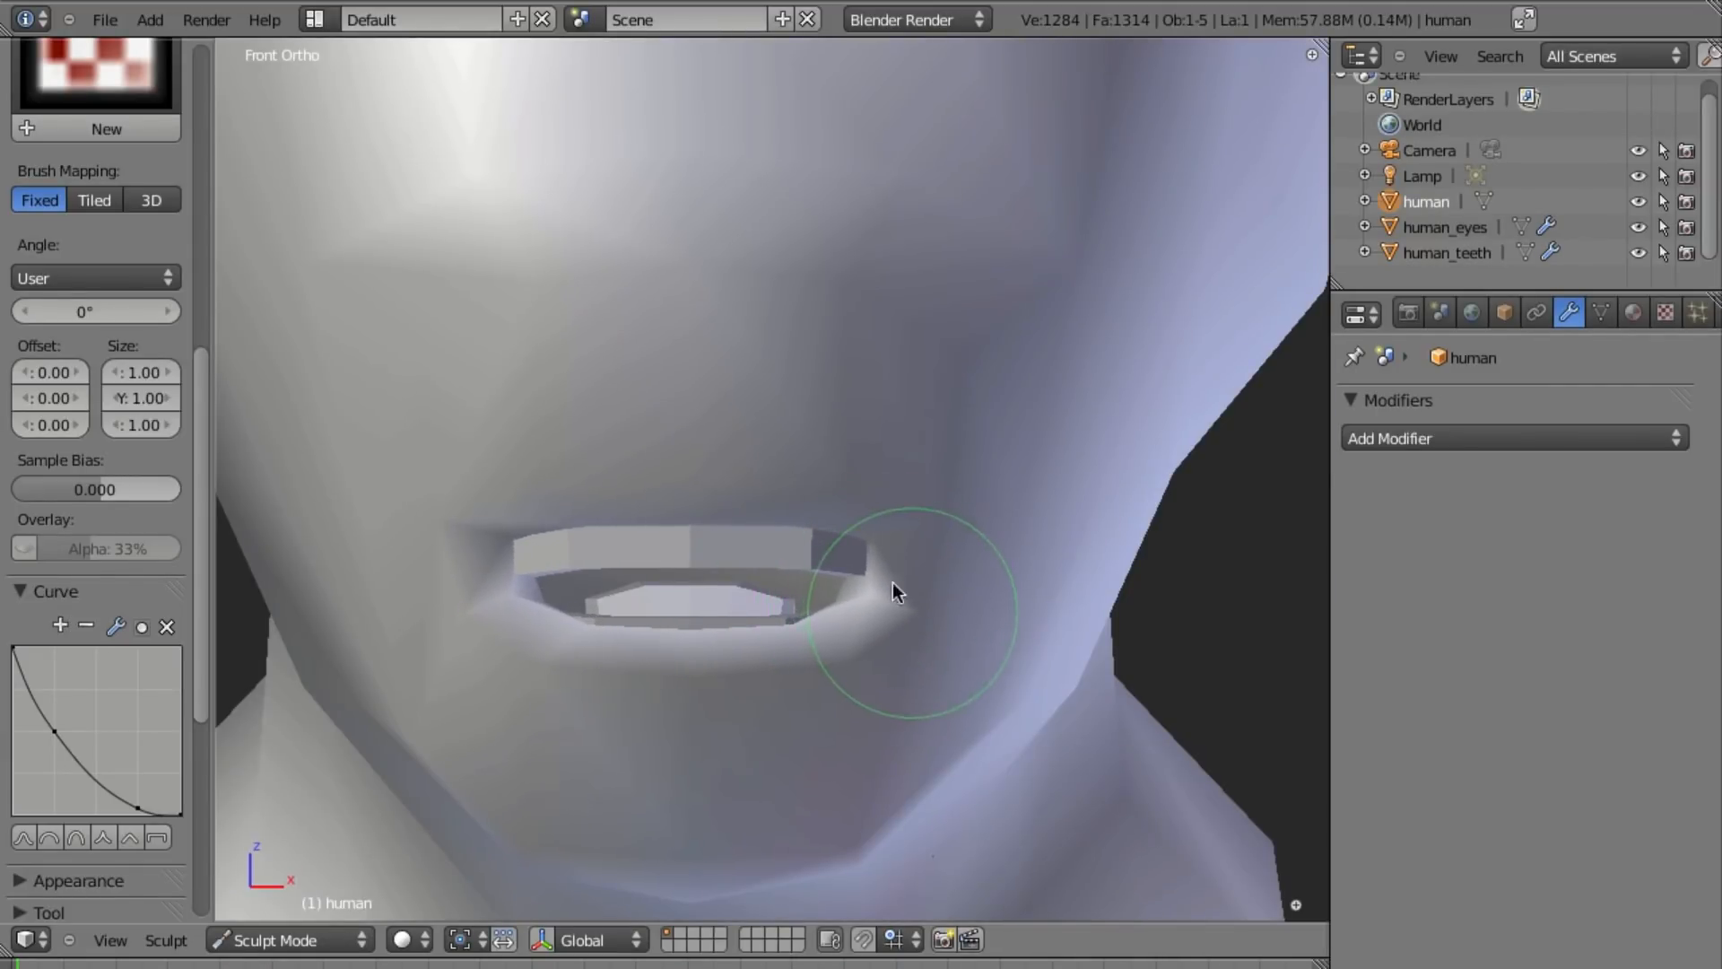
key("f")
left_click(870, 534)
left_click_drag(767, 655, 773, 643)
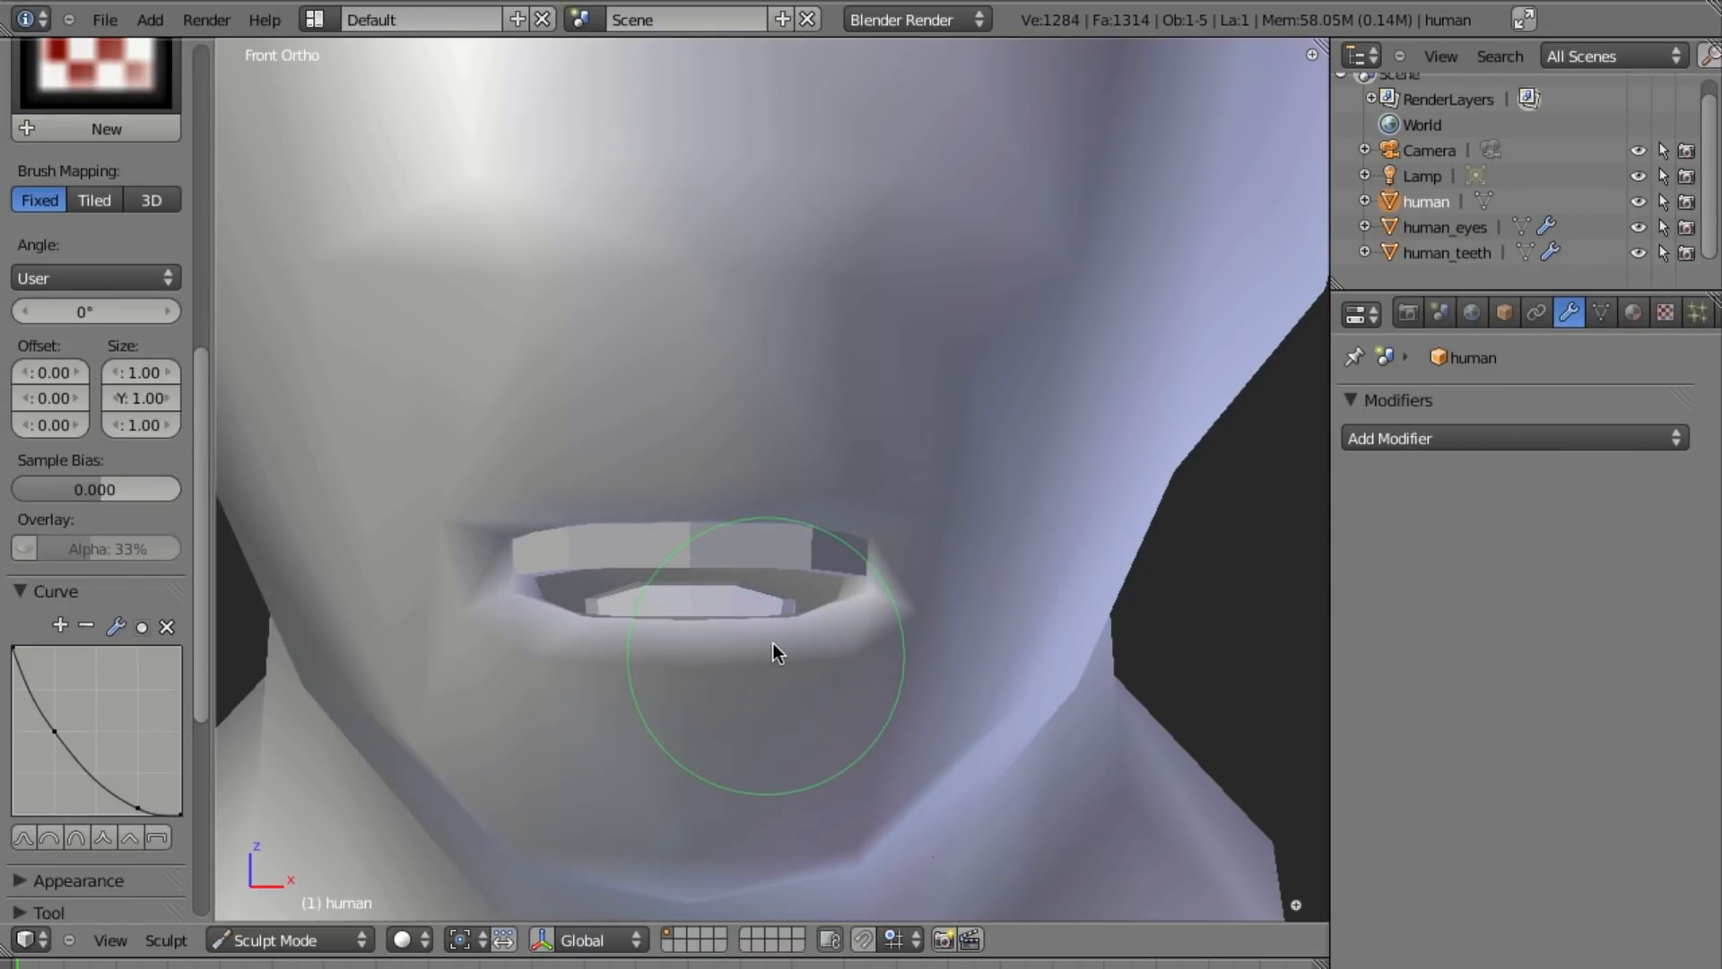
Lower the mouth corners and reshape the upper and lower lips into a downward-curving arc.
left_click_drag(900, 539, 910, 587)
mouse_move(864, 518)
left_mouse_down()
mouse_move(860, 538)
mouse_move(819, 521)
left_mouse_up()
left_click_drag(795, 673, 728, 638)
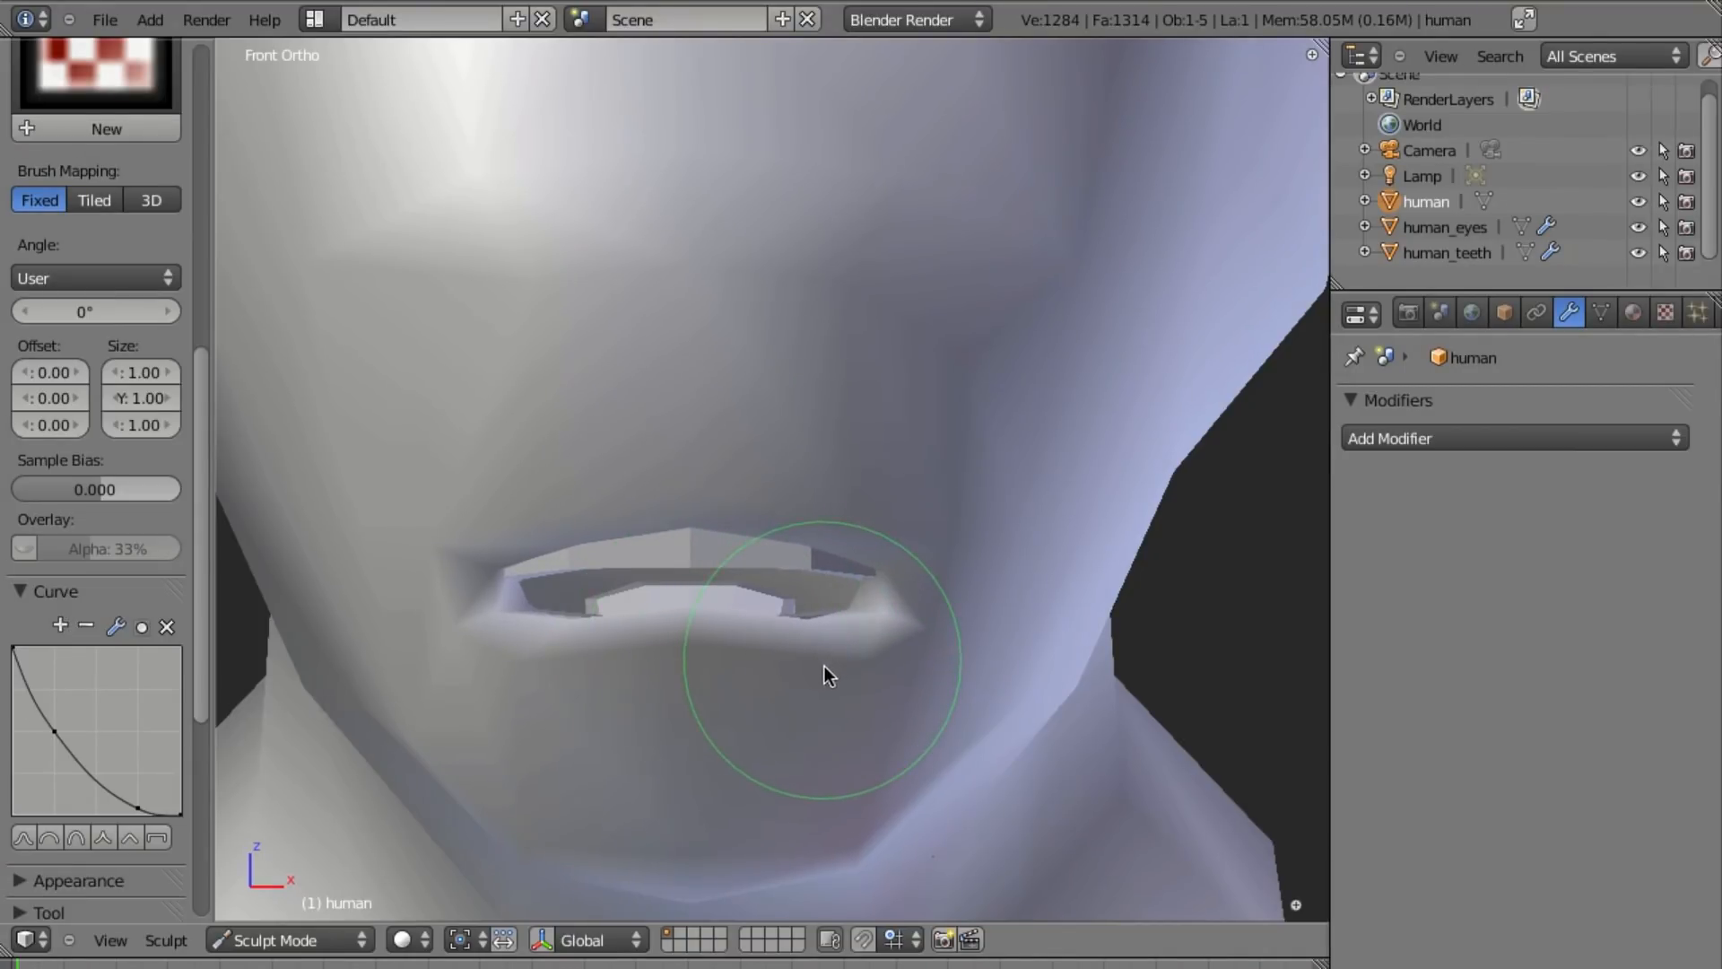
Move the front of the lower lip slightly forward and up in right side wireframe view with a smaller Grab brush.
middle_click_drag(838, 722, 737, 542)
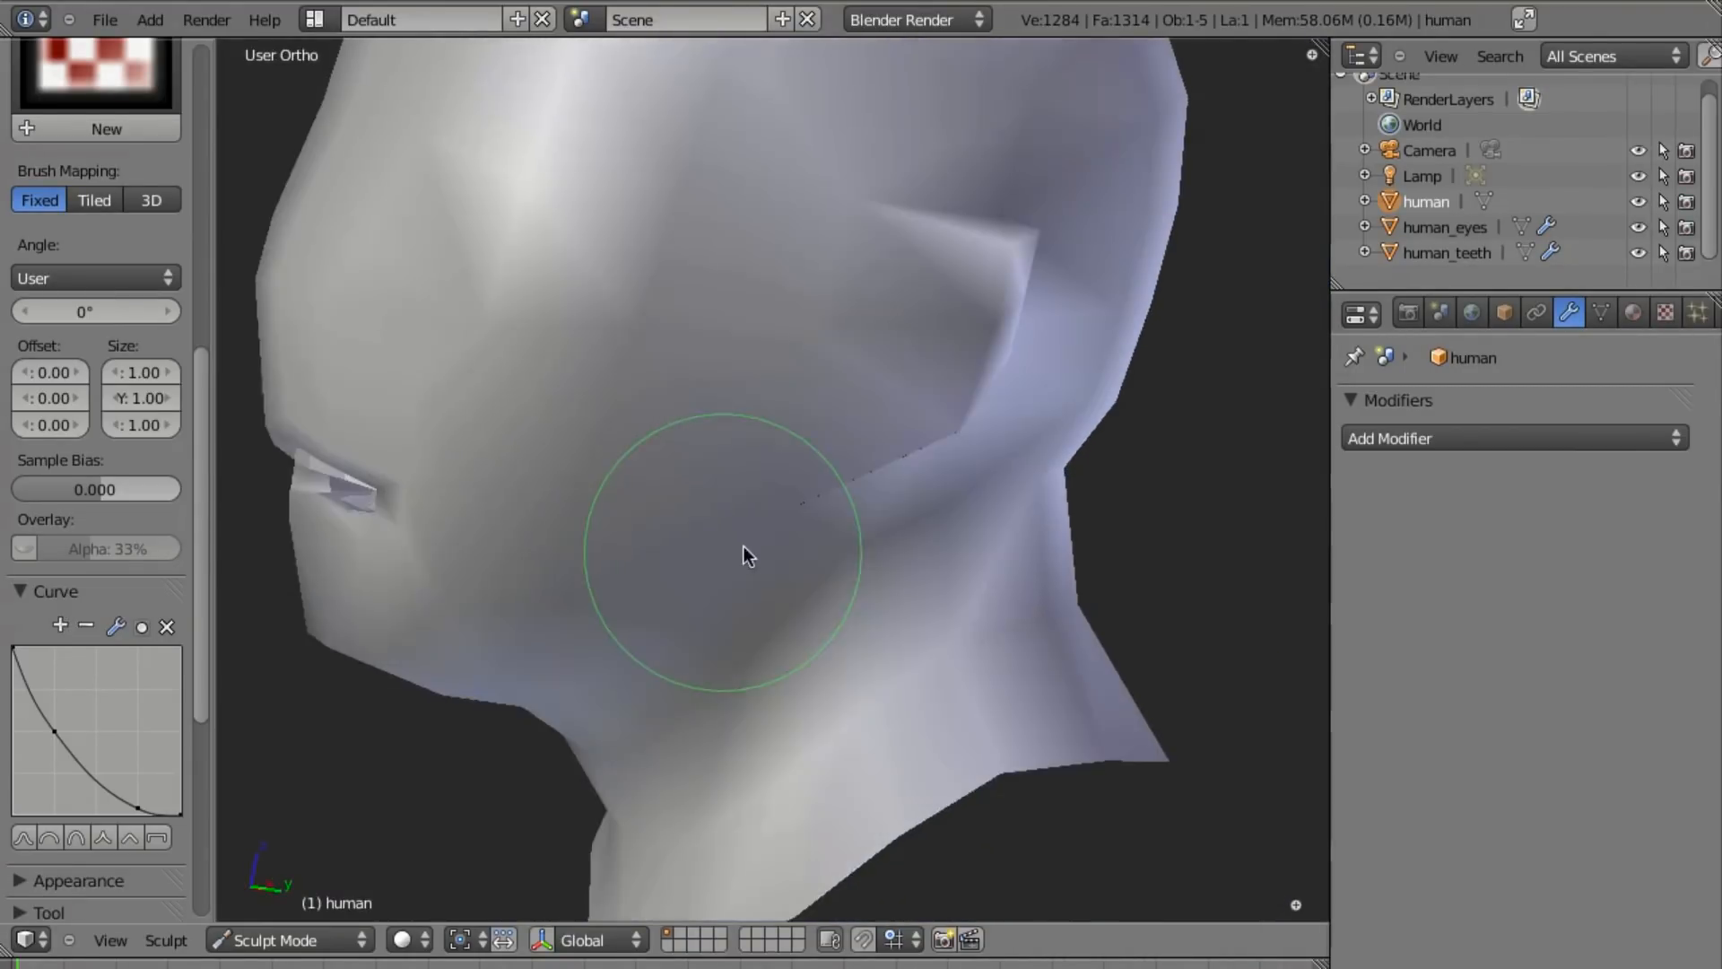
key("KP_3")
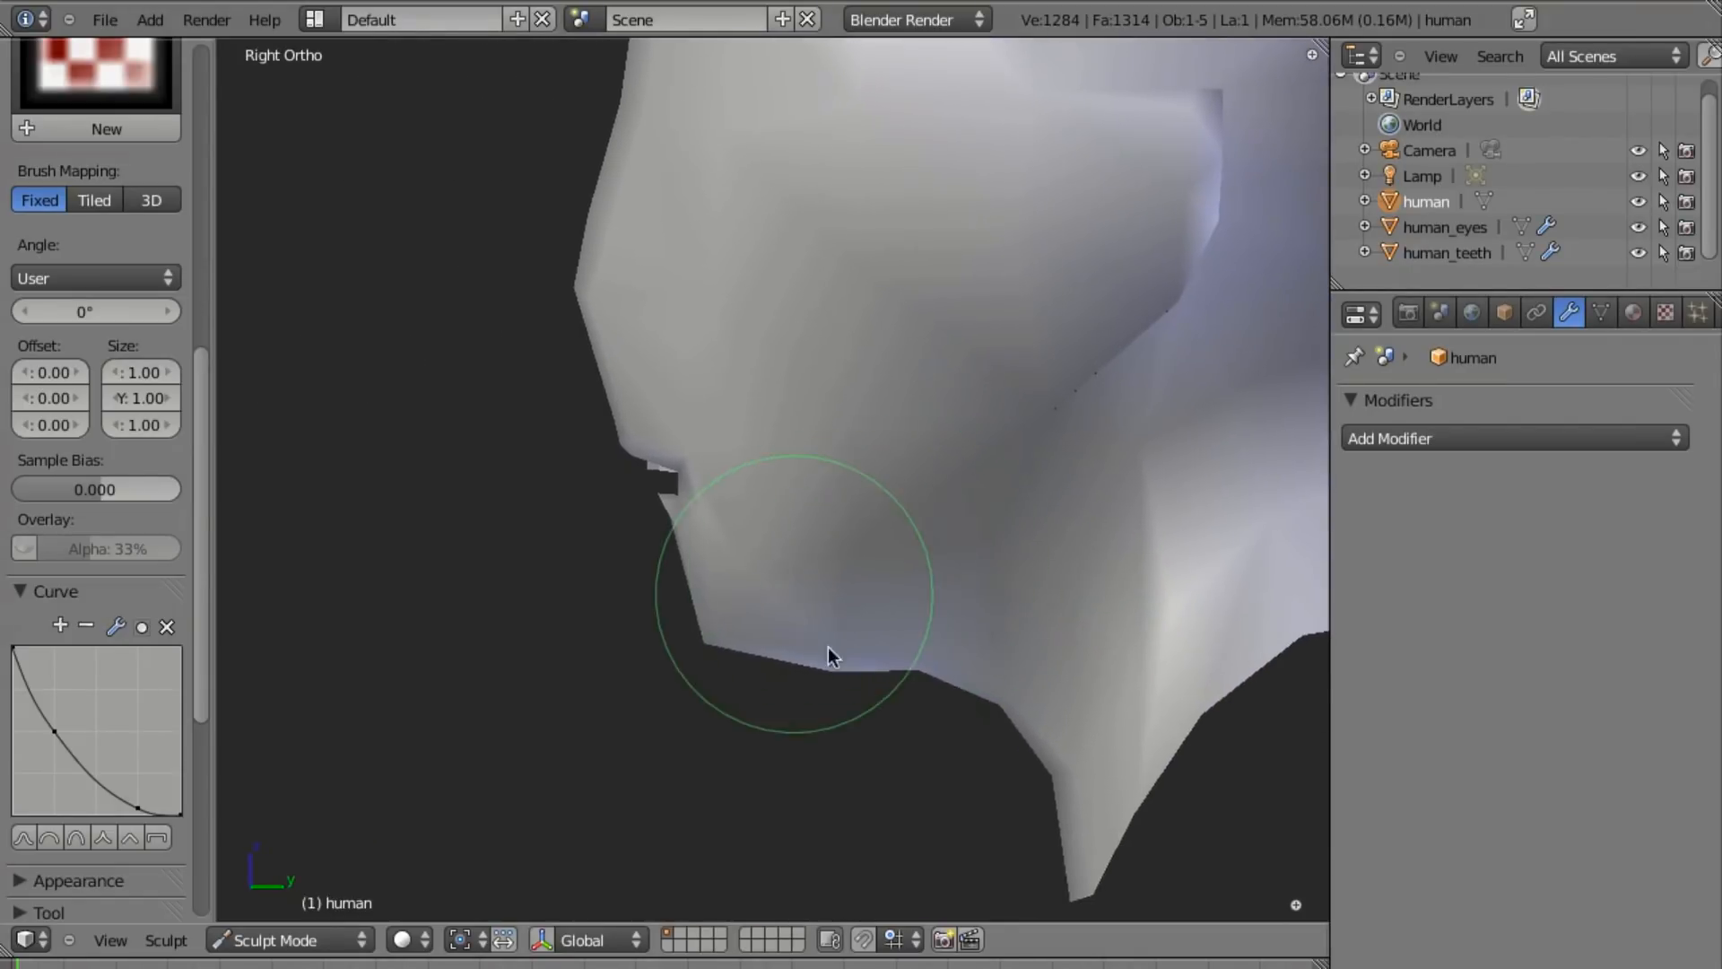
key("z")
scroll(649, 550, "up", 3)
key("f")
left_click(583, 608)
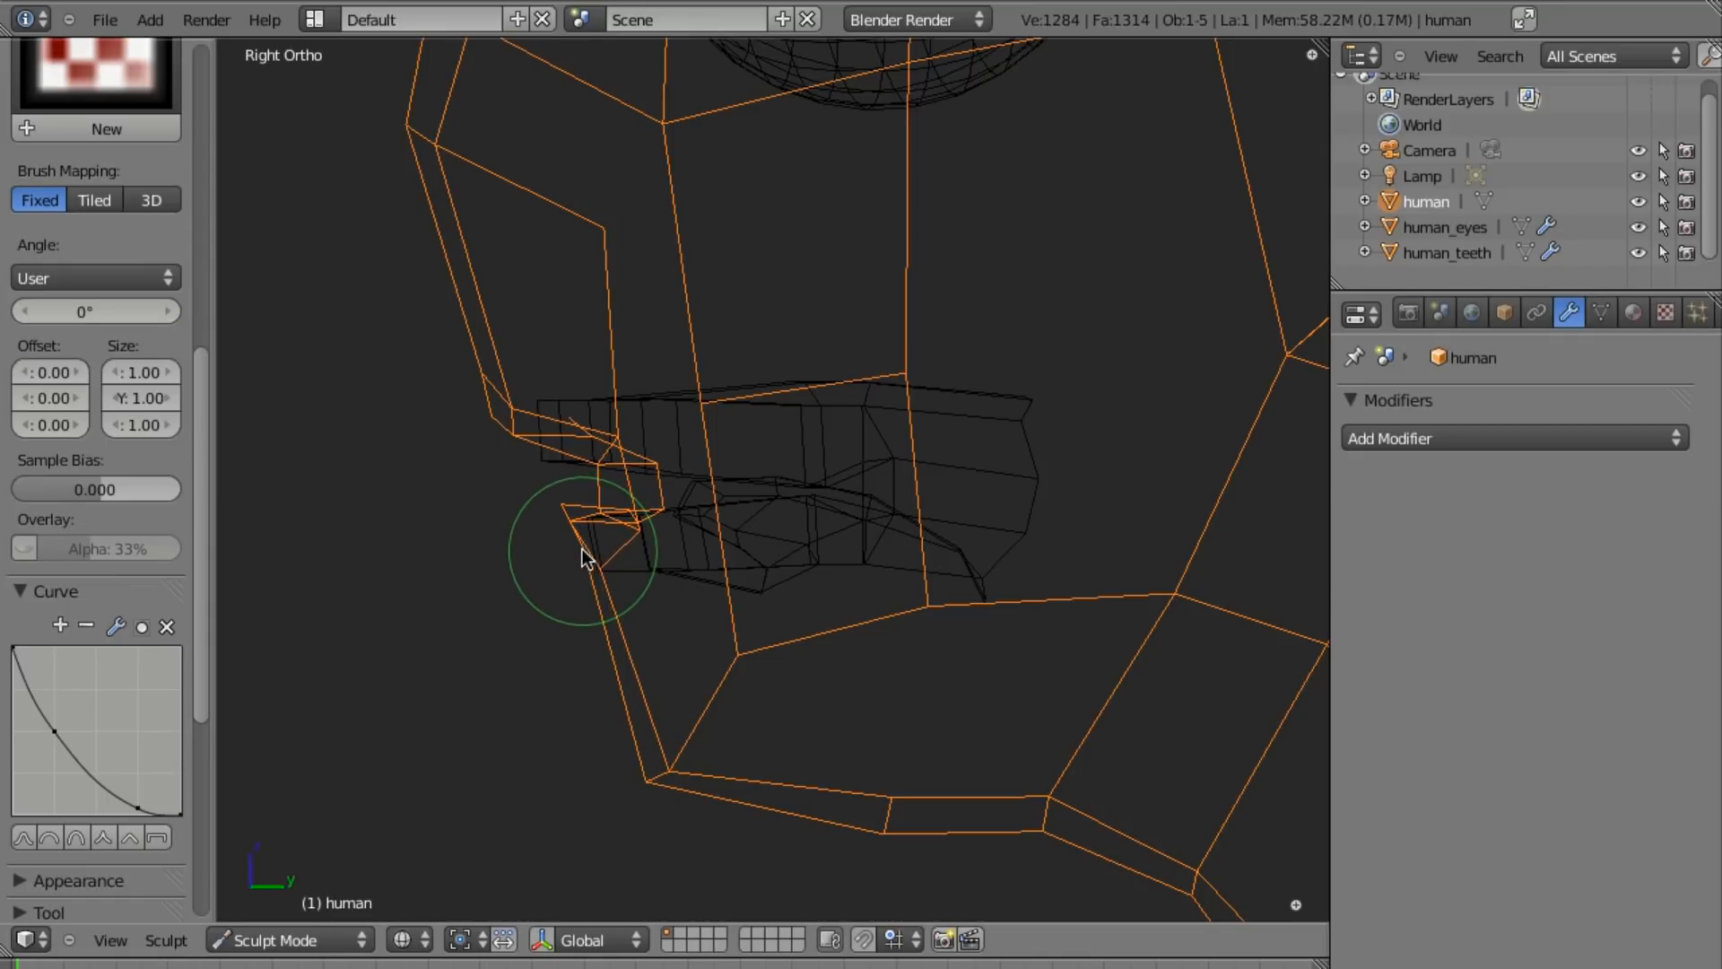
left_click_drag(581, 548, 567, 520)
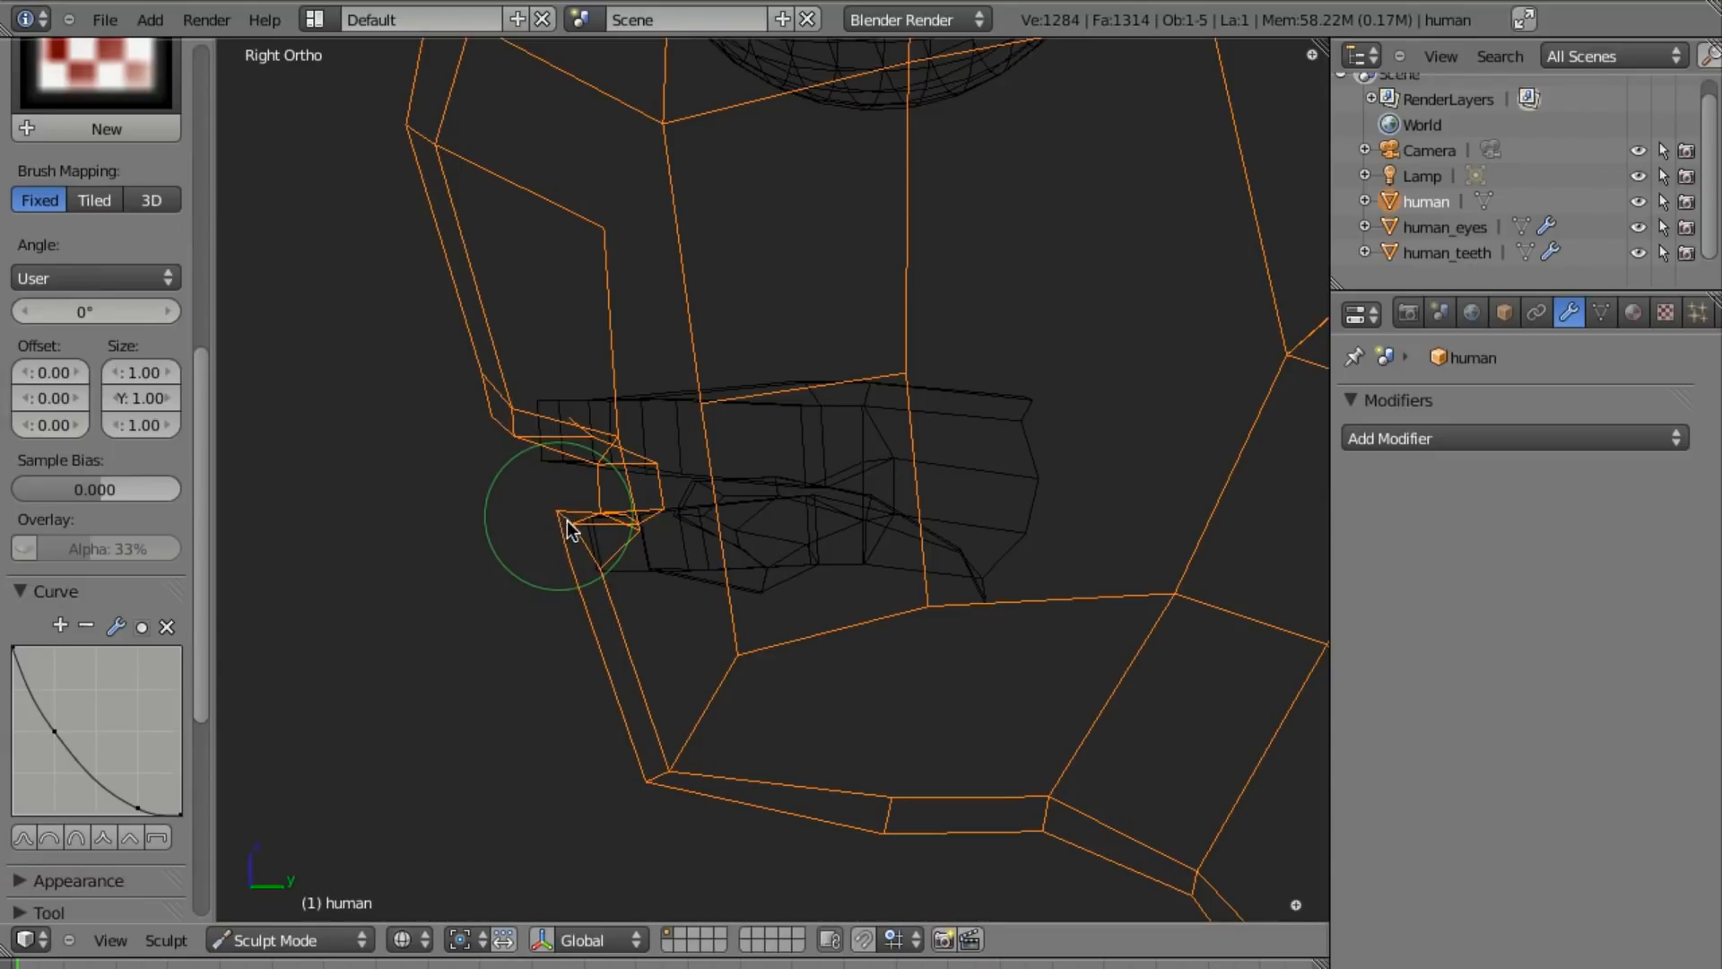
key("z")
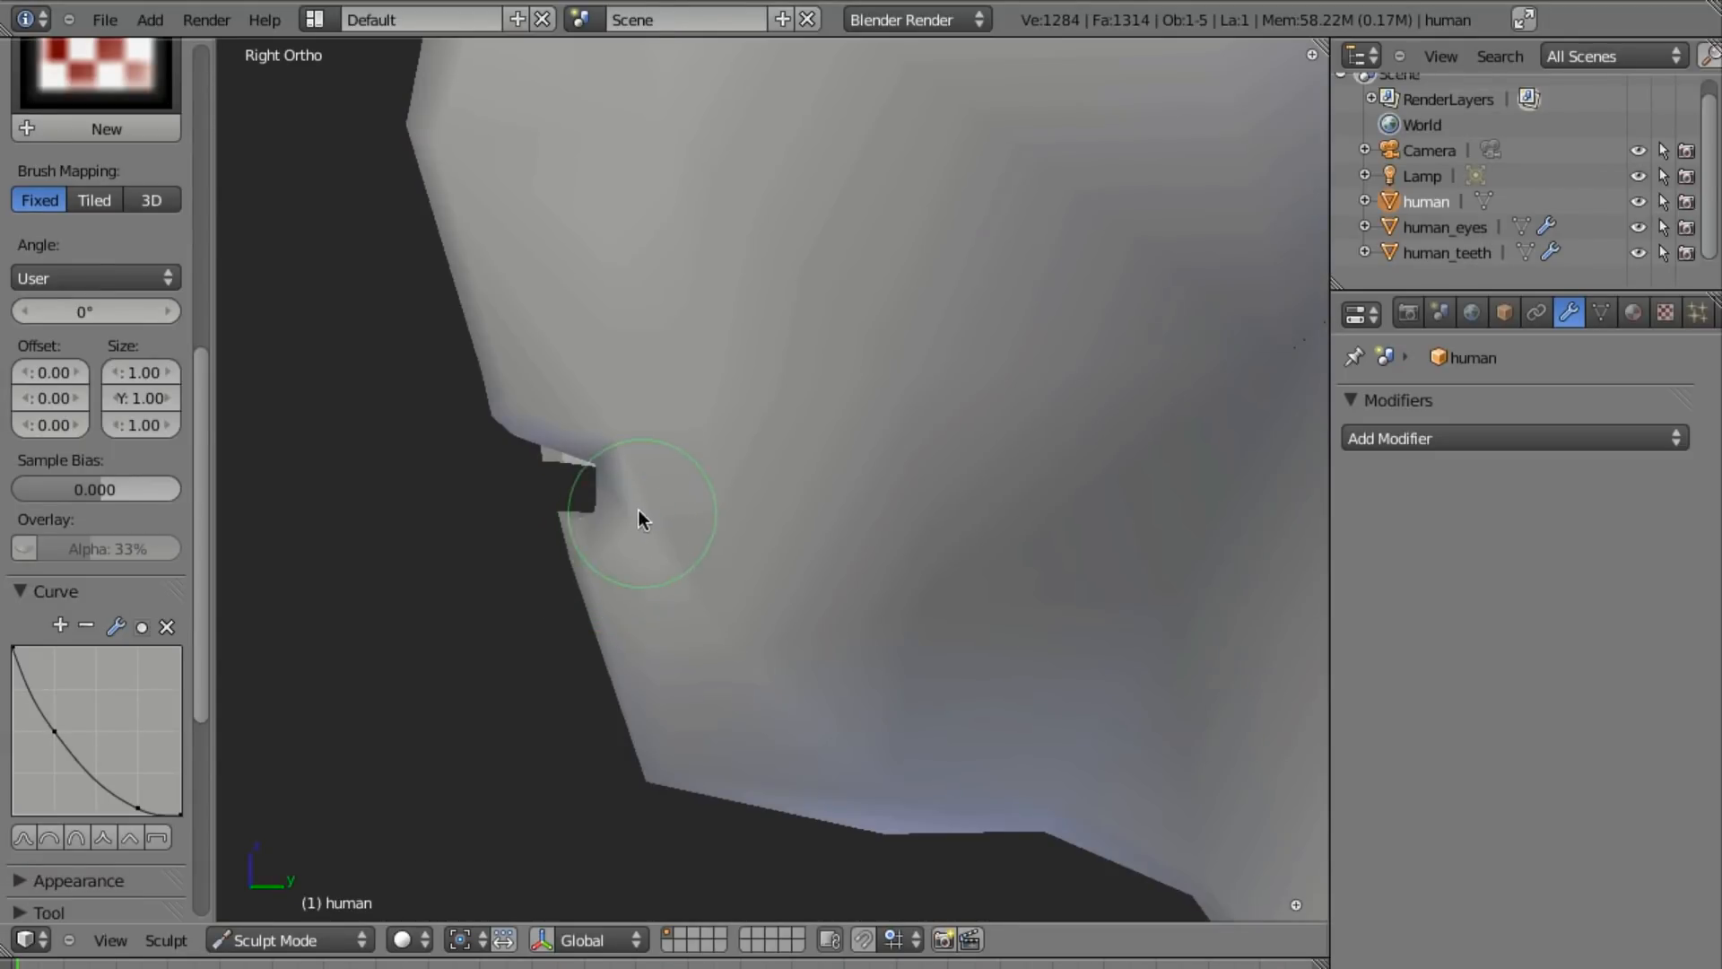
Resize the Grab brush and pull the mouth corner vertices further back along the teeth in right side wireframe view.
key("z")
key("z")
key("z")
key("f")
left_click(638, 477)
left_click_drag(608, 467, 650, 467)
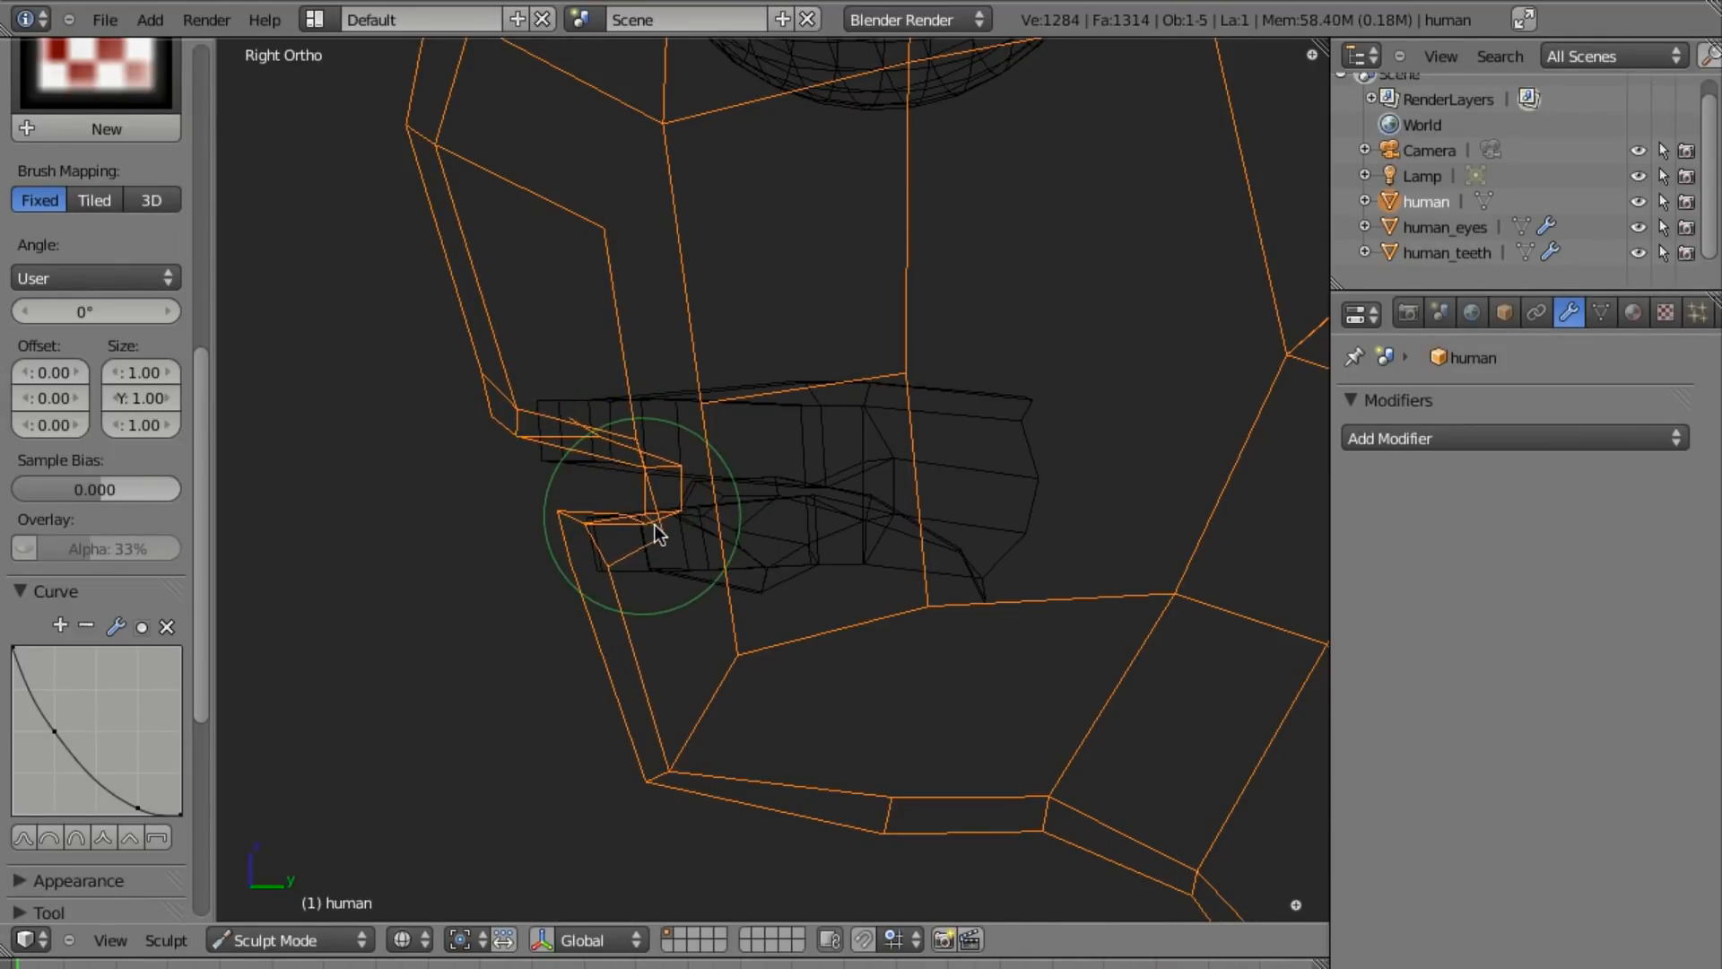
Adjust the lips in shaded front view by pulling one side of the mouth slightly inward and up with the Grab brush.
key("z")
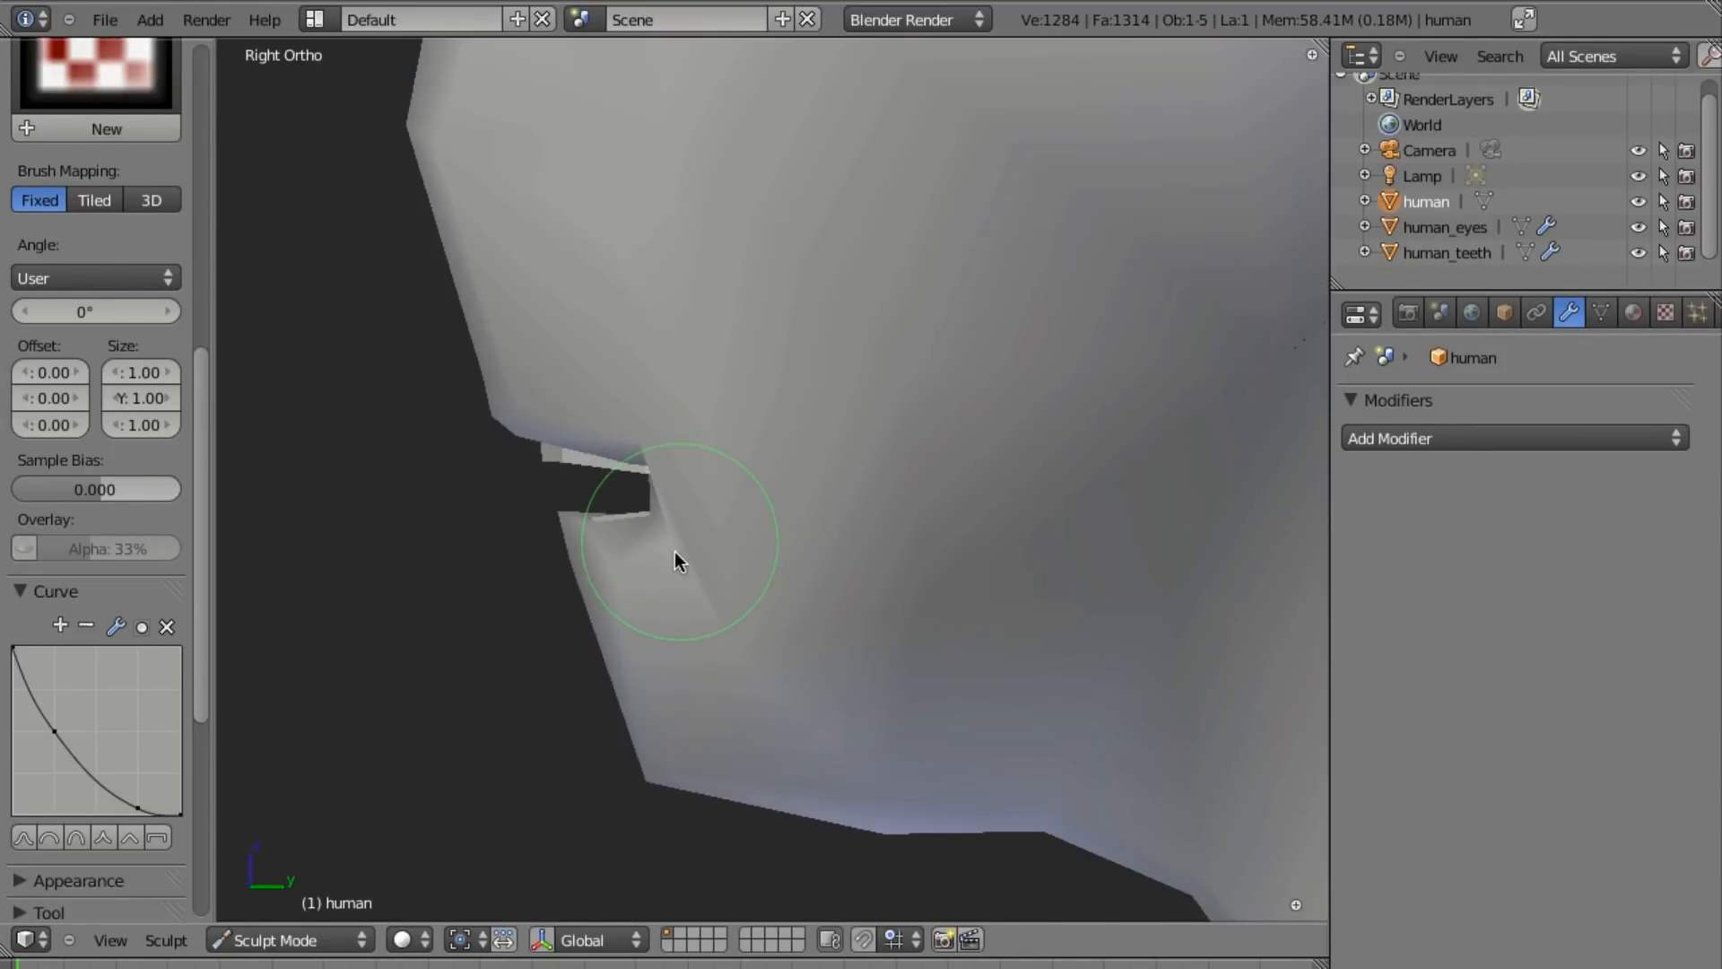
key("KP_1")
scroll(811, 615, "up", 3)
mouse_move(663, 520)
left_mouse_down()
mouse_move(703, 488)
mouse_move(686, 537)
mouse_move(720, 465)
mouse_move(708, 484)
left_mouse_up()
scroll(762, 450, "down", 3)
middle_click_drag(699, 553, 750, 583)
scroll(749, 644, "up", 2)
middle_click_drag(749, 644, 749, 650, "ctrl")
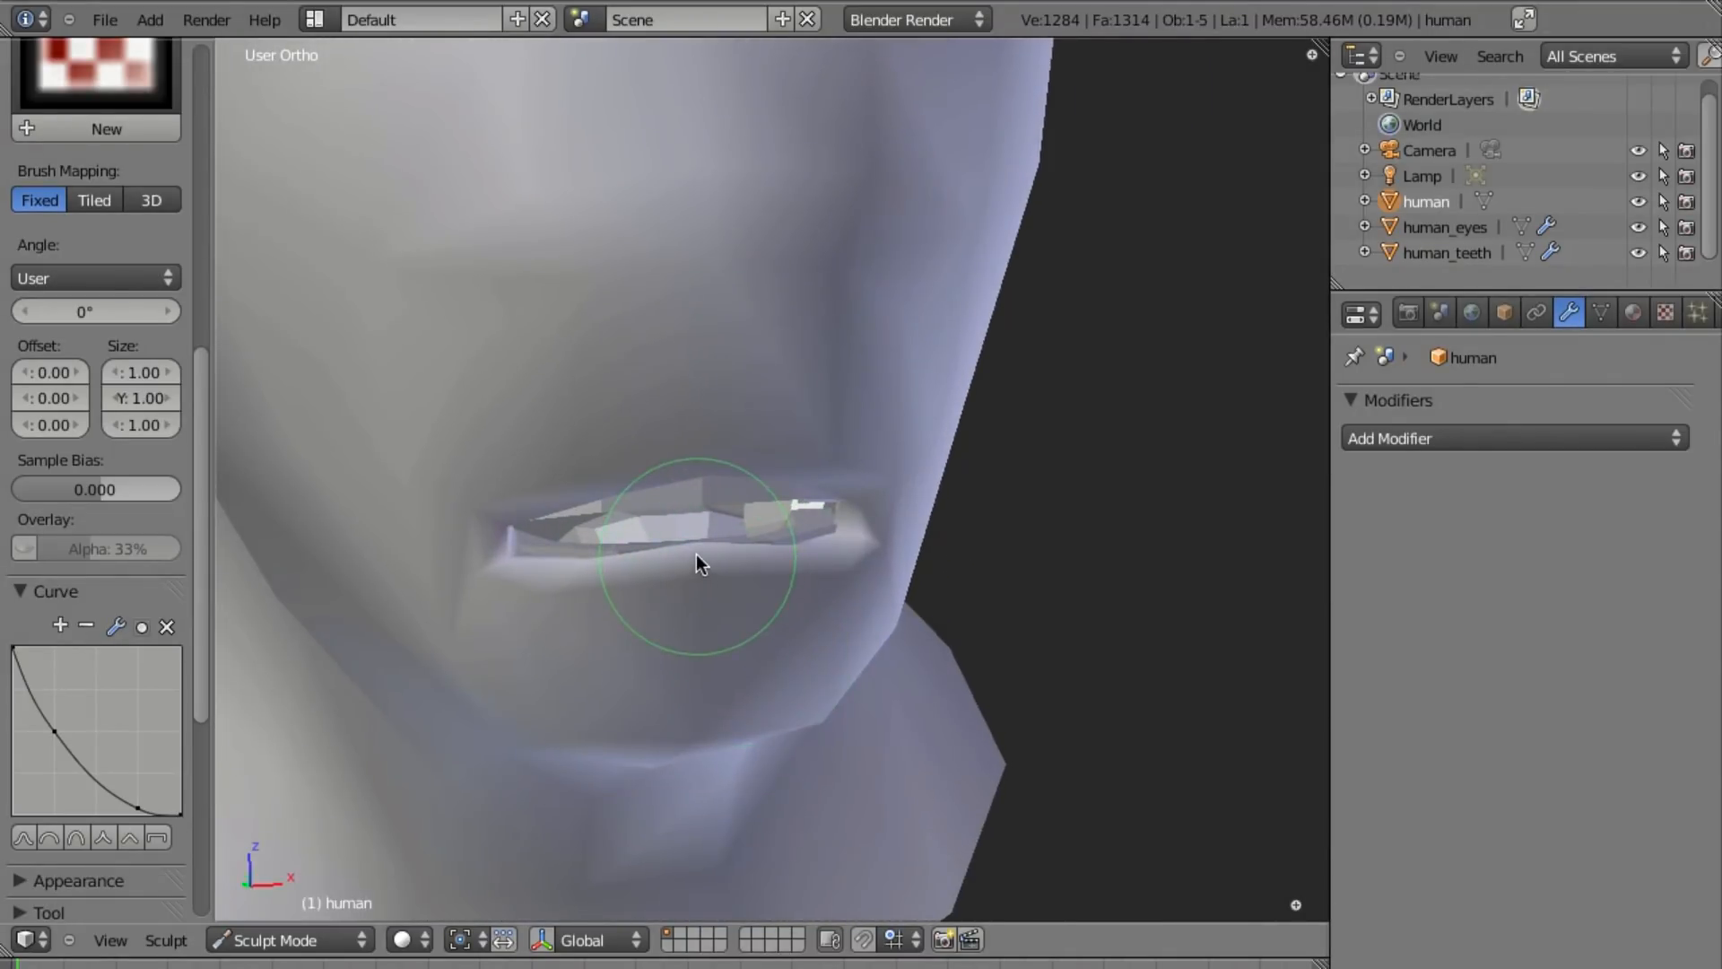
Pull the mouth corners slightly inward and lower the upper lip in front view with the Grab brush.
middle_click_drag(735, 735, 768, 545, "ctrl")
key("KP_1")
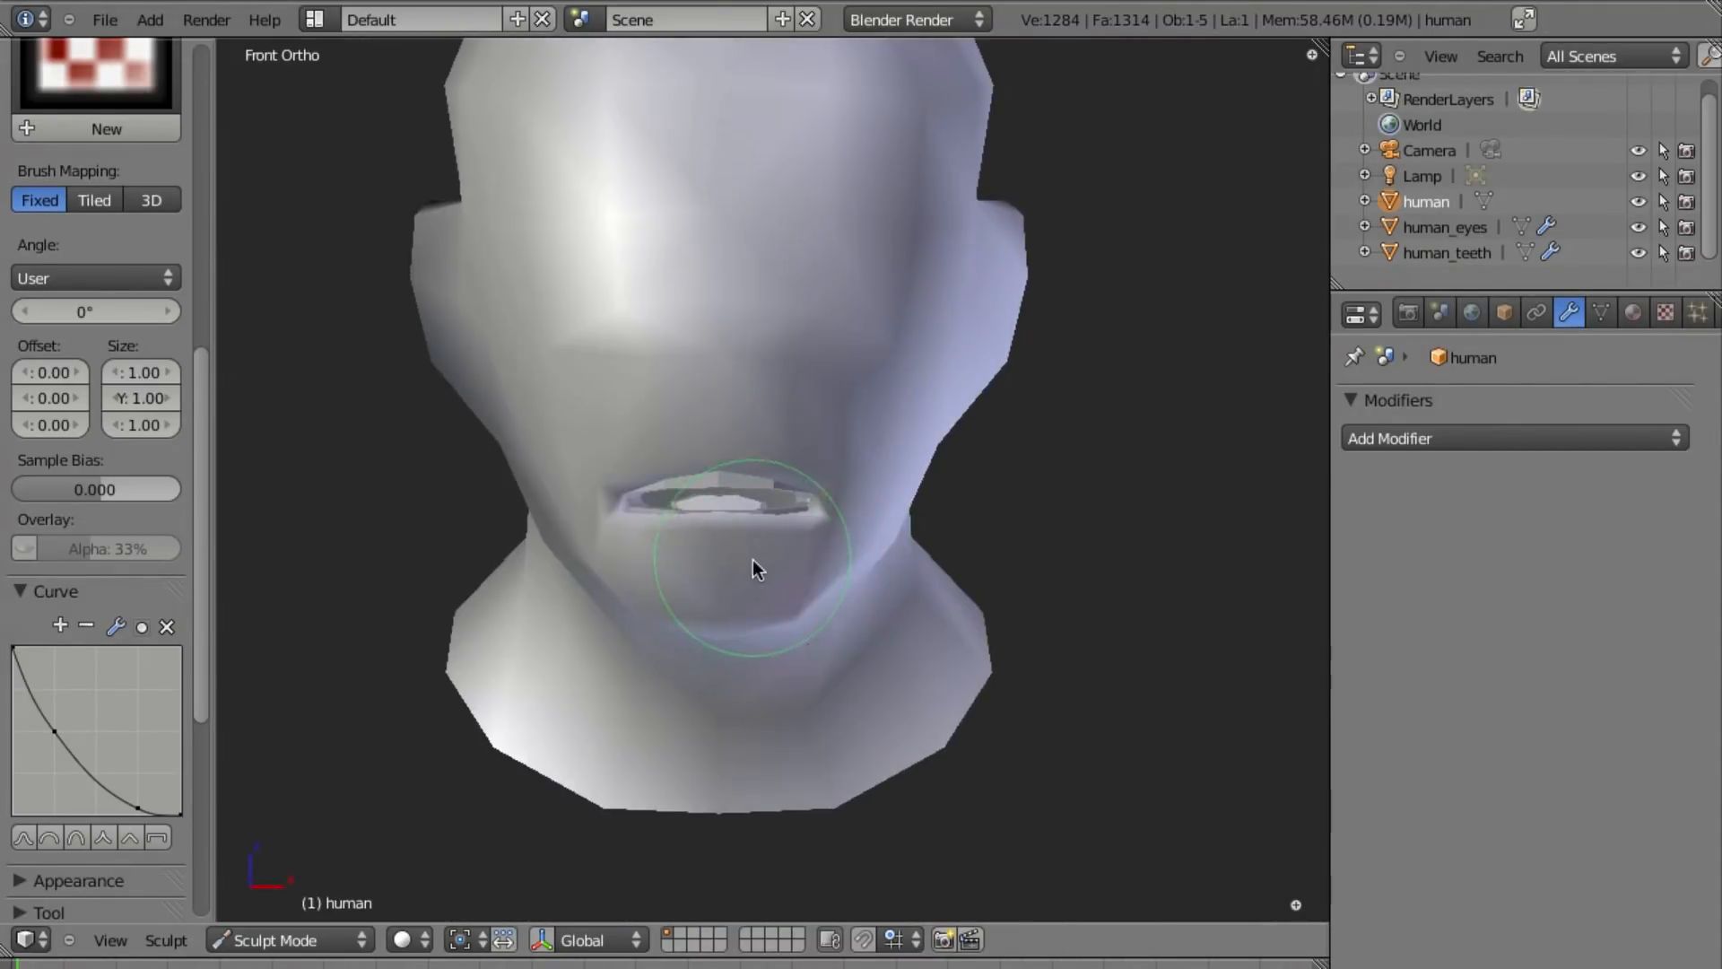
scroll(750, 552, "up", 2)
left_click_drag(837, 508, 778, 537)
mouse_move(772, 461)
left_mouse_down()
mouse_move(758, 484)
mouse_move(710, 481)
left_mouse_up()
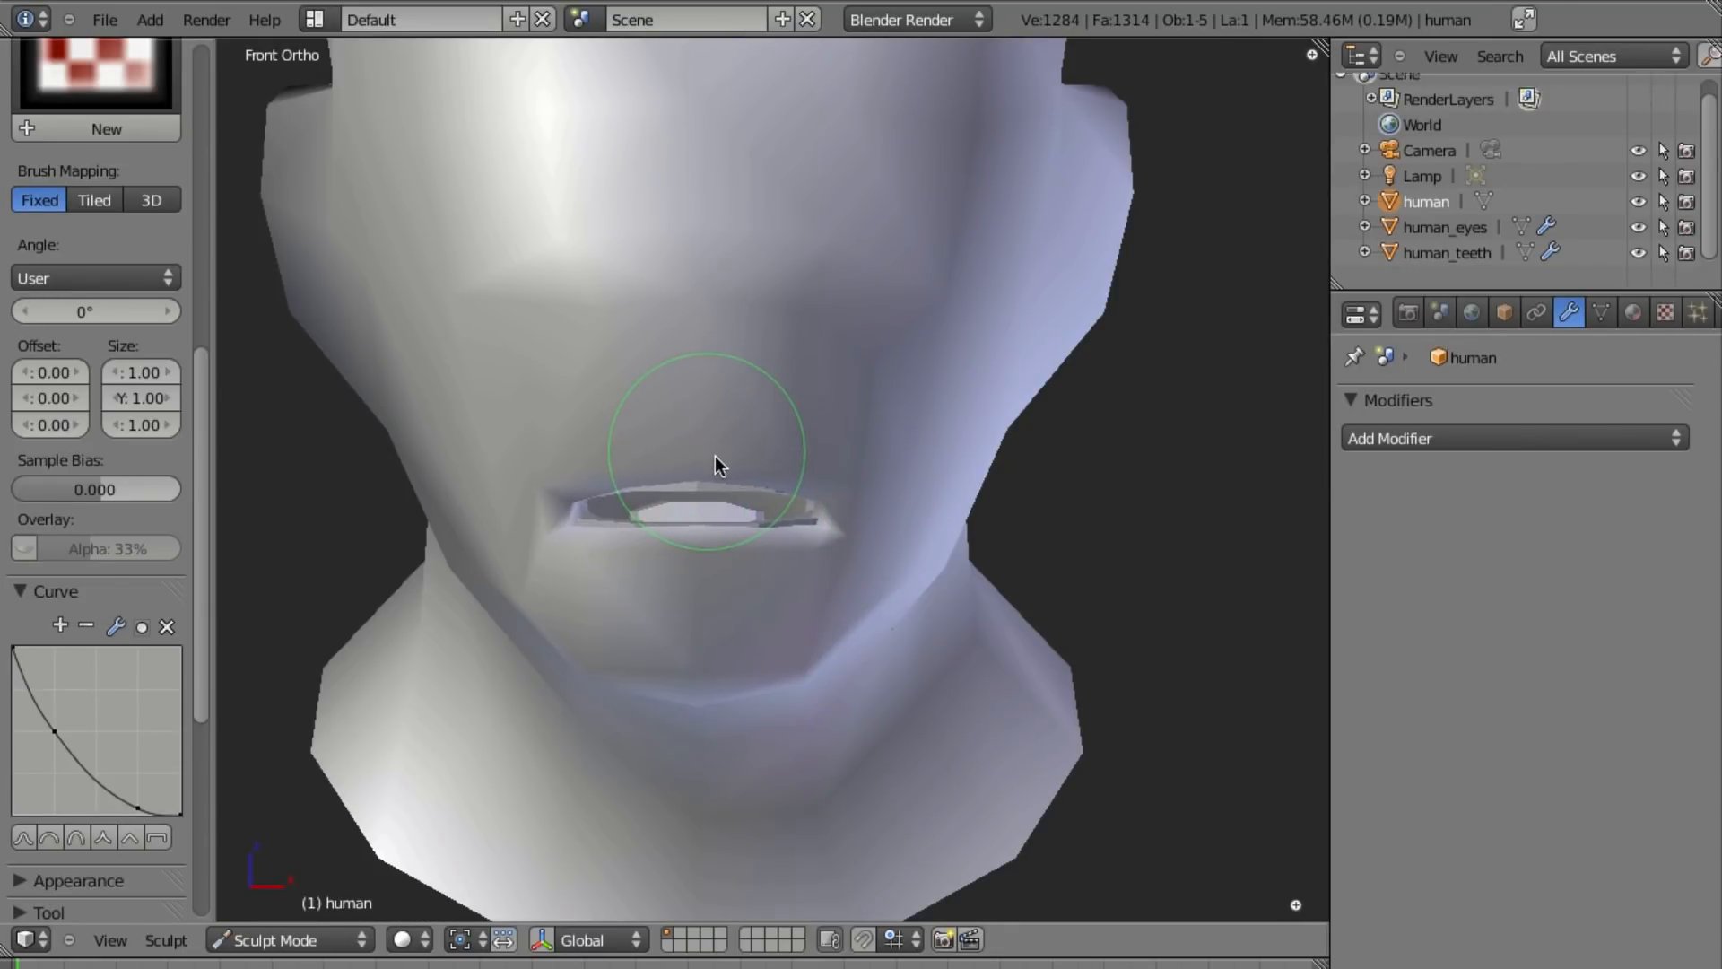
Lower the upper edge of the ear and its front attachment slightly in right side wireframe view with the Grab brush.
scroll(798, 497, "down", 4)
middle_click_drag(817, 459, 686, 454)
scroll(708, 538, "up", 4)
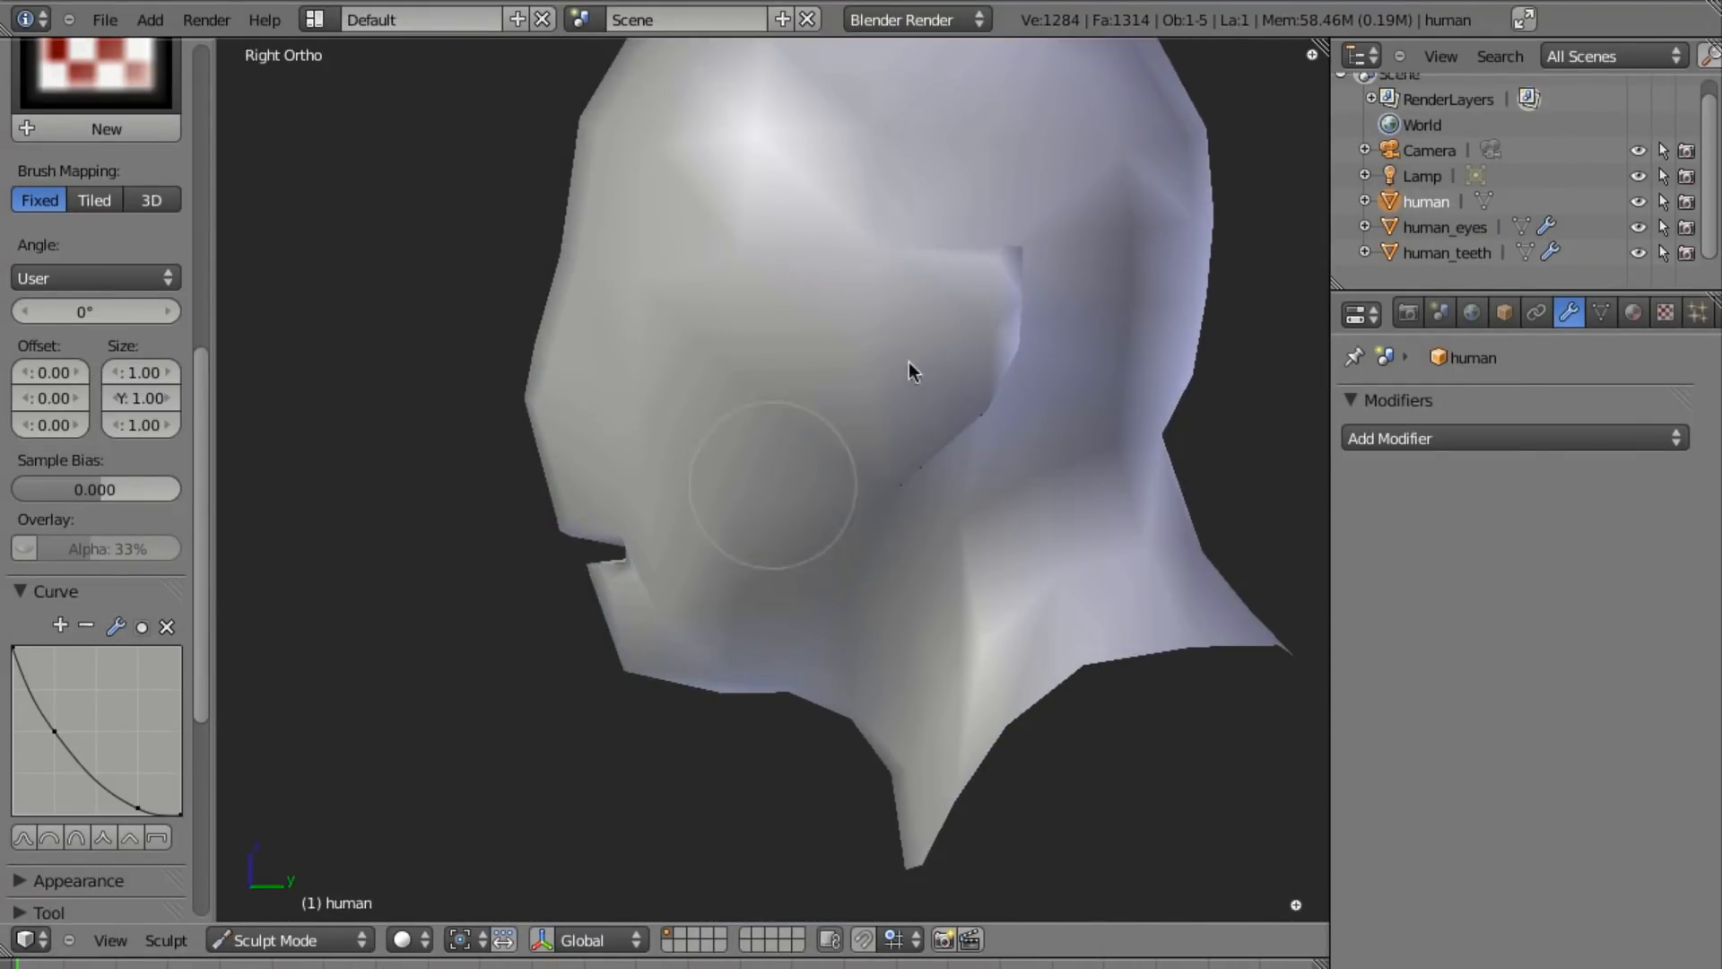
key("g")
key("s")
key("g")
middle_click_drag(997, 439, 949, 533, "shift")
key("z")
key("z")
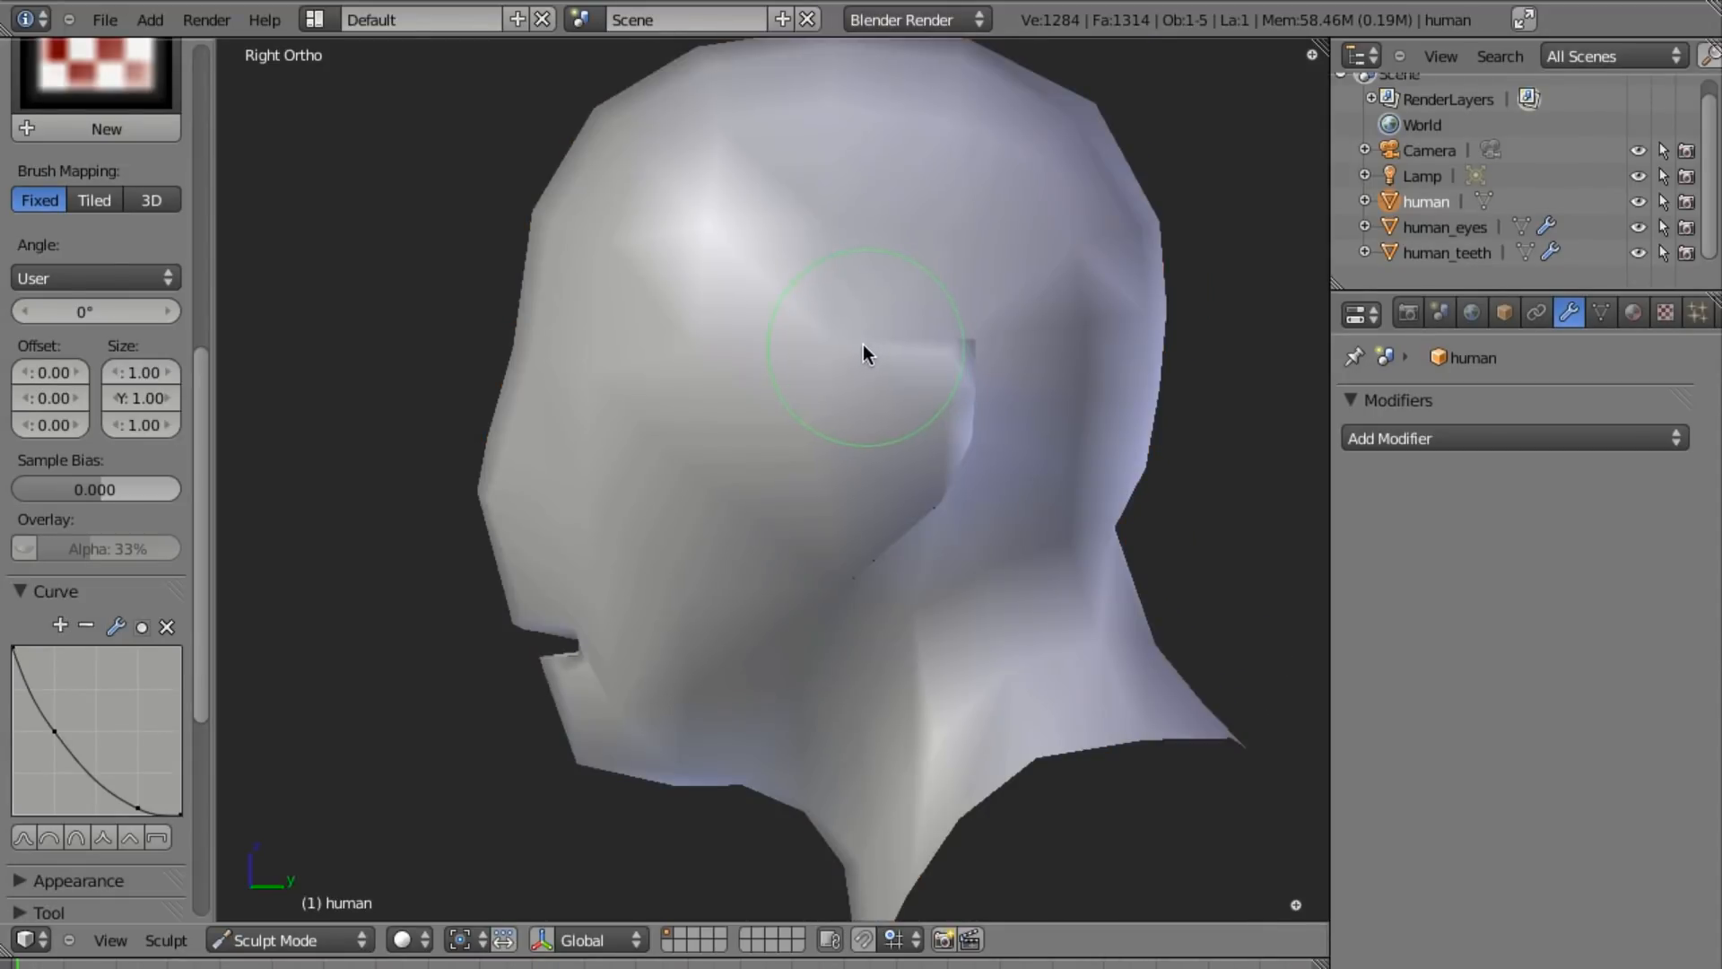
key("z")
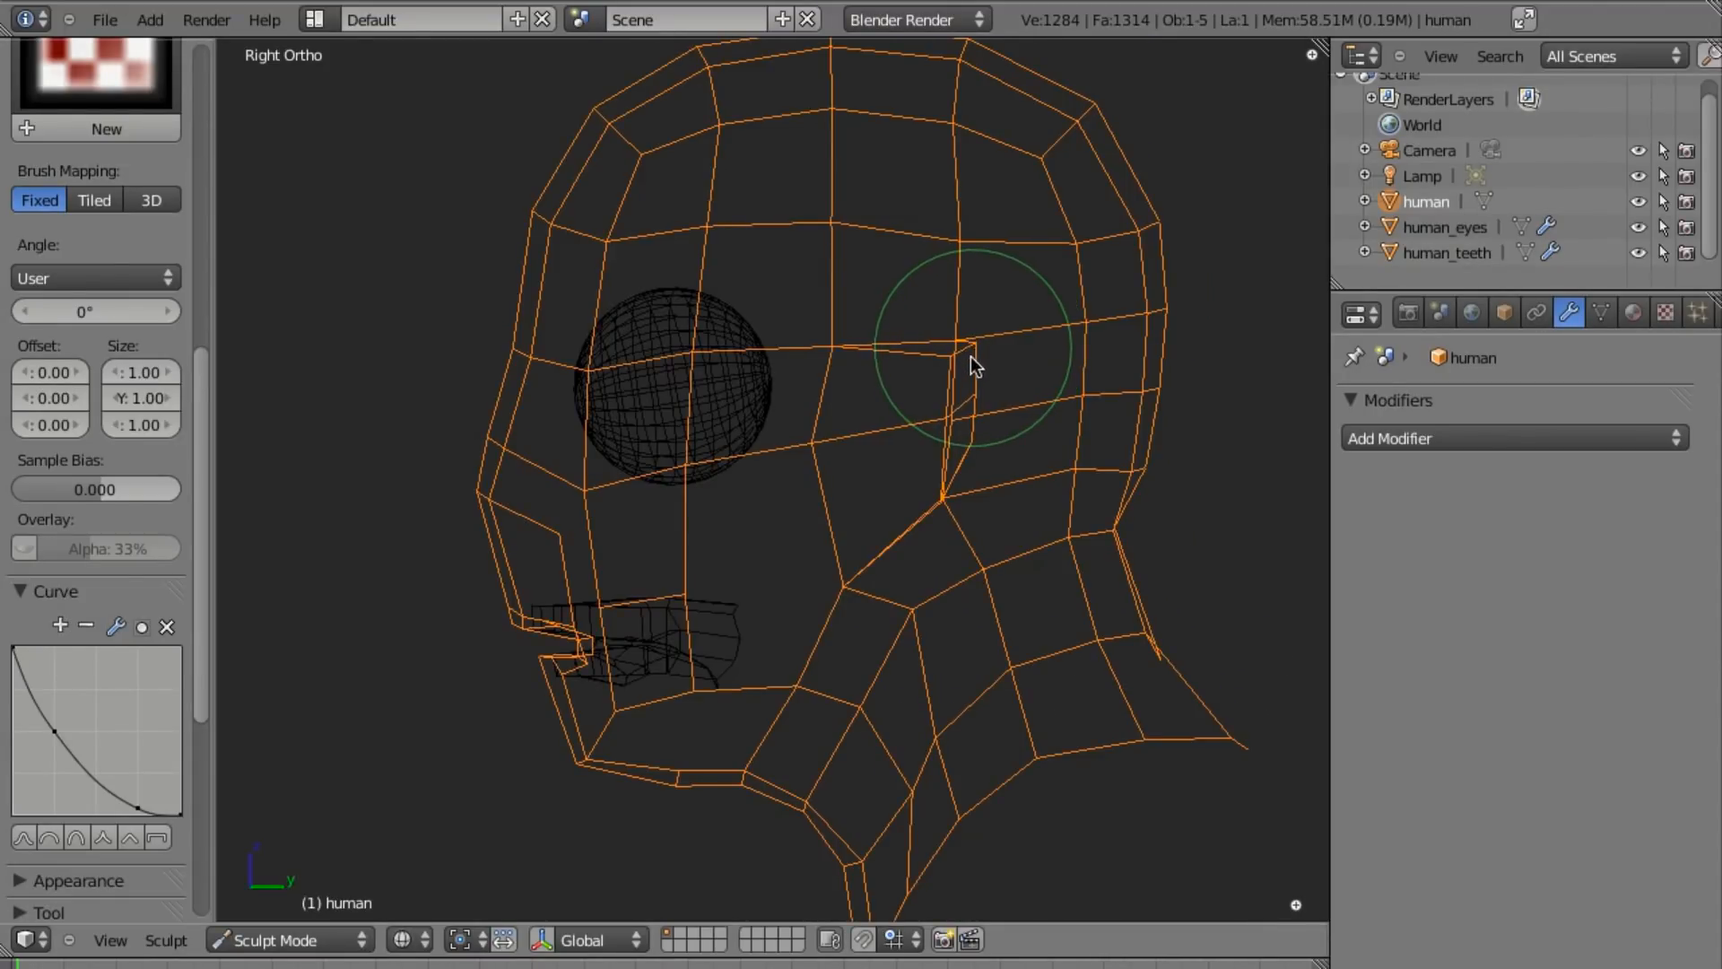
left_click_drag(846, 358, 848, 369)
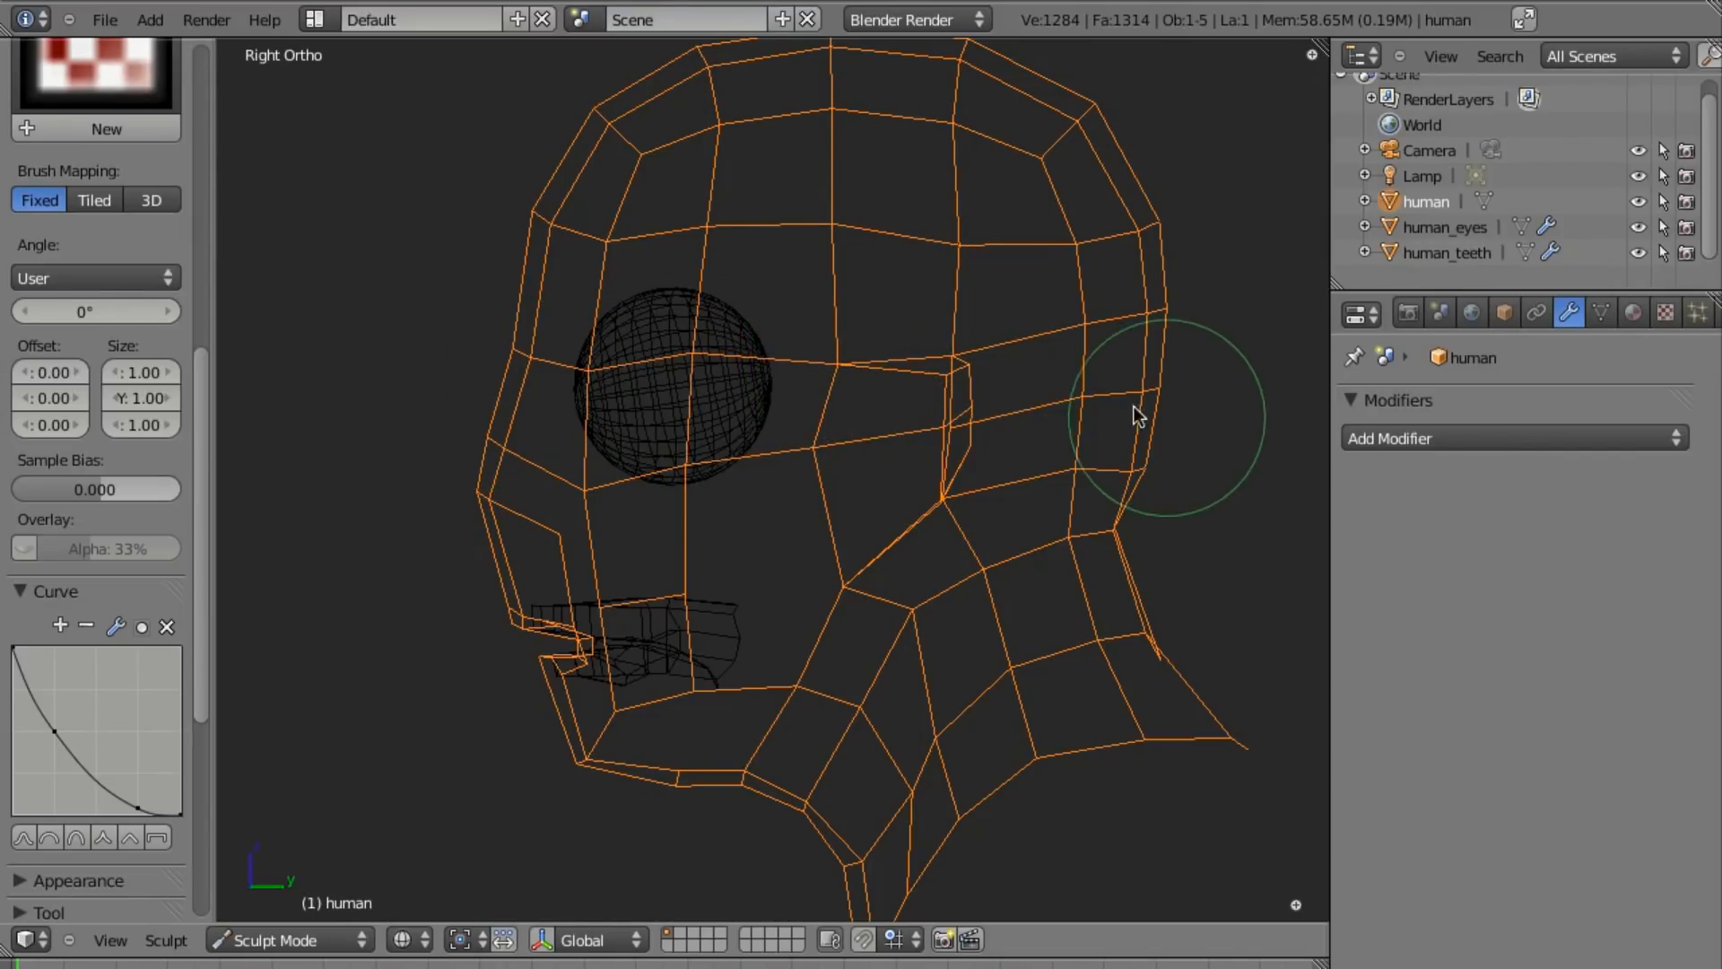
Nudge the top rear corner of the ear slightly down and forward in right side wireframe view.
middle_click_drag(814, 454, 773, 504, "shift")
key("z")
key("z")
left_click_drag(933, 412, 927, 422)
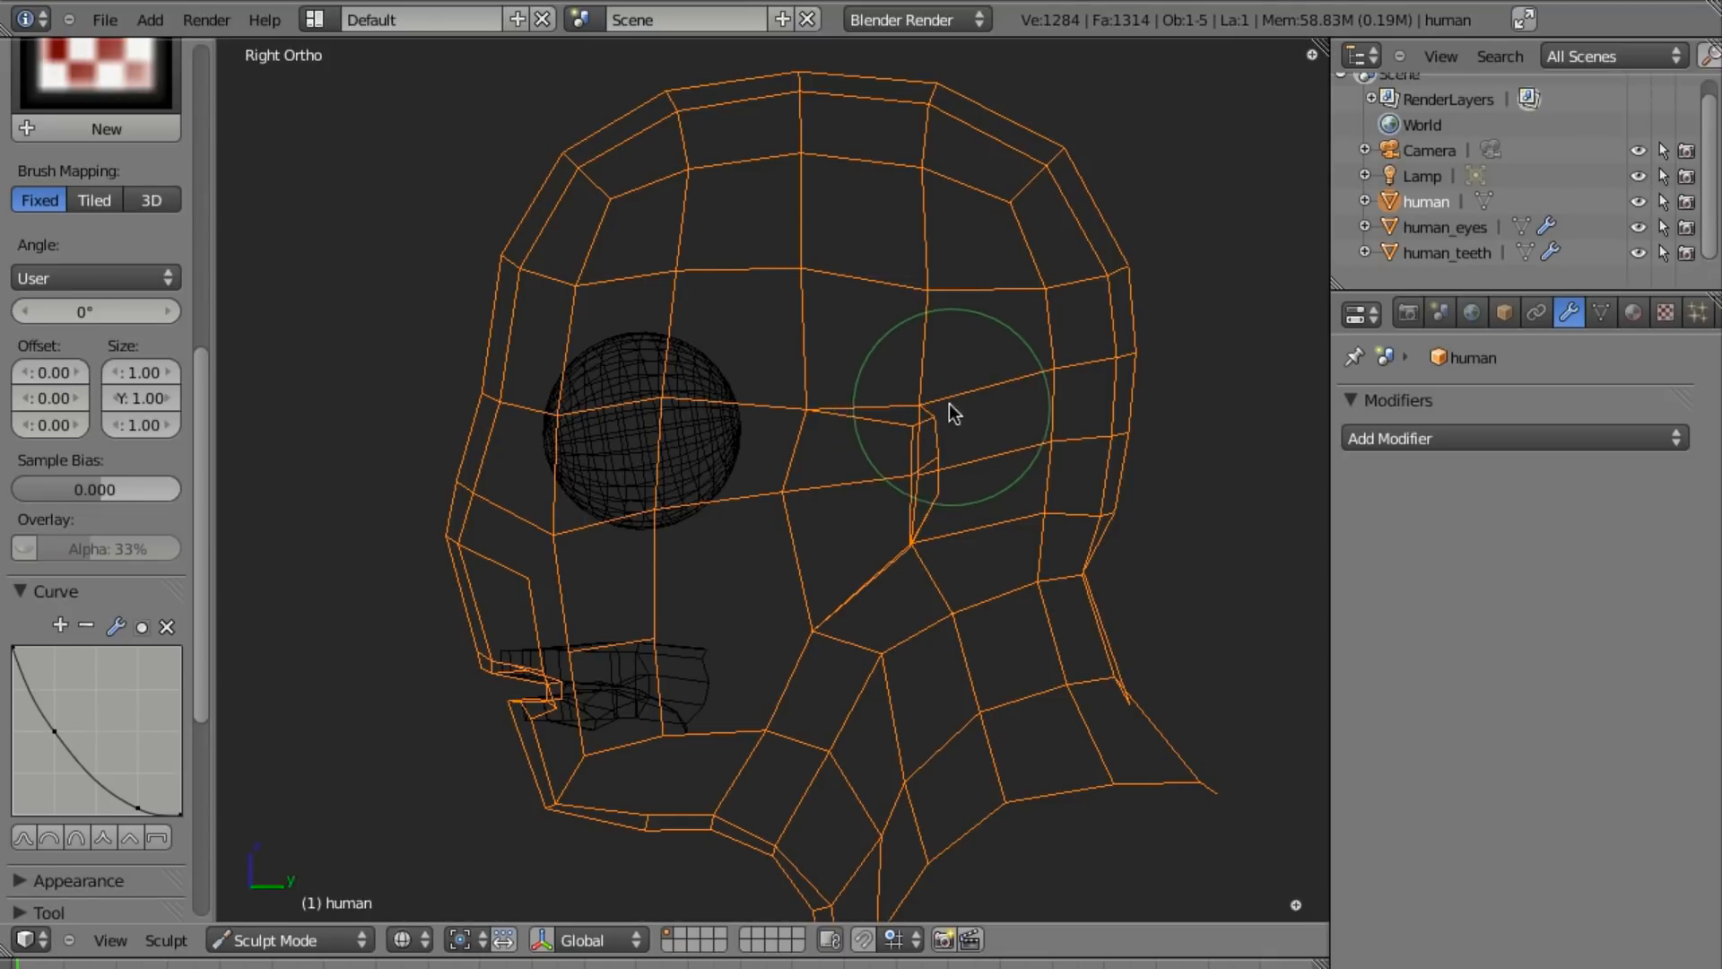
middle_click_drag(952, 398, 918, 427, "shift")
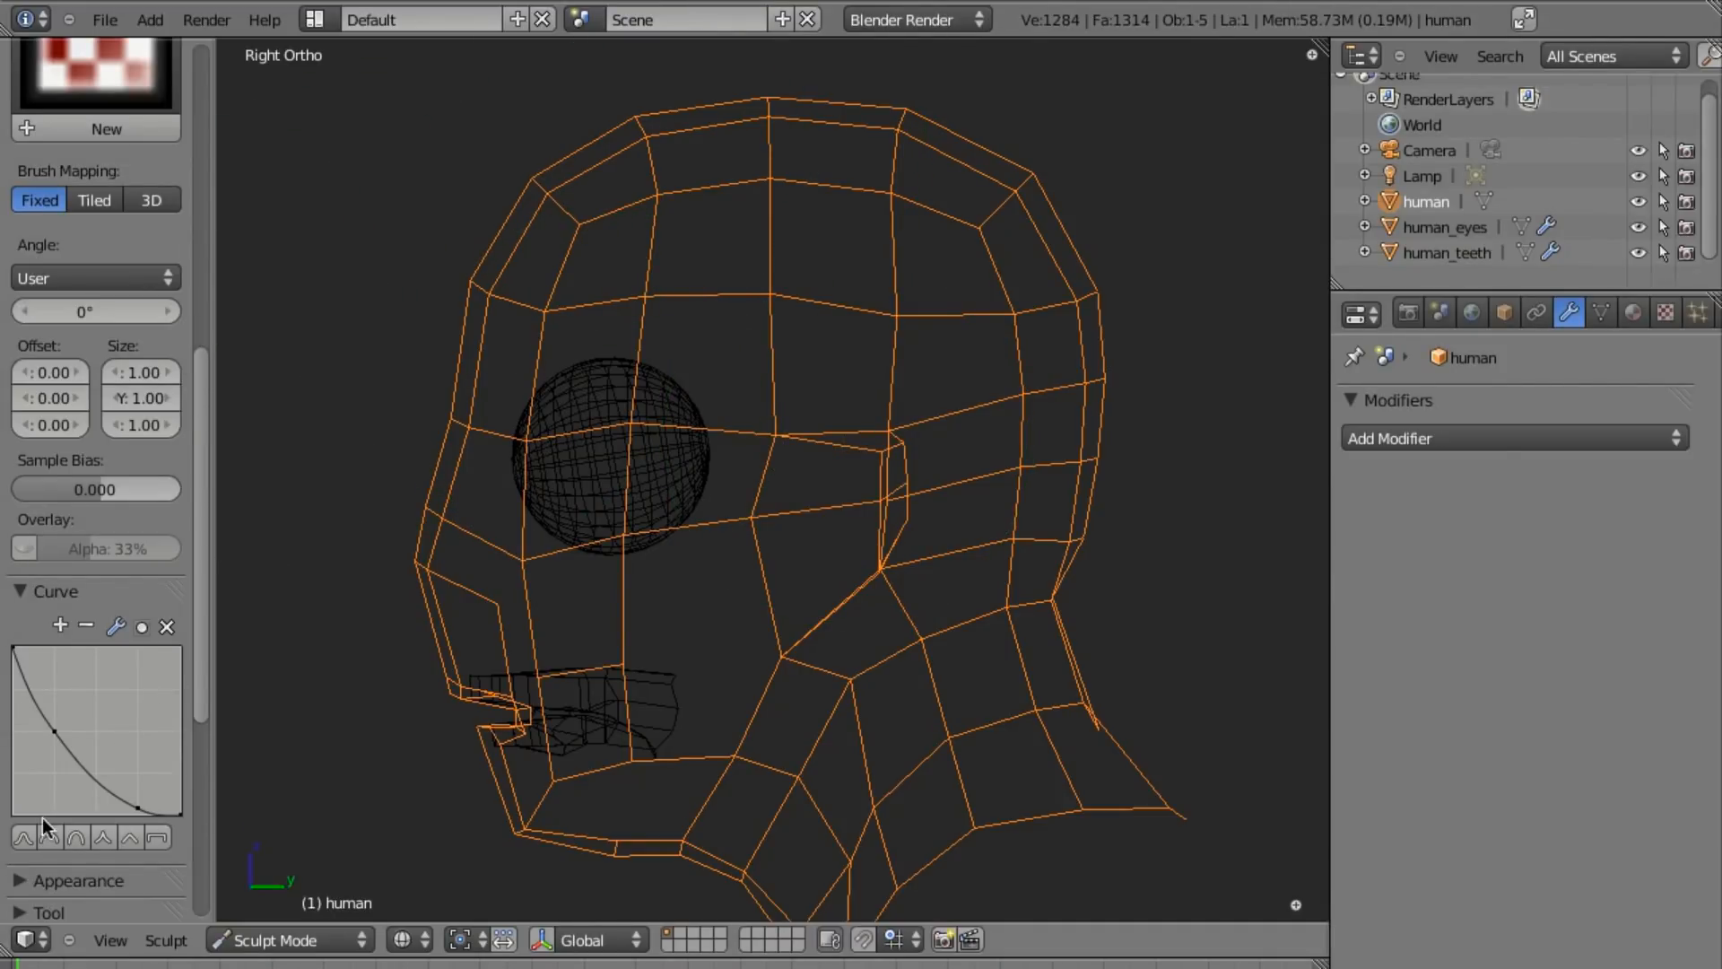
Apply the smooth falloff curve to the Grab brush, enlarge the brush, and pull the upper back of the skull outward.
left_click(24, 836)
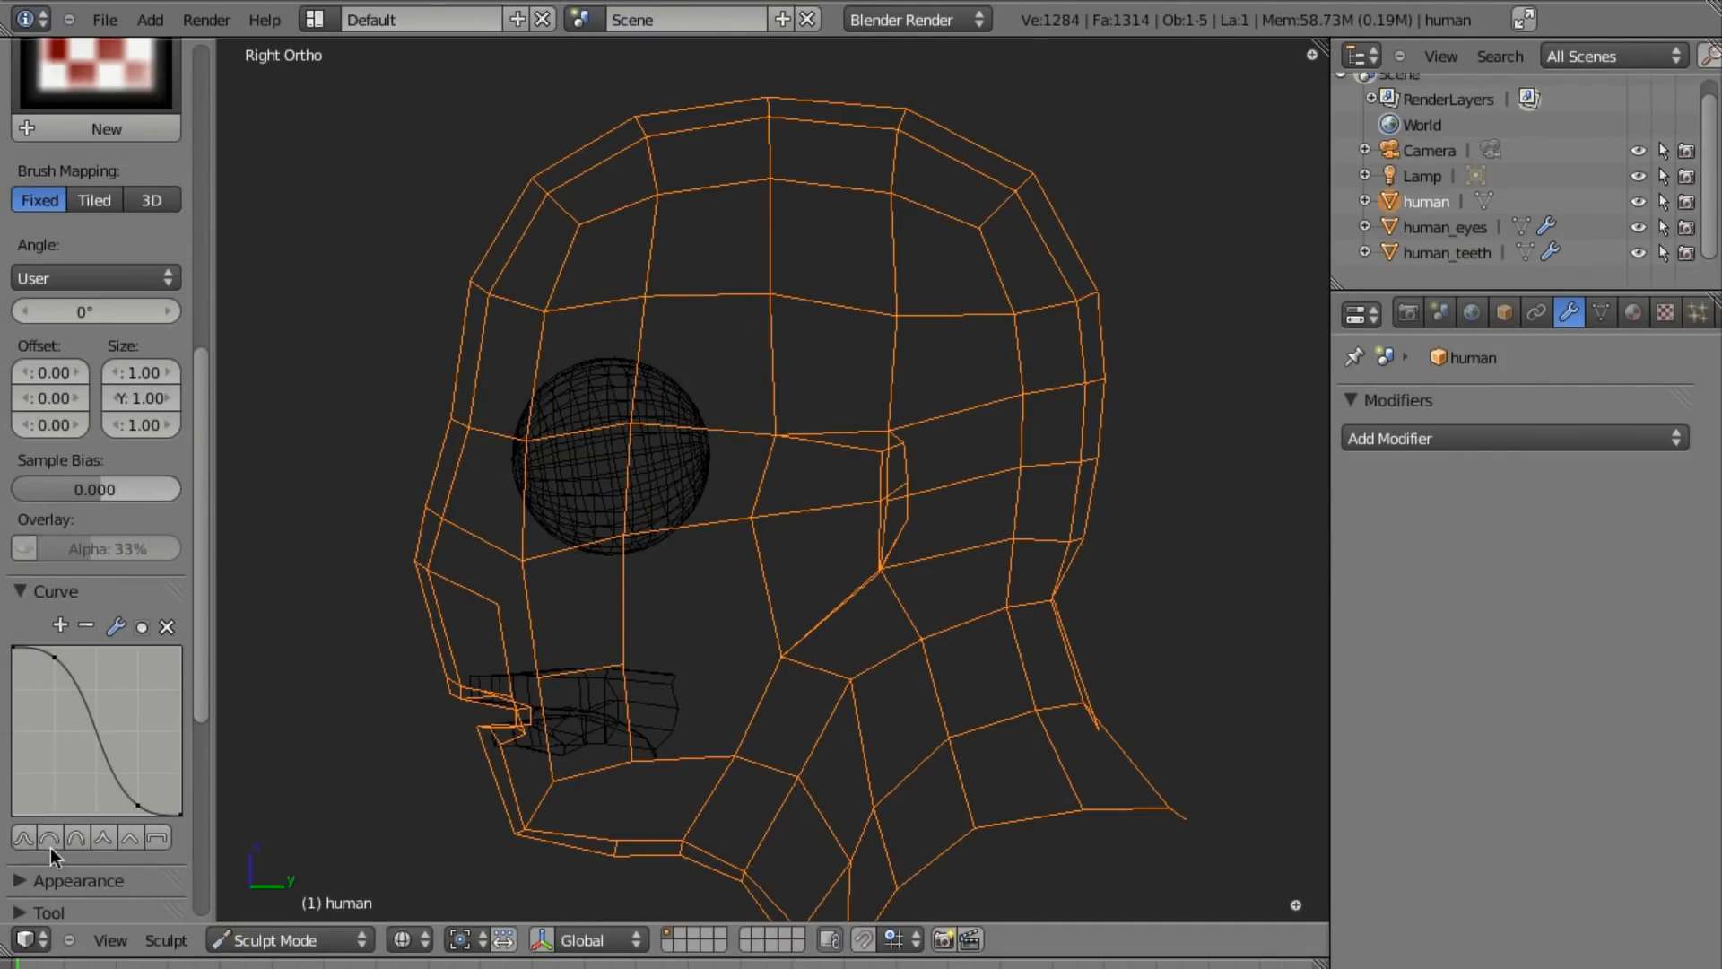
mouse_move(999, 195)
left_mouse_down()
mouse_move(780, 160)
mouse_move(782, 140)
mouse_move(674, 160)
mouse_move(612, 195)
mouse_move(630, 176)
left_mouse_up()
mouse_move(1002, 211)
left_mouse_down()
mouse_move(1016, 197)
mouse_move(1007, 210)
left_mouse_up()
key("f")
left_click(918, 179)
left_click_drag(924, 145, 965, 136)
Round out the back of the head and raise the nape vertices in right side wireframe view.
left_click_drag(1067, 357, 1081, 369)
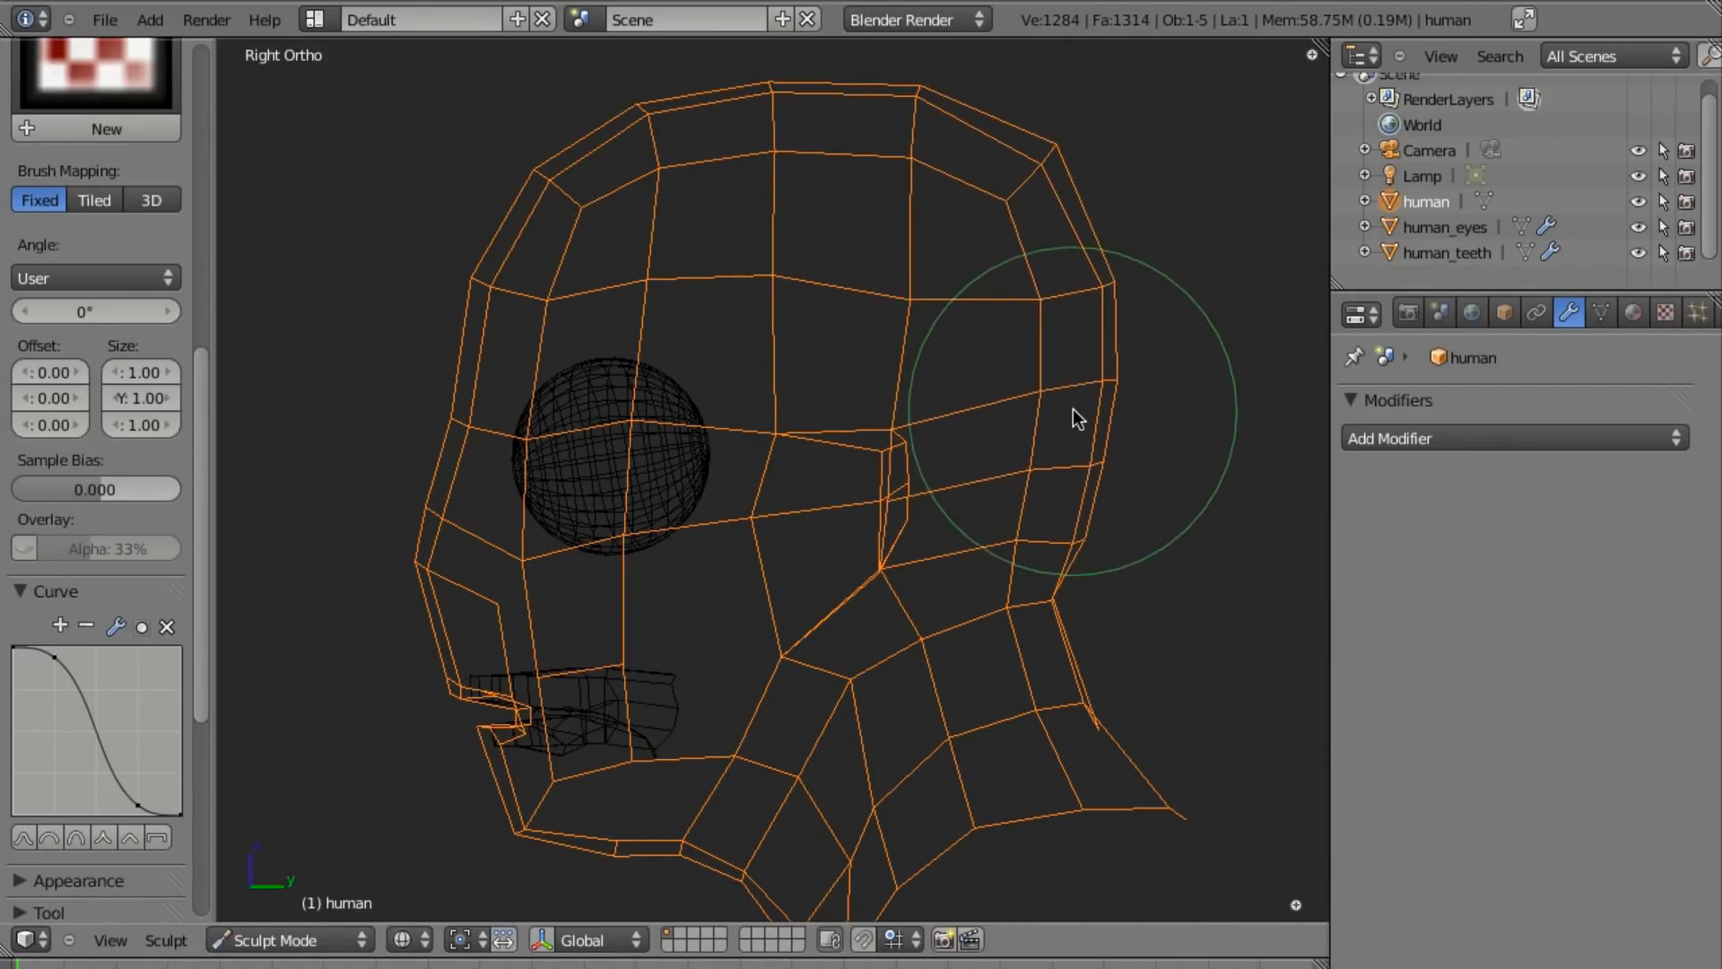
left_click_drag(1078, 481, 1083, 488)
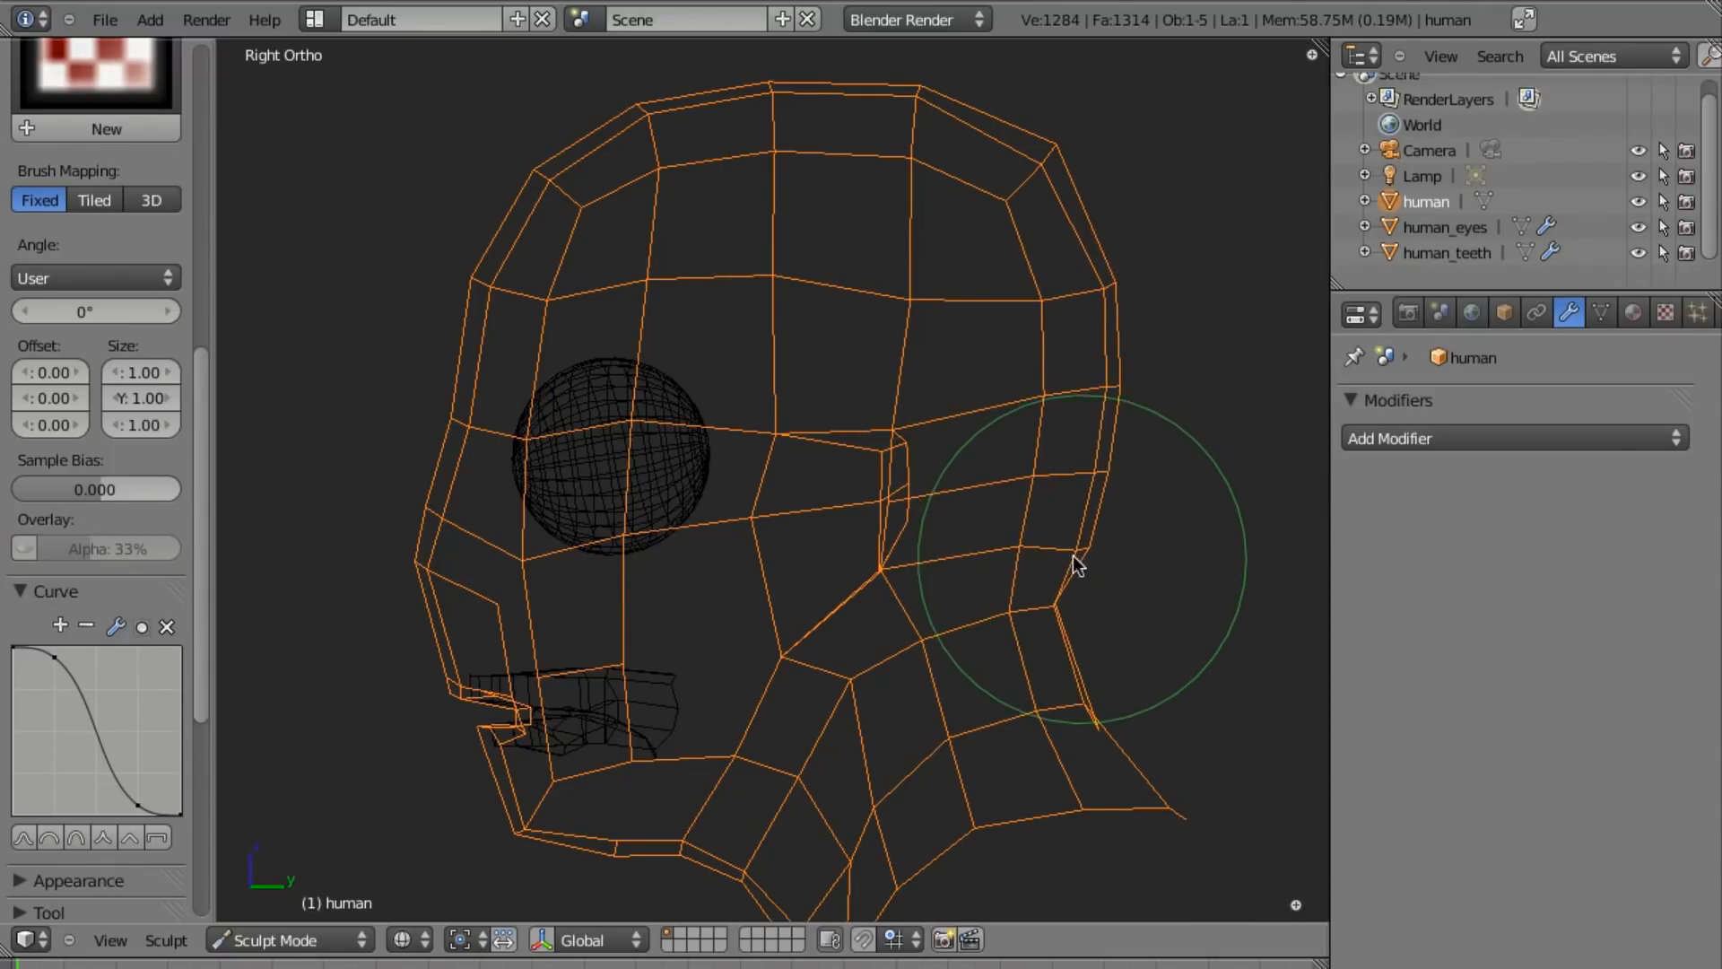
left_click_drag(1073, 556, 1077, 531)
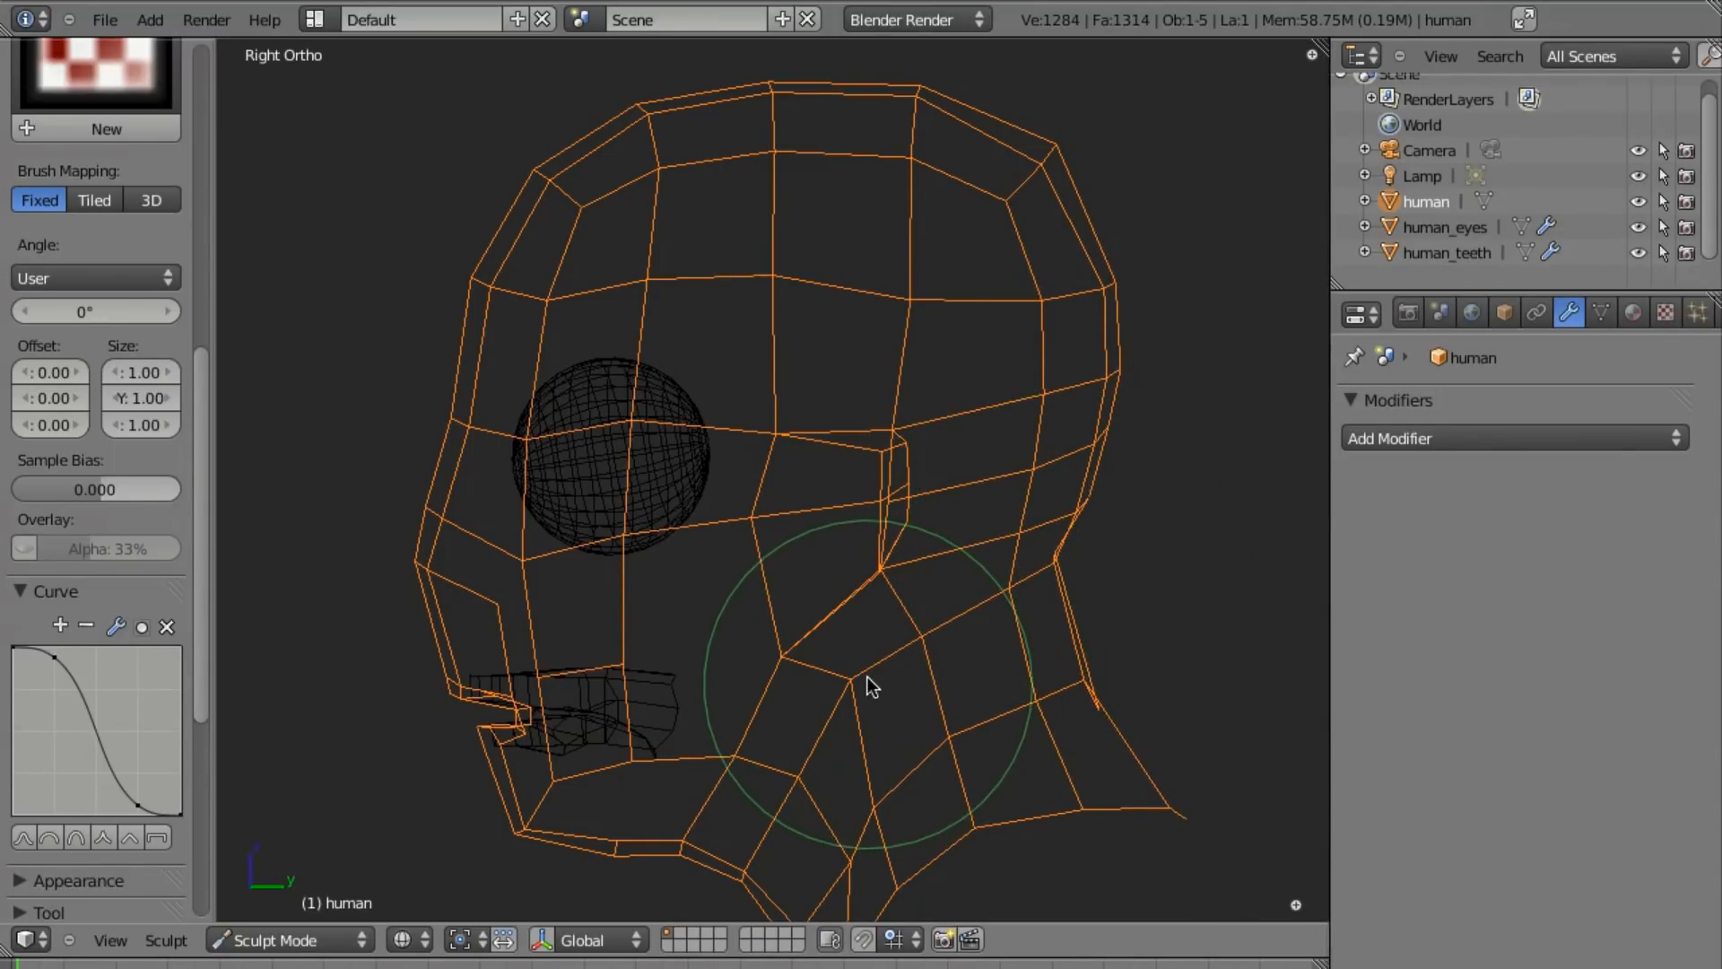
Shift the neck and jaw vertices slightly, then raise the forehead and crown in right side wireframe view.
left_click_drag(868, 676, 865, 671)
left_click_drag(663, 760, 660, 765)
left_click_drag(595, 203, 594, 196)
left_click_drag(765, 96, 771, 86)
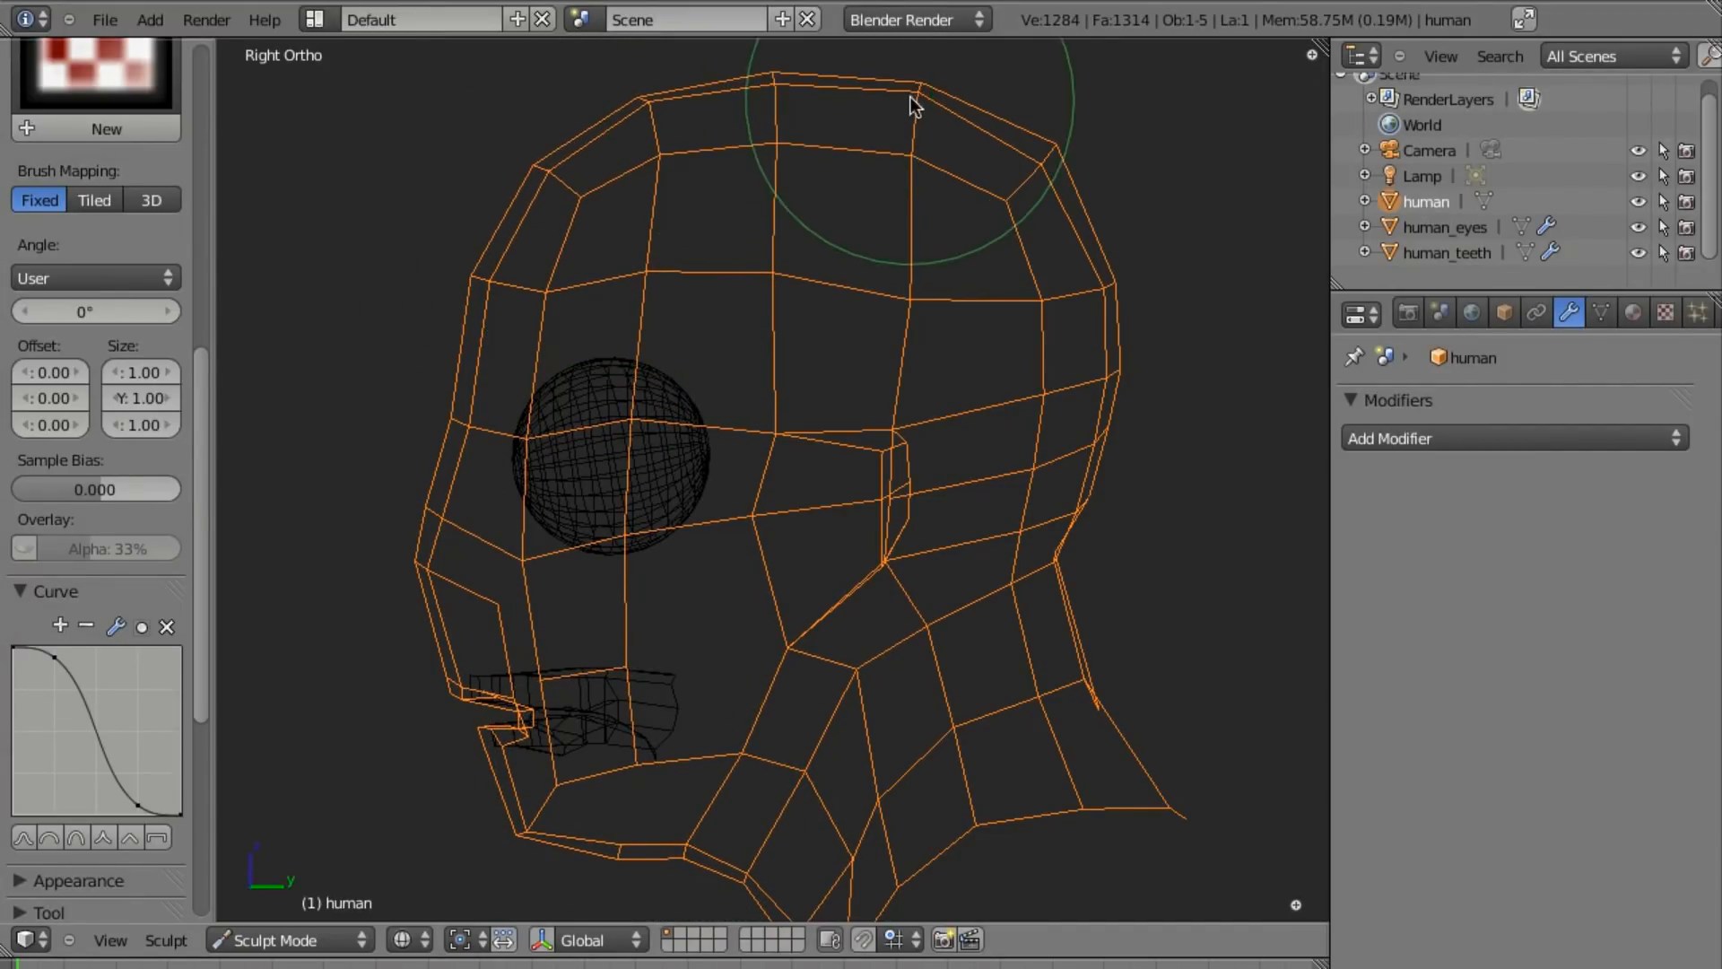
left_click_drag(912, 105, 926, 92)
left_click_drag(787, 106, 784, 99)
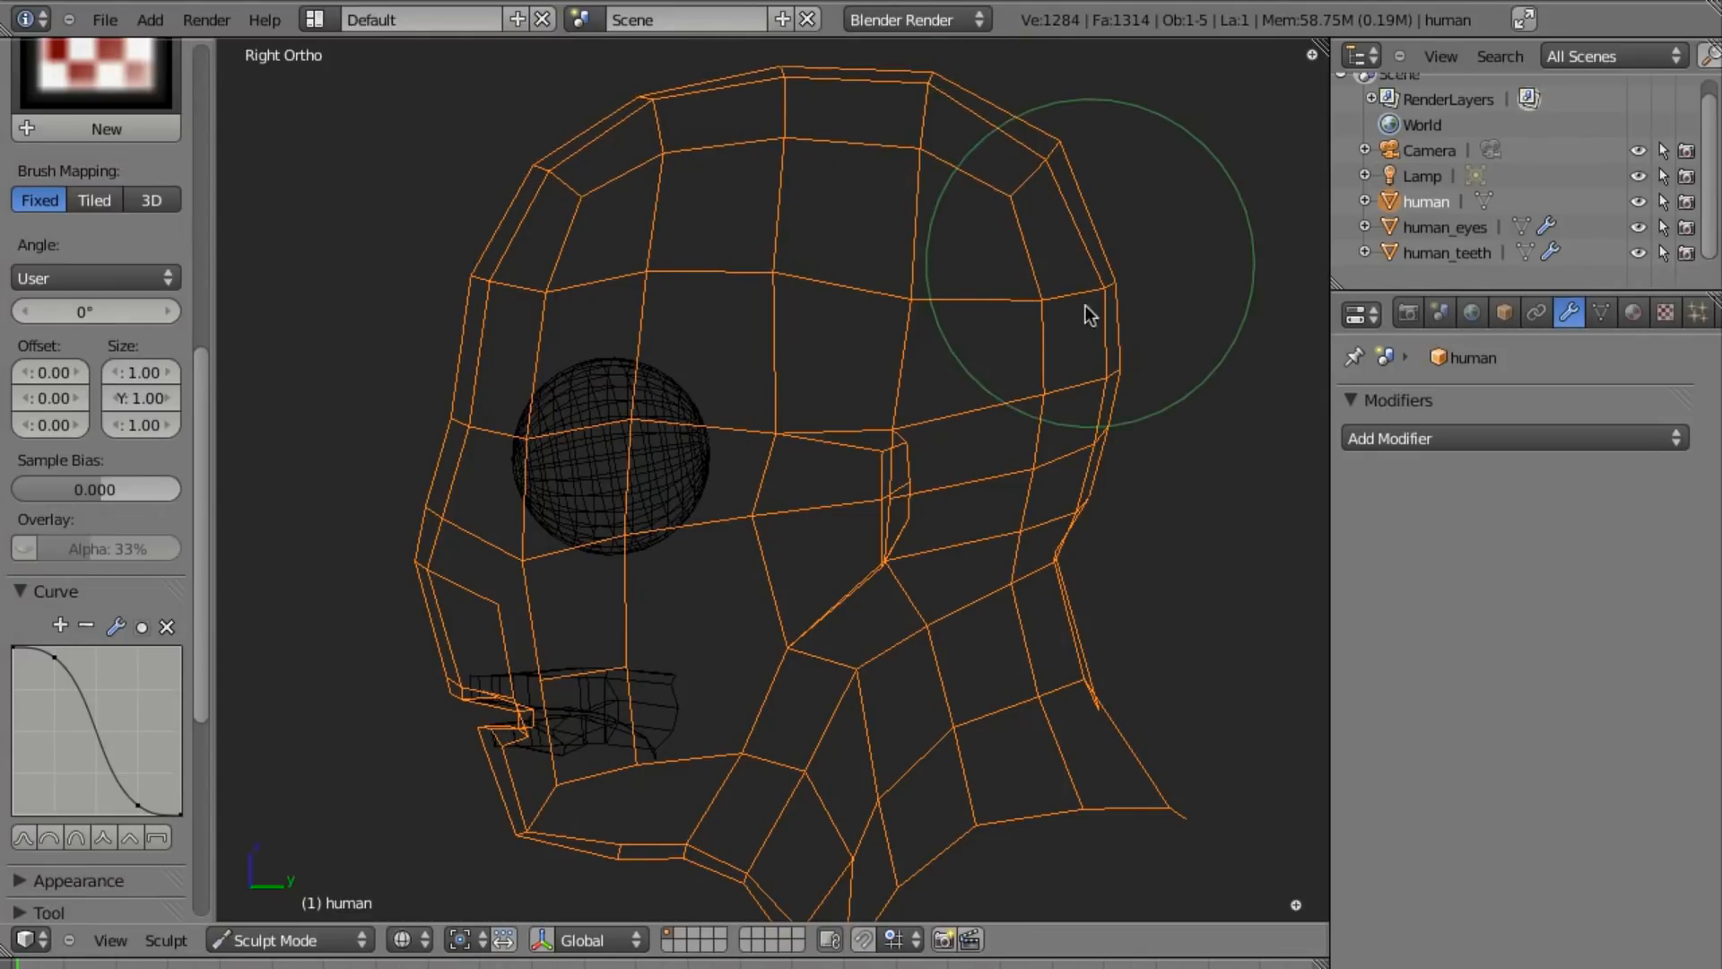
Pull the side of the head above the ear slightly inward in front view.
key("KP_1")
key("z")
key("z")
left_click_drag(852, 438, 832, 443)
key("z")
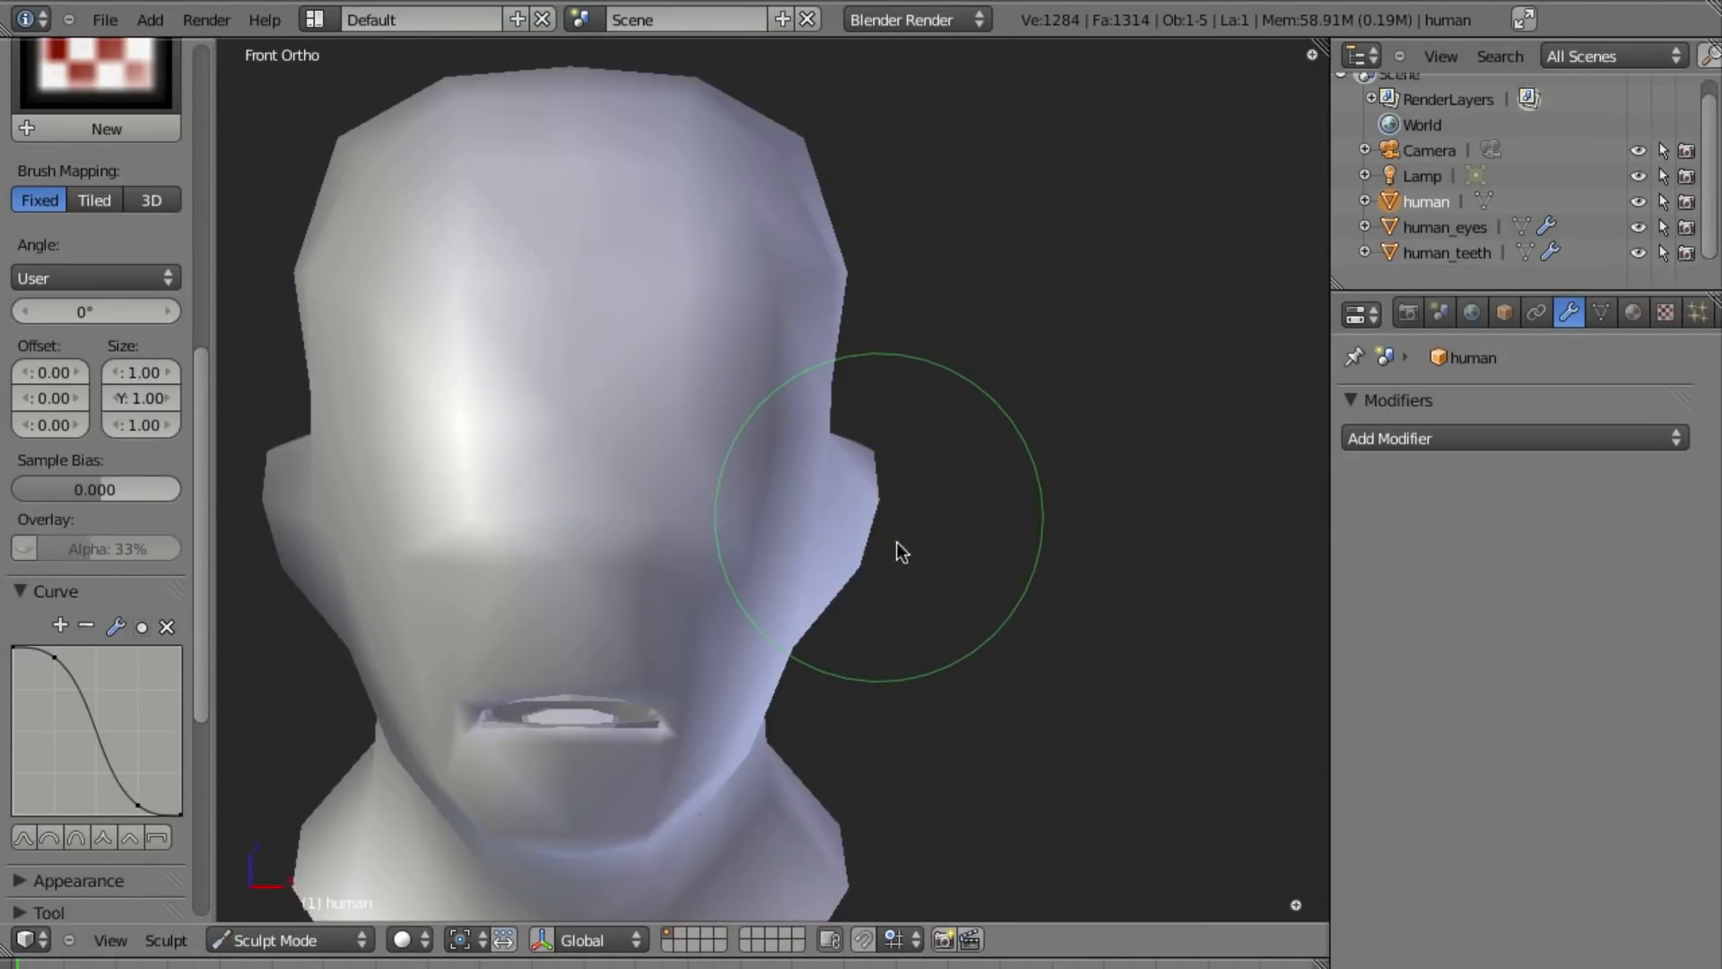
middle_click_drag(869, 541, 1019, 507, "shift")
Add a Multiresolution modifier to the human head and subdivide it once.
left_click(1481, 439)
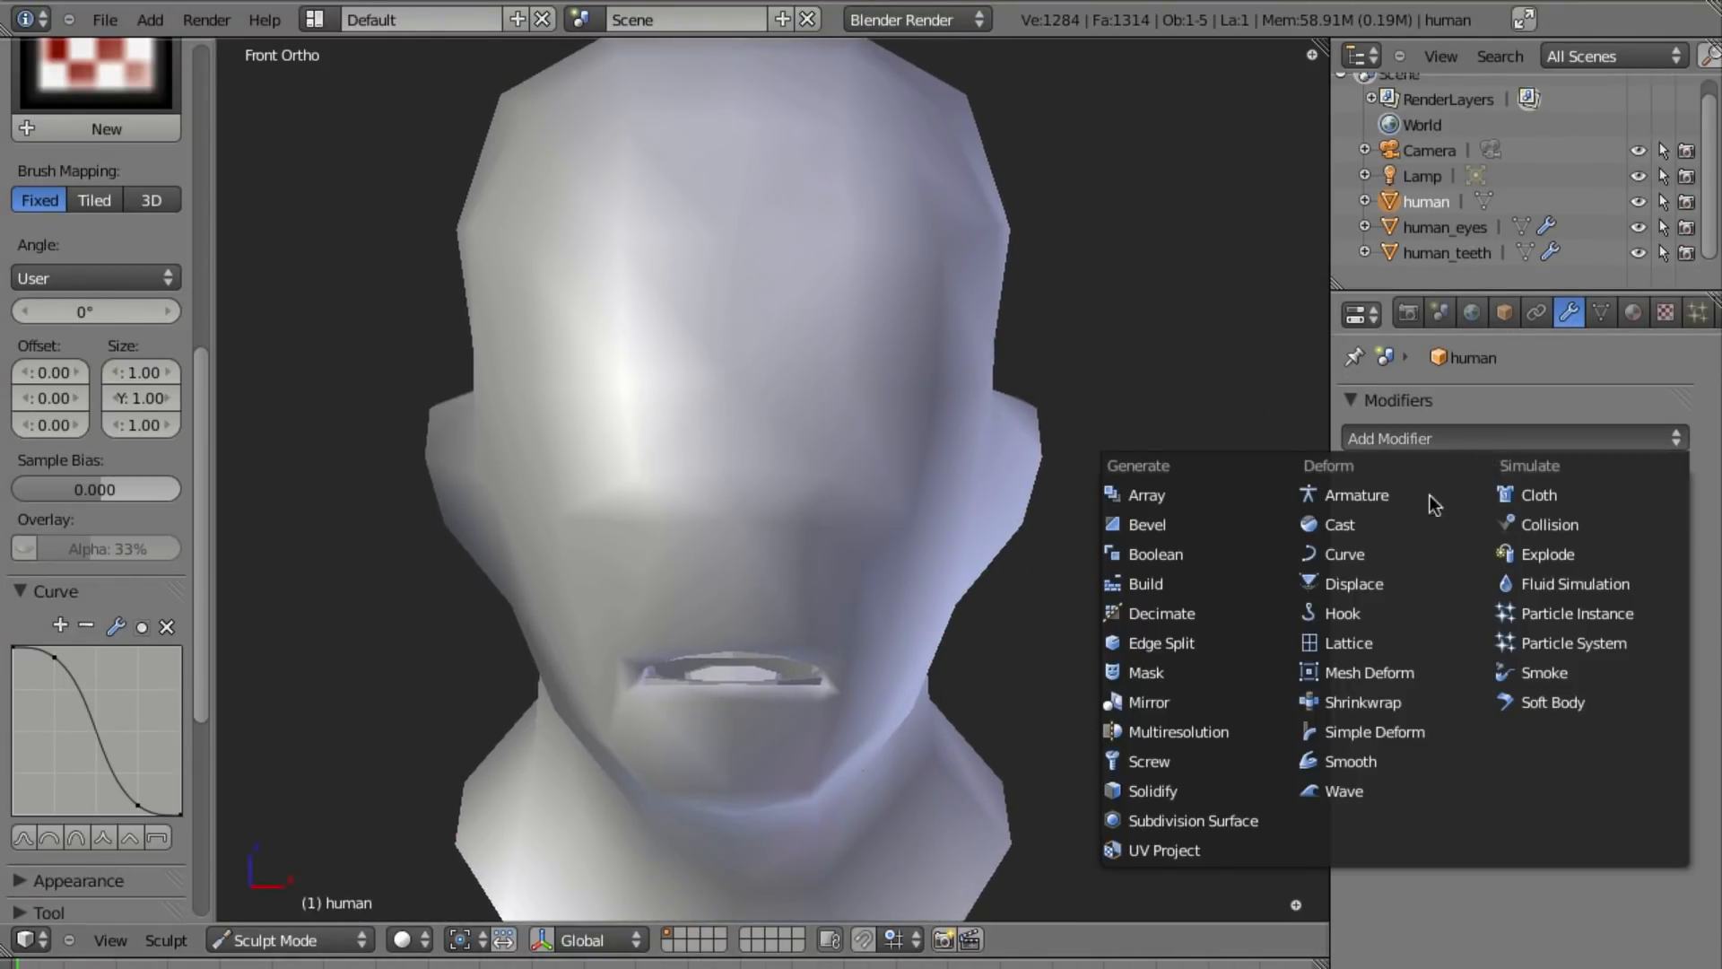
left_click(1192, 731)
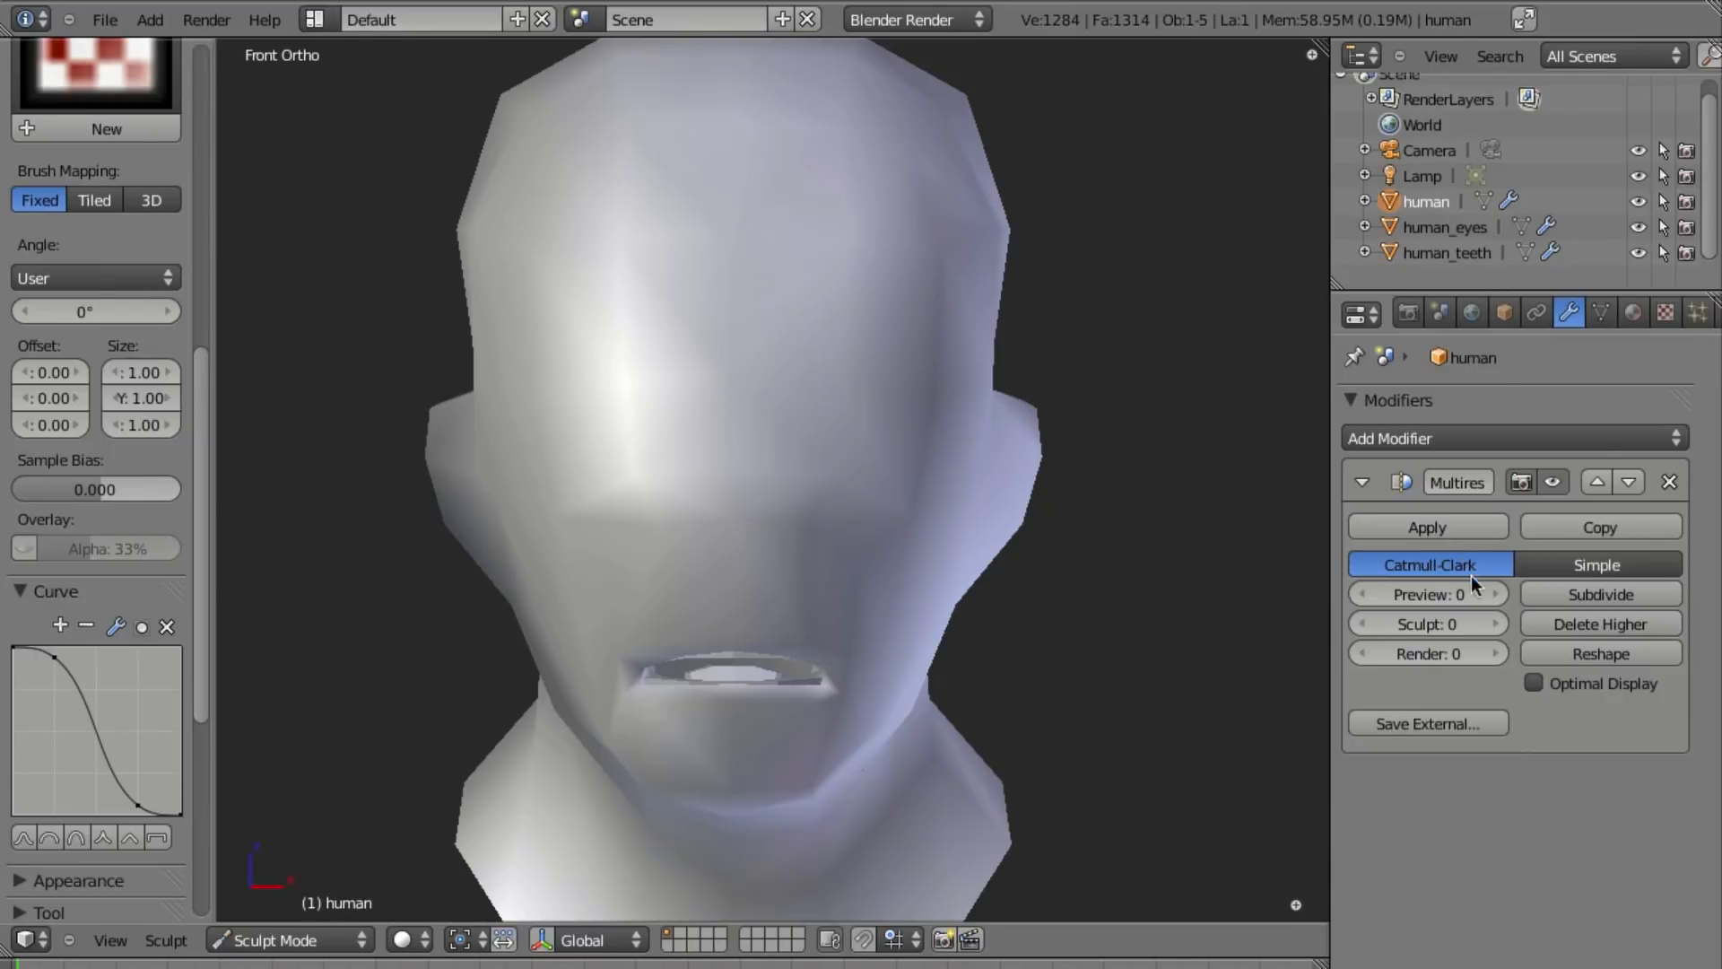
left_click(1576, 594)
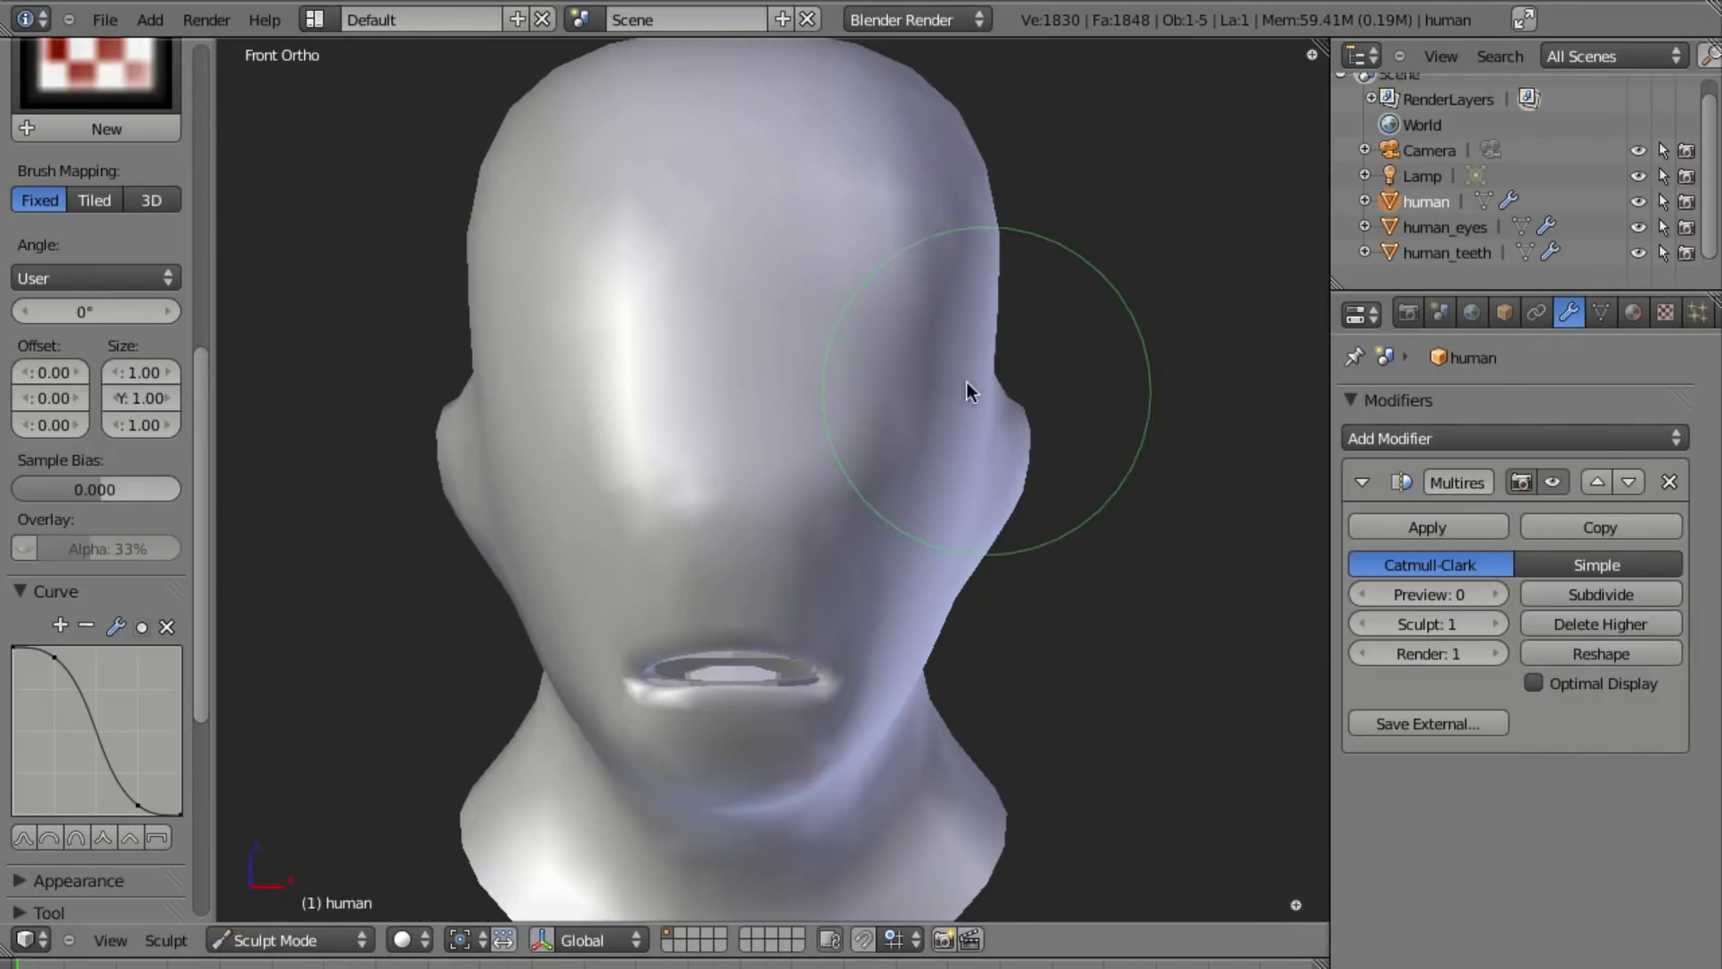
Move the ear's vertices slightly down in right side wireframe view and resize the Grab brush.
scroll(1010, 483, "up", 2)
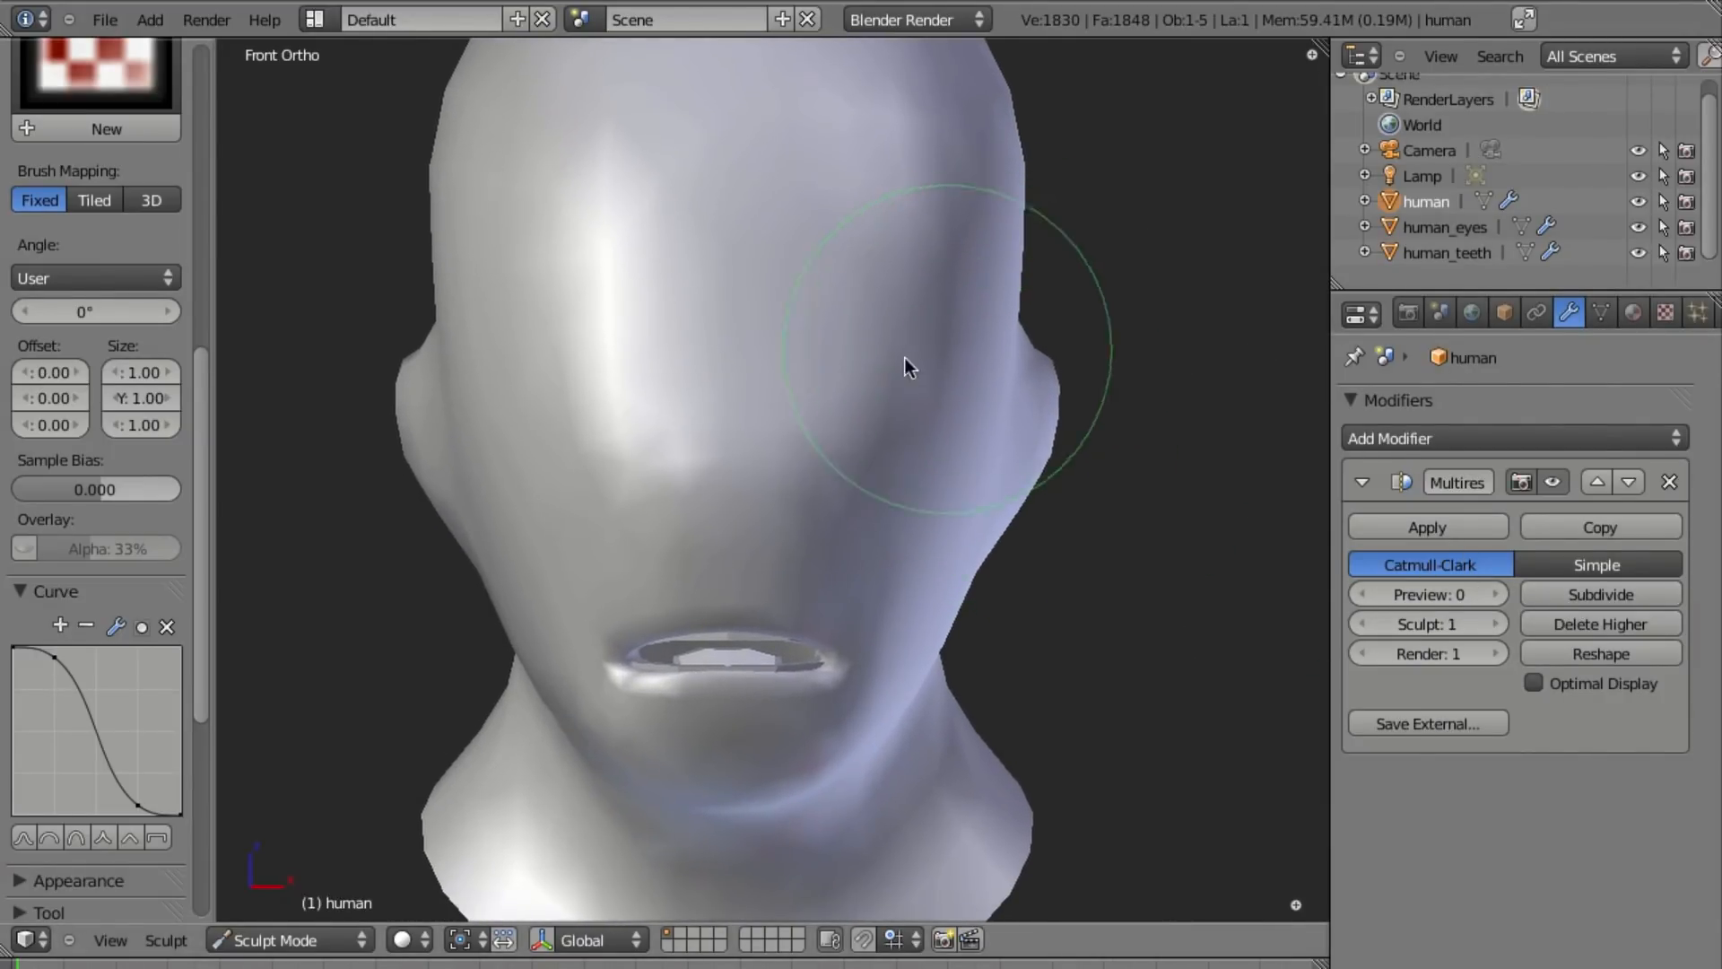
mouse_move(921, 461)
middle_mouse_down()
mouse_move(744, 429)
mouse_move(825, 468)
middle_mouse_up()
key("KP_3")
key("z")
left_click_drag(873, 455, 874, 470)
key("f")
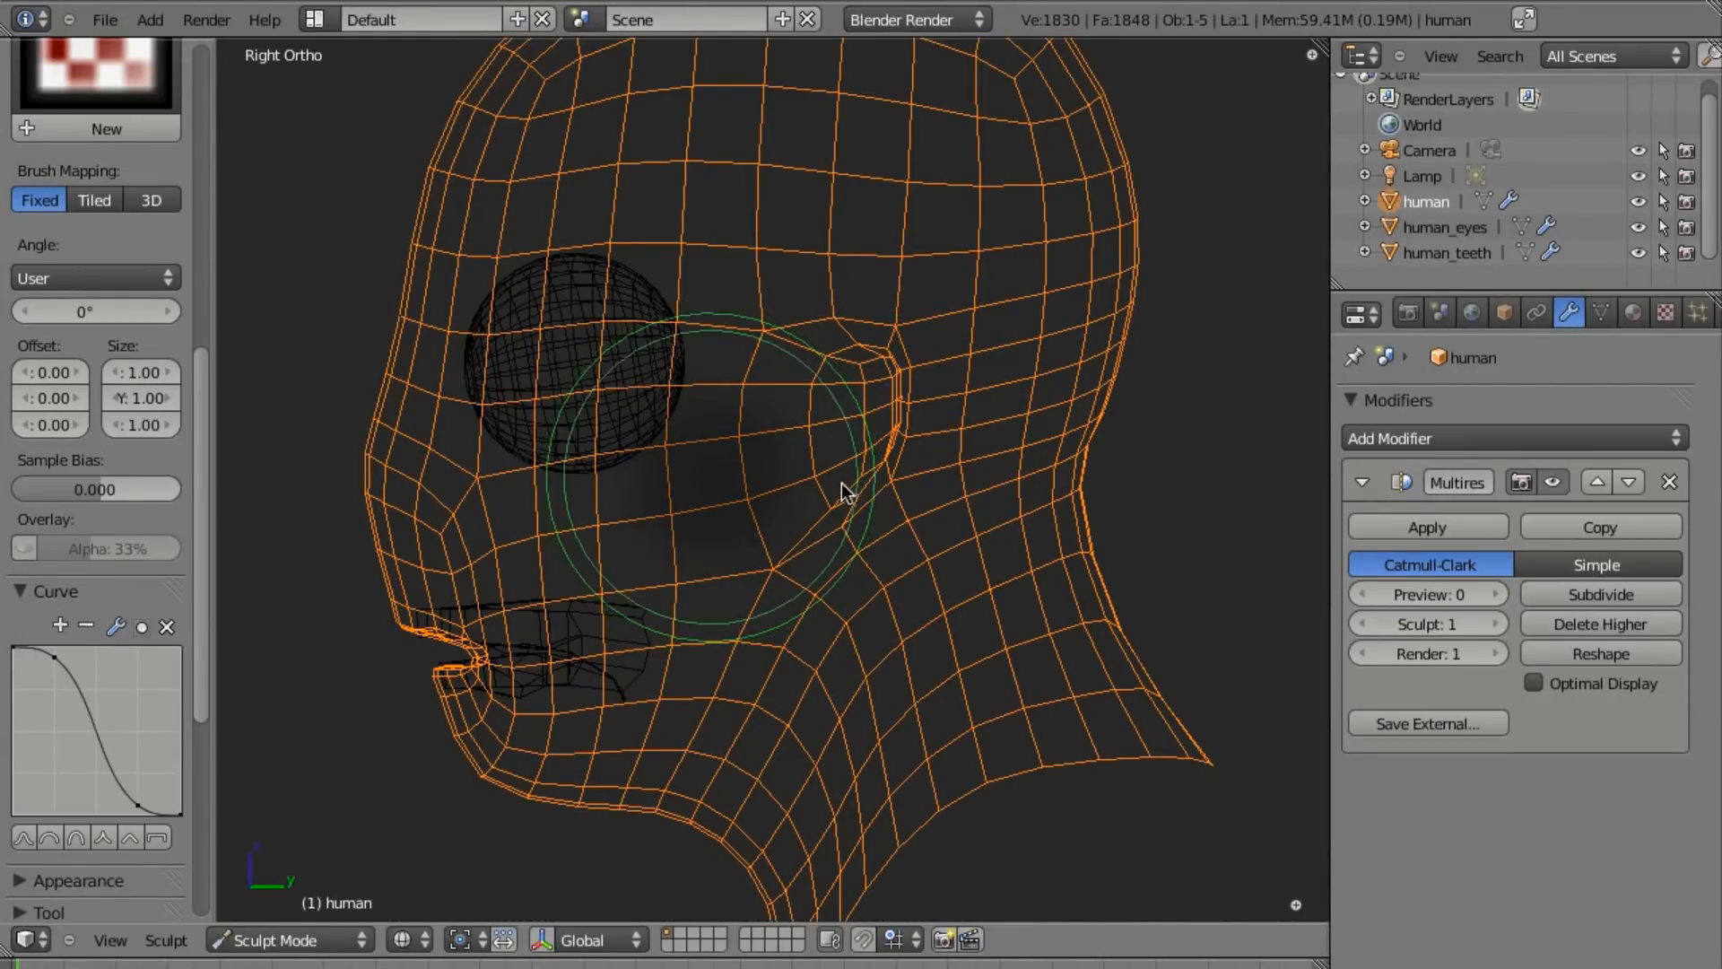
left_click(843, 453)
Switch to the Draw brush, return to shaded view, and save the file over the existing one.
scroll(147, 206, "up", 5)
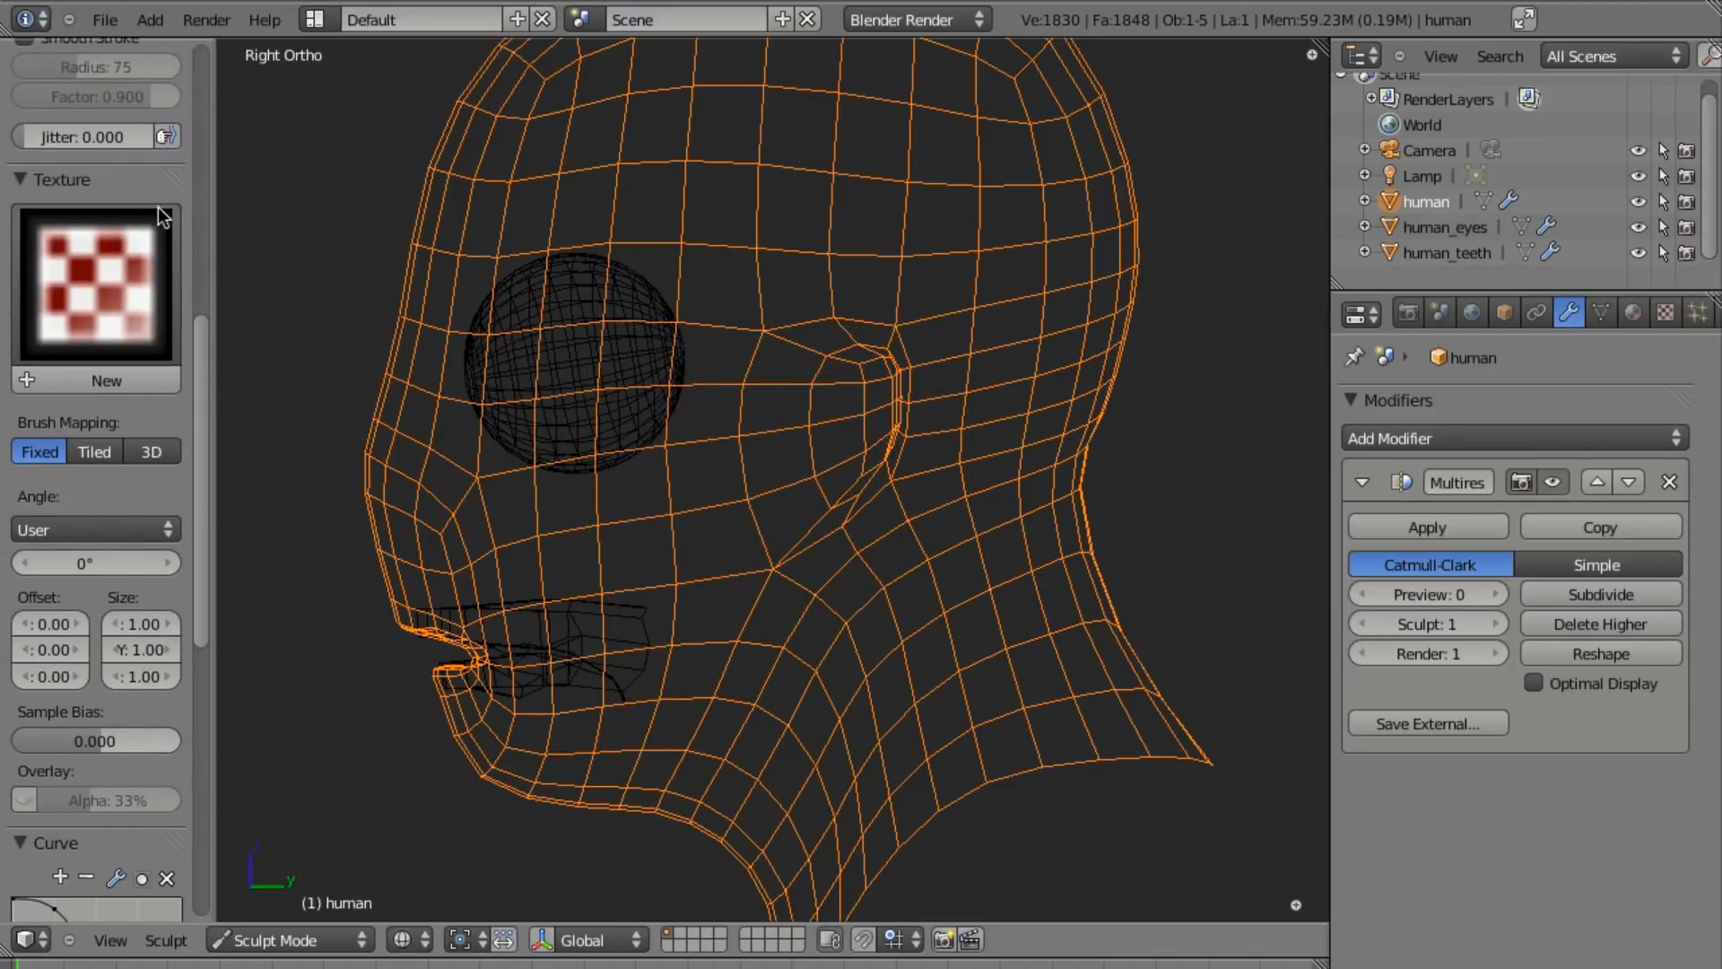
left_click_drag(201, 384, 212, 101)
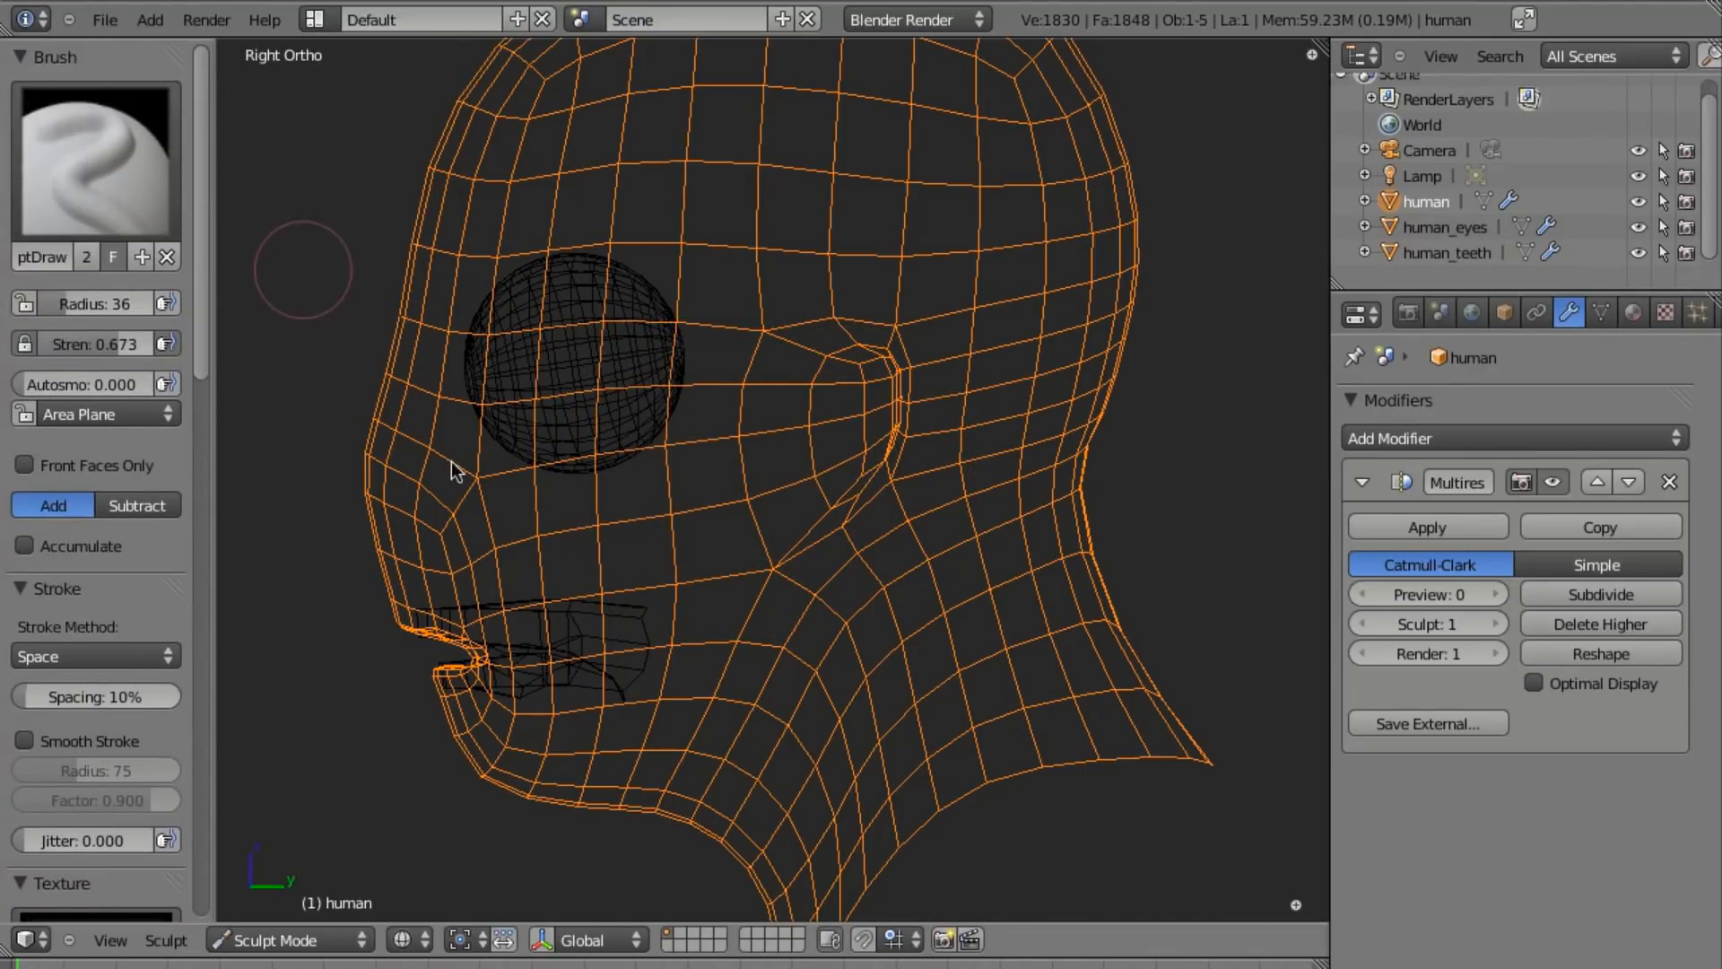
key("z")
key("z")
key("z")
mouse_move(1003, 431)
middle_mouse_down()
mouse_move(852, 461)
mouse_move(826, 519)
mouse_move(805, 489)
mouse_move(730, 537)
mouse_move(757, 615)
mouse_move(875, 569)
mouse_move(1008, 482)
mouse_move(950, 509)
mouse_move(1013, 448)
middle_mouse_up()
key("ctrl+s")
left_click(1013, 474)
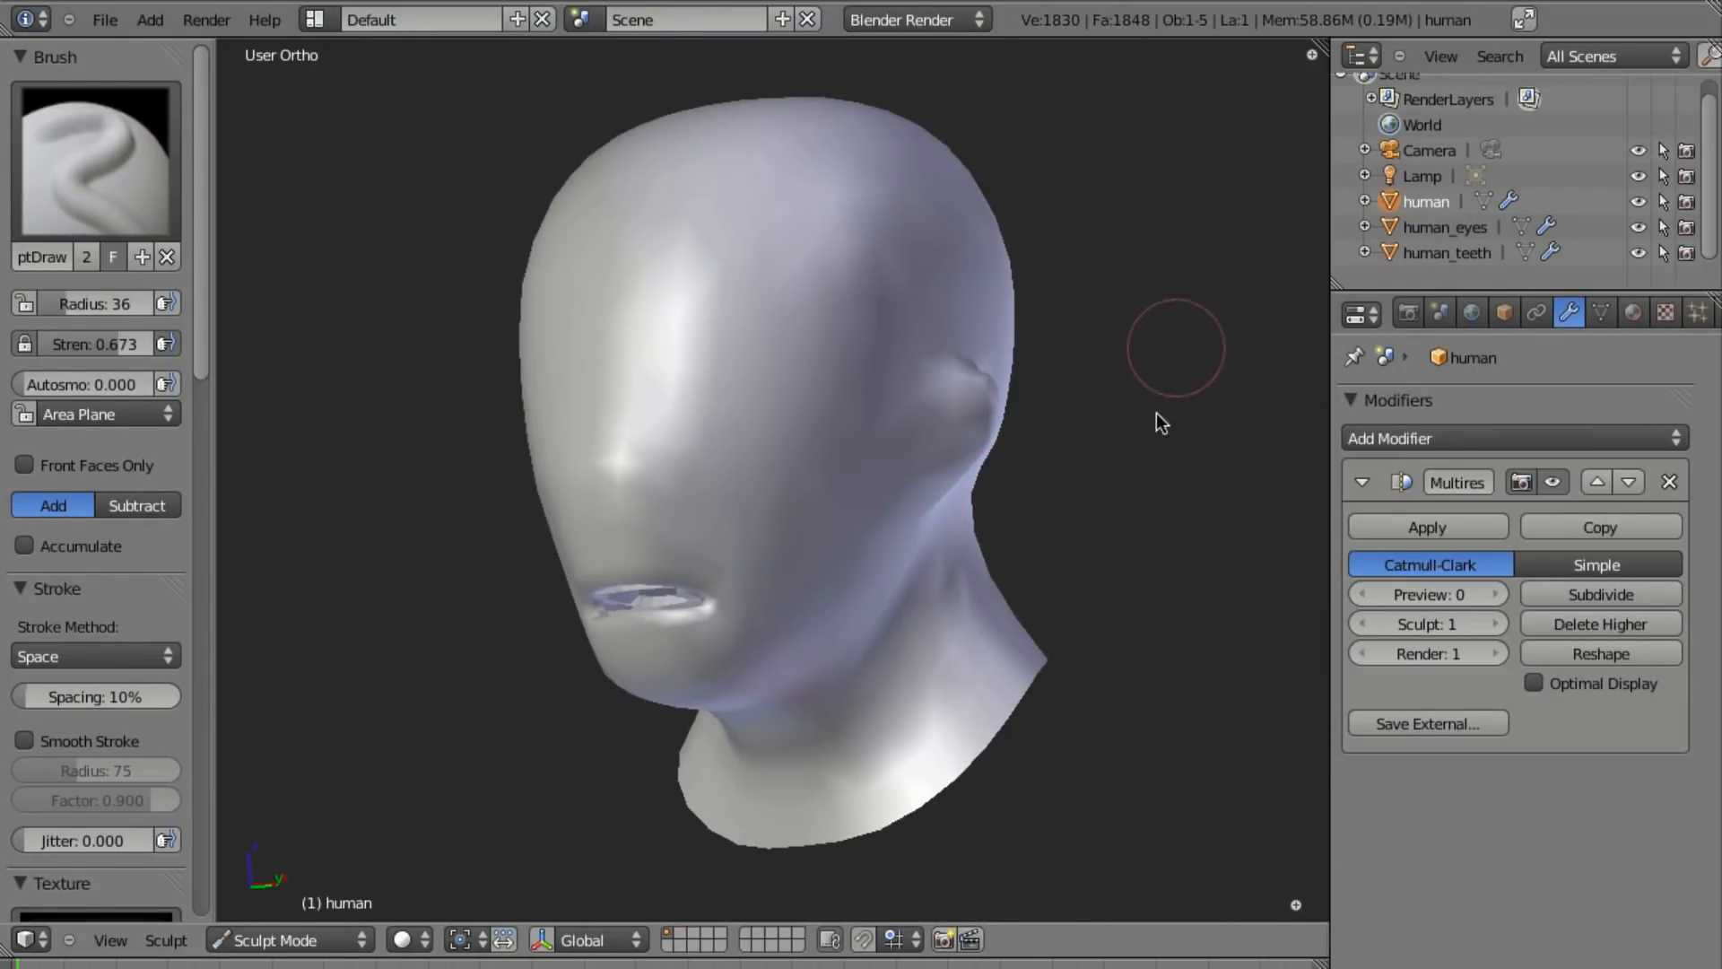
Build up volume along the lower lip with the Draw brush at radius 36.
scroll(1031, 398, "up", 3)
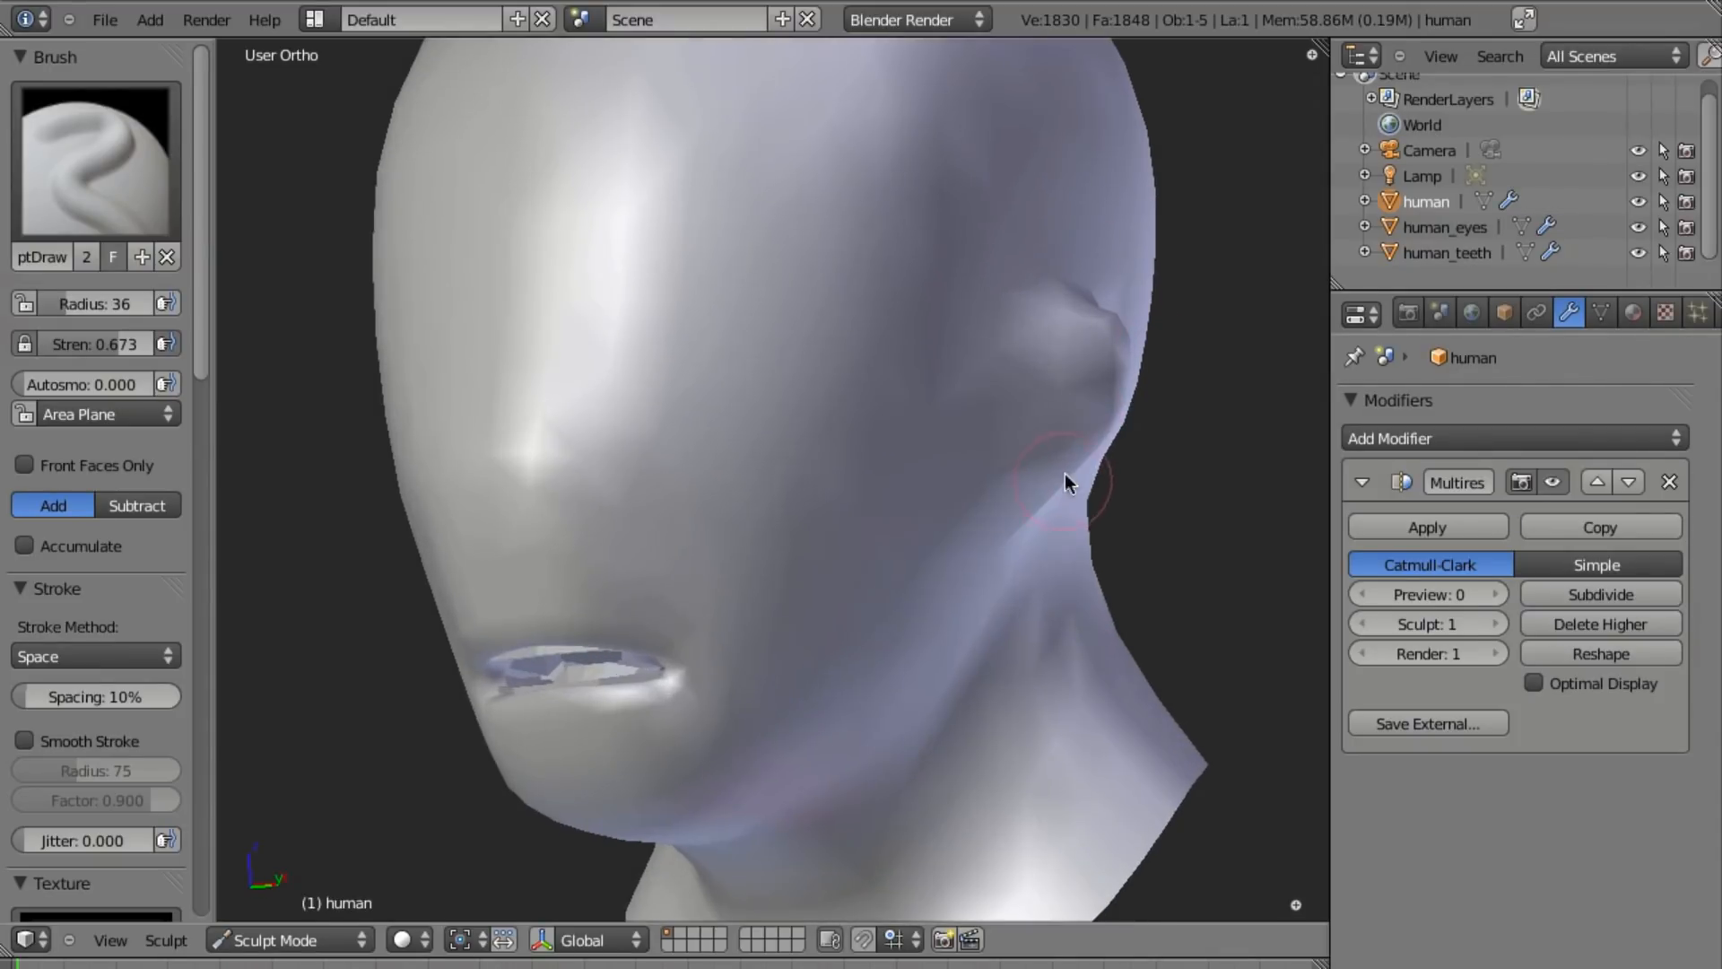
middle_click_drag(876, 561, 941, 540)
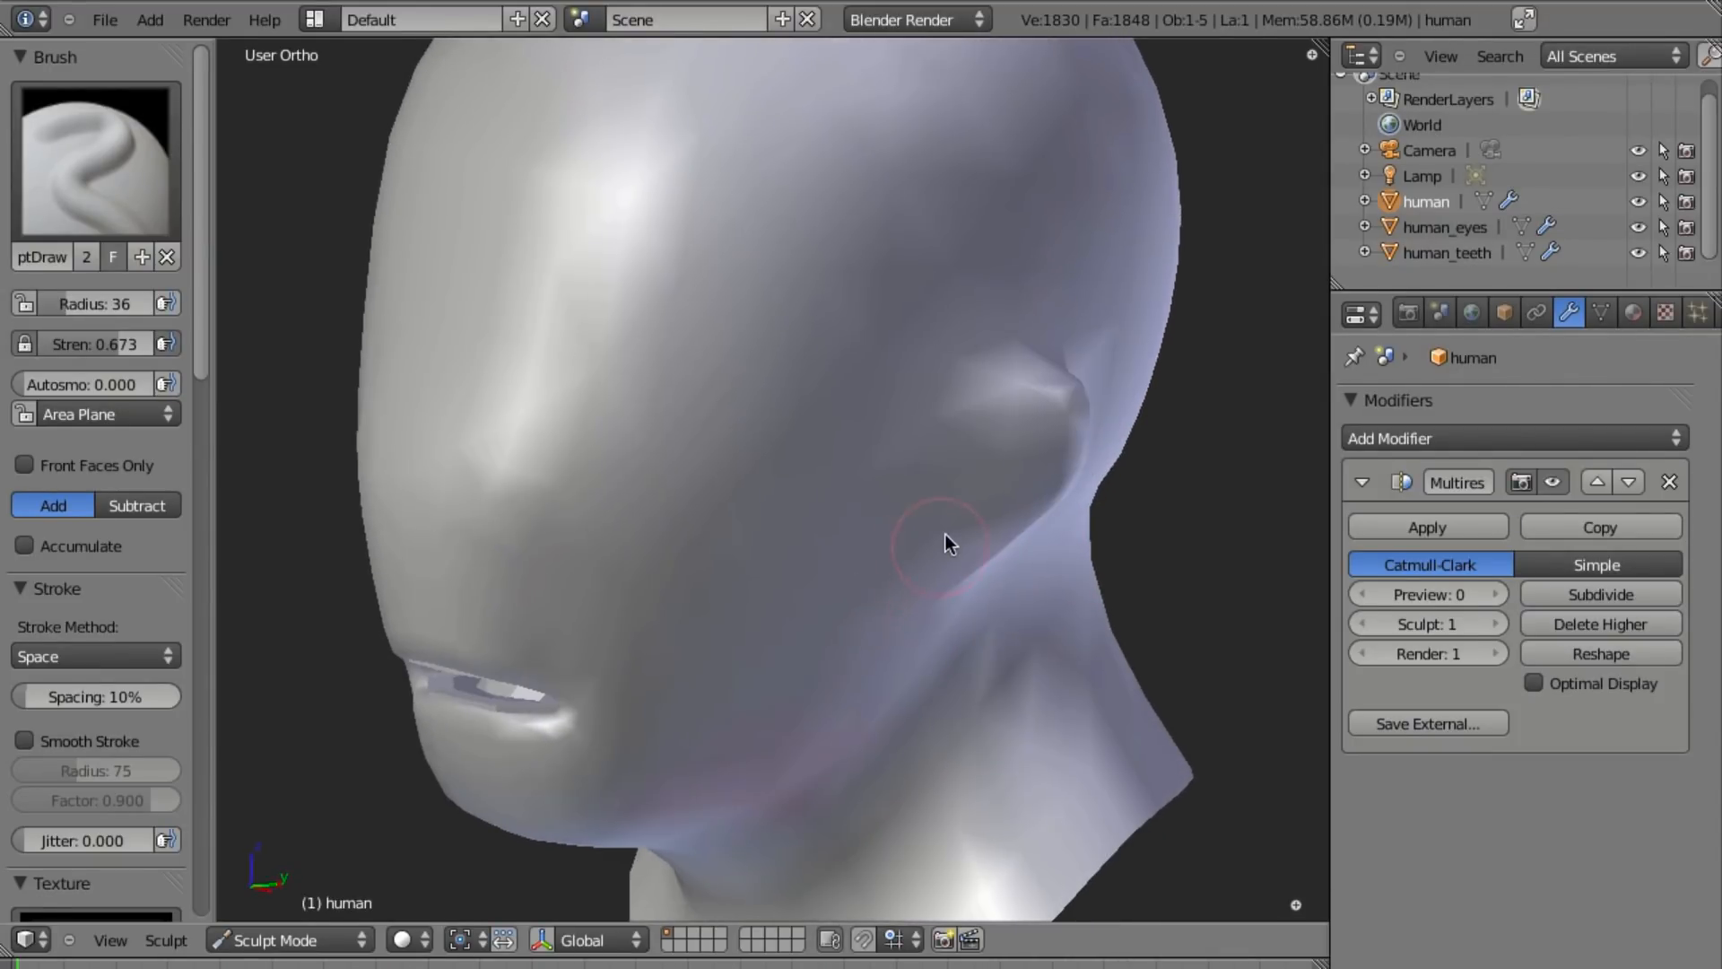
middle_click_drag(601, 628, 716, 531)
scroll(698, 574, "up", 3)
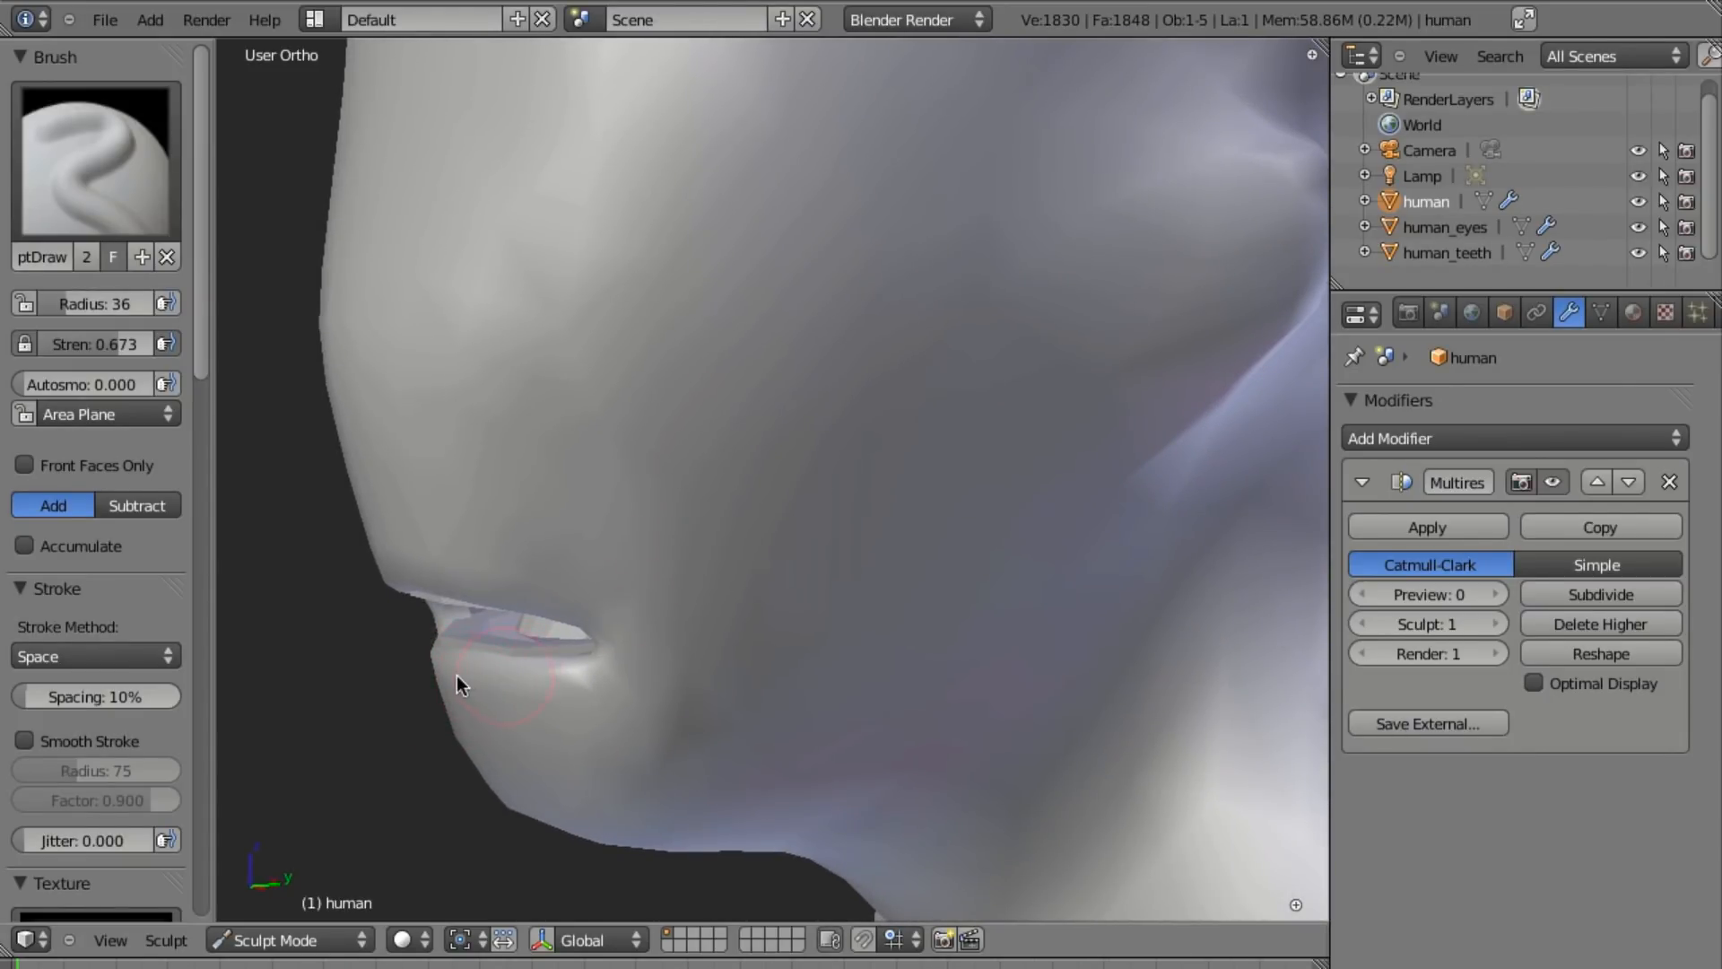
left_click_drag(516, 697, 546, 688)
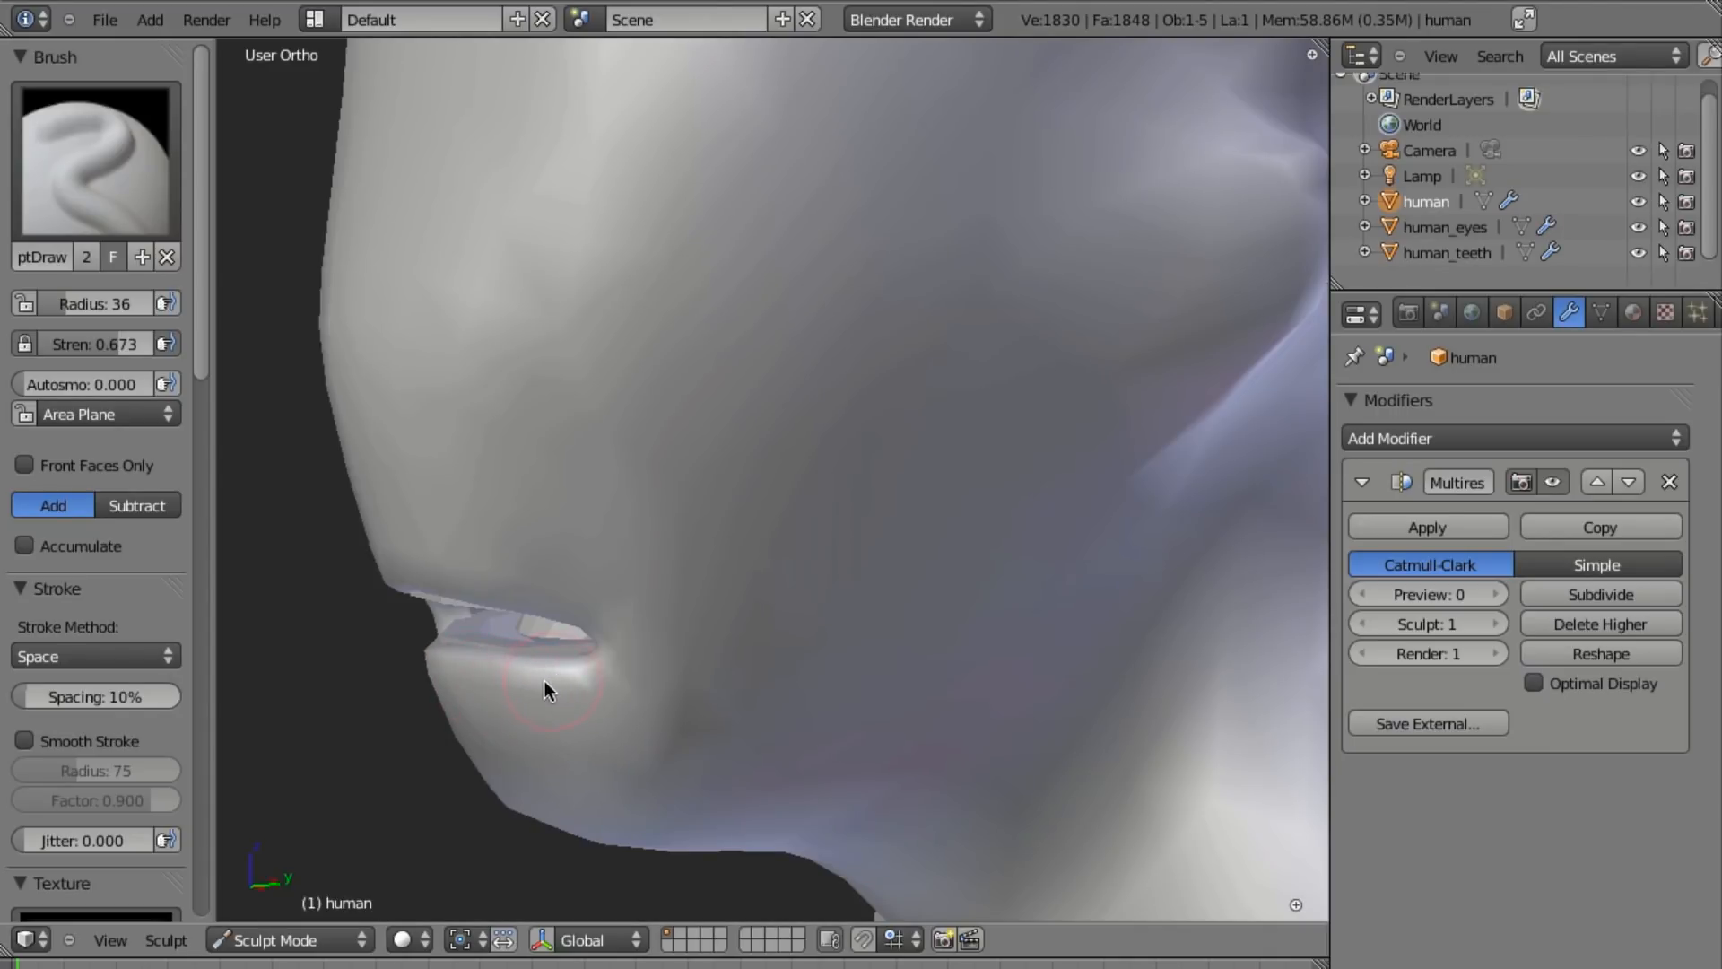
Enlarge the Draw brush to radius 52 and build up a projecting nose above the mouth.
middle_click_drag(603, 671, 884, 494)
key("KP_1")
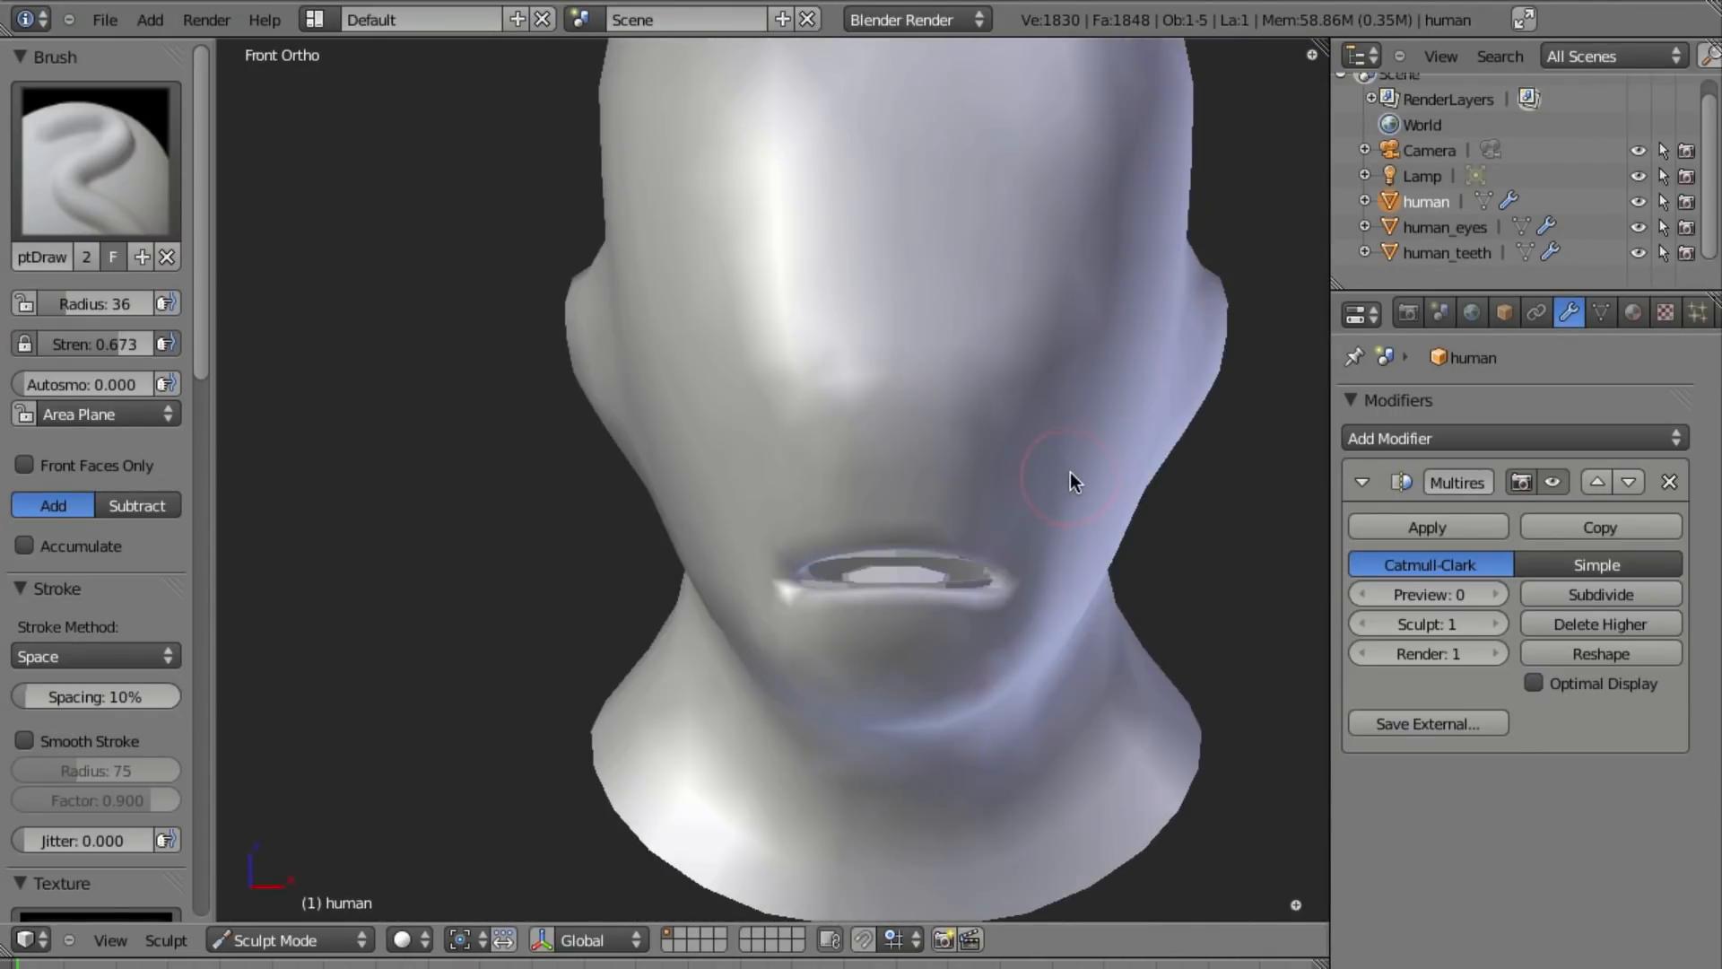
middle_click_drag(995, 510, 899, 531, "shift")
middle_click_drag(899, 531, 961, 596, "ctrl")
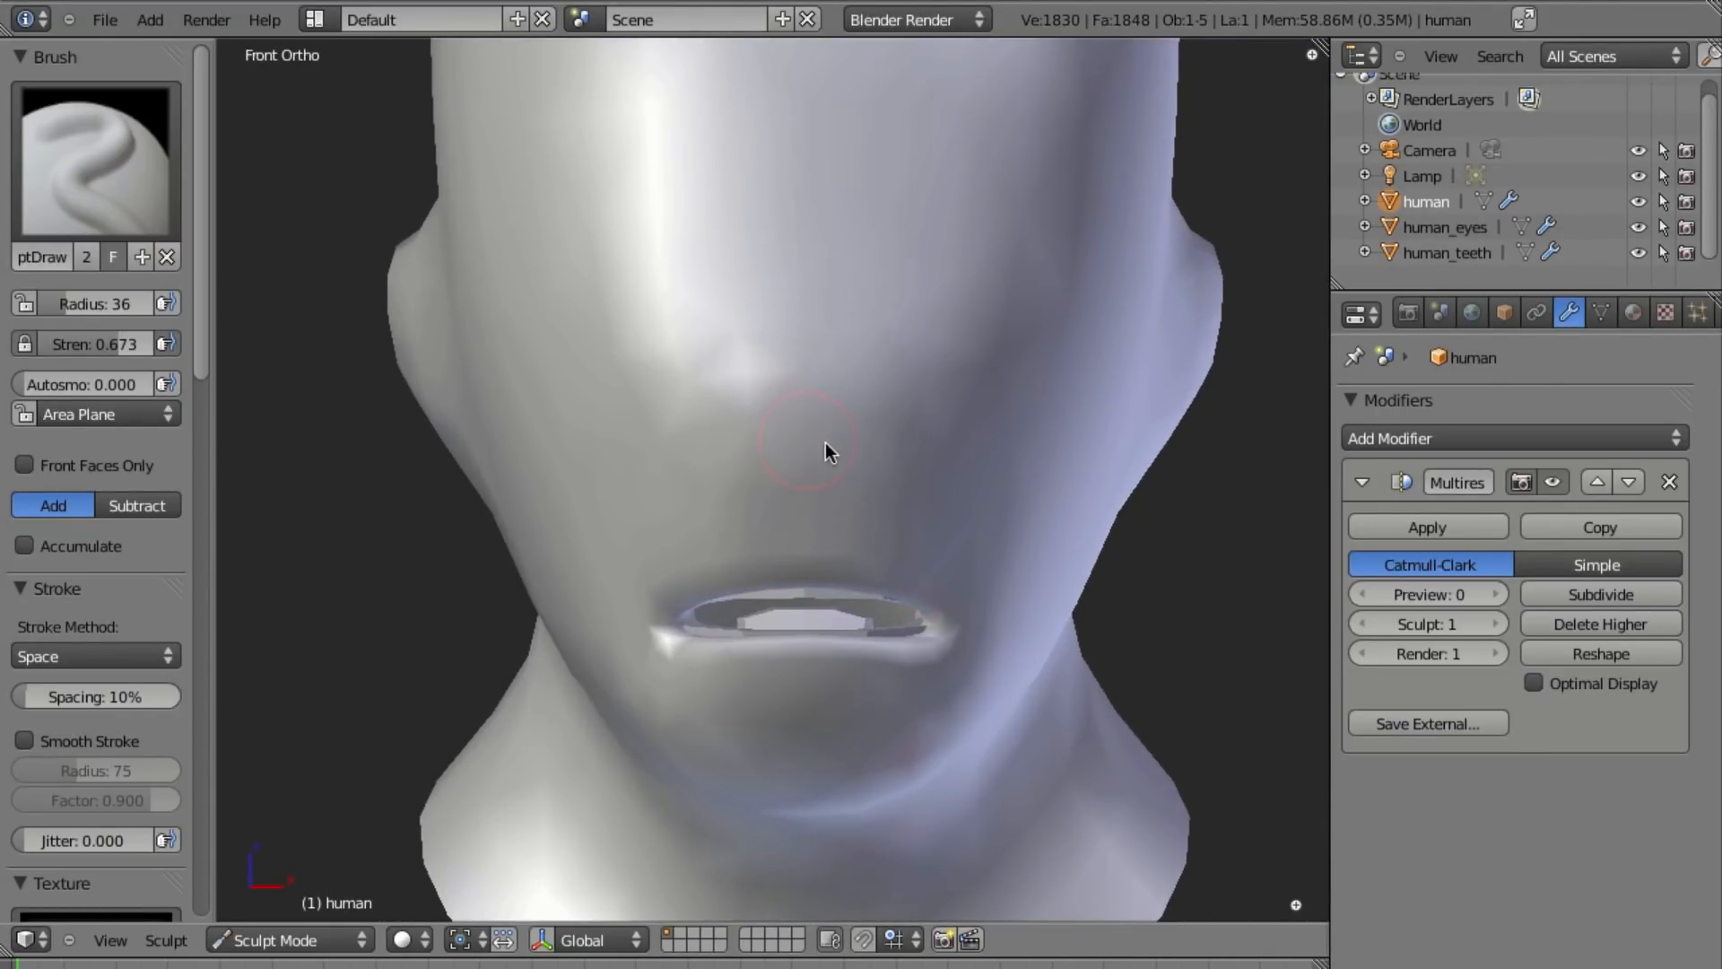
key("f")
left_click(789, 376)
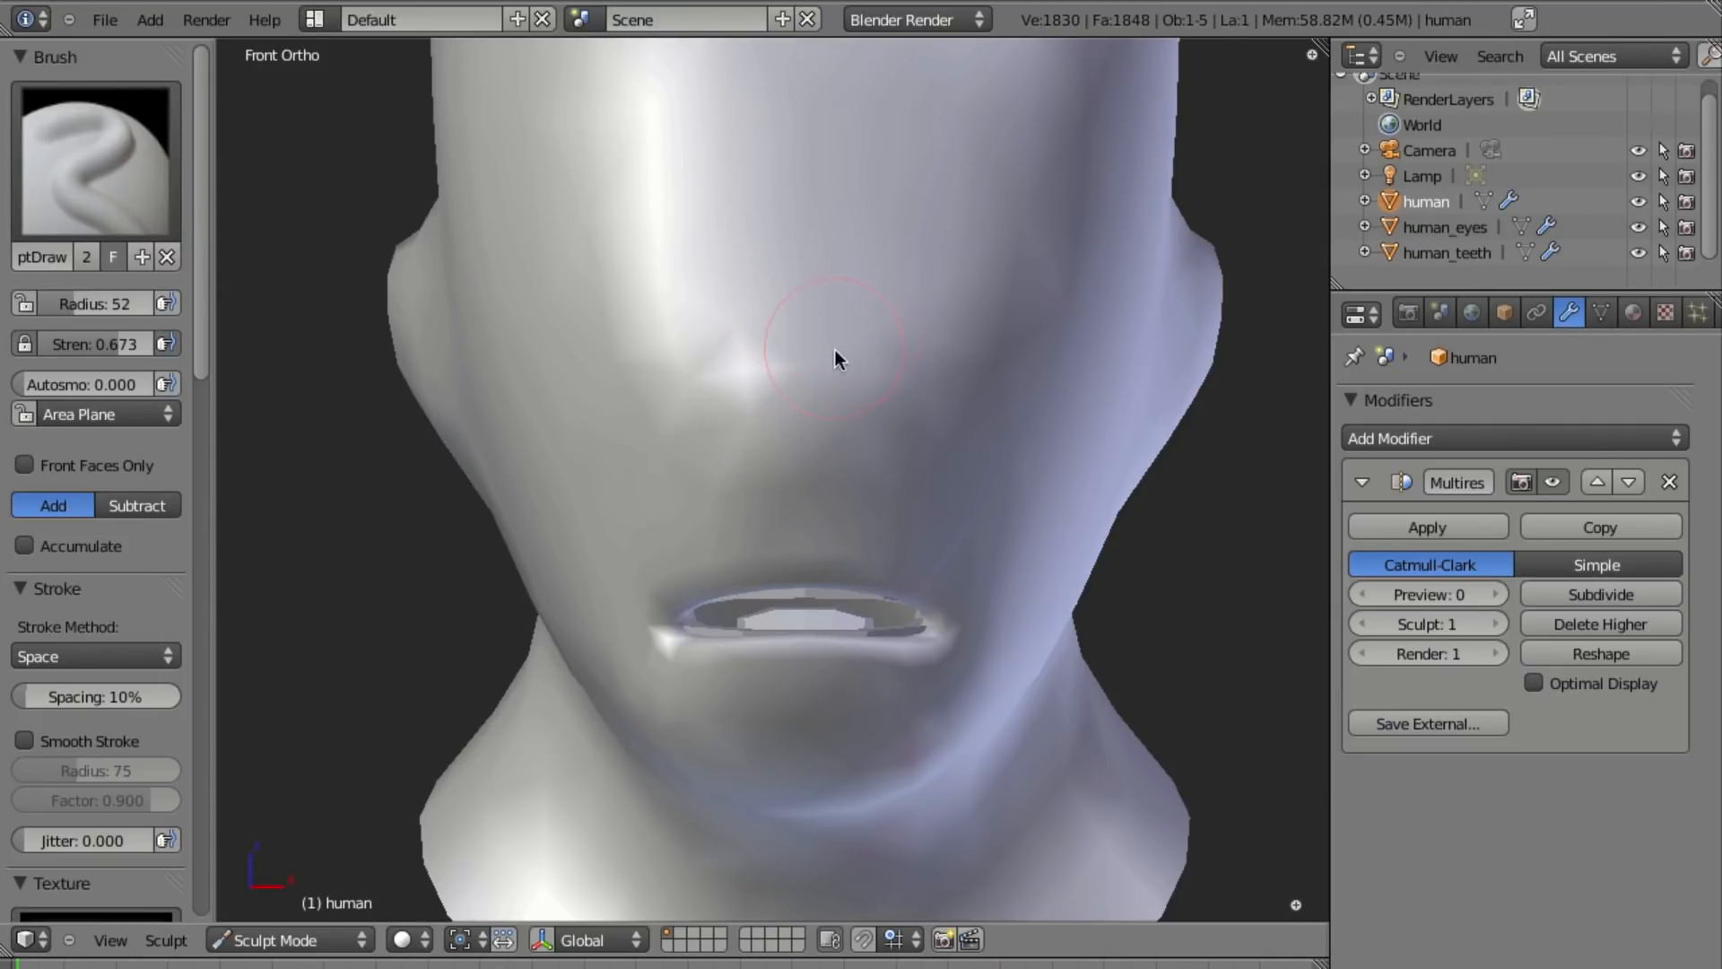
left_click(95, 162)
mouse_move(849, 455)
middle_mouse_down()
mouse_move(664, 520)
mouse_move(854, 594)
mouse_move(766, 486)
middle_mouse_up()
mouse_move(767, 486)
left_mouse_down()
mouse_move(766, 540)
mouse_move(719, 524)
mouse_move(779, 537)
mouse_move(772, 497)
mouse_move(776, 538)
left_mouse_up()
mouse_move(826, 556)
middle_mouse_down()
mouse_move(737, 690)
mouse_move(843, 704)
middle_mouse_up()
mouse_move(769, 546)
left_mouse_down()
mouse_move(742, 607)
mouse_move(792, 523)
left_mouse_up()
middle_click_drag(798, 384, 761, 391)
key("KP_3")
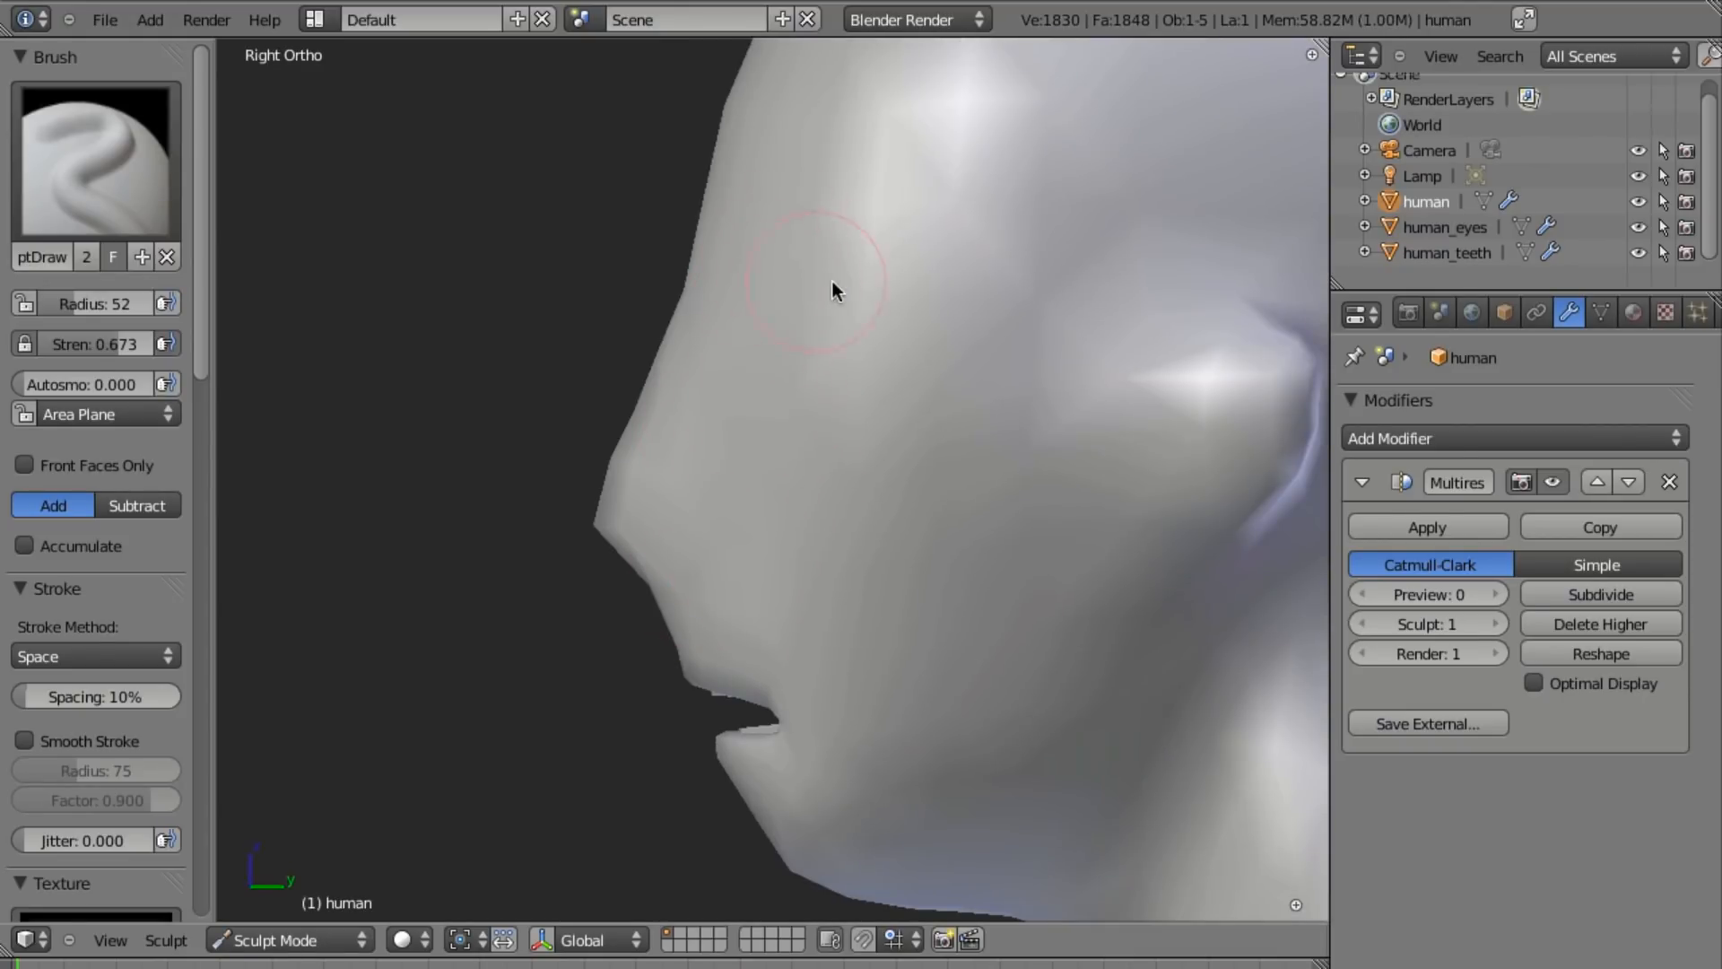
Carve the eye sockets inward on both sides of the nose bridge in front view with the inverted Draw brush.
middle_click_drag(777, 363, 939, 471)
key("KP_1")
key("z")
key("z")
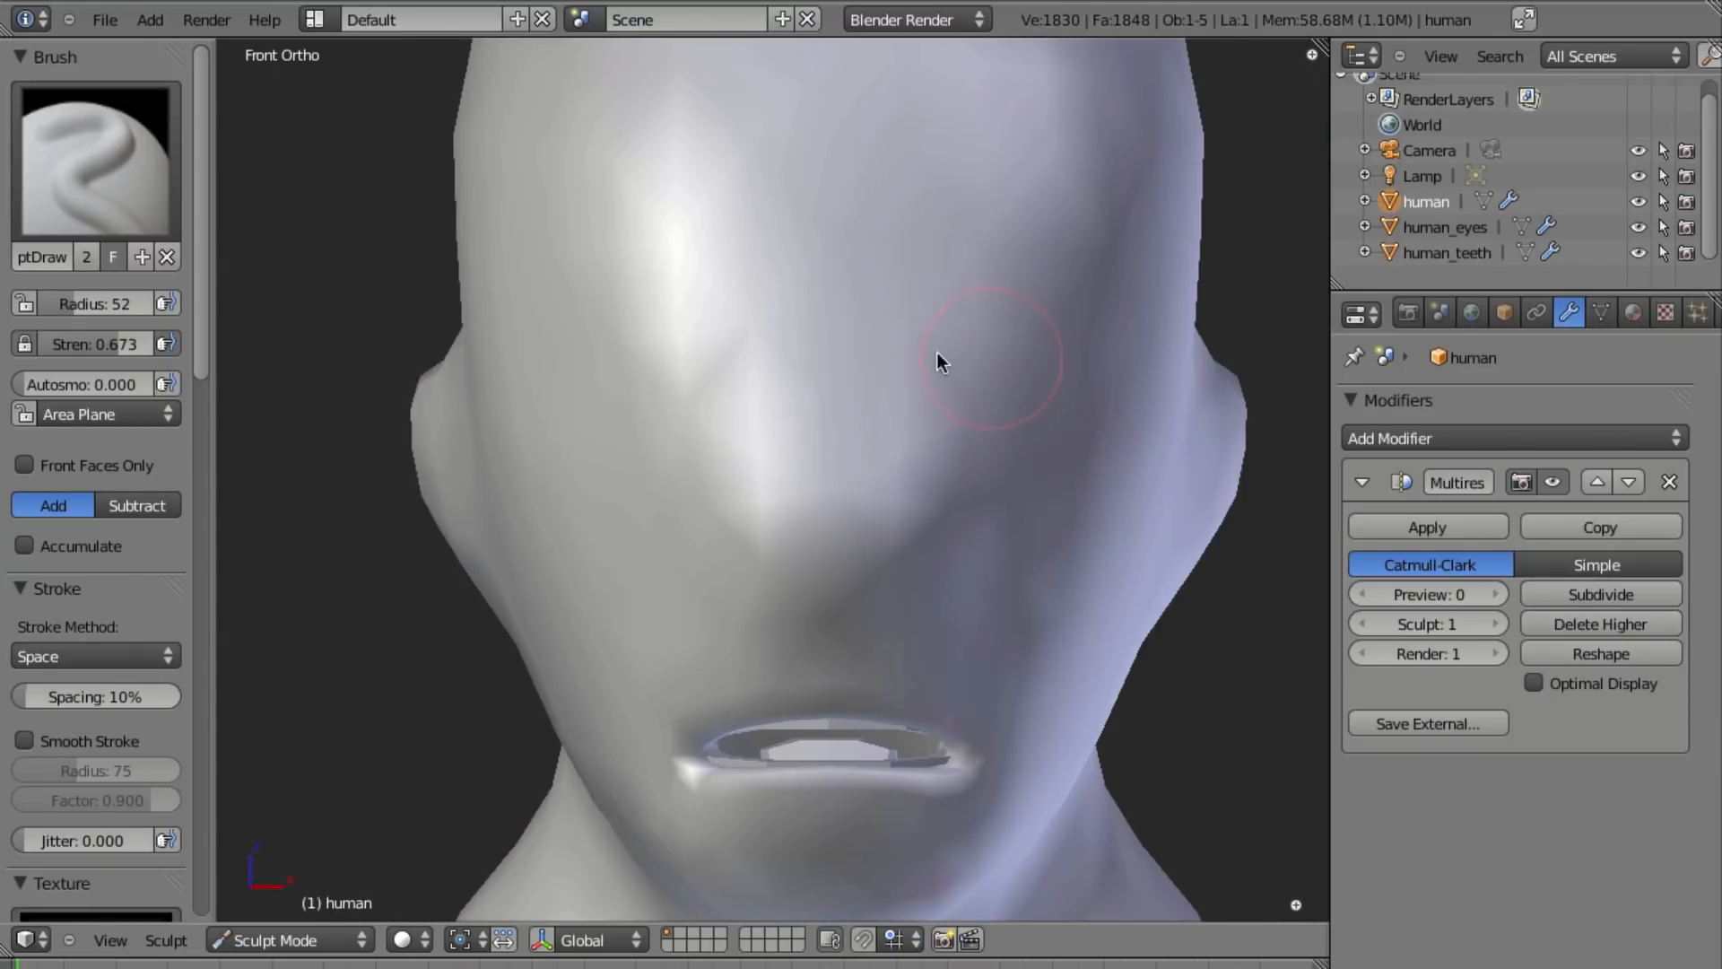
mouse_move(944, 337)
left_mouse_down("ctrl")
mouse_move(1083, 310)
mouse_move(965, 354)
mouse_move(1023, 298)
mouse_move(924, 325)
mouse_move(916, 380)
mouse_move(896, 375)
mouse_move(993, 449)
mouse_move(967, 413)
mouse_move(1097, 375)
mouse_move(1060, 318)
mouse_move(956, 337)
mouse_move(1128, 283)
left_mouse_up("ctrl")
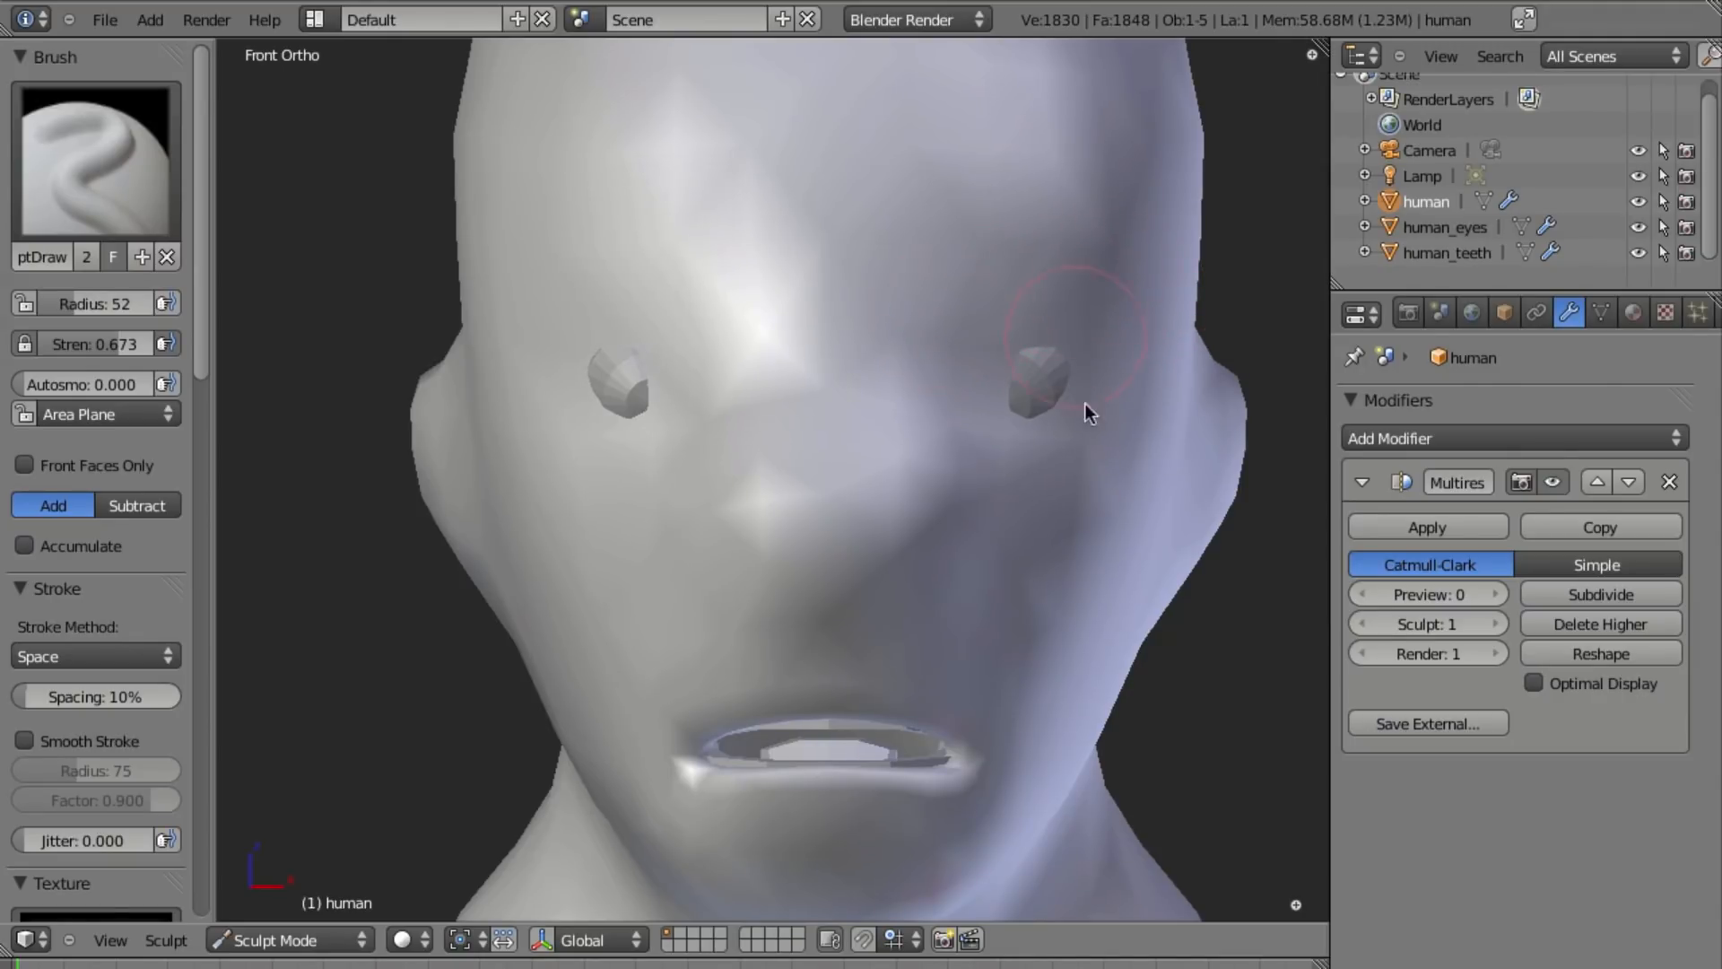
Deepen and widen the eye sockets around and below the eyes in front view with the inverted Draw brush.
mouse_move(1091, 427)
left_mouse_down("ctrl")
mouse_move(988, 380)
mouse_move(965, 500)
mouse_move(951, 355)
mouse_move(989, 525)
mouse_move(1066, 524)
mouse_move(1100, 432)
mouse_move(1069, 448)
left_mouse_up("ctrl")
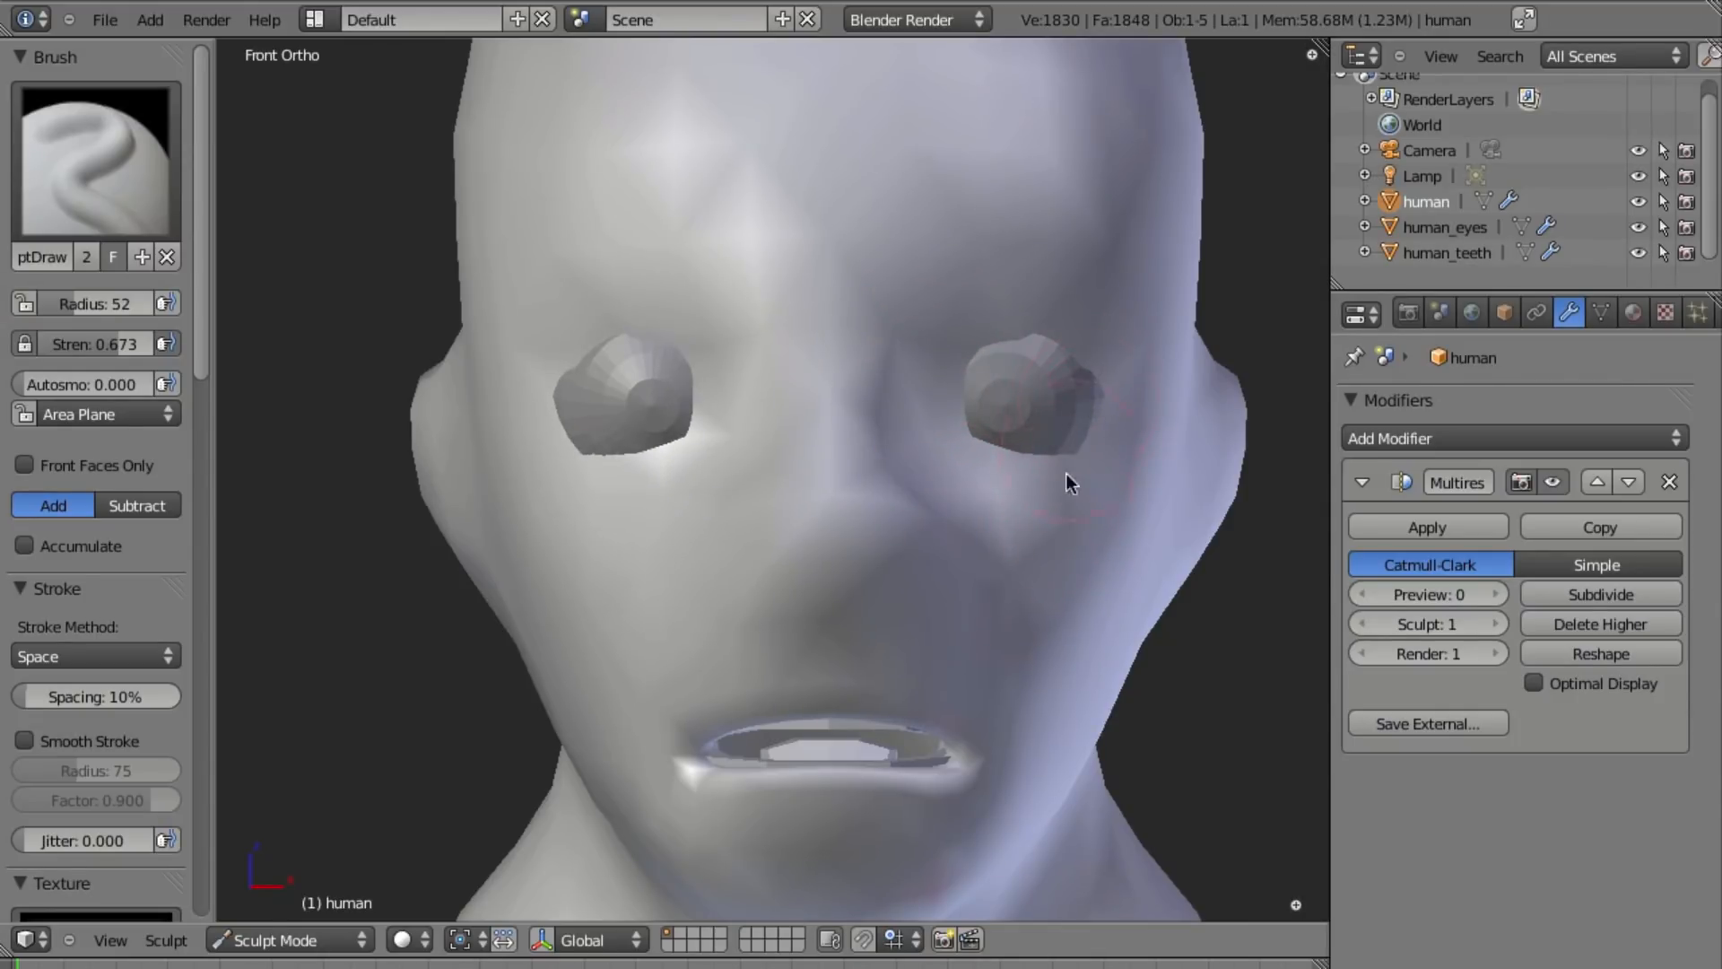
middle_click_drag(1029, 469, 859, 460)
key("KP_1")
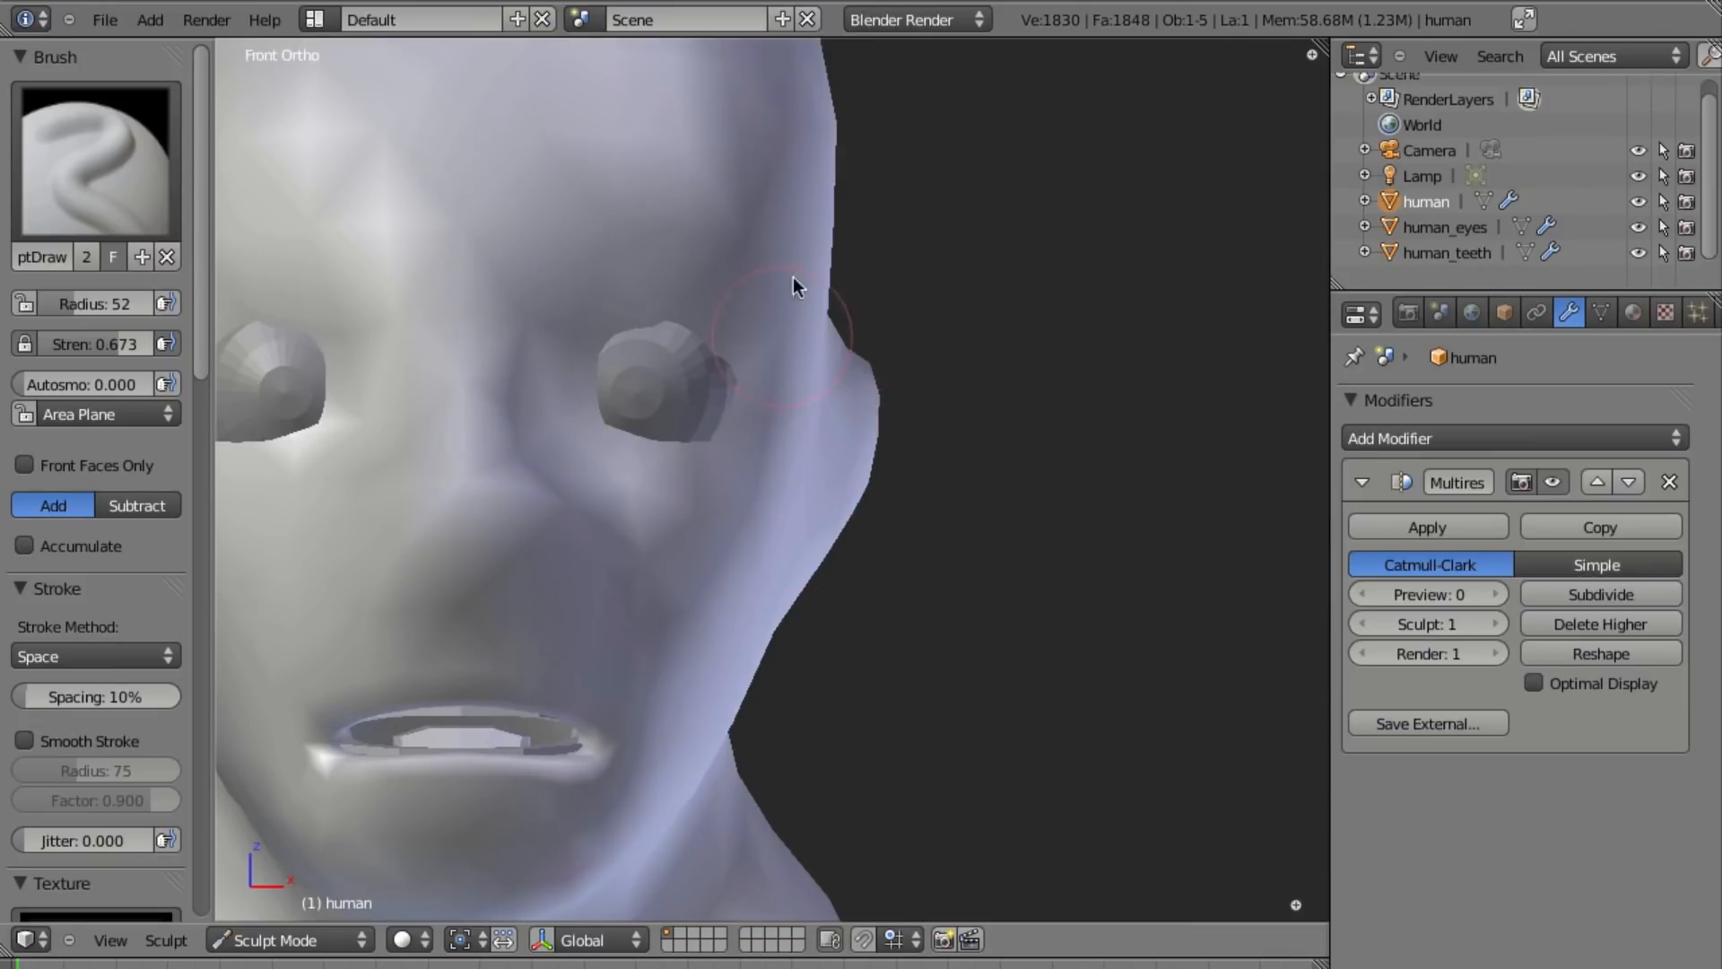
mouse_move(727, 330)
left_mouse_down("ctrl")
mouse_move(676, 511)
mouse_move(737, 530)
left_mouse_up("ctrl")
middle_click_drag(737, 531, 901, 389, "shift")
mouse_move(902, 389)
left_mouse_down("ctrl")
mouse_move(957, 413)
mouse_move(773, 589)
left_mouse_up("ctrl")
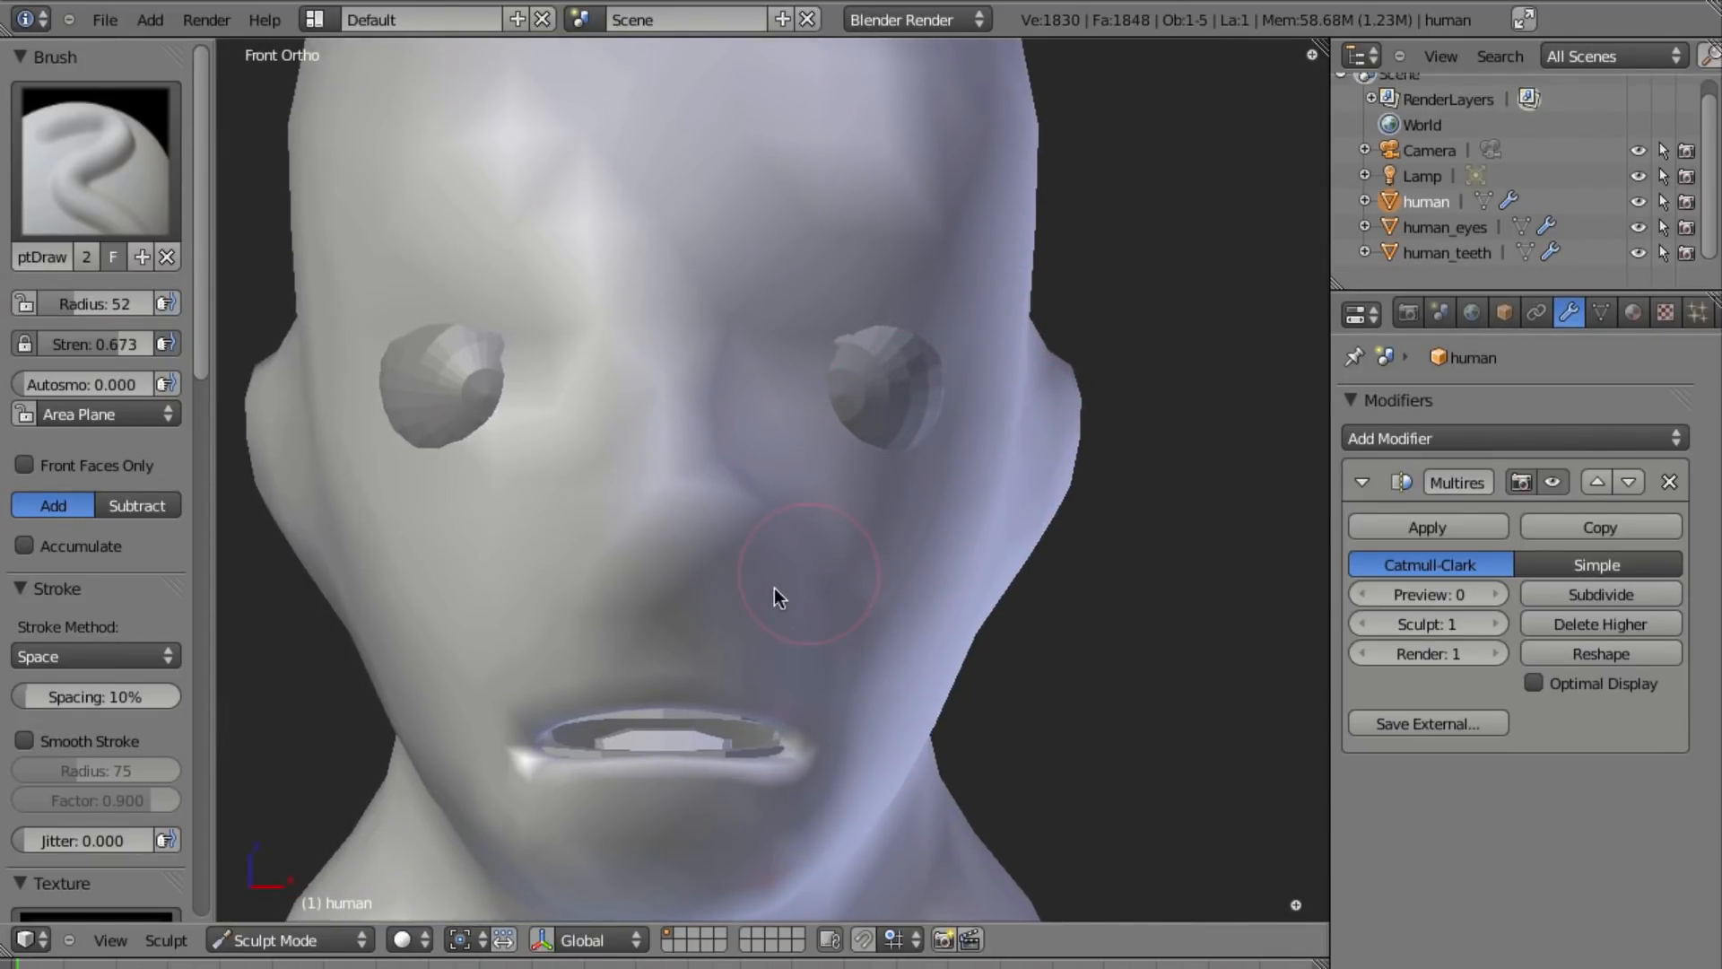
mouse_move(845, 396)
left_mouse_down("ctrl")
mouse_move(834, 376)
mouse_move(795, 427)
mouse_move(798, 386)
mouse_move(772, 389)
mouse_move(789, 373)
mouse_move(741, 400)
mouse_move(885, 312)
mouse_move(749, 358)
mouse_move(864, 476)
mouse_move(803, 432)
mouse_move(895, 445)
mouse_move(789, 434)
mouse_move(907, 502)
mouse_move(885, 552)
mouse_move(891, 604)
left_mouse_up("ctrl")
Rework the upper part of the ear in side view with the Draw brush at radius 52.
mouse_move(891, 604)
middle_mouse_down()
mouse_move(869, 513)
mouse_move(707, 502)
middle_mouse_up()
key("KP_3")
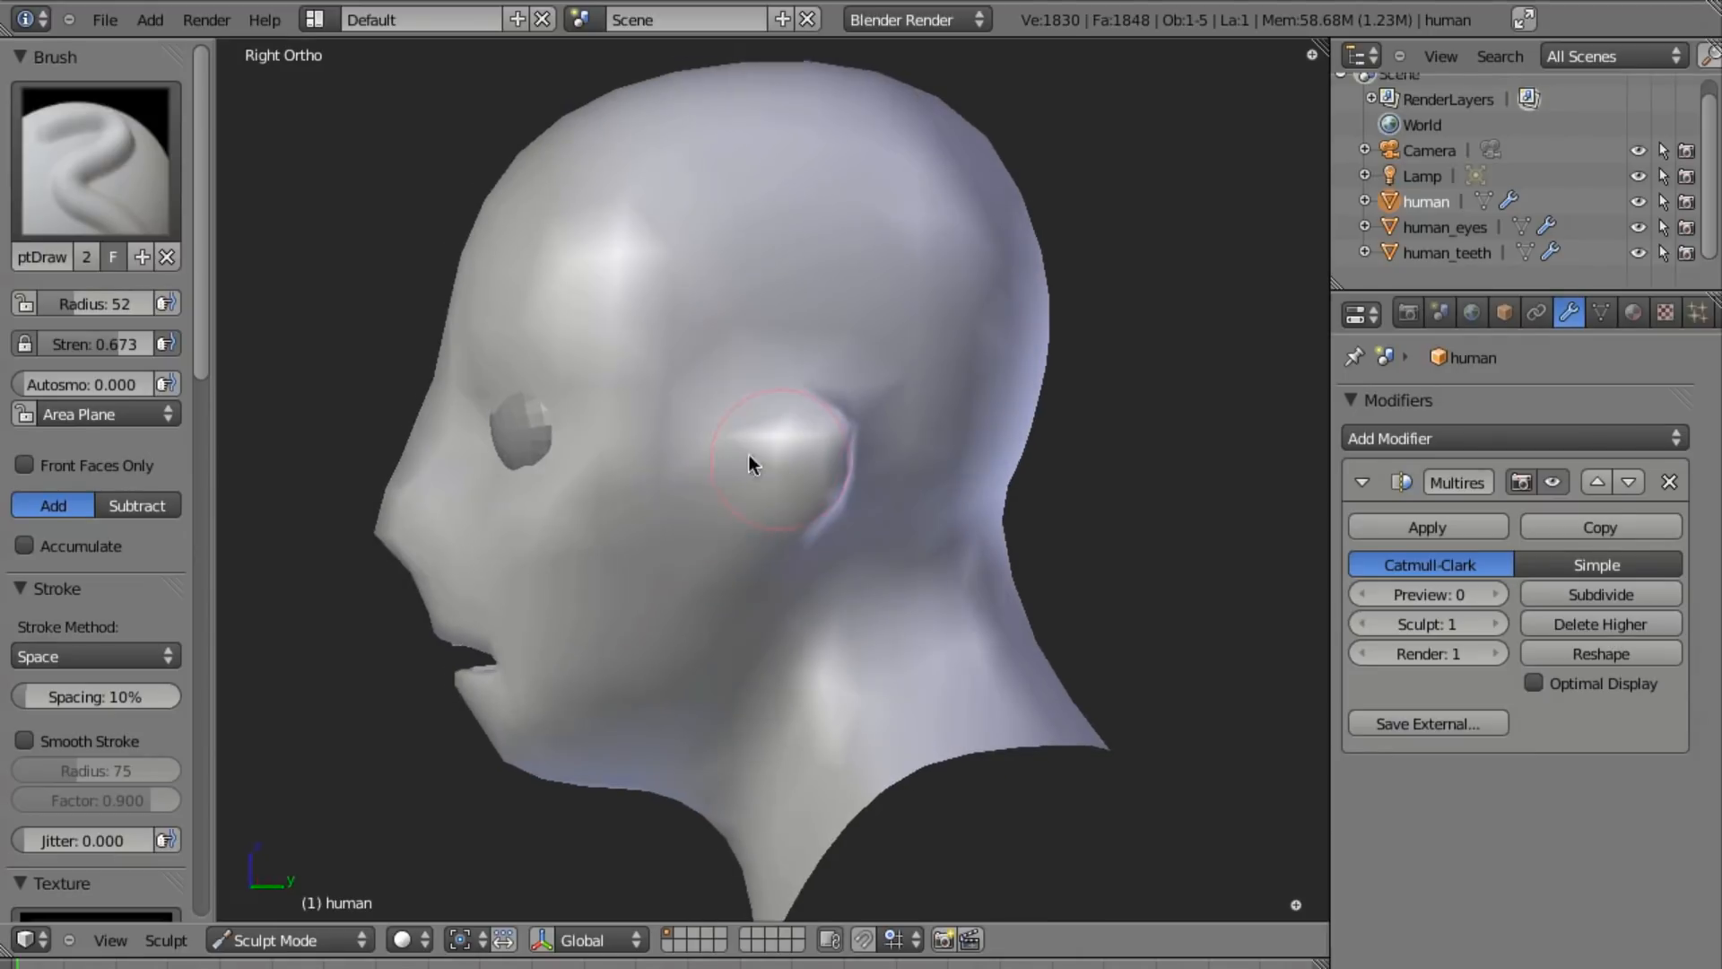
scroll(746, 591, "up", 3)
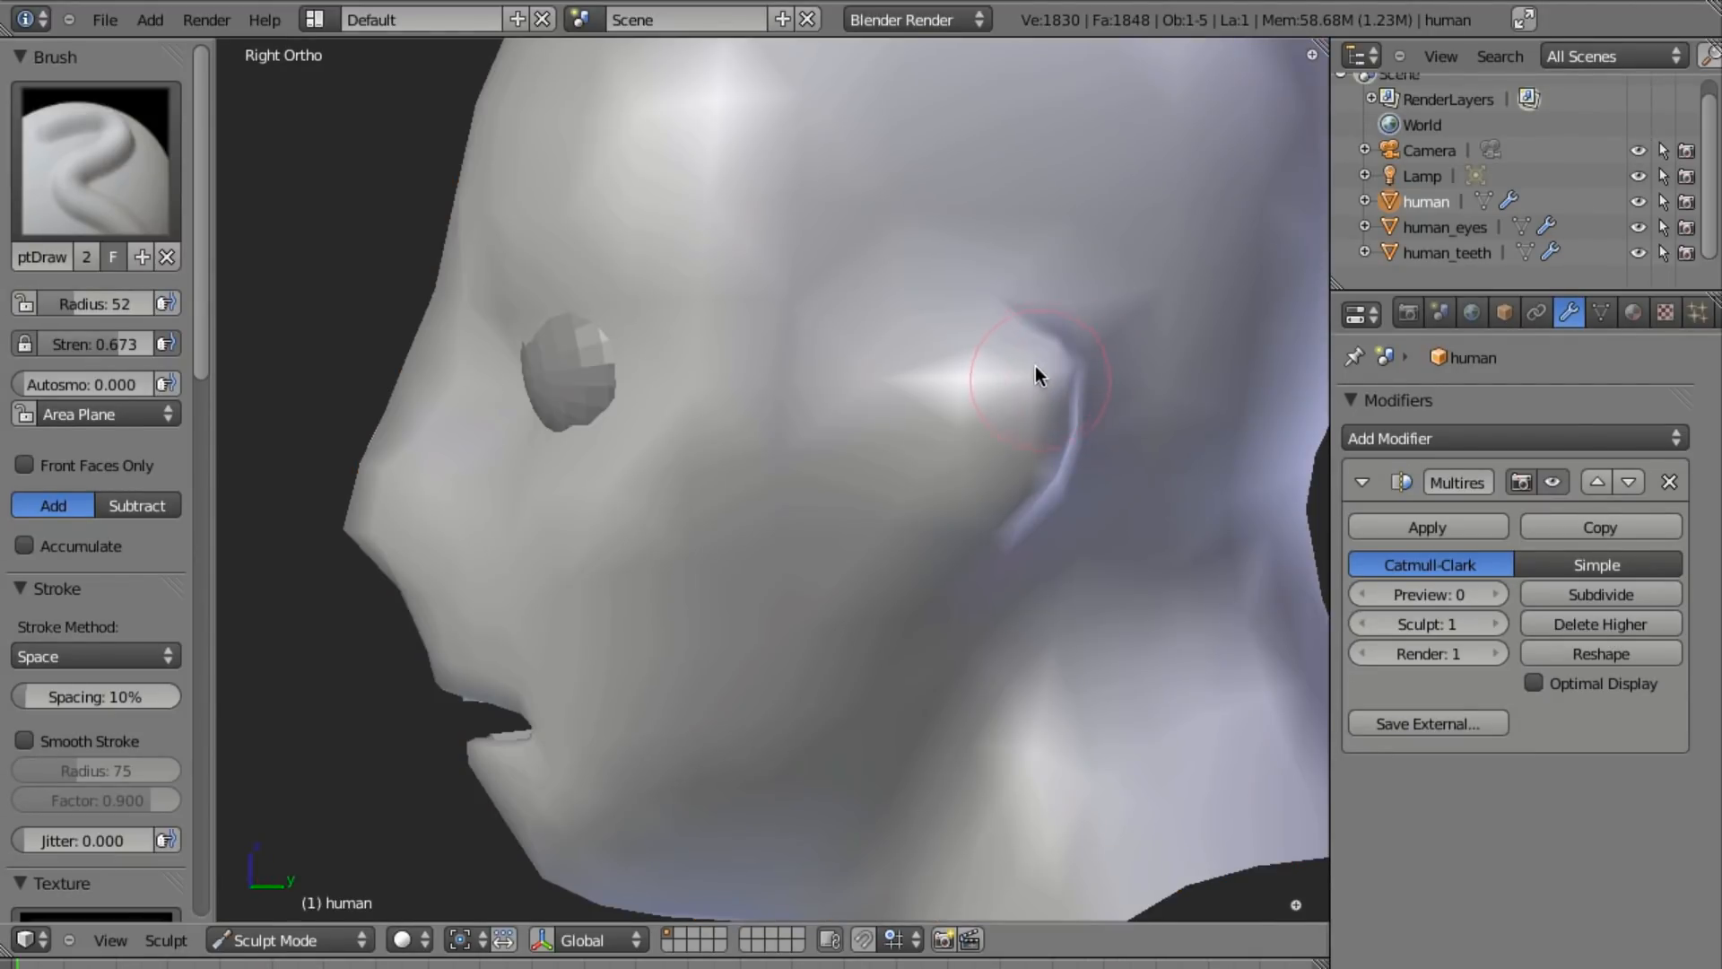
mouse_move(1035, 364)
left_mouse_down()
mouse_move(976, 348)
mouse_move(1026, 357)
left_mouse_up()
middle_click_drag(1078, 493, 1010, 481, "shift")
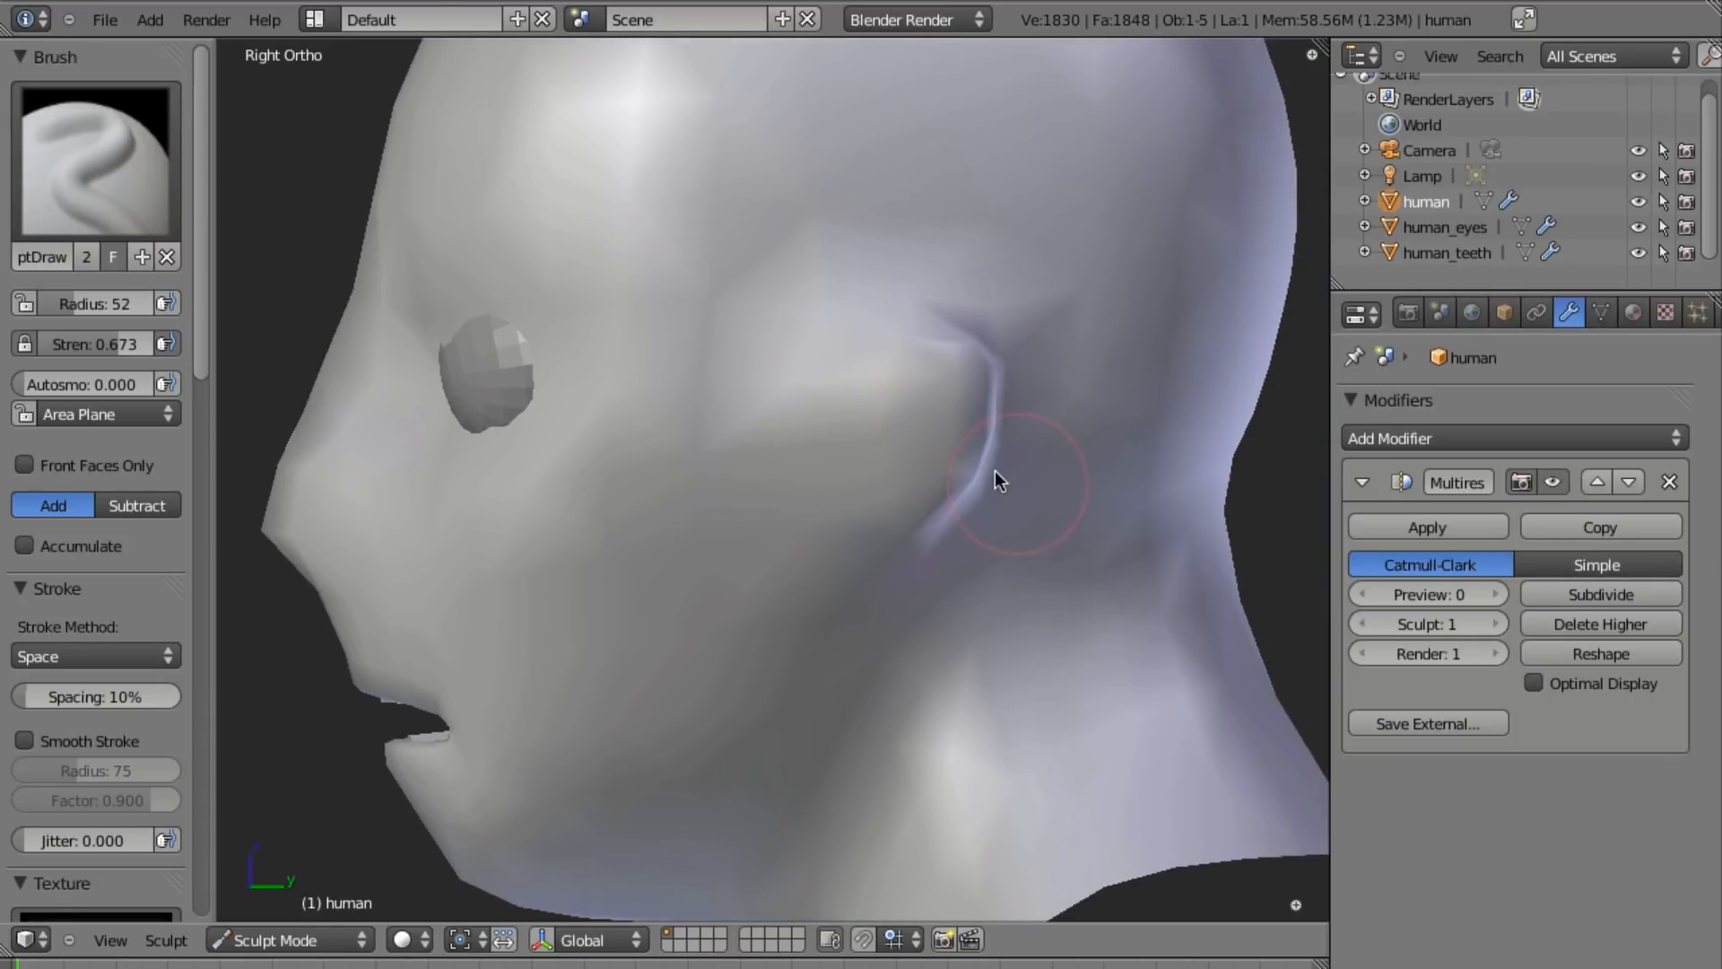
Switch to the Grab brush at radius 60 and reshape the ear's rear and upper edges in side view.
key("g")
left_click_drag(1008, 466, 986, 466)
left_click_drag(965, 364, 973, 348)
key("z")
key("z")
key("f")
left_click(888, 373)
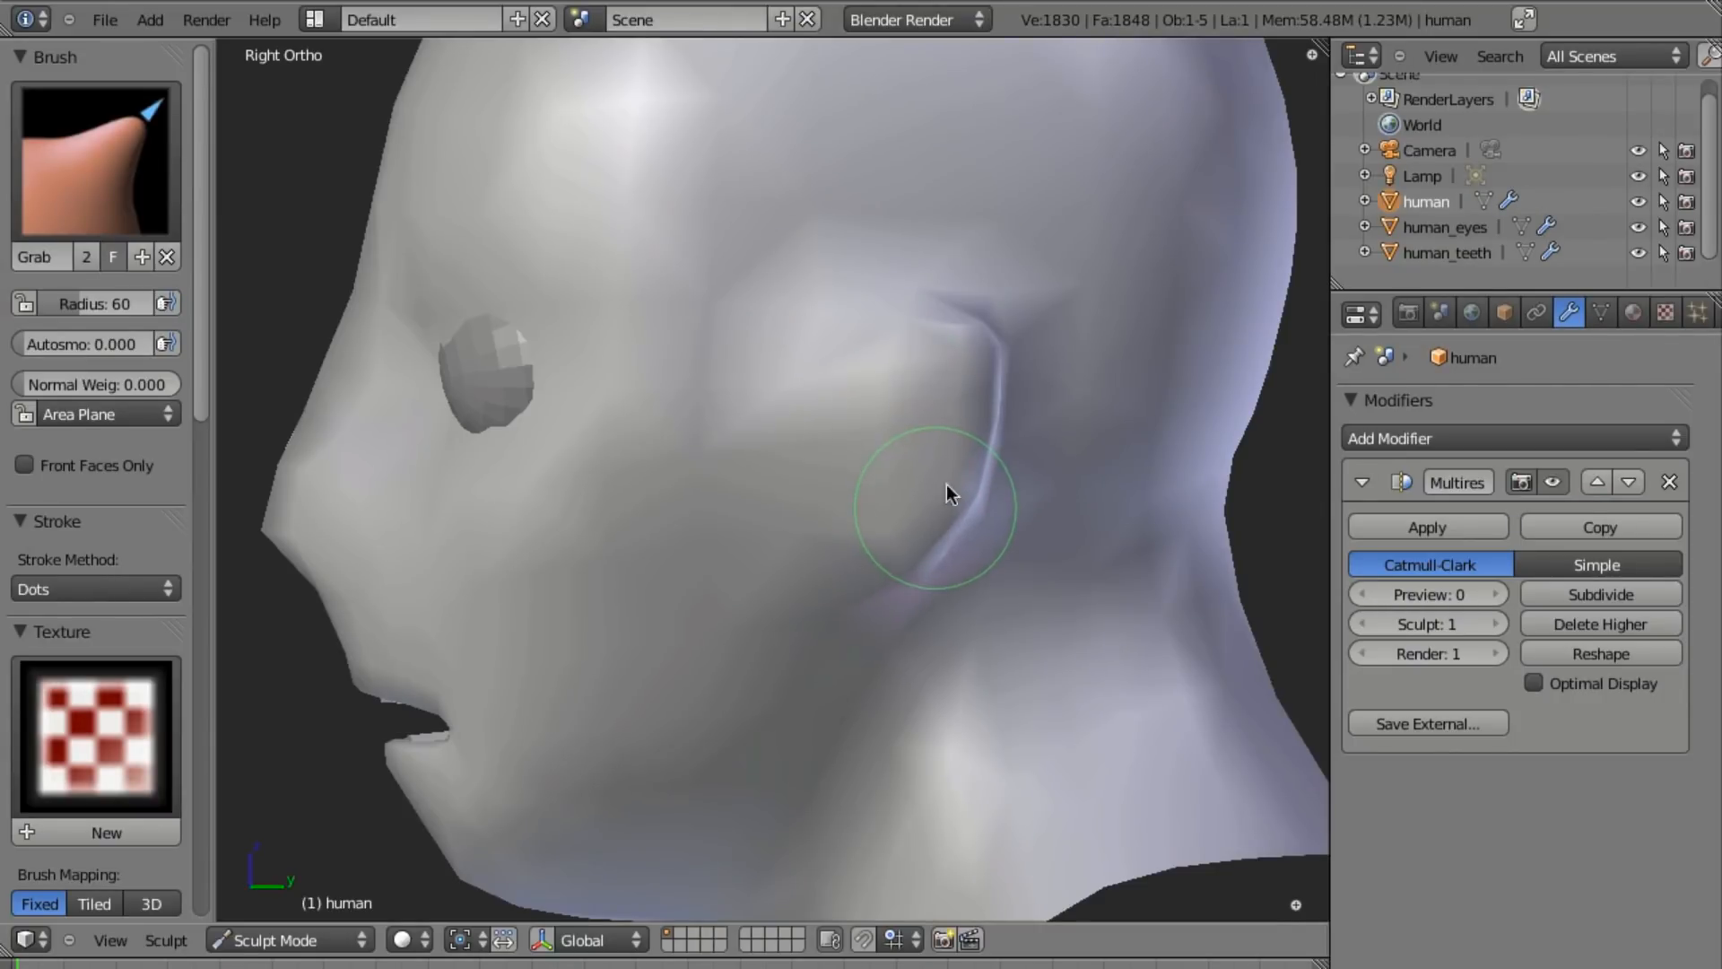
Pull the ear's rear and upper outline into a fuller curve with the Grab brush, checking the mesh in wireframe.
left_click_drag(979, 377, 996, 446)
key("z")
key("z")
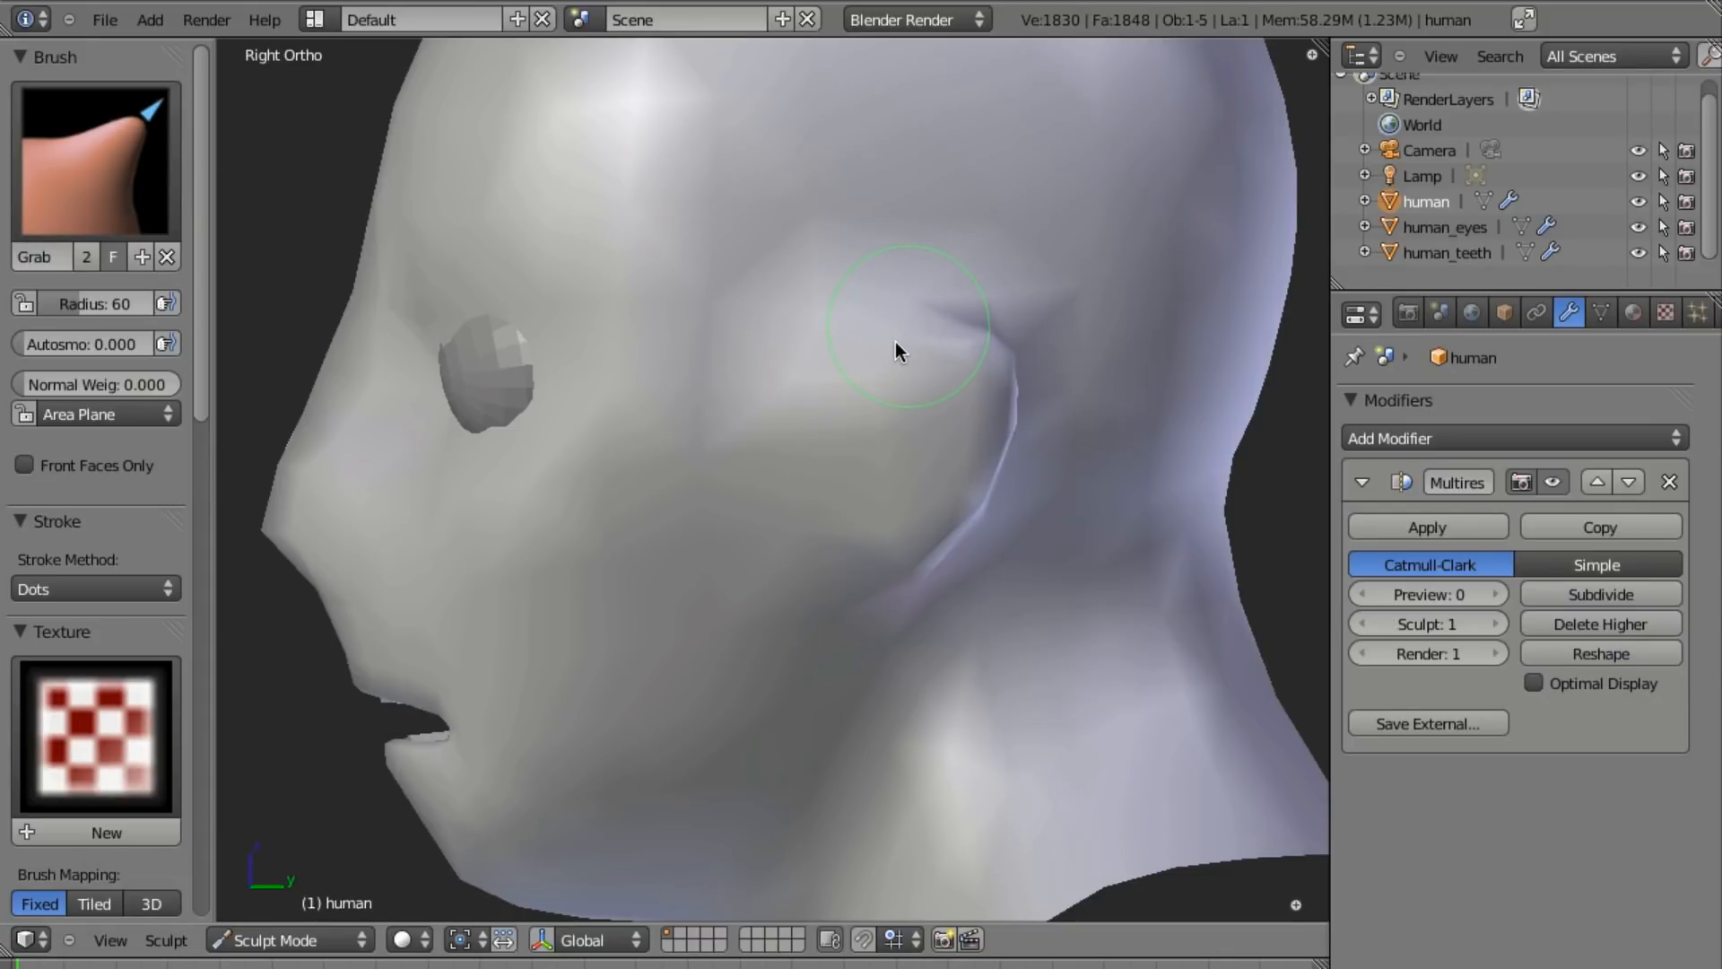
key("z")
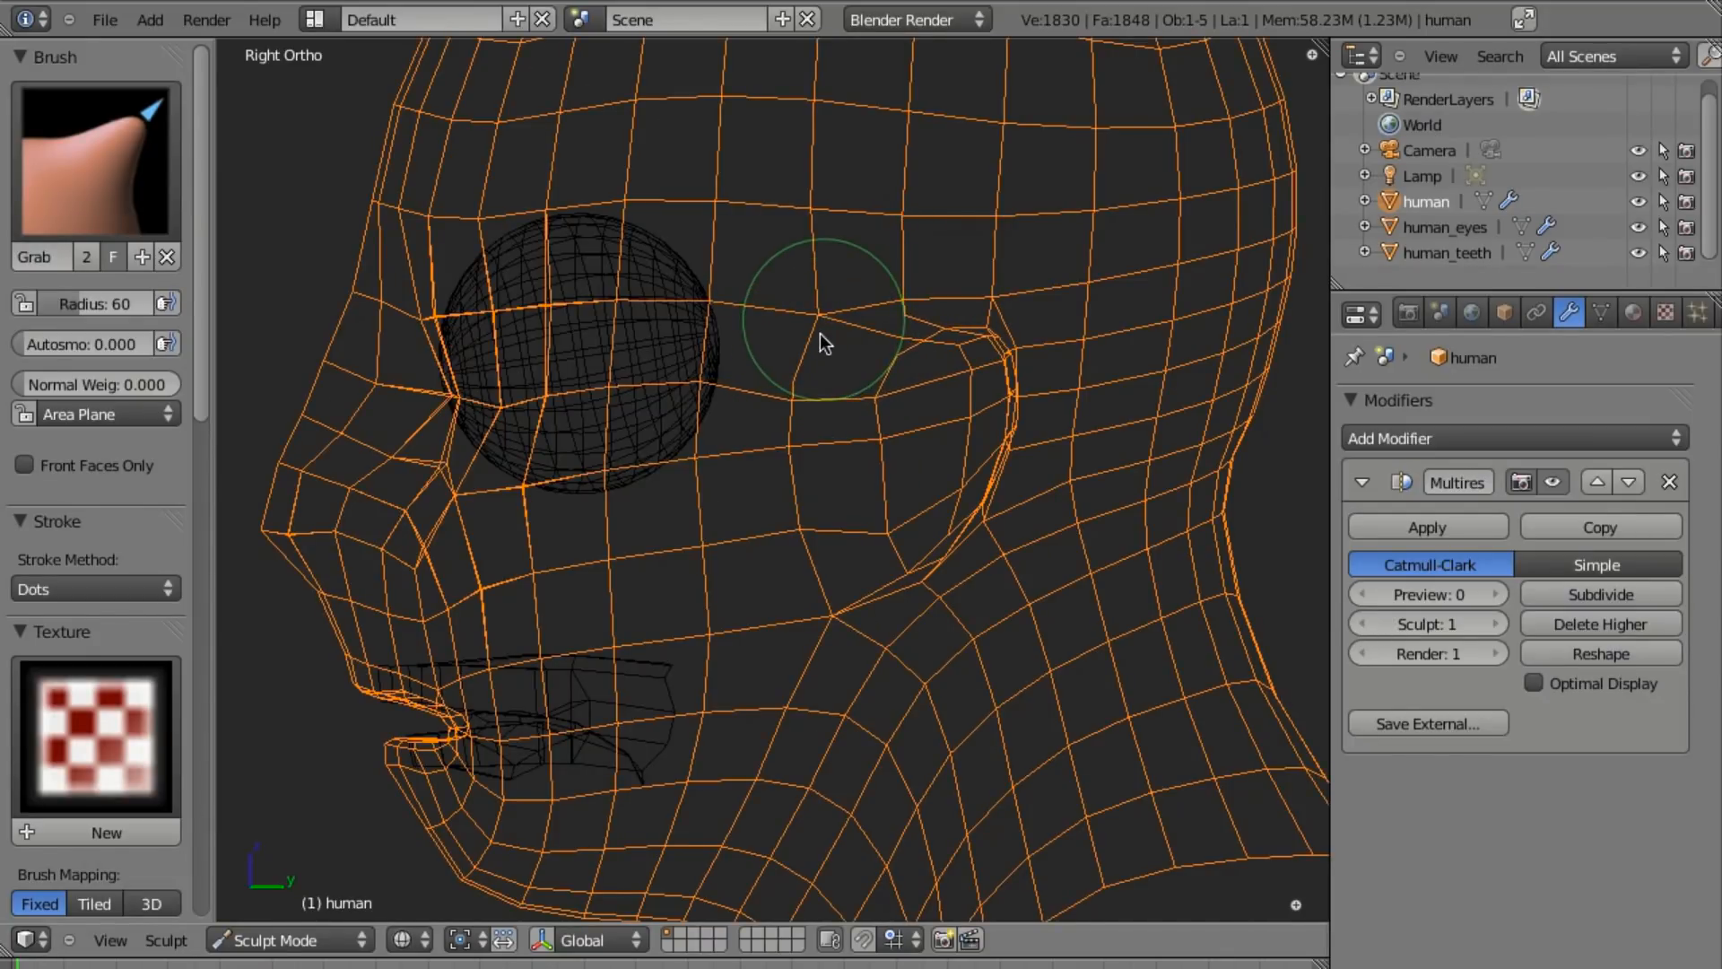
key("z")
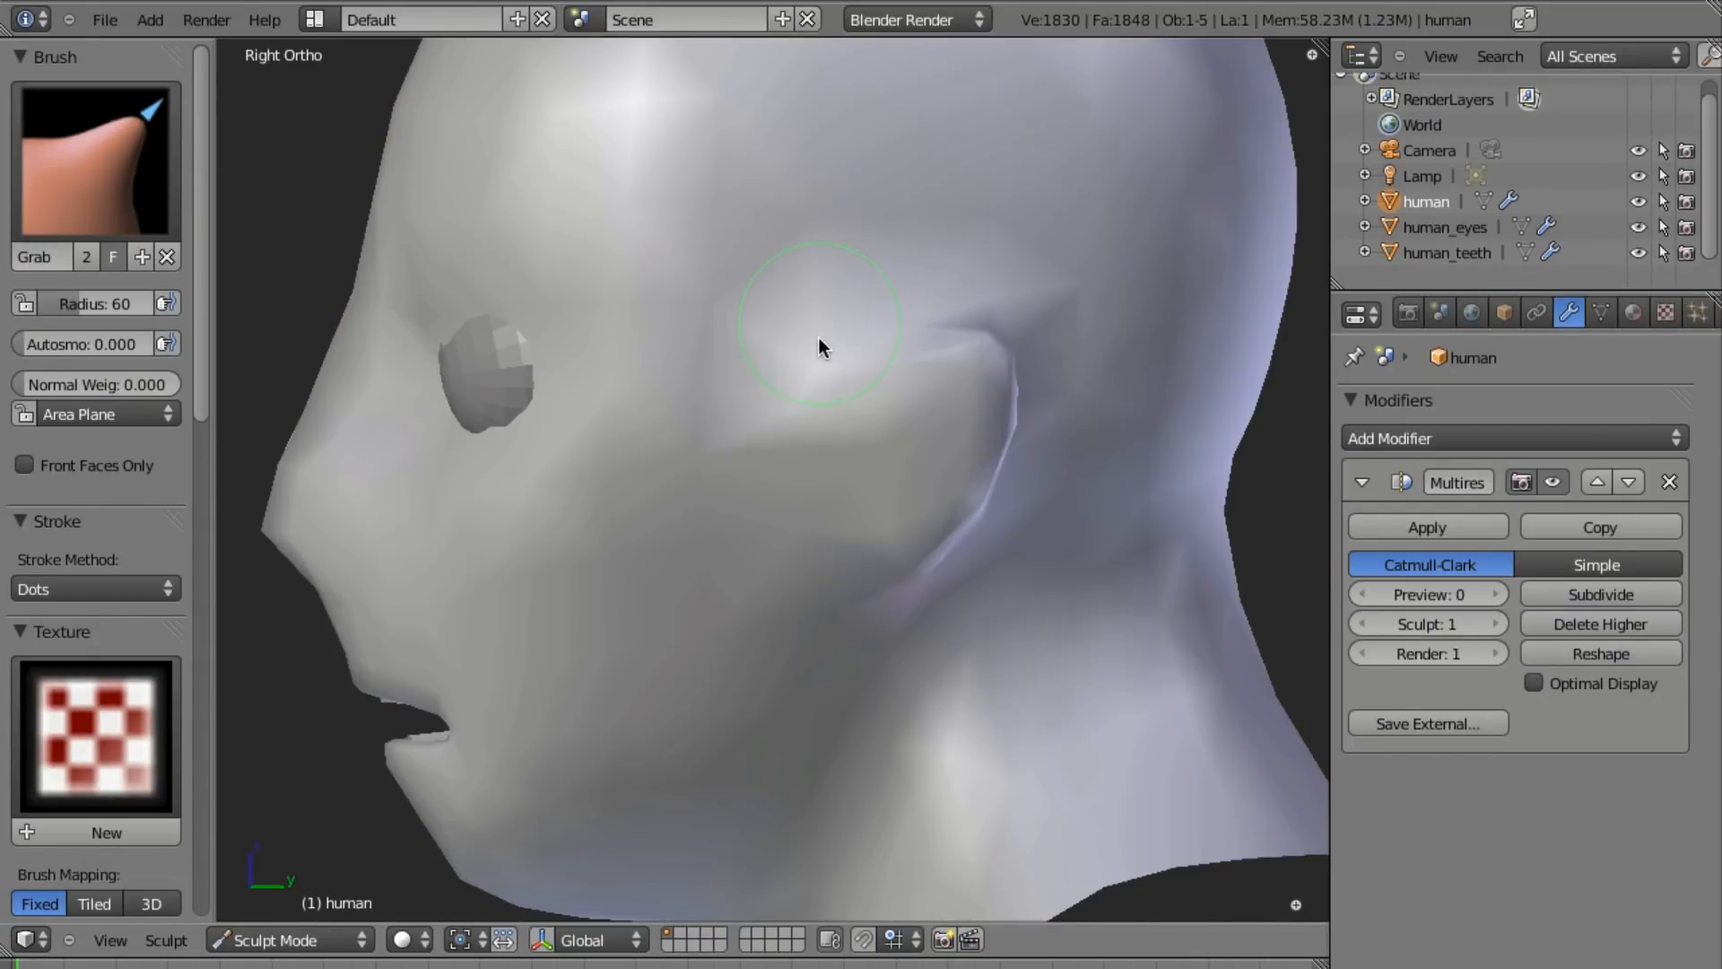
mouse_move(957, 340)
left_mouse_down()
mouse_move(907, 349)
mouse_move(979, 411)
left_mouse_up()
Pull the back of the ears away from the skull with the Grab brush, working from behind the head.
mouse_move(1087, 443)
middle_mouse_down()
mouse_move(843, 485)
mouse_move(854, 400)
middle_mouse_up()
left_click_drag(522, 484, 599, 530)
middle_click_drag(599, 547, 579, 550)
left_click_drag(529, 539, 540, 547)
left_click_drag(525, 478, 523, 438)
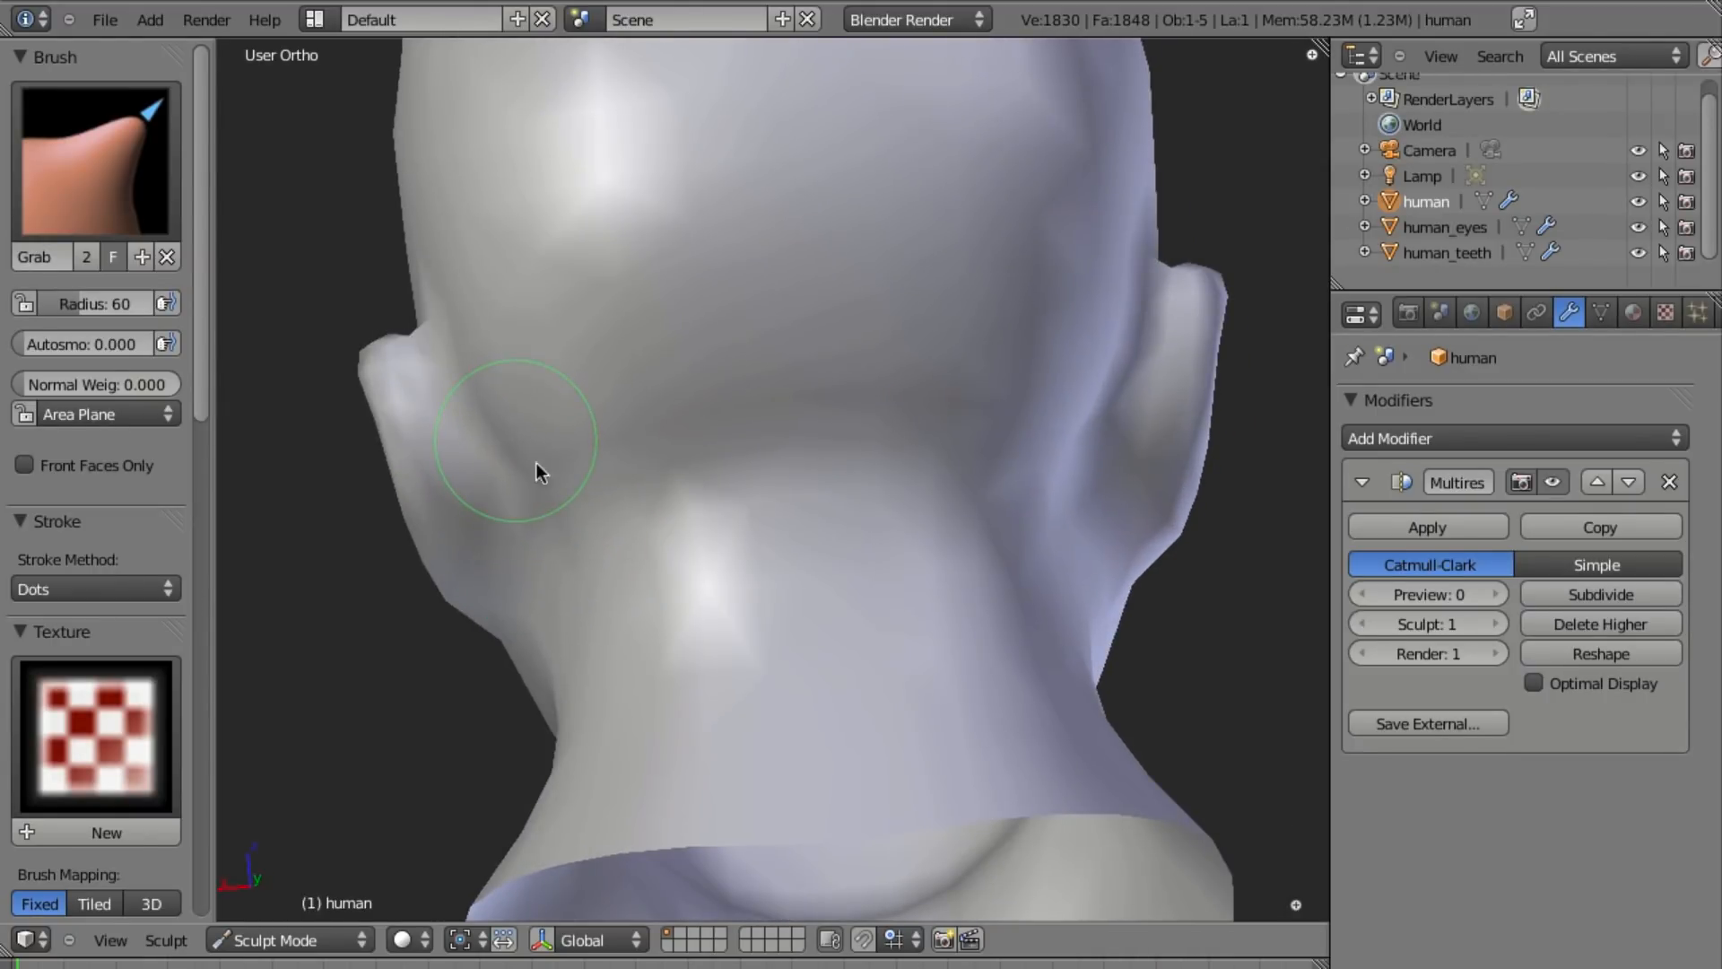
Inspect the ears from the front and side, subdivide the Multiresolution modifier to level 2, and save over the existing file.
scroll(702, 384, "down", 3)
mouse_move(639, 445)
middle_mouse_down()
mouse_move(814, 434)
mouse_move(915, 361)
middle_mouse_up()
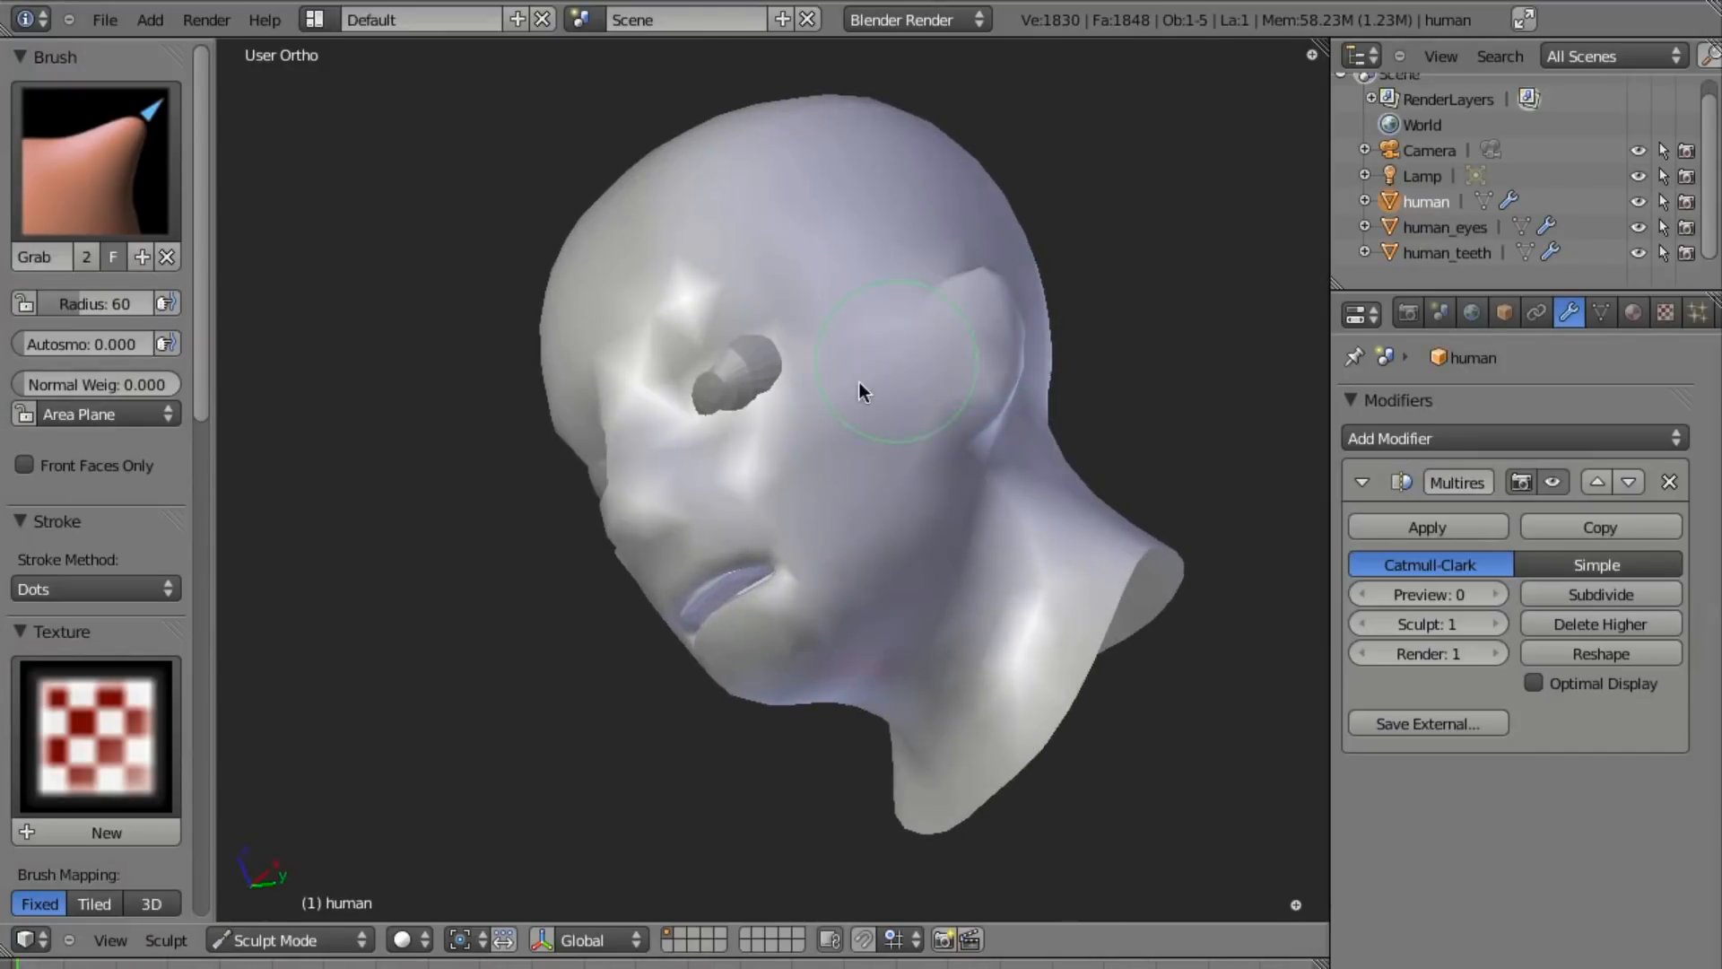
key("KP_1")
scroll(1010, 416, "up", 4)
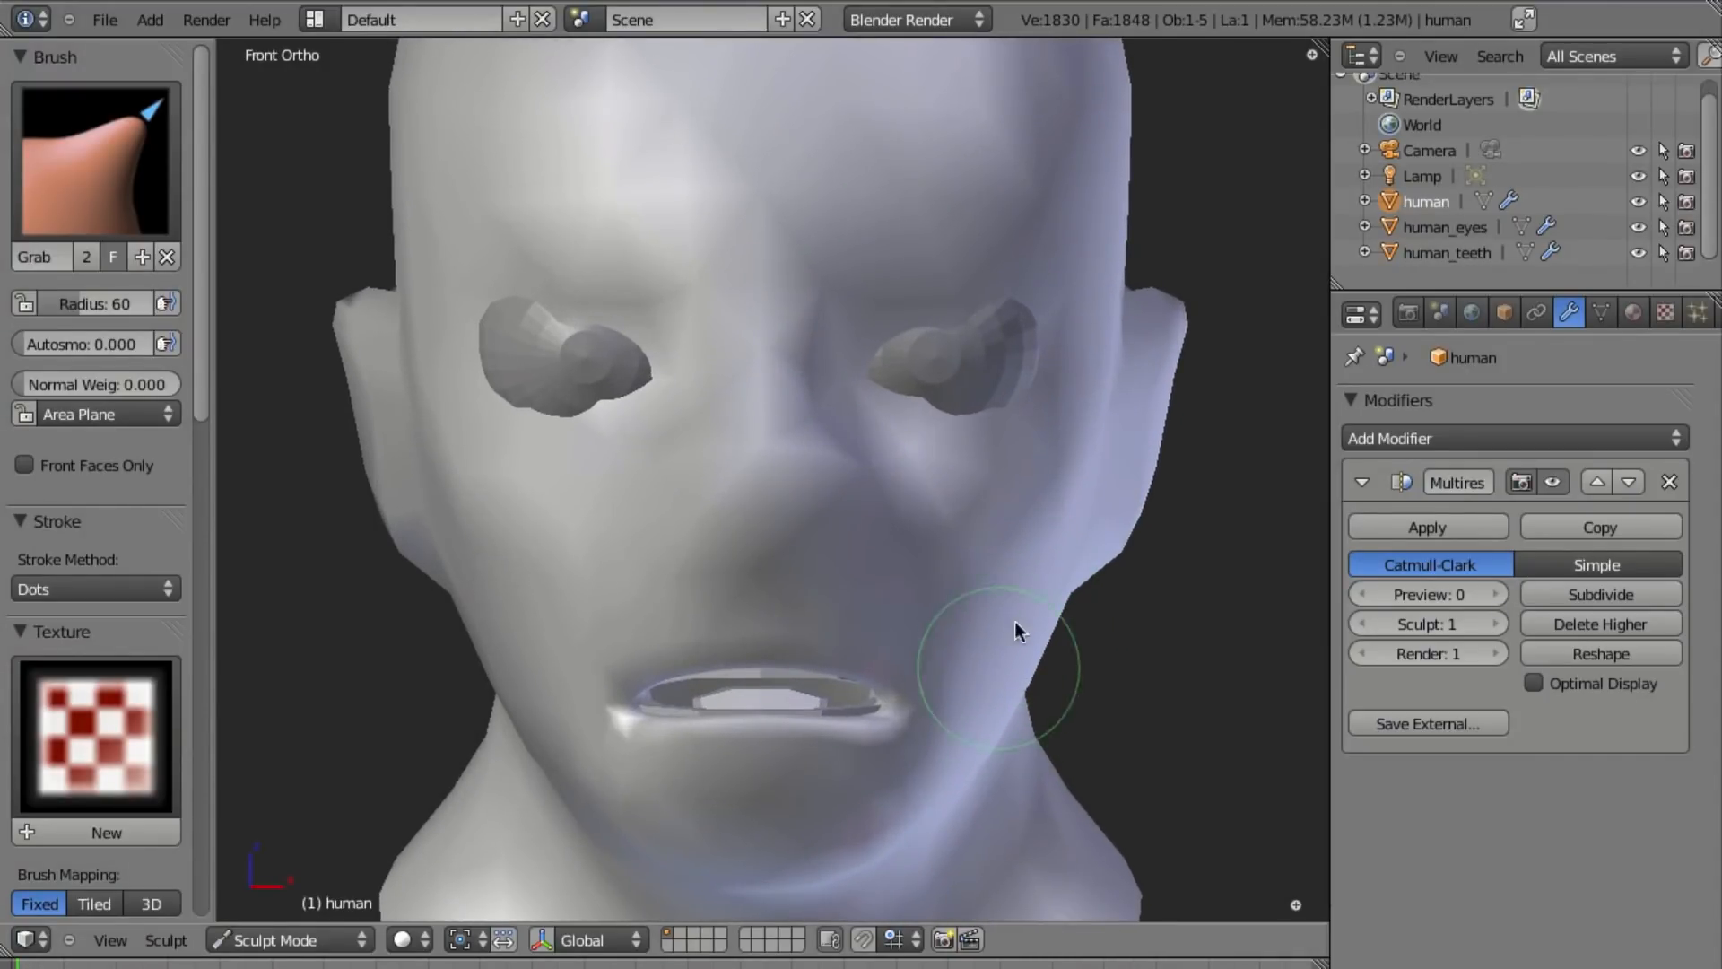
scroll(1032, 534, "down", 3)
mouse_move(1031, 529)
middle_mouse_down()
mouse_move(787, 449)
mouse_move(984, 562)
middle_mouse_up()
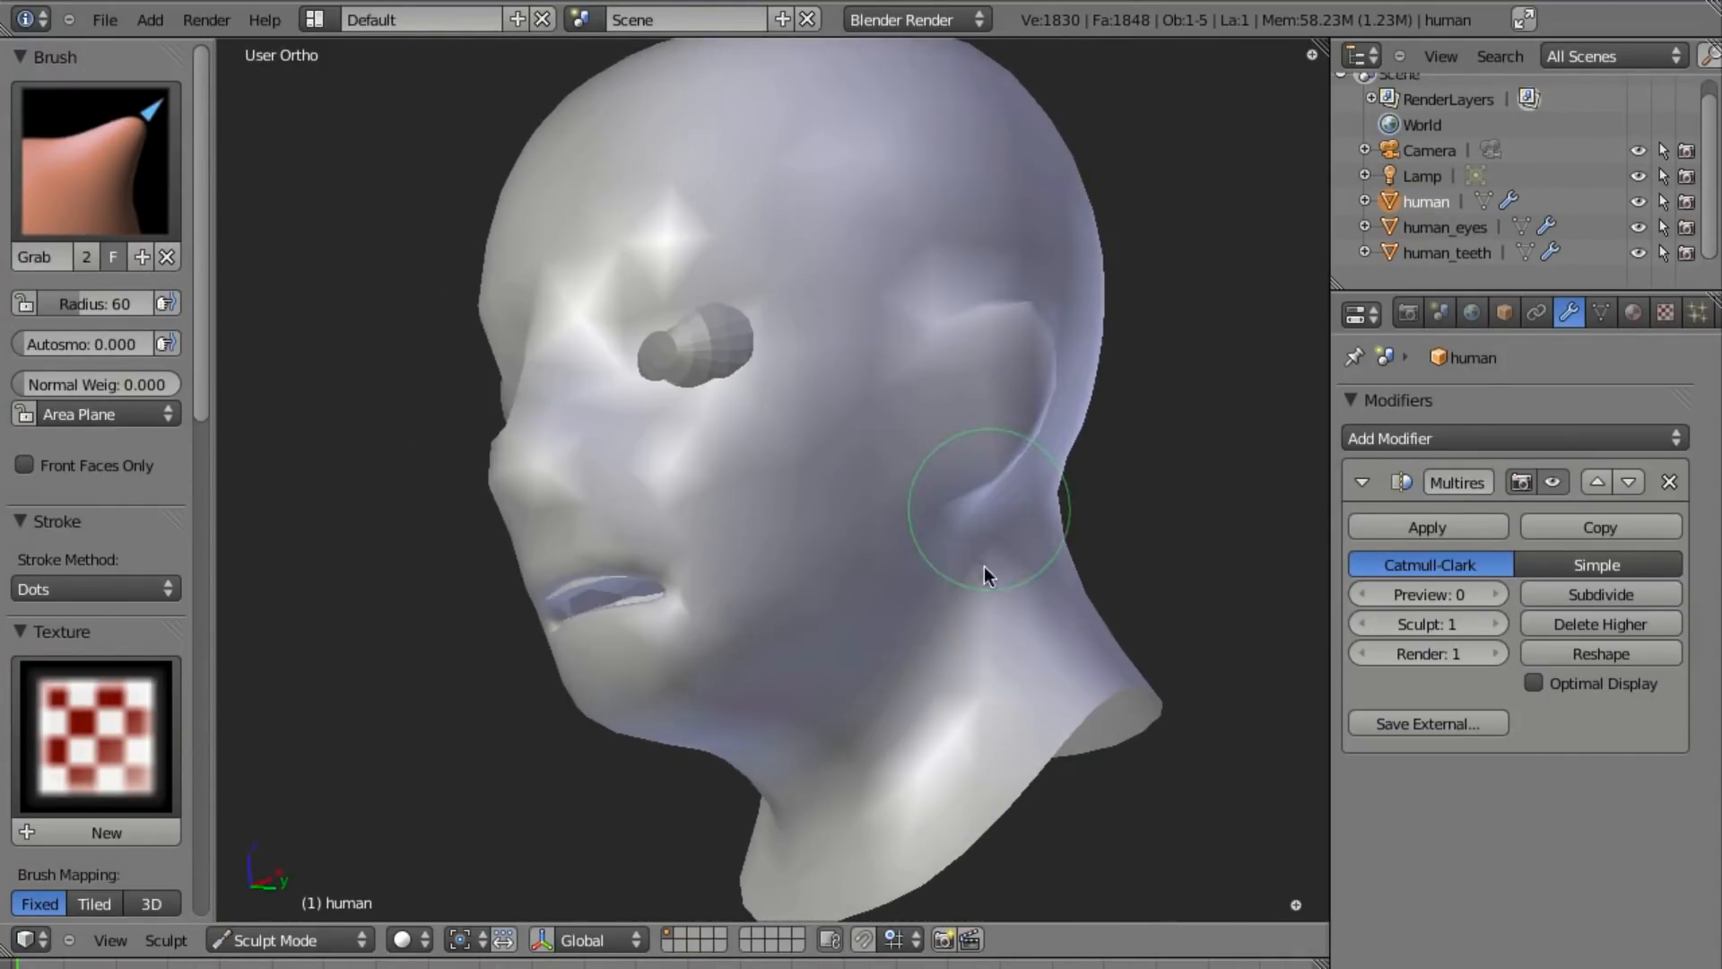
left_click(1560, 595)
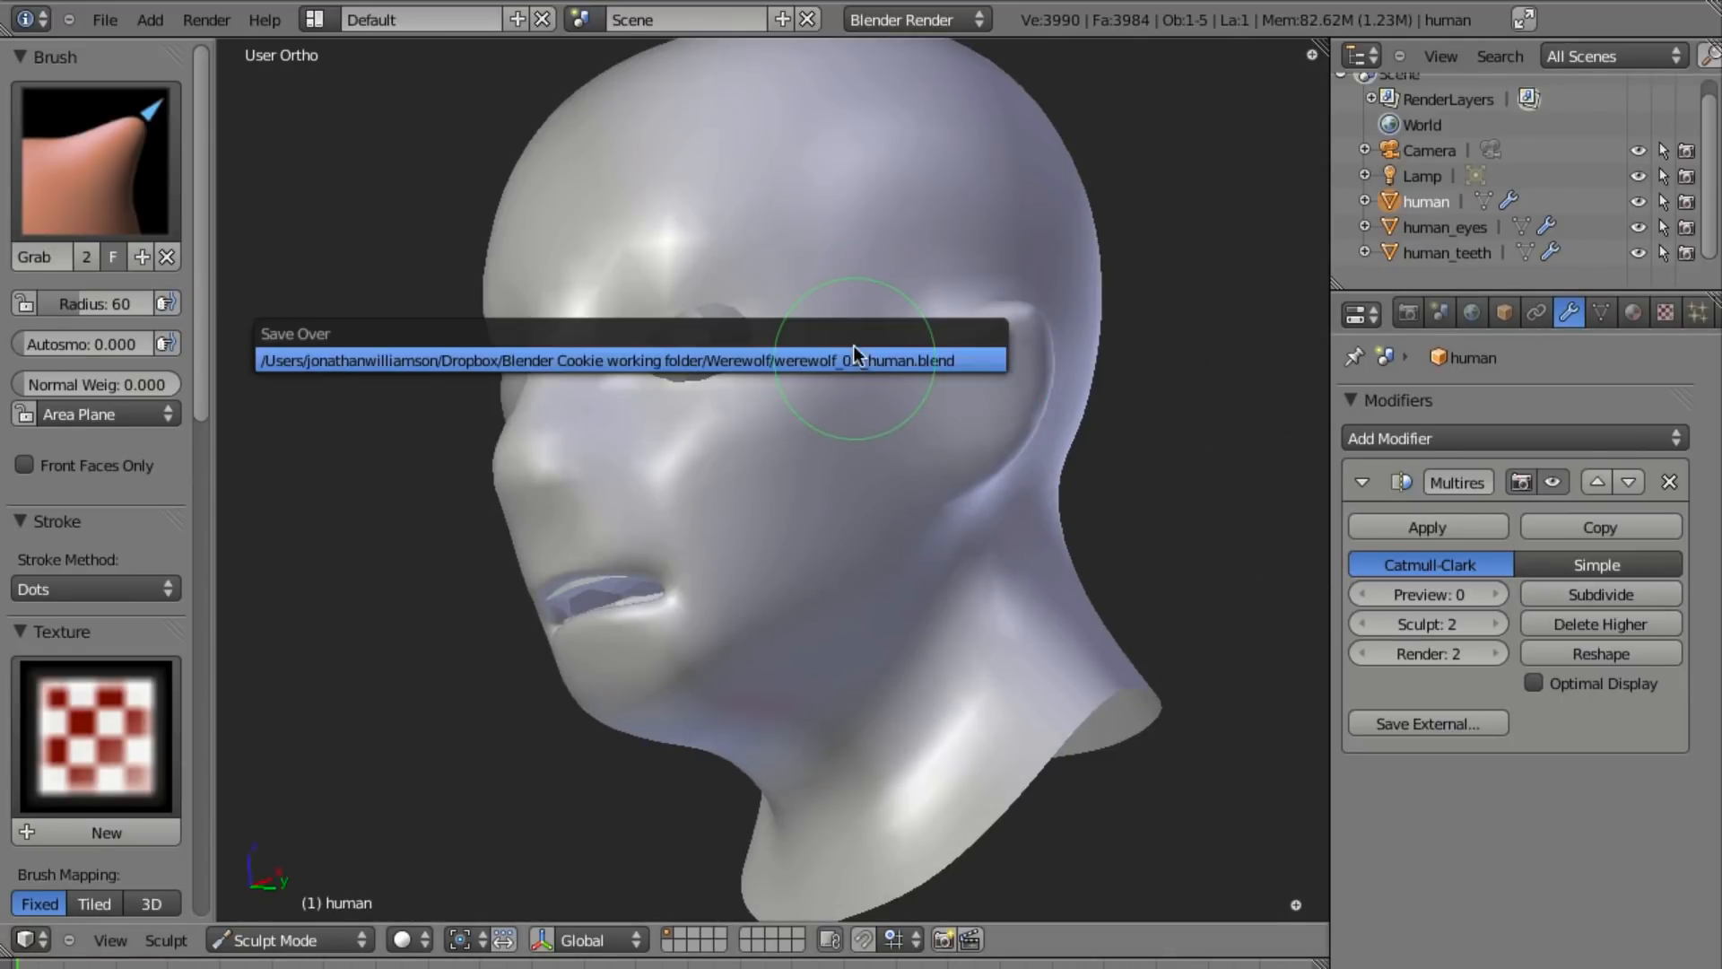
Switch to the Draw brush at radius 52 and shape the nose bridge and sides.
mouse_move(868, 463)
middle_mouse_down()
mouse_move(863, 559)
mouse_move(940, 499)
mouse_move(875, 557)
mouse_move(845, 654)
mouse_move(819, 473)
middle_mouse_up()
scroll(875, 557, "up", 3)
key("d")
mouse_move(798, 351)
left_mouse_down()
mouse_move(772, 454)
mouse_move(681, 466)
mouse_move(771, 264)
left_mouse_up()
middle_click_drag(771, 264, 616, 497)
mouse_move(624, 362)
left_mouse_down()
mouse_move(615, 509)
mouse_move(493, 470)
mouse_move(468, 491)
mouse_move(557, 577)
left_mouse_up()
middle_click_drag(557, 578, 692, 397)
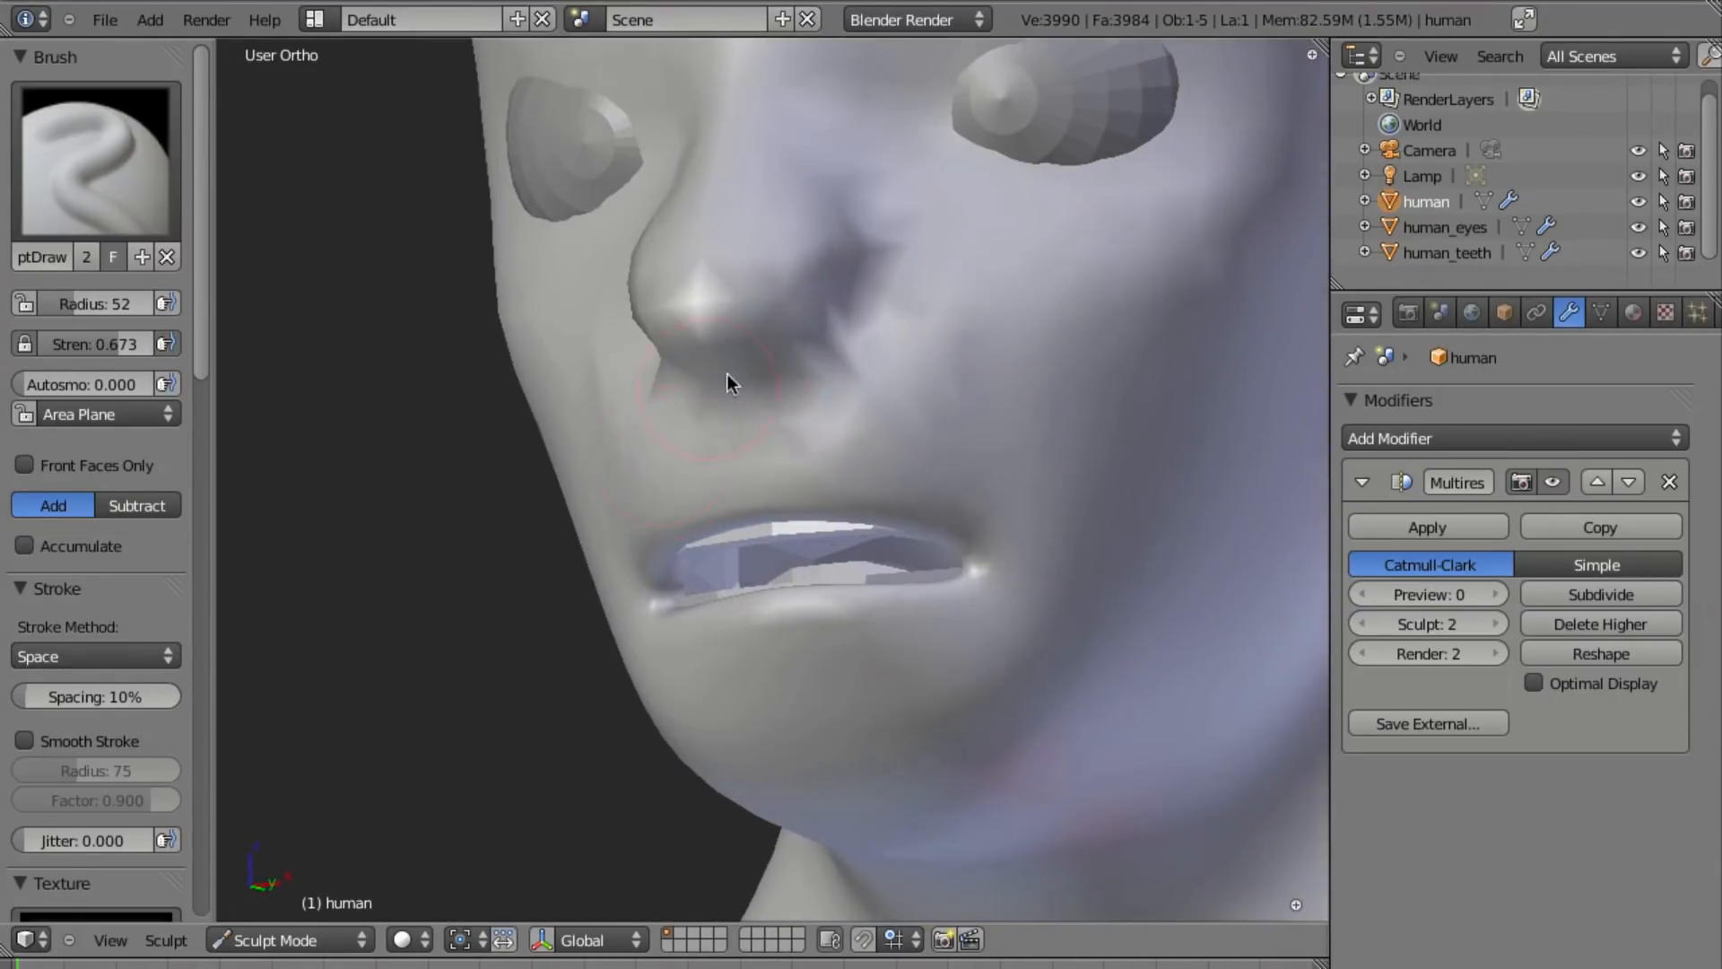
Build up the cheek beside the nose, smooth the transition, and fill out the underside of the nose.
mouse_move(706, 307)
left_mouse_down()
mouse_move(788, 296)
mouse_move(936, 363)
left_mouse_up()
middle_click_drag(935, 361, 707, 448)
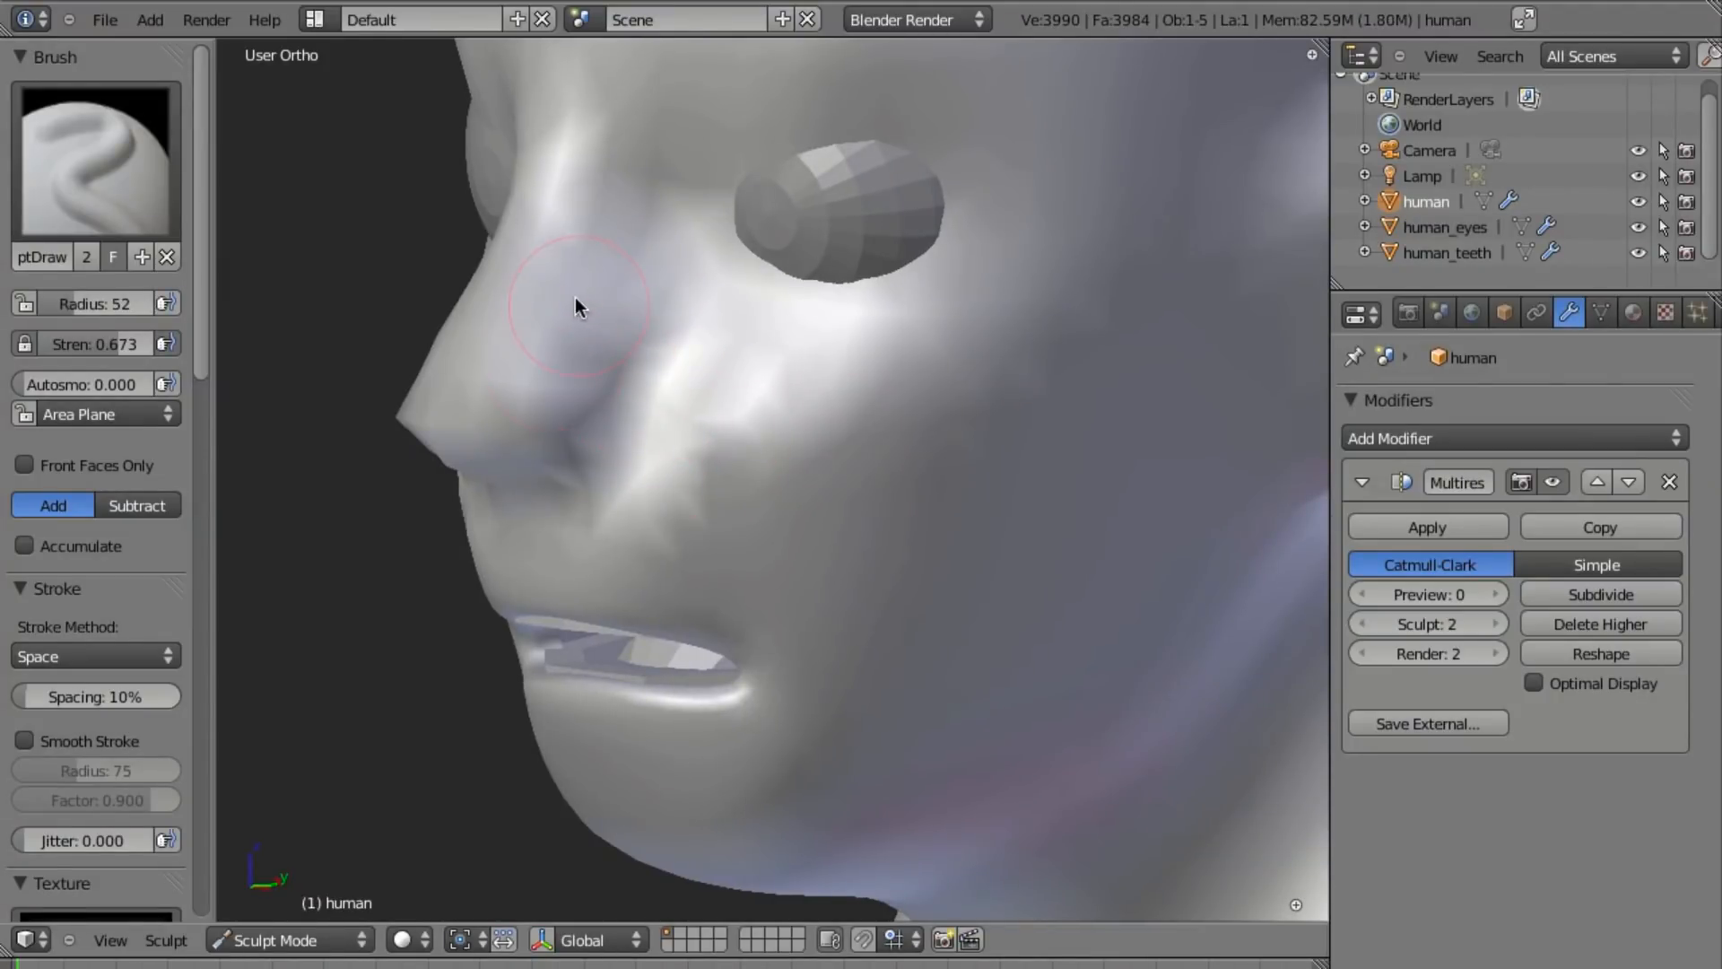
left_click_drag(597, 460, 408, 487, "shift")
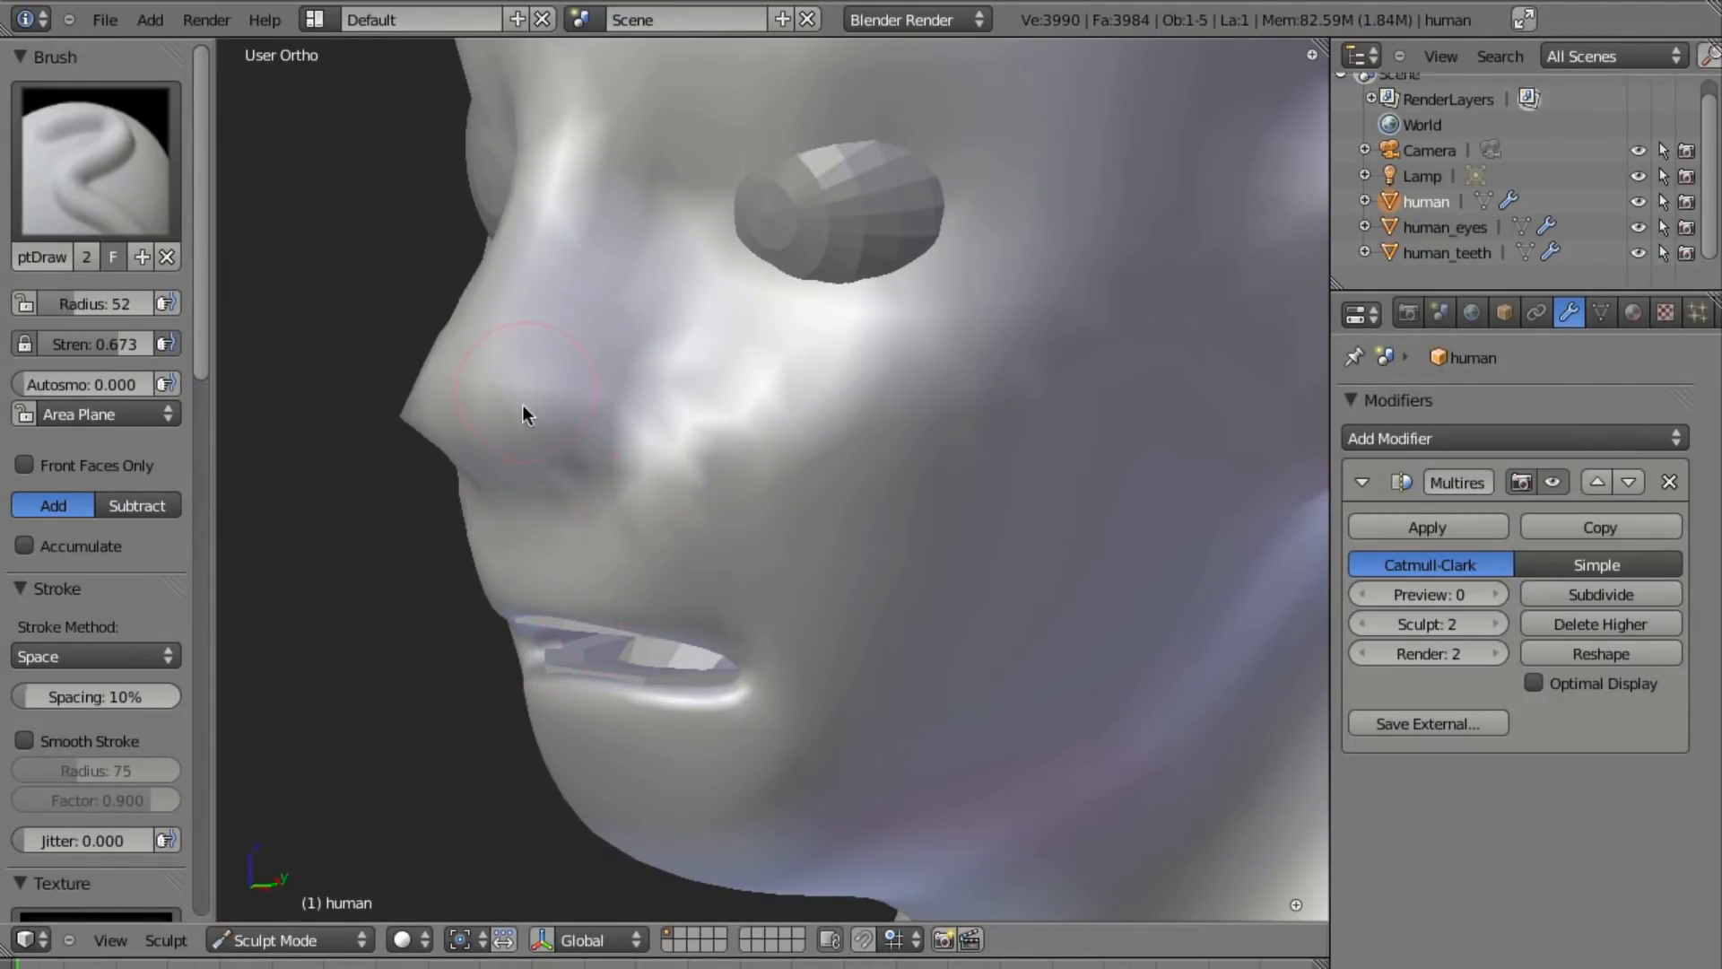
middle_click_drag(696, 530, 692, 293)
mouse_move(617, 282)
left_mouse_down()
mouse_move(727, 300)
mouse_move(729, 334)
left_mouse_up()
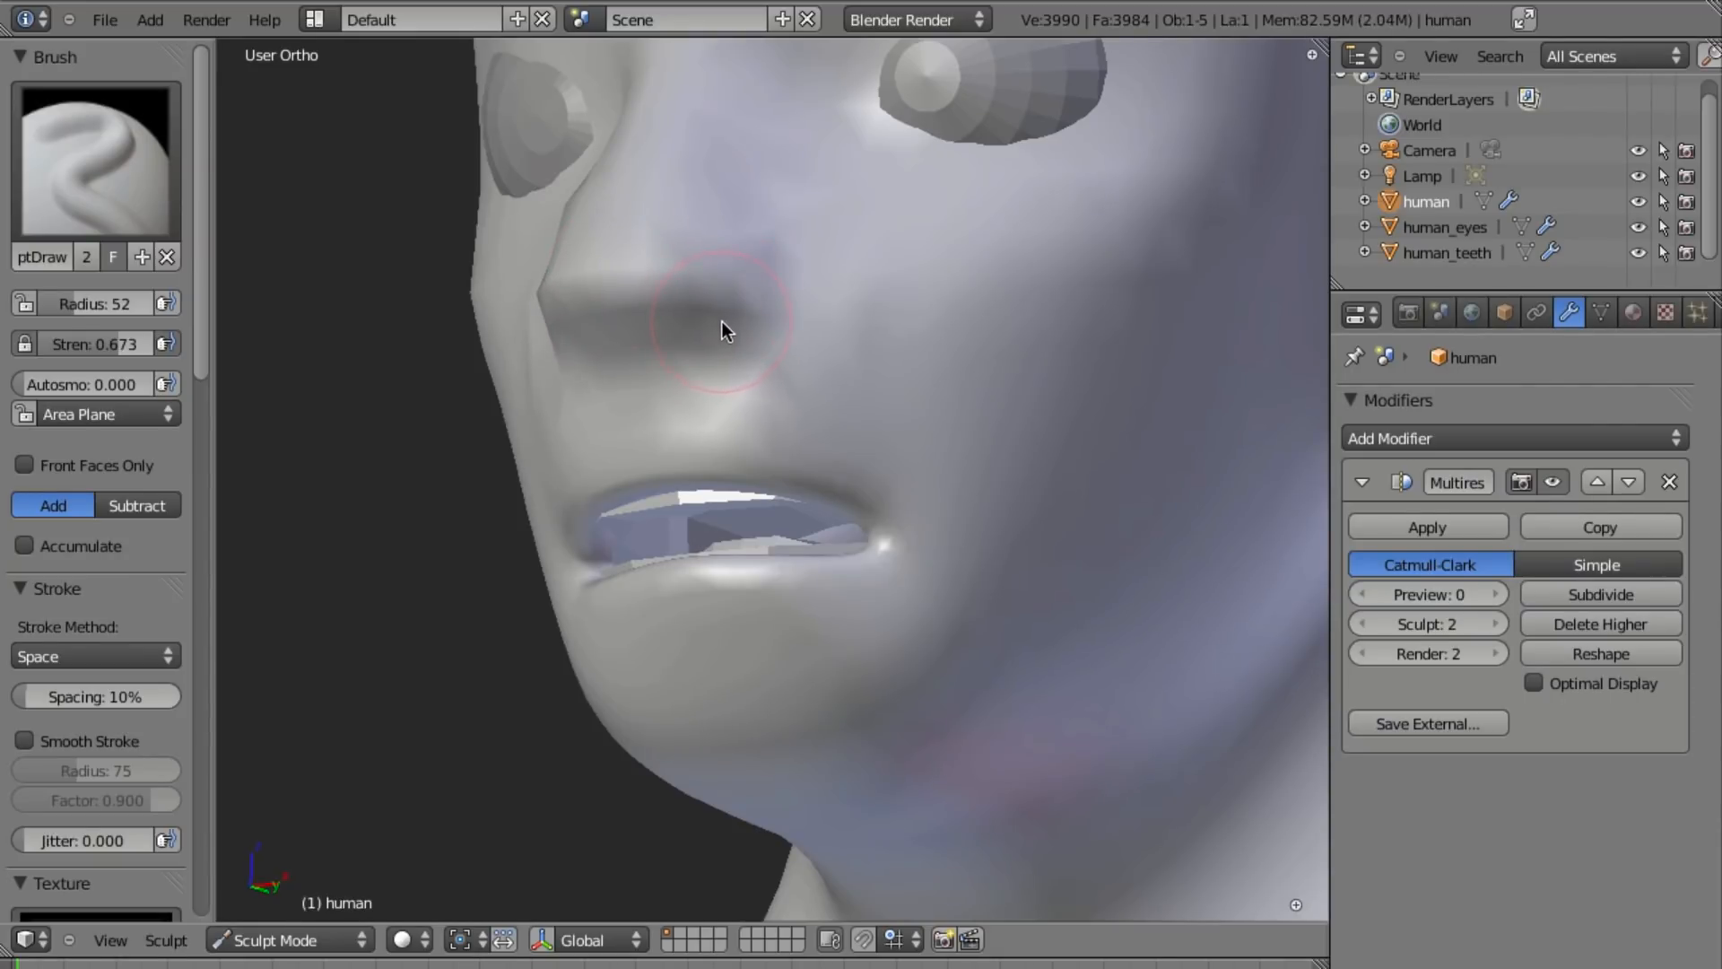
Set the Smooth brush's strength to 0.467 and return to the SculptDraw brush.
key("s")
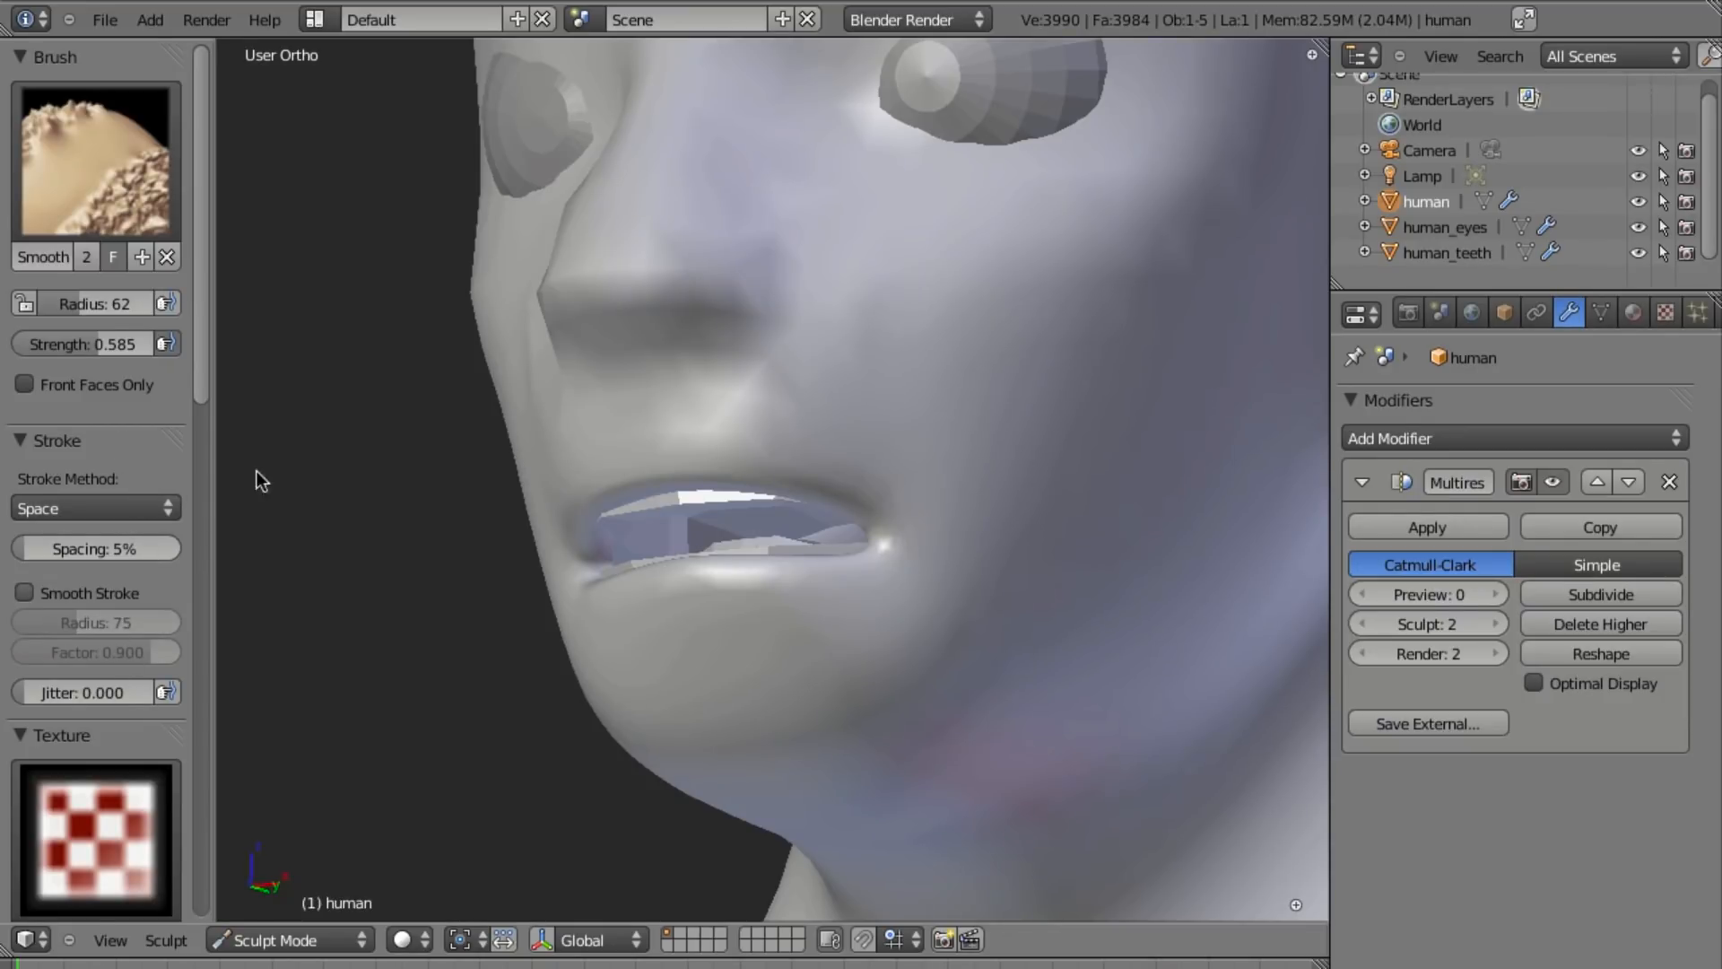
left_click_drag(198, 343, 202, 281)
mouse_move(825, 423)
middle_mouse_down()
mouse_move(685, 473)
mouse_move(765, 603)
mouse_move(930, 473)
mouse_move(803, 410)
middle_mouse_up()
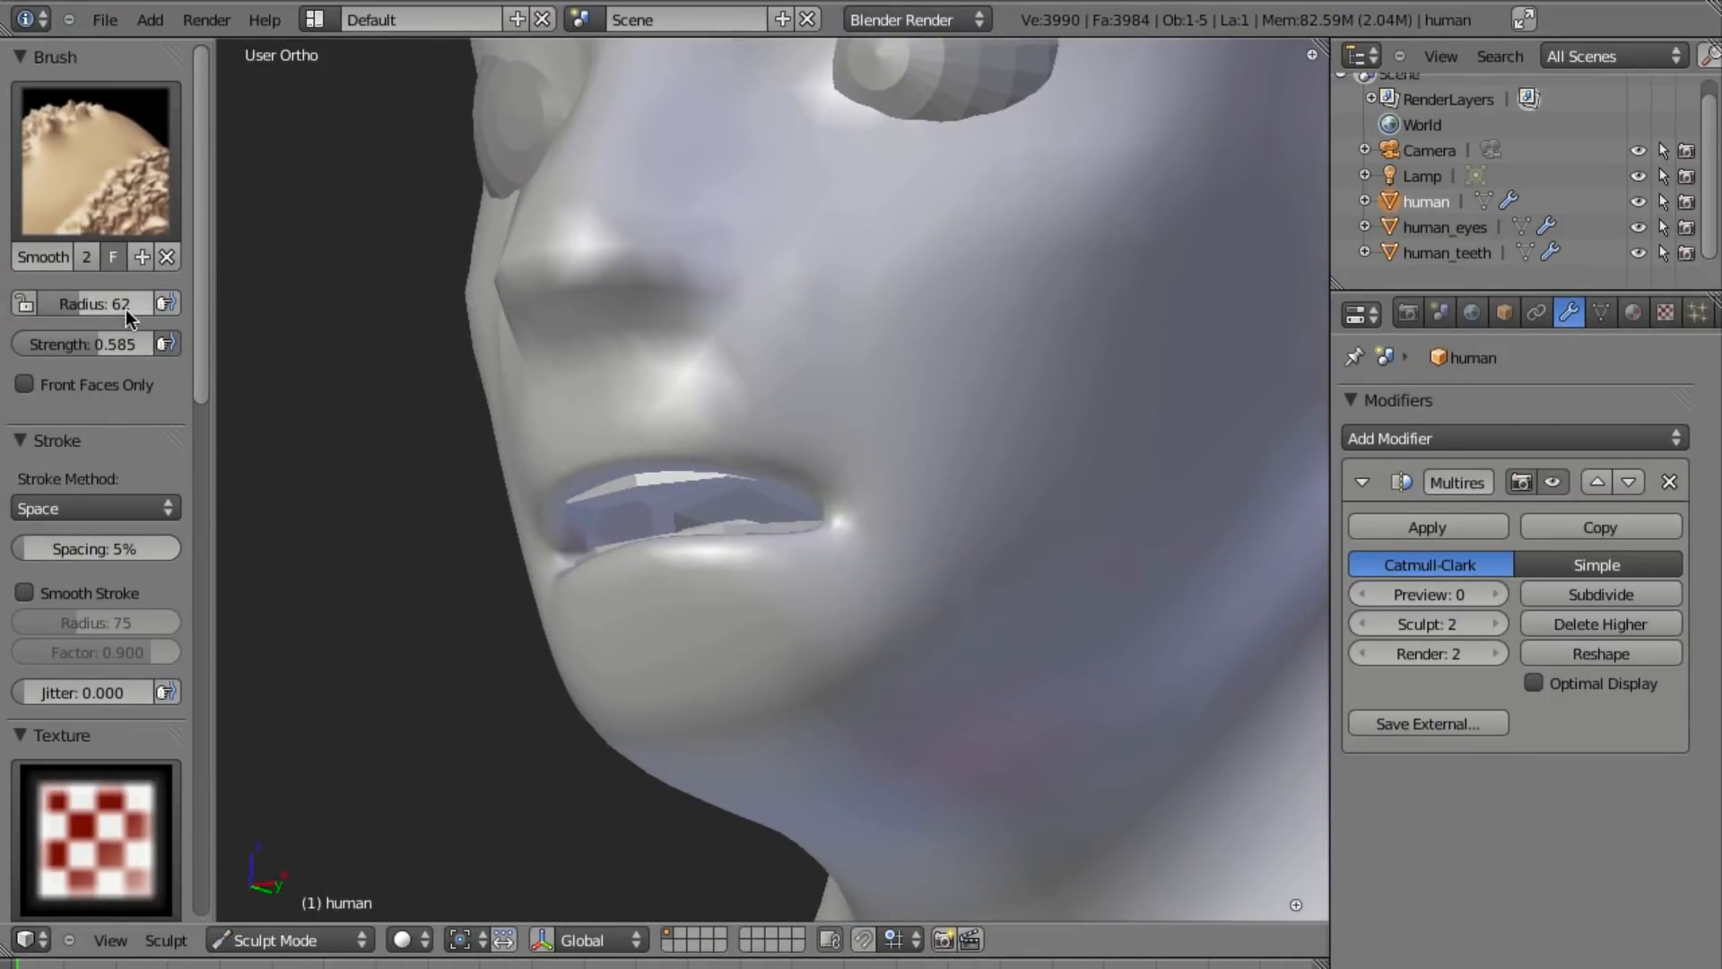
left_click_drag(133, 338, 115, 343)
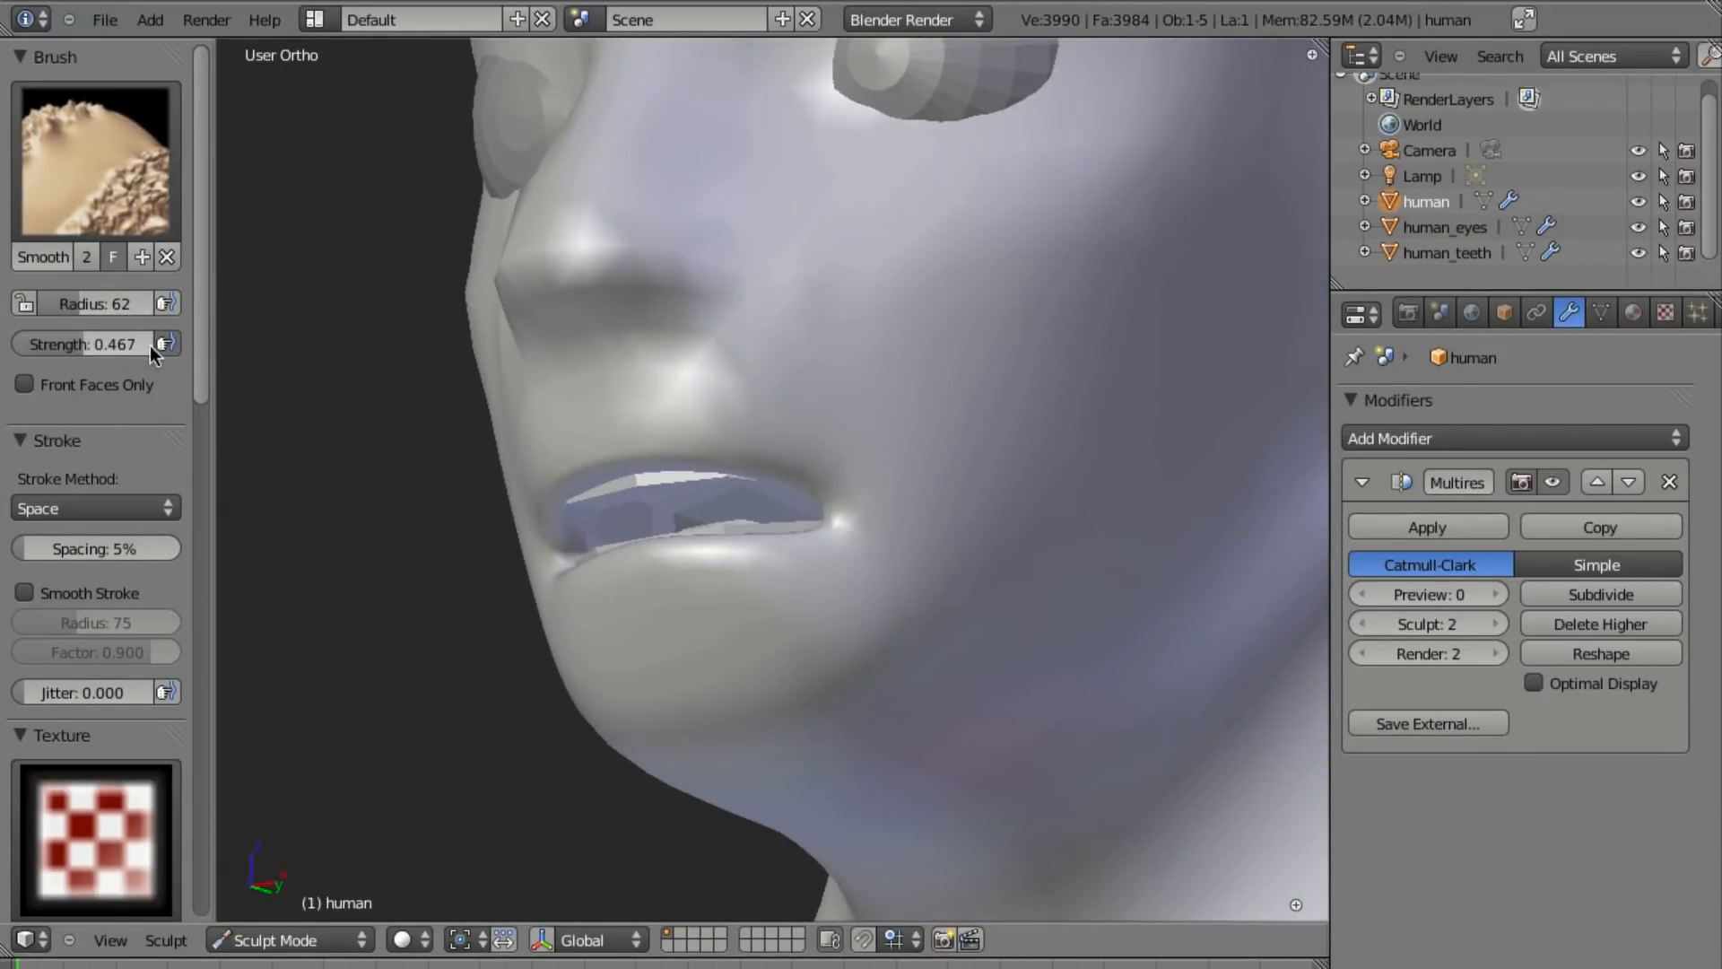
left_click(104, 186)
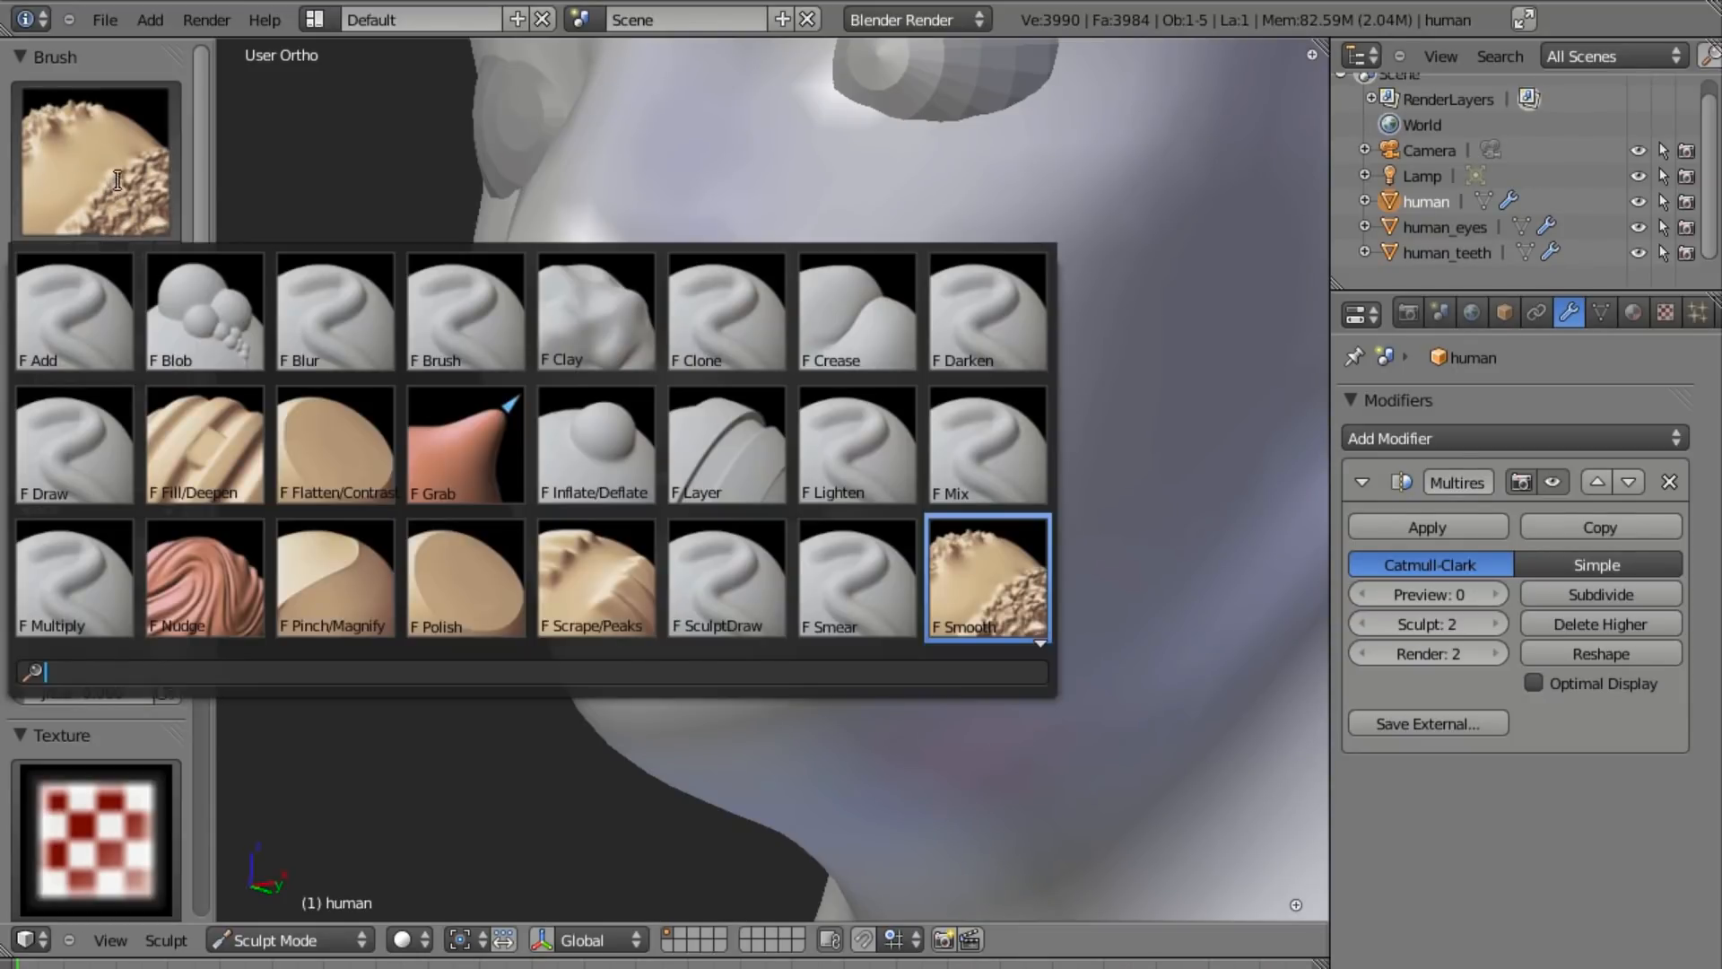
left_click(816, 578)
Build up the cheeks and the folds running from the nose past the mouth corners with the Draw brush.
middle_click_drag(866, 385, 631, 489)
scroll(951, 505, "down", 3)
mouse_move(630, 489)
left_mouse_down()
mouse_move(692, 530)
mouse_move(584, 684)
mouse_move(684, 577)
mouse_move(590, 673)
left_mouse_up()
middle_click_drag(578, 658, 724, 694)
mouse_move(751, 712)
left_mouse_down()
mouse_move(880, 709)
mouse_move(899, 626)
mouse_move(934, 692)
mouse_move(864, 634)
mouse_move(865, 596)
mouse_move(826, 769)
mouse_move(915, 601)
mouse_move(869, 700)
left_mouse_up()
mouse_move(869, 700)
middle_mouse_down()
mouse_move(816, 795)
mouse_move(960, 731)
mouse_move(911, 560)
mouse_move(1017, 402)
mouse_move(896, 379)
mouse_move(816, 444)
middle_mouse_up()
mouse_move(781, 502)
left_mouse_down()
mouse_move(876, 470)
mouse_move(877, 449)
mouse_move(980, 444)
left_mouse_up()
mouse_move(798, 495)
middle_mouse_down()
mouse_move(711, 481)
mouse_move(945, 458)
mouse_move(1049, 422)
mouse_move(933, 434)
mouse_move(1085, 353)
mouse_move(972, 438)
mouse_move(811, 514)
mouse_move(816, 587)
mouse_move(712, 448)
middle_mouse_up()
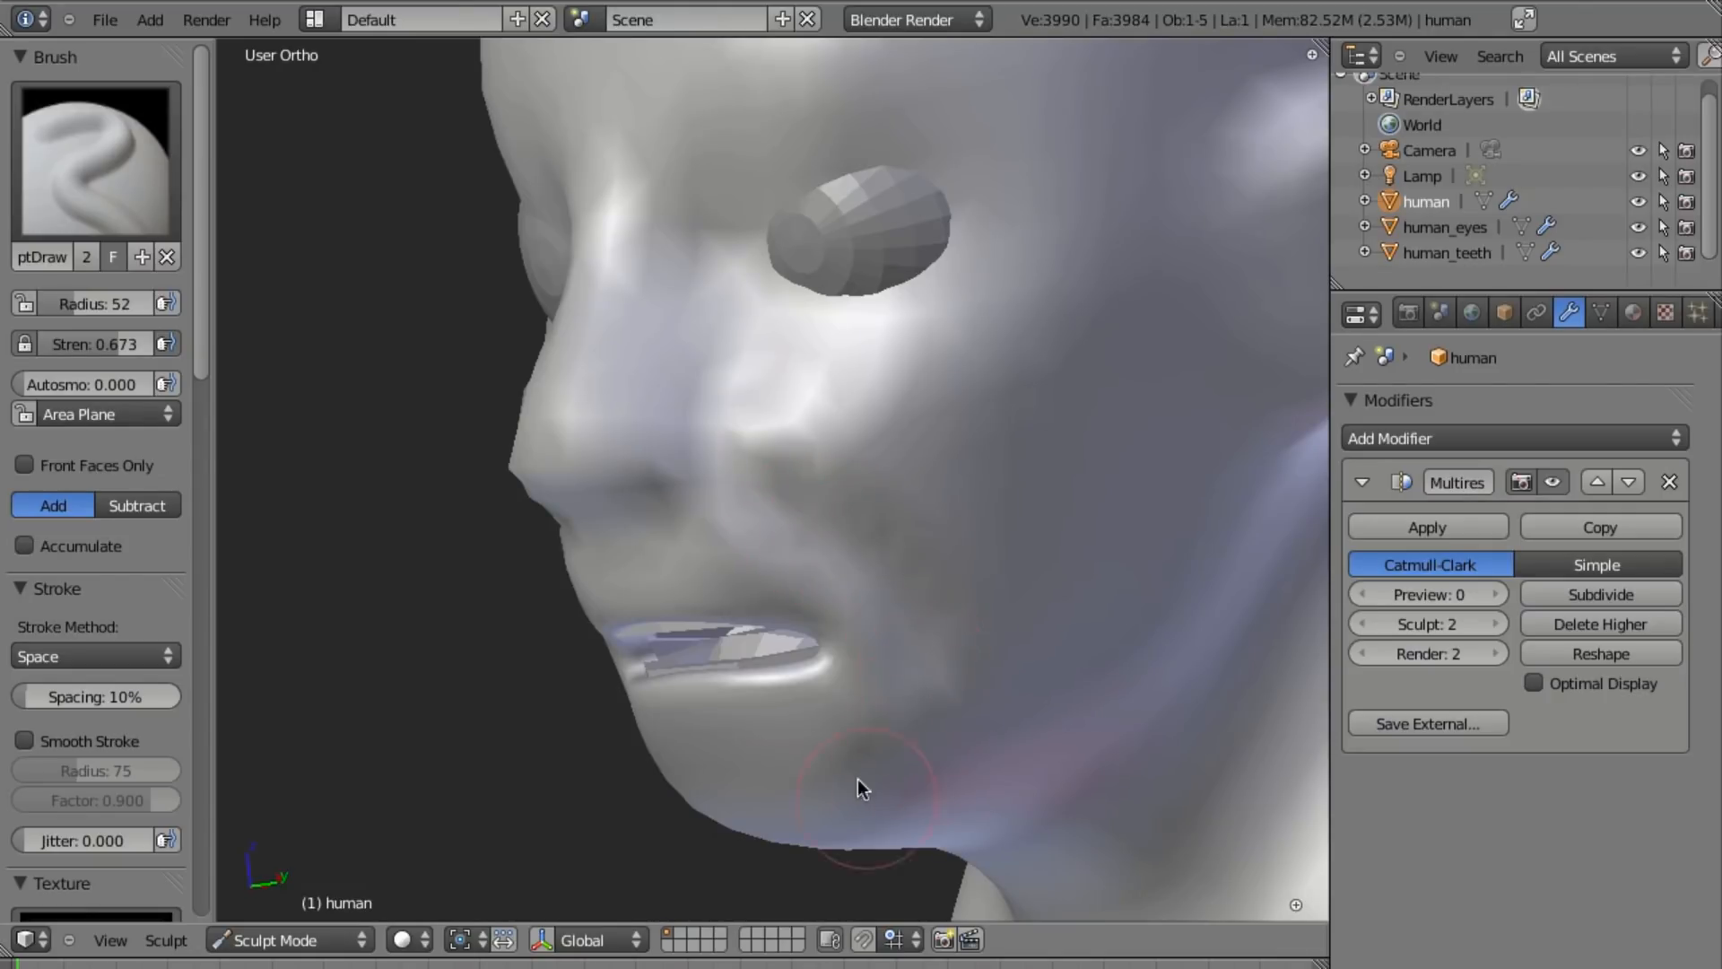
Enlarge the Draw brush to radius 77, build up the brow ridges and under-eye areas, and save over the existing file.
mouse_move(775, 750)
middle_mouse_down()
mouse_move(791, 568)
mouse_move(1010, 581)
mouse_move(891, 606)
mouse_move(834, 536)
middle_mouse_up()
key("f")
left_click(974, 588)
scroll(834, 537, "down", 5)
middle_click_drag(880, 465, 926, 484)
scroll(992, 449, "up", 5)
scroll(992, 449, "down", 5)
middle_click_drag(876, 596, 876, 327)
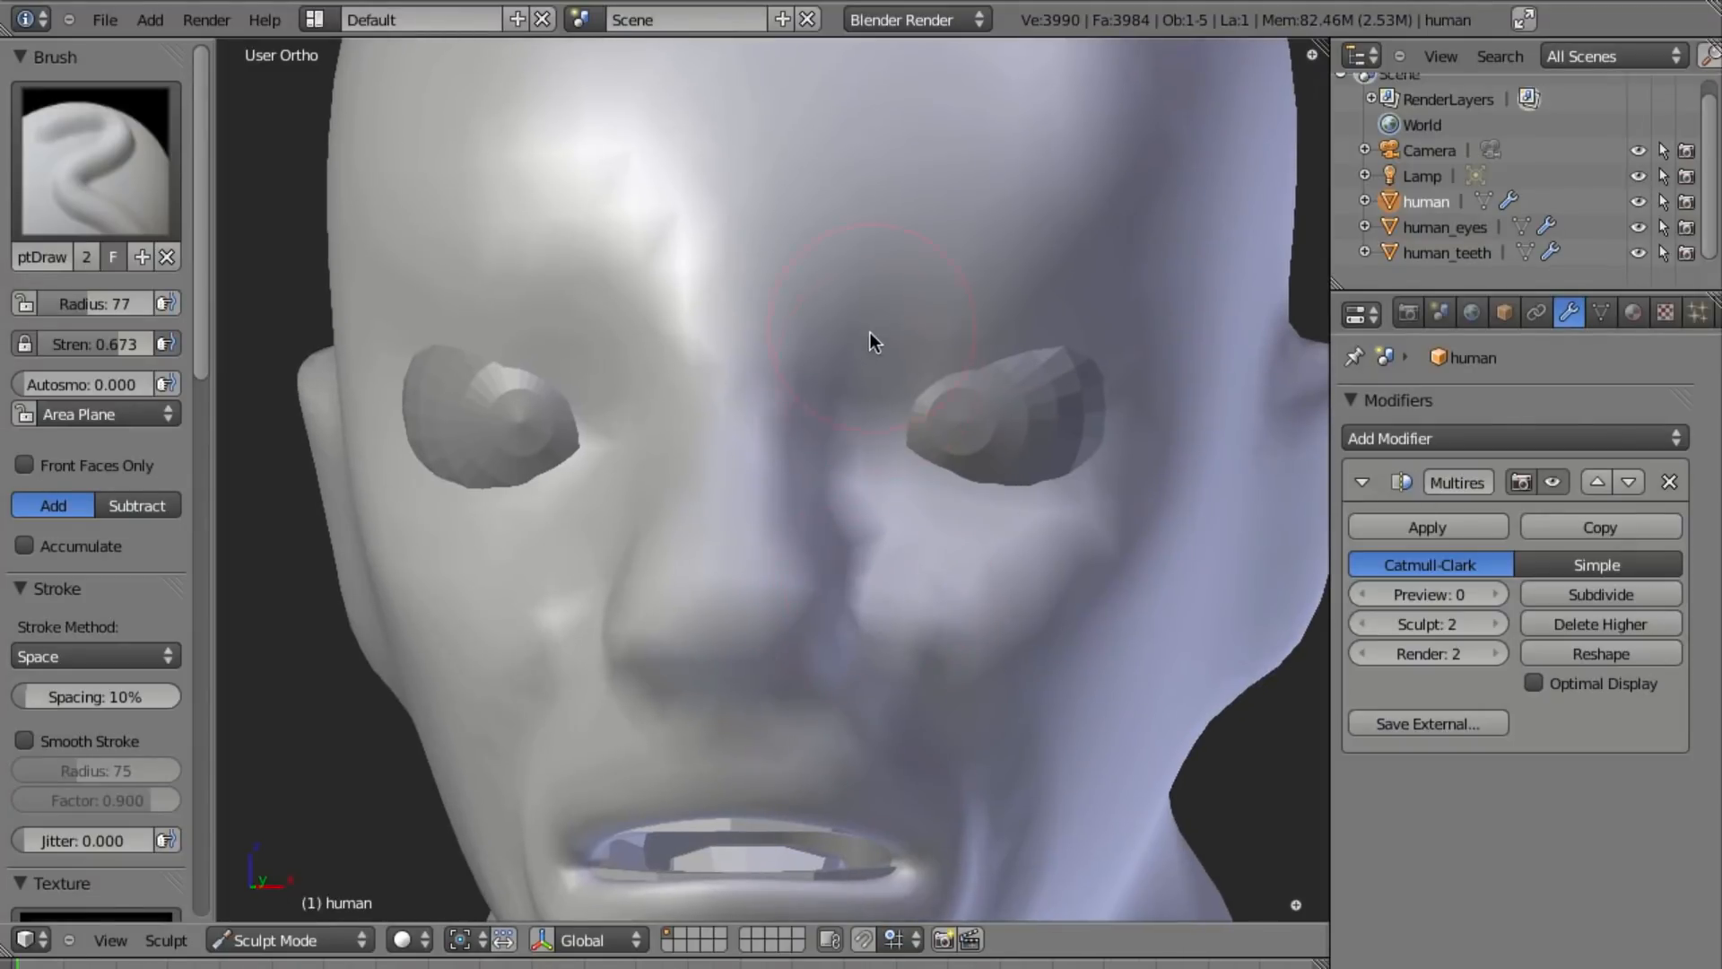
mouse_move(892, 368)
left_mouse_down()
mouse_move(1030, 319)
mouse_move(1080, 349)
mouse_move(1122, 299)
left_mouse_up()
mouse_move(877, 453)
left_mouse_down()
mouse_move(972, 518)
mouse_move(1128, 439)
mouse_move(1141, 450)
left_mouse_up()
mouse_move(1025, 574)
middle_mouse_down()
mouse_move(915, 615)
mouse_move(888, 503)
mouse_move(780, 515)
mouse_move(999, 499)
middle_mouse_up()
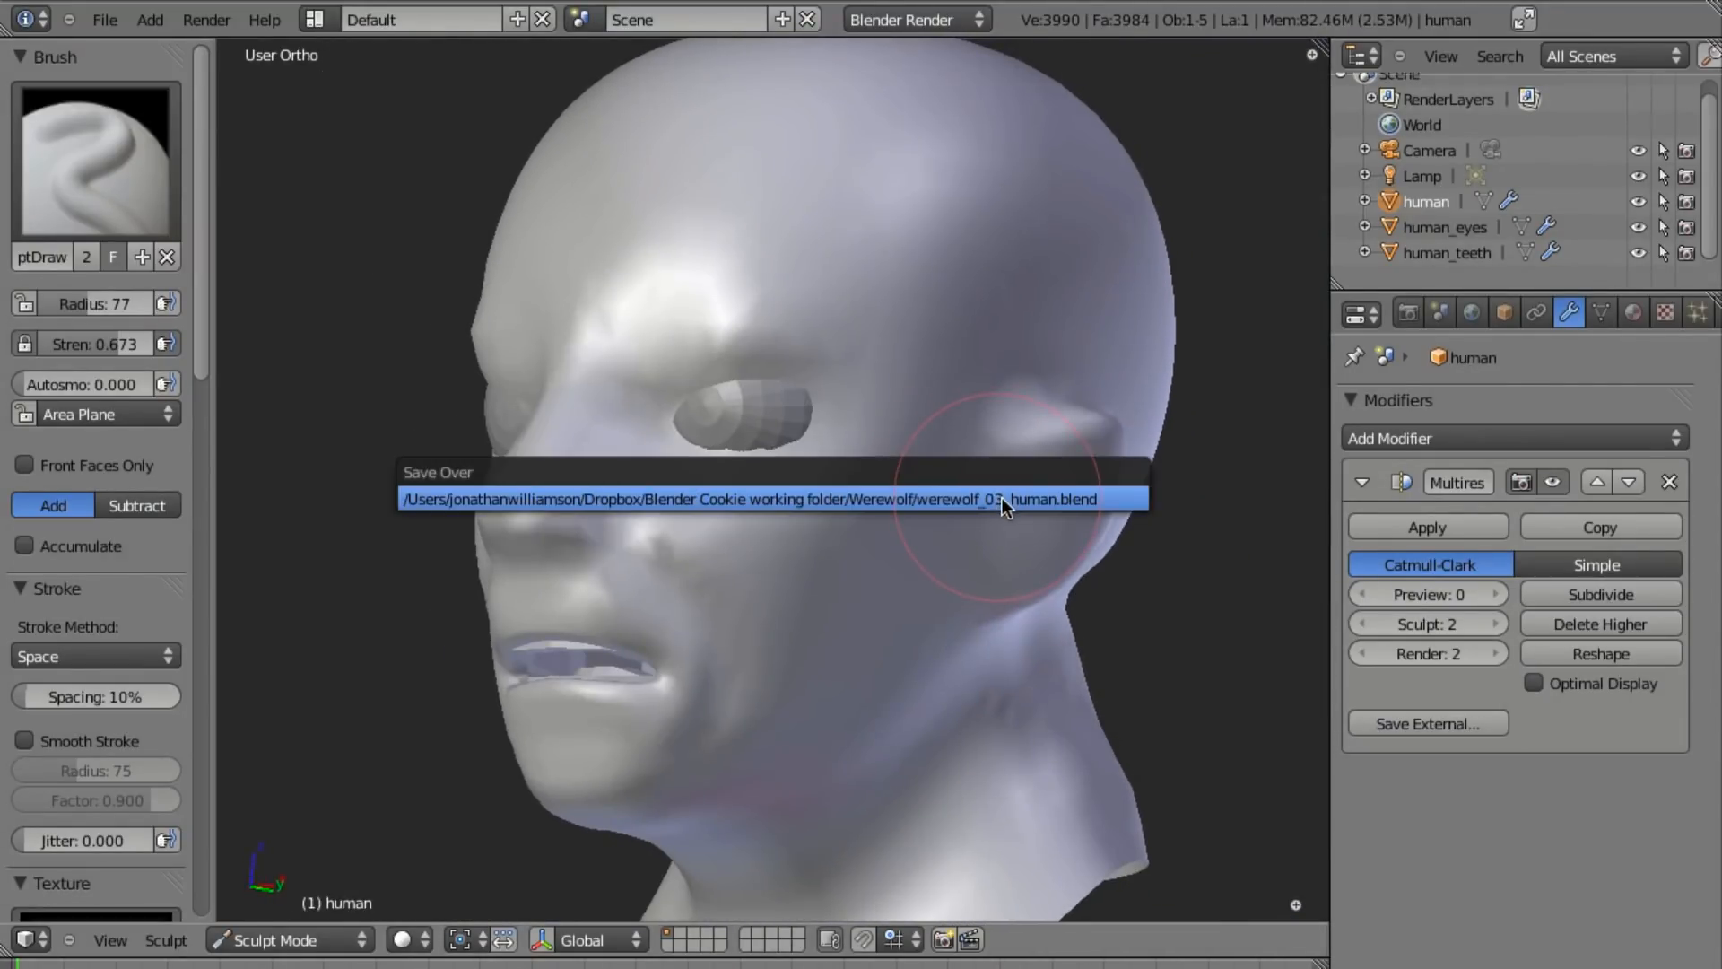
Add volume at the corners of the mouth with the Draw brush at radius 77.
mouse_move(959, 619)
middle_mouse_down()
mouse_move(1056, 569)
mouse_move(849, 561)
mouse_move(753, 638)
mouse_move(776, 717)
mouse_move(852, 699)
mouse_move(981, 527)
mouse_move(913, 585)
middle_mouse_up()
scroll(913, 585, "up", 4)
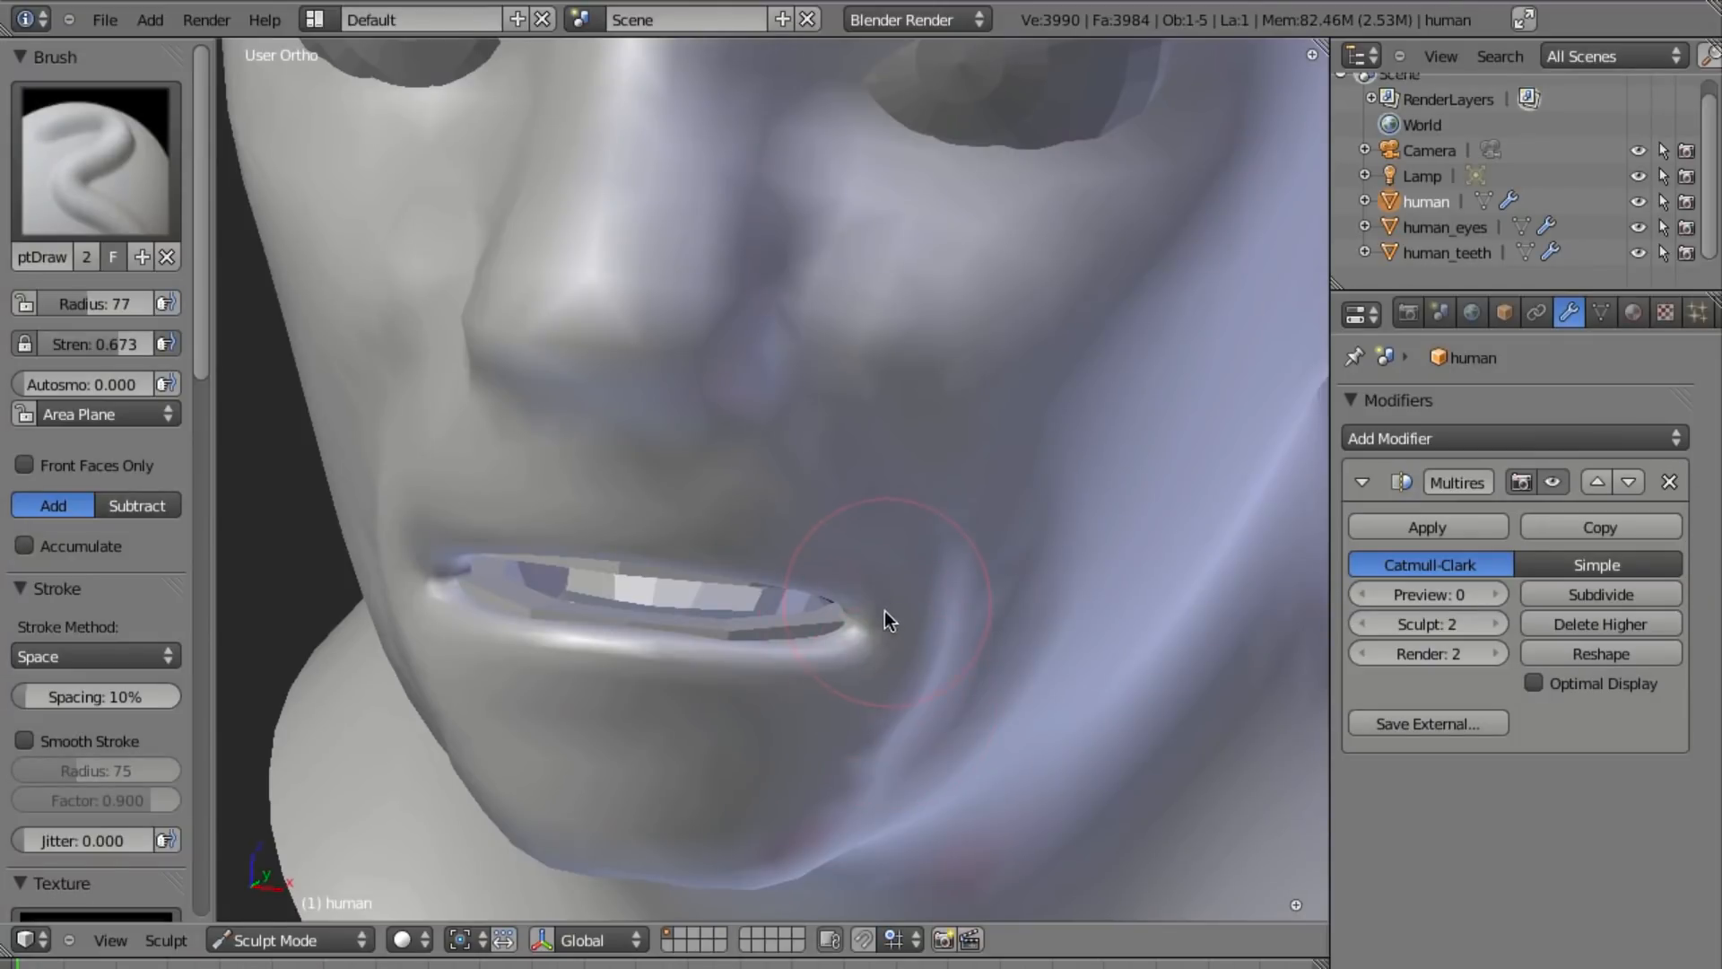
left_click_drag(879, 600, 863, 642)
mouse_move(937, 574)
middle_mouse_down()
mouse_move(683, 551)
mouse_move(996, 561)
mouse_move(918, 562)
mouse_move(1256, 485)
middle_mouse_up()
Subdivide the Multiresolution modifier to level 3 and save over the existing file.
left_click(1571, 596)
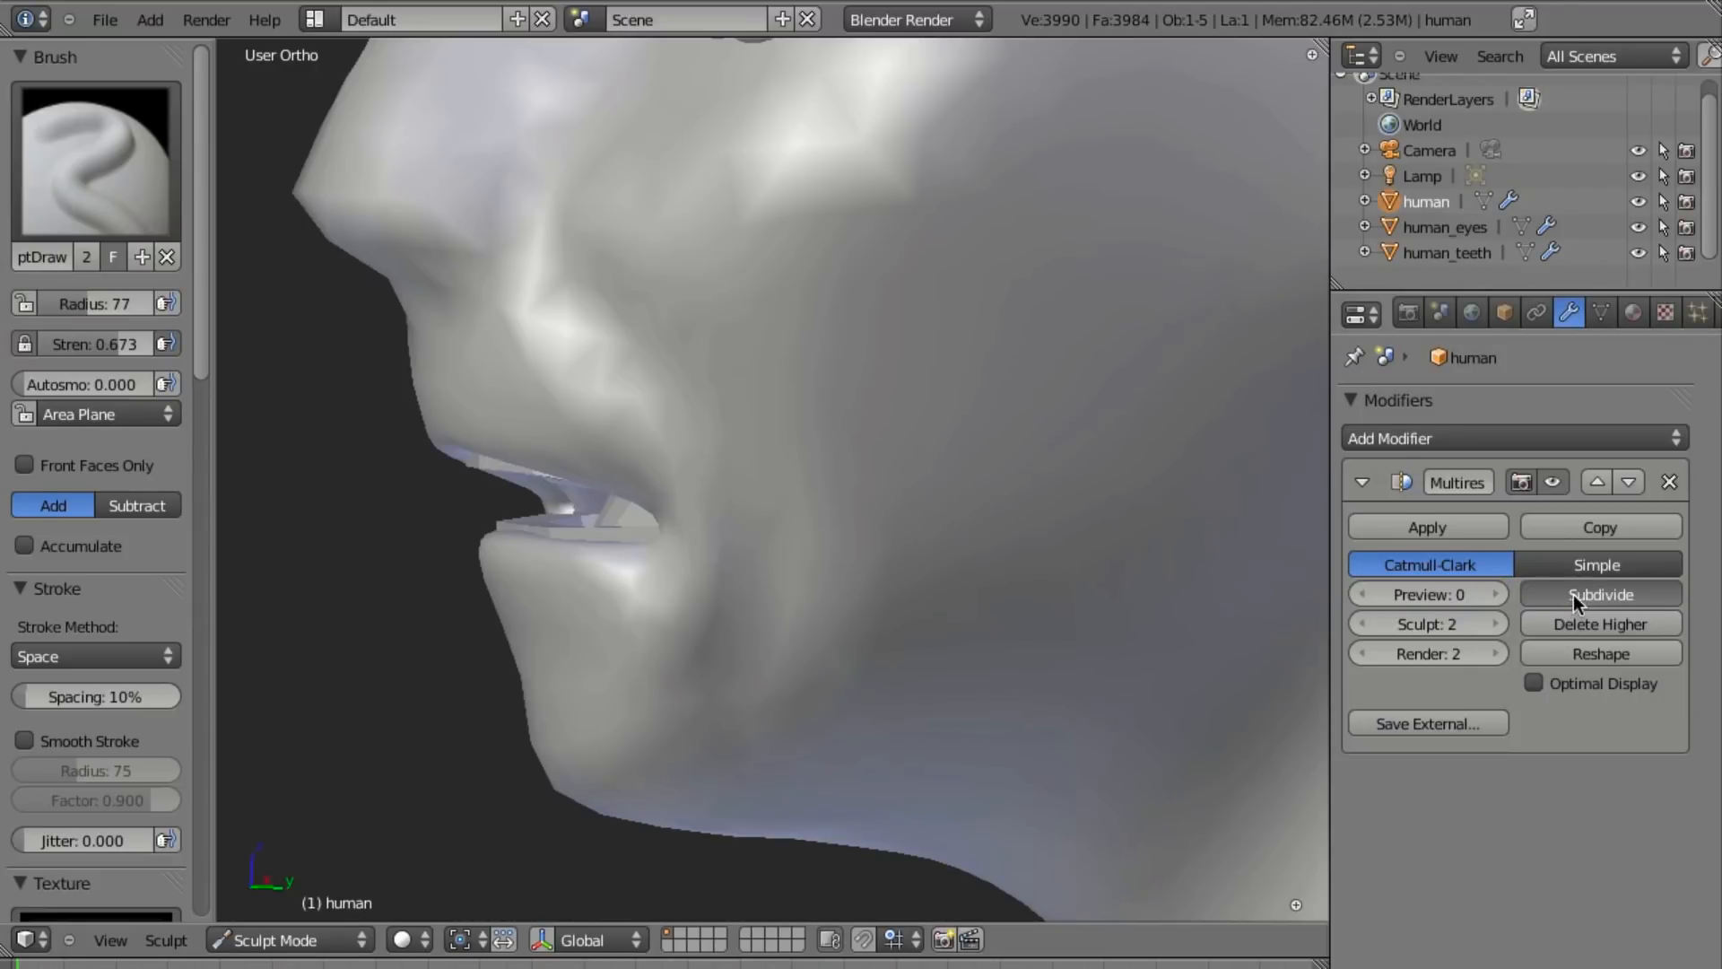
key("ctrl+s")
left_click(888, 582)
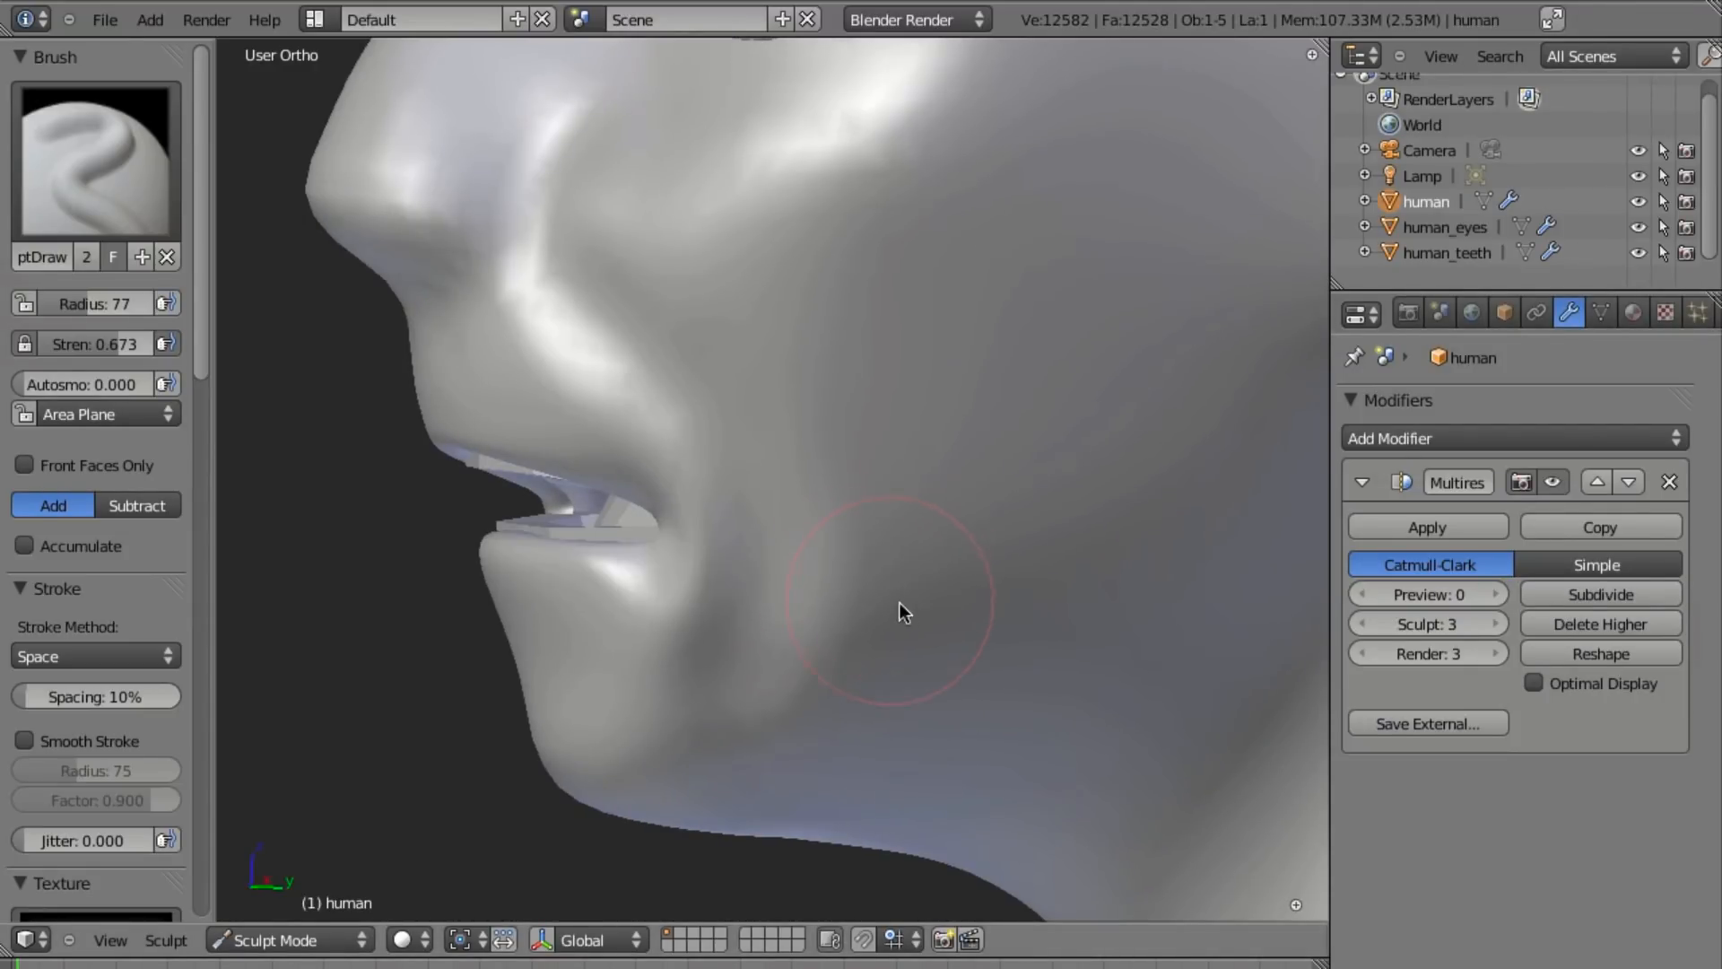
Switch to the Clay brush at radius 42 and collapse its Stroke settings.
key("c")
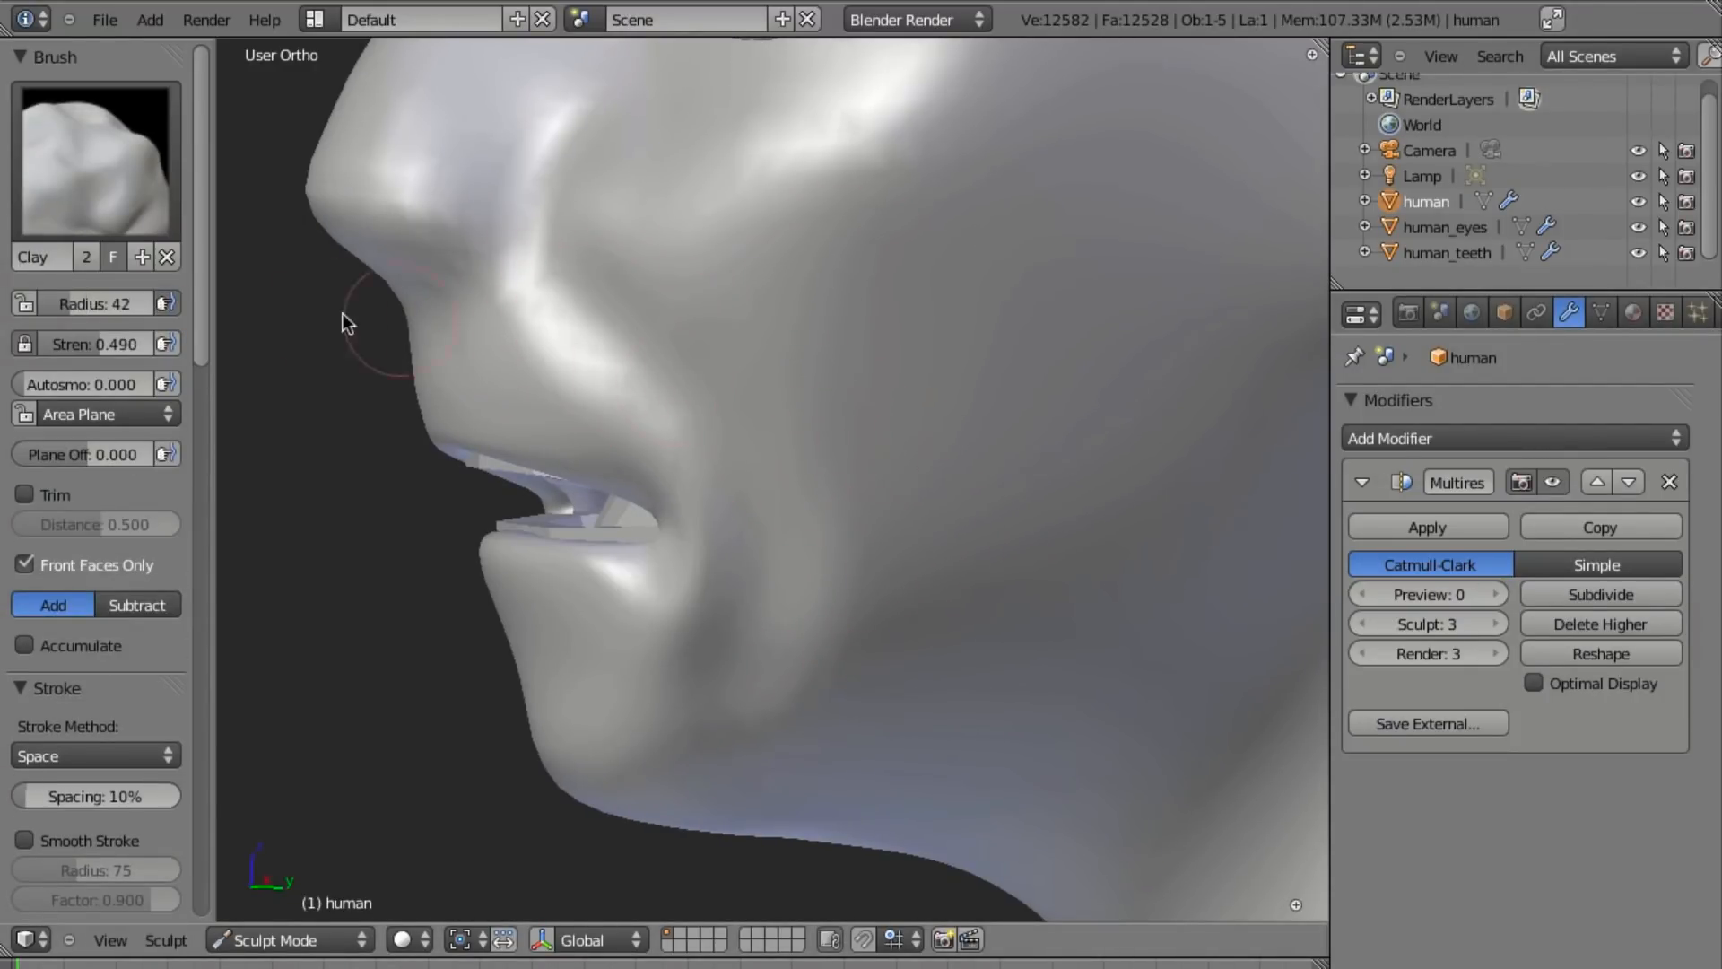
scroll(139, 690, "down", 5)
left_click(29, 504)
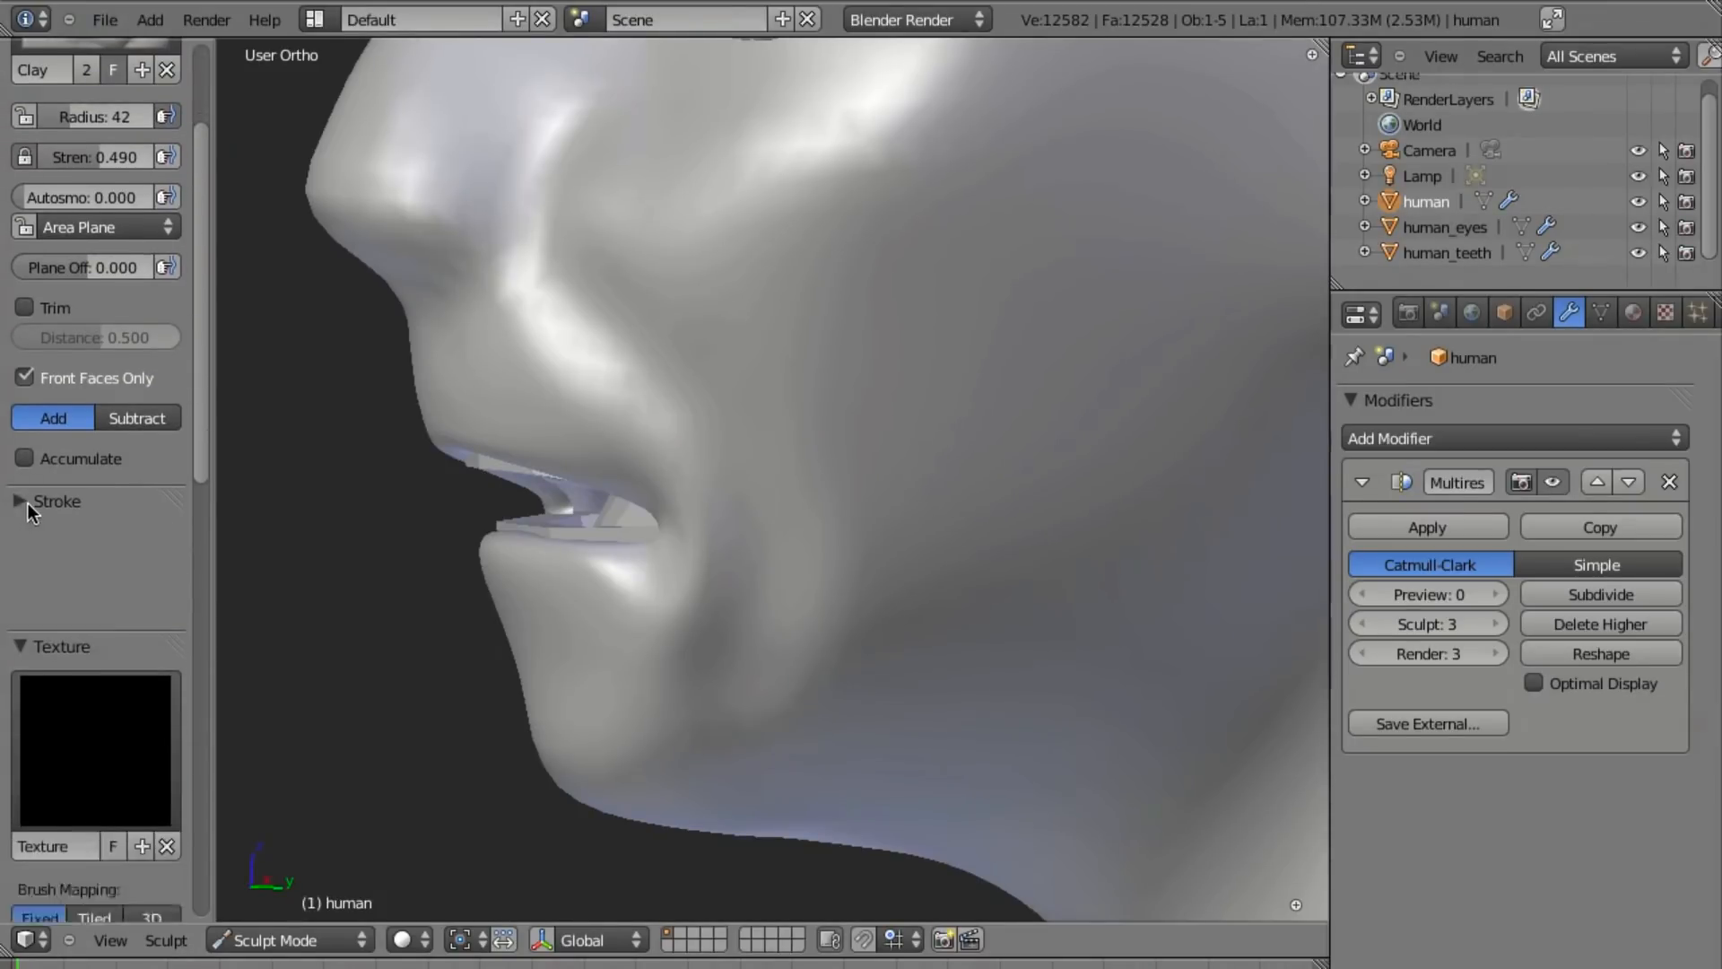
mouse_move(118, 525)
middle_mouse_down()
mouse_move(119, 463)
mouse_move(122, 757)
middle_mouse_up()
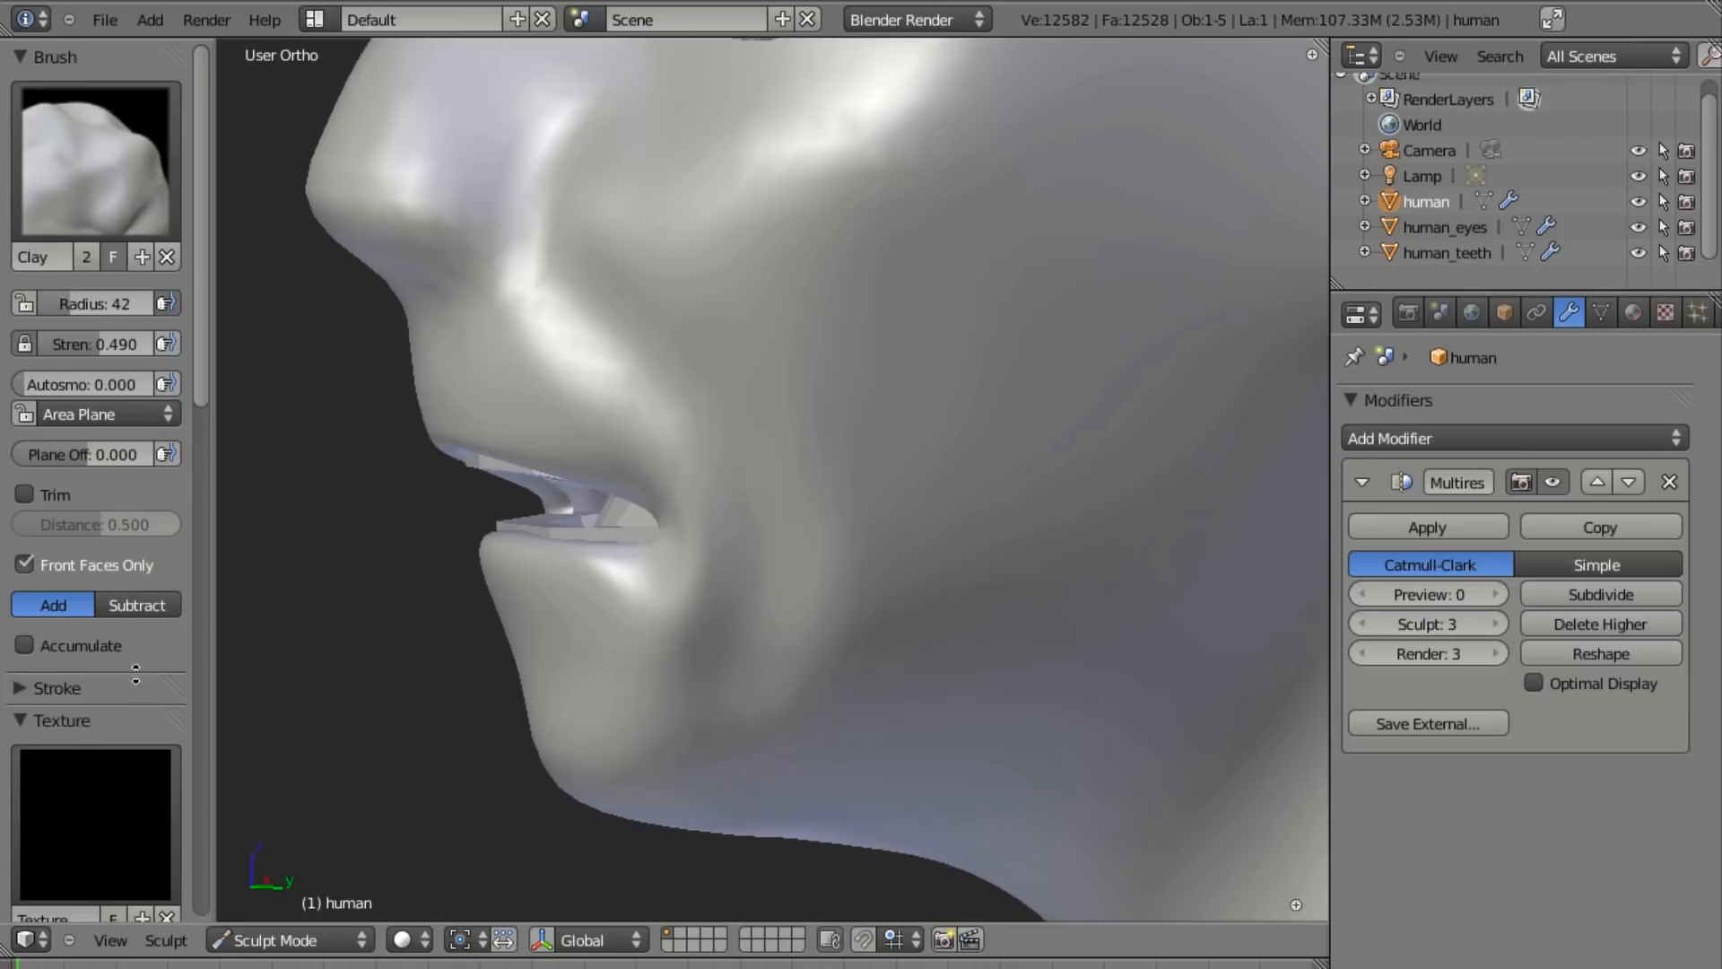
Examine the texture assigned to the Clay brush and collapse the brush's Texture settings.
scroll(134, 686, "down", 5)
left_click(112, 616)
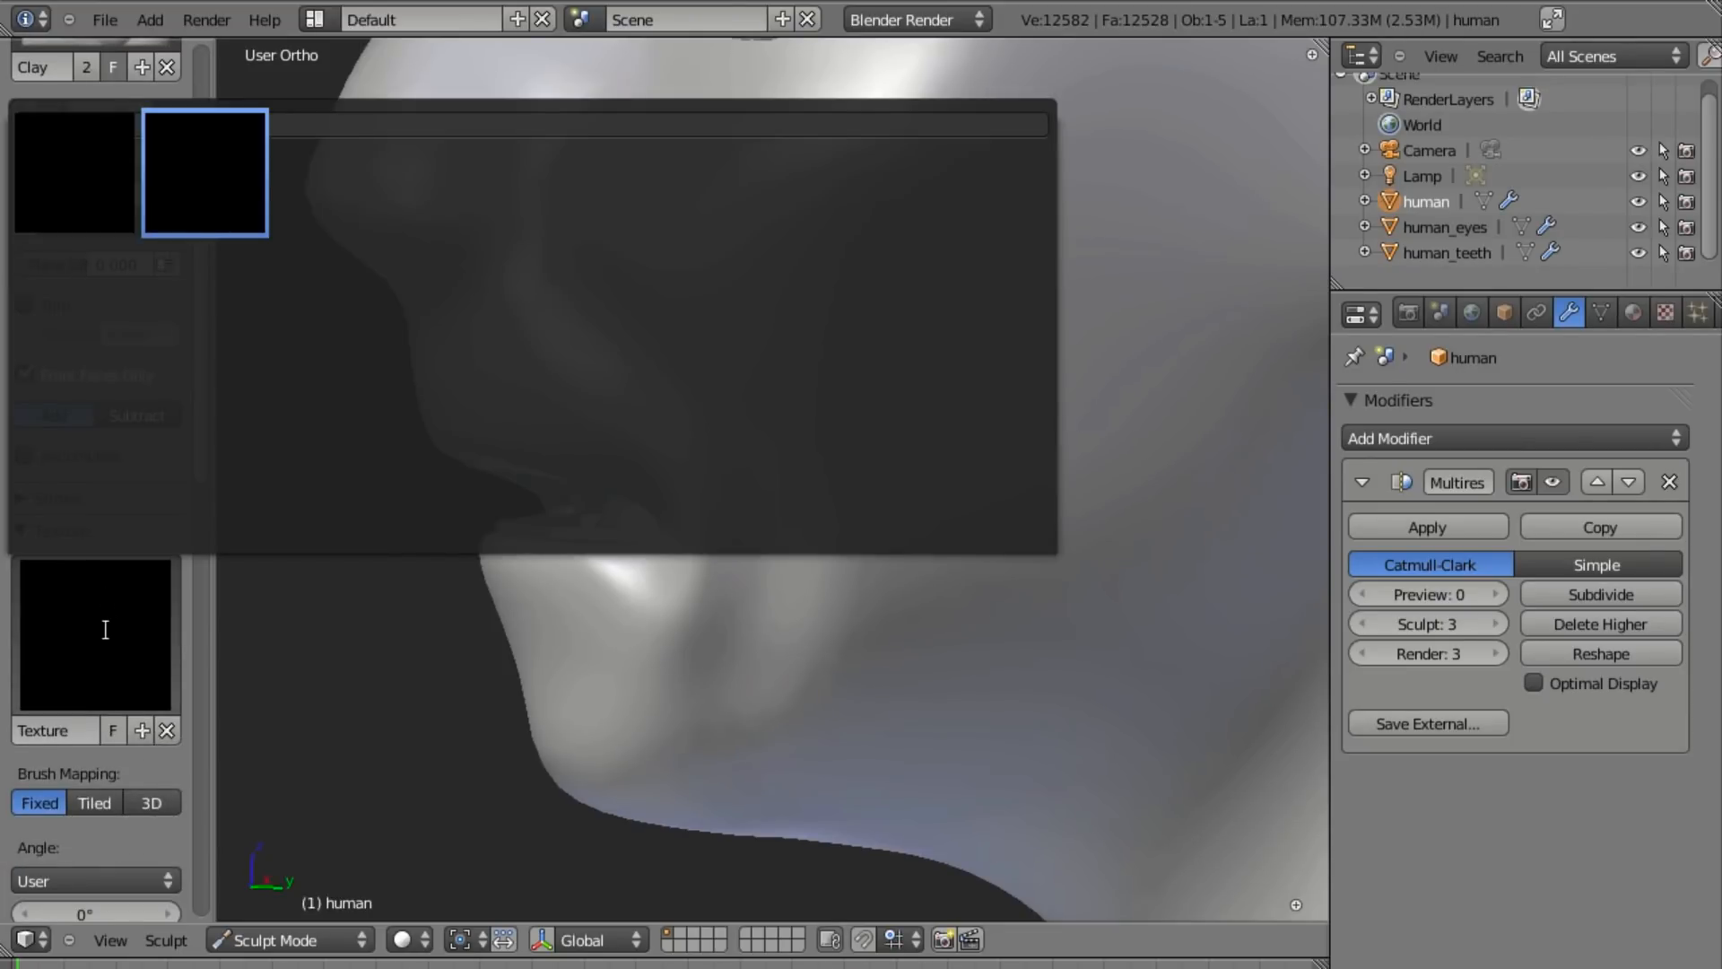
left_click(1665, 313)
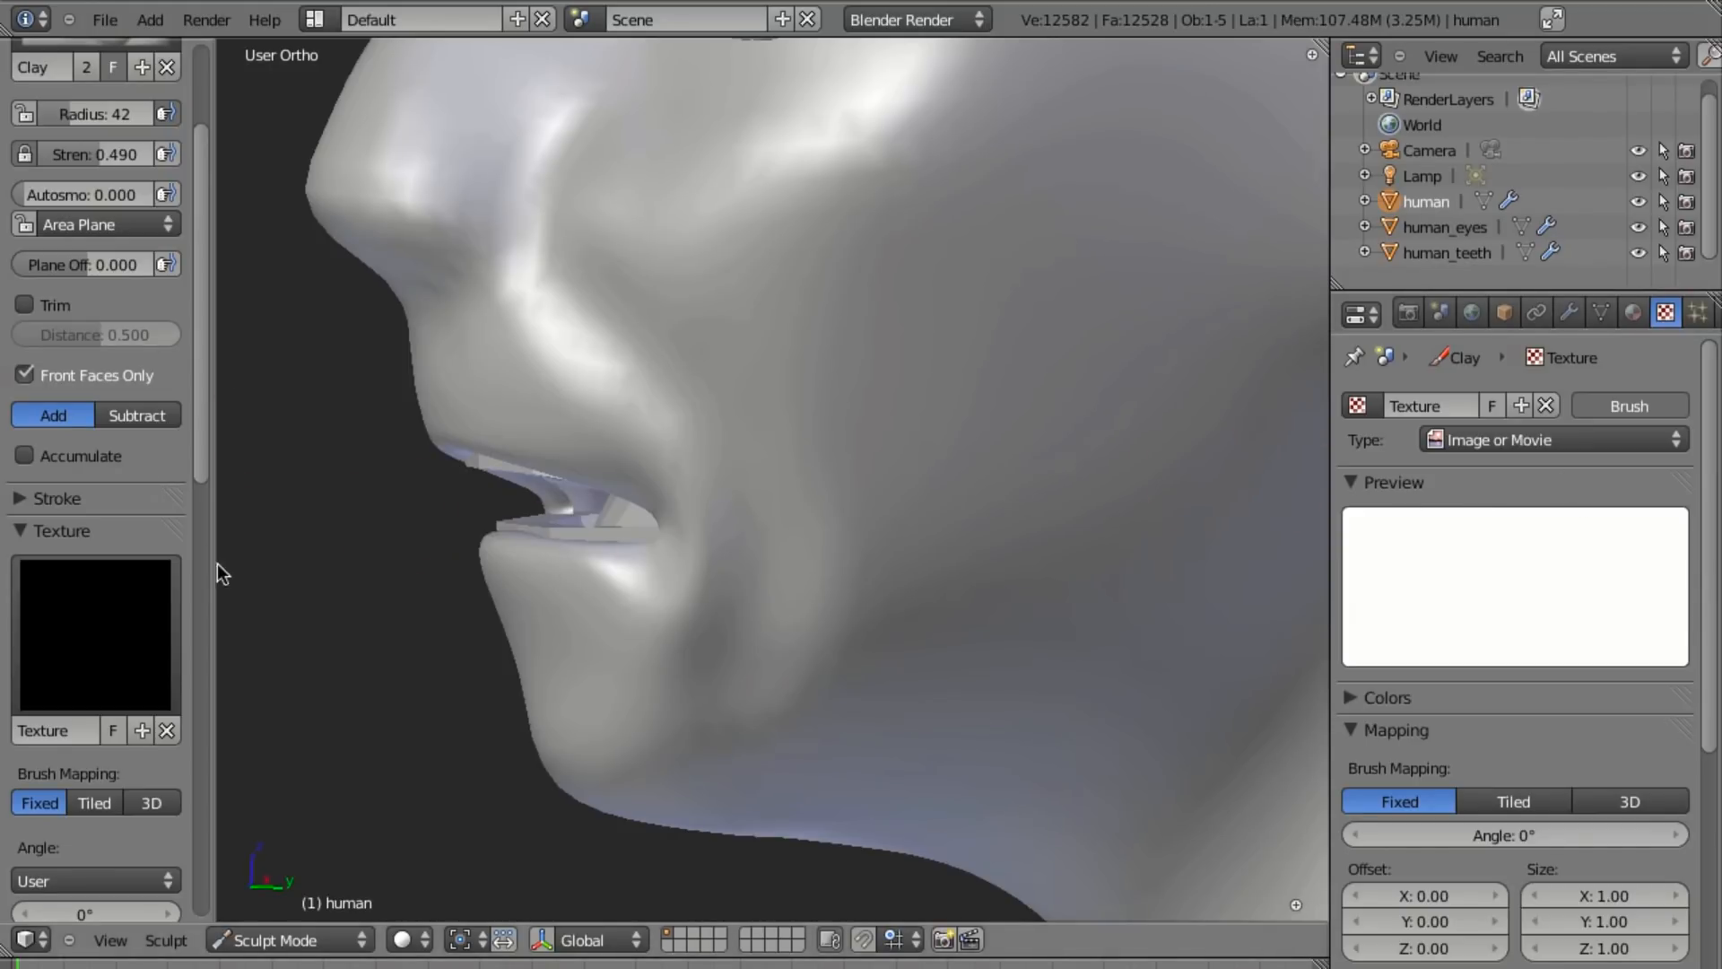
left_click(16, 530)
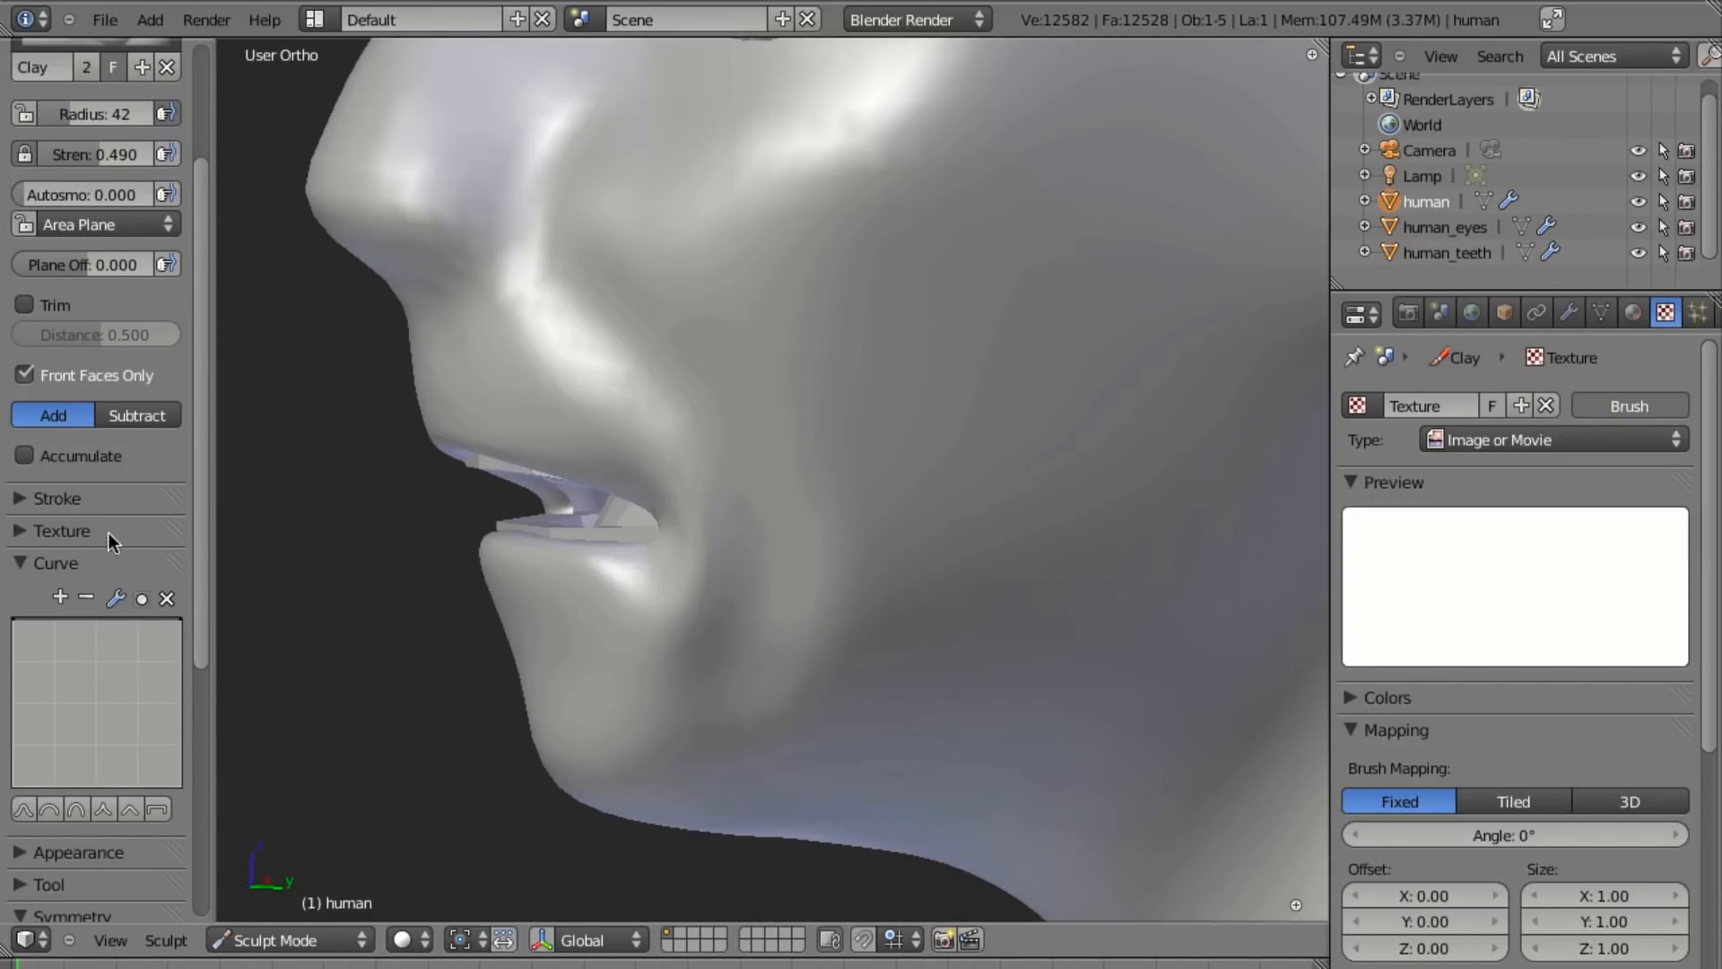
Set the Clay brush strength to 0.684 and build up the cheek beside the nose.
scroll(681, 386, "down", 4)
middle_click_drag(681, 467, 880, 472)
middle_click_drag(745, 528, 518, 615, "shift")
scroll(685, 610, "up", 2)
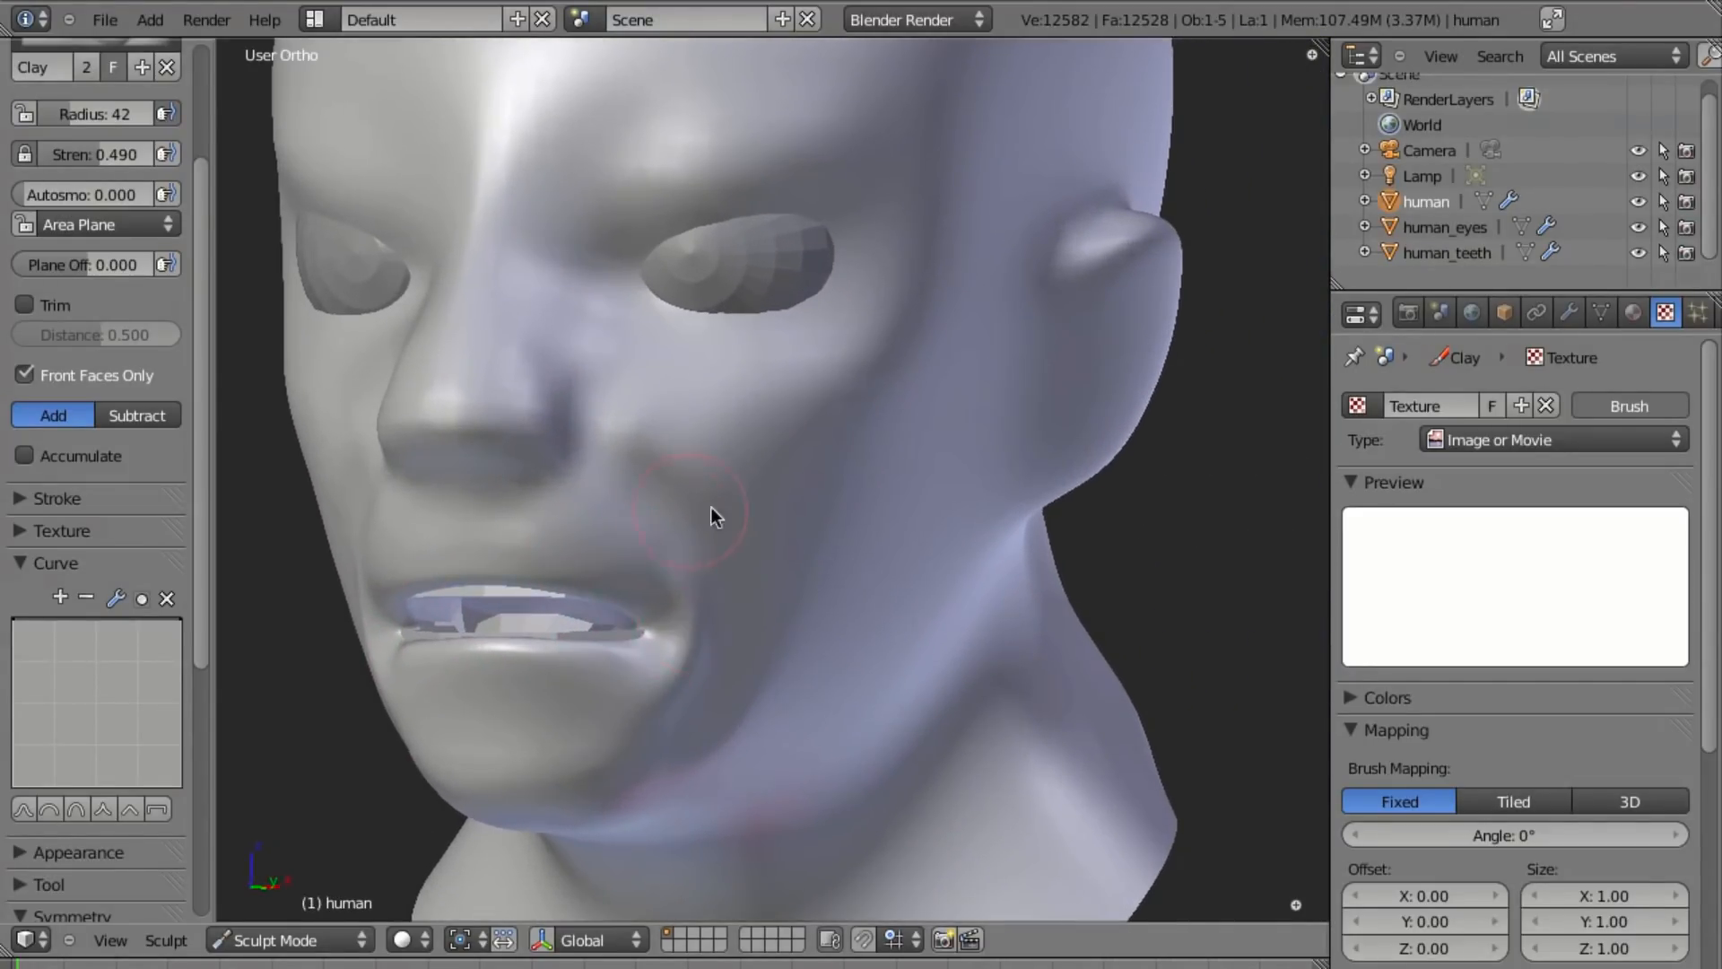
middle_click_drag(704, 507, 874, 475, "shift")
scroll(723, 432, "up", 2)
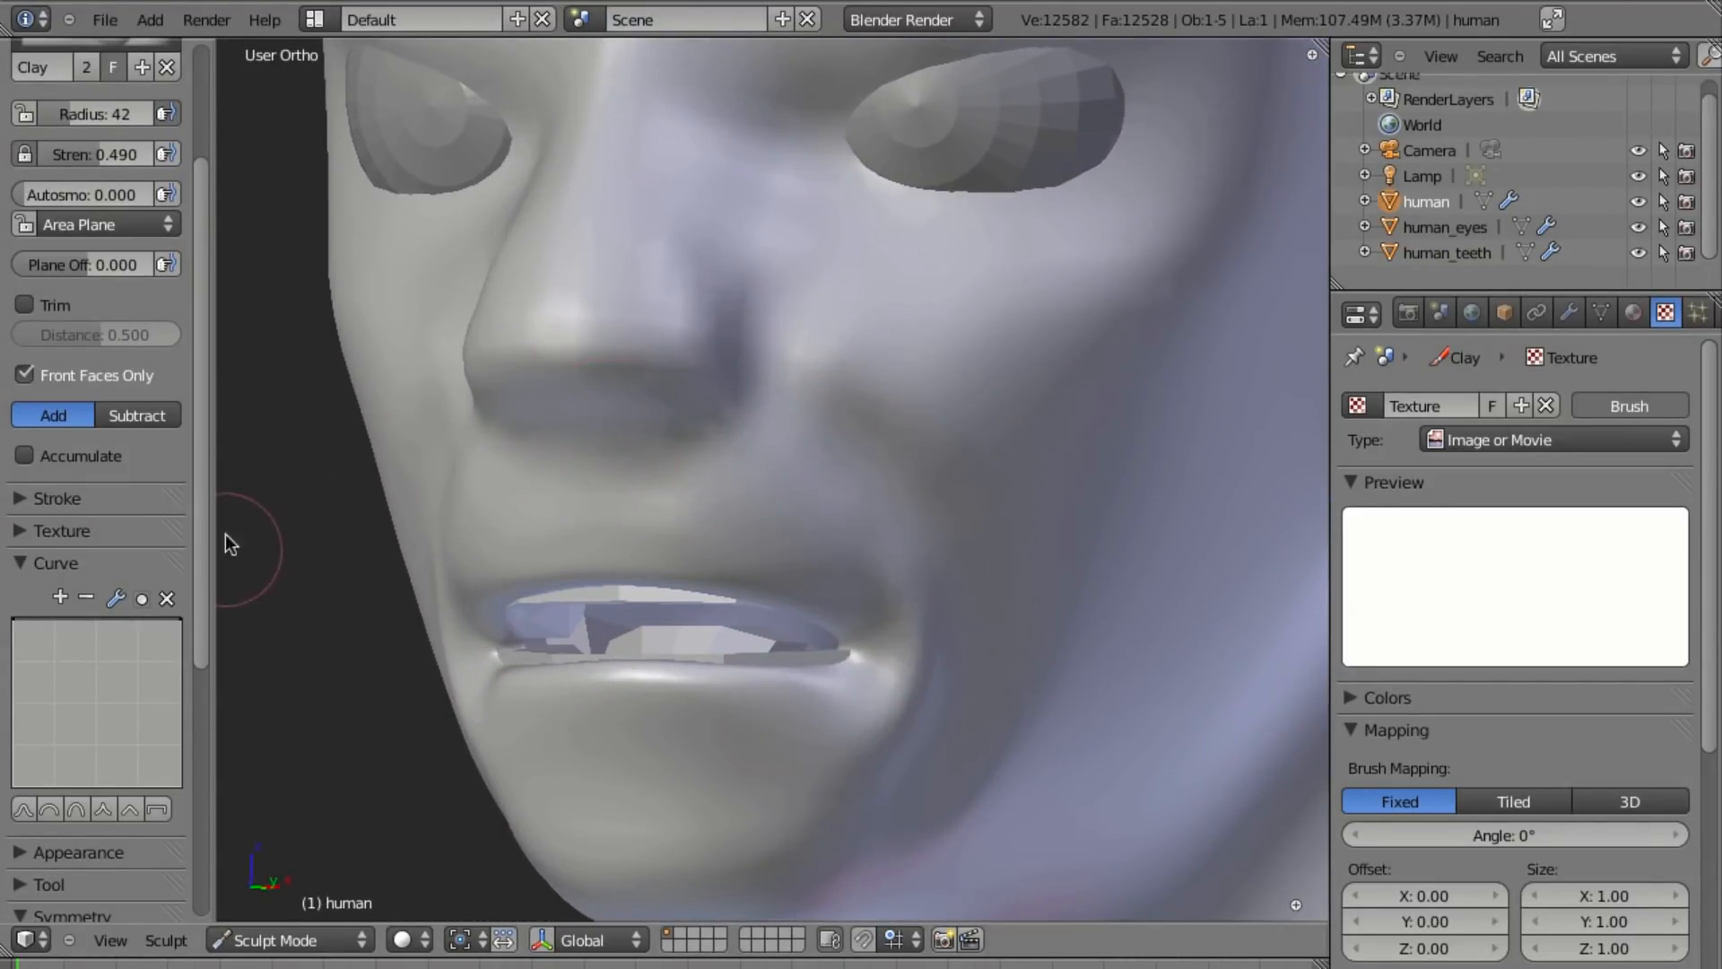
middle_click_drag(775, 520, 805, 484)
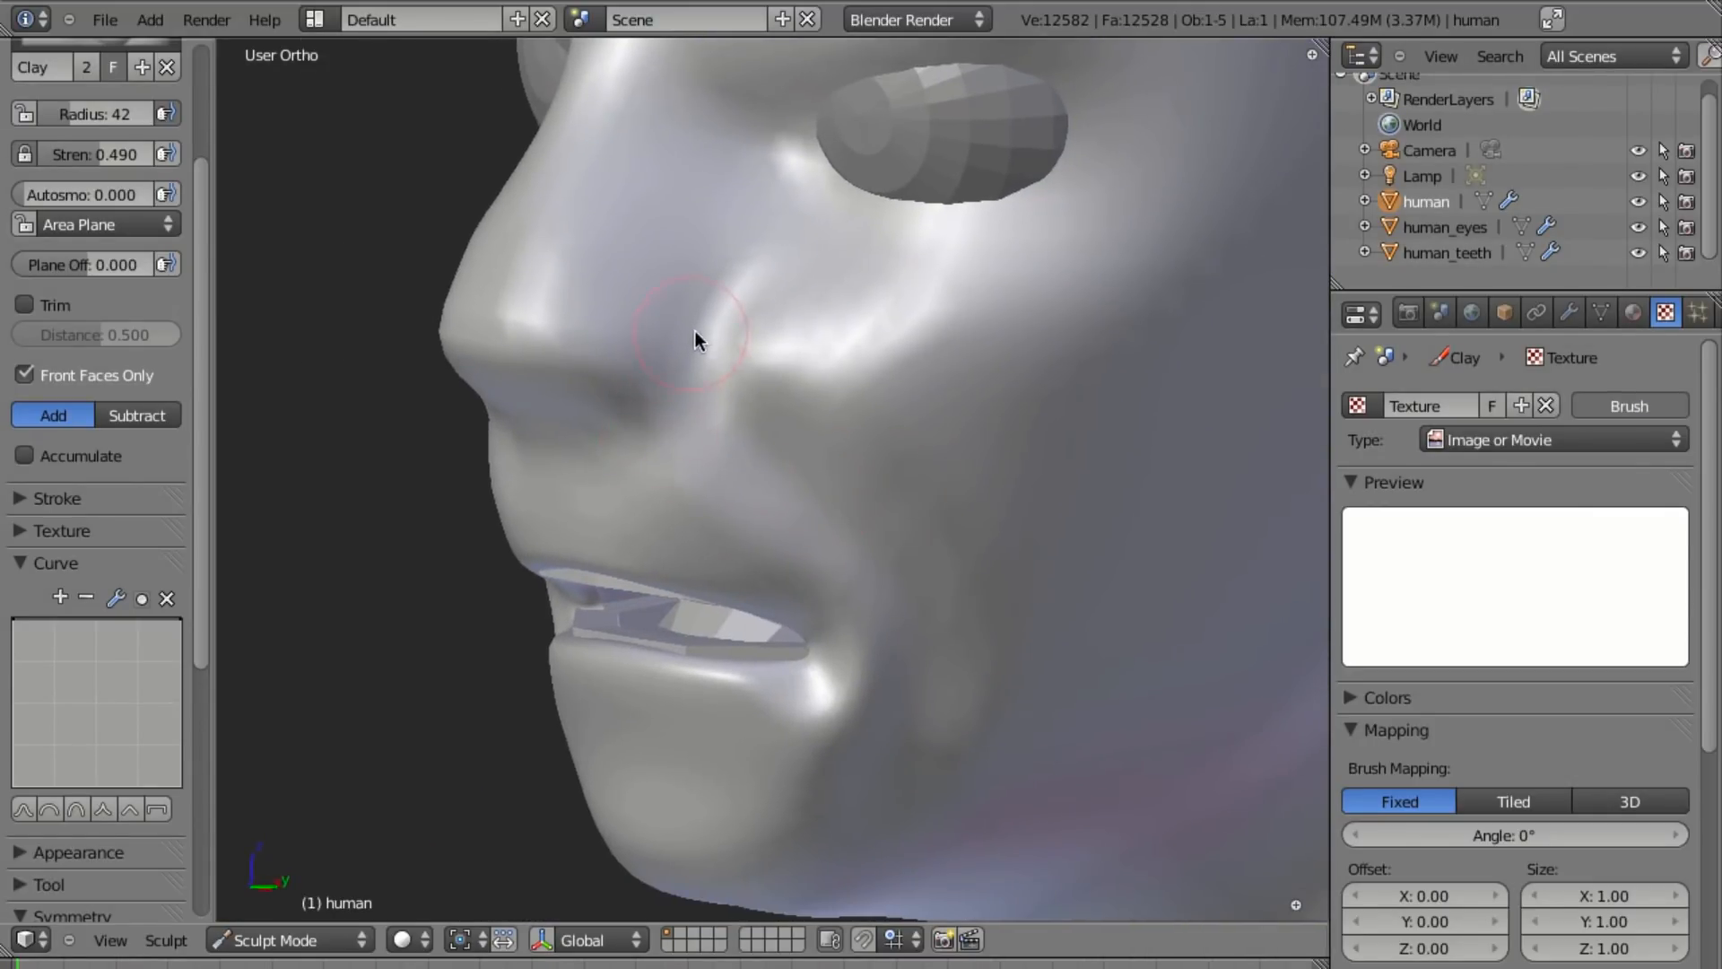
key("f")
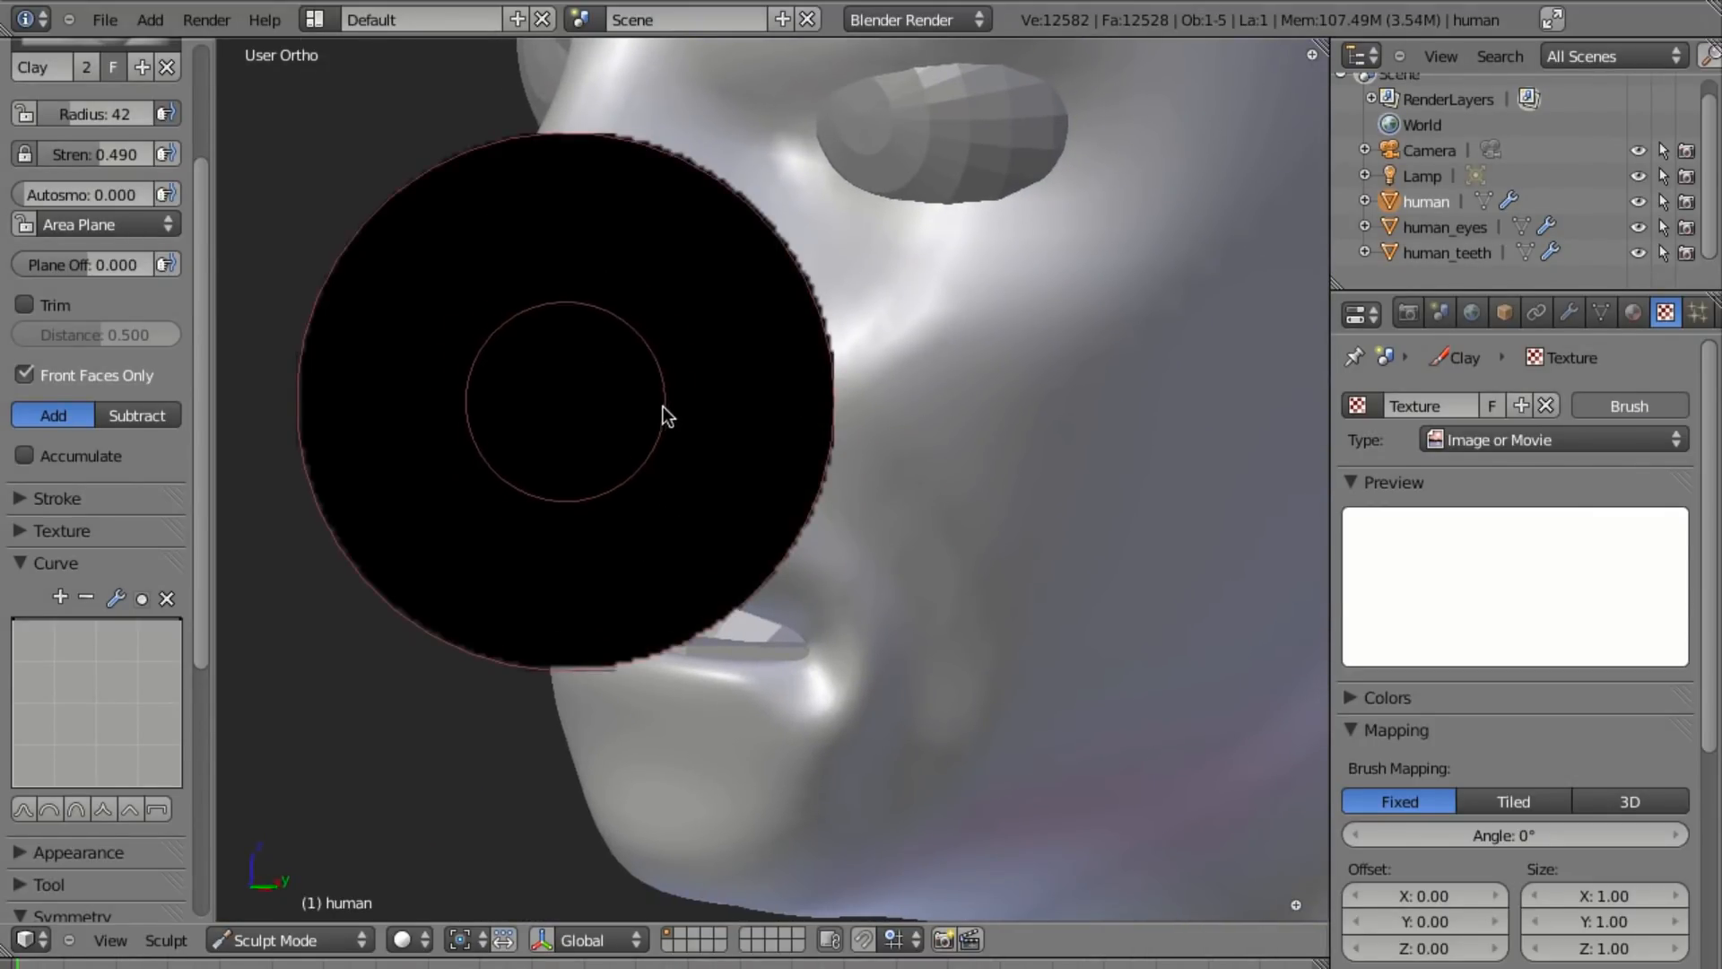
left_click(664, 405)
middle_click_drag(649, 406, 718, 312)
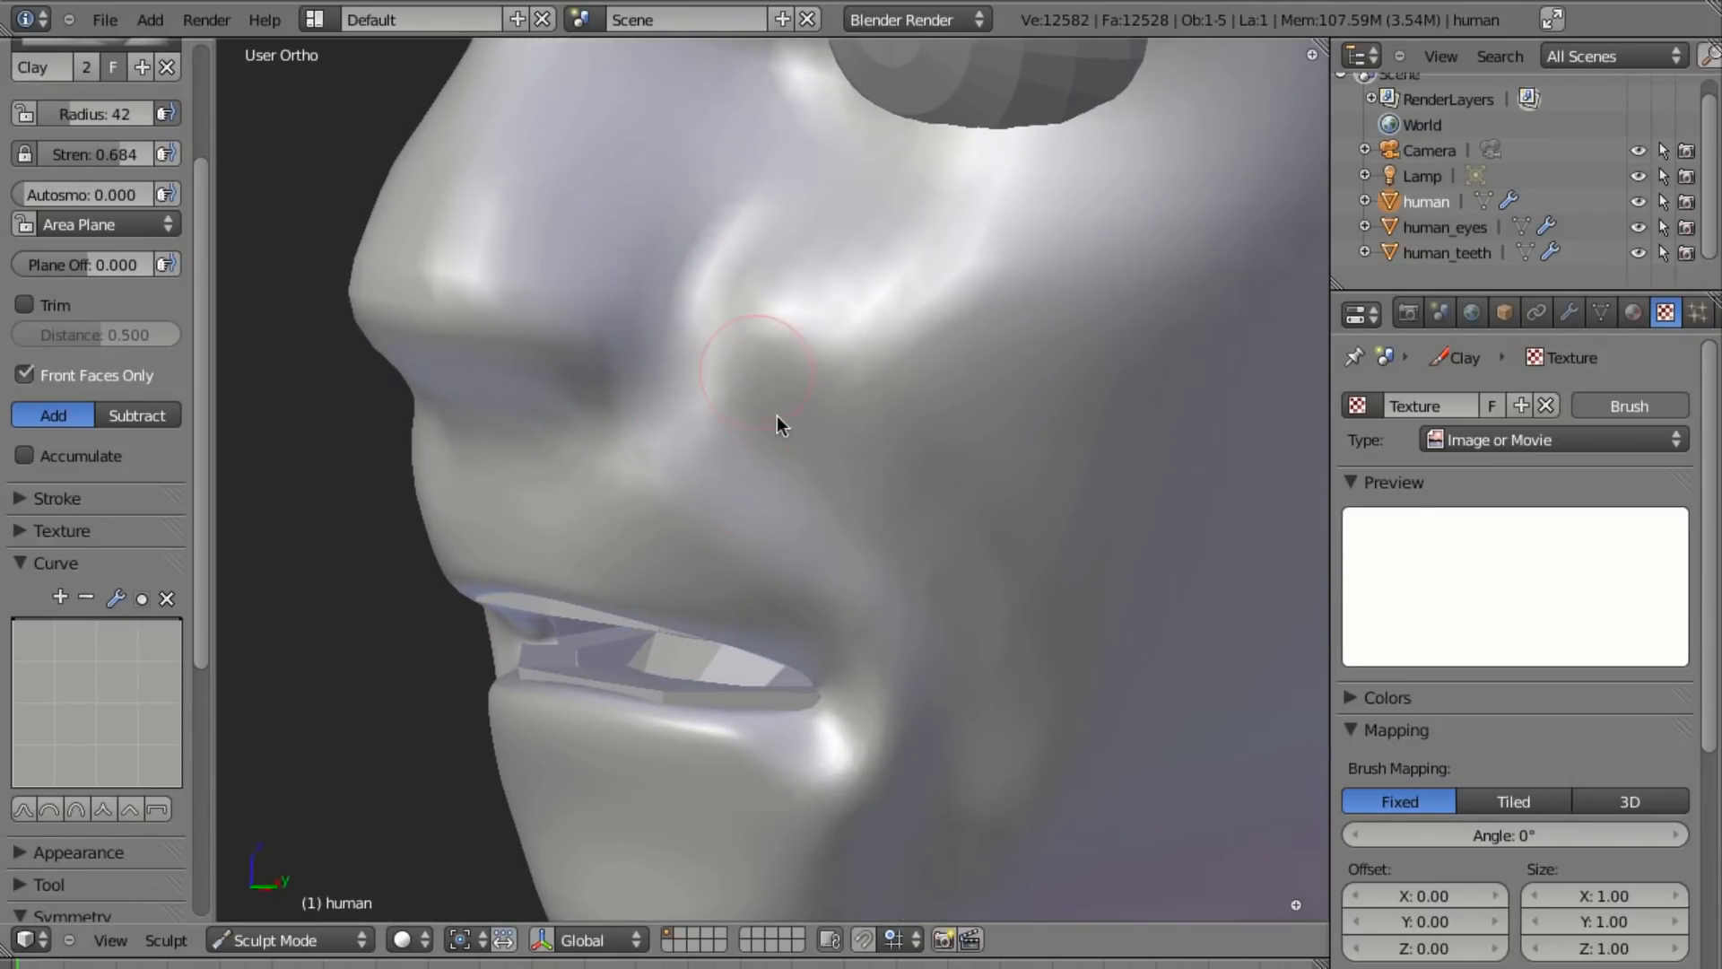
mouse_move(784, 400)
left_mouse_down()
mouse_move(742, 269)
mouse_move(795, 445)
left_mouse_up()
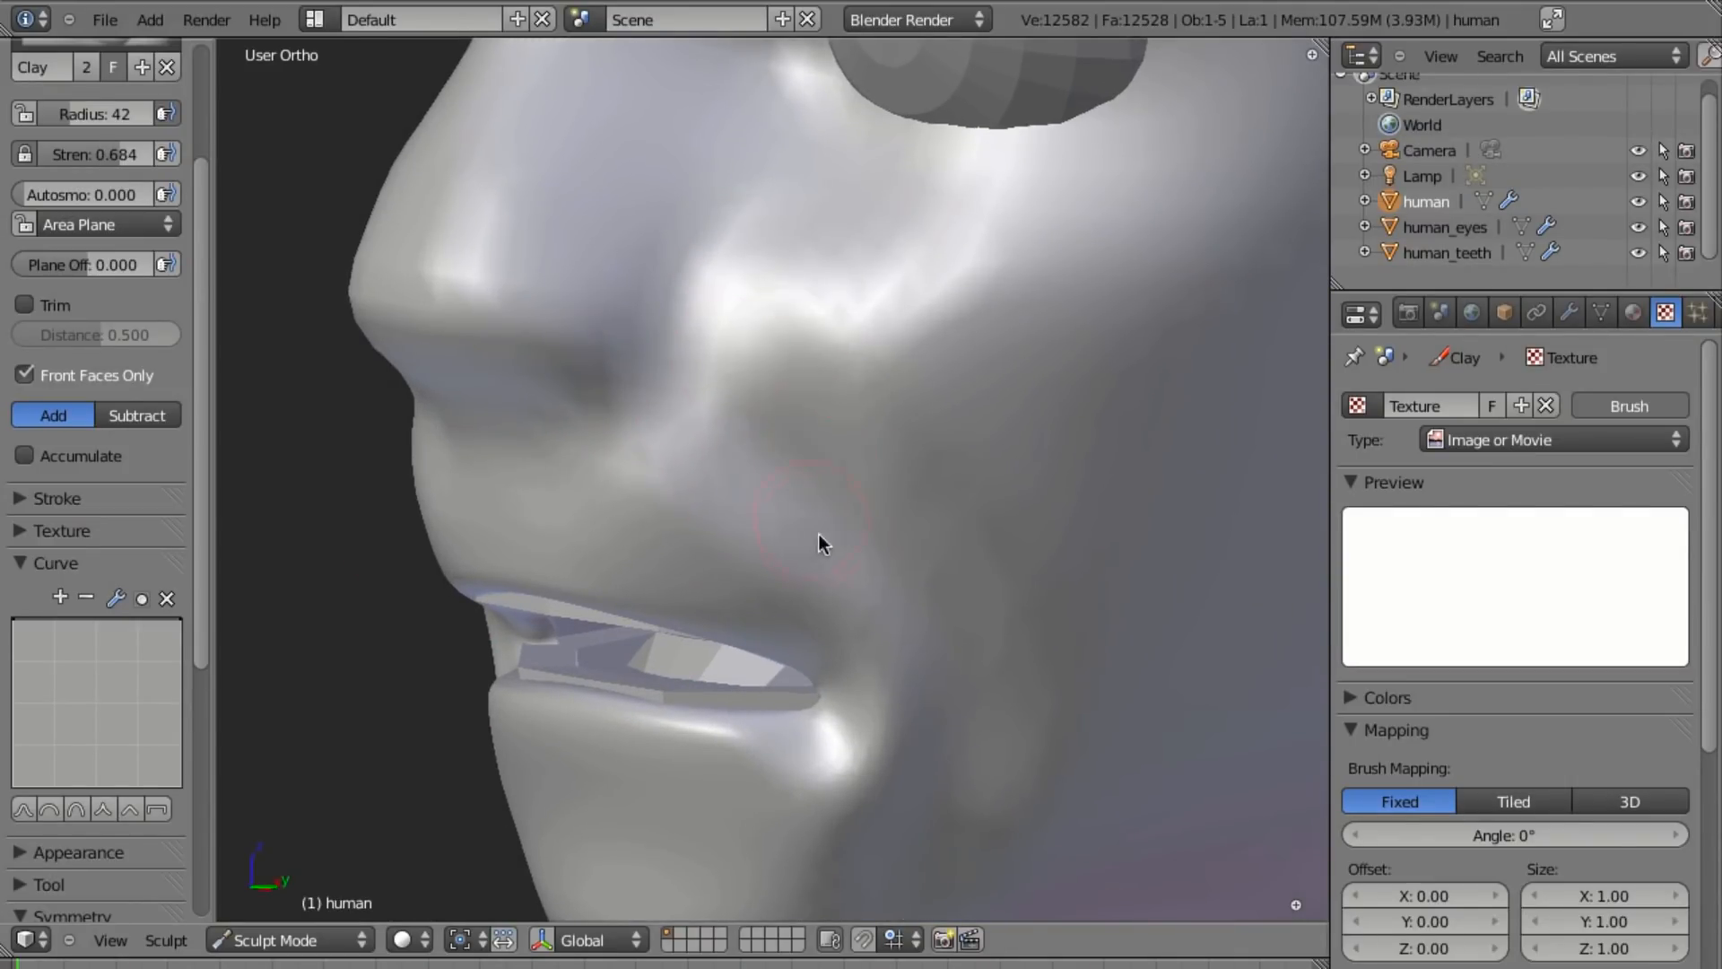
Build up the upper lip, philtrum and mouth corner with the Clay brush at radius 42.
middle_click_drag(865, 730, 994, 421)
mouse_move(1053, 492)
left_mouse_down()
mouse_move(960, 373)
mouse_move(858, 408)
mouse_move(843, 391)
mouse_move(784, 529)
mouse_move(997, 542)
left_mouse_up()
left_click_drag(1117, 631, 1060, 553)
mouse_move(1133, 626)
left_mouse_down()
mouse_move(1041, 556)
mouse_move(749, 514)
left_mouse_up()
mouse_move(877, 696)
left_mouse_down()
mouse_move(960, 667)
mouse_move(859, 683)
left_mouse_up()
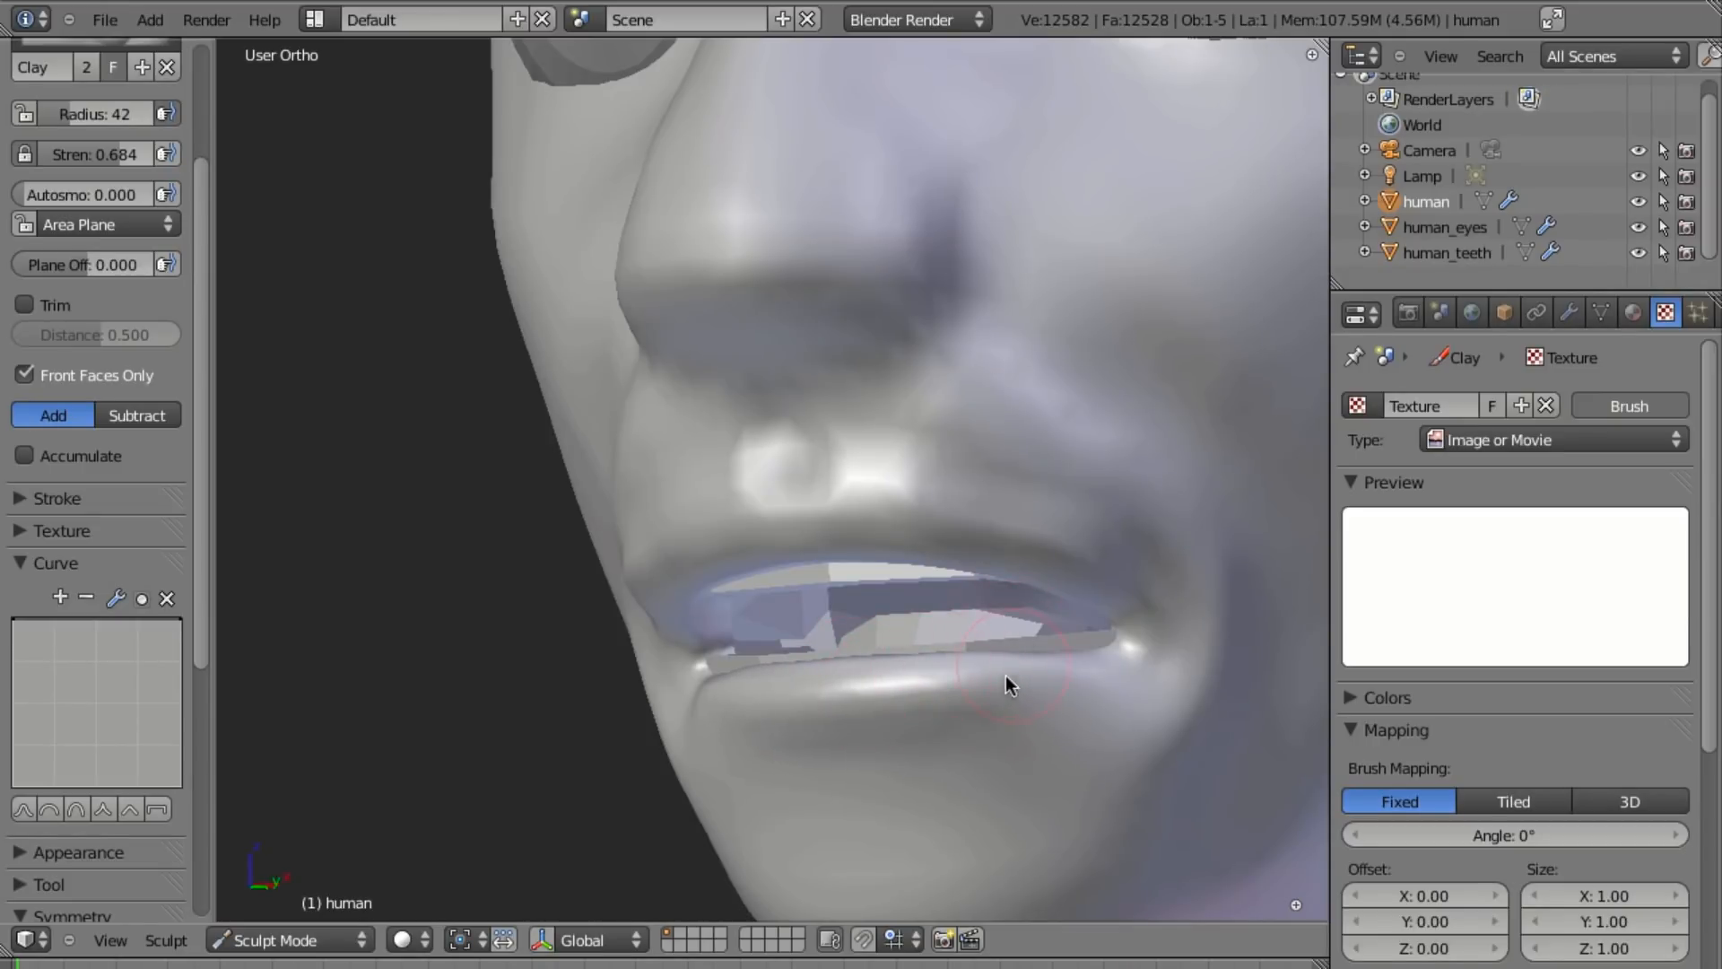
Set the Clay brush radius to 58 and add volume to the chin and the area below the lower lip.
middle_click_drag(1009, 679, 970, 494, "shift")
key("f")
left_click(981, 658)
key("f")
left_click(906, 577)
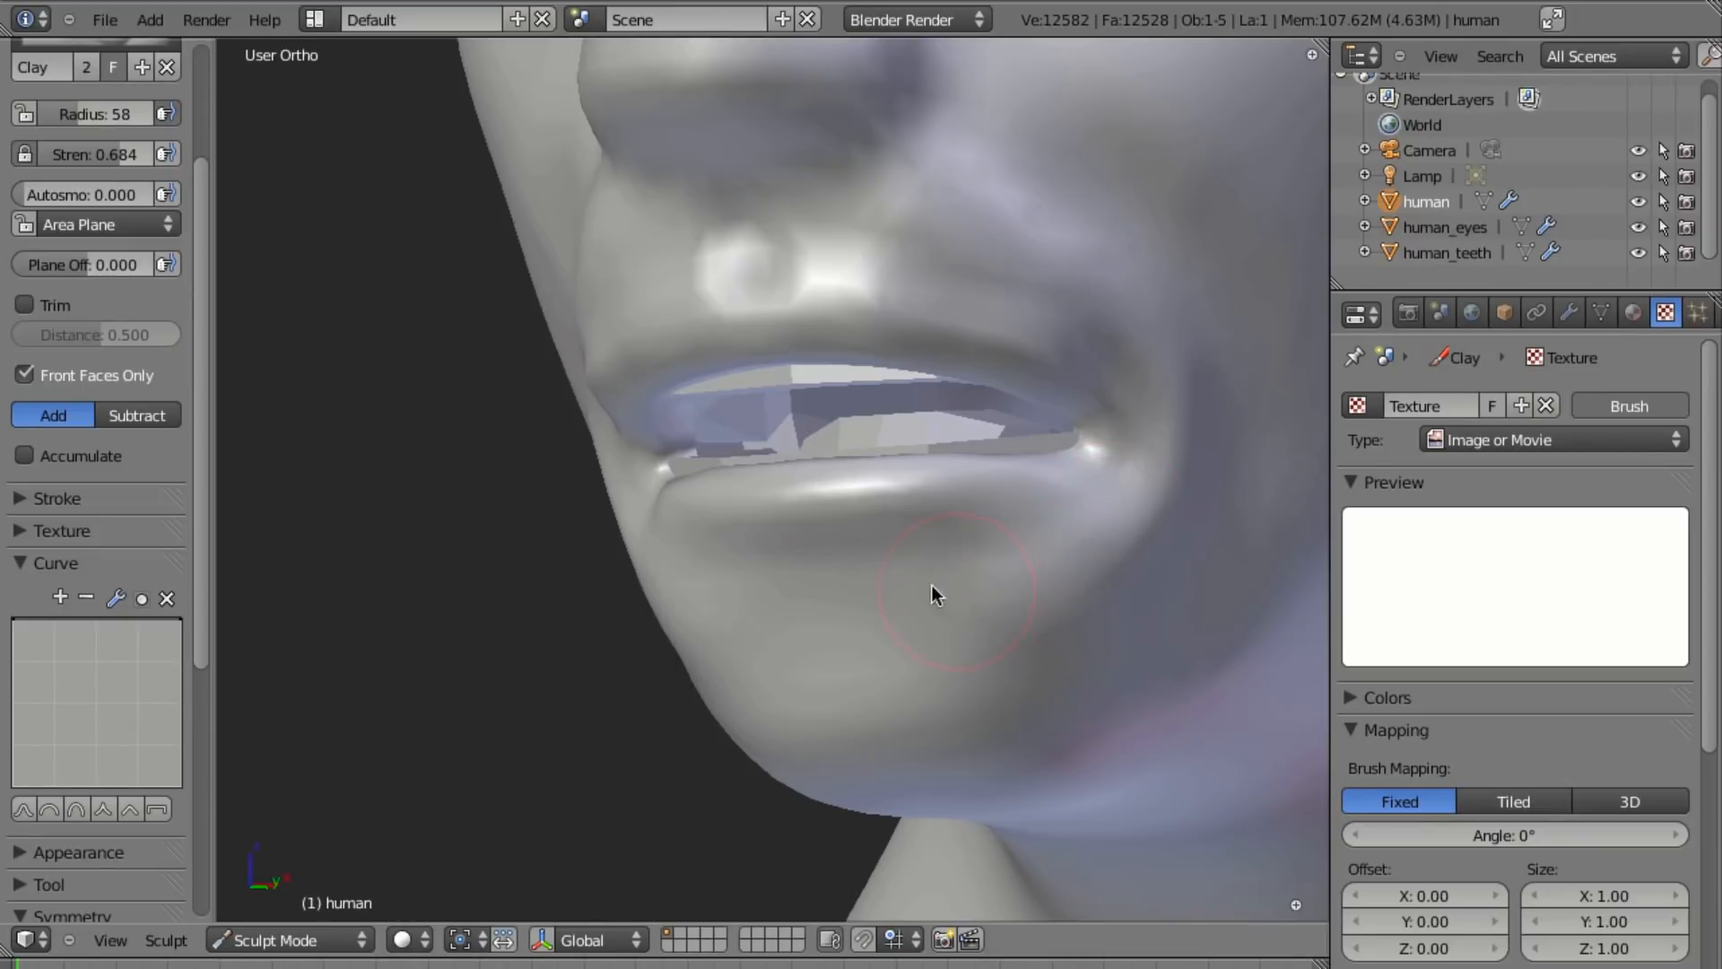
mouse_move(1022, 663)
left_mouse_down()
mouse_move(1166, 529)
mouse_move(1151, 518)
mouse_move(1139, 551)
left_mouse_up()
left_click_drag(993, 628, 1026, 565)
middle_click_drag(1076, 599, 929, 563, "shift")
mouse_move(750, 542)
left_mouse_down()
mouse_move(930, 544)
mouse_move(864, 559)
left_mouse_up()
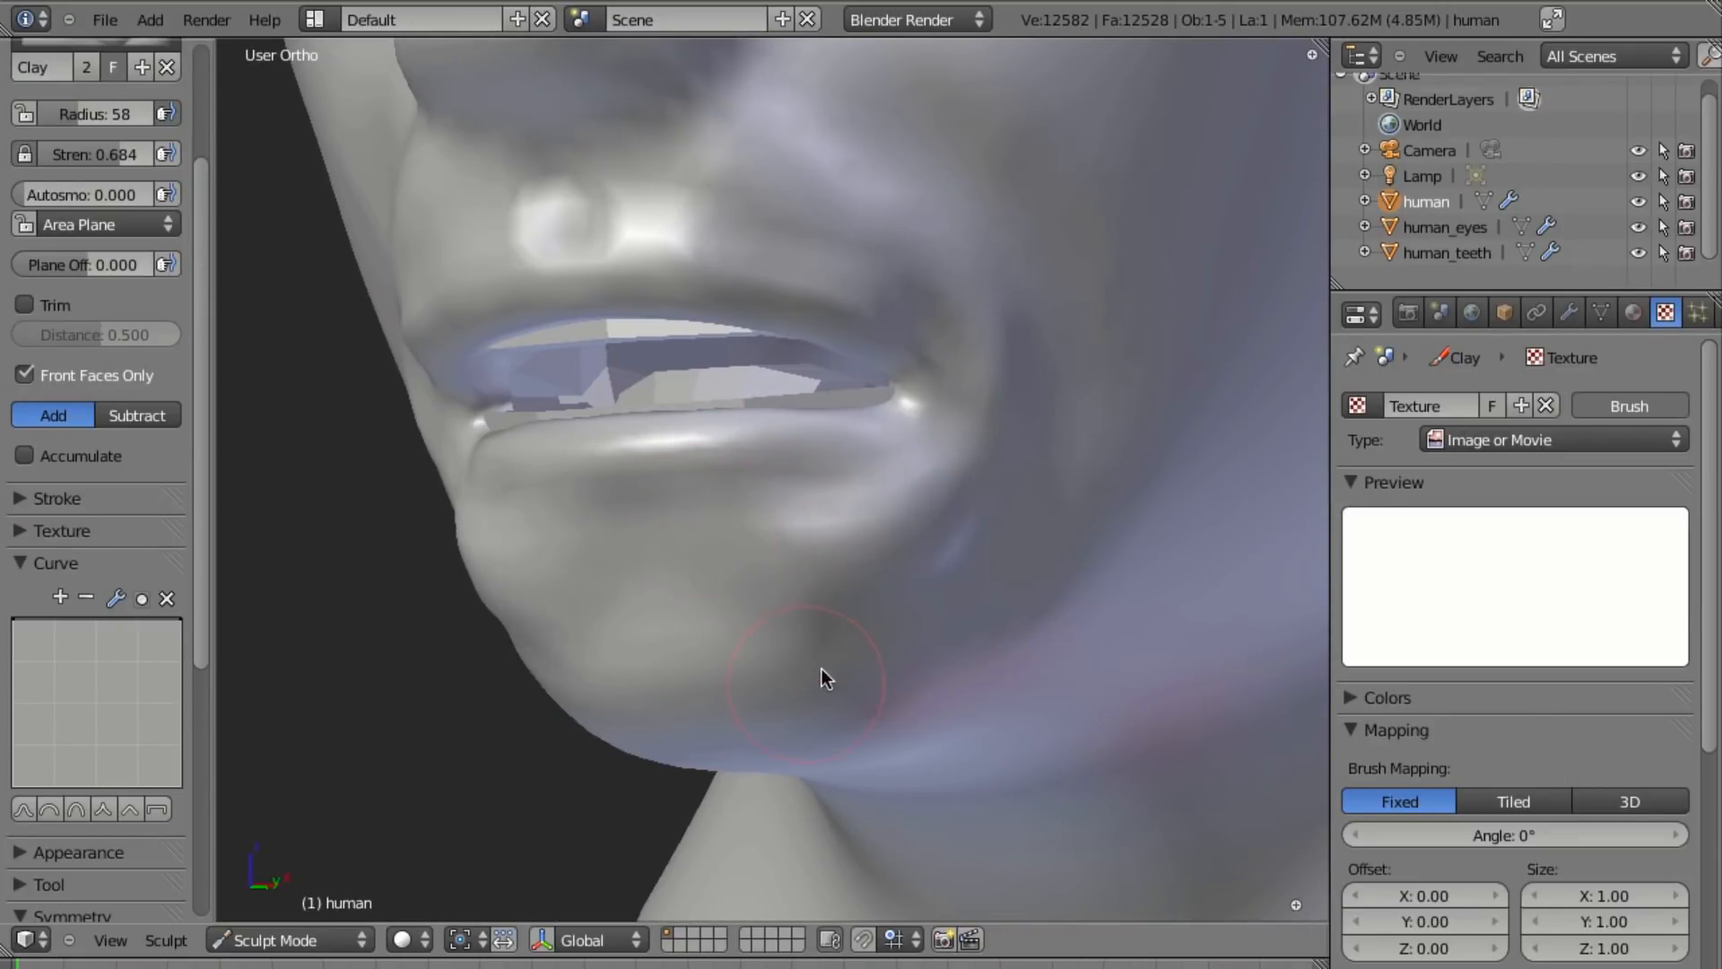
Shape the underside of the chin and jaw with the Clay brush at radius 91, and save over the existing file.
mouse_move(736, 737)
middle_mouse_down()
mouse_move(807, 609)
mouse_move(784, 384)
middle_mouse_up()
key("f")
left_click(832, 421)
mouse_move(610, 346)
left_mouse_down()
mouse_move(638, 384)
mouse_move(753, 325)
mouse_move(782, 411)
mouse_move(857, 470)
left_mouse_up()
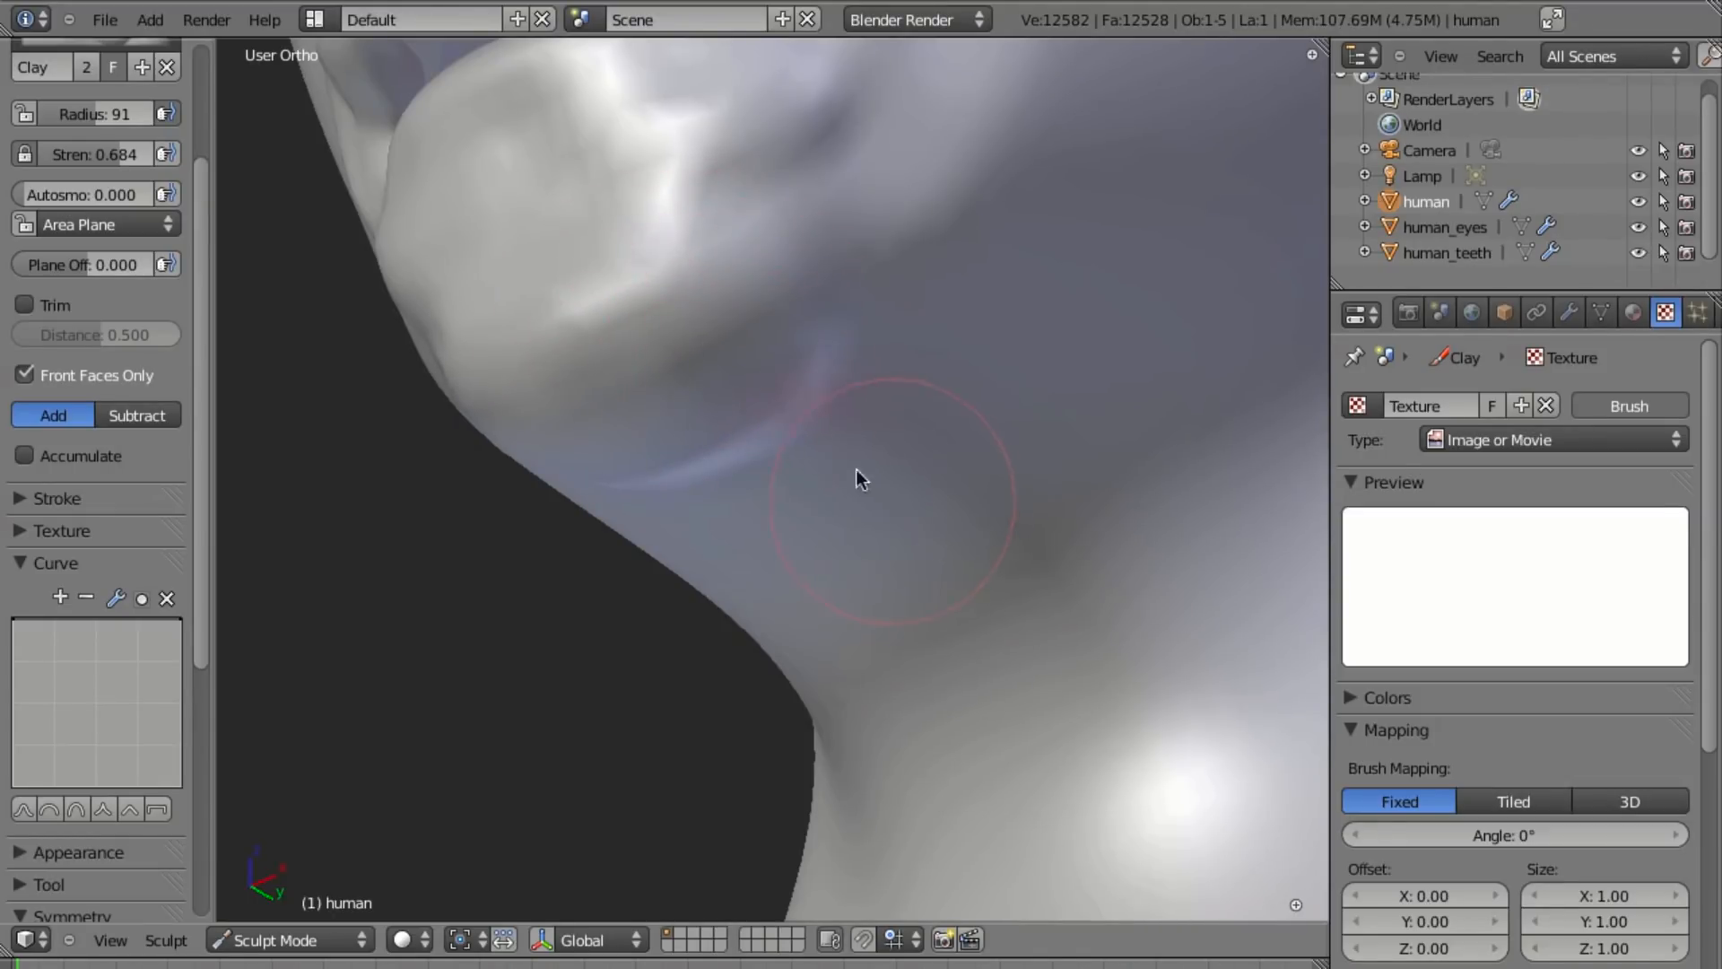
key("ctrl+s")
left_click(825, 420)
Smooth the side of the chin below the mouth corner and inspect it in profile.
scroll(911, 459, "down", 4)
mouse_move(911, 459)
middle_mouse_down()
mouse_move(821, 579)
mouse_move(876, 653)
mouse_move(996, 538)
middle_mouse_up()
scroll(930, 660, "up", 5)
mouse_move(1169, 363)
left_mouse_down("shift")
mouse_move(1077, 439)
mouse_move(1043, 375)
mouse_move(1041, 389)
left_mouse_up("shift")
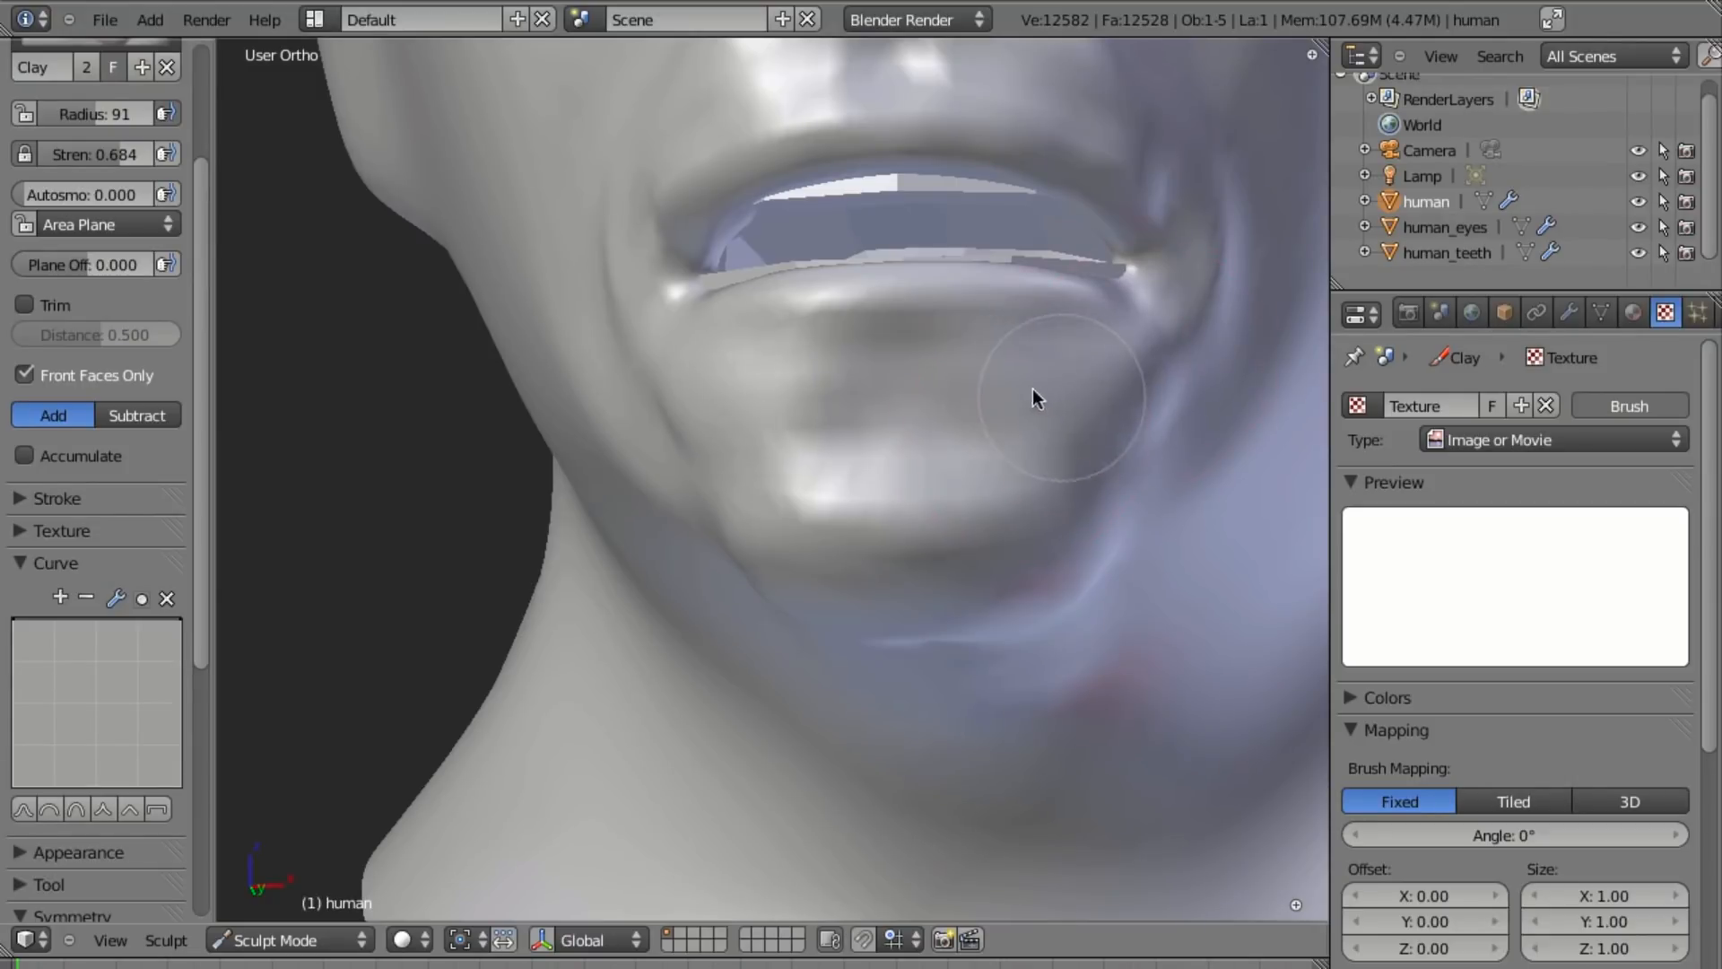
mouse_move(789, 422)
middle_mouse_down()
mouse_move(869, 550)
mouse_move(772, 527)
mouse_move(983, 515)
mouse_move(925, 545)
middle_mouse_up()
middle_click_drag(778, 541, 821, 534)
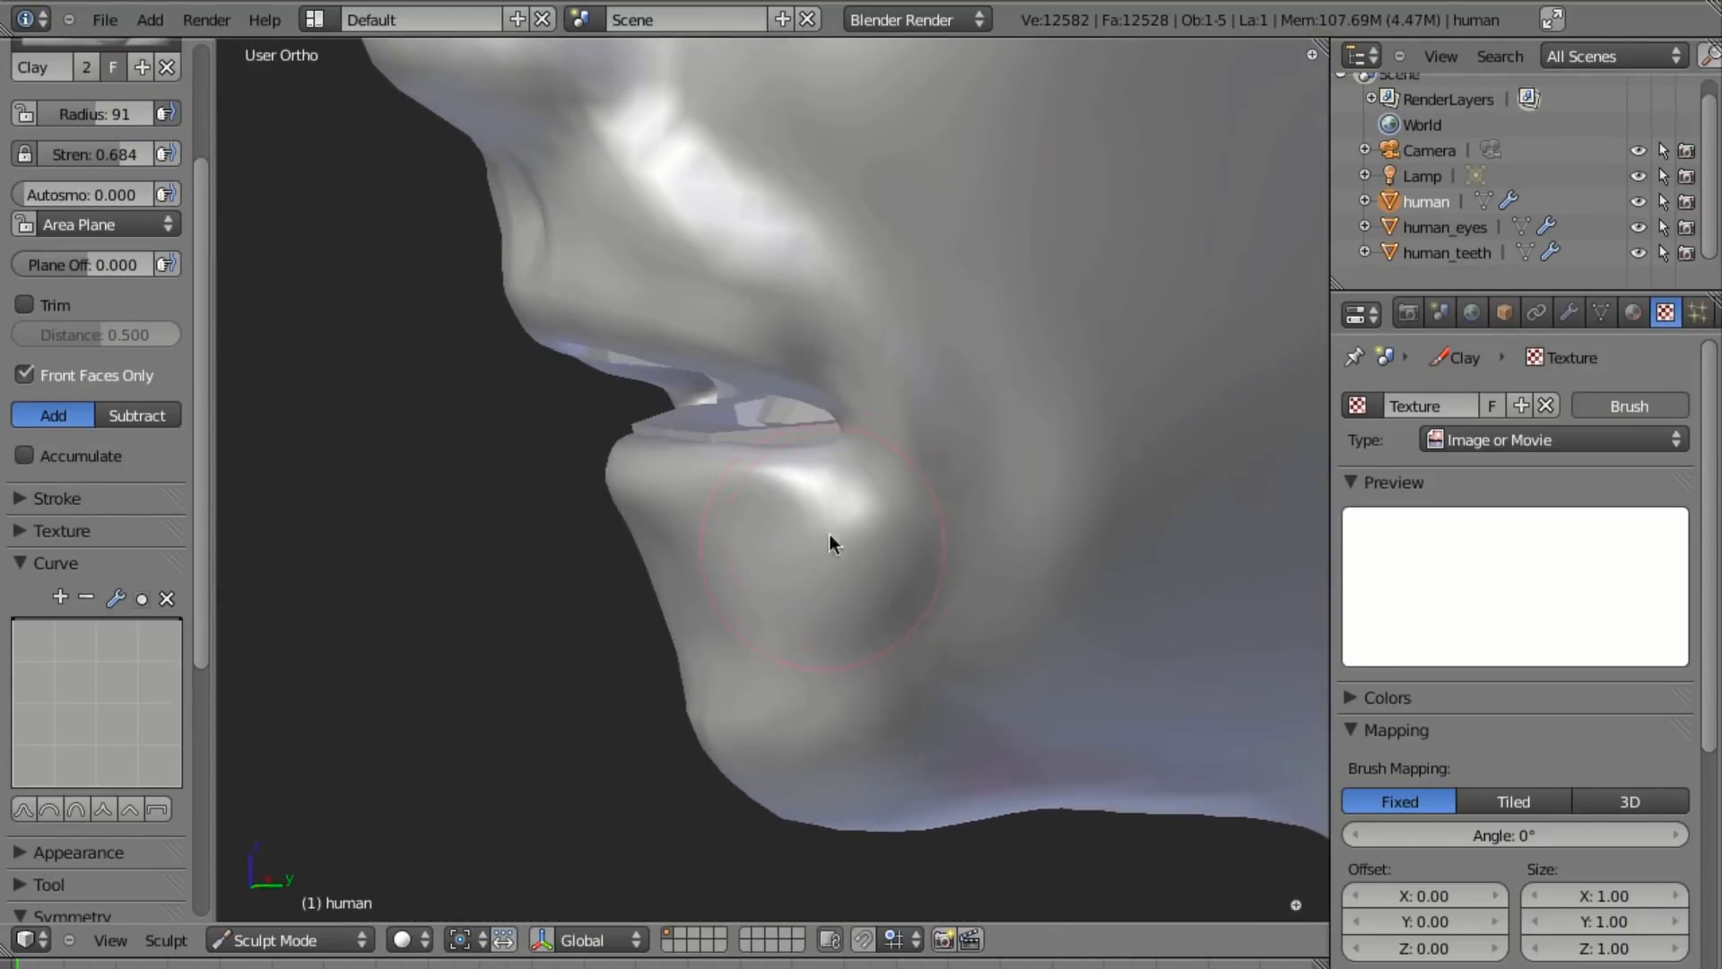
Build up the cheek, cheekbone and jaw planes with the Clay brush at radius 91.
scroll(923, 545, "down", 4)
mouse_move(987, 518)
middle_mouse_down()
mouse_move(1081, 479)
mouse_move(848, 490)
mouse_move(1071, 414)
mouse_move(711, 501)
middle_mouse_up()
middle_click_drag(833, 435, 838, 317, "ctrl")
mouse_move(806, 241)
left_mouse_down()
mouse_move(760, 444)
mouse_move(527, 671)
left_mouse_up()
mouse_move(664, 348)
left_mouse_down()
mouse_move(661, 222)
mouse_move(456, 274)
mouse_move(427, 245)
left_mouse_up()
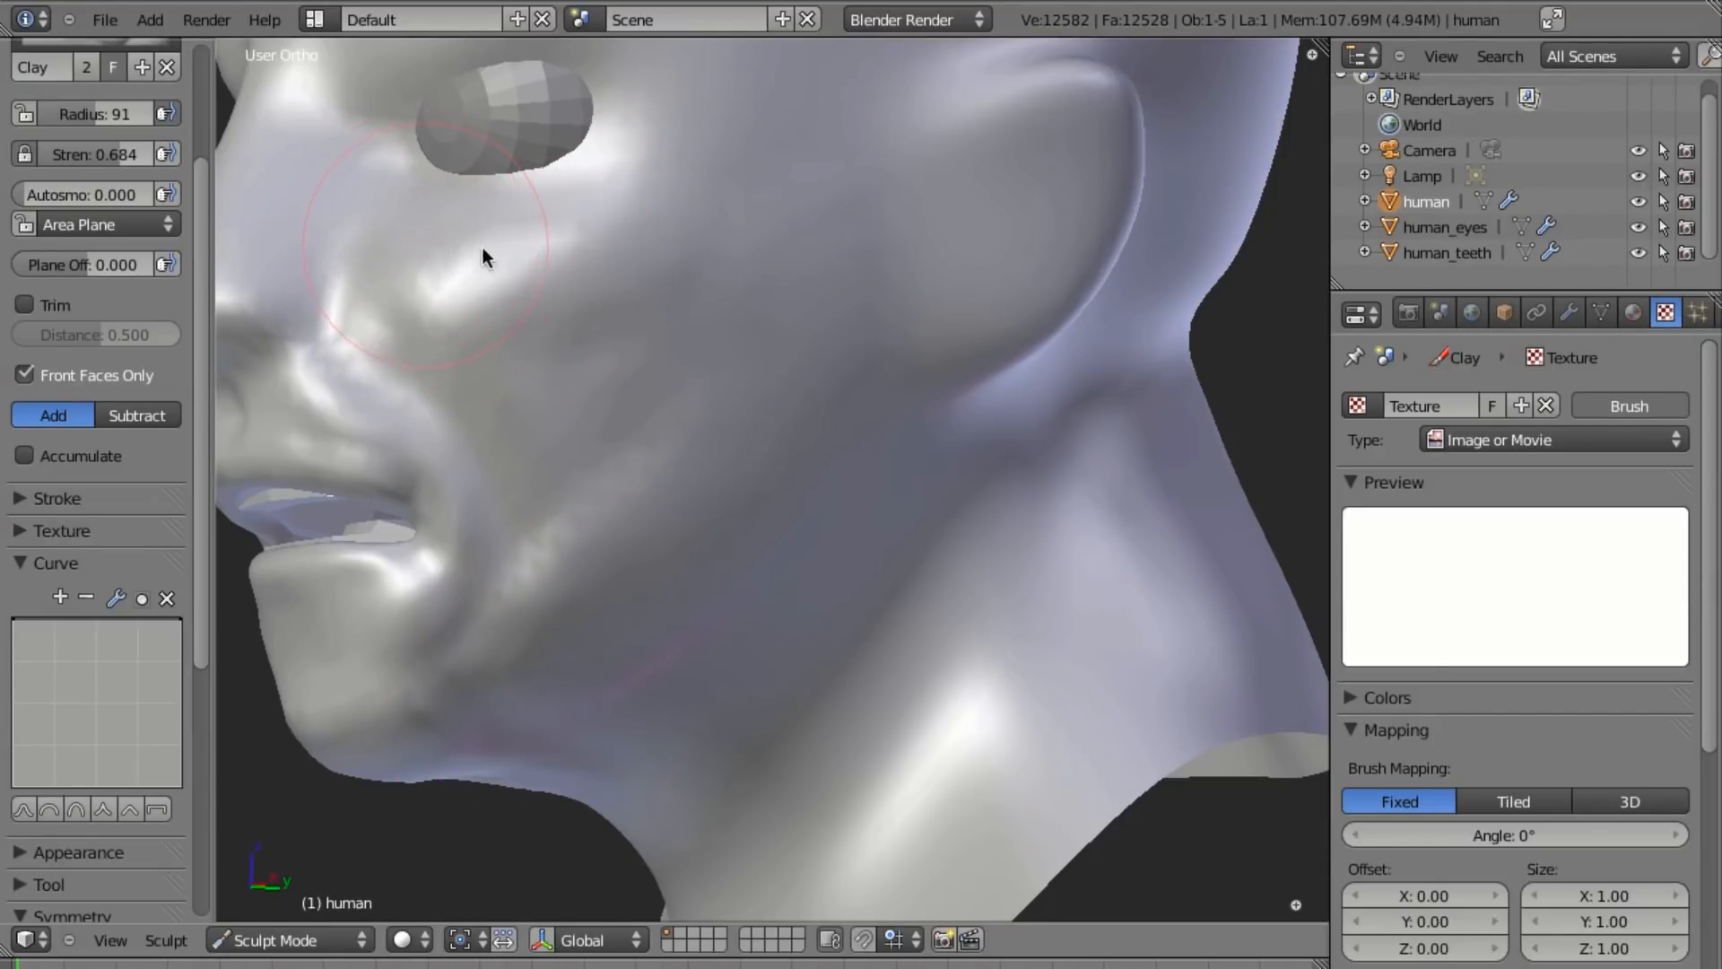
scroll(681, 502, "down", 5)
left_click_drag(760, 422, 642, 574)
Switch to the Crease brush at radius 28 and sculpt the inner brow beside the nose bridge.
scroll(750, 511, "up", 3)
middle_click_drag(748, 508, 834, 530)
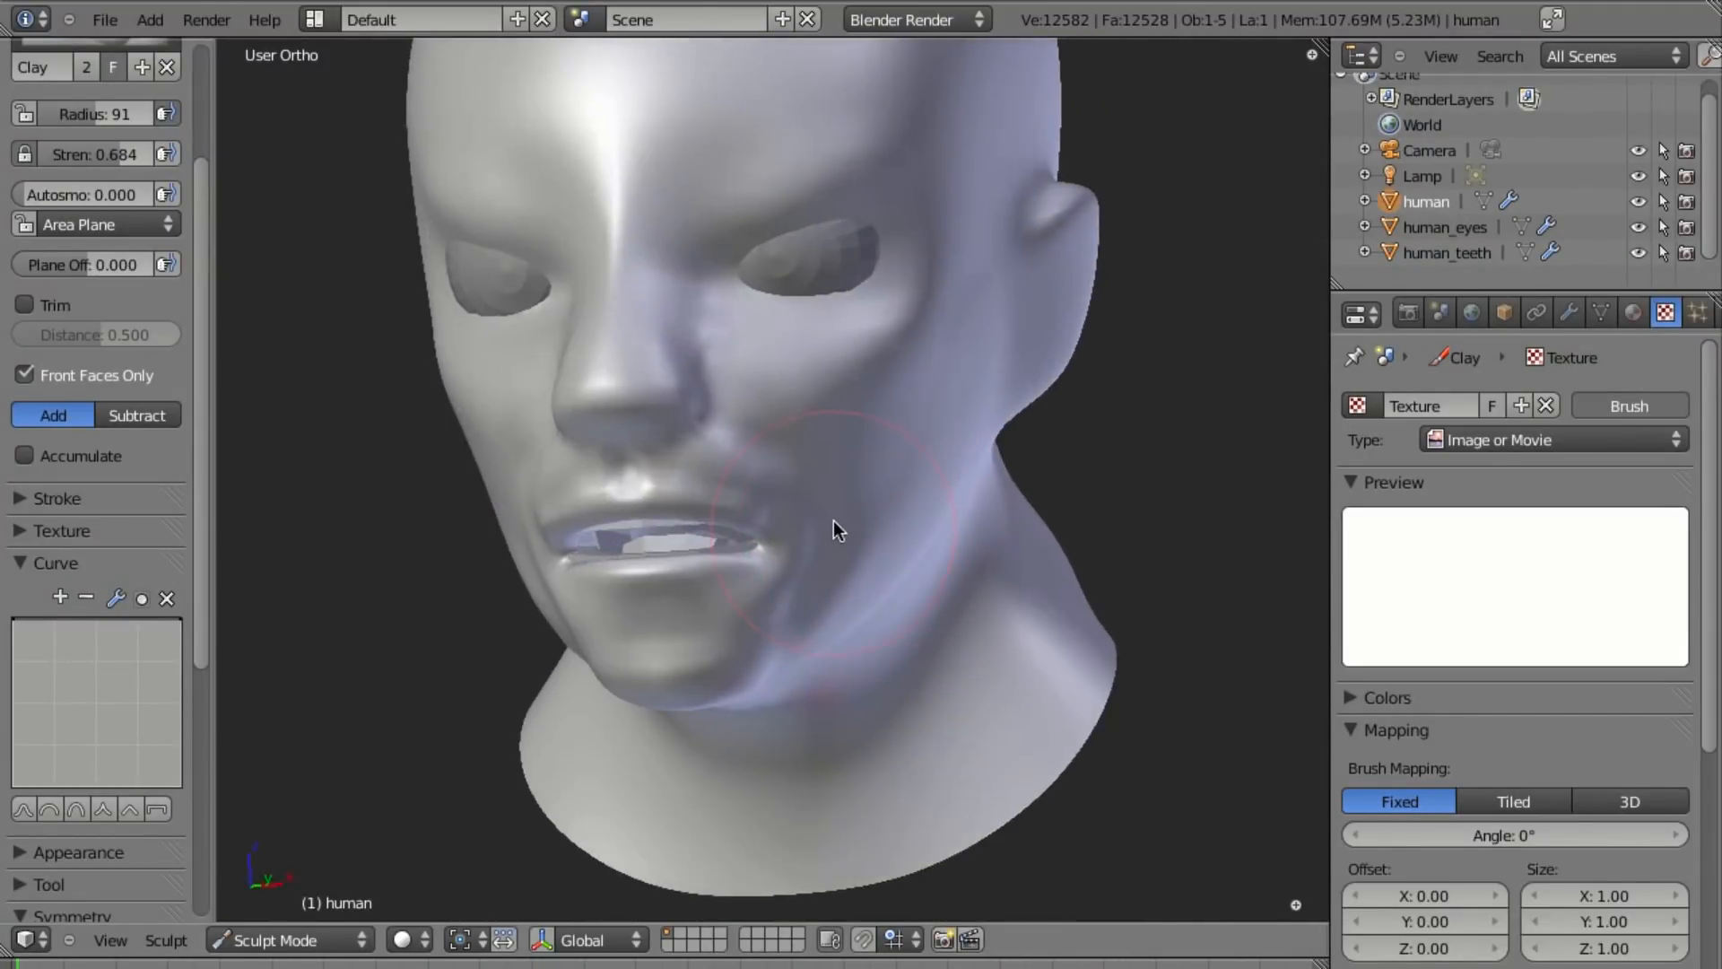
middle_click_drag(897, 399, 901, 533, "shift")
middle_click_drag(750, 484, 632, 276, "ctrl")
scroll(632, 276, "down", 5)
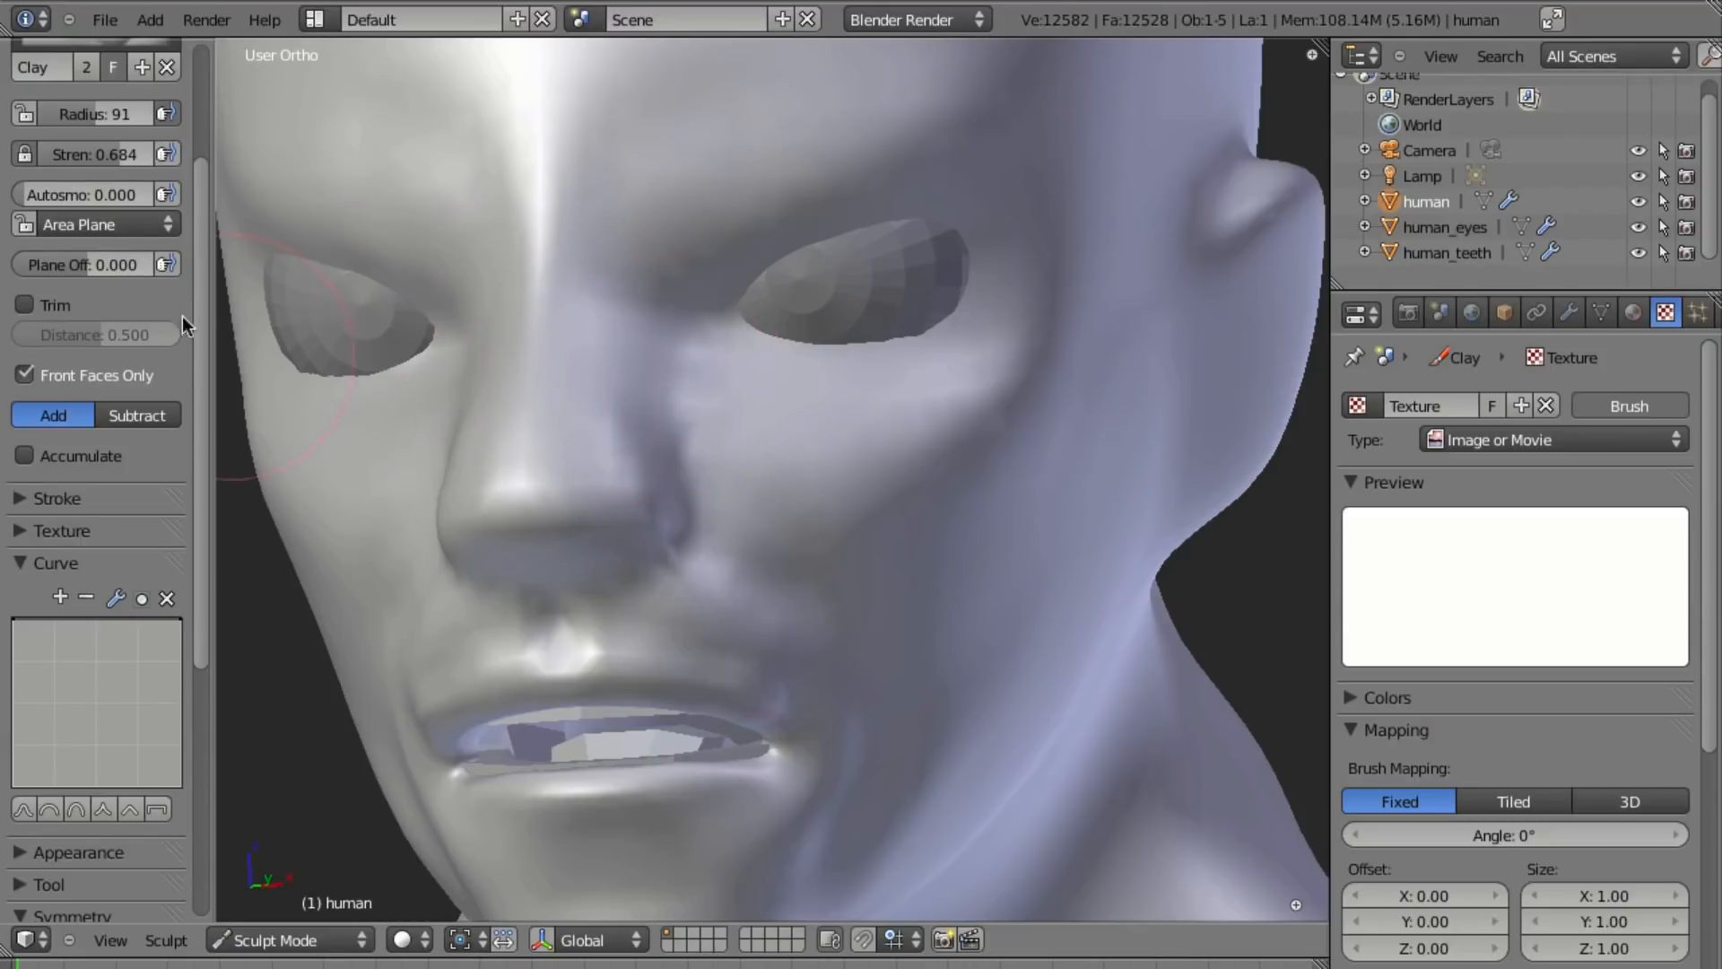
scroll(183, 342, "up", 5)
key("shift+c")
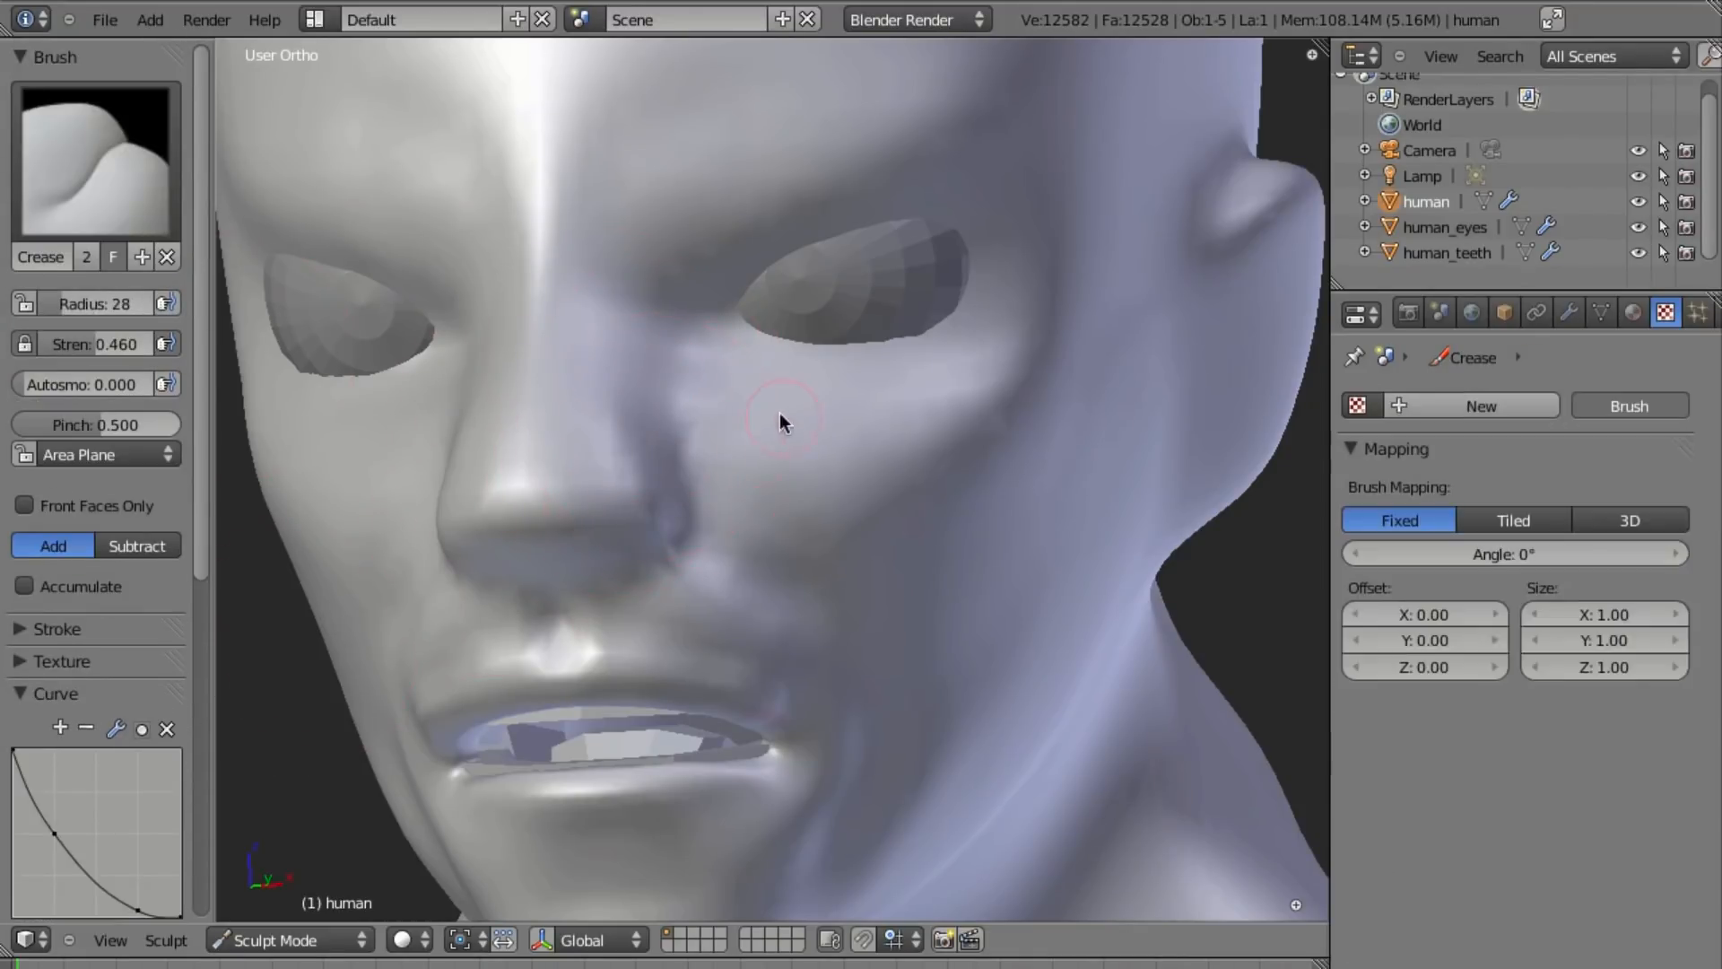
scroll(757, 476, "up", 4)
middle_click_drag(782, 513, 781, 508)
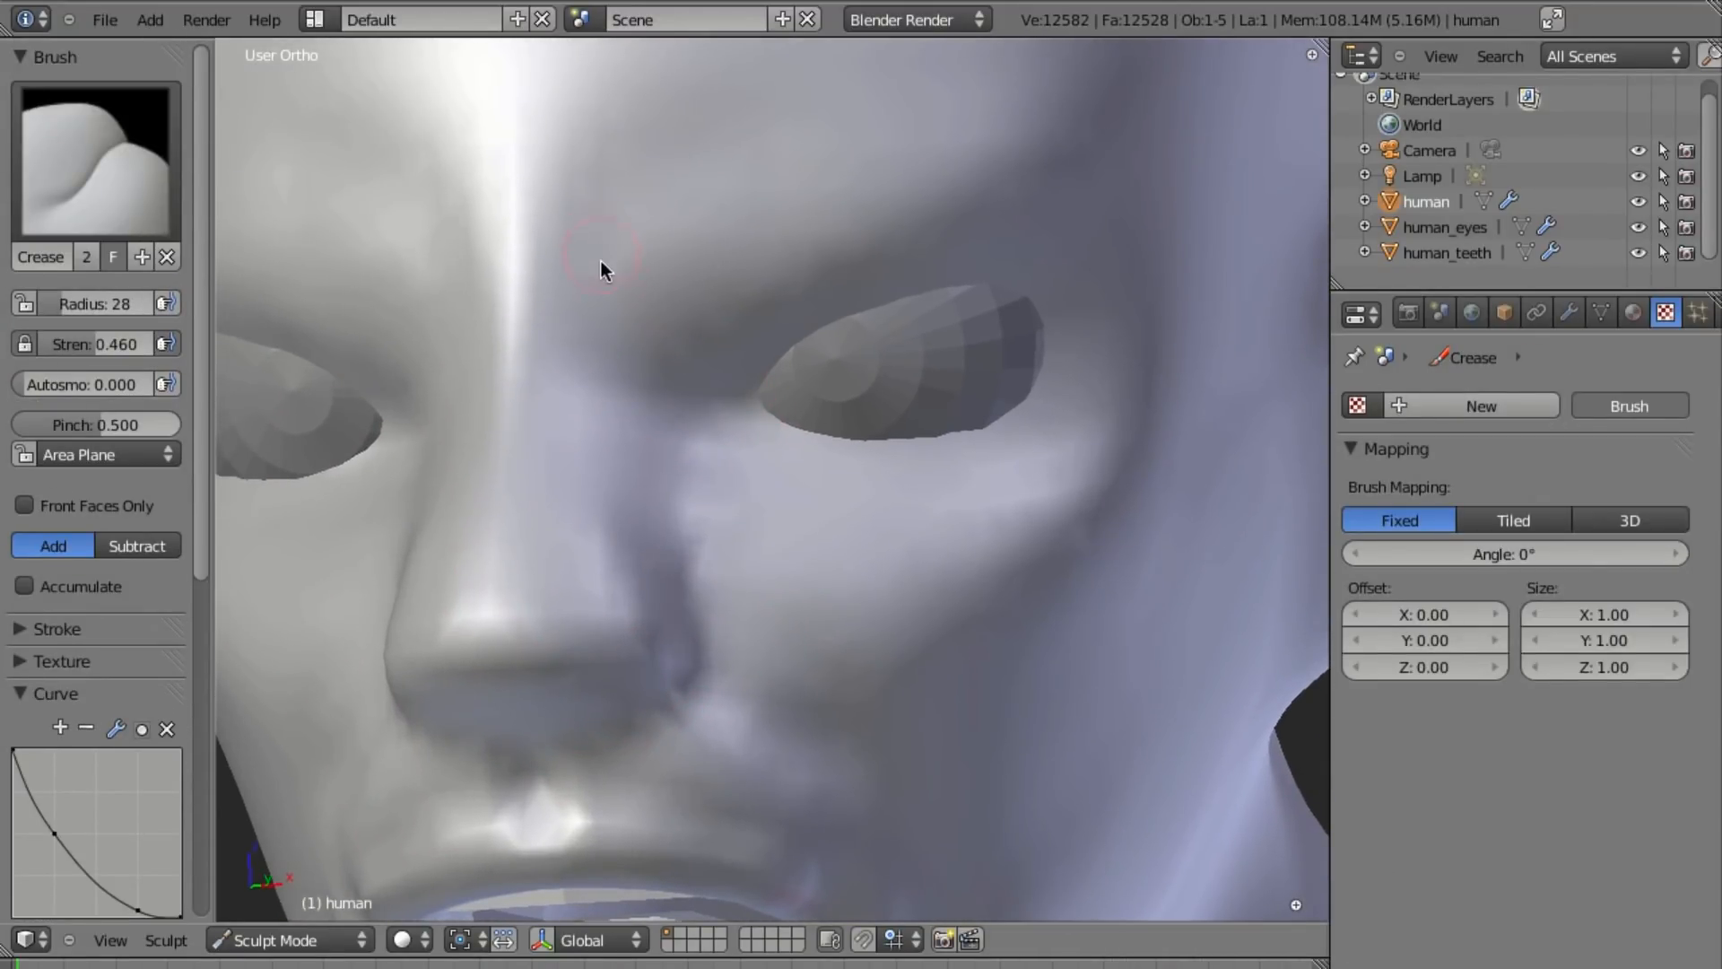
left_click_drag(644, 378, 622, 337)
Set the Crease brush radius to 47 and define the upper and lower eyelids around the eye opening.
key("f")
left_click(649, 246)
middle_click_drag(652, 249, 789, 422)
key("f")
left_click(809, 419)
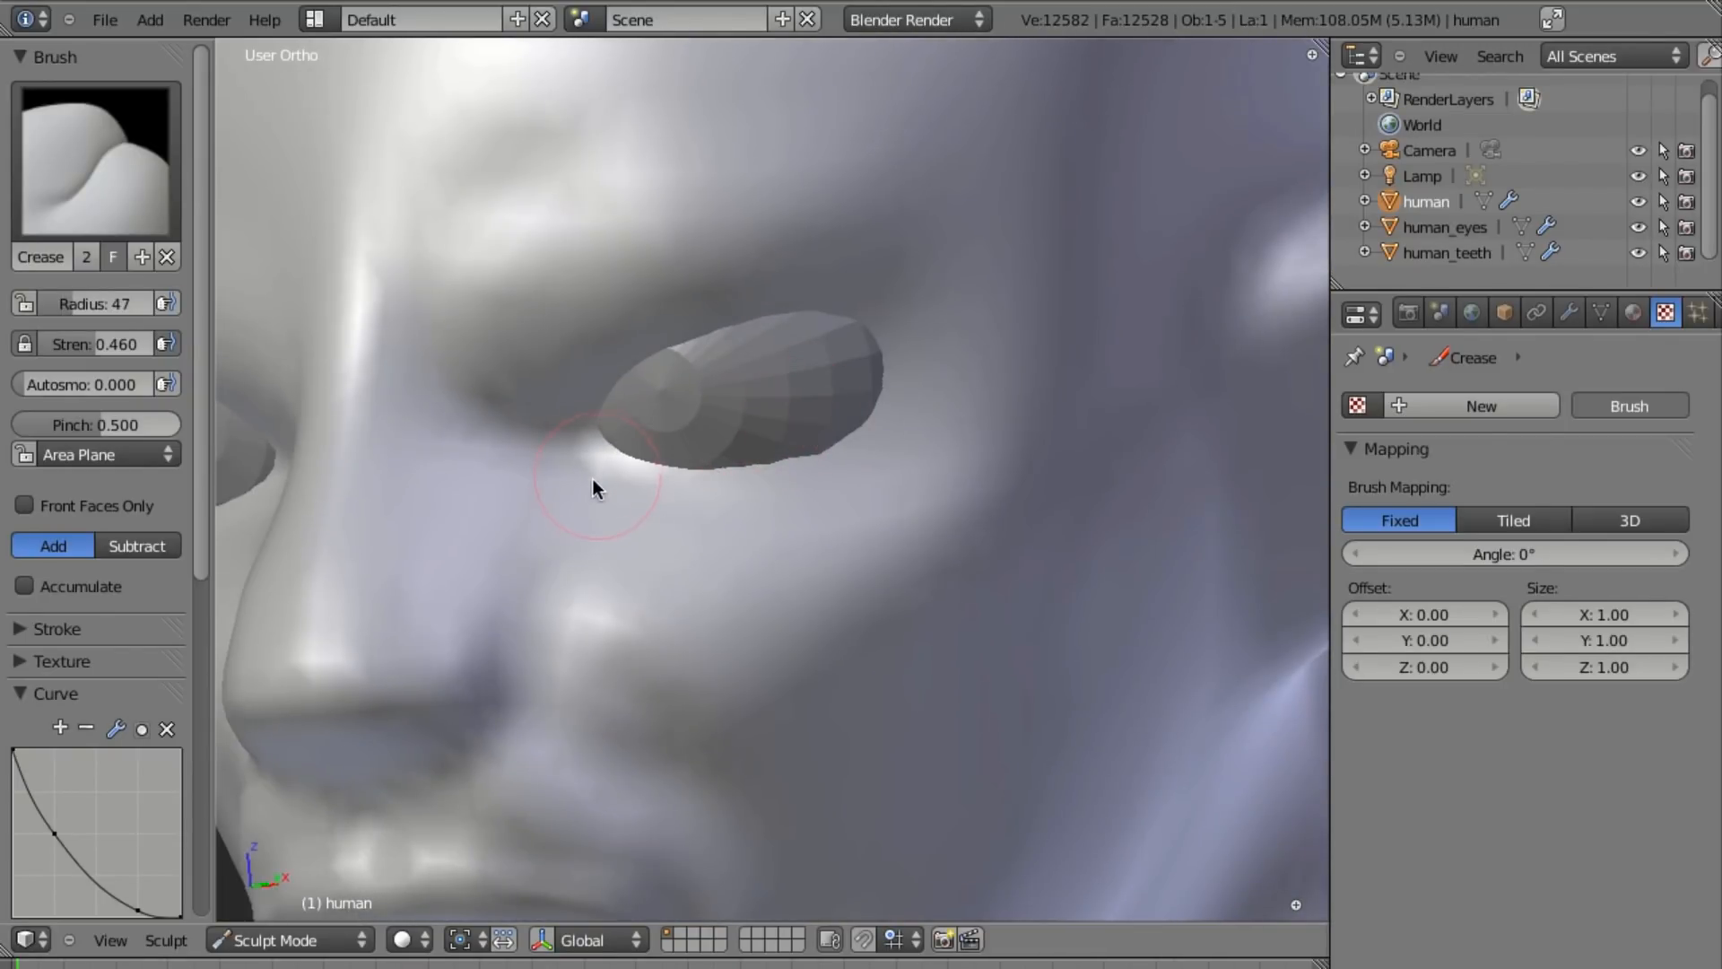
mouse_move(637, 513)
left_mouse_down()
mouse_move(784, 522)
mouse_move(611, 451)
mouse_move(646, 359)
left_mouse_up()
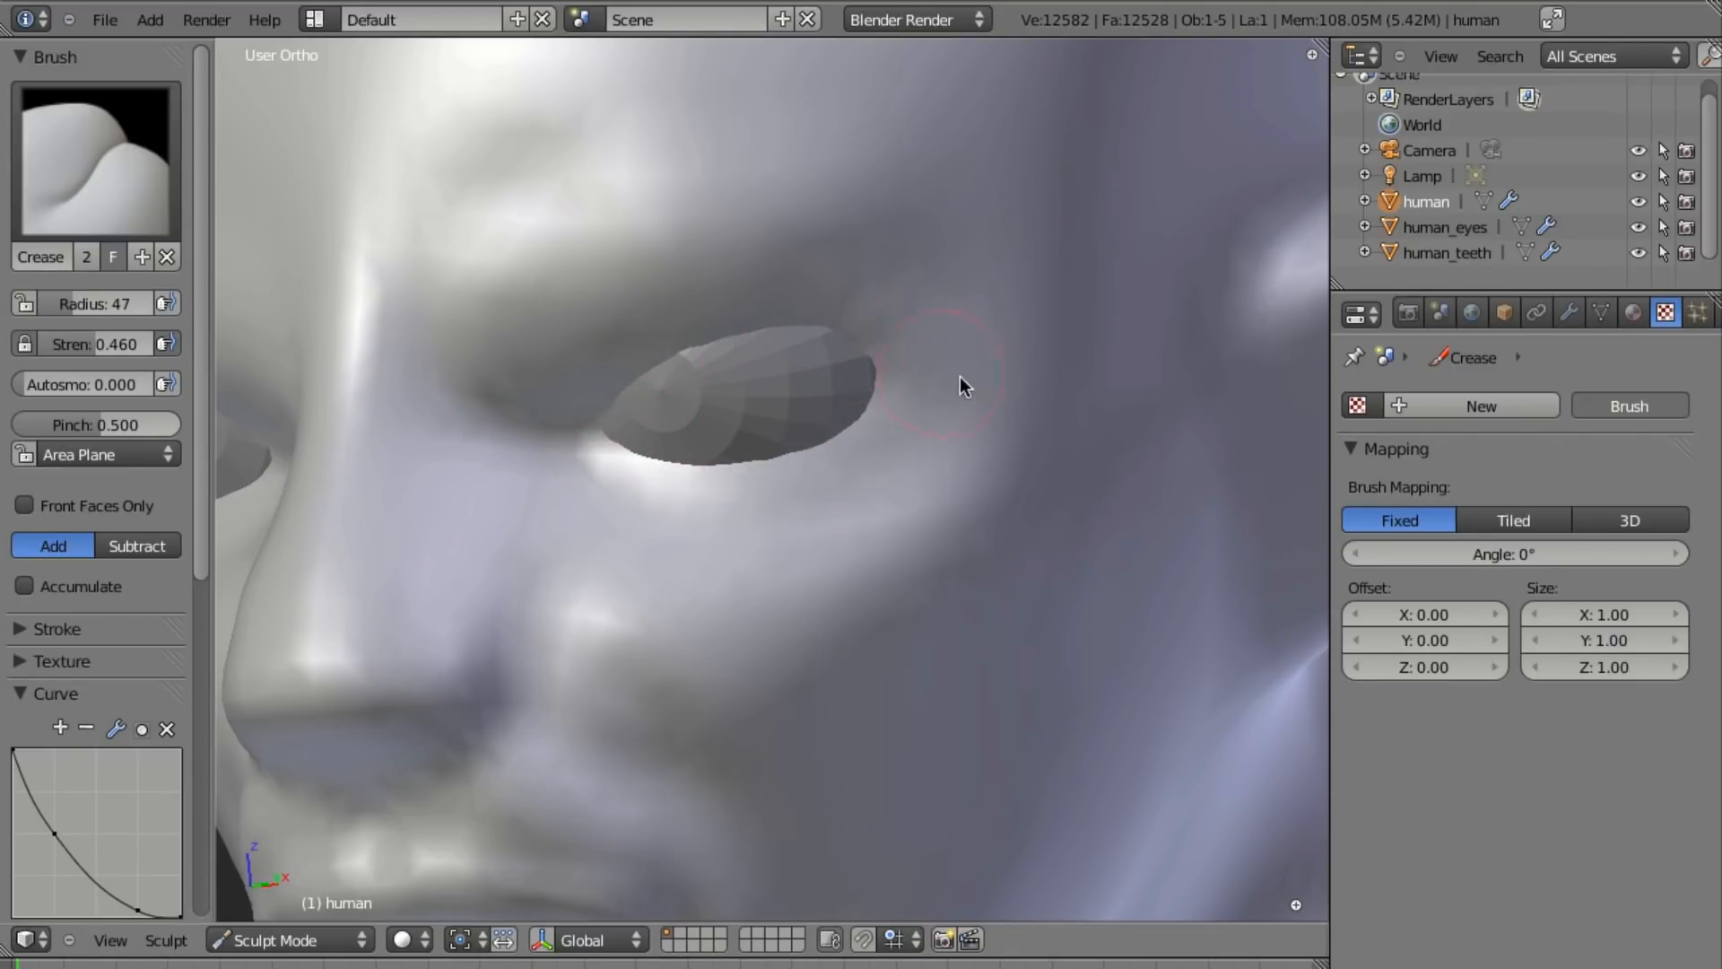
Define the nostril wing and its junction with the cheek using the Crease brush.
scroll(834, 475, "down", 4)
mouse_move(837, 464)
middle_mouse_down()
mouse_move(950, 415)
mouse_move(838, 465)
middle_mouse_up()
scroll(837, 502, "up", 5)
middle_click_drag(625, 499, 765, 461)
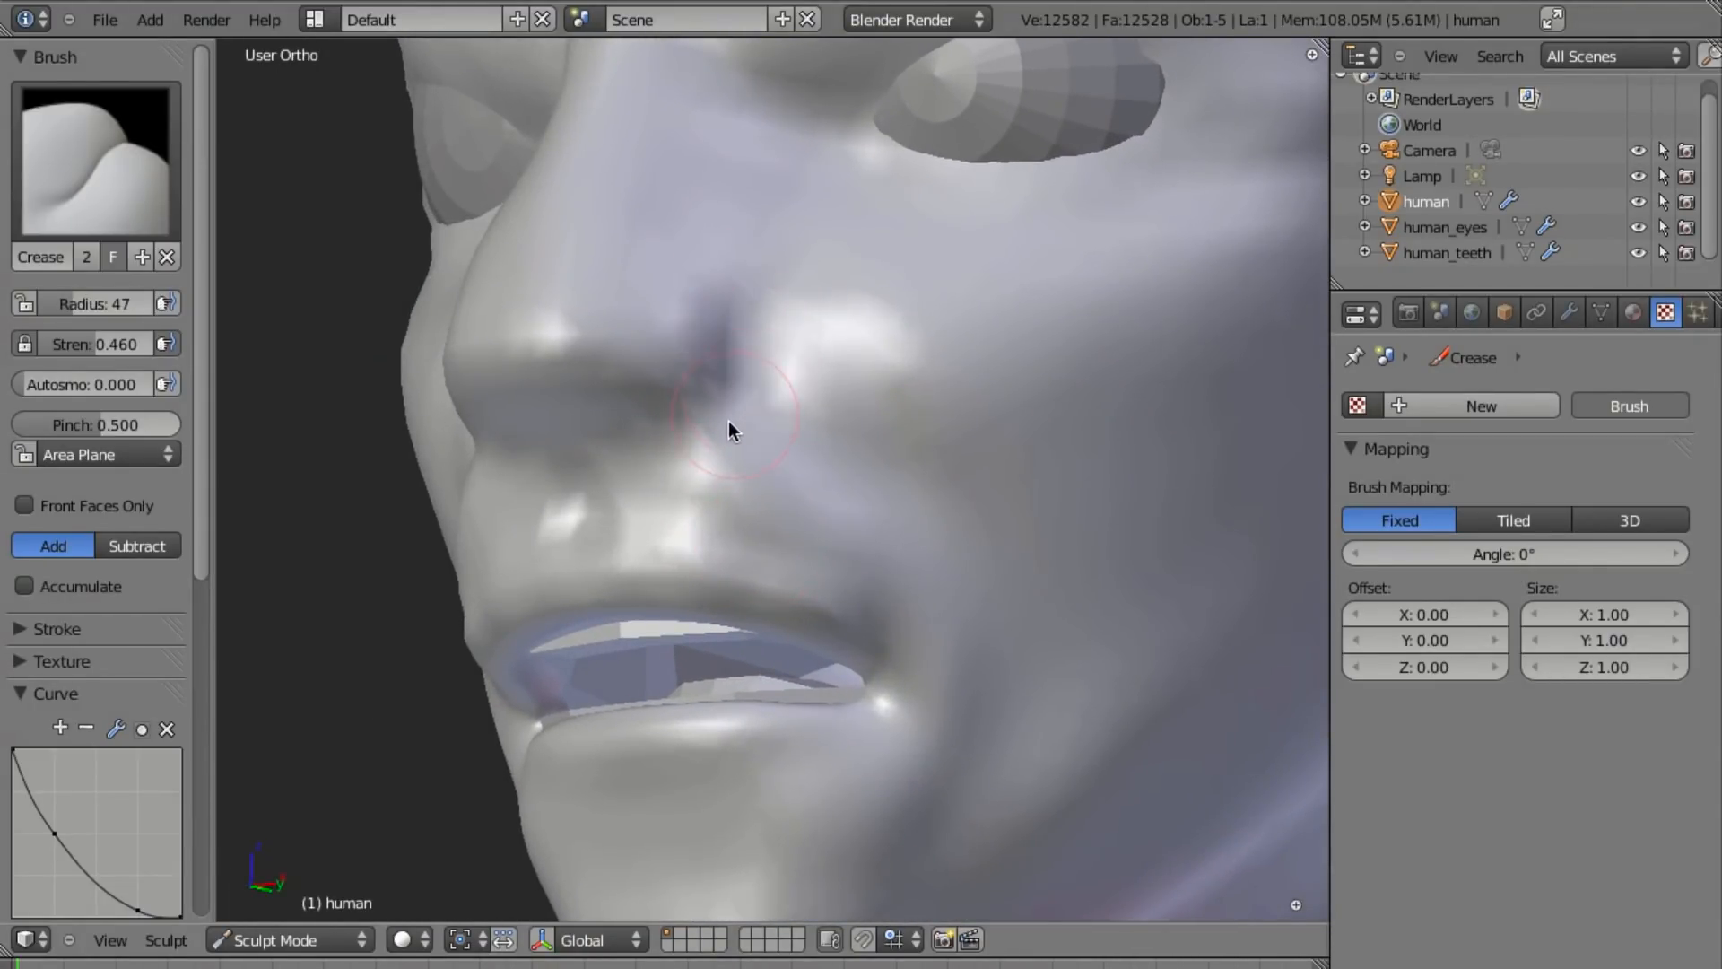
left_click_drag(733, 414, 664, 444)
left_click_drag(619, 285, 707, 308)
Define the nasolabial fold around the mouth corner and the crease below the lower lip with the Crease brush.
middle_click_drag(750, 398, 669, 342, "shift")
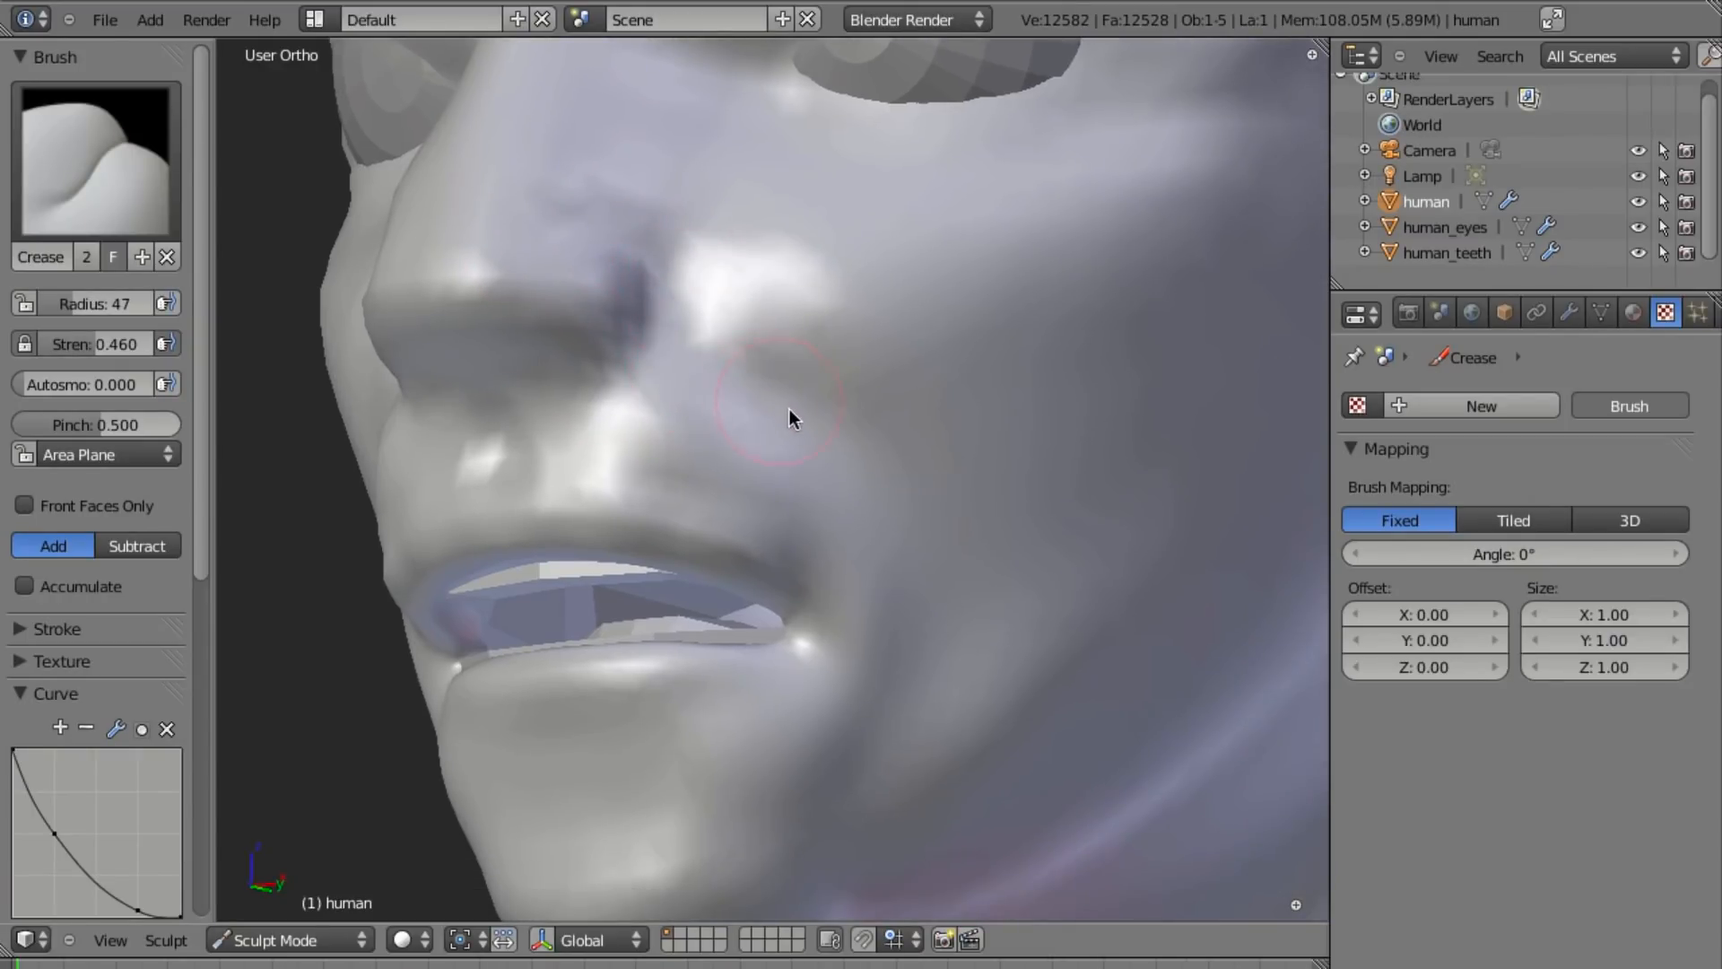
left_click_drag(917, 665, 799, 520)
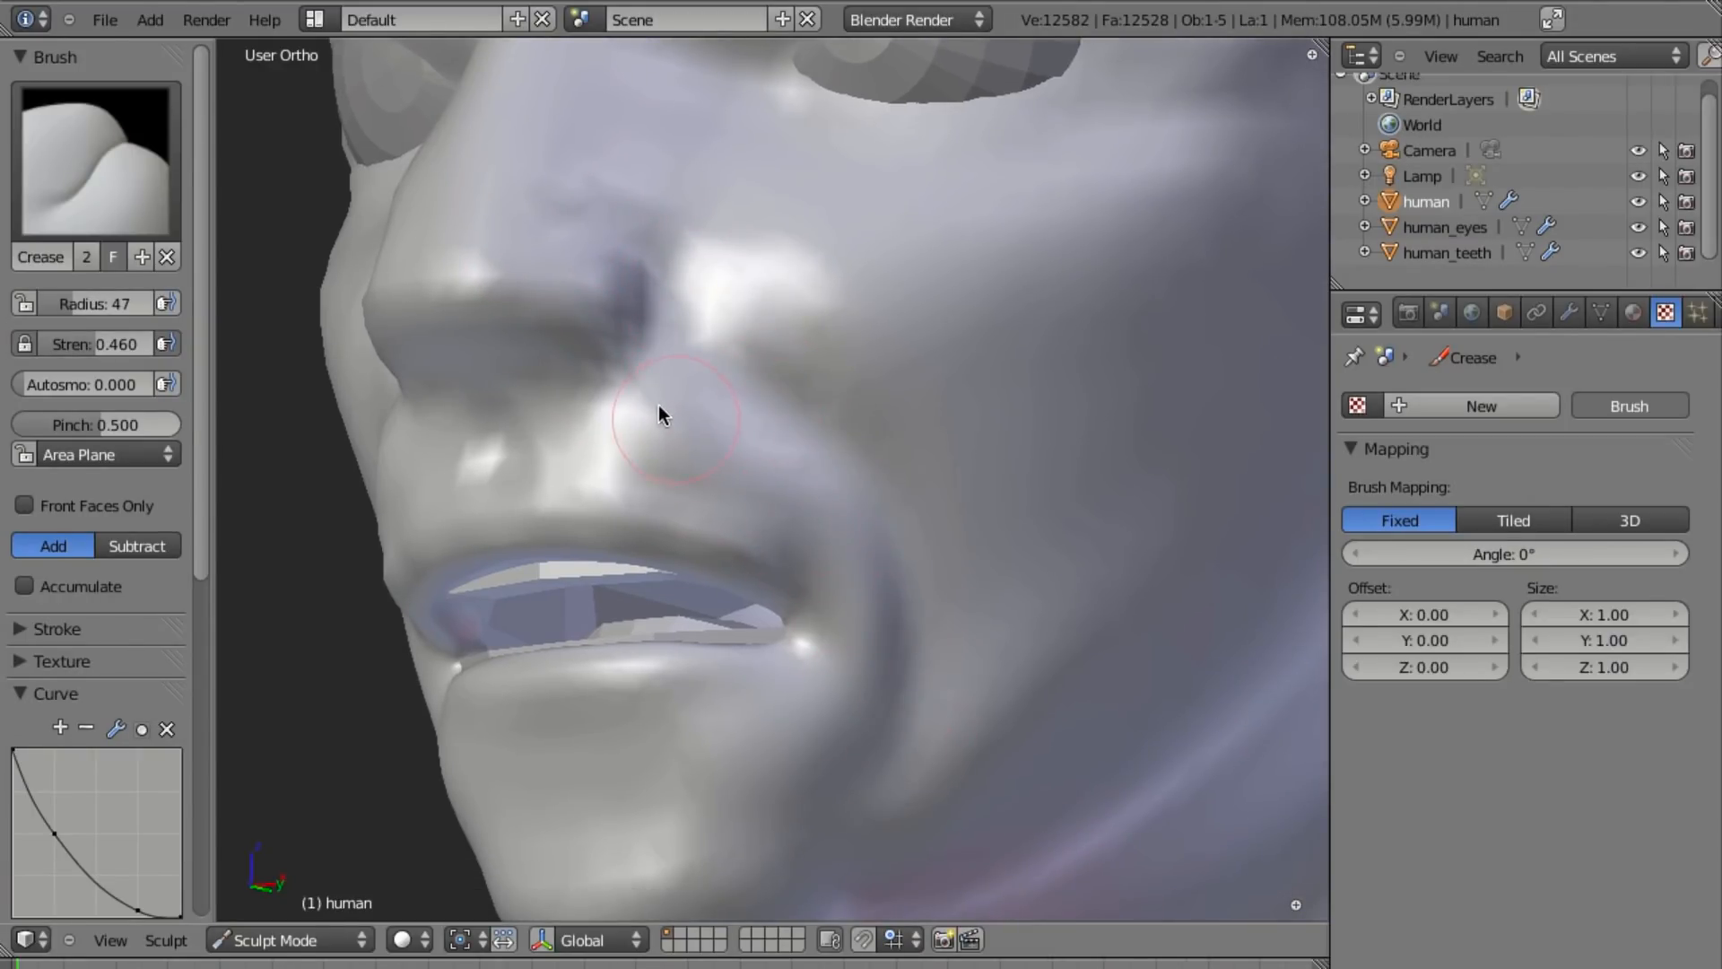
mouse_move(776, 713)
middle_mouse_down("shift")
mouse_move(809, 536)
mouse_move(610, 579)
middle_mouse_up("shift")
mouse_move(626, 610)
left_mouse_down()
mouse_move(801, 593)
mouse_move(807, 574)
left_mouse_up()
Carve the inner contours of the ear and refine the side of the head with the Crease brush at radius 47.
mouse_move(766, 455)
middle_mouse_down()
mouse_move(842, 422)
mouse_move(734, 467)
mouse_move(749, 477)
middle_mouse_up()
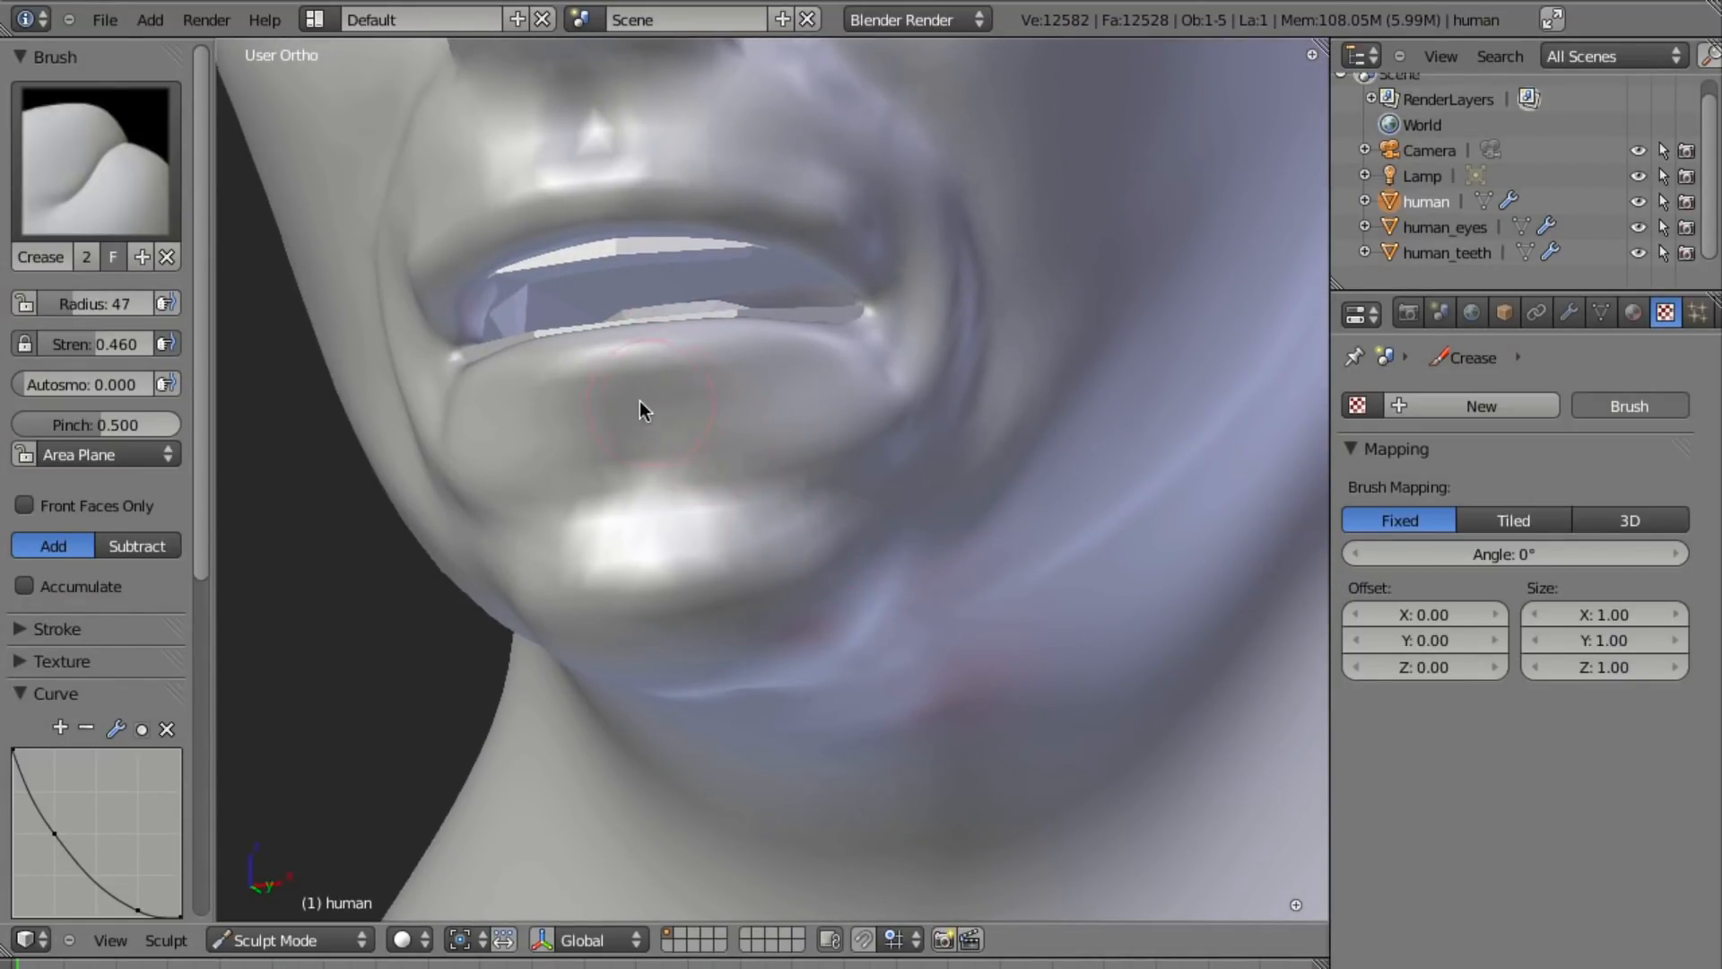
mouse_move(620, 384)
middle_mouse_down()
mouse_move(796, 577)
mouse_move(915, 383)
mouse_move(780, 403)
mouse_move(719, 289)
middle_mouse_up()
scroll(796, 577, "down", 4)
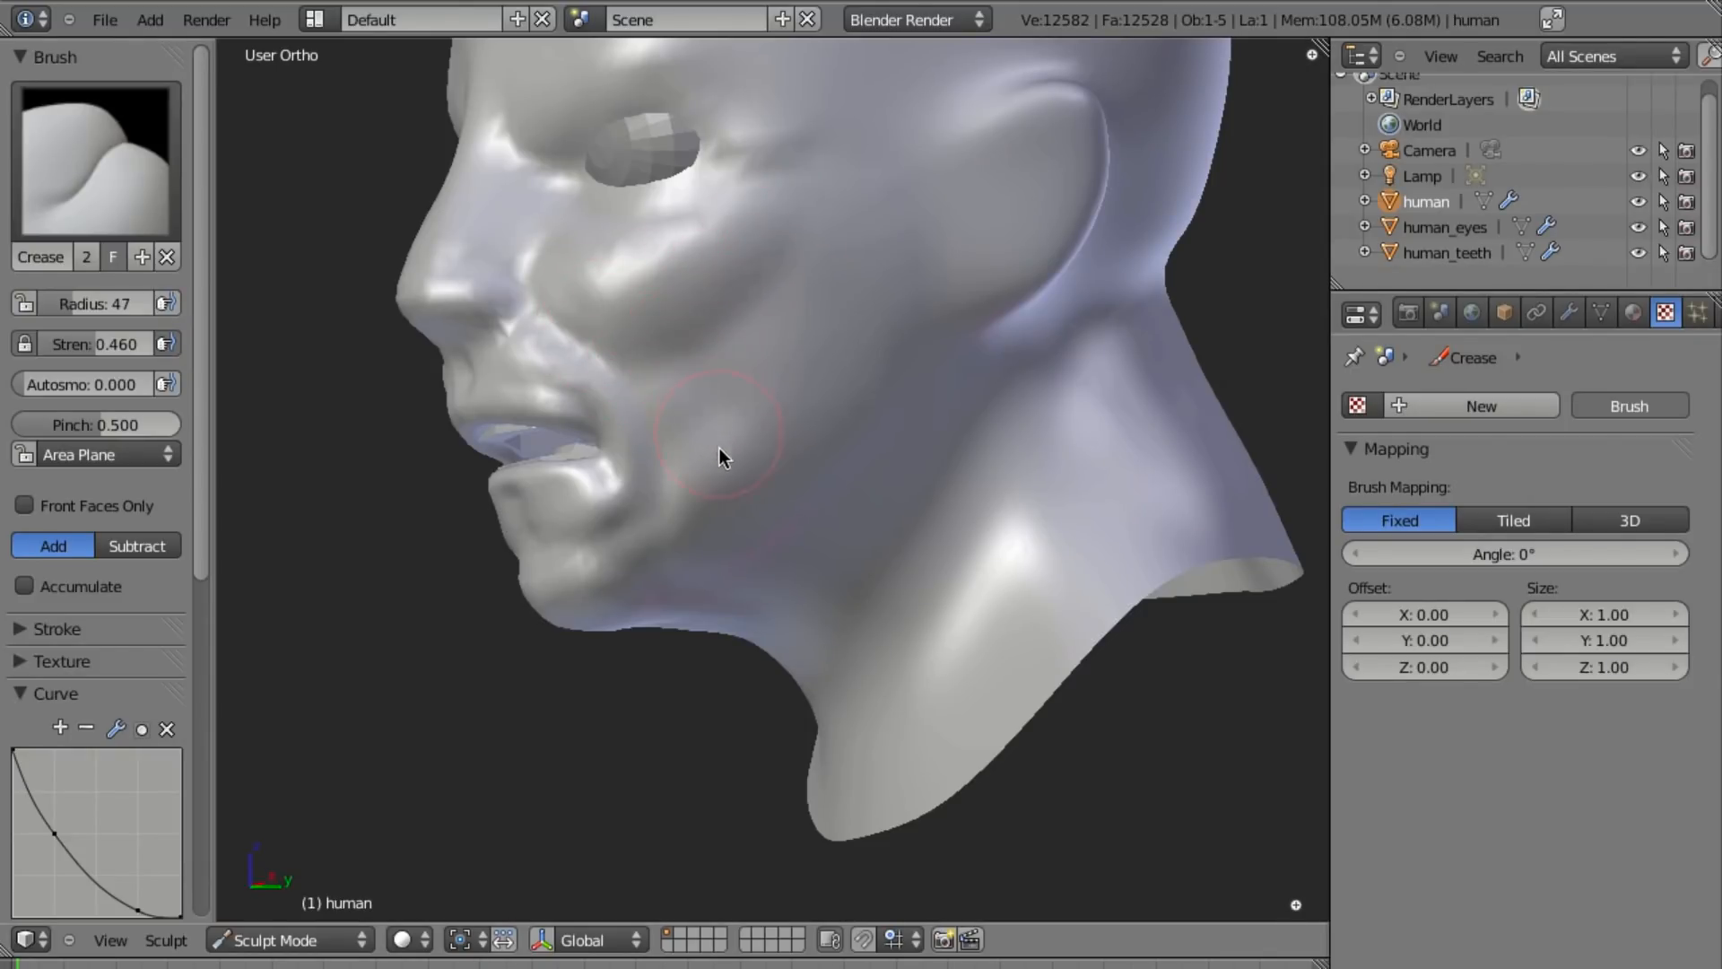
middle_click_drag(811, 446, 753, 525)
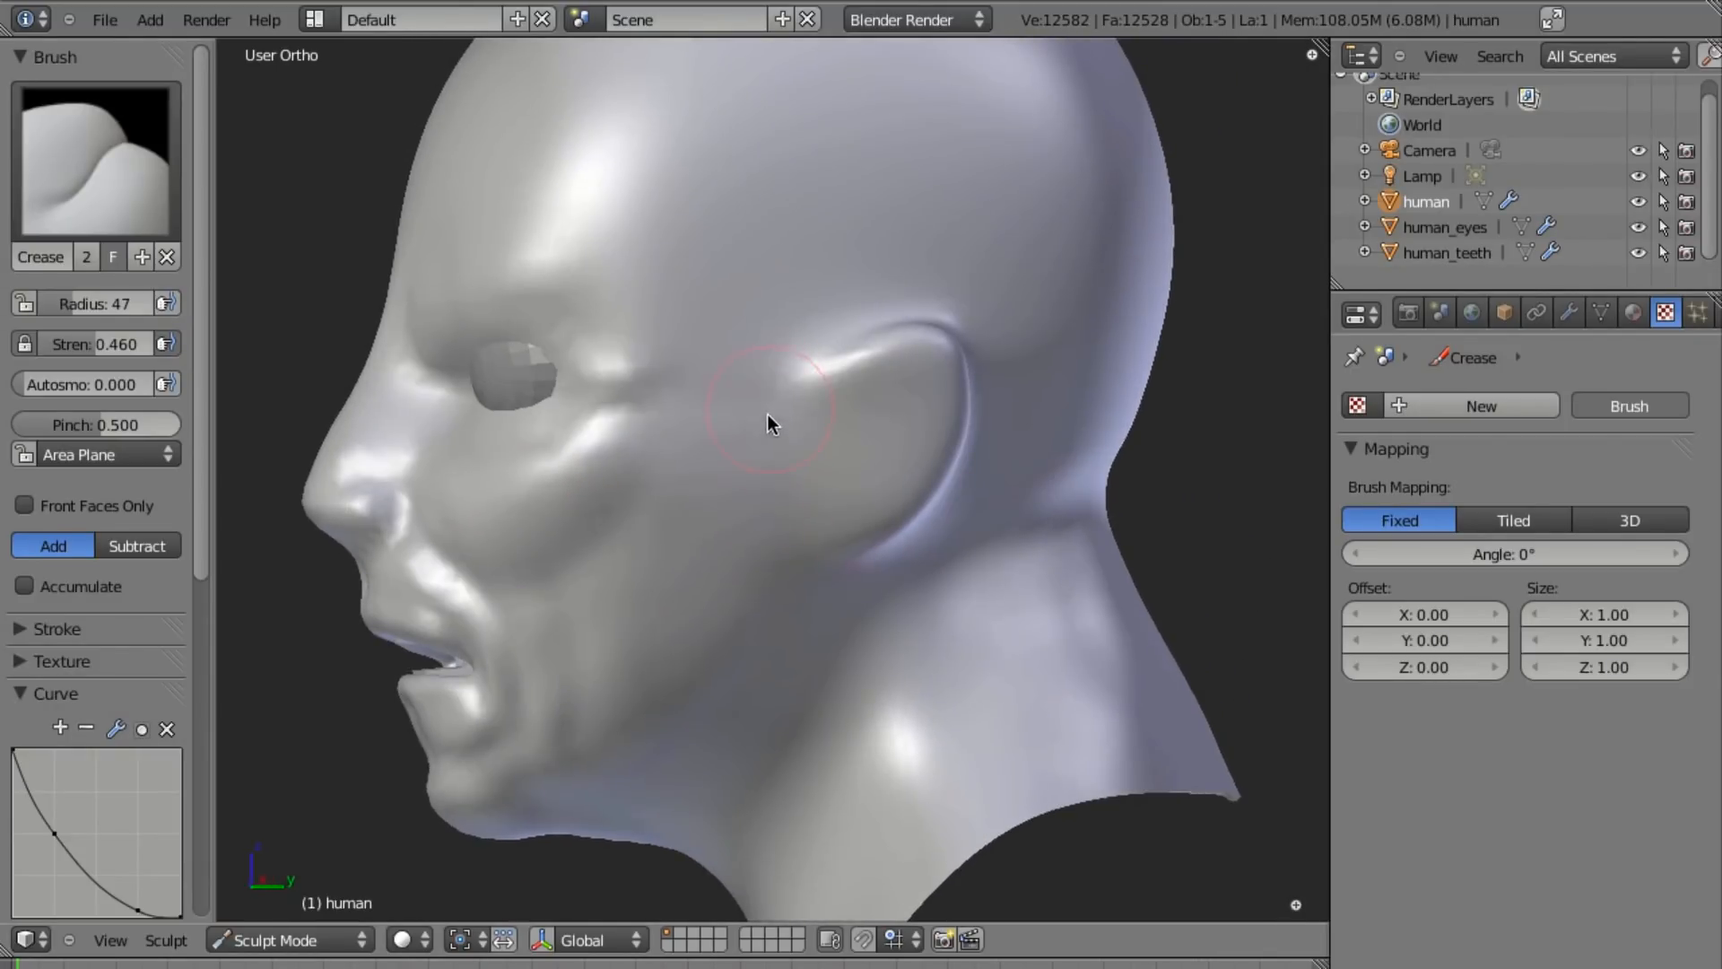
middle_click_drag(730, 703, 749, 511)
middle_click_drag(608, 563, 748, 626)
scroll(722, 551, "up", 5)
middle_click_drag(794, 483, 992, 337)
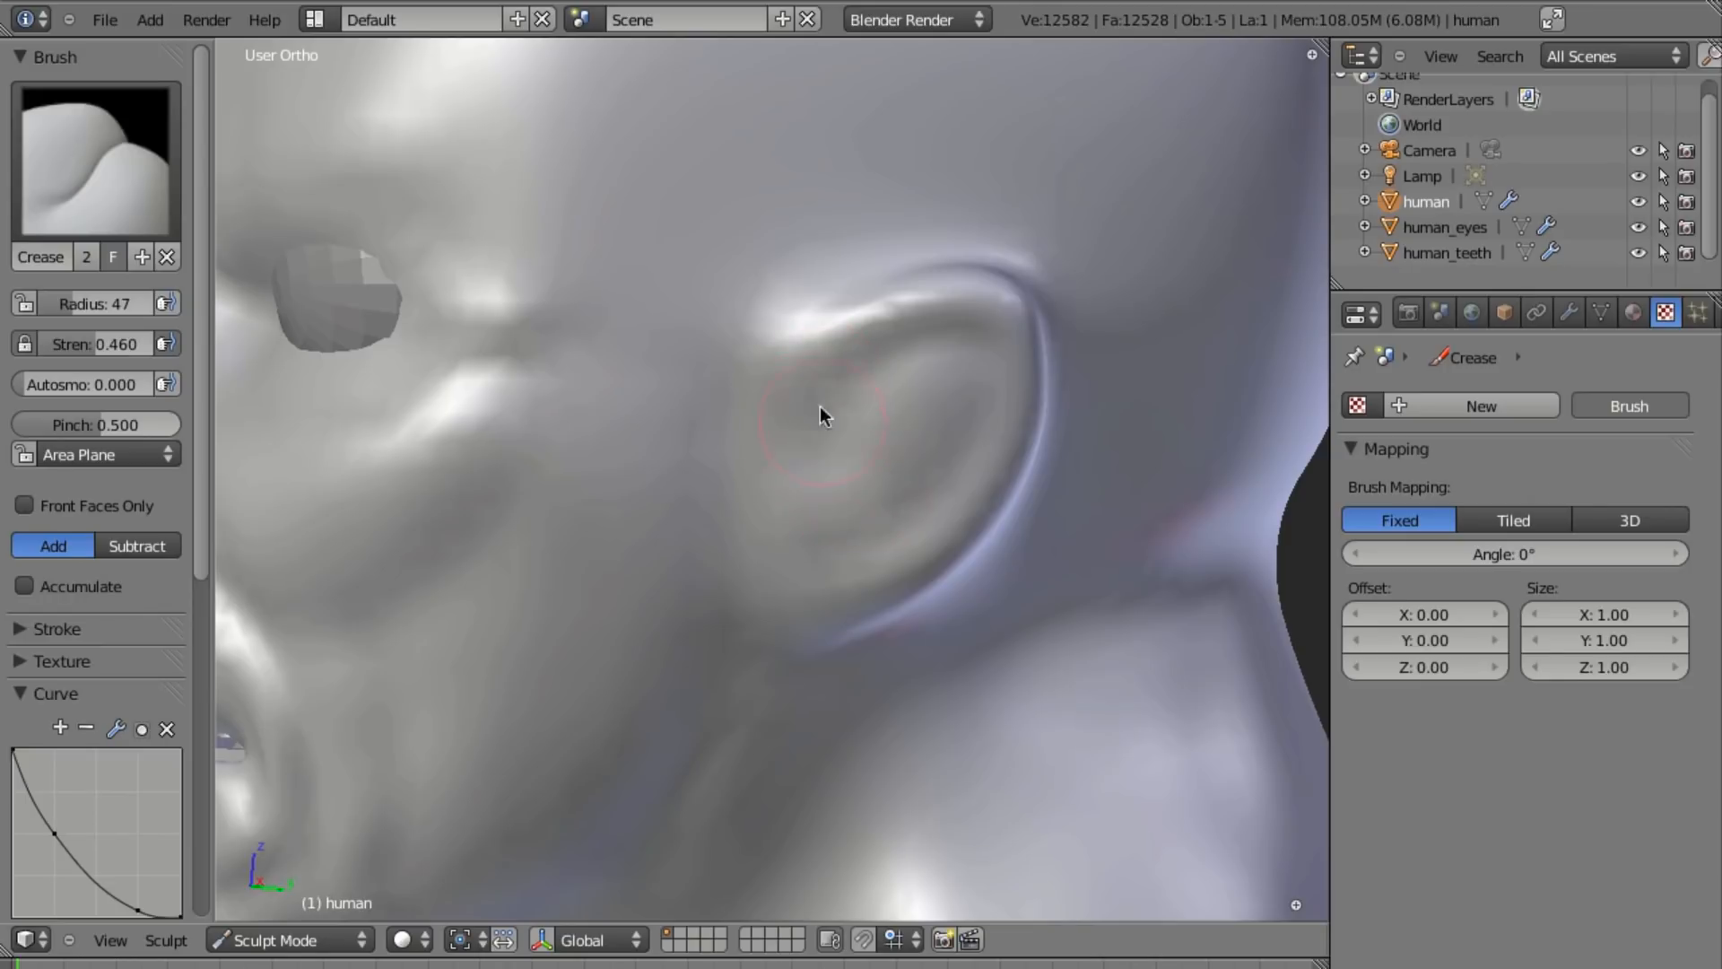
scroll(787, 465, "up", 4)
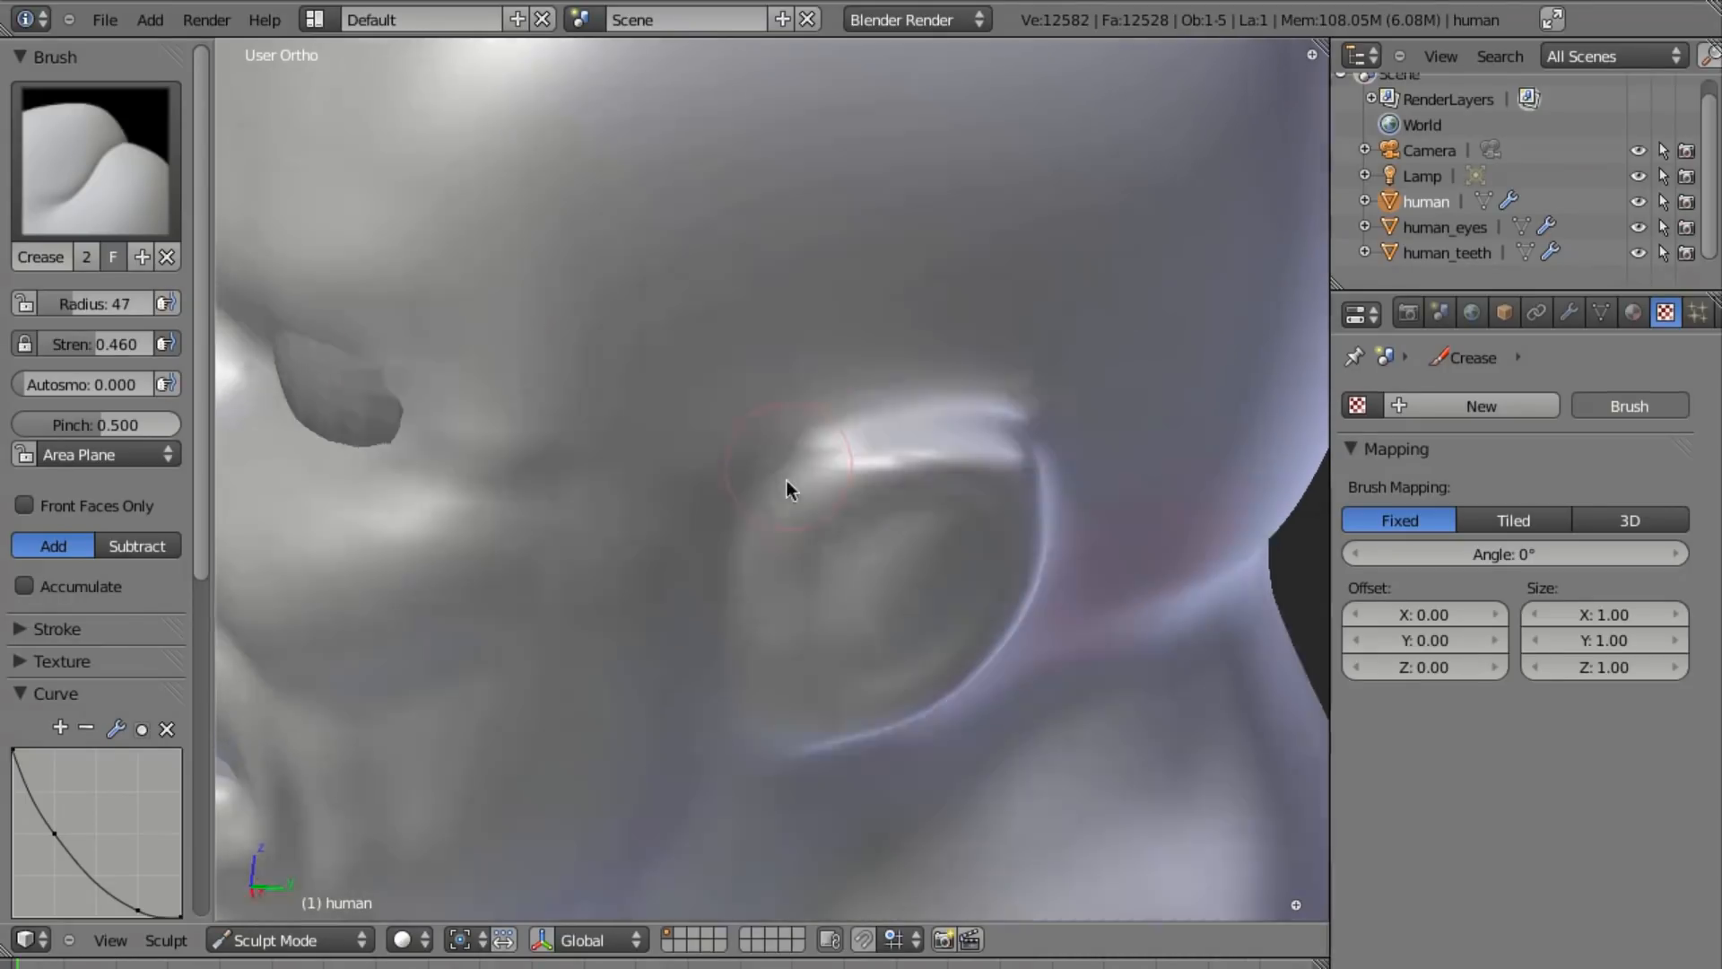
middle_click_drag(987, 563, 628, 489)
mouse_move(319, 420)
left_mouse_down()
mouse_move(404, 516)
mouse_move(401, 493)
mouse_move(459, 653)
left_mouse_up()
middle_click_drag(459, 651, 557, 346)
left_click(567, 445)
middle_click_drag(834, 359, 780, 310)
middle_click_drag(830, 524, 882, 436)
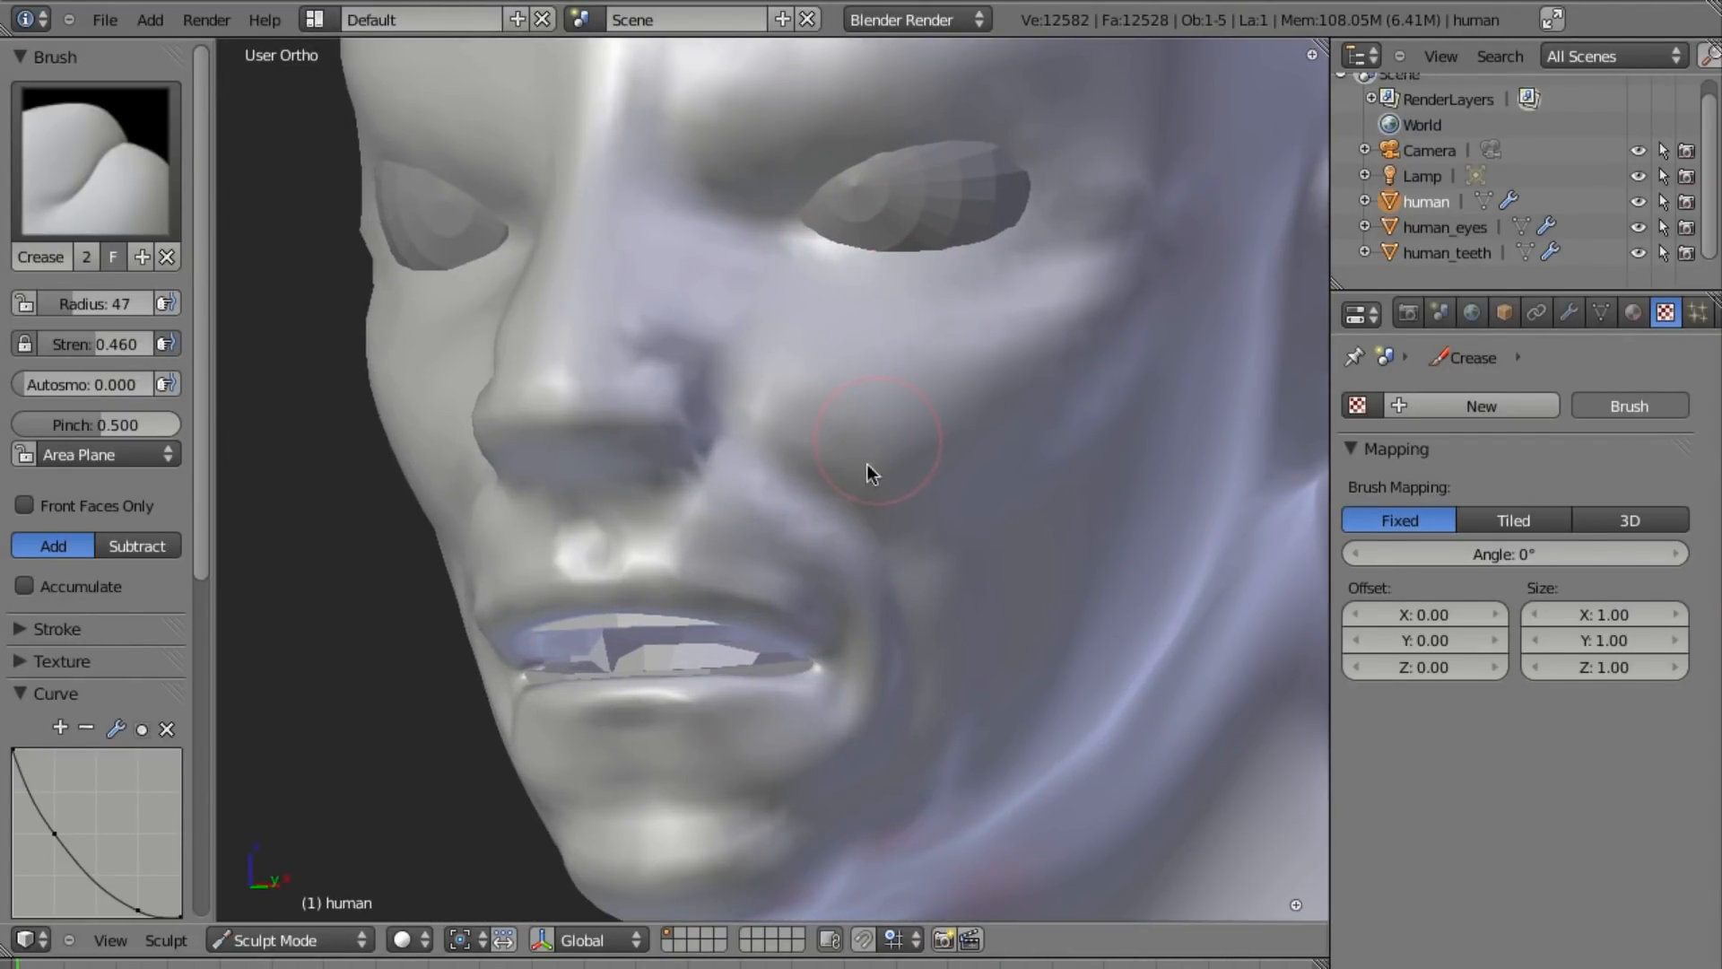
Show the Multires modifier settings, switch to the Clay brush at radius 55 and build up the lower eyelid.
key("c")
middle_click_drag(856, 523, 848, 619, "shift")
left_click(1568, 311)
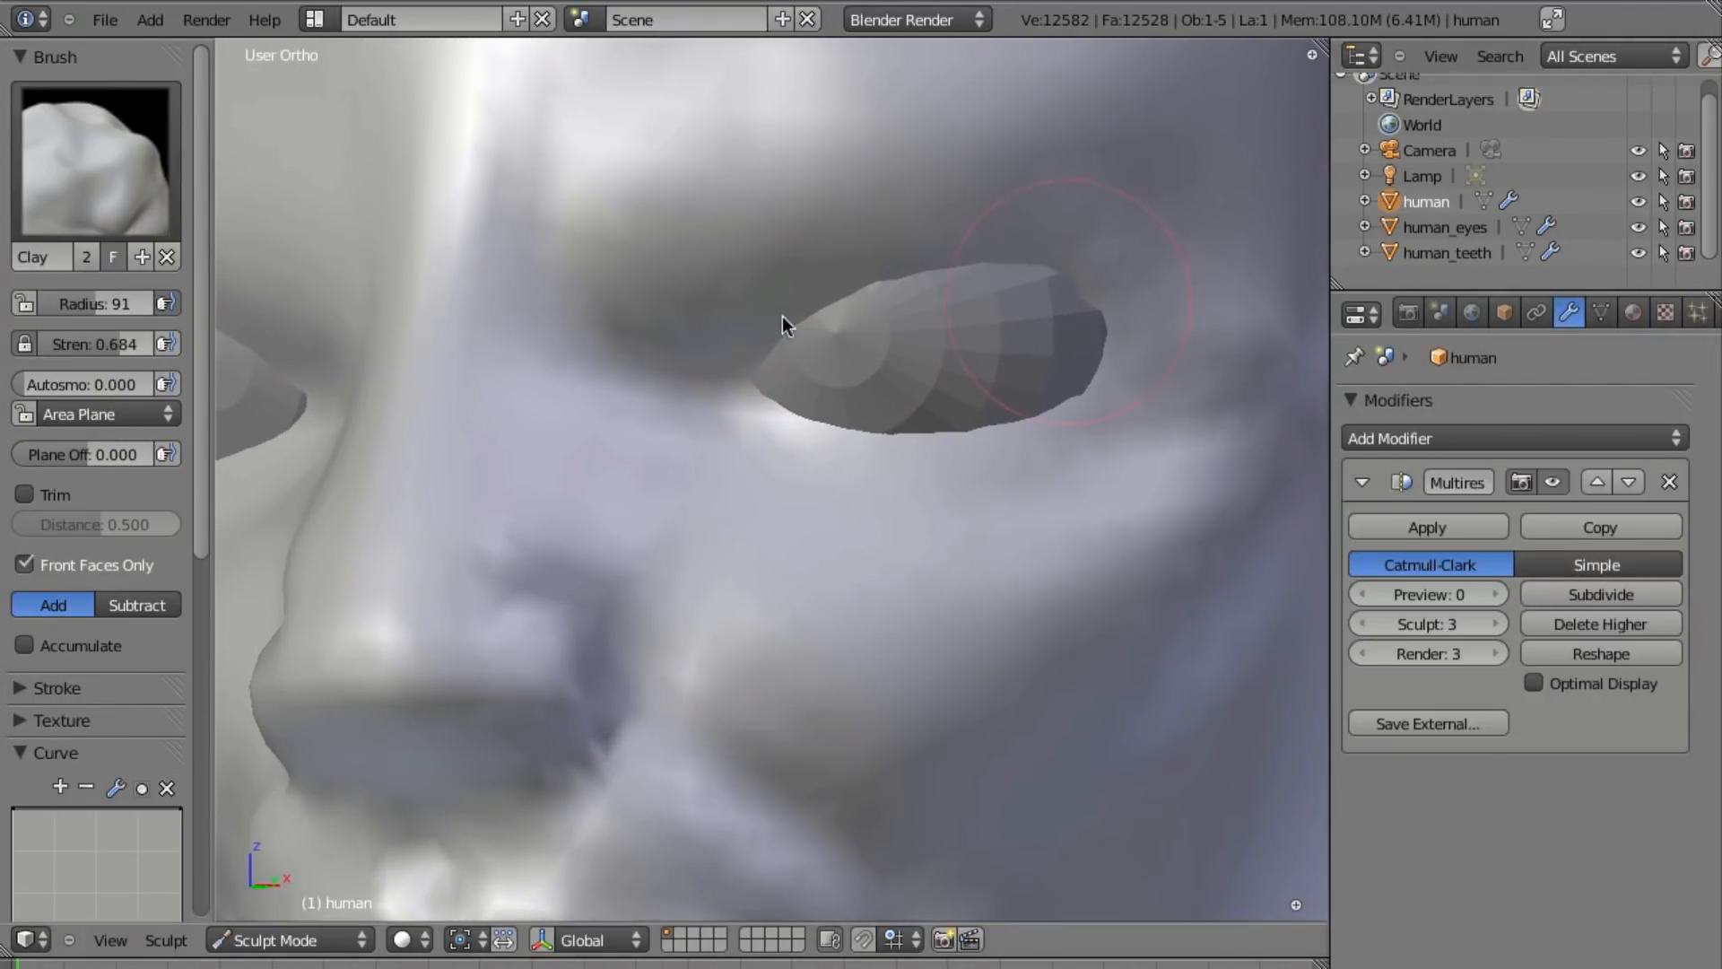
key("f")
left_click(753, 414)
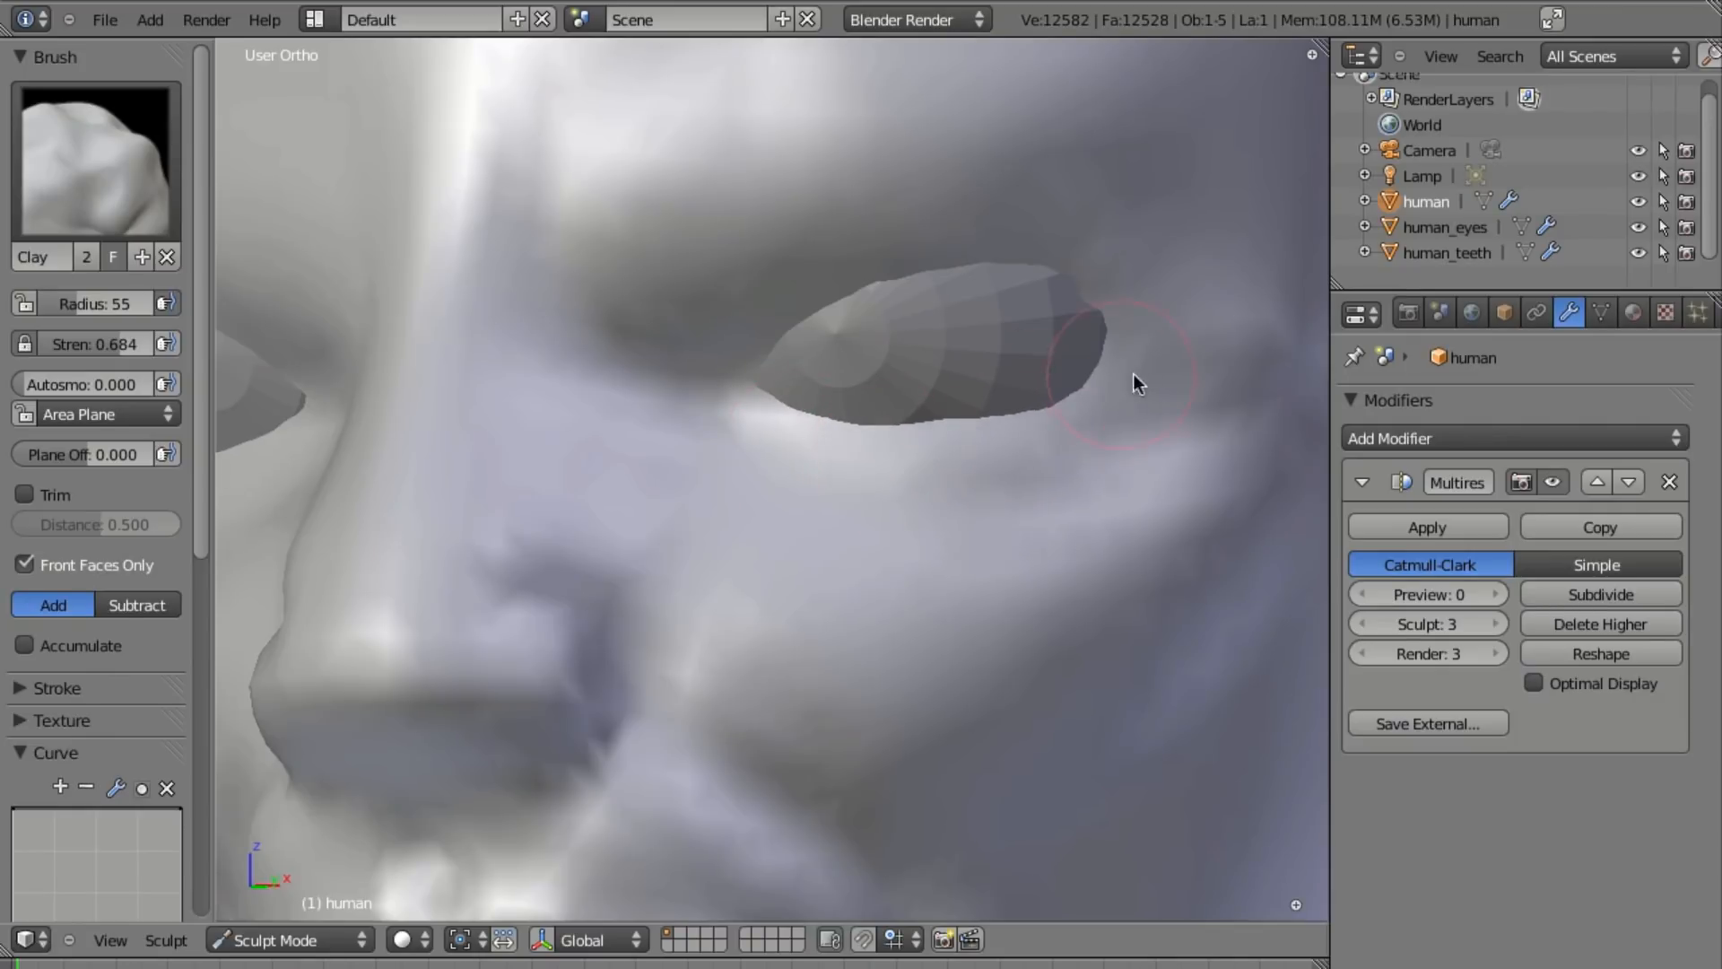
Shape the nose bridge, the side of the nose and the area under the inner eye with the Clay brush.
middle_click_drag(1219, 452, 1017, 486)
mouse_move(759, 504)
left_mouse_down()
mouse_move(809, 536)
mouse_move(606, 413)
left_mouse_up()
left_click_drag(540, 282, 599, 503)
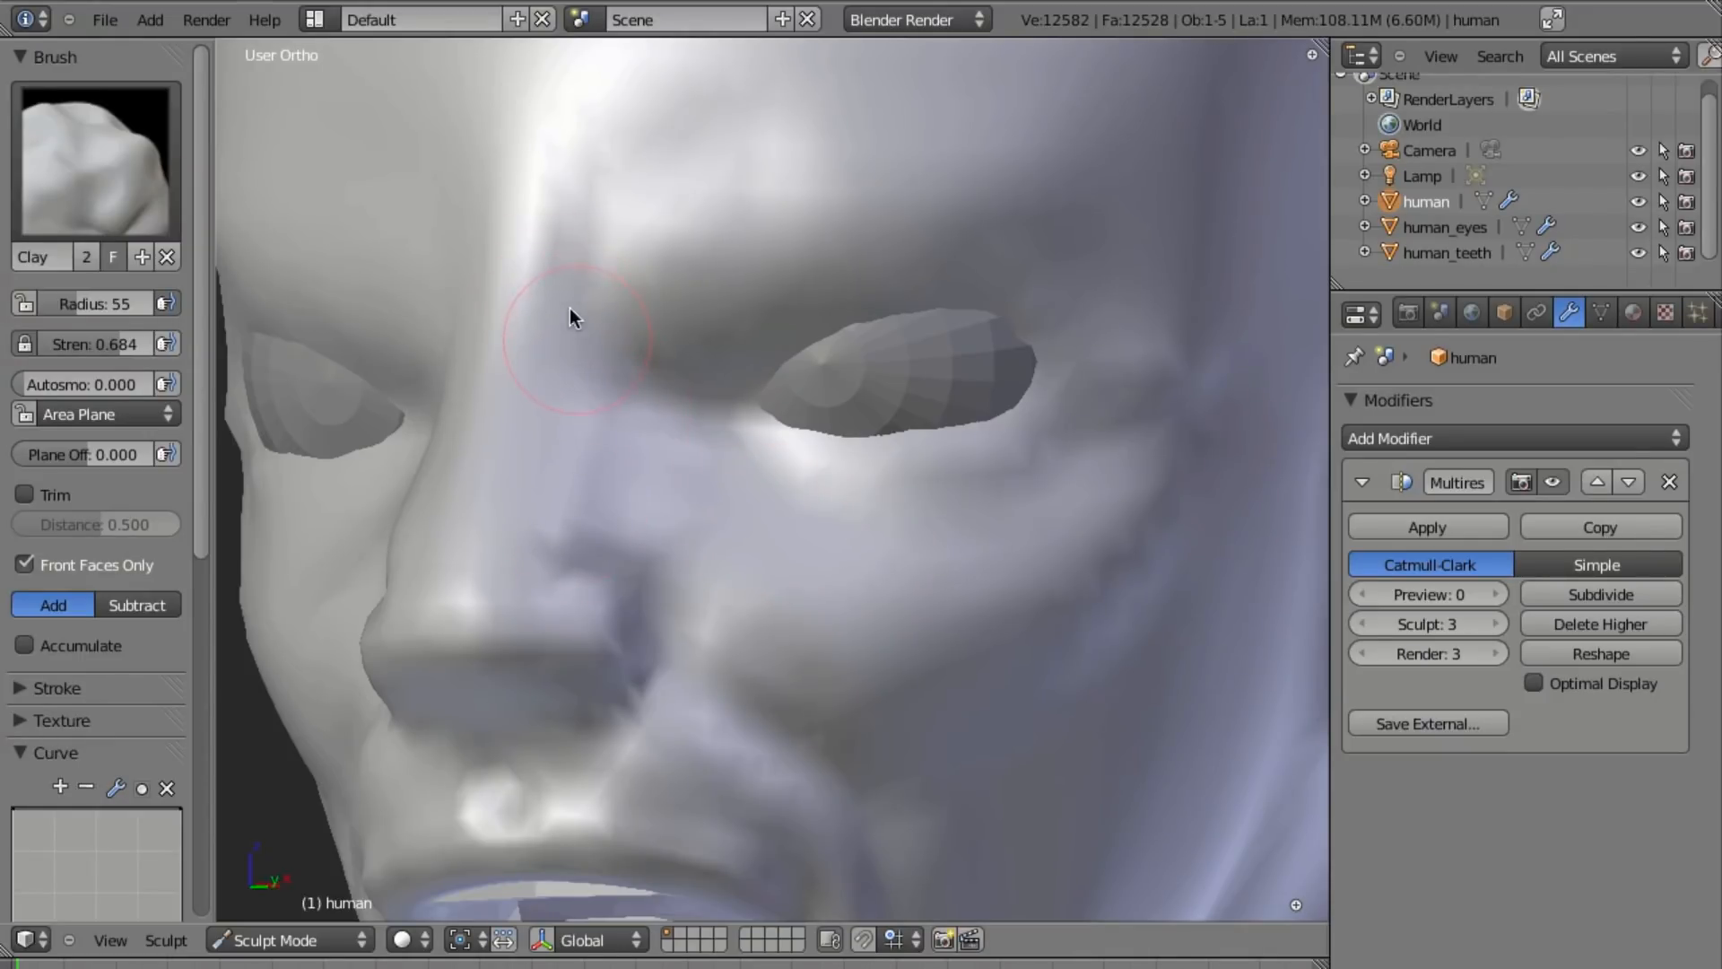
mouse_move(562, 251)
left_mouse_down()
mouse_move(528, 339)
mouse_move(490, 323)
mouse_move(562, 380)
mouse_move(509, 400)
mouse_move(600, 388)
mouse_move(522, 443)
mouse_move(540, 344)
mouse_move(522, 376)
left_mouse_up()
mouse_move(606, 464)
middle_mouse_down()
mouse_move(473, 549)
mouse_move(754, 476)
mouse_move(642, 488)
mouse_move(767, 495)
mouse_move(890, 354)
middle_mouse_up()
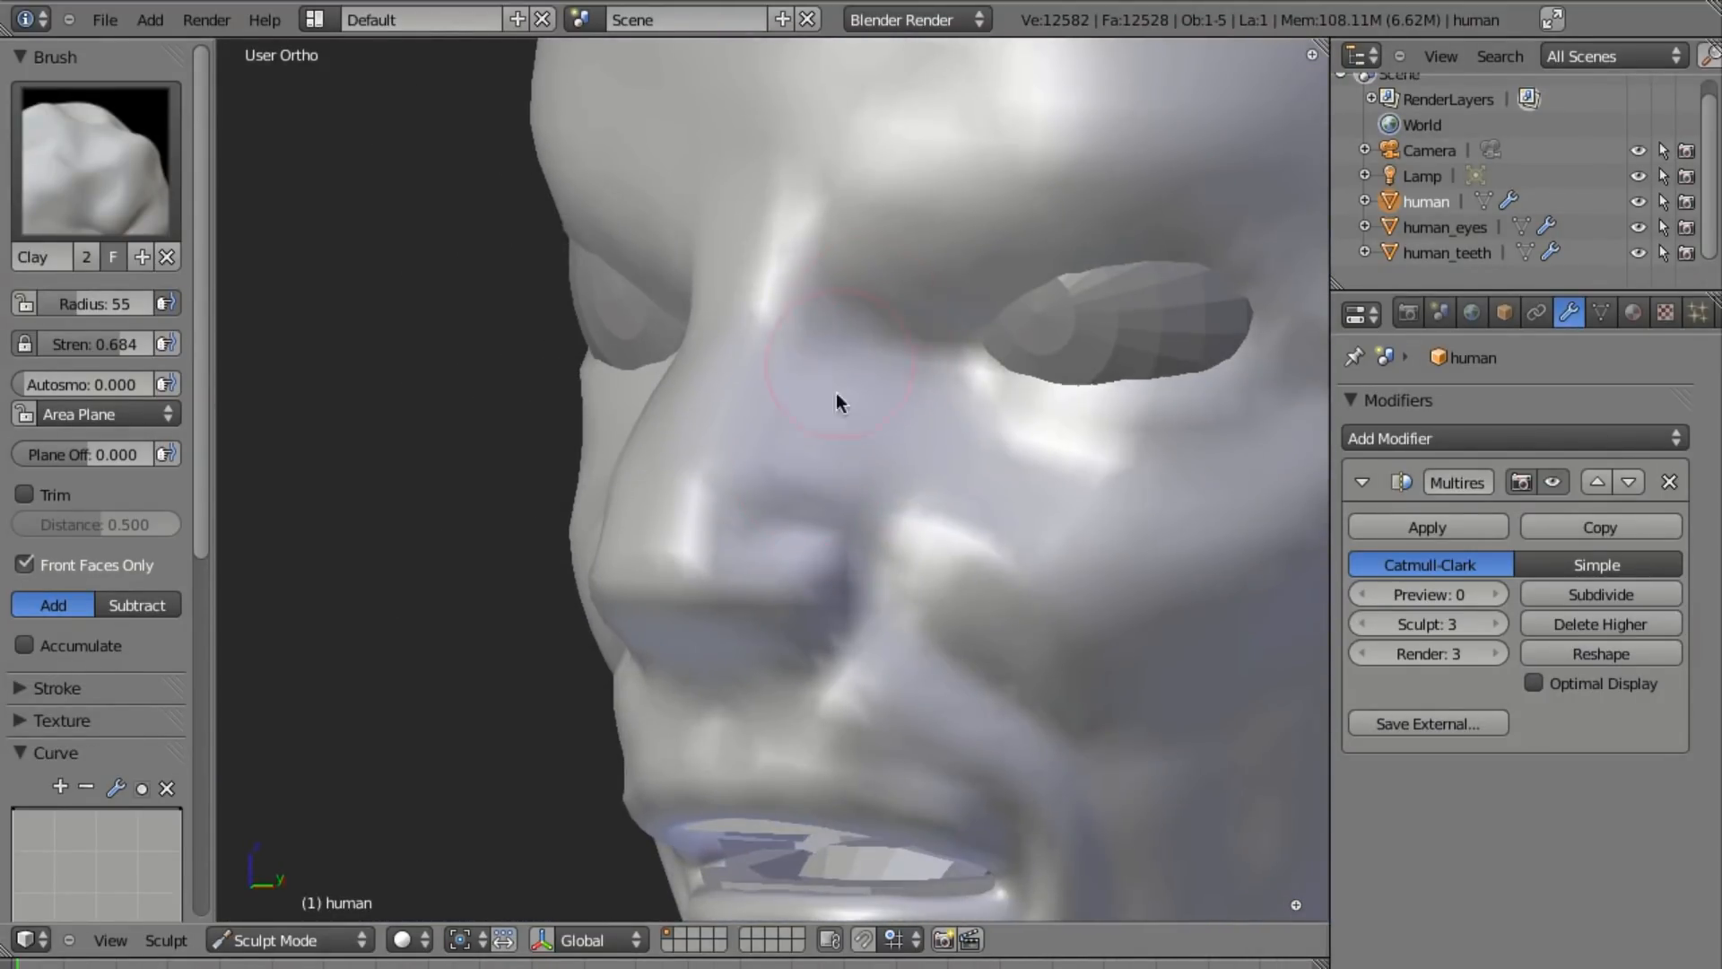
Fill the nasolabial fold from the nose to the mouth corner with the Clay brush and smooth the transition.
mouse_move(895, 603)
middle_mouse_down()
mouse_move(815, 508)
mouse_move(805, 393)
middle_mouse_up()
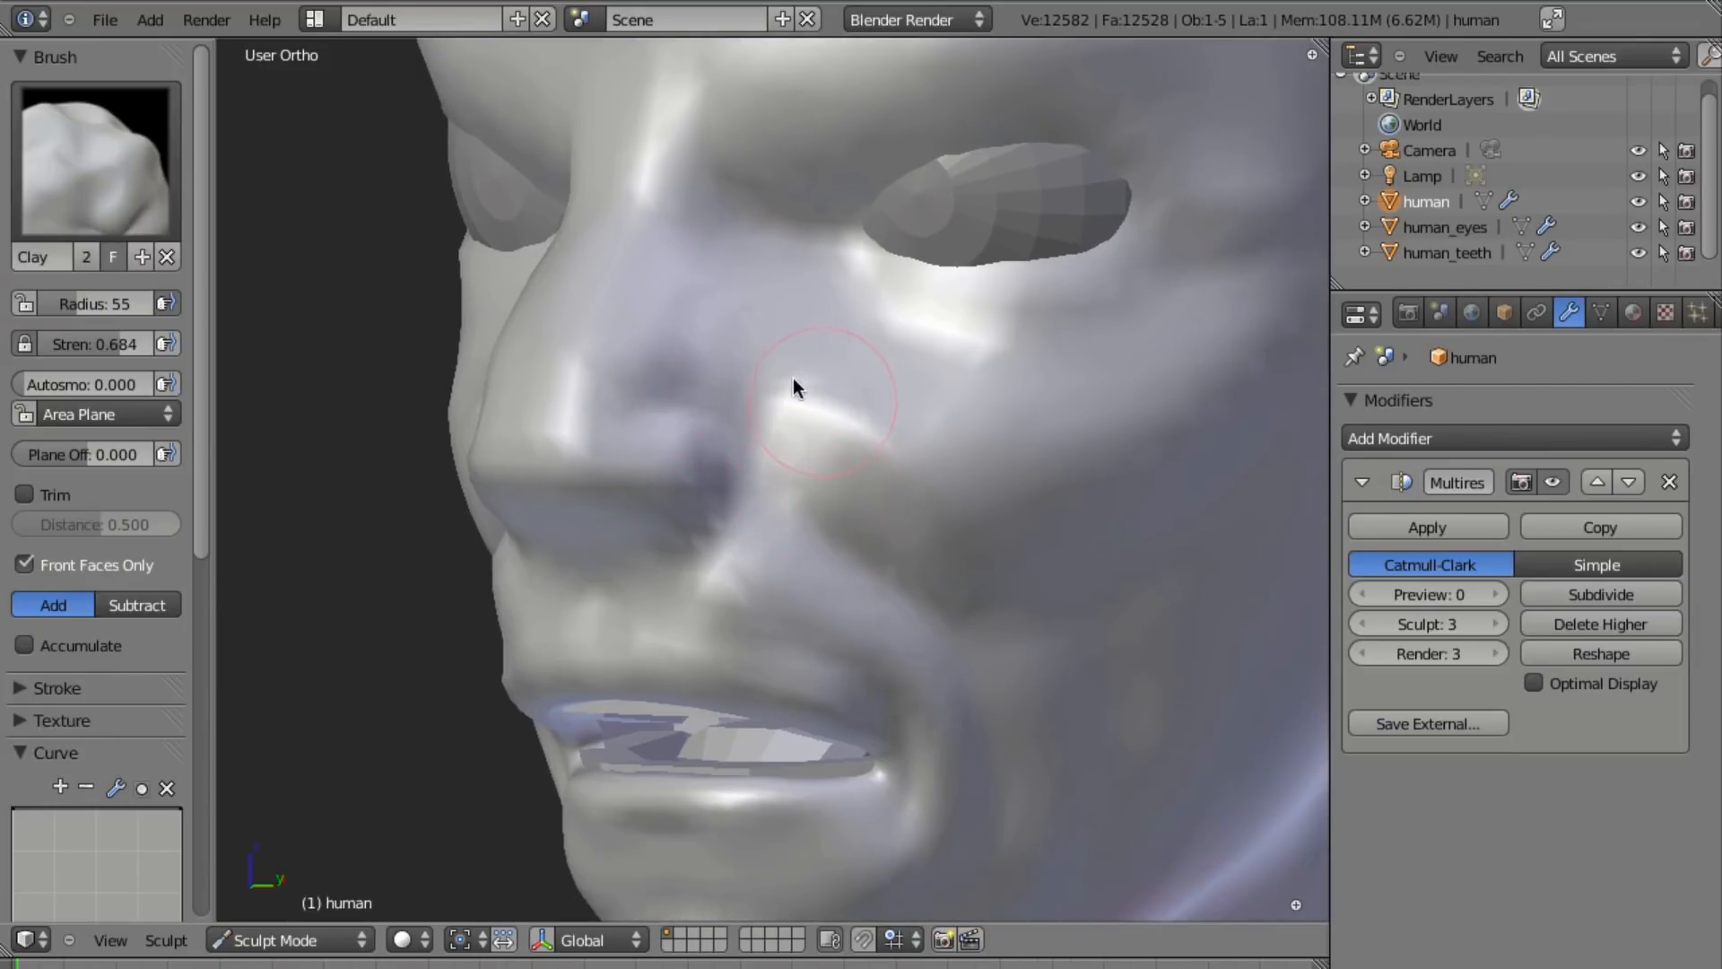
mouse_move(816, 413)
left_mouse_down()
mouse_move(984, 553)
mouse_move(803, 388)
mouse_move(969, 561)
mouse_move(822, 493)
mouse_move(811, 615)
mouse_move(712, 562)
mouse_move(852, 642)
left_mouse_up()
middle_click_drag(848, 544, 726, 412, "shift")
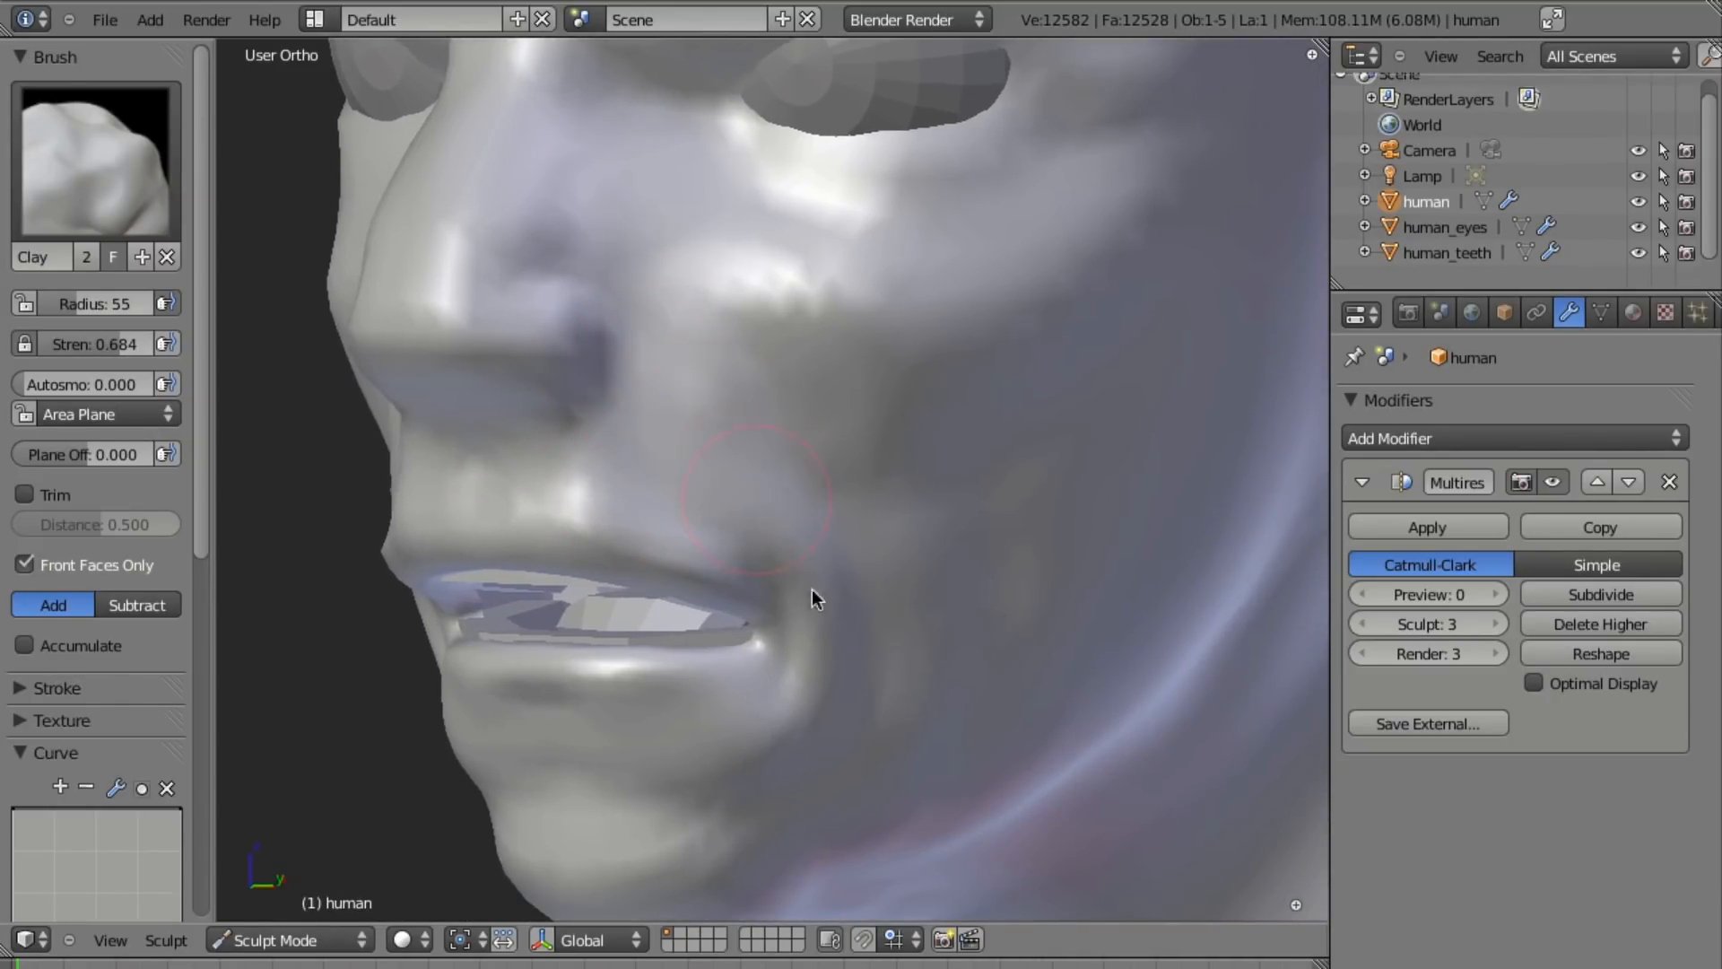
middle_click_drag(788, 707, 847, 499, "shift")
mouse_move(847, 498)
left_mouse_down()
mouse_move(777, 590)
mouse_move(788, 502)
mouse_move(734, 578)
left_mouse_up()
mouse_move(733, 577)
middle_mouse_down()
mouse_move(800, 568)
mouse_move(800, 461)
middle_mouse_up()
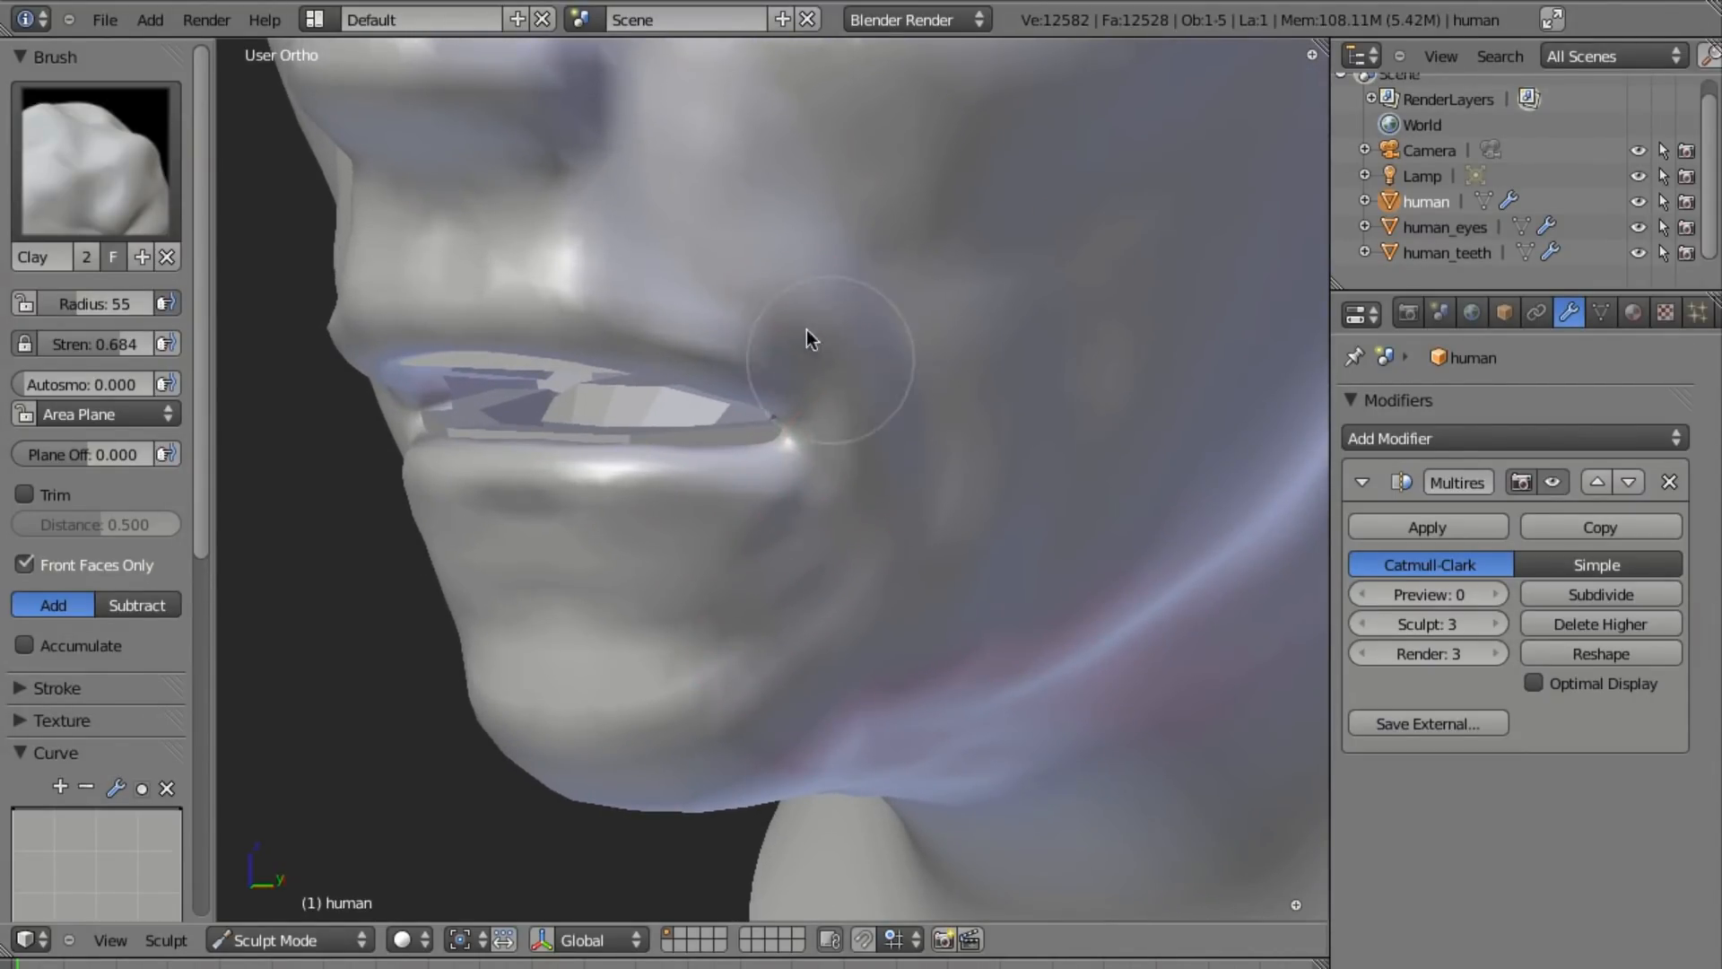
Build up the skin above and beside the mouth corner with the Clay brush.
middle_click_drag(634, 470, 788, 315)
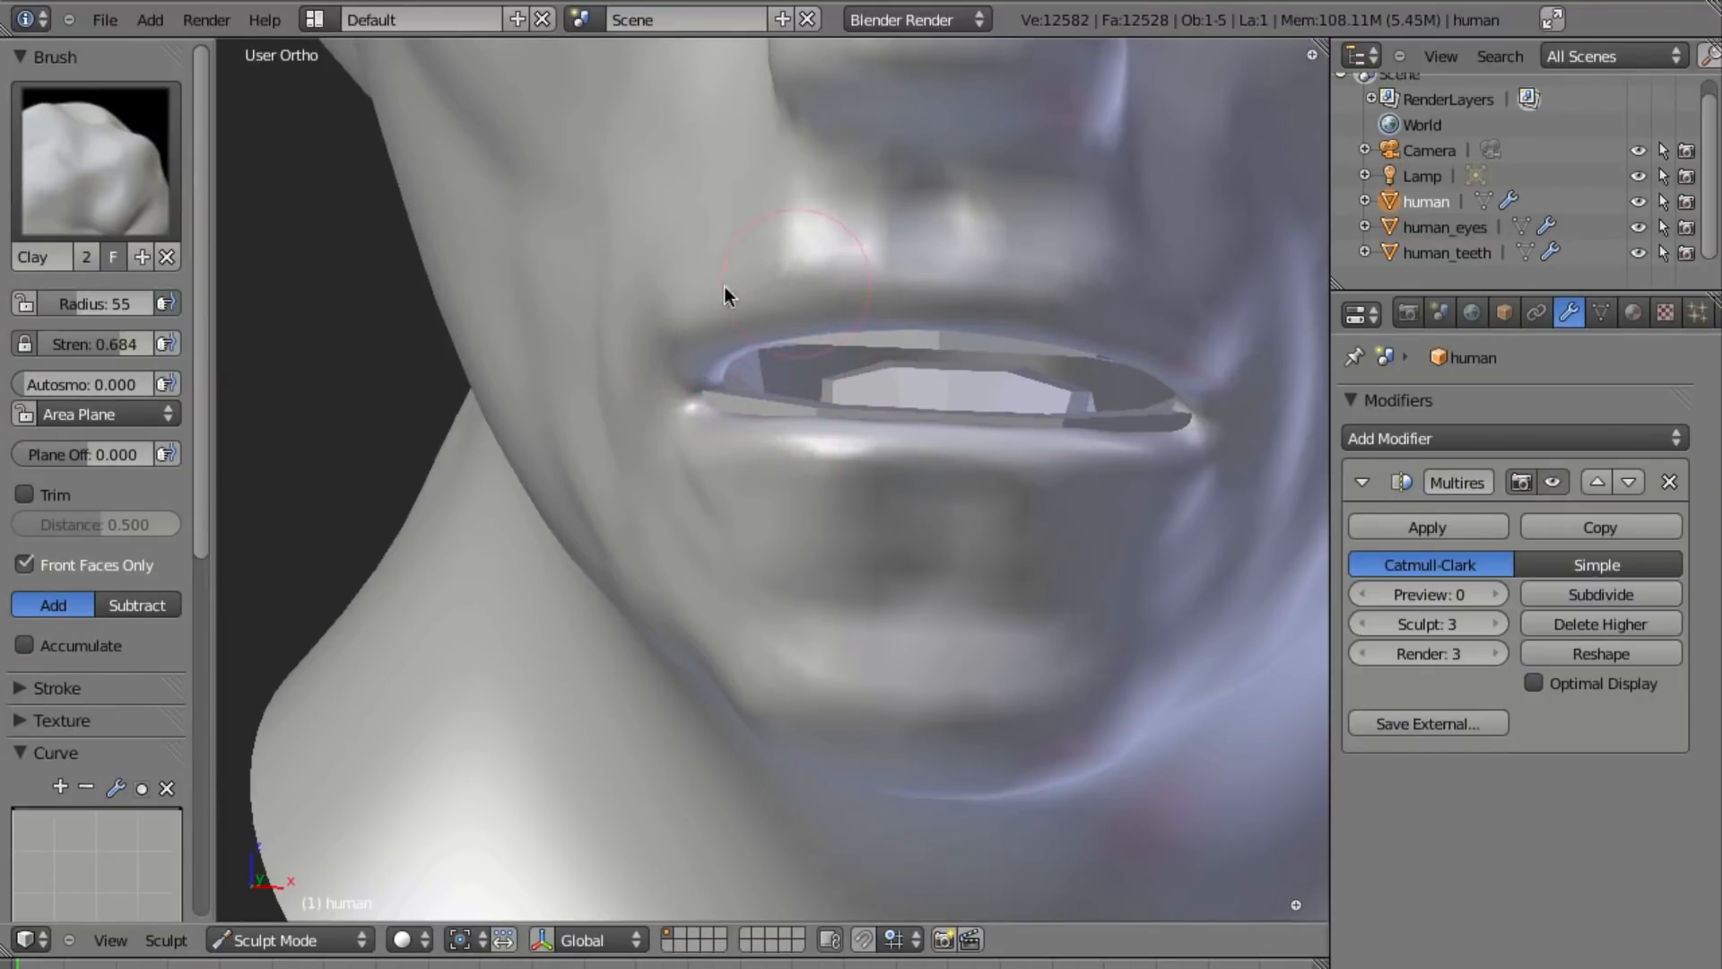
middle_click_drag(830, 434, 699, 400)
scroll(788, 538, "up", 5)
middle_click_drag(787, 532, 929, 236)
mouse_move(951, 220)
left_mouse_down()
mouse_move(1009, 304)
mouse_move(900, 140)
left_mouse_up()
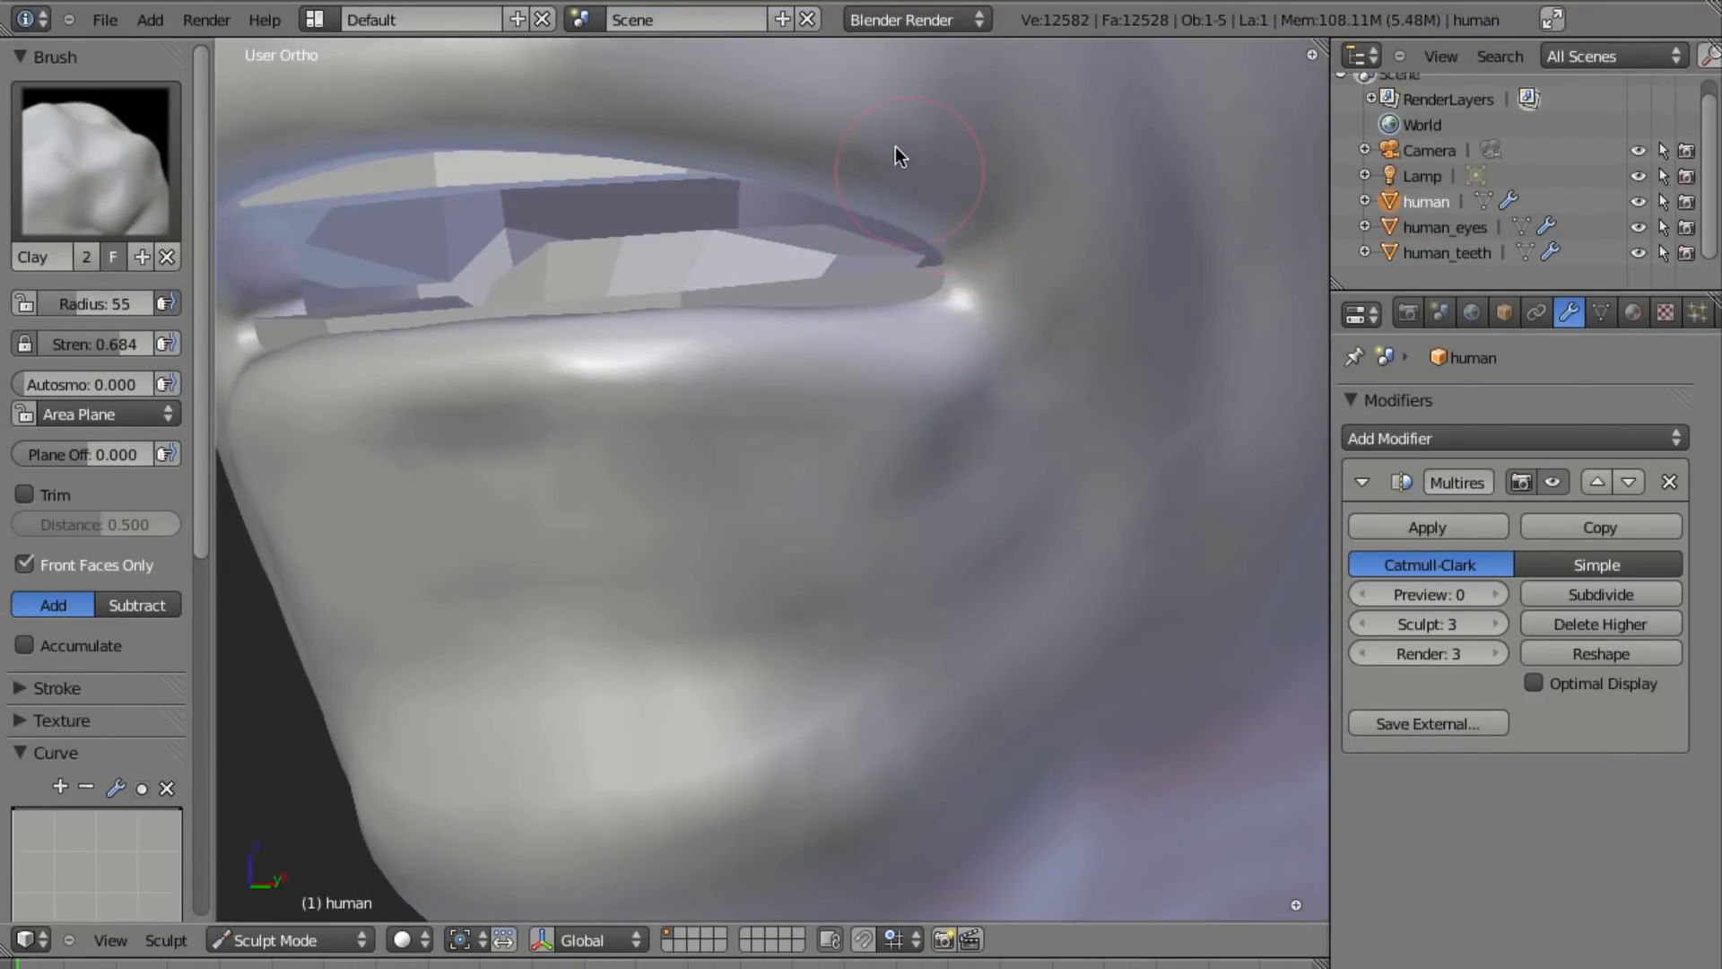
mouse_move(1014, 282)
left_mouse_down()
mouse_move(919, 201)
mouse_move(990, 271)
mouse_move(913, 159)
mouse_move(998, 347)
left_mouse_up()
Shape the outer part of the lower lip and the hollow between the lip and chin with the Clay brush.
scroll(953, 430, "down", 4)
middle_click_drag(949, 434, 1148, 452)
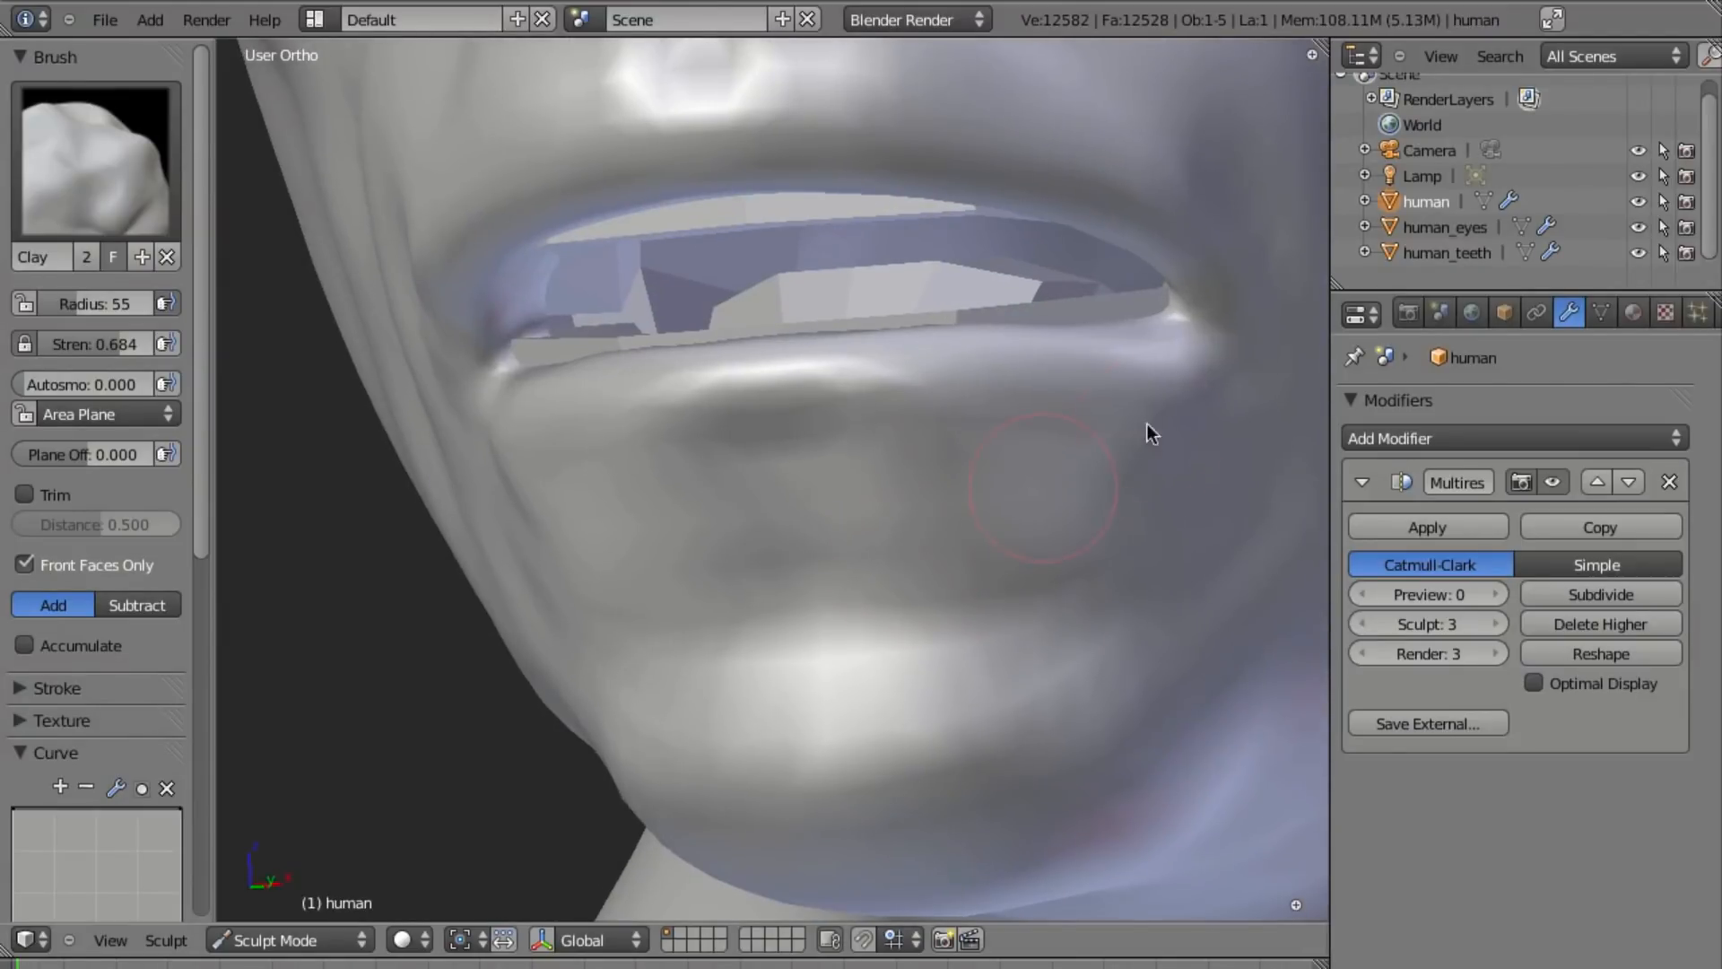
left_click_drag(1169, 359, 1164, 439)
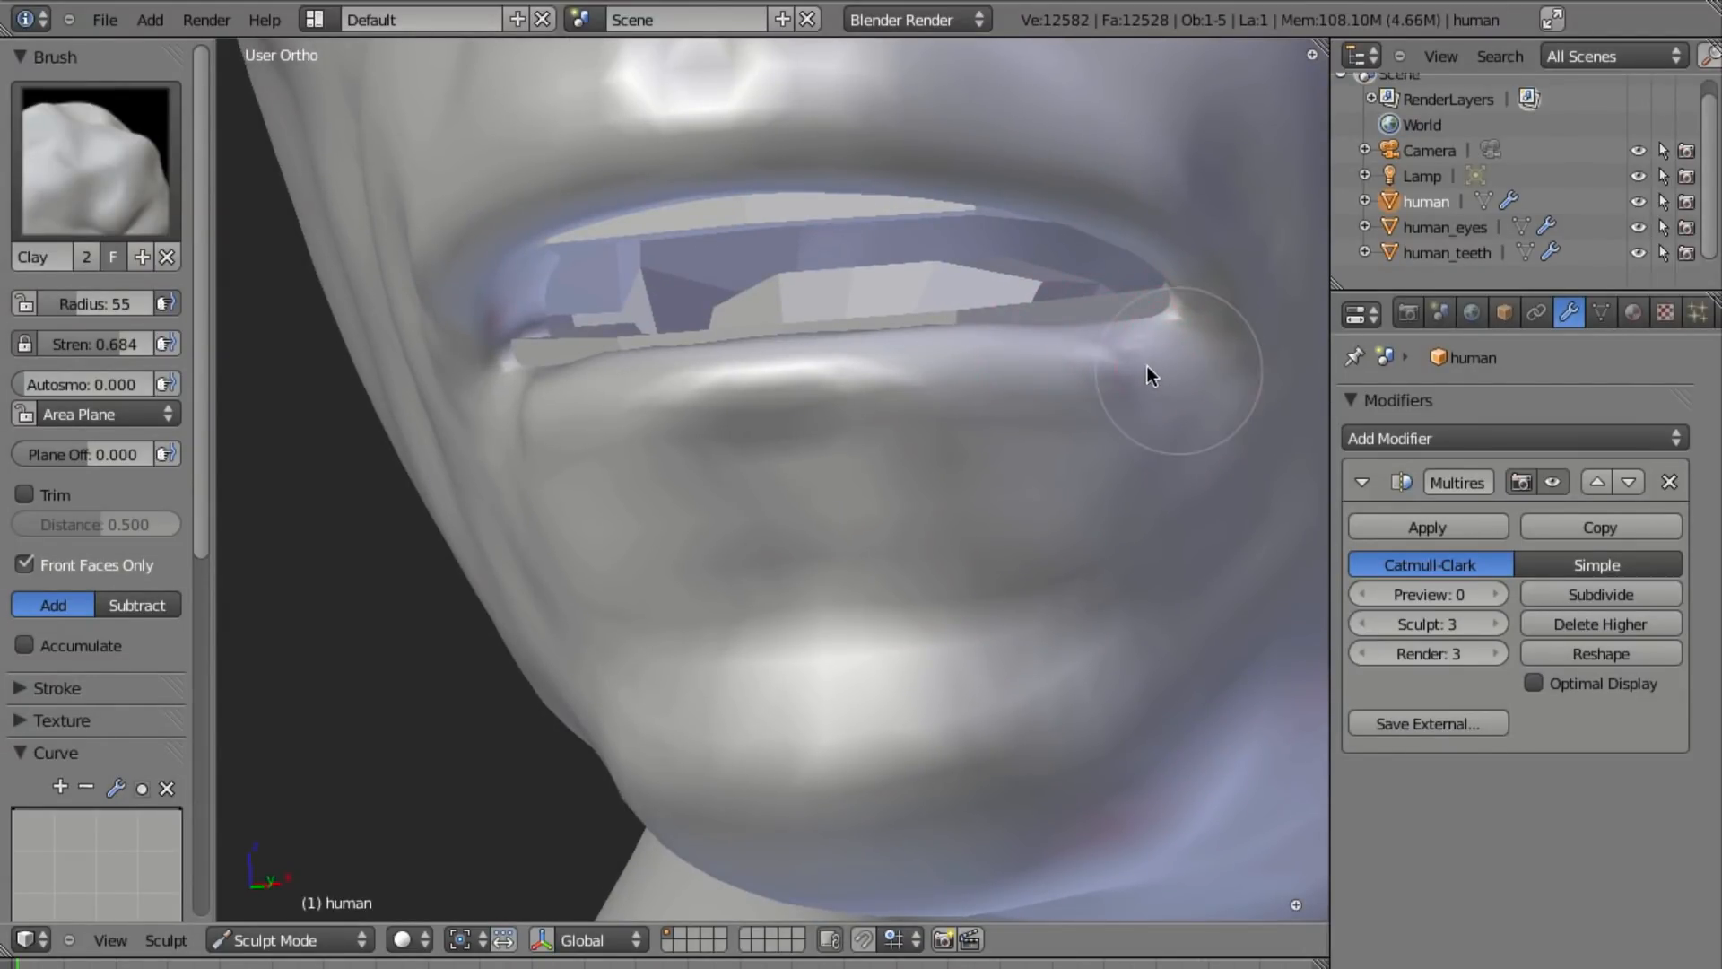
middle_click_drag(796, 388, 802, 594)
mouse_move(743, 547)
left_mouse_down()
mouse_move(720, 538)
mouse_move(922, 544)
mouse_move(818, 538)
mouse_move(883, 573)
left_mouse_up()
Build up the muscle forms under the lower lip and along the side of the chin with the Clay brush.
middle_click_drag(831, 664, 944, 235)
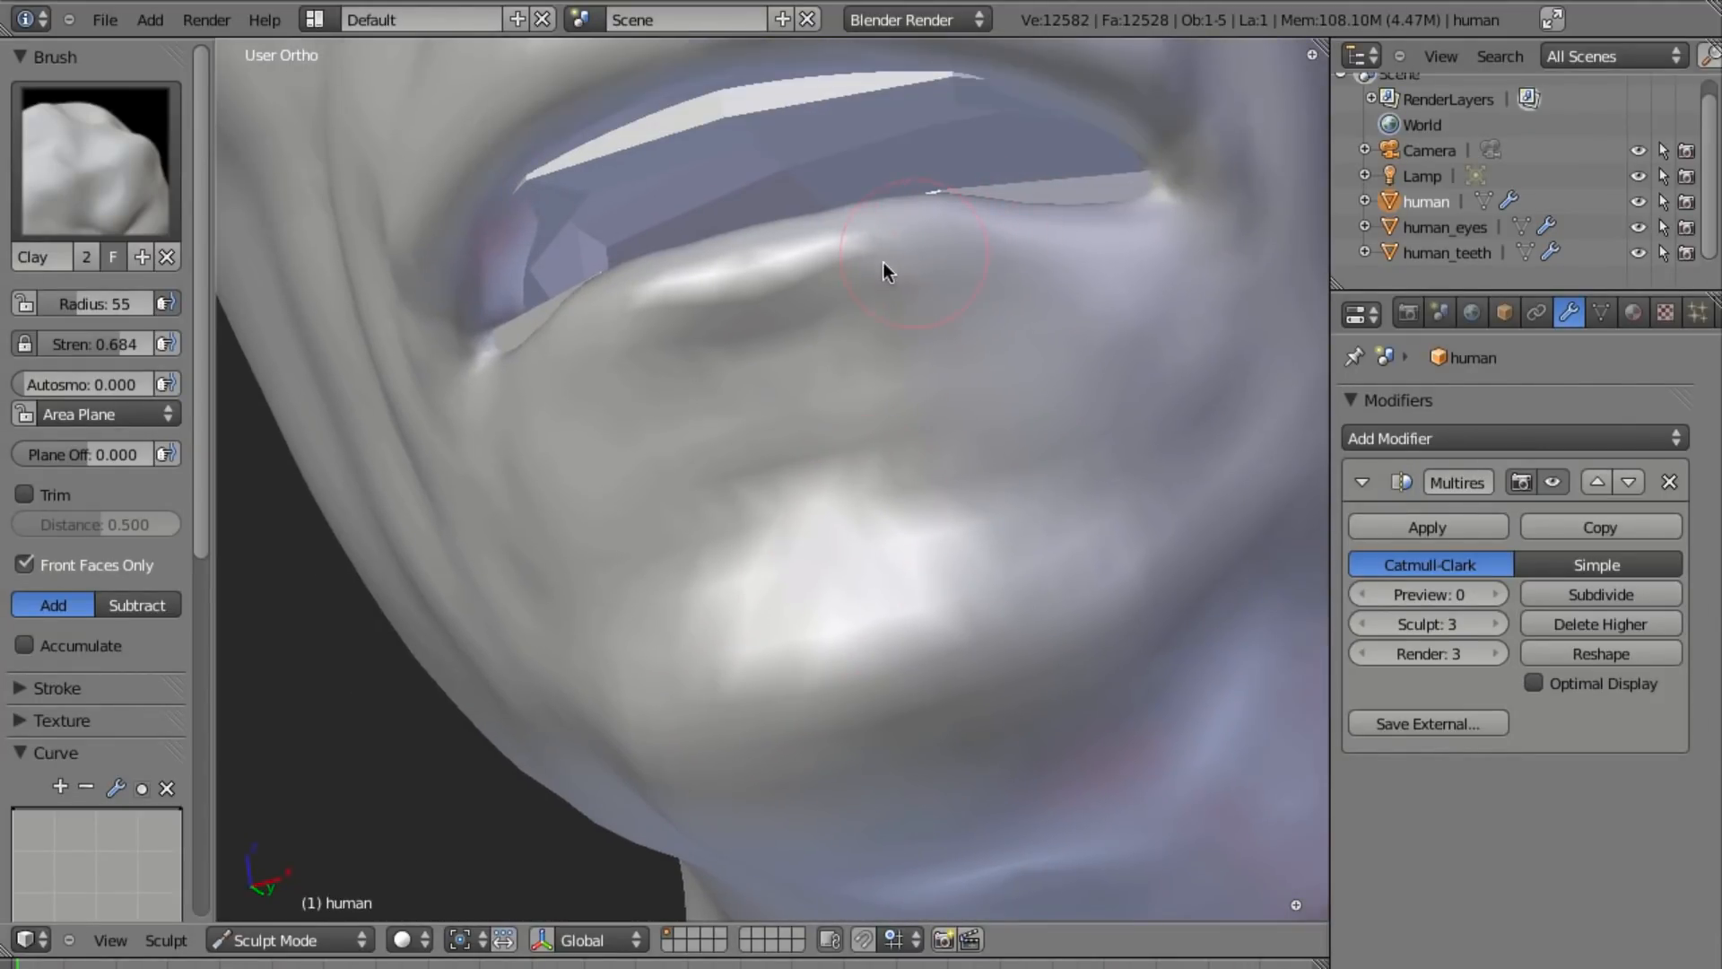
scroll(890, 432, "down", 2)
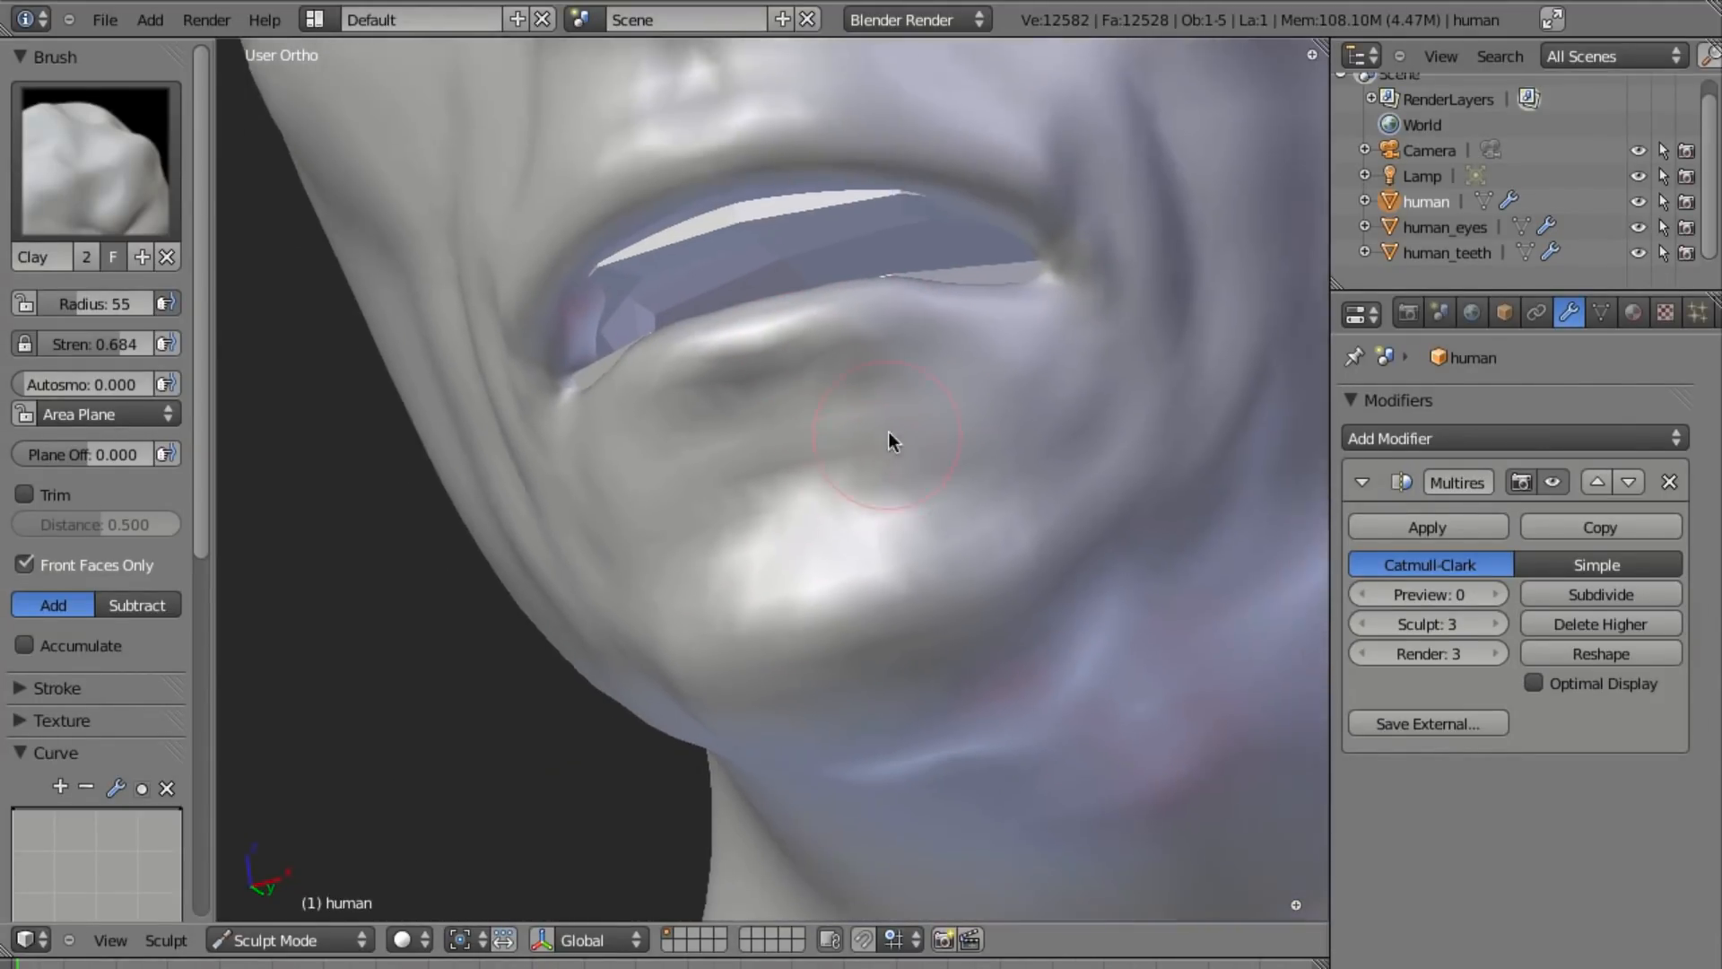
middle_click_drag(890, 440, 825, 404)
mouse_move(637, 383)
left_mouse_down()
mouse_move(703, 434)
mouse_move(653, 389)
mouse_move(788, 439)
mouse_move(685, 431)
mouse_move(816, 510)
left_mouse_up()
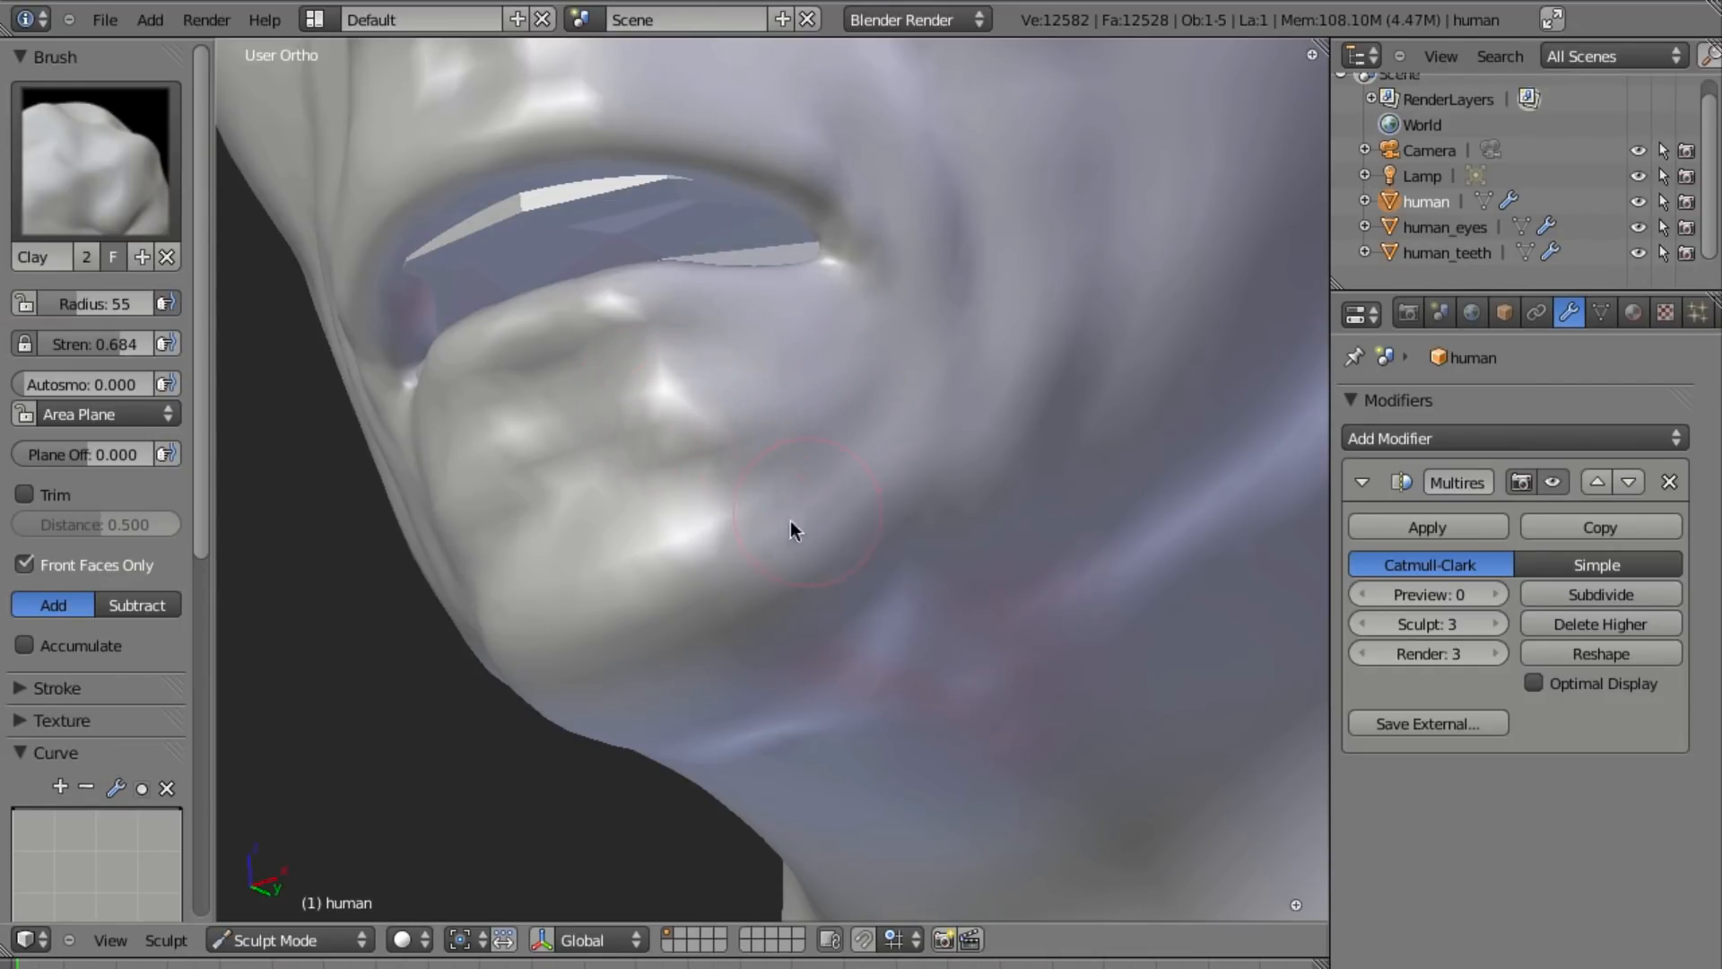
left_click_drag(686, 531, 588, 600)
Shape the underside of the jaw and the transition from the chin to the throat with the Clay brush.
mouse_move(589, 600)
middle_mouse_down()
mouse_move(765, 541)
mouse_move(683, 381)
middle_mouse_up()
mouse_move(657, 392)
left_mouse_down()
mouse_move(819, 365)
mouse_move(741, 504)
mouse_move(754, 585)
mouse_move(861, 700)
mouse_move(969, 723)
left_mouse_up()
mouse_move(969, 723)
middle_mouse_down()
mouse_move(992, 493)
mouse_move(805, 400)
mouse_move(1130, 422)
middle_mouse_up()
mouse_move(1000, 433)
left_mouse_down()
mouse_move(1004, 352)
mouse_move(1035, 400)
mouse_move(1089, 427)
left_mouse_up()
middle_click_drag(1089, 429, 875, 434)
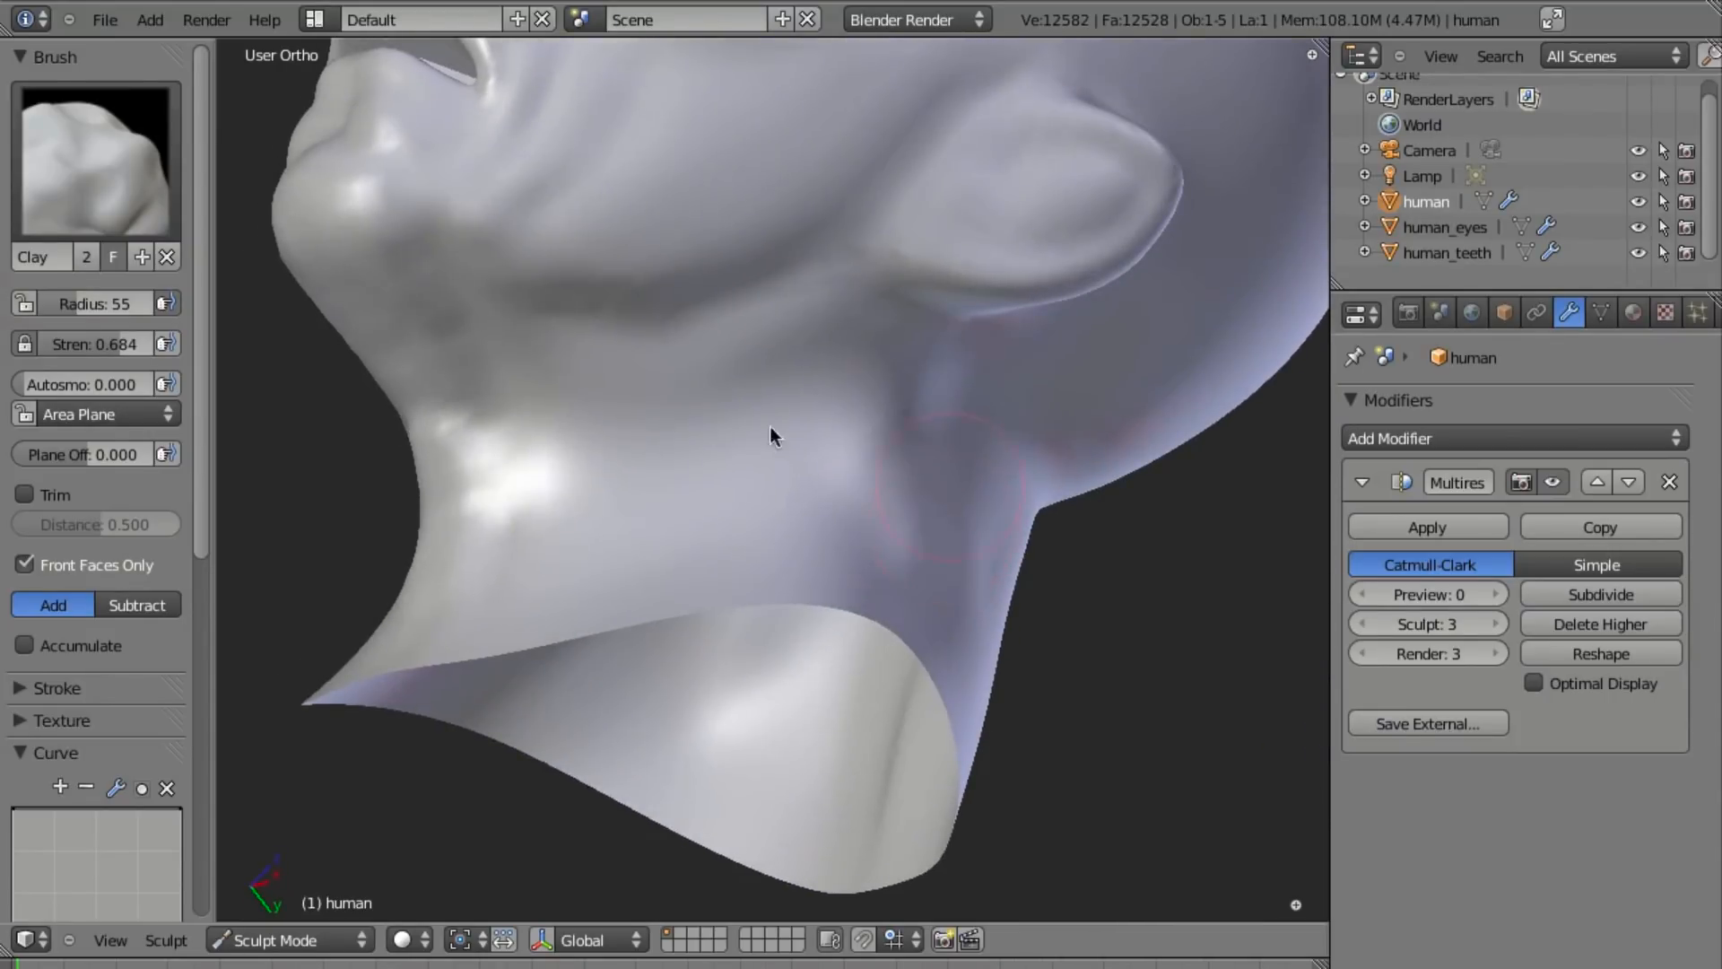
left_click_drag(522, 363, 513, 574)
Build up the diagonal neck muscle from behind the ear down to the front of the neck.
mouse_move(511, 605)
middle_mouse_down()
mouse_move(522, 618)
mouse_move(1021, 411)
middle_mouse_up()
left_click_drag(902, 429, 839, 493)
left_click_drag(955, 369, 649, 705)
mouse_move(981, 405)
left_mouse_down()
mouse_move(667, 794)
mouse_move(1005, 374)
mouse_move(664, 796)
mouse_move(676, 708)
left_mouse_up()
Add clay to the lower neck and the side of the neck behind the diagonal muscle.
mouse_move(676, 708)
middle_mouse_down()
mouse_move(793, 620)
mouse_move(854, 623)
middle_mouse_up()
scroll(815, 626, "up", 5)
mouse_move(899, 690)
left_mouse_down()
mouse_move(845, 795)
mouse_move(995, 443)
mouse_move(956, 529)
mouse_move(906, 574)
left_mouse_up()
mouse_move(1049, 606)
middle_mouse_down()
mouse_move(994, 611)
mouse_move(1007, 676)
mouse_move(954, 503)
middle_mouse_up()
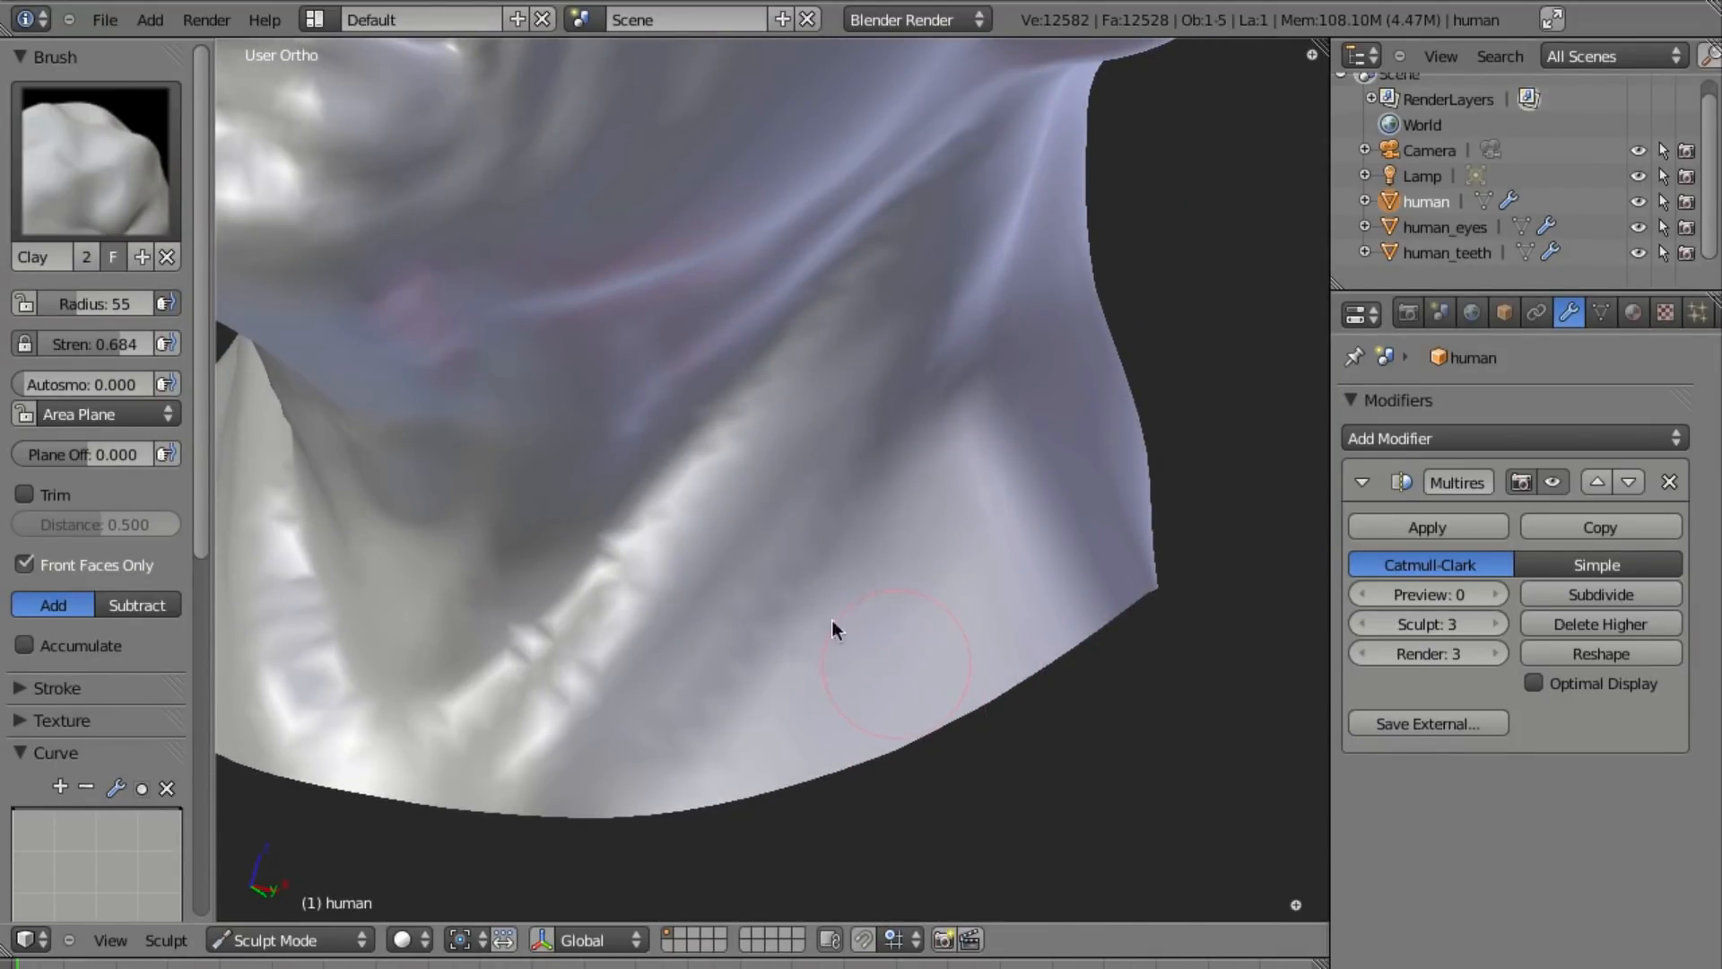
mouse_move(900, 490)
left_mouse_down()
mouse_move(912, 742)
mouse_move(911, 481)
mouse_move(669, 741)
mouse_move(889, 478)
mouse_move(696, 716)
mouse_move(794, 752)
mouse_move(1009, 351)
mouse_move(1003, 470)
left_mouse_up()
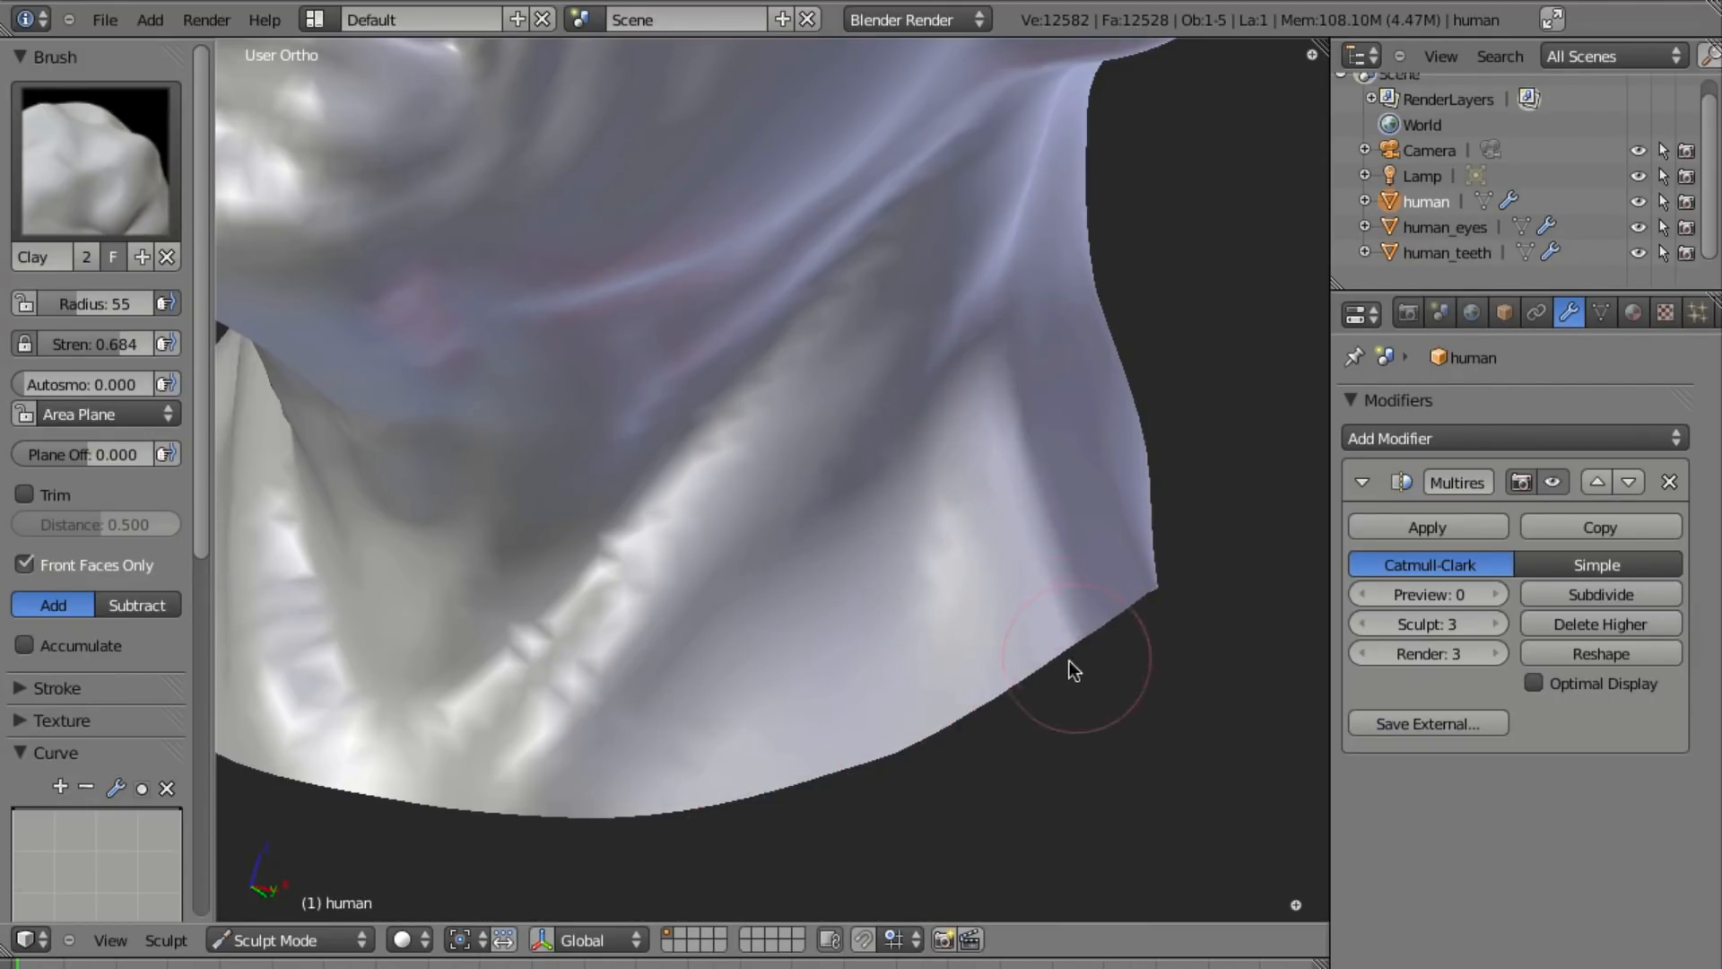
Set the Clay brush radius to 71 and fill out the side and rear neck muscles.
middle_click_drag(1075, 657, 930, 600)
key("f")
left_click(875, 455)
mouse_move(876, 267)
left_mouse_down()
mouse_move(723, 599)
mouse_move(925, 276)
mouse_move(778, 516)
left_mouse_up()
scroll(897, 646, "down", 4)
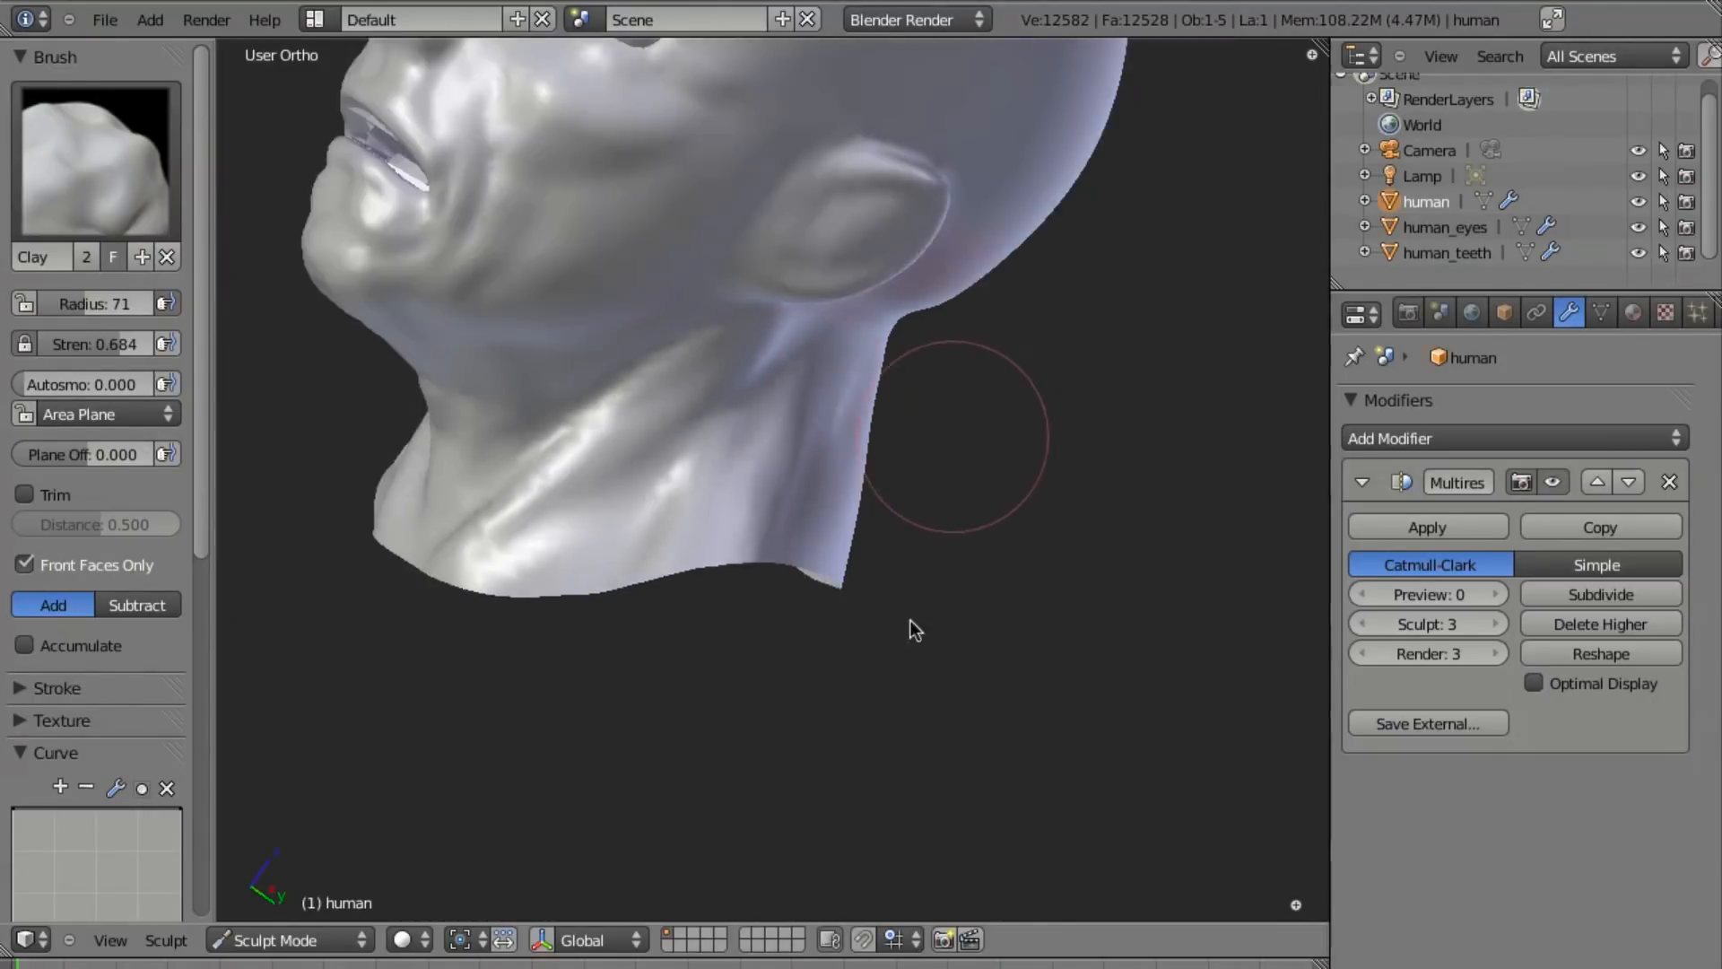
middle_click_drag(904, 634, 956, 384)
middle_click_drag(983, 546, 675, 370)
mouse_move(675, 369)
left_mouse_down()
mouse_move(585, 535)
mouse_move(671, 521)
mouse_move(719, 416)
left_mouse_up()
Save the sculpted head file.
middle_click_drag(739, 631, 846, 465)
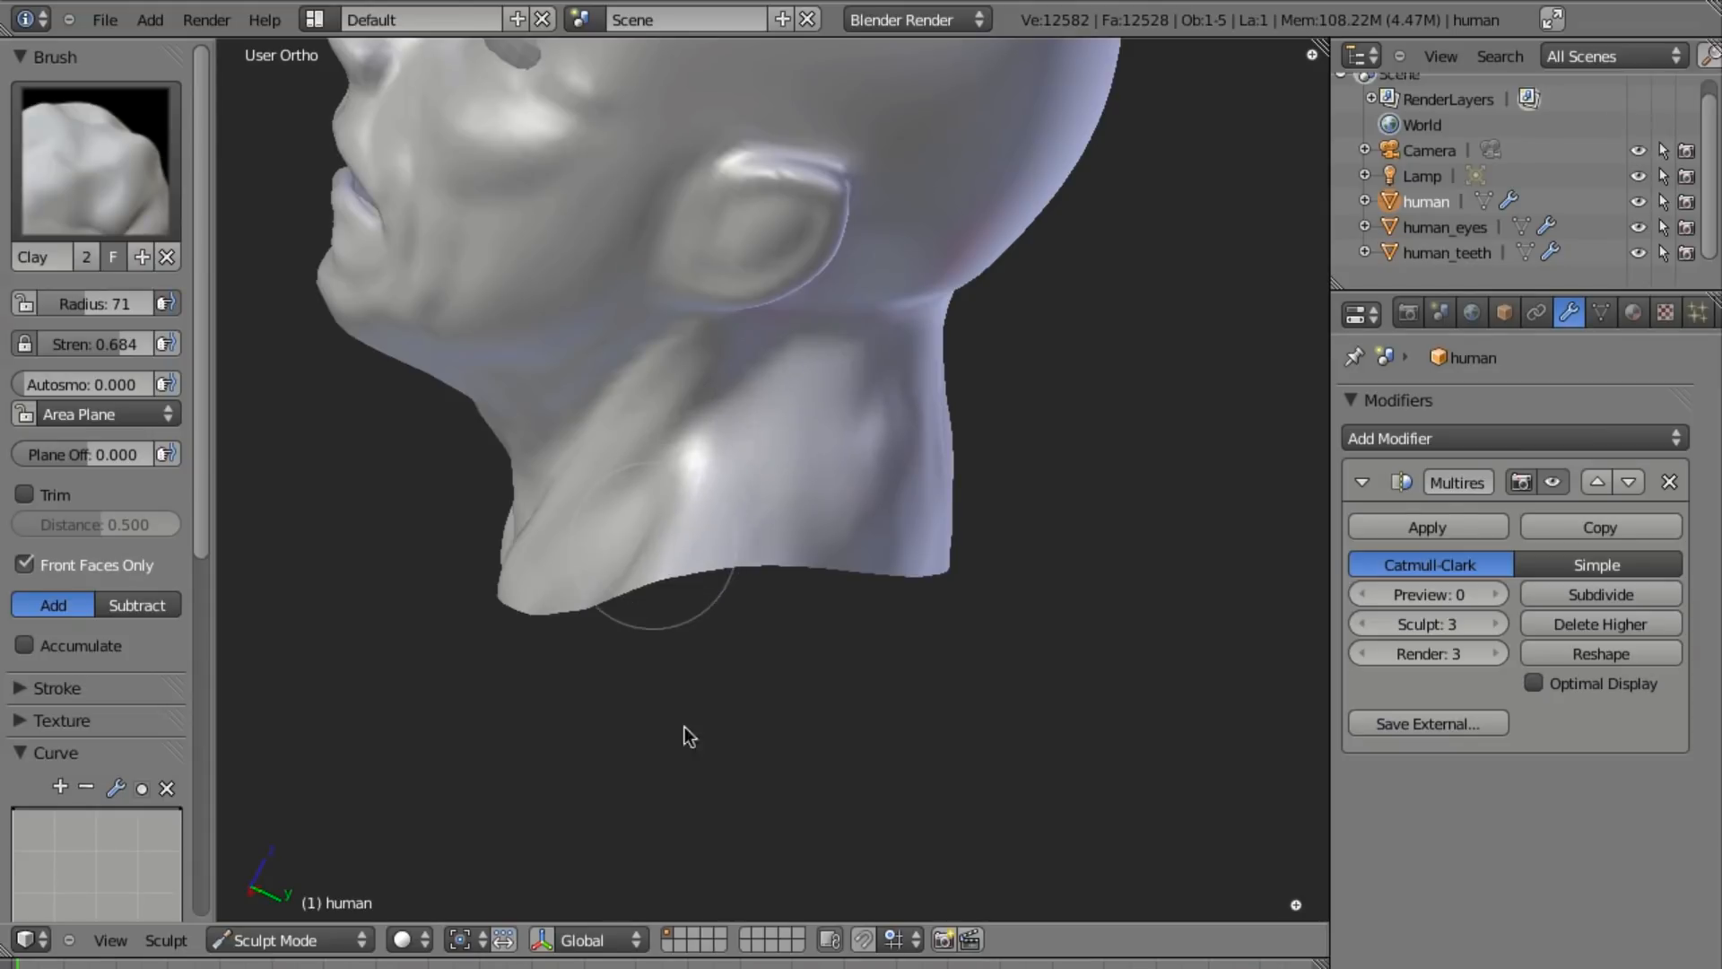
middle_click_drag(665, 684, 879, 551)
key("ctrl+s")
left_click(875, 547)
Build up the nostril wing and the side of the nose tip with the Clay brush.
scroll(860, 552, "down", 4)
middle_click_drag(832, 461, 915, 470)
scroll(834, 529, "up", 5)
scroll(914, 470, "up", 2)
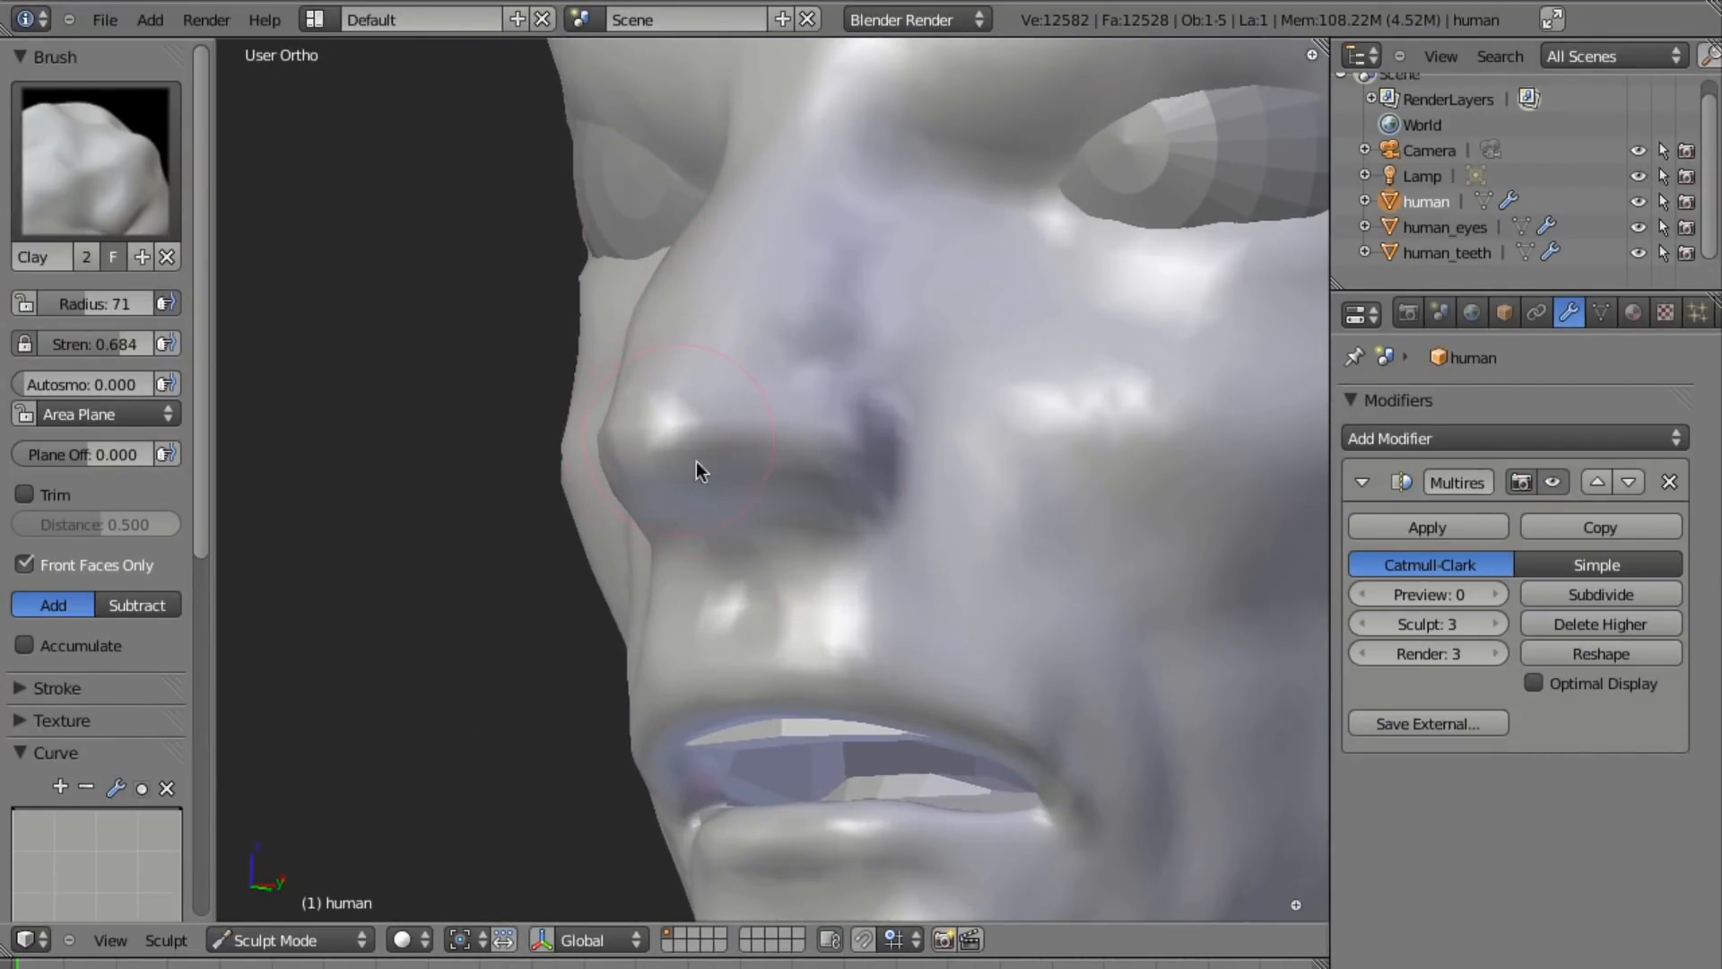
middle_click_drag(687, 402, 708, 469)
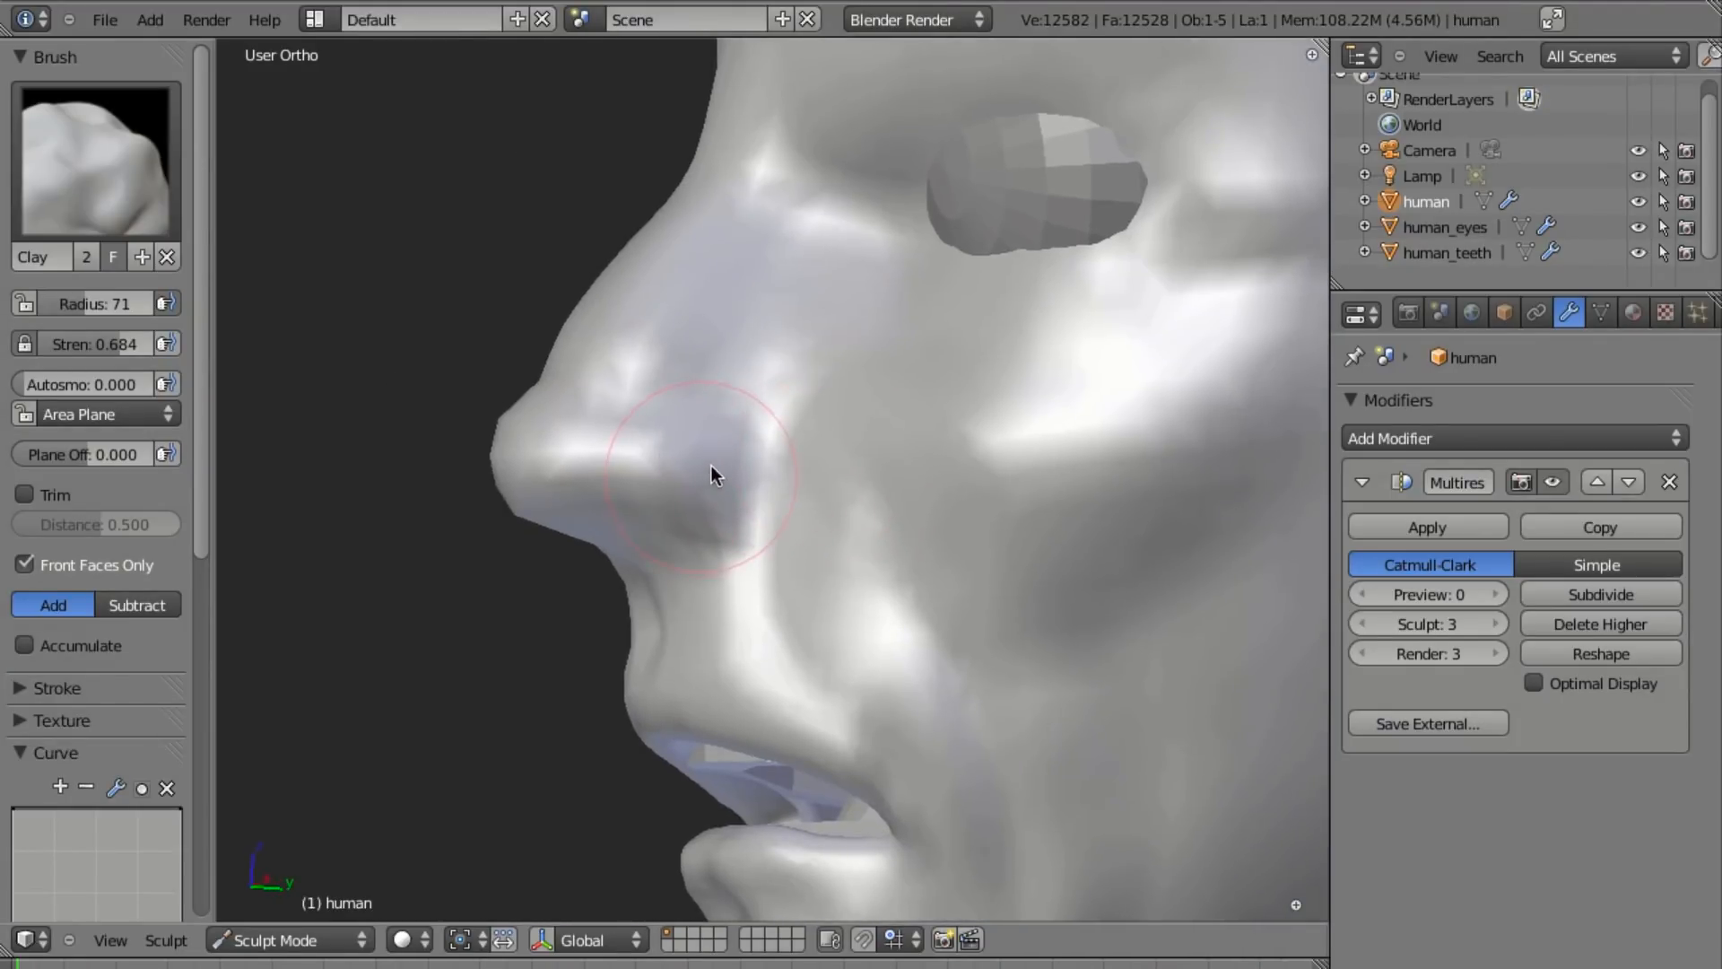
scroll(762, 565, "up", 3)
mouse_move(745, 492)
left_mouse_down()
mouse_move(703, 510)
mouse_move(700, 469)
mouse_move(699, 488)
mouse_move(680, 468)
left_mouse_up()
scroll(527, 427, "down", 3)
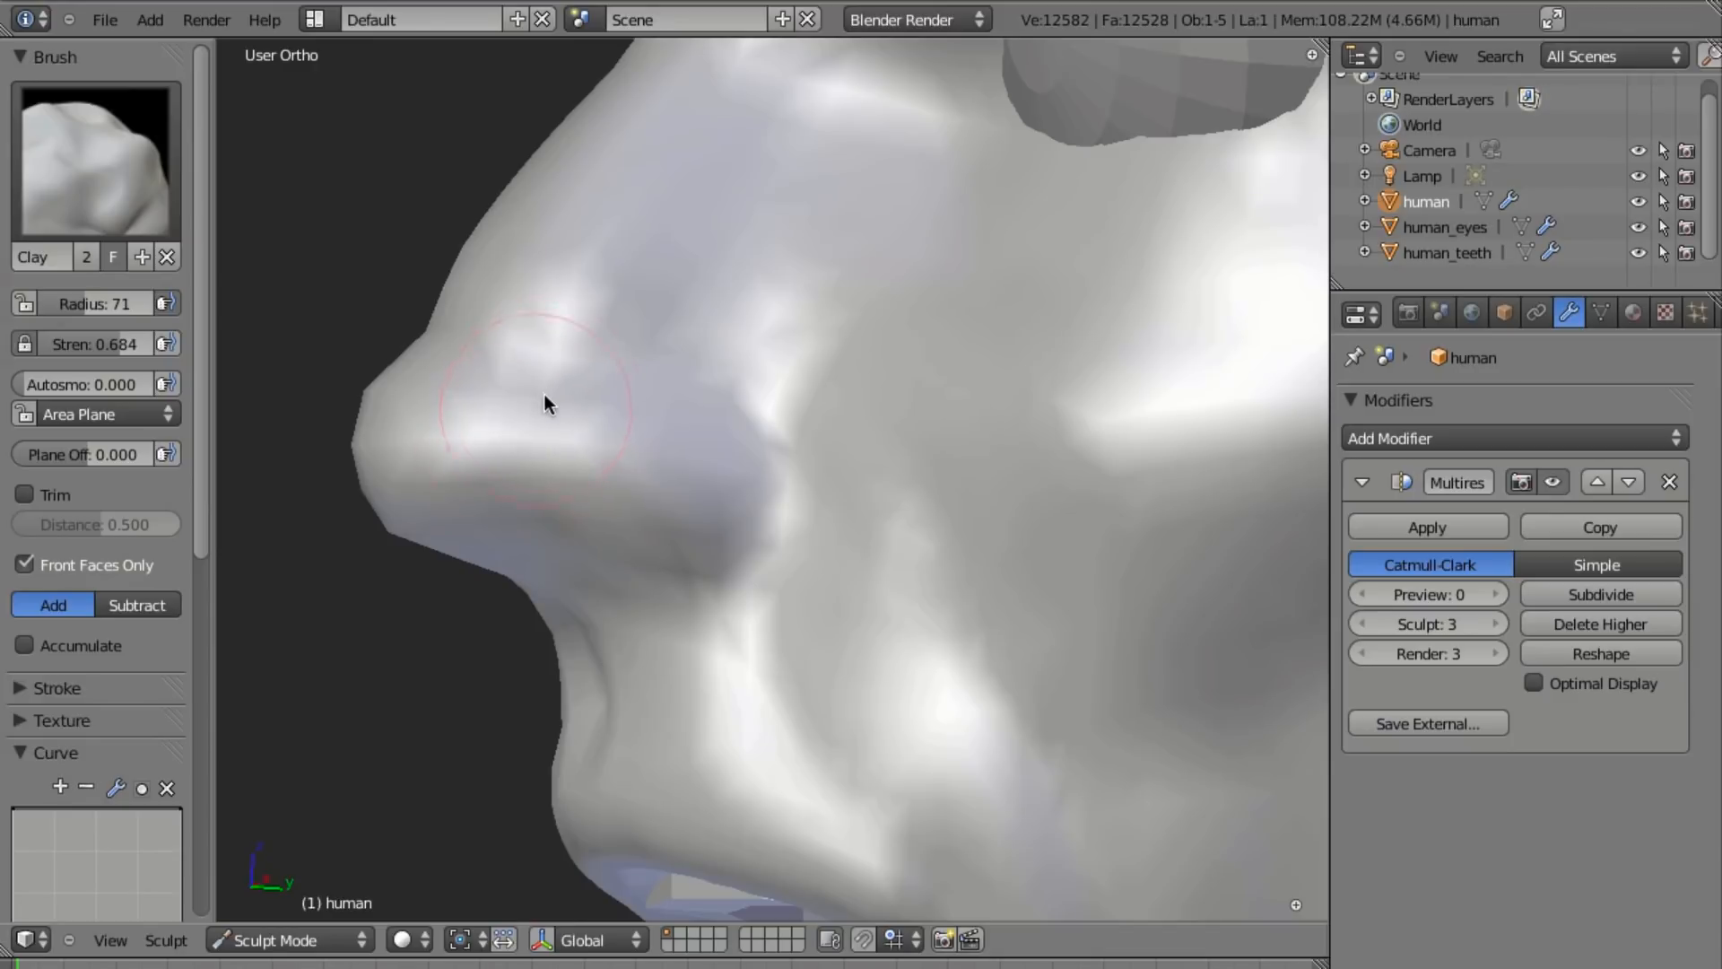
Sculpt the cheek beside the nose and the area below the cheekbone with the Clay brush.
scroll(807, 609, "down", 2)
middle_click_drag(814, 567, 845, 445)
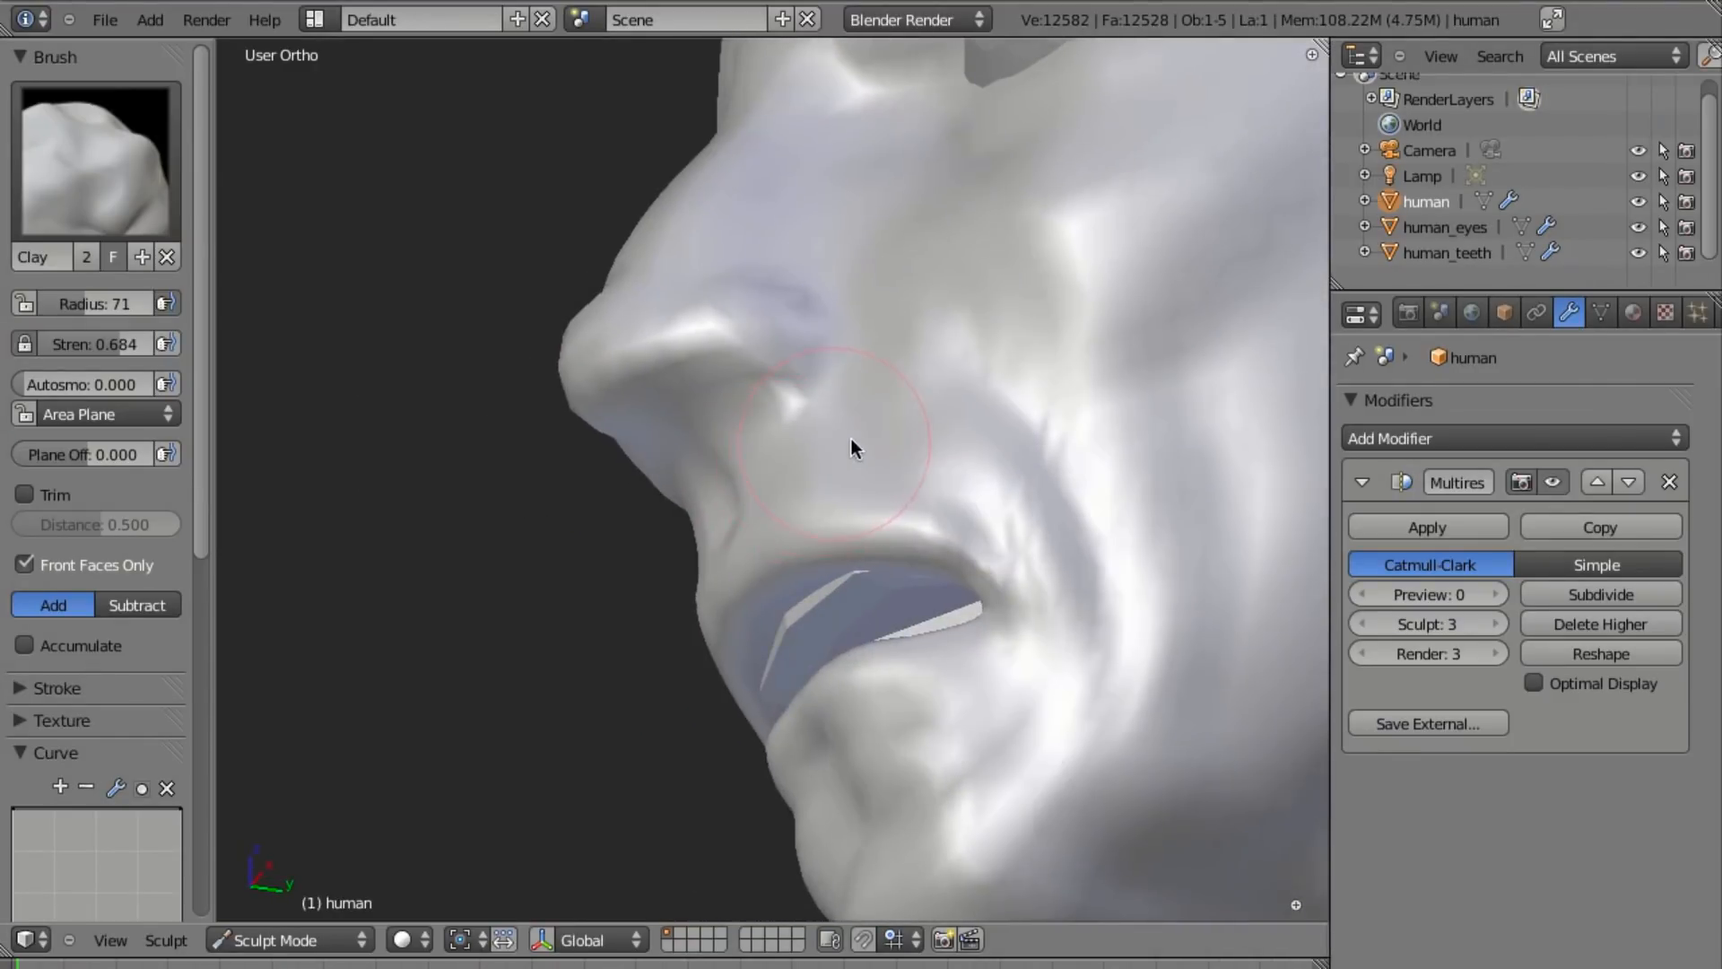
scroll(834, 539, "down", 1)
middle_click_drag(826, 529, 941, 584)
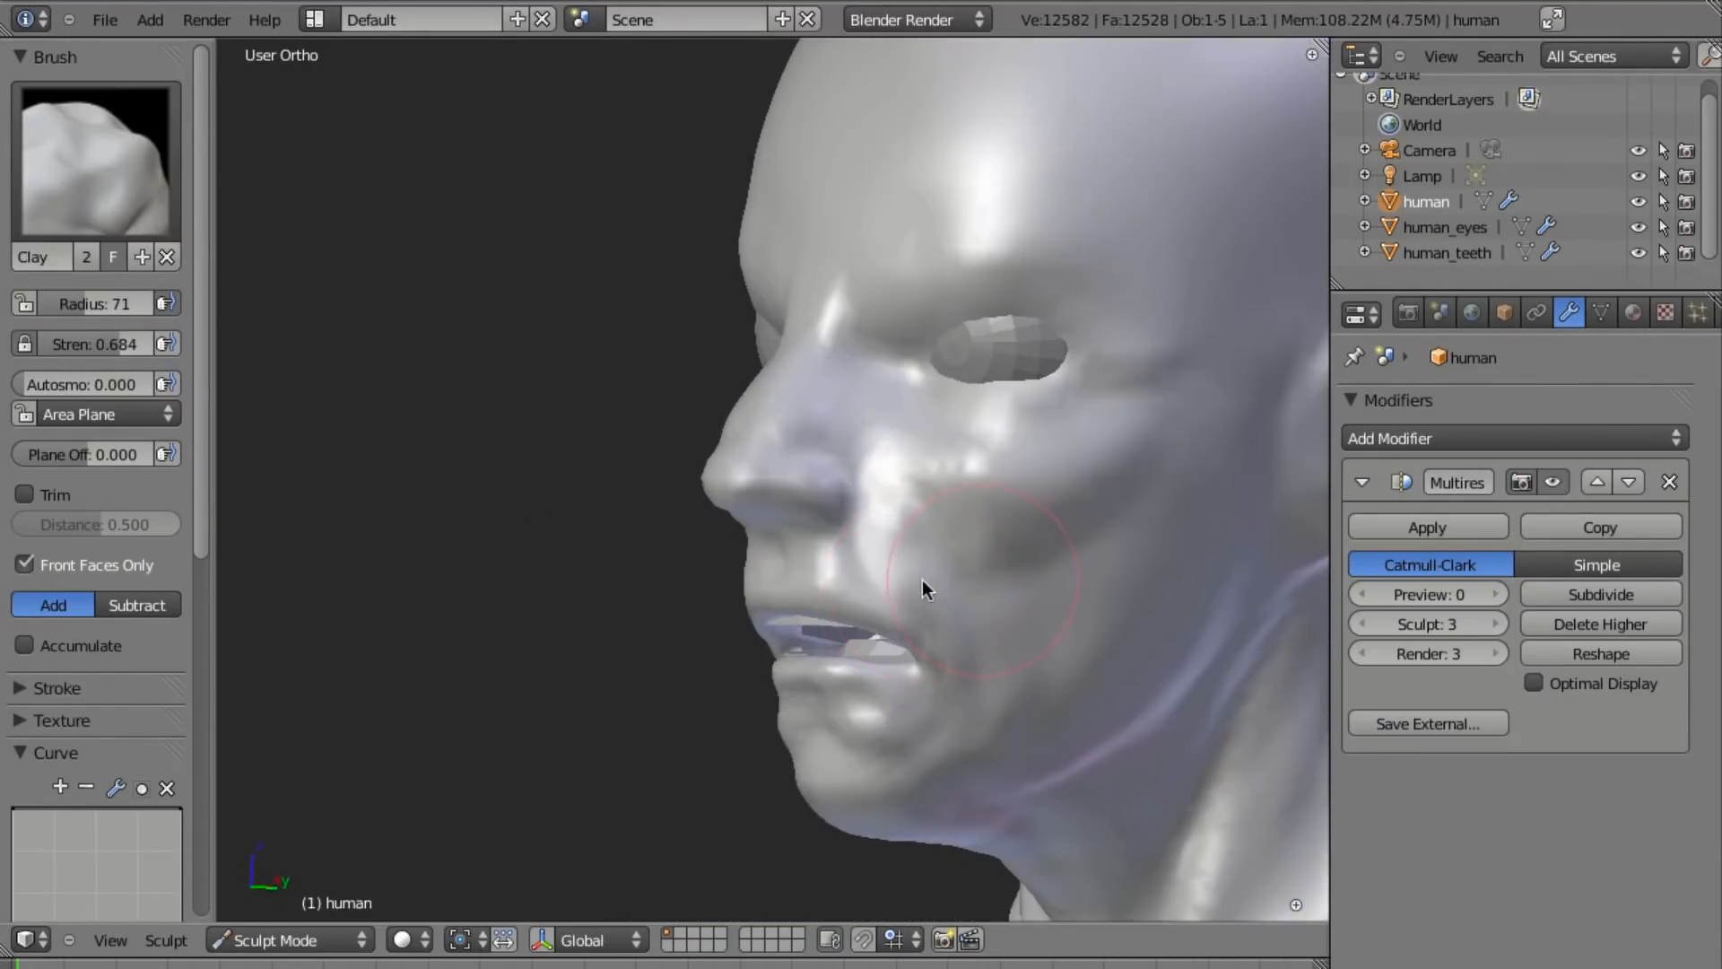
scroll(788, 622, "up", 3)
middle_click_drag(870, 633, 739, 417)
mouse_move(749, 422)
left_mouse_down()
mouse_move(653, 301)
mouse_move(748, 411)
mouse_move(862, 444)
left_mouse_up()
mouse_move(1127, 348)
middle_mouse_down()
mouse_move(969, 434)
mouse_move(1118, 269)
middle_mouse_up()
left_click_drag(1118, 269, 938, 422)
mouse_move(1110, 302)
left_mouse_down()
mouse_move(922, 465)
mouse_move(1133, 201)
mouse_move(1005, 378)
left_mouse_up()
scroll(942, 493, "down", 5)
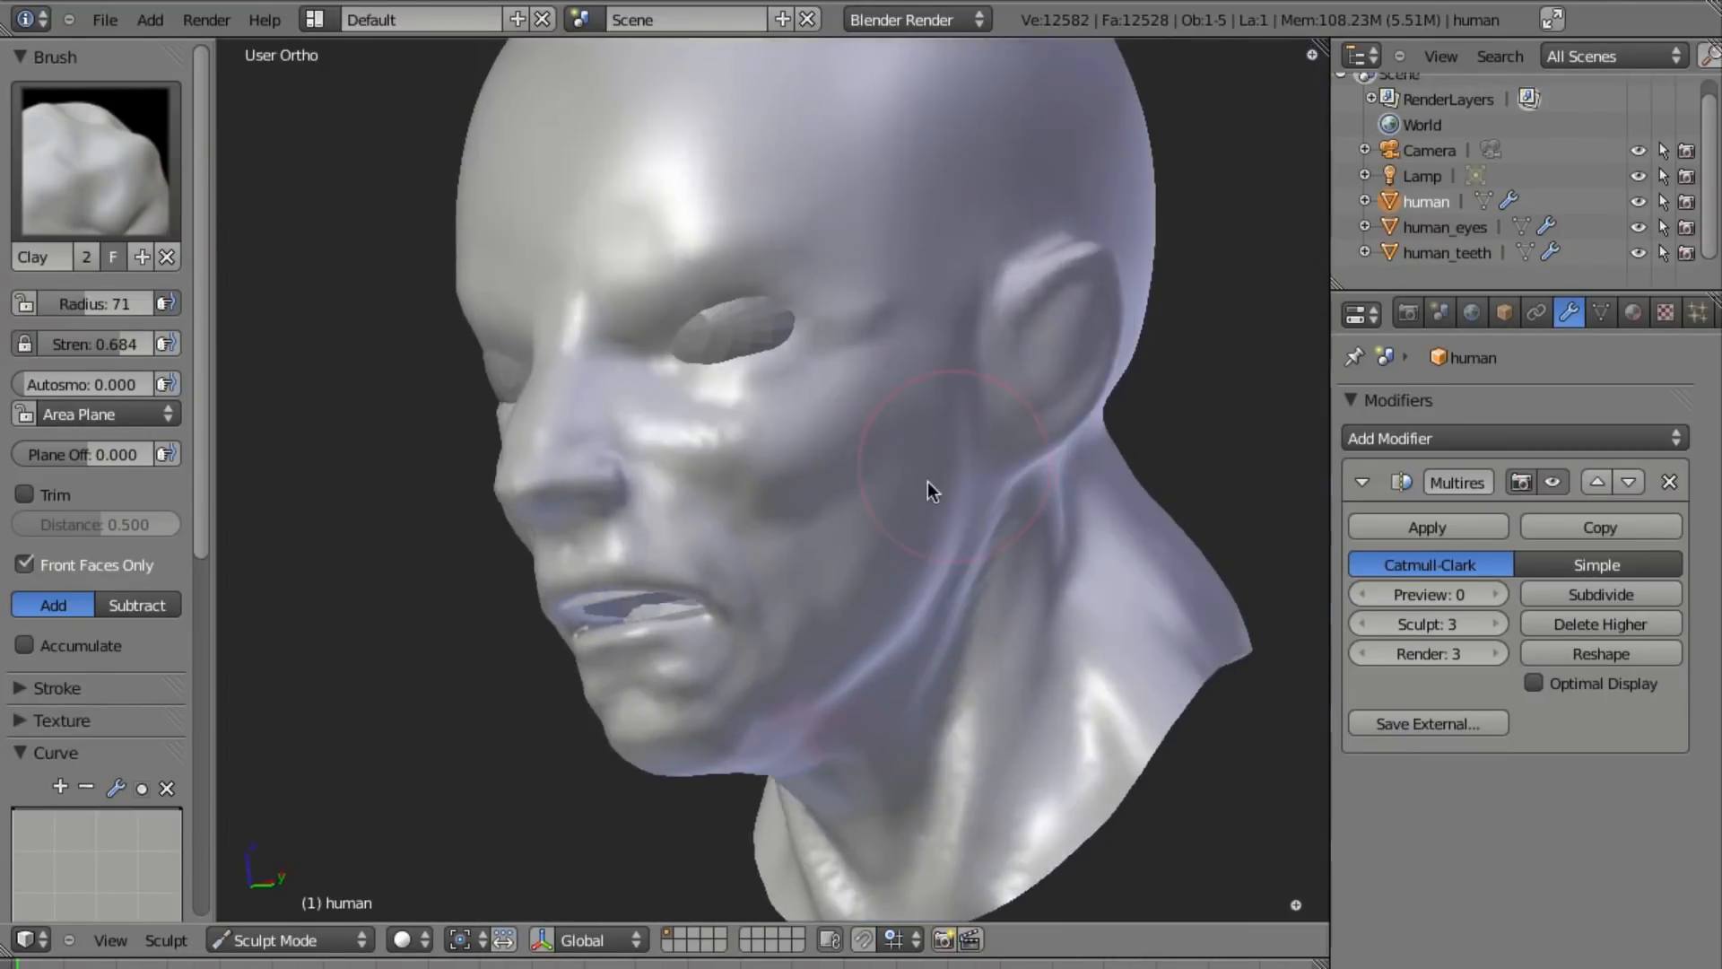
Shape the cheek fold running down toward the mouth corner with the Clay brush.
middle_click_drag(934, 484, 953, 442)
scroll(951, 448, "up", 5)
middle_click_drag(928, 583, 825, 540)
mouse_move(789, 540)
left_mouse_down()
mouse_move(857, 762)
mouse_move(780, 461)
mouse_move(834, 707)
mouse_move(794, 664)
left_mouse_up()
middle_click_drag(794, 663, 841, 325)
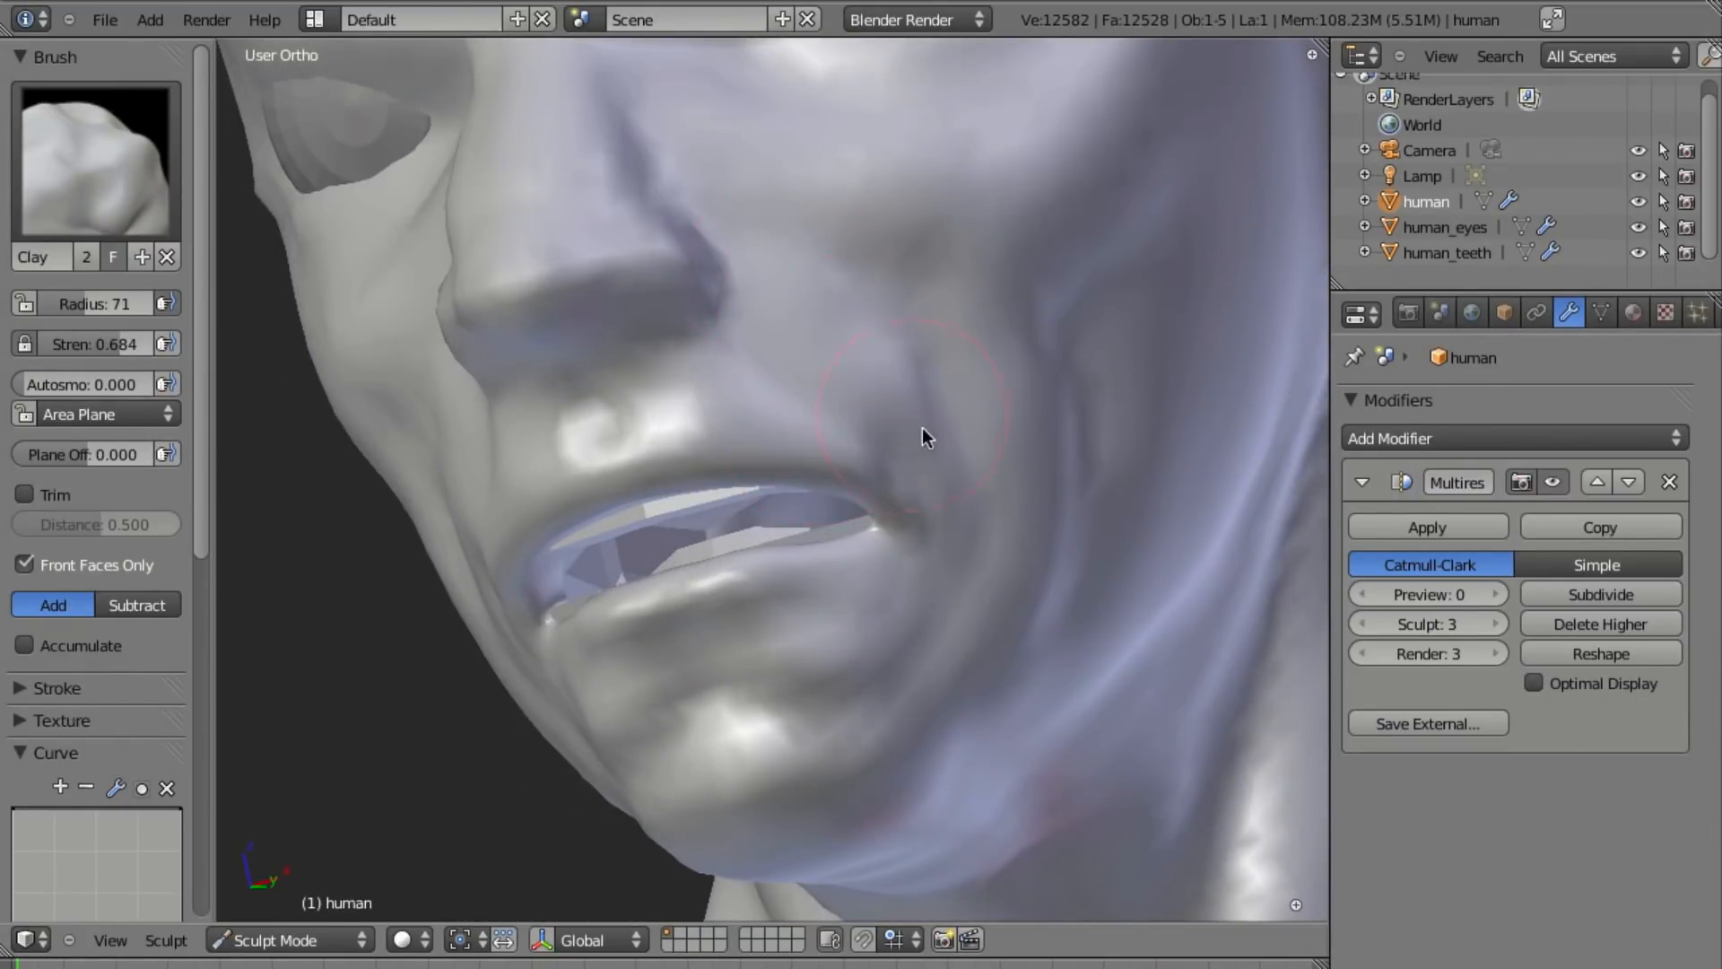
Set the Clay brush radius to 41 and build up the upper nasolabial fold beside the nostril.
scroll(939, 525, "up", 2)
middle_click_drag(874, 450, 904, 455)
middle_click_drag(908, 192, 715, 353)
left_click(644, 349)
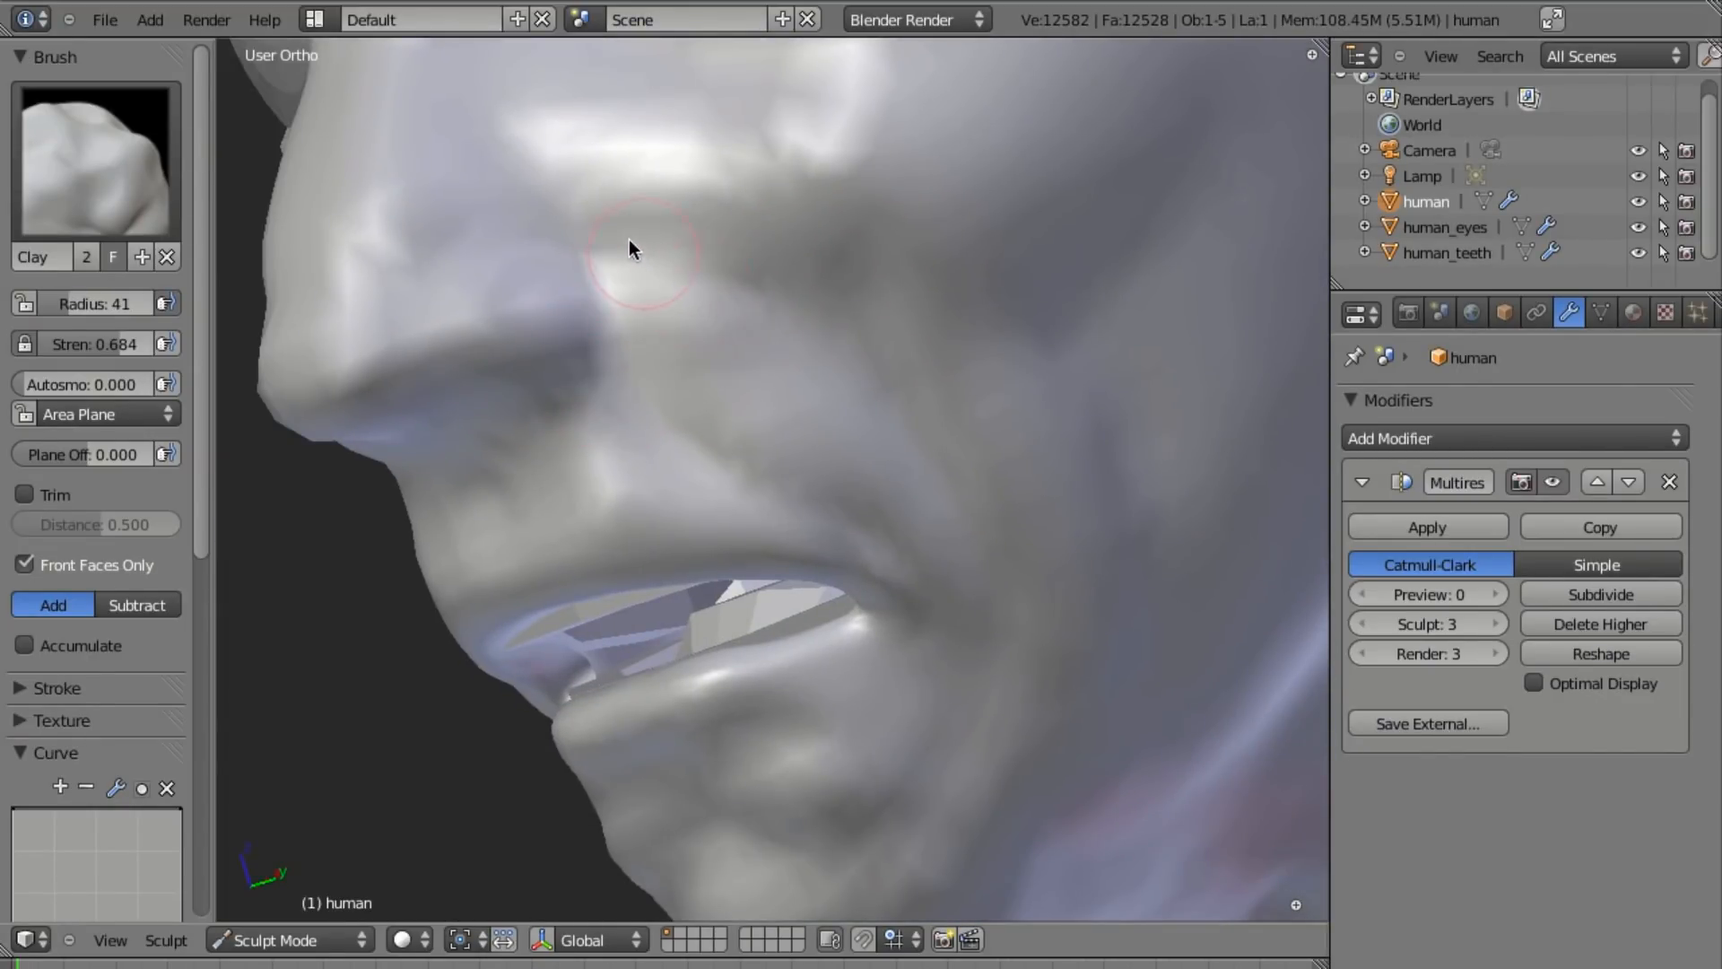
mouse_move(626, 265)
left_mouse_down()
mouse_move(730, 338)
mouse_move(607, 223)
mouse_move(762, 276)
left_mouse_up()
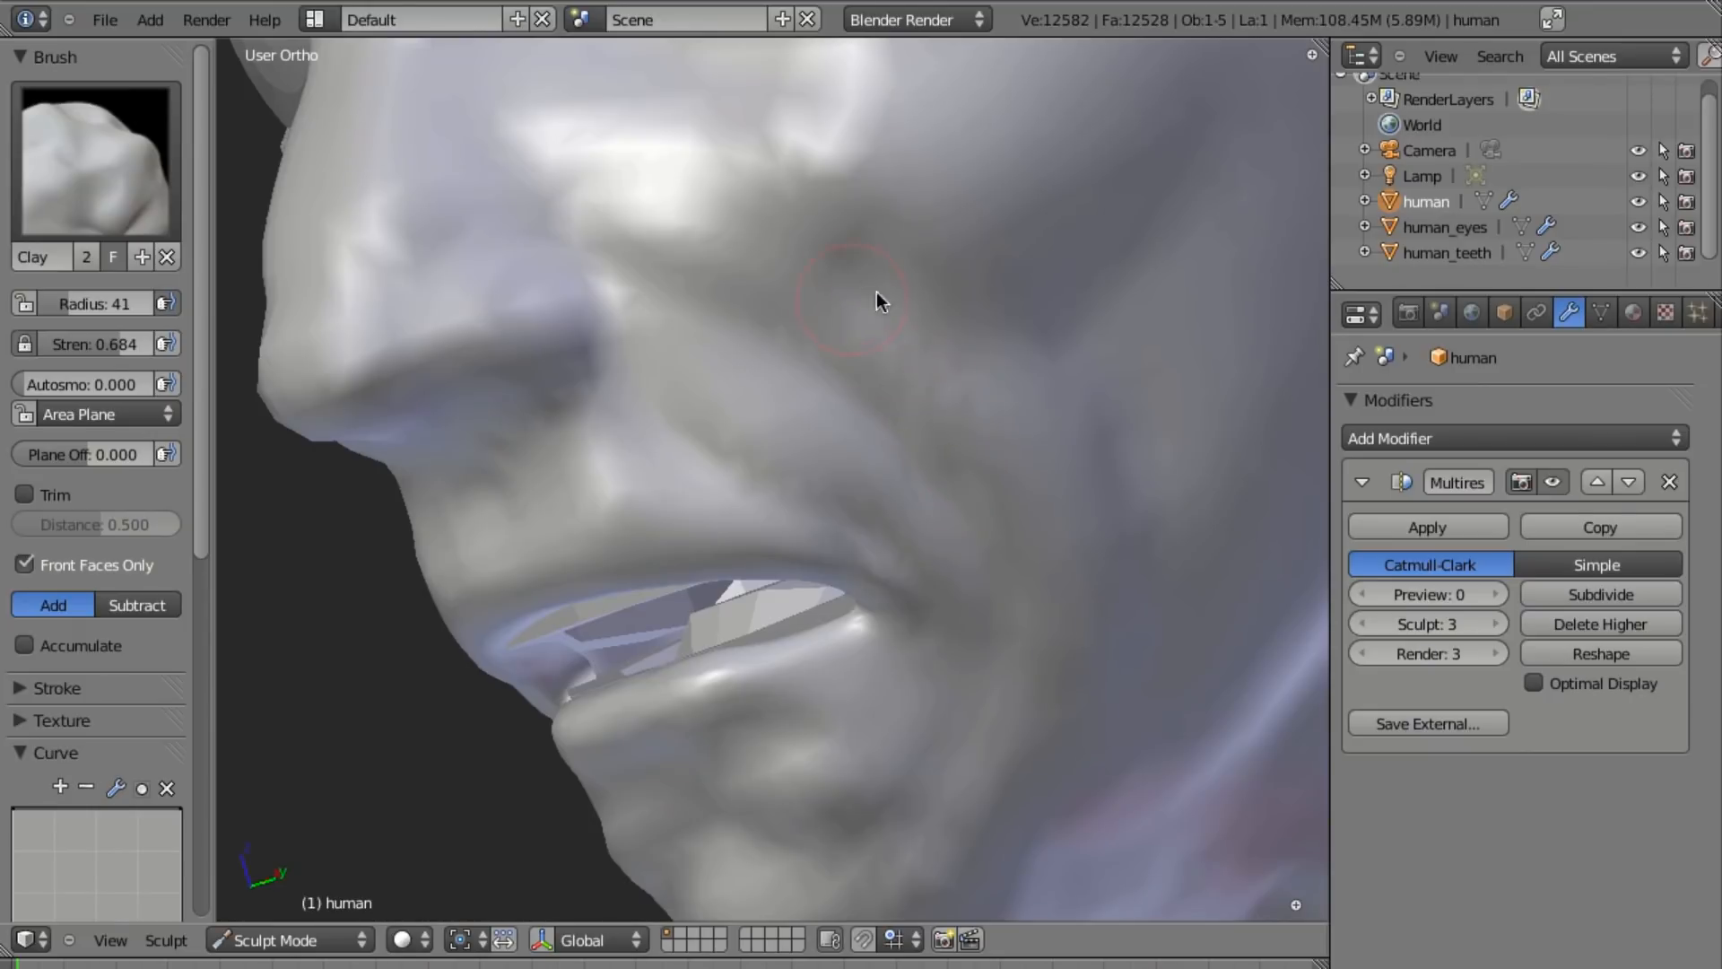
Set the Clay brush radius to 66 and fill the rear cheek along the jaw below the ear.
scroll(911, 260, "down", 5)
middle_click_drag(934, 300, 864, 535)
scroll(832, 374, "up", 1)
scroll(884, 604, "up", 4)
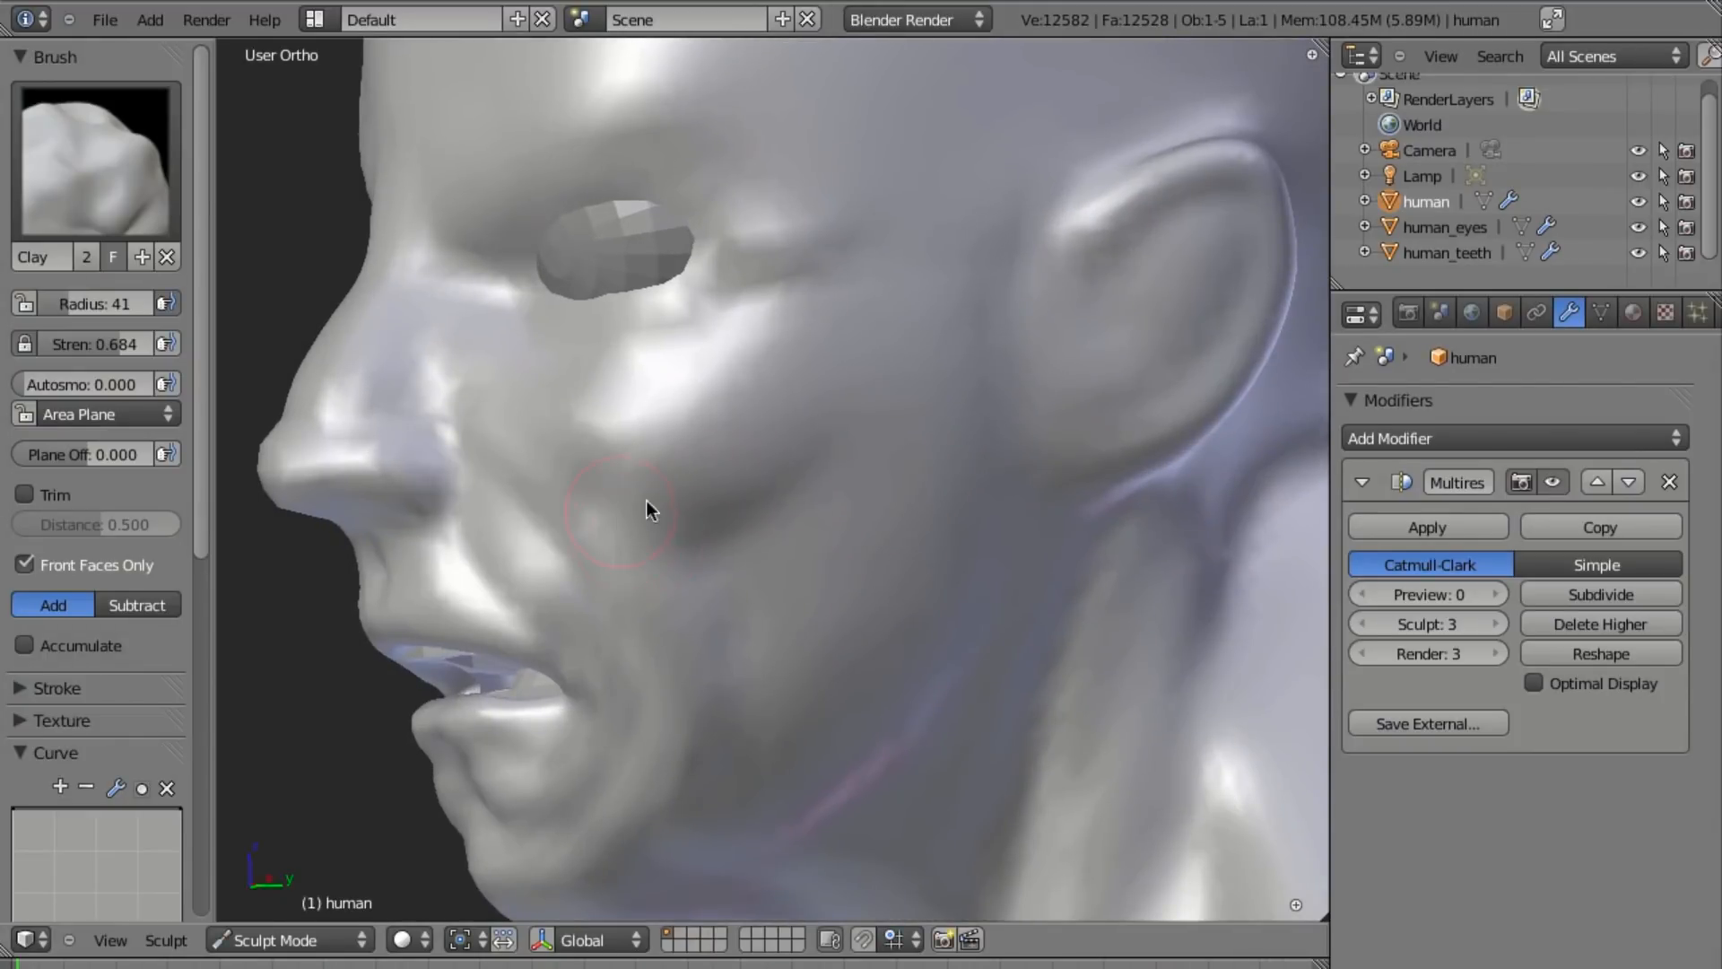
middle_click_drag(767, 550, 702, 377)
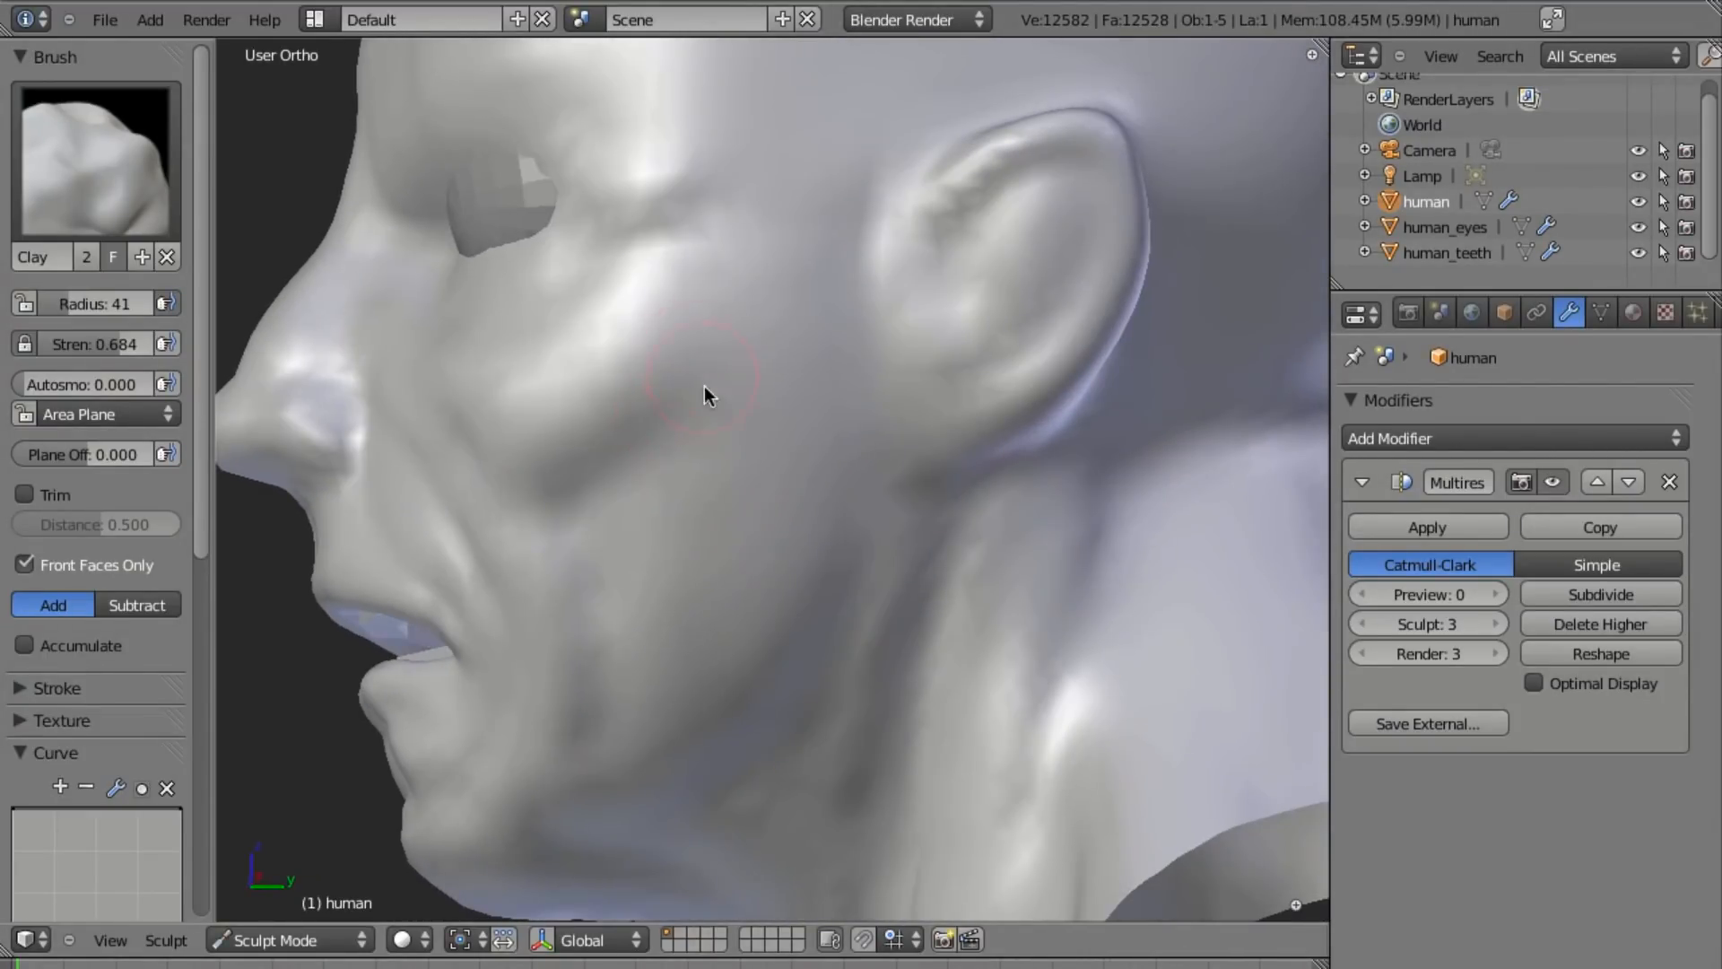
mouse_move(758, 632)
middle_mouse_down("shift")
mouse_move(764, 443)
mouse_move(820, 343)
mouse_move(819, 476)
middle_mouse_up("shift")
key("f")
left_click(848, 336)
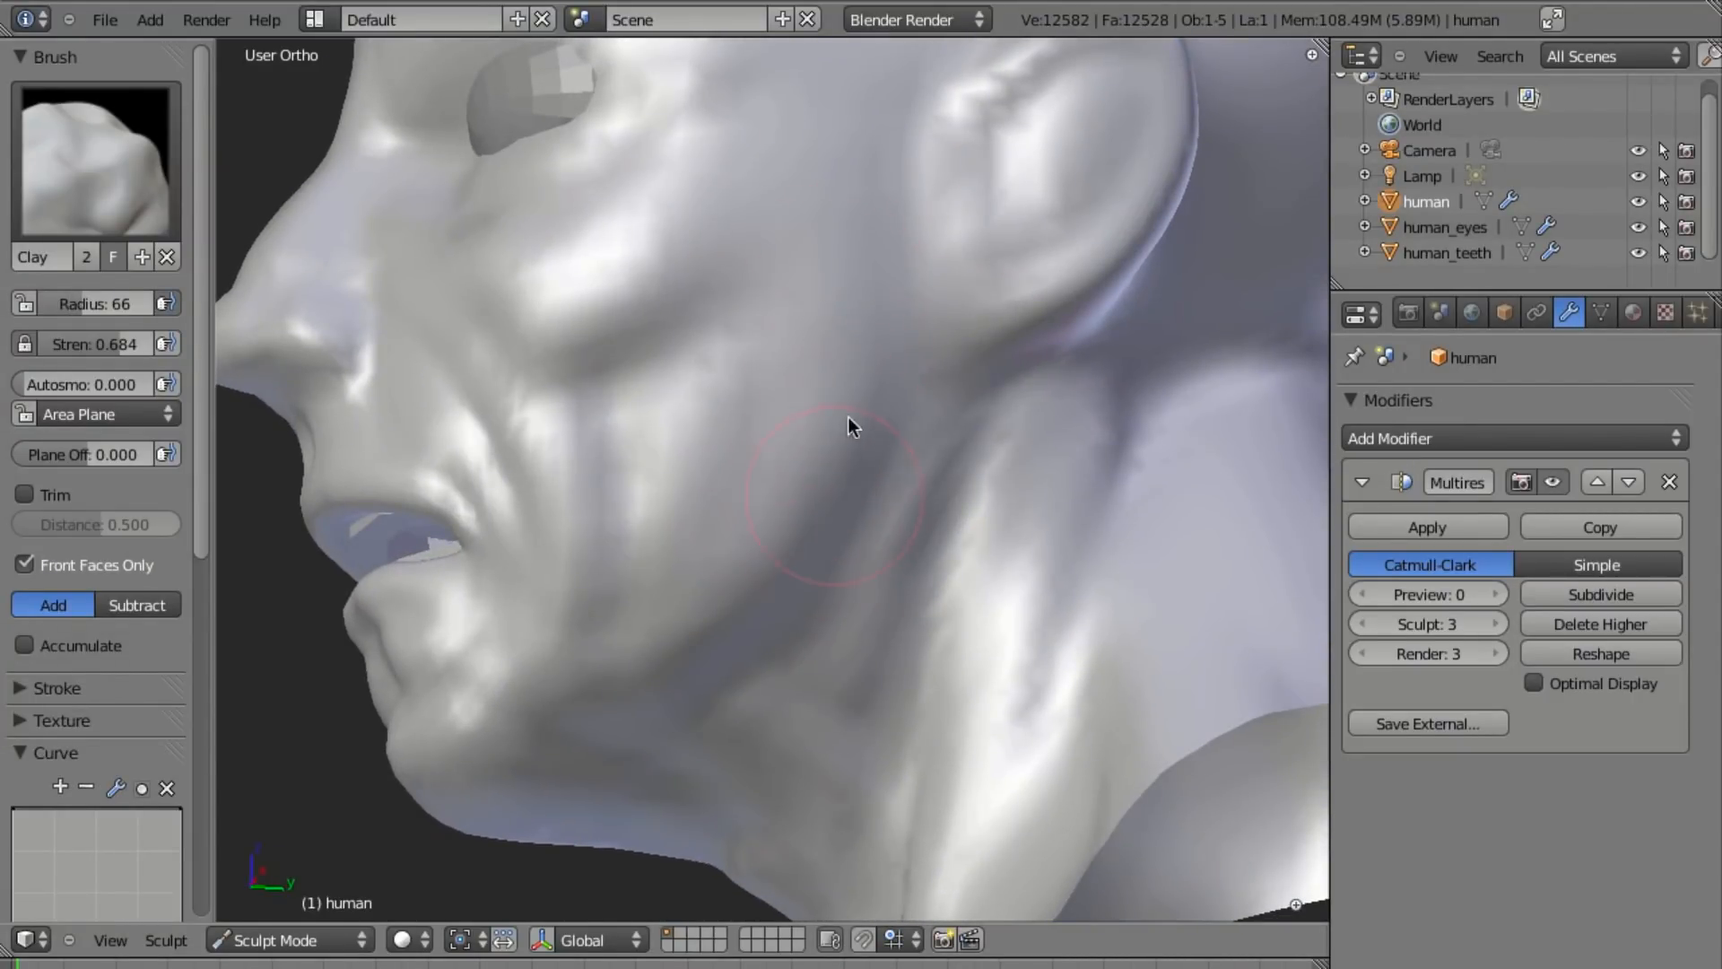
mouse_move(838, 504)
left_mouse_down()
mouse_move(690, 589)
mouse_move(782, 364)
left_mouse_up()
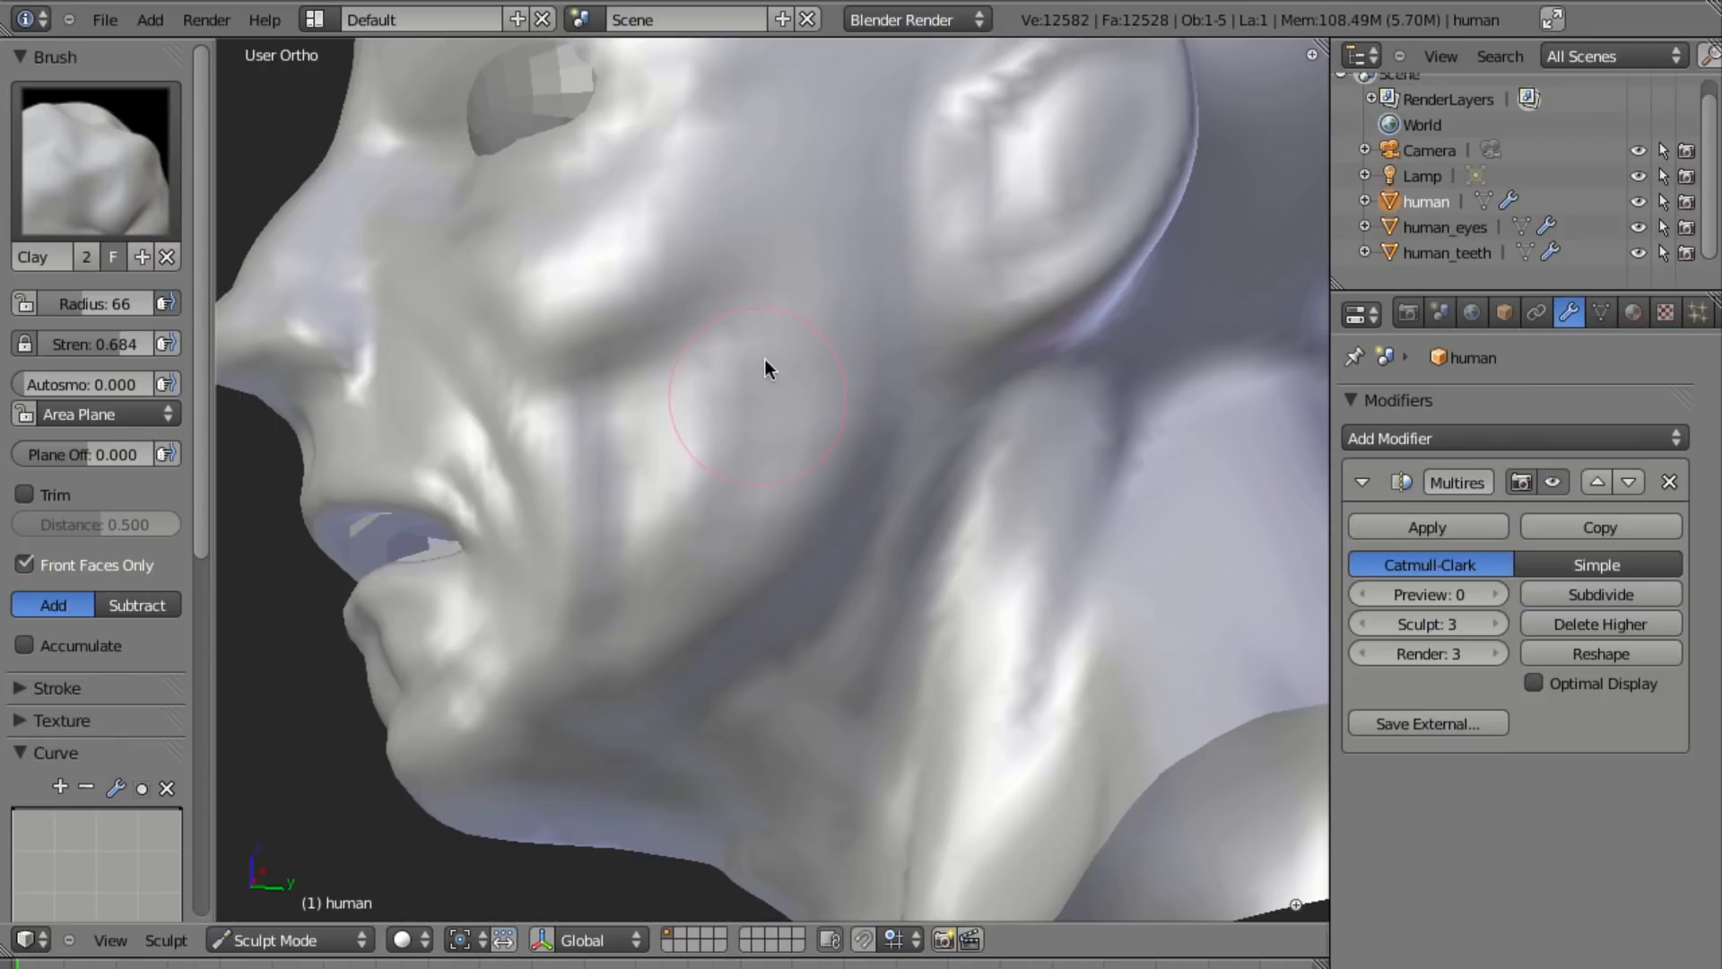
Fill the side of the nose up to the inner eye corner with the Clay brush and smooth the transition.
middle_click_drag(697, 438, 837, 540)
middle_click_drag(861, 439, 657, 495)
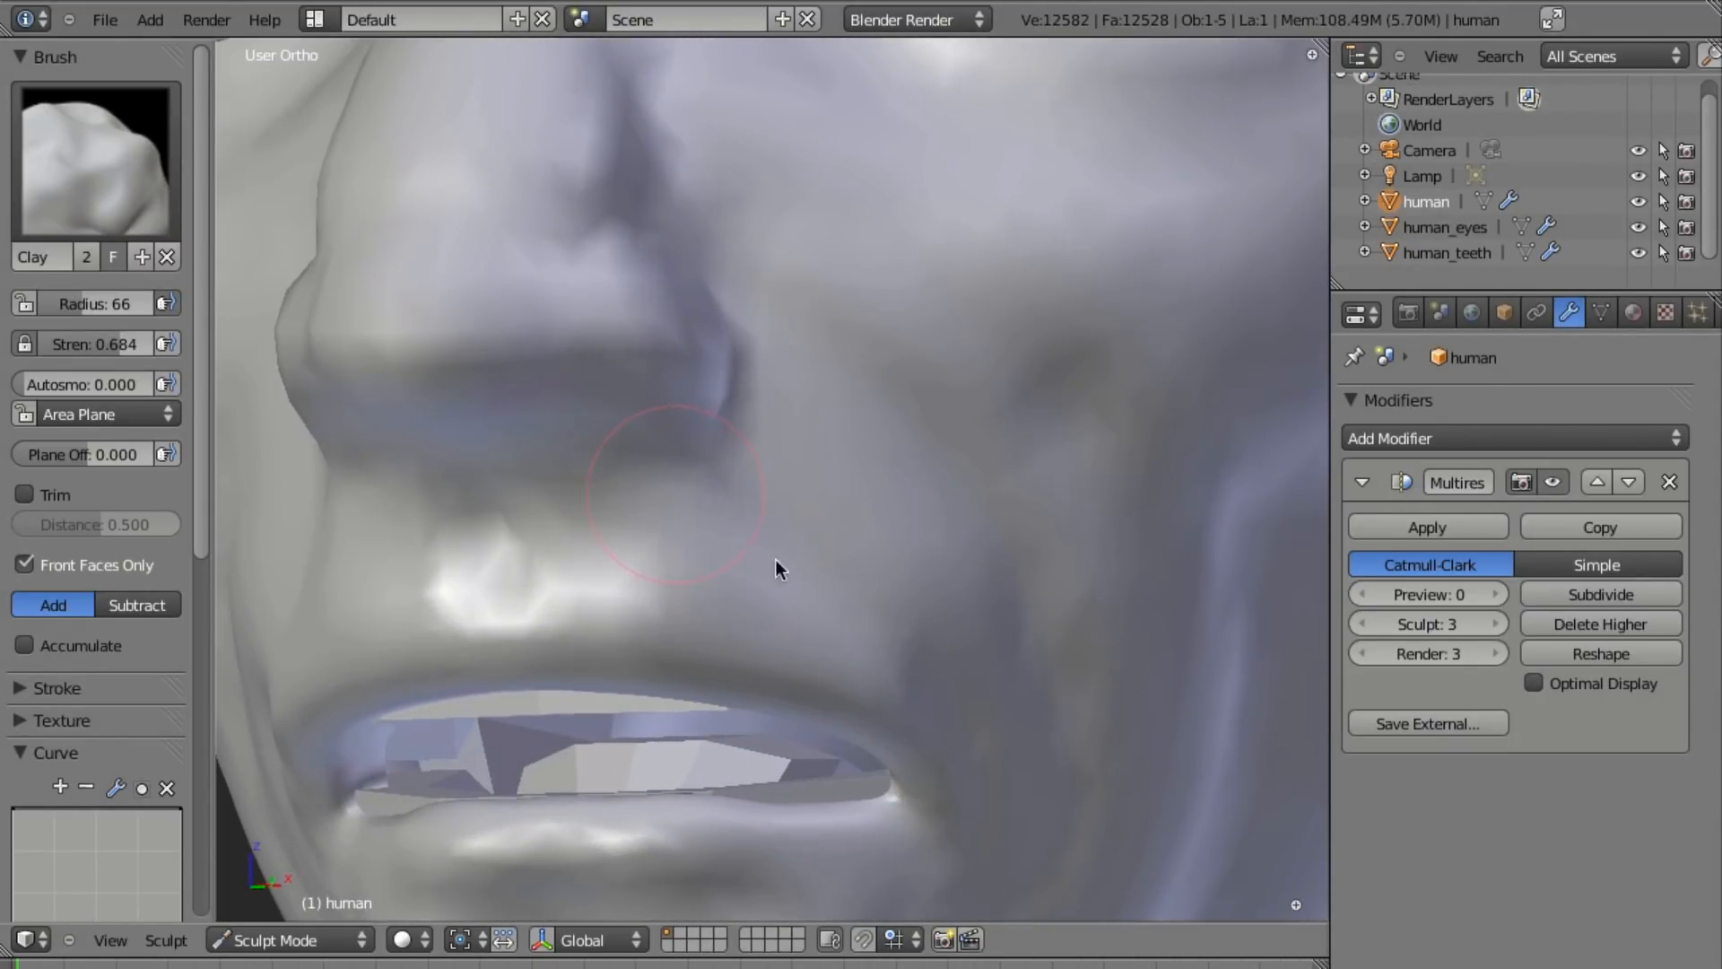
middle_click_drag(883, 612, 892, 567, "ctrl")
scroll(832, 525, "up", 4)
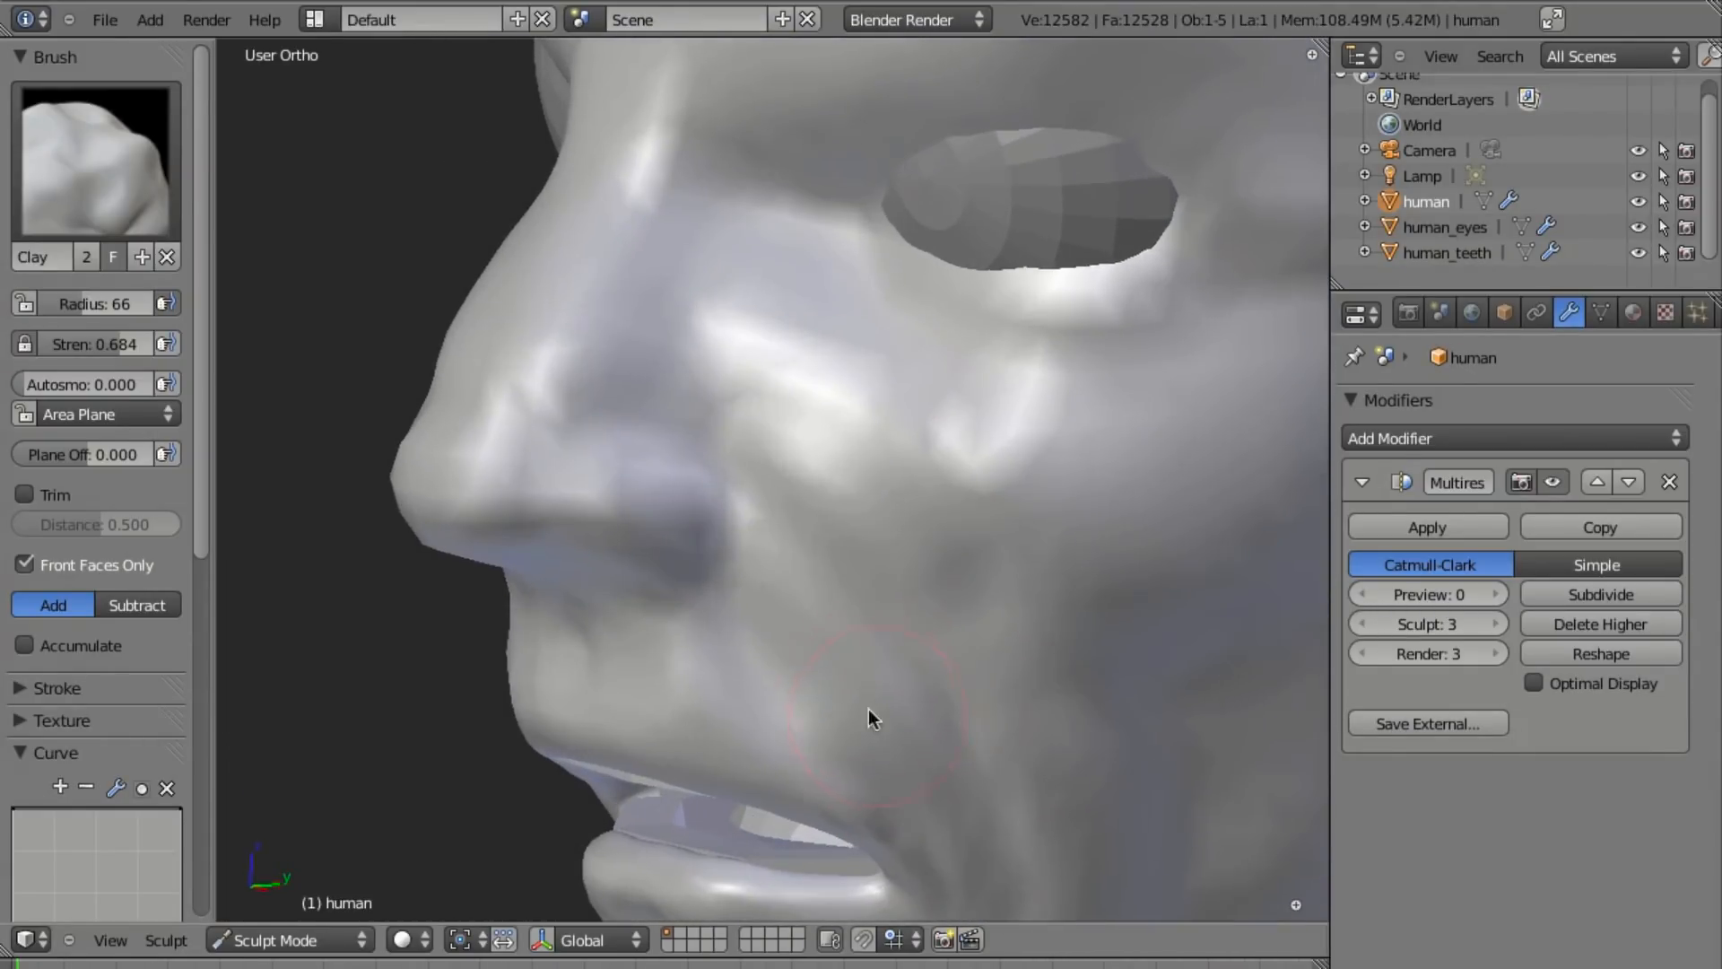
left_click_drag(733, 461, 743, 323)
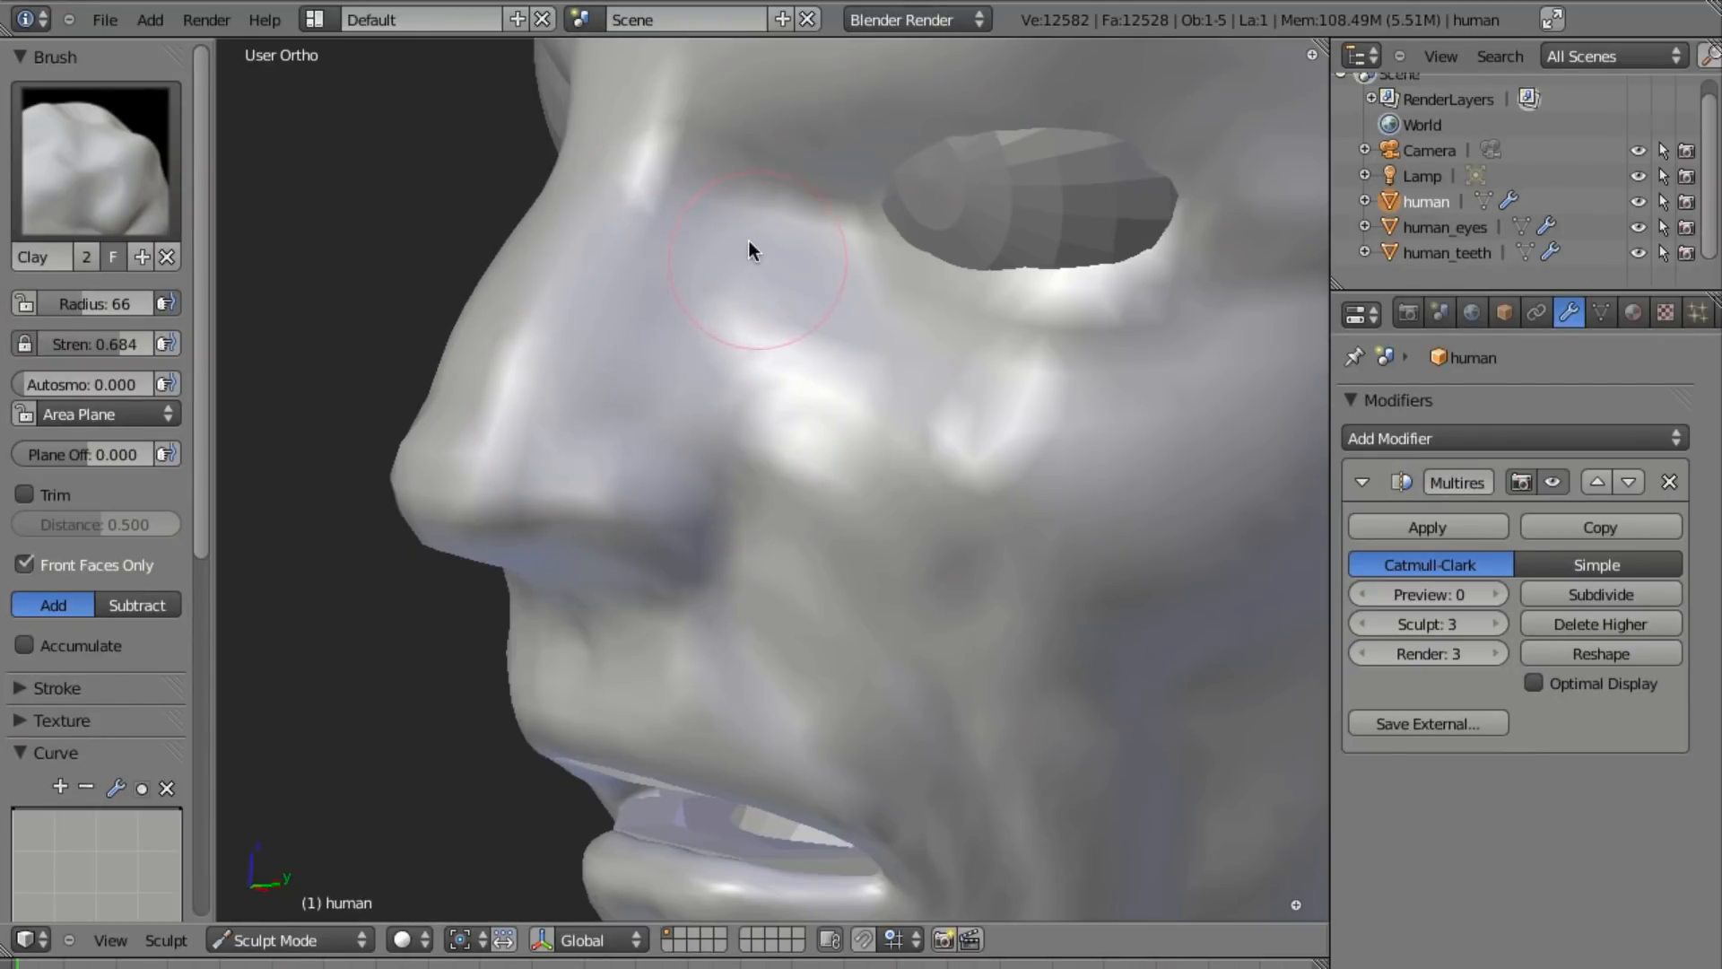
mouse_move(761, 159)
left_mouse_down("shift")
mouse_move(740, 186)
mouse_move(805, 197)
mouse_move(811, 350)
mouse_move(812, 278)
left_mouse_up("shift")
Refine the nostril and nose bridge with the Clay brush in the right side view.
mouse_move(977, 521)
middle_mouse_down("shift")
mouse_move(820, 585)
mouse_move(979, 542)
middle_mouse_up("shift")
scroll(1019, 281, "down", 6)
middle_click_drag(892, 431, 1262, 497)
key("KP_3")
scroll(915, 565, "up", 2)
scroll(902, 632, "up", 4)
scroll(822, 475, "up", 1)
mouse_move(530, 450)
left_mouse_down()
mouse_move(416, 380)
mouse_move(412, 302)
left_mouse_up()
left_click_drag(433, 370, 357, 328)
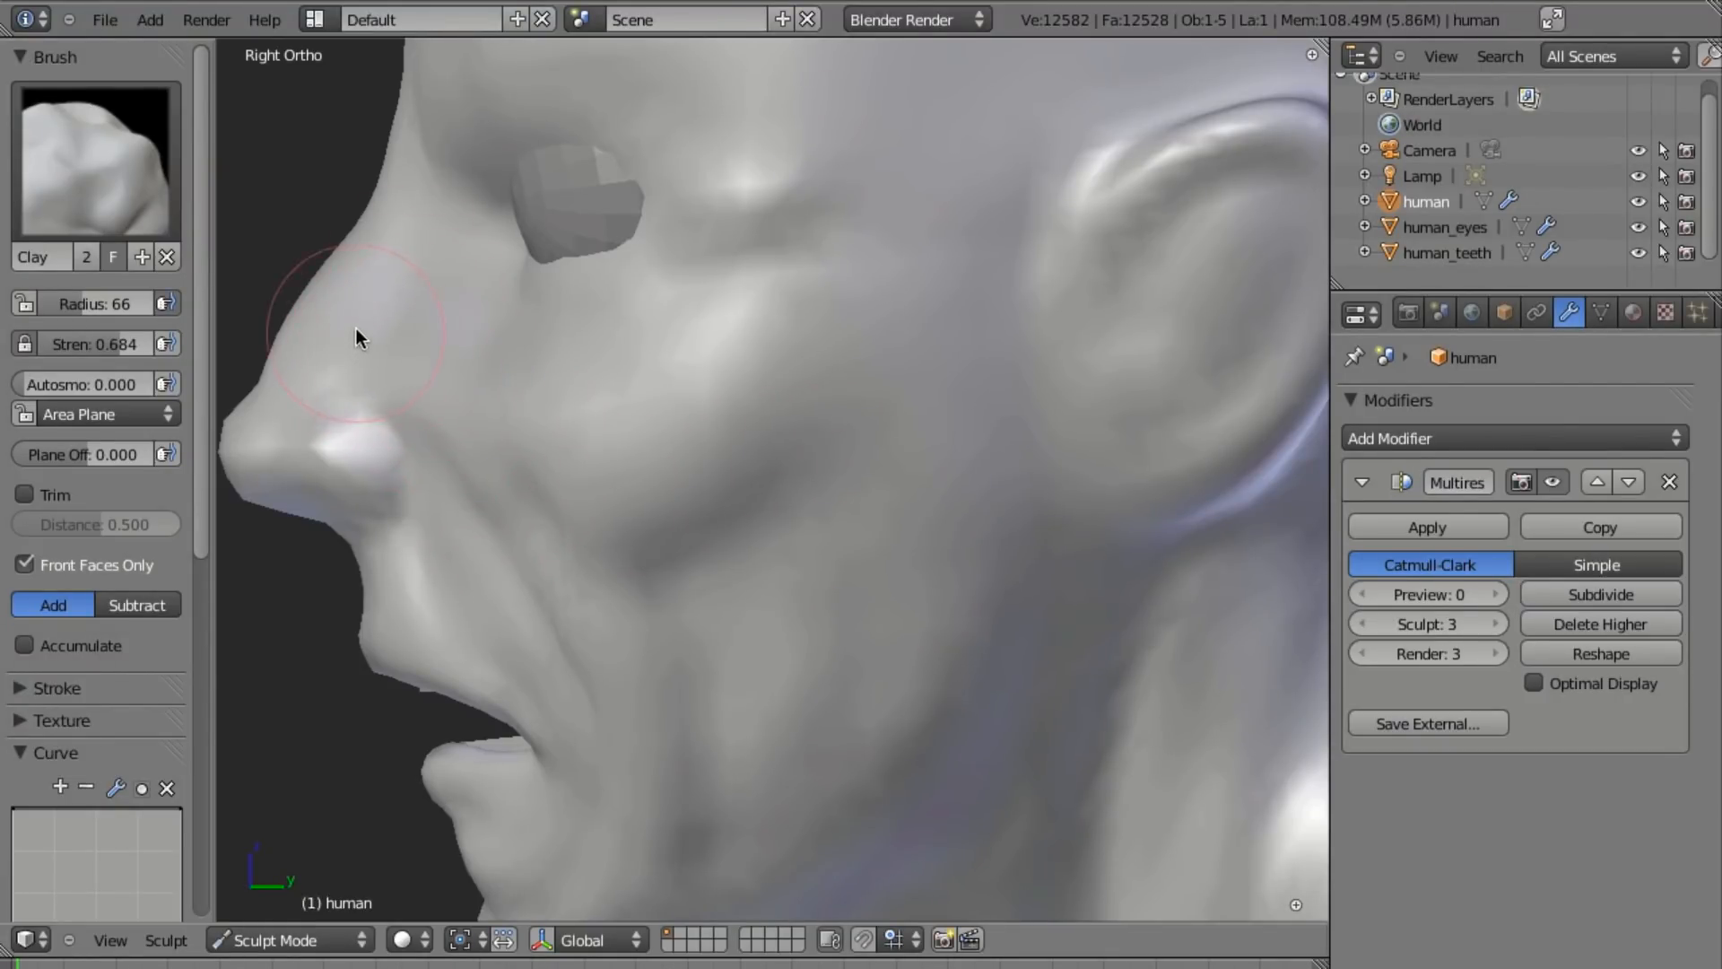
Build up the lower eyelid and the area under the eye with the Clay brush.
mouse_move(538, 300)
middle_mouse_down()
mouse_move(654, 468)
mouse_move(926, 457)
mouse_move(1034, 484)
mouse_move(825, 320)
middle_mouse_up()
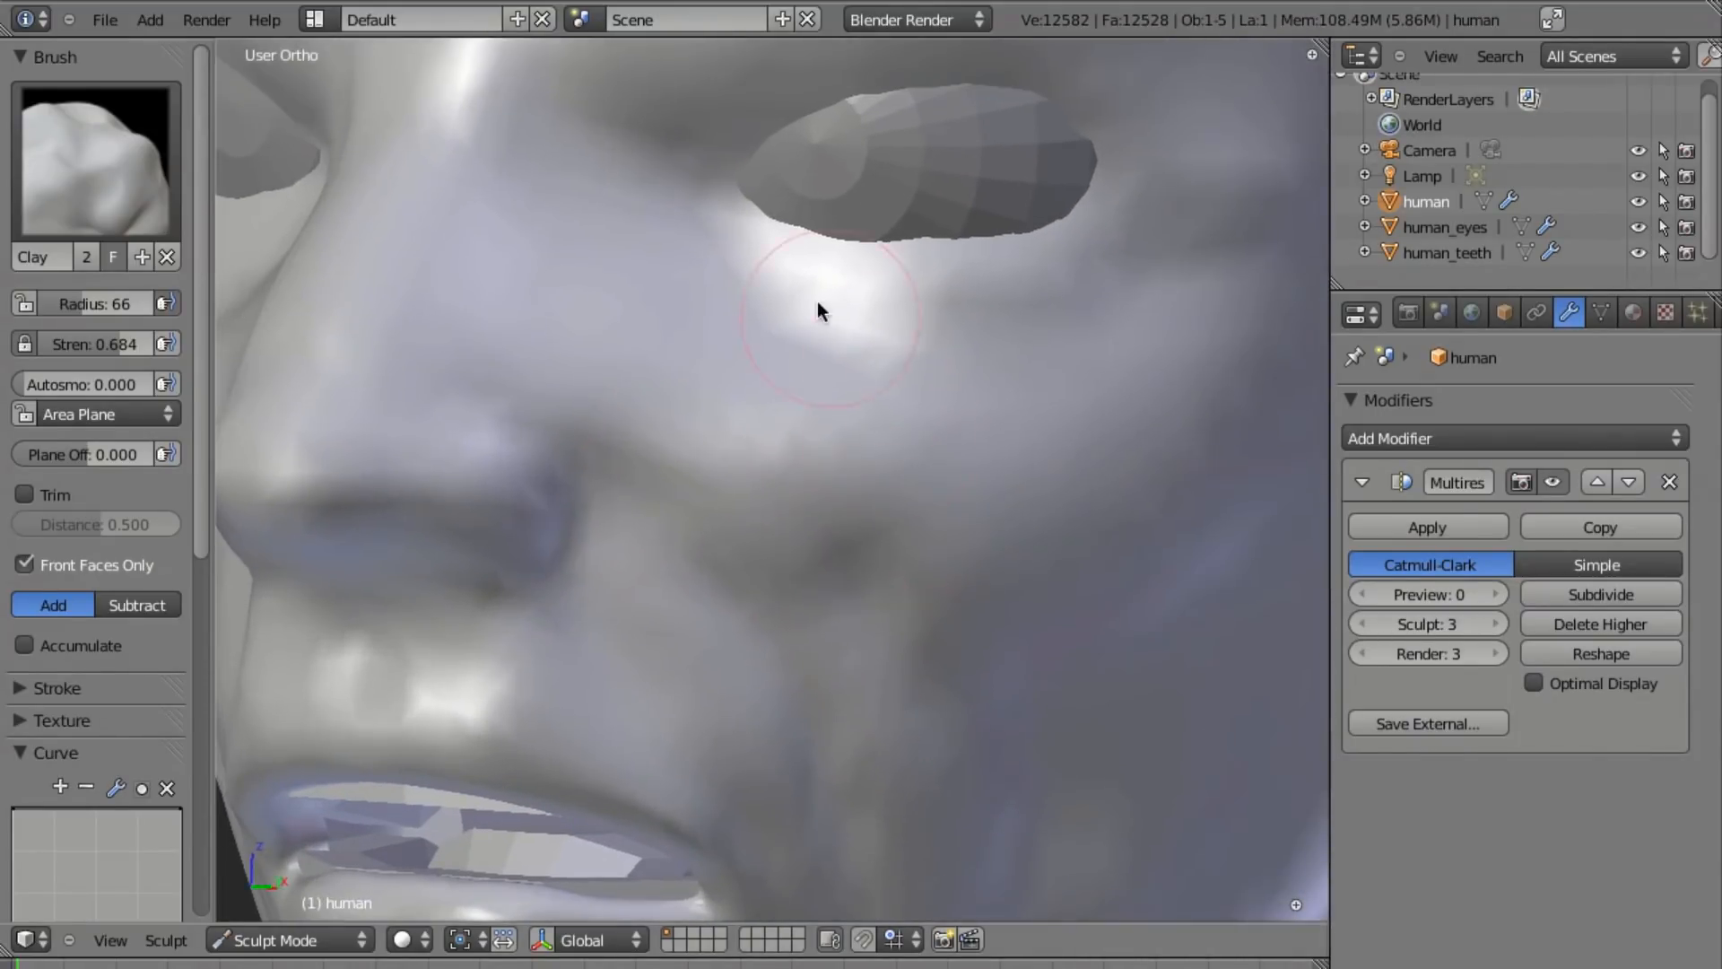
mouse_move(823, 281)
left_mouse_down()
mouse_move(985, 348)
mouse_move(1112, 289)
left_mouse_up()
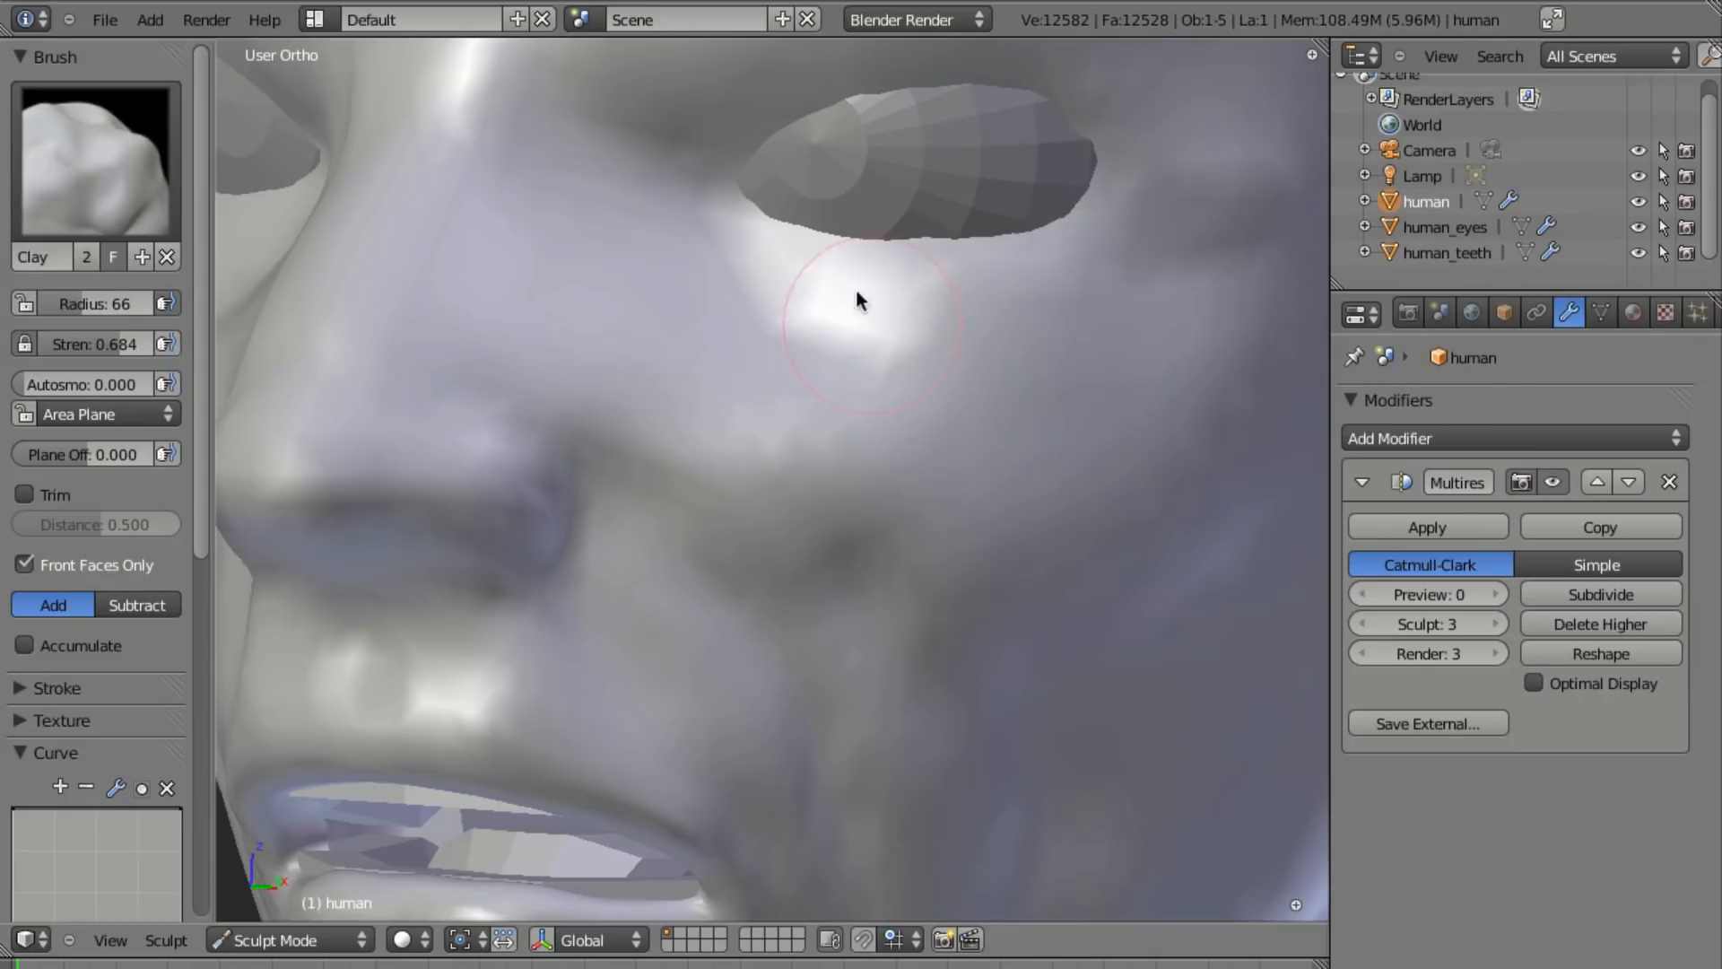
left_click_drag(868, 315, 970, 347)
Switch to the Crease brush and carve a short crease below the inner eye corner.
key("shift+c")
mouse_move(777, 280)
left_mouse_down()
mouse_move(861, 365)
mouse_move(972, 407)
mouse_move(788, 251)
left_mouse_up()
scroll(874, 390, "down", 3)
mouse_move(874, 389)
middle_mouse_down()
mouse_move(922, 535)
mouse_move(938, 527)
mouse_move(837, 538)
mouse_move(853, 546)
mouse_move(869, 538)
mouse_move(664, 497)
mouse_move(678, 502)
middle_mouse_up()
scroll(774, 524, "up", 1)
Switch back to the Clay brush and shape the side of the face between the cheekbone, ear and jaw.
key("c")
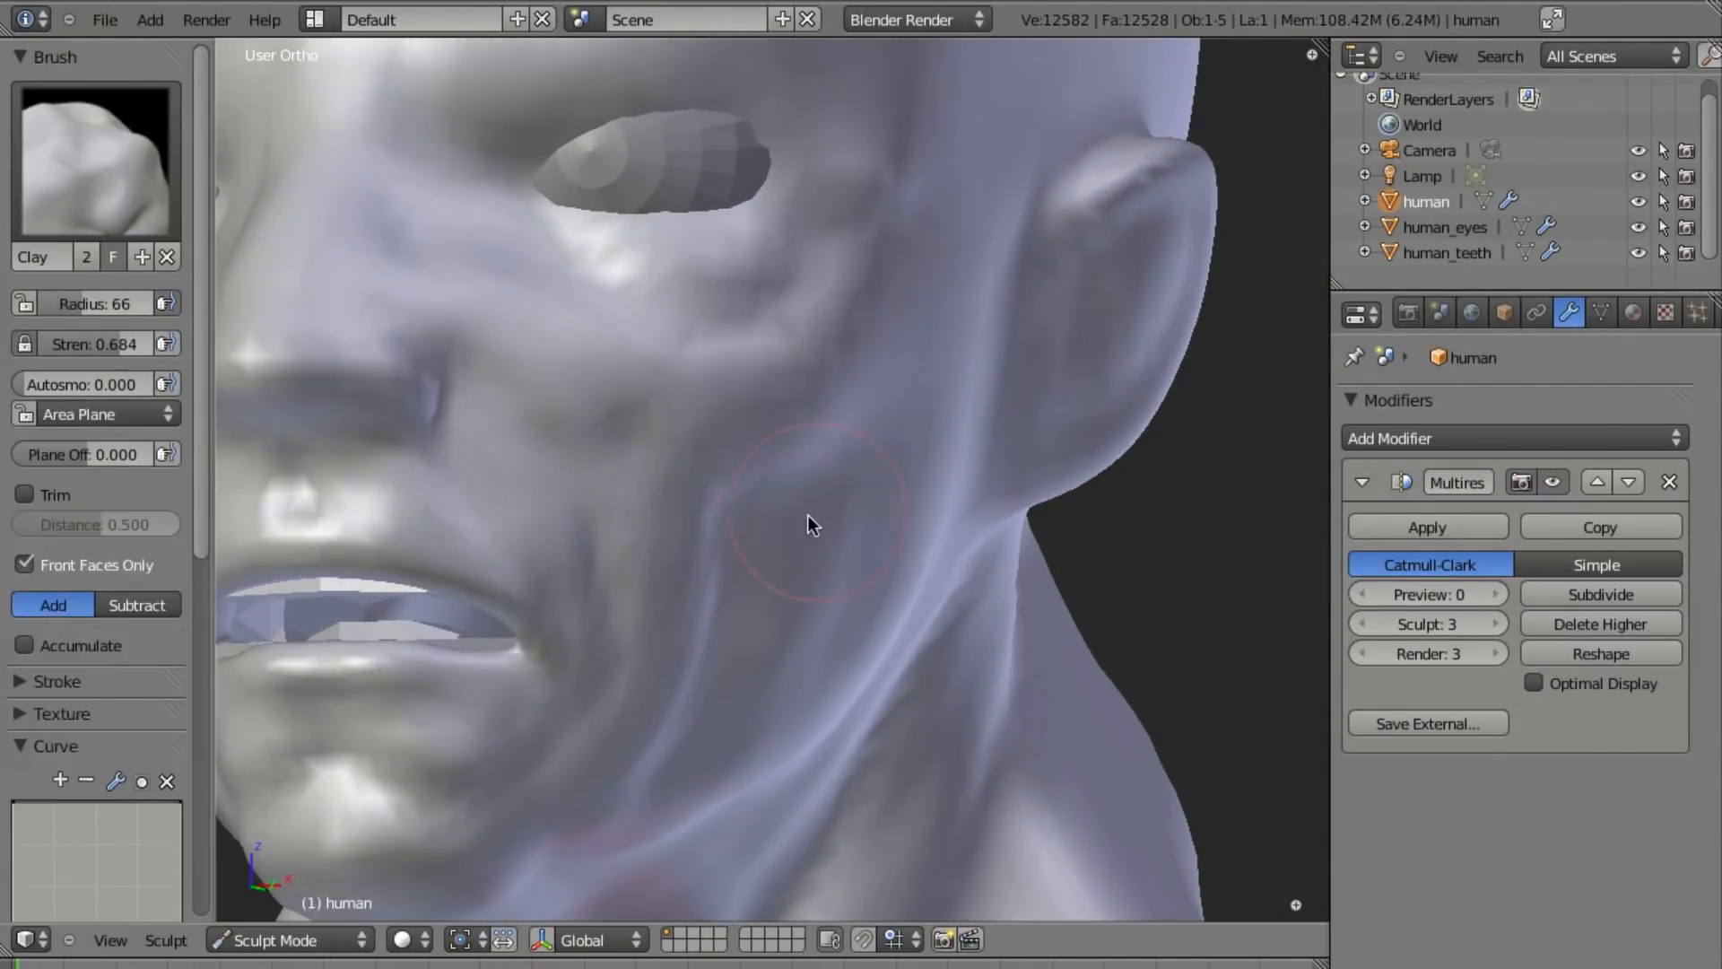
middle_click_drag(816, 509, 739, 416)
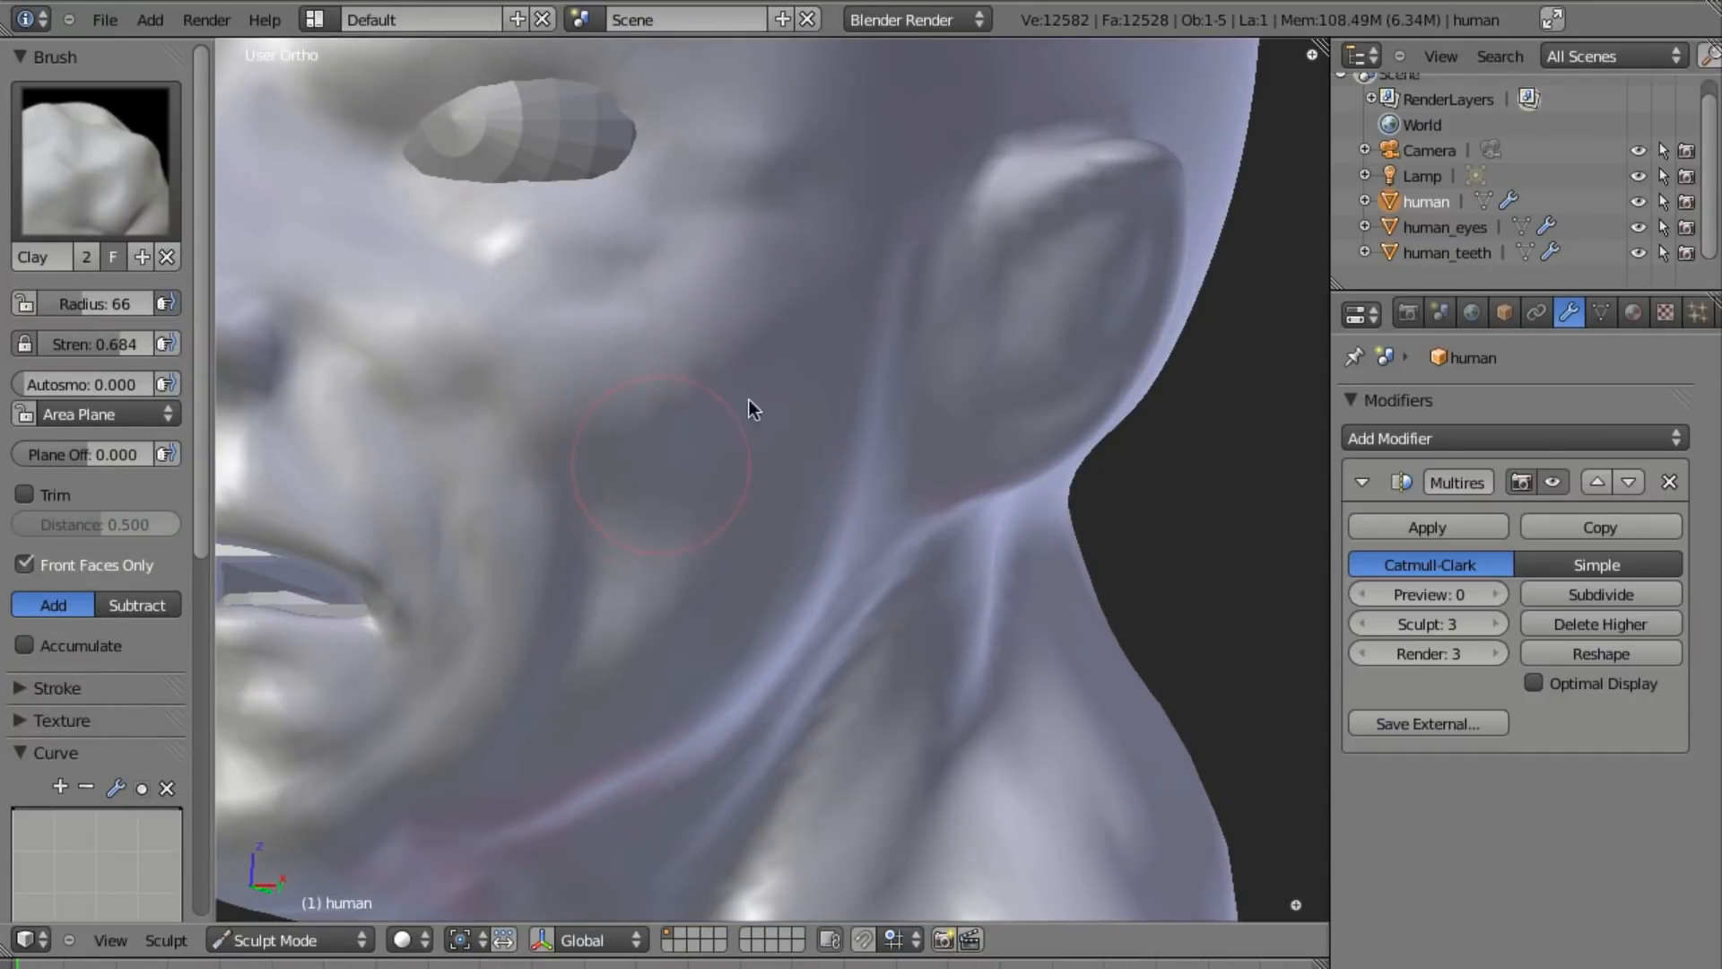
middle_click_drag(654, 469, 630, 216)
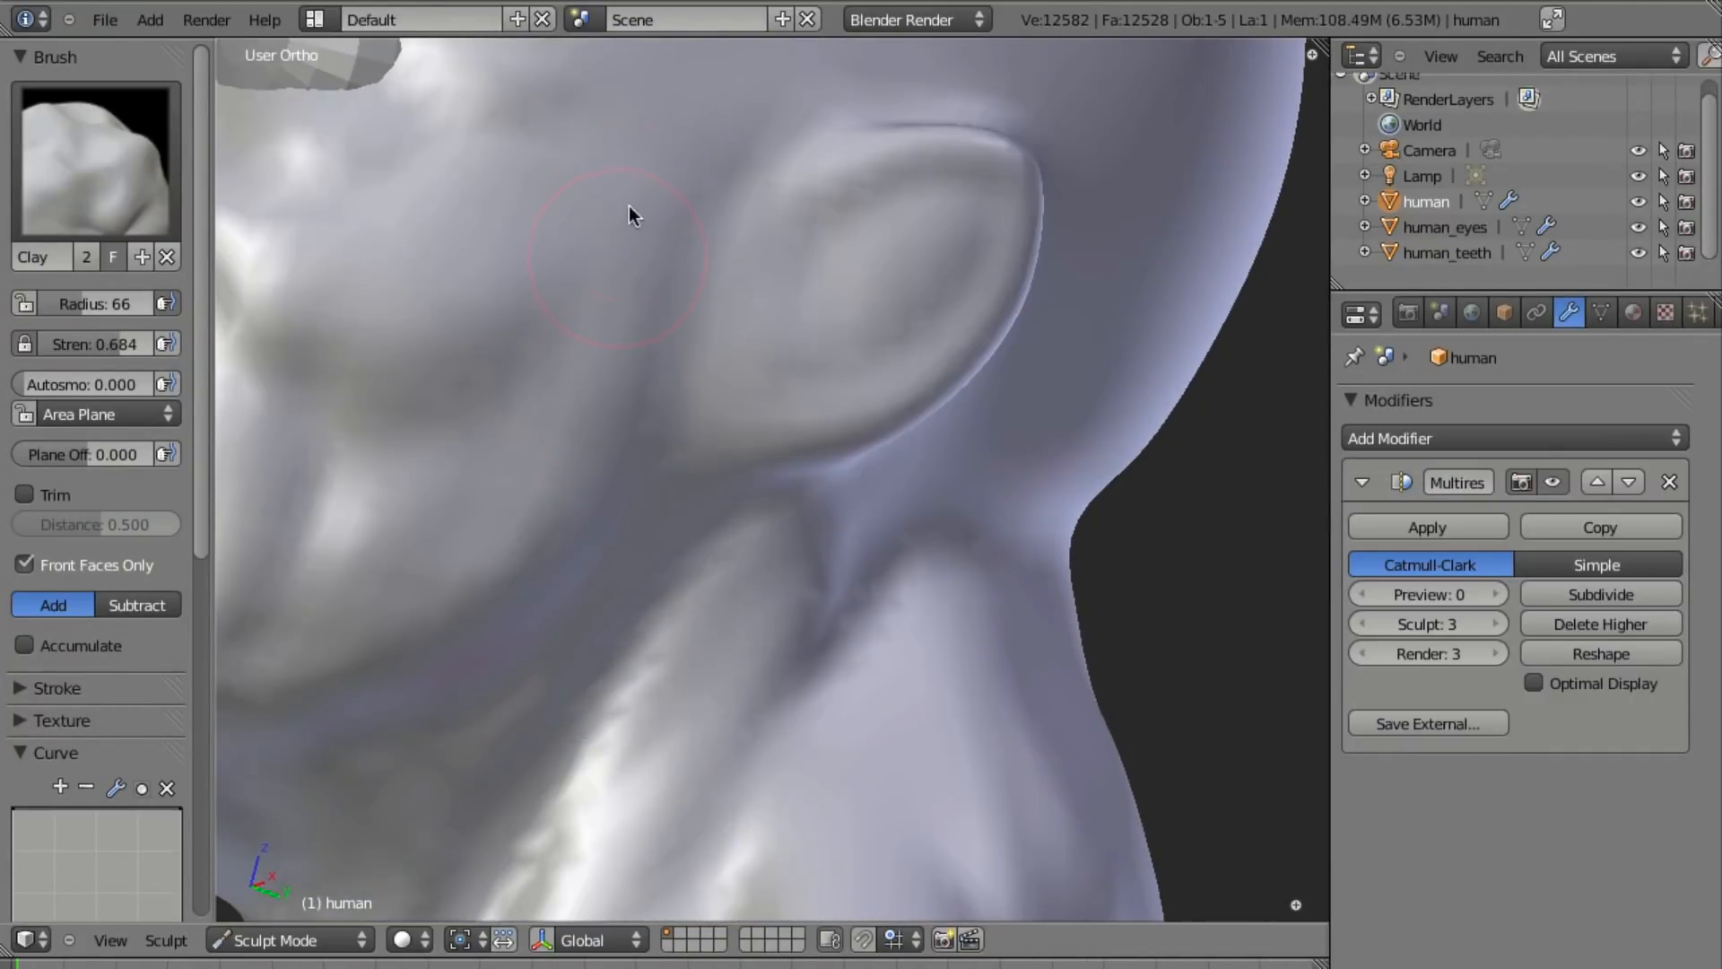
scroll(508, 550, "down", 6)
mouse_move(708, 423)
middle_mouse_down()
mouse_move(457, 388)
mouse_move(649, 443)
mouse_move(722, 422)
middle_mouse_up()
scroll(578, 431, "up", 2)
mouse_move(722, 421)
left_mouse_down()
mouse_move(662, 344)
mouse_move(678, 366)
mouse_move(574, 421)
left_mouse_up()
Build up the base of the skull across the back of the head with the Clay brush.
middle_click_drag(575, 414, 799, 412)
mouse_move(849, 296)
left_mouse_down()
mouse_move(715, 357)
mouse_move(933, 242)
left_mouse_up()
mouse_move(707, 292)
left_mouse_down()
mouse_move(780, 260)
mouse_move(944, 257)
mouse_move(756, 273)
mouse_move(751, 353)
mouse_move(1008, 347)
left_mouse_up()
mouse_move(1008, 347)
middle_mouse_down()
mouse_move(718, 508)
mouse_move(759, 520)
middle_mouse_up()
scroll(718, 509, "down", 6)
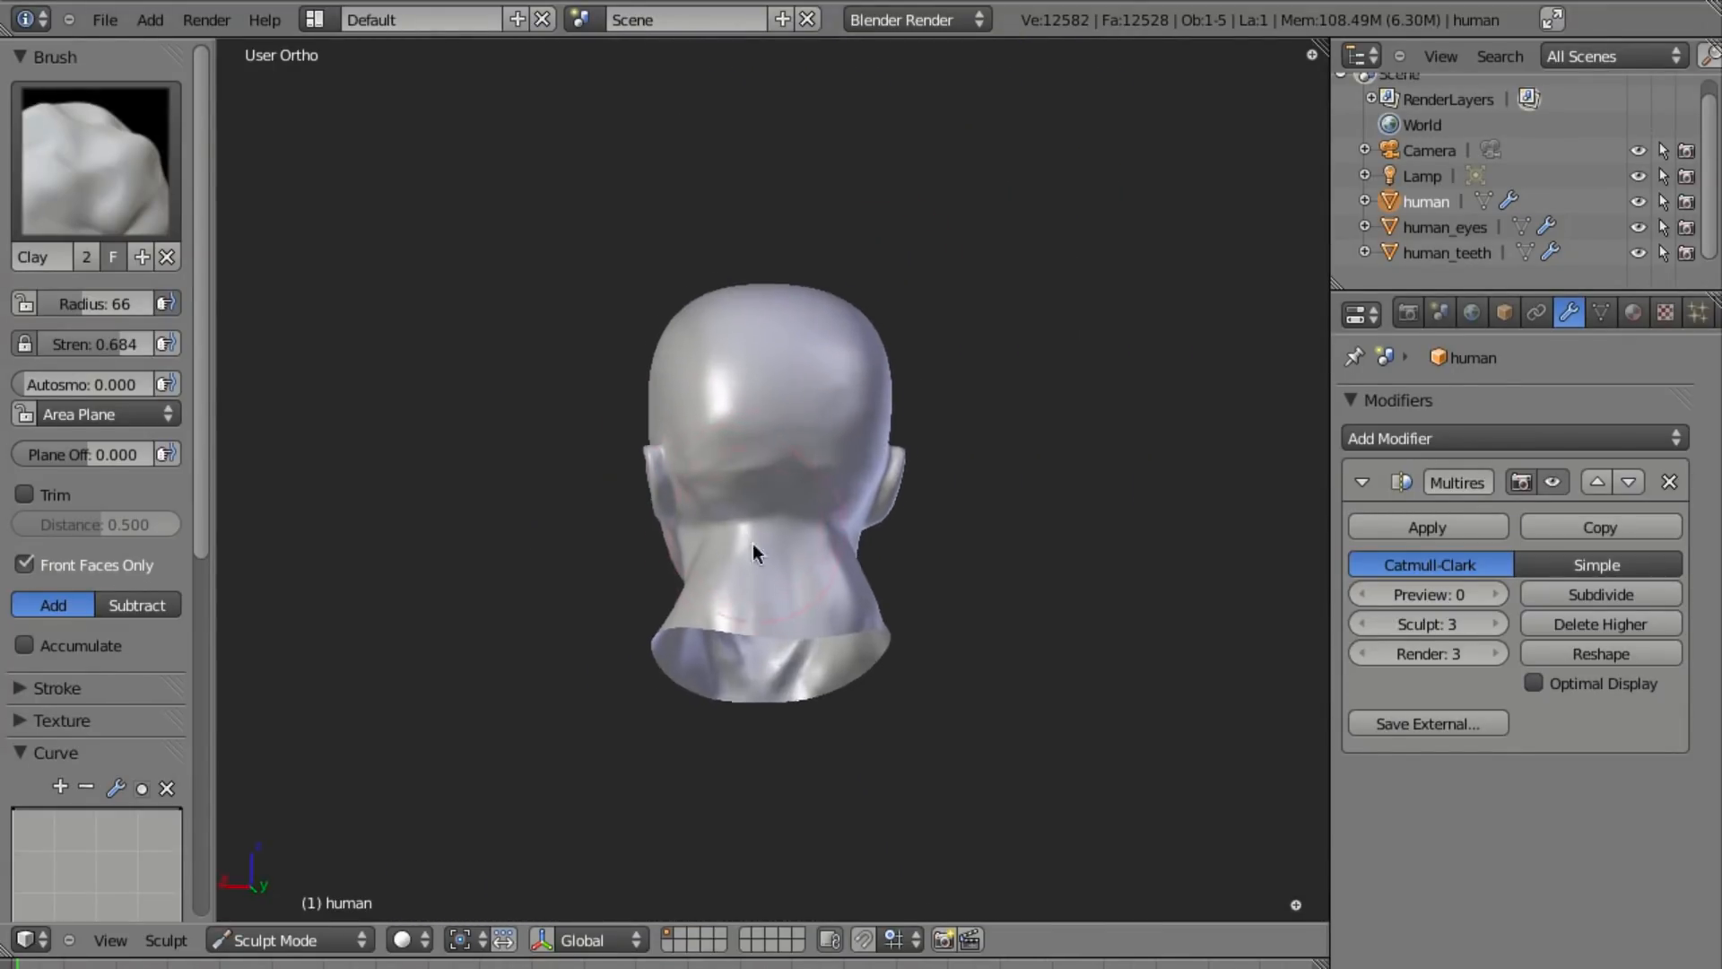
Build up the back of the neck and the area behind the ear with the Clay brush.
scroll(759, 520, "up", 4)
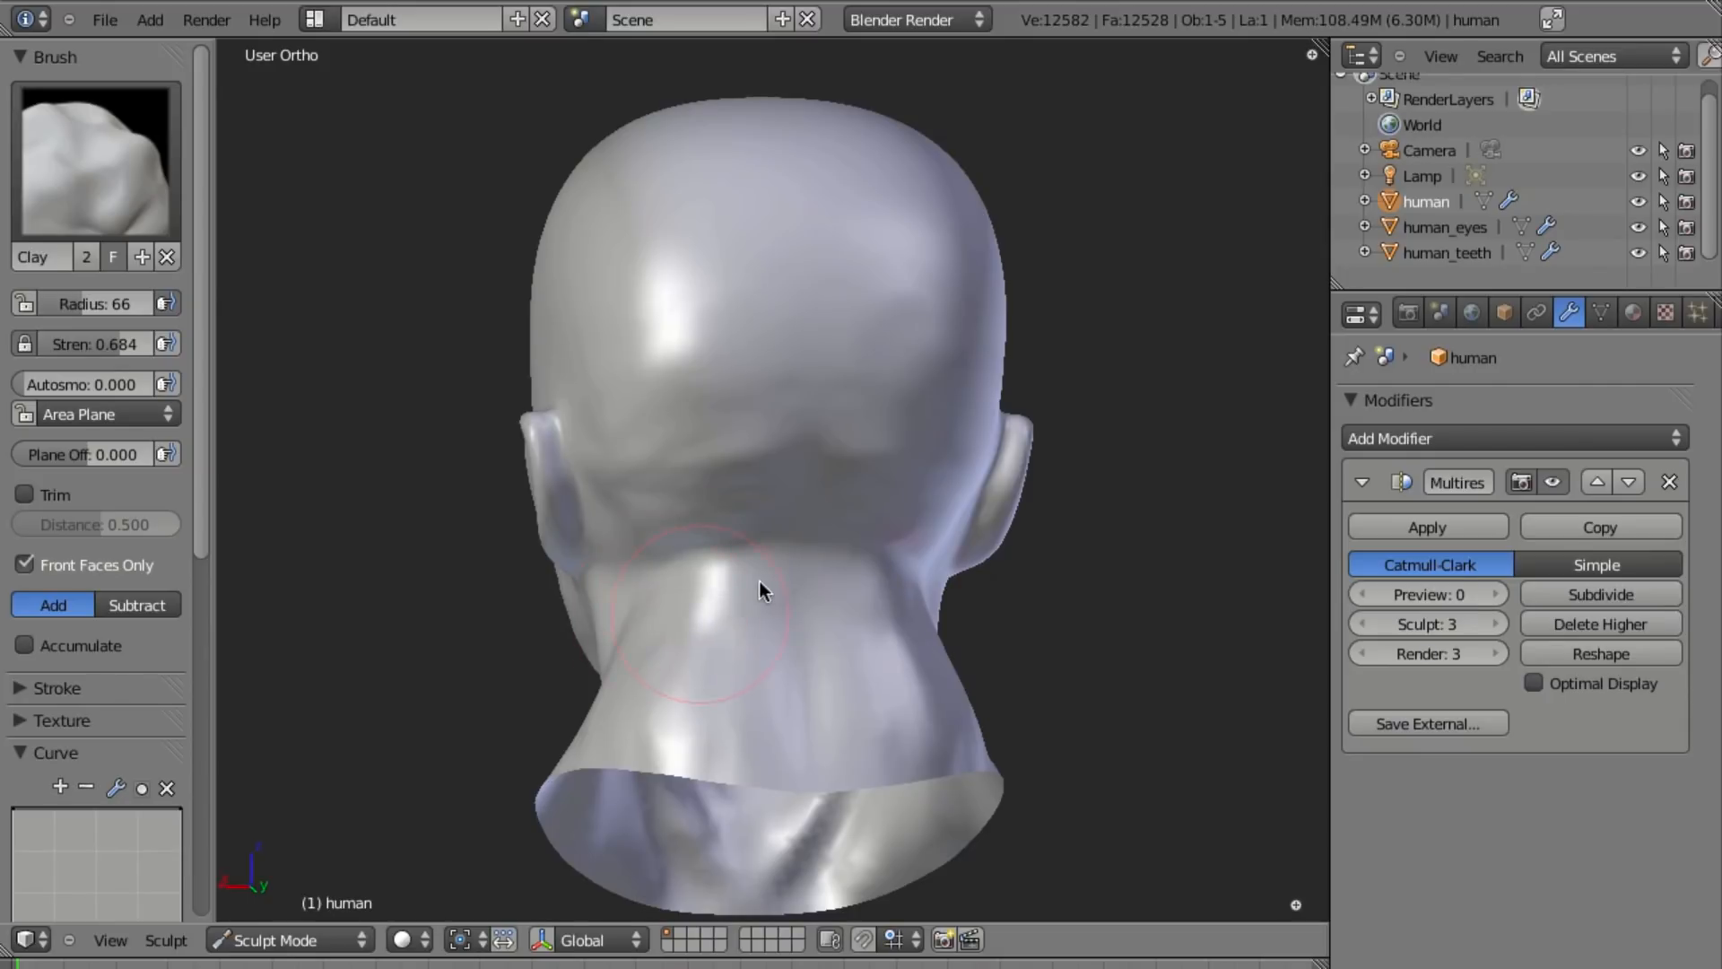
scroll(718, 668, "up", 2)
mouse_move(735, 629)
left_mouse_down()
mouse_move(644, 633)
mouse_move(789, 679)
mouse_move(632, 730)
mouse_move(641, 647)
left_mouse_up()
middle_click_drag(641, 648, 933, 561)
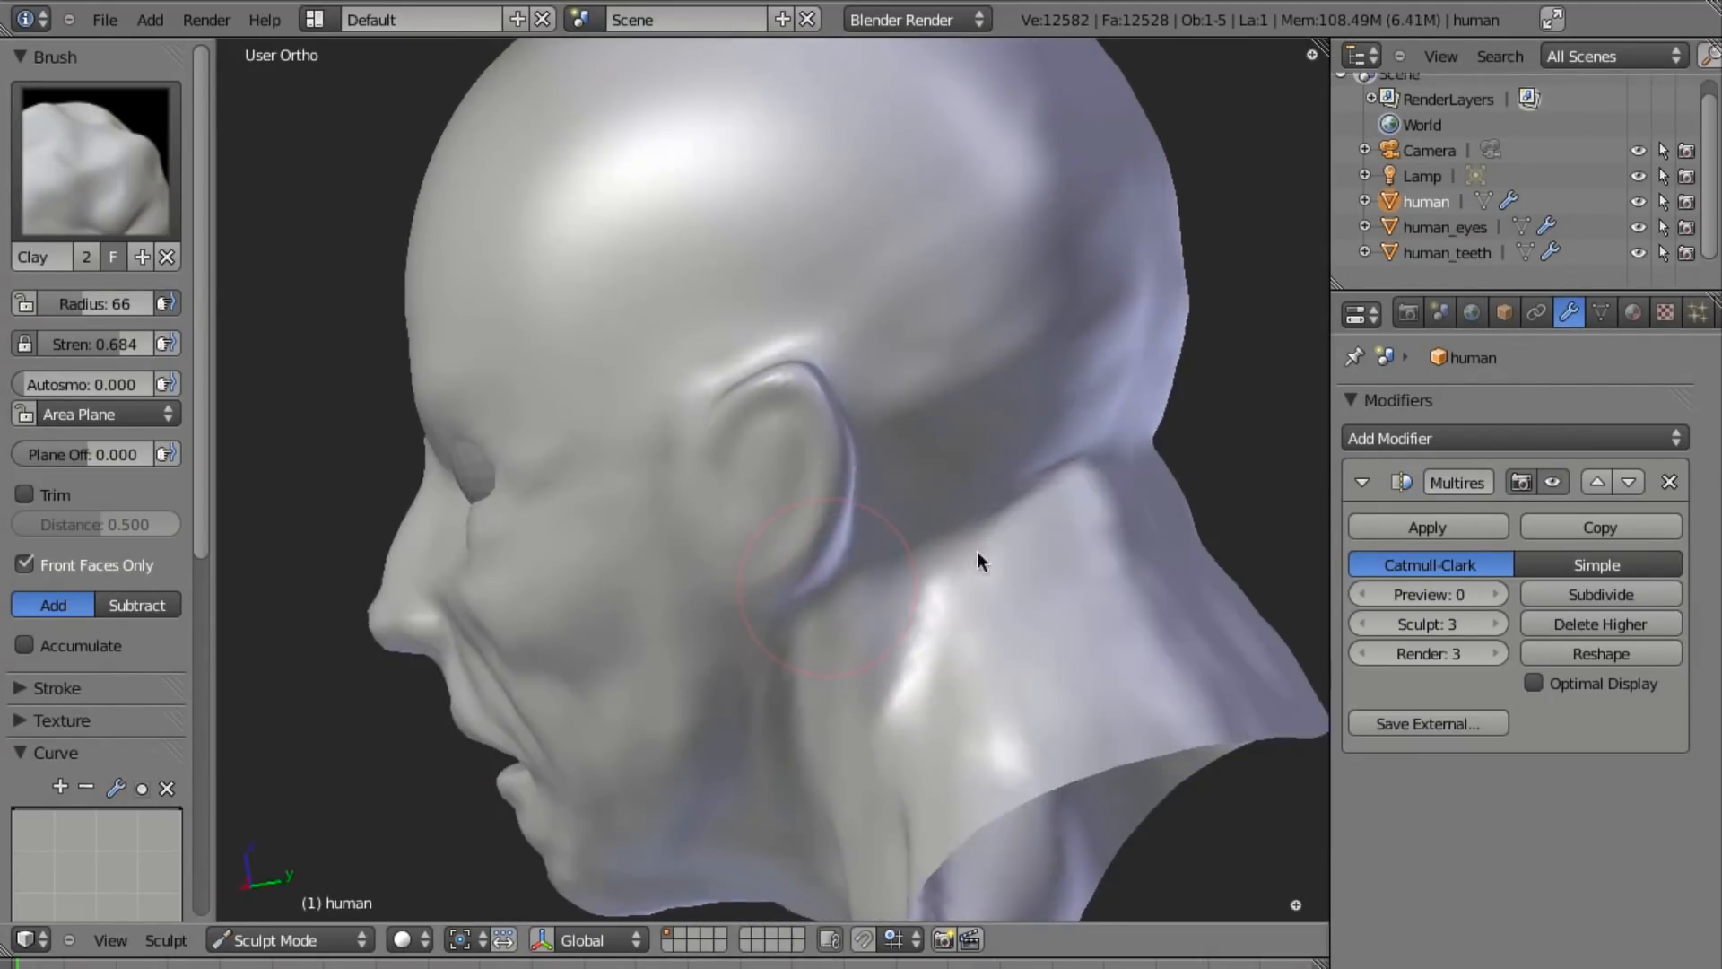
mouse_move(970, 717)
middle_mouse_down()
mouse_move(773, 551)
mouse_move(977, 444)
middle_mouse_up()
mouse_move(1003, 490)
left_mouse_down()
mouse_move(1053, 443)
mouse_move(1028, 358)
mouse_move(1025, 422)
left_mouse_up()
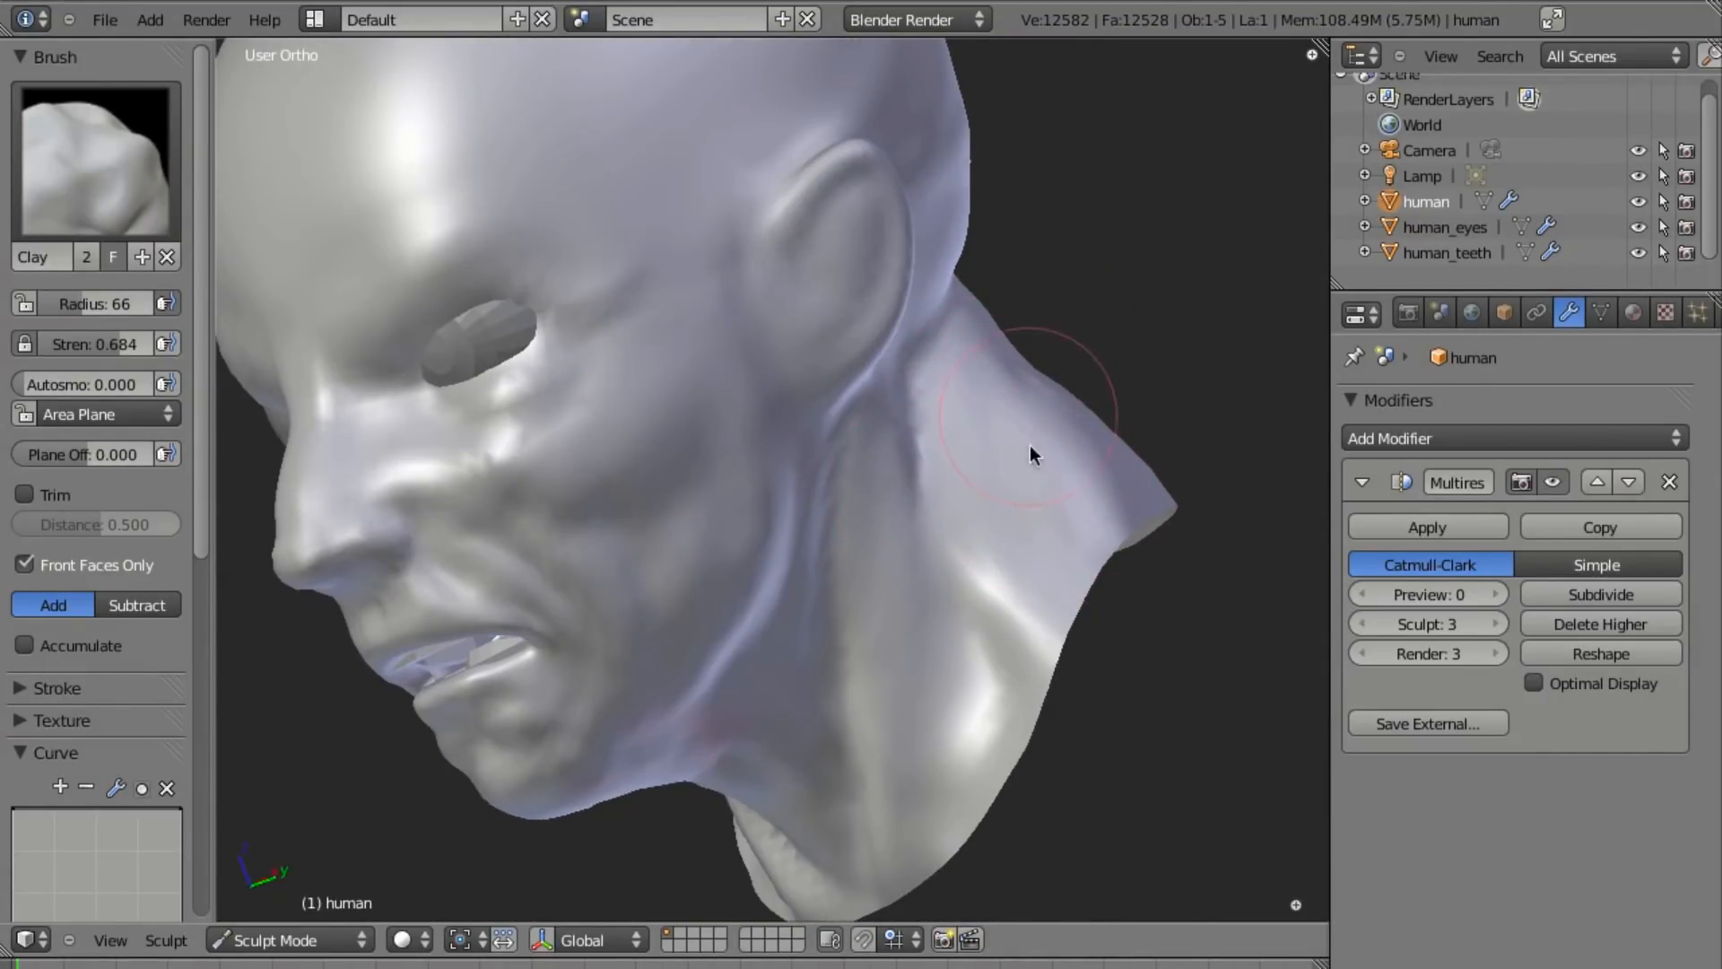
Shape the neck muscles along the side and nape down to the neck's cut edge with the Clay brush.
mouse_move(845, 500)
middle_mouse_down()
mouse_move(1030, 422)
mouse_move(1018, 386)
middle_mouse_up()
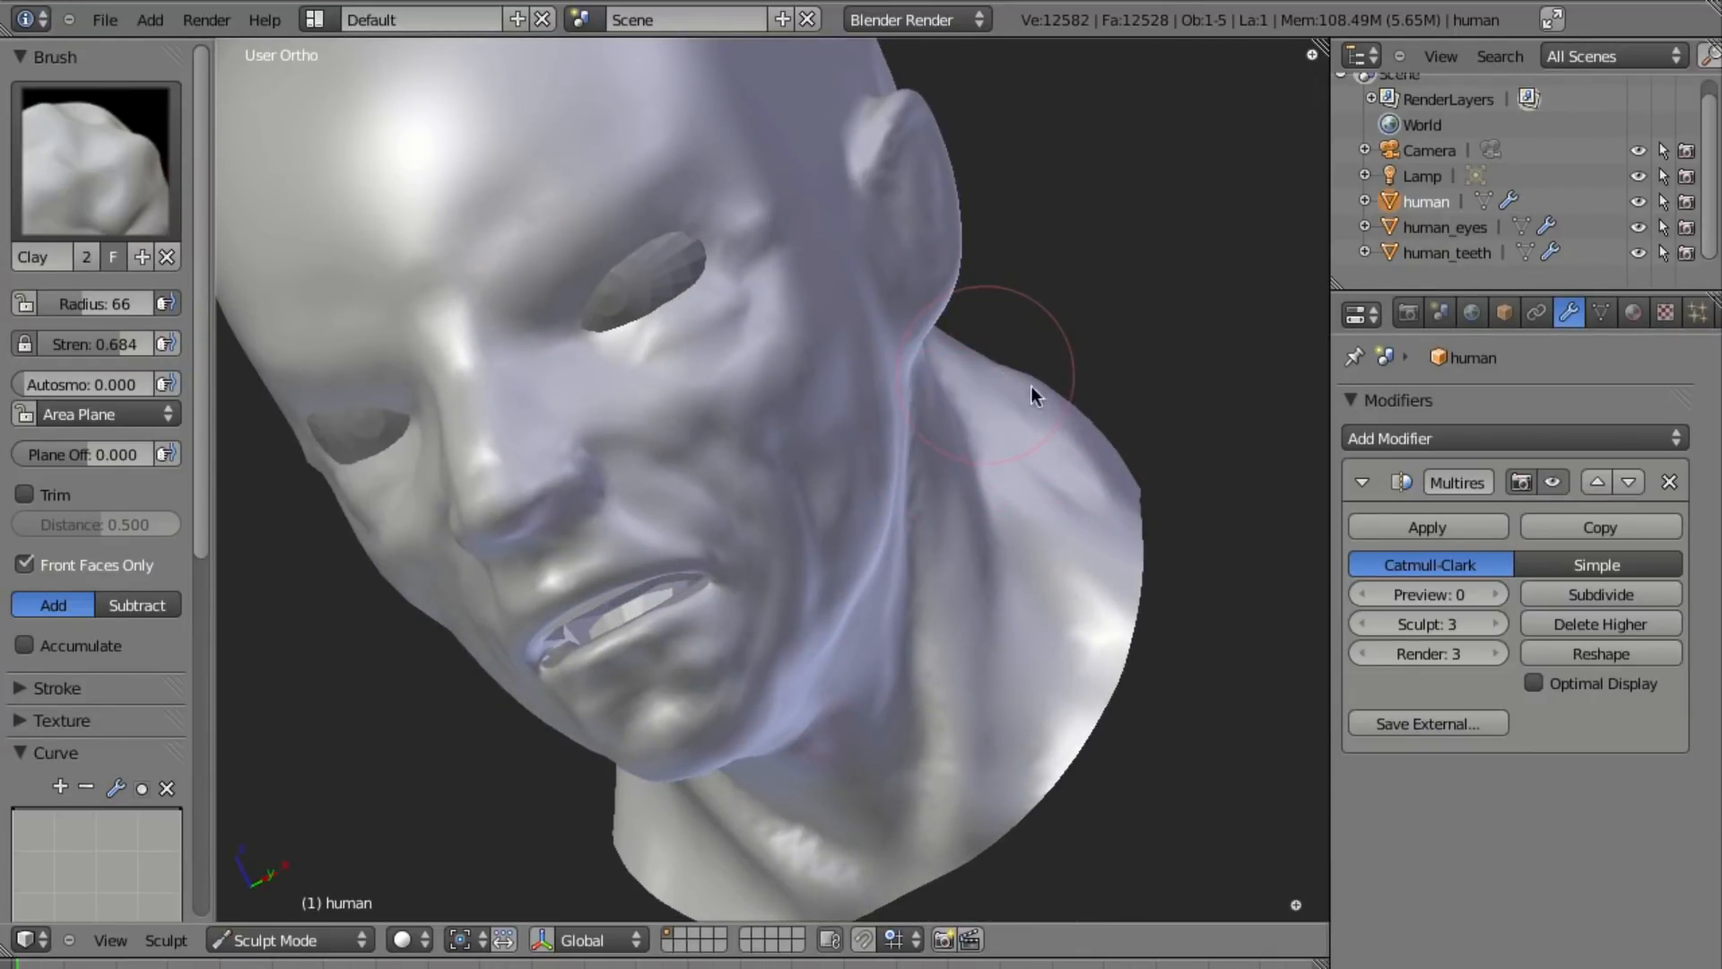
middle_click_drag(1126, 533, 964, 600)
mouse_move(805, 707)
left_mouse_down()
mouse_move(795, 717)
mouse_move(933, 692)
mouse_move(902, 706)
mouse_move(833, 567)
left_mouse_up()
middle_click_drag(832, 566, 622, 488)
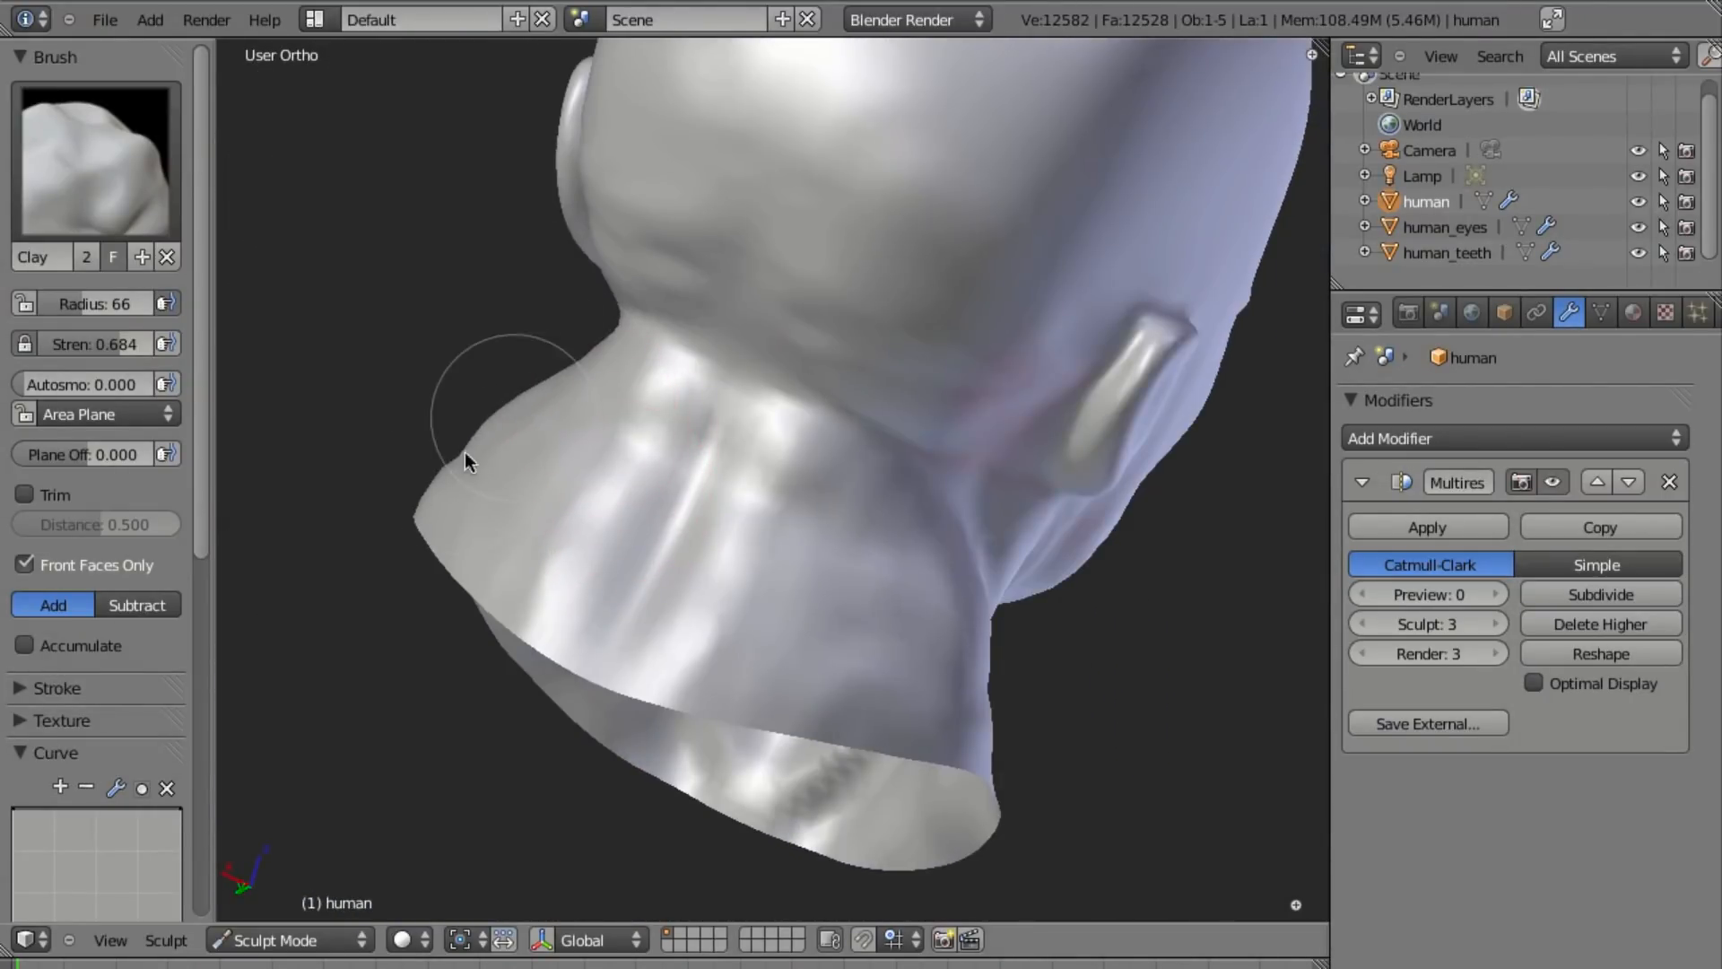
mouse_move(411, 514)
middle_mouse_down()
mouse_move(595, 645)
mouse_move(1055, 522)
middle_mouse_up()
mouse_move(1056, 523)
left_mouse_down()
mouse_move(1126, 642)
mouse_move(1138, 615)
mouse_move(1127, 542)
mouse_move(1028, 713)
left_mouse_up()
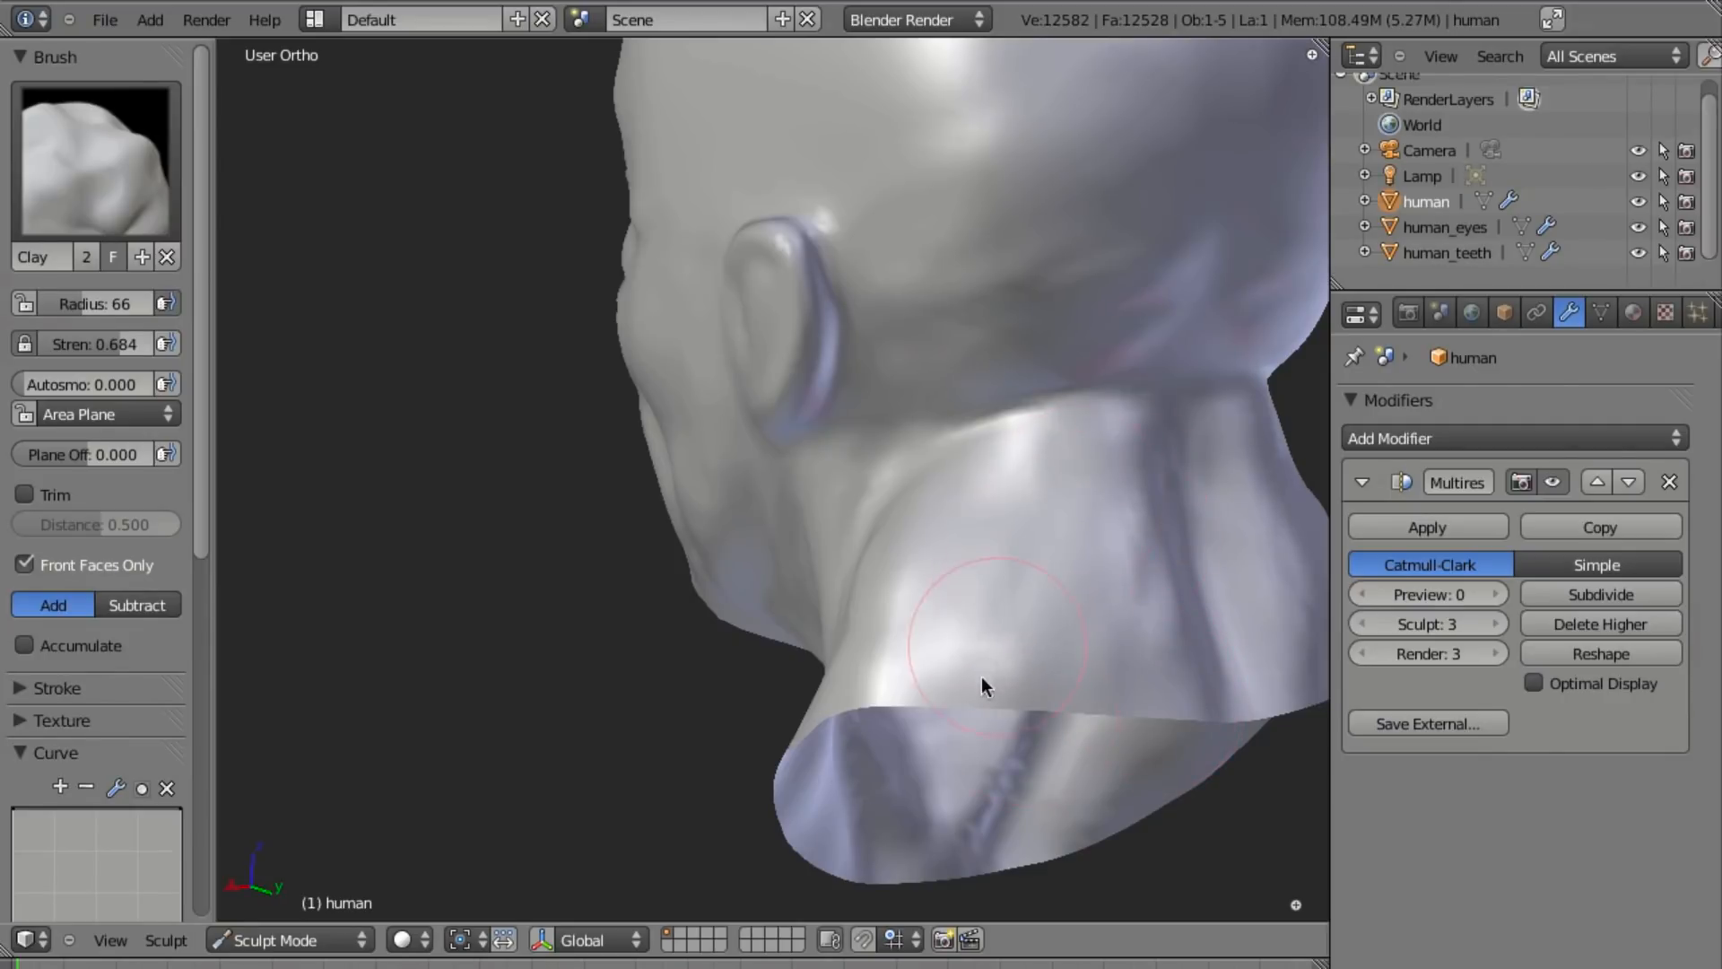
mouse_move(885, 684)
middle_mouse_down()
mouse_move(991, 619)
mouse_move(777, 477)
mouse_move(980, 550)
middle_mouse_up()
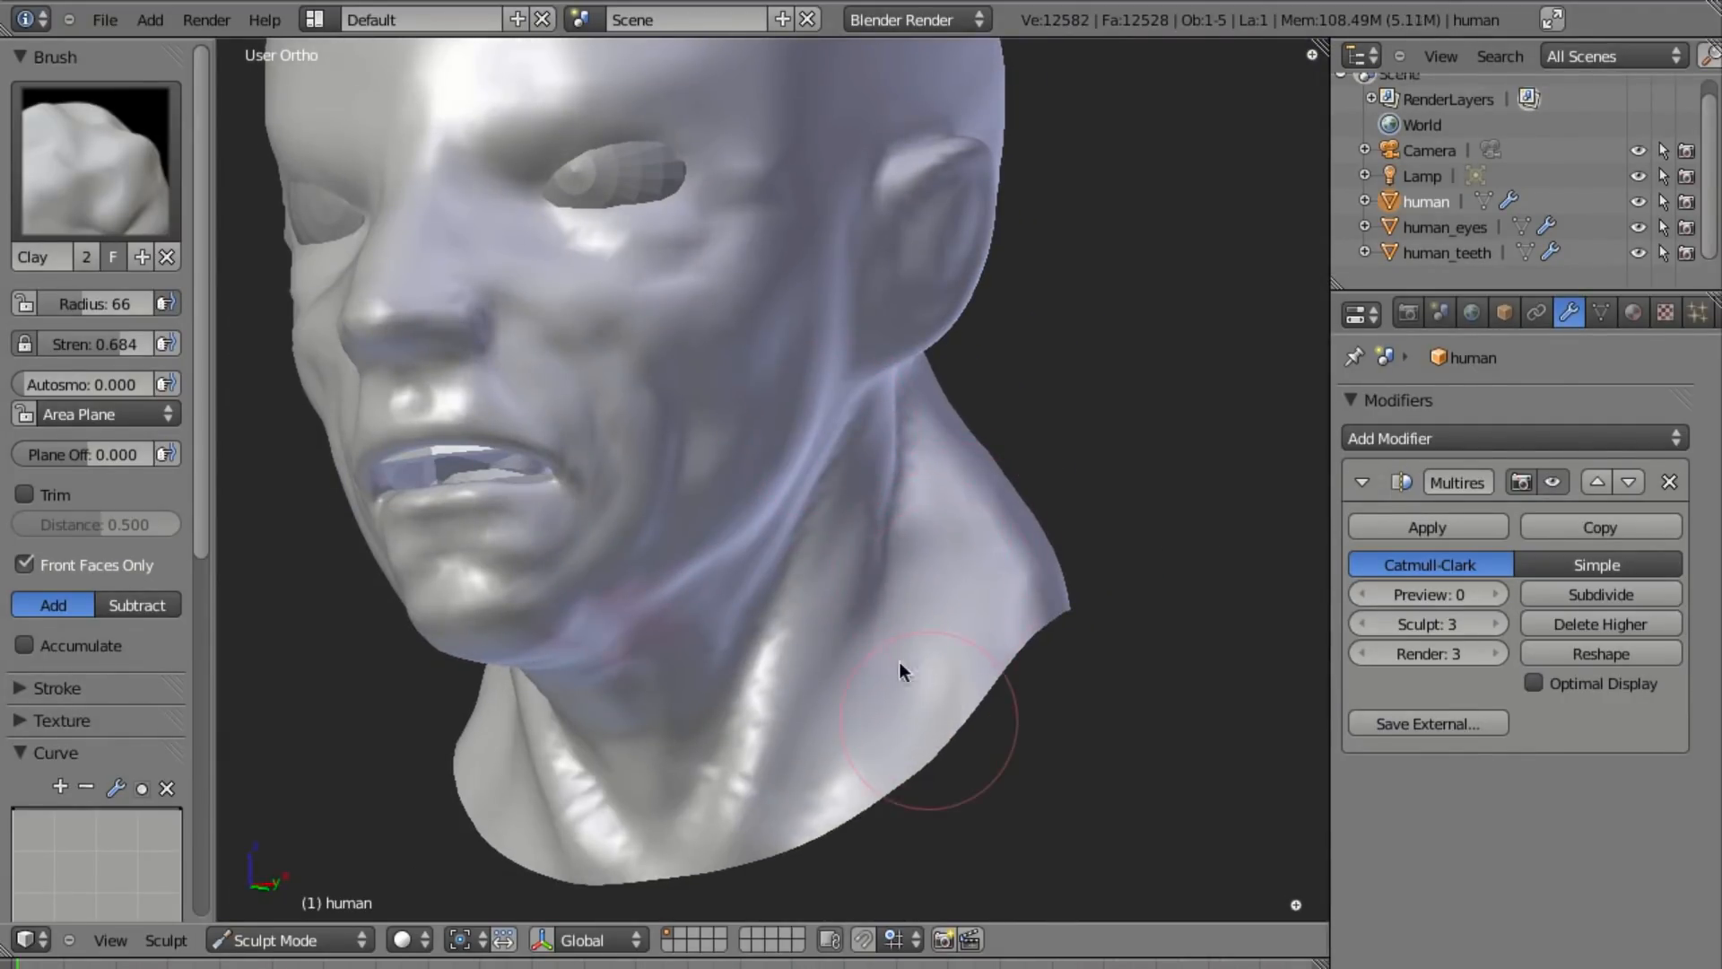
Reduce the Clay brush radius to 24 and define the neck muscle running from behind the jaw to the neck's base.
key("f")
left_click(826, 715)
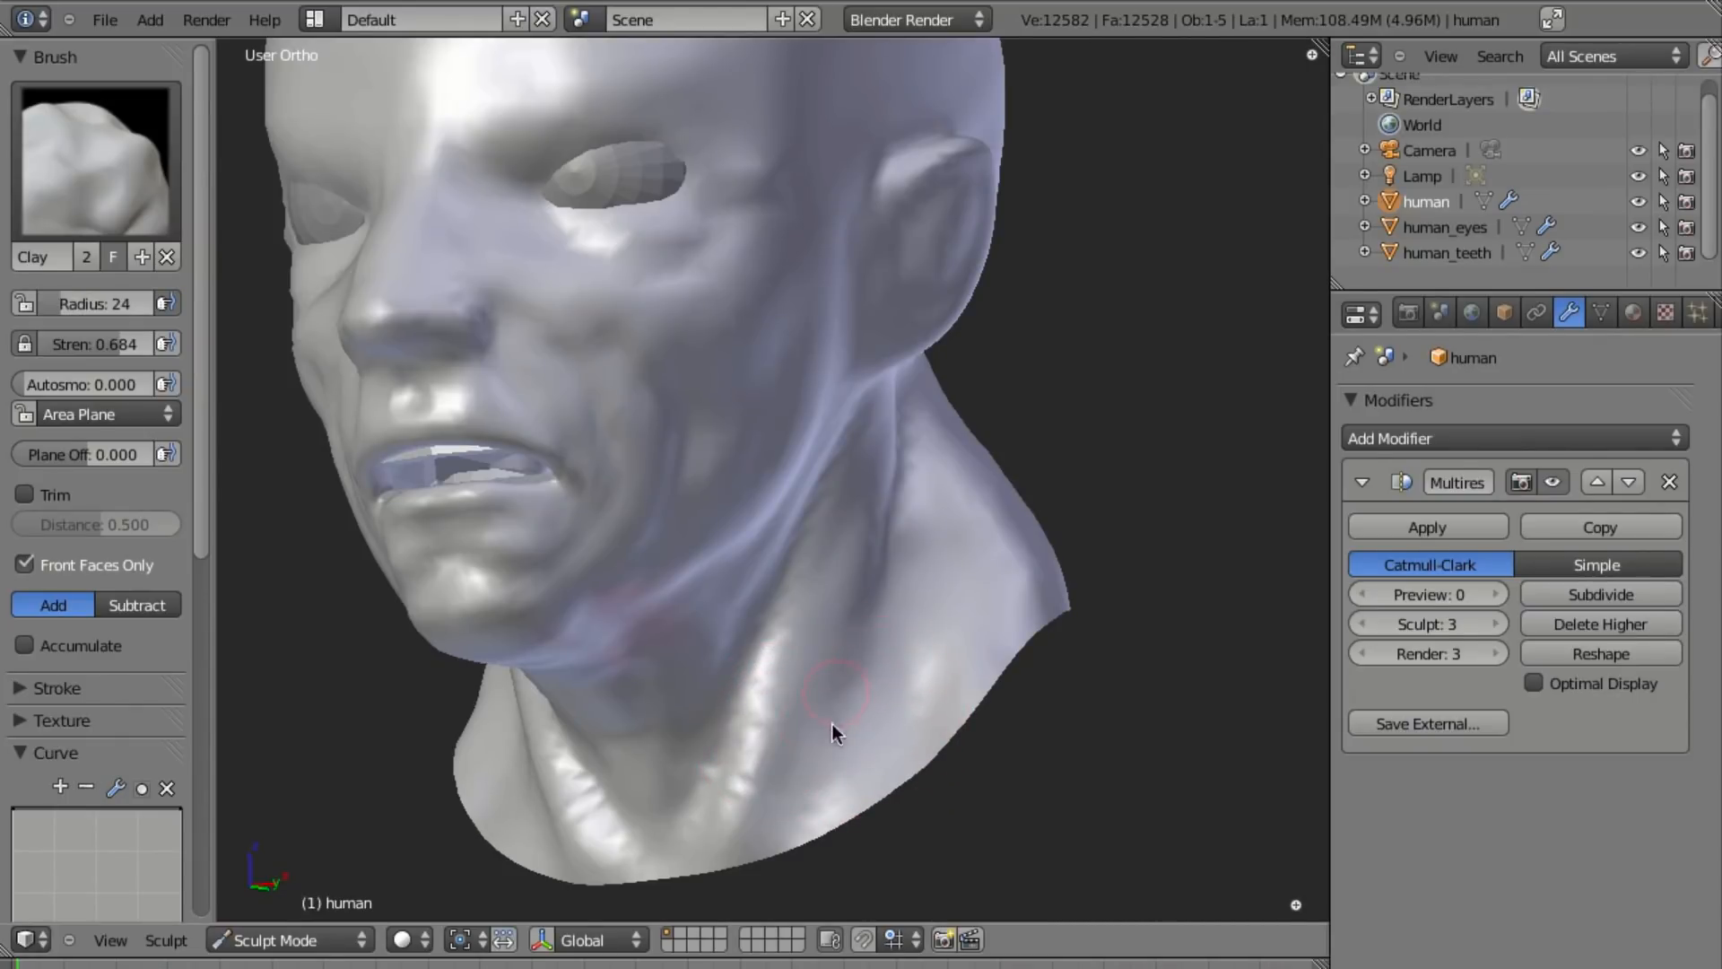
left_click_drag(847, 798, 866, 509)
left_click_drag(784, 723, 873, 472)
mouse_move(766, 746)
middle_mouse_down()
mouse_move(809, 547)
mouse_move(947, 377)
mouse_move(787, 328)
mouse_move(841, 563)
middle_mouse_up()
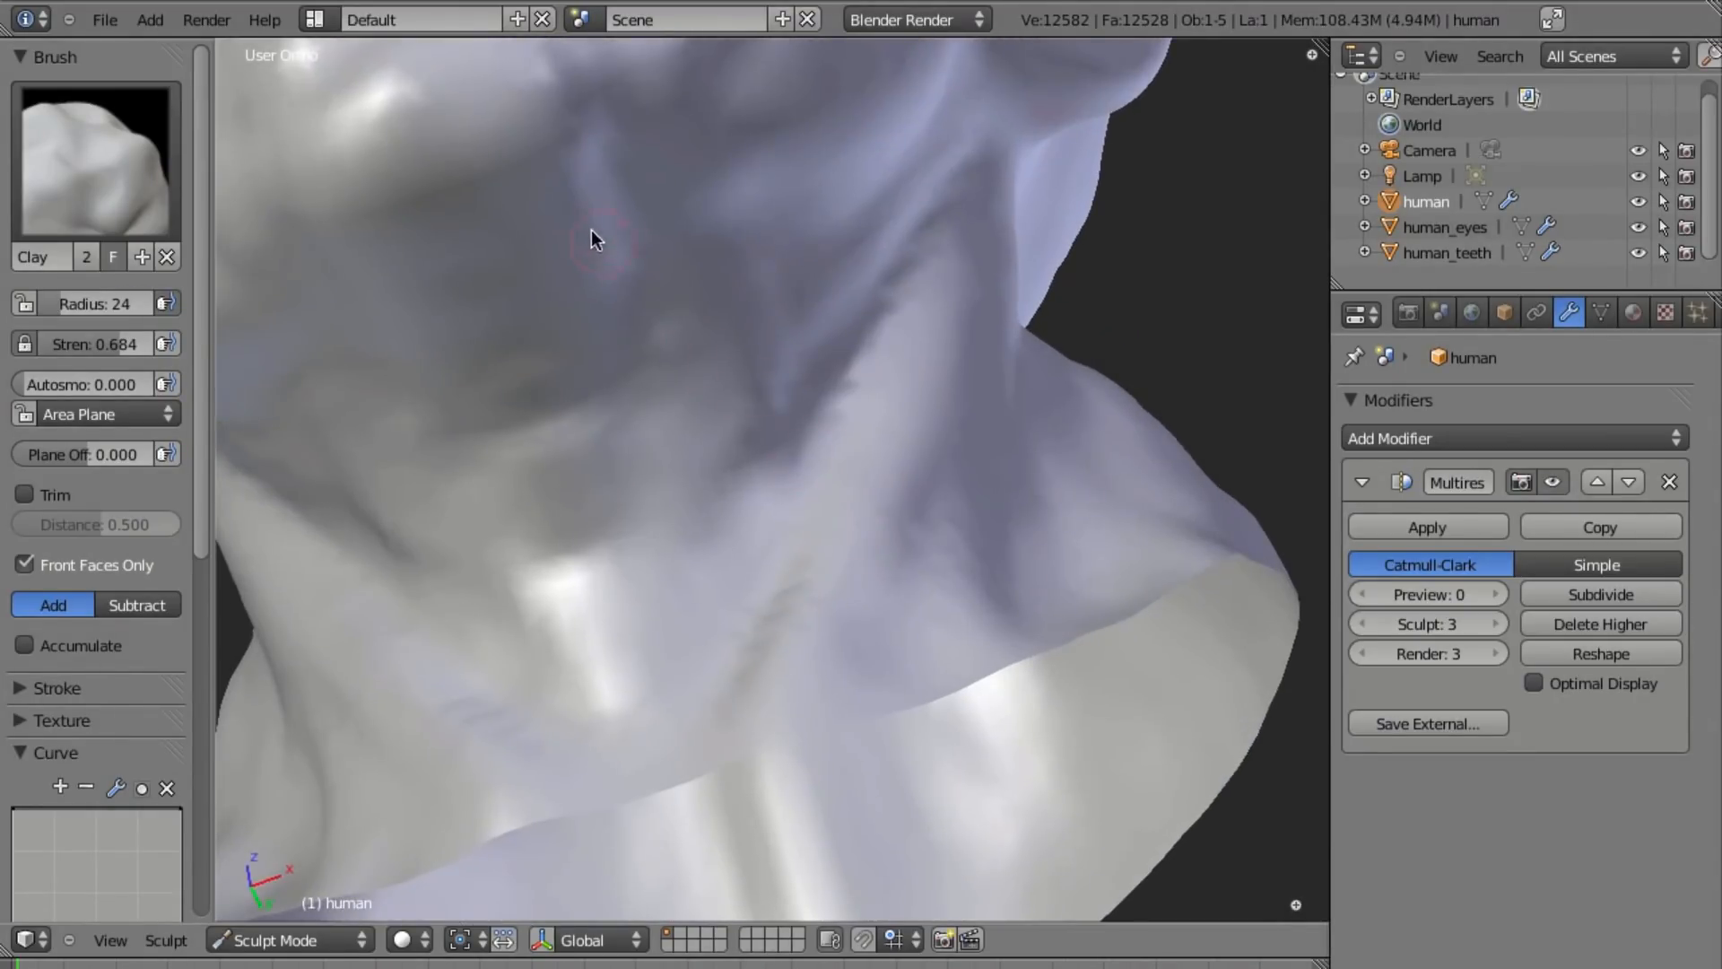
Resize the Clay brush to radius 41 and shape the throat and the area beneath the chin.
key("f")
left_click(694, 343)
scroll(683, 433, "down", 4)
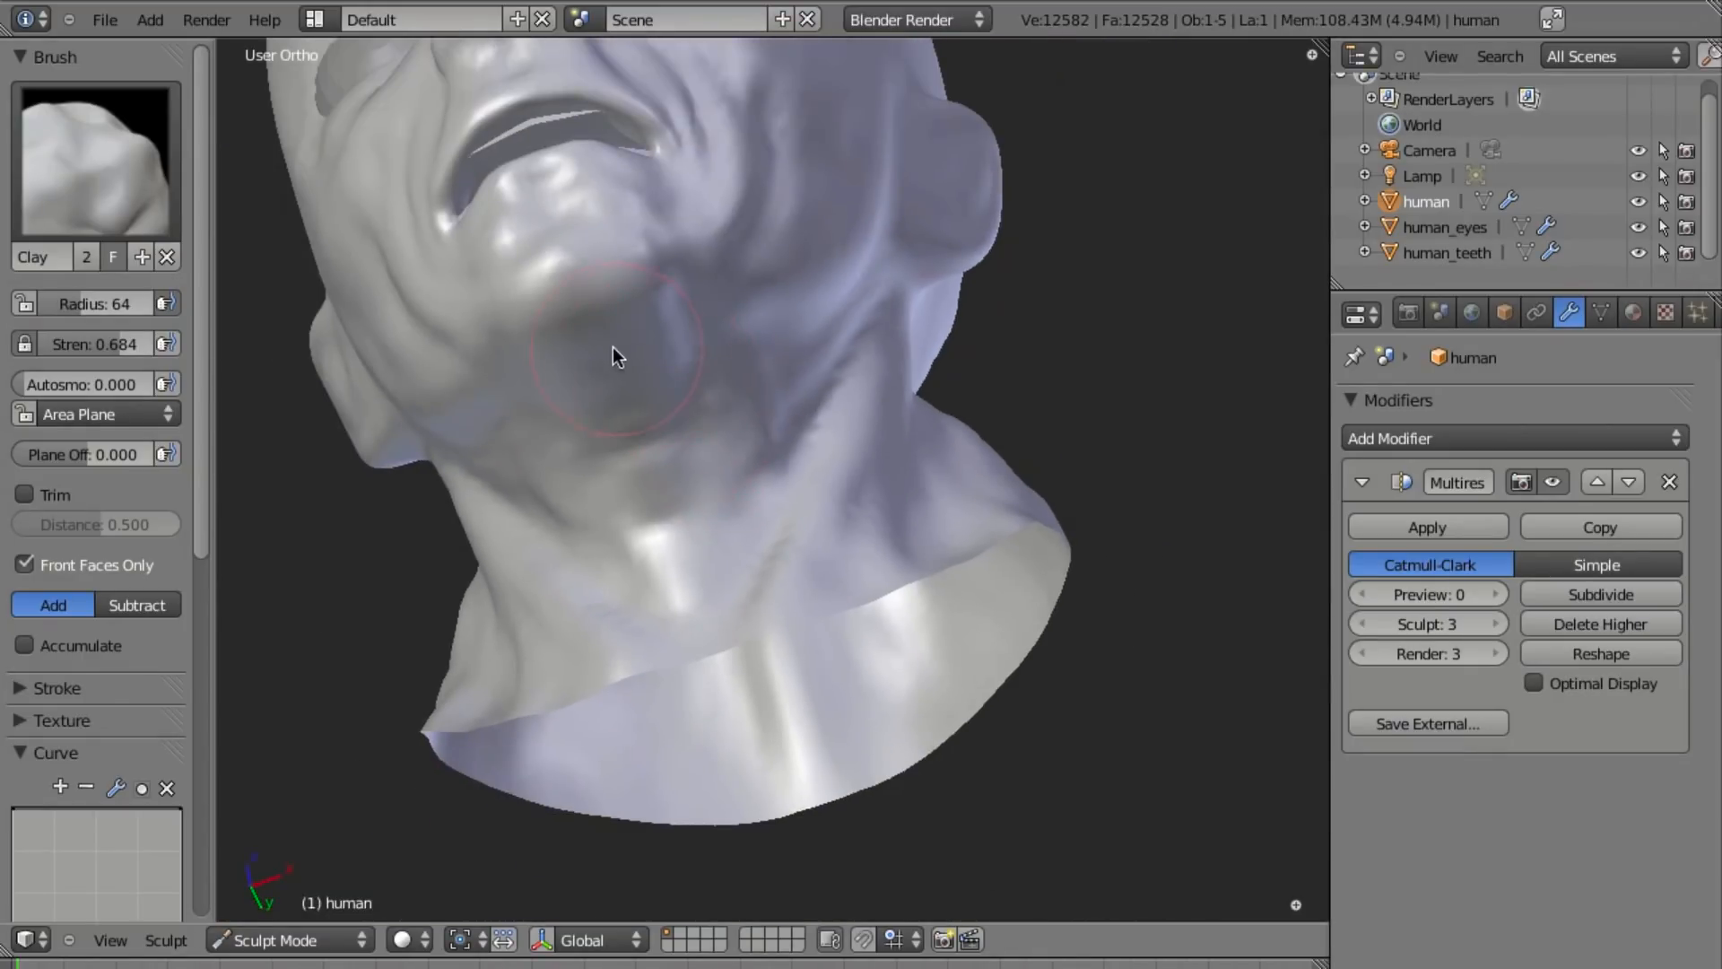
mouse_move(723, 496)
middle_mouse_down()
mouse_move(632, 434)
mouse_move(707, 374)
middle_mouse_up()
key("f")
left_click(649, 370)
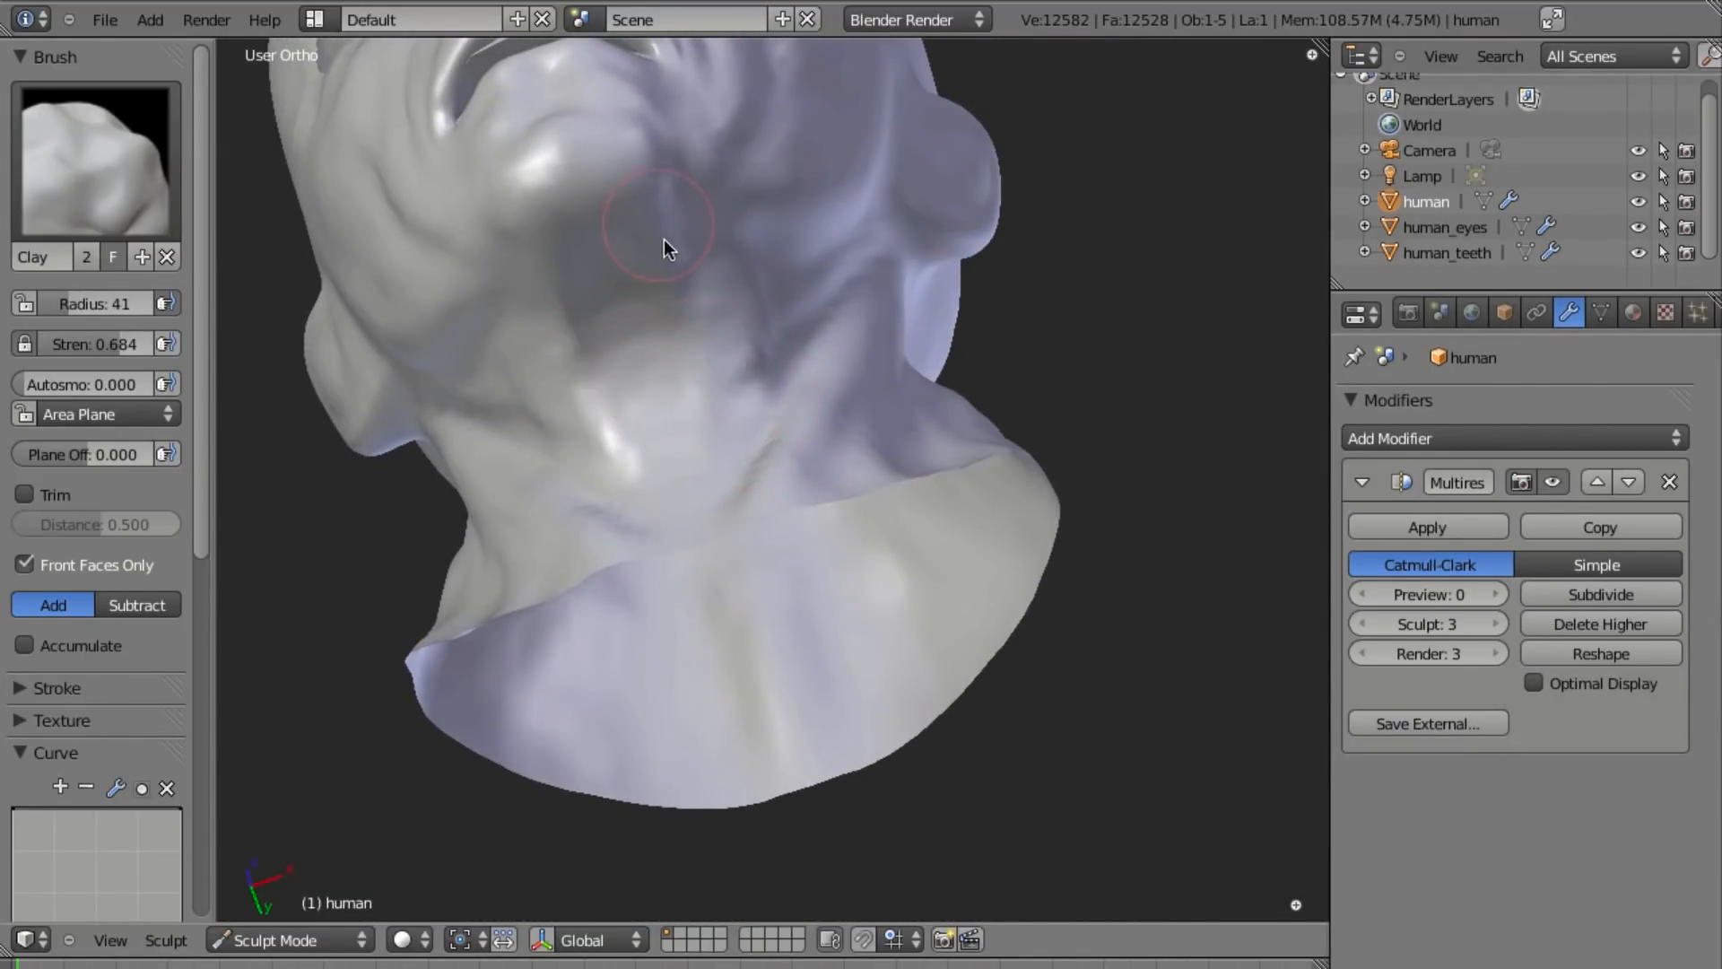
middle_click_drag(652, 492, 503, 346)
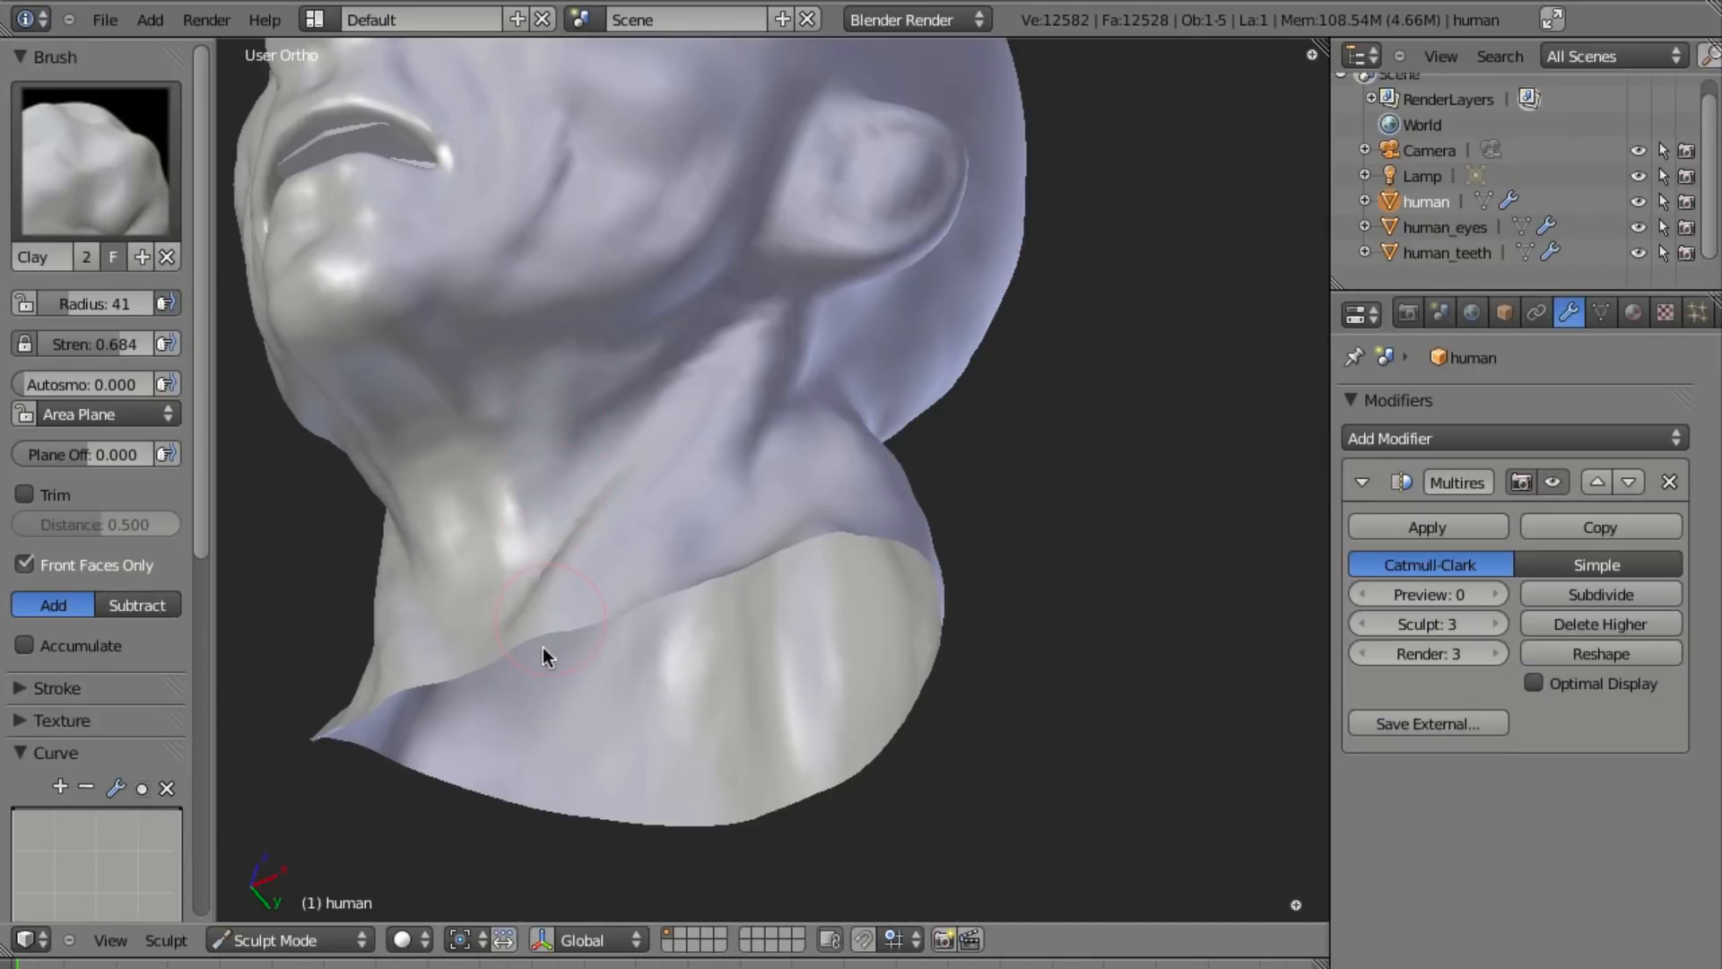
scroll(578, 385, "down", 4)
middle_click_drag(577, 385, 697, 432)
scroll(682, 439, "up", 5)
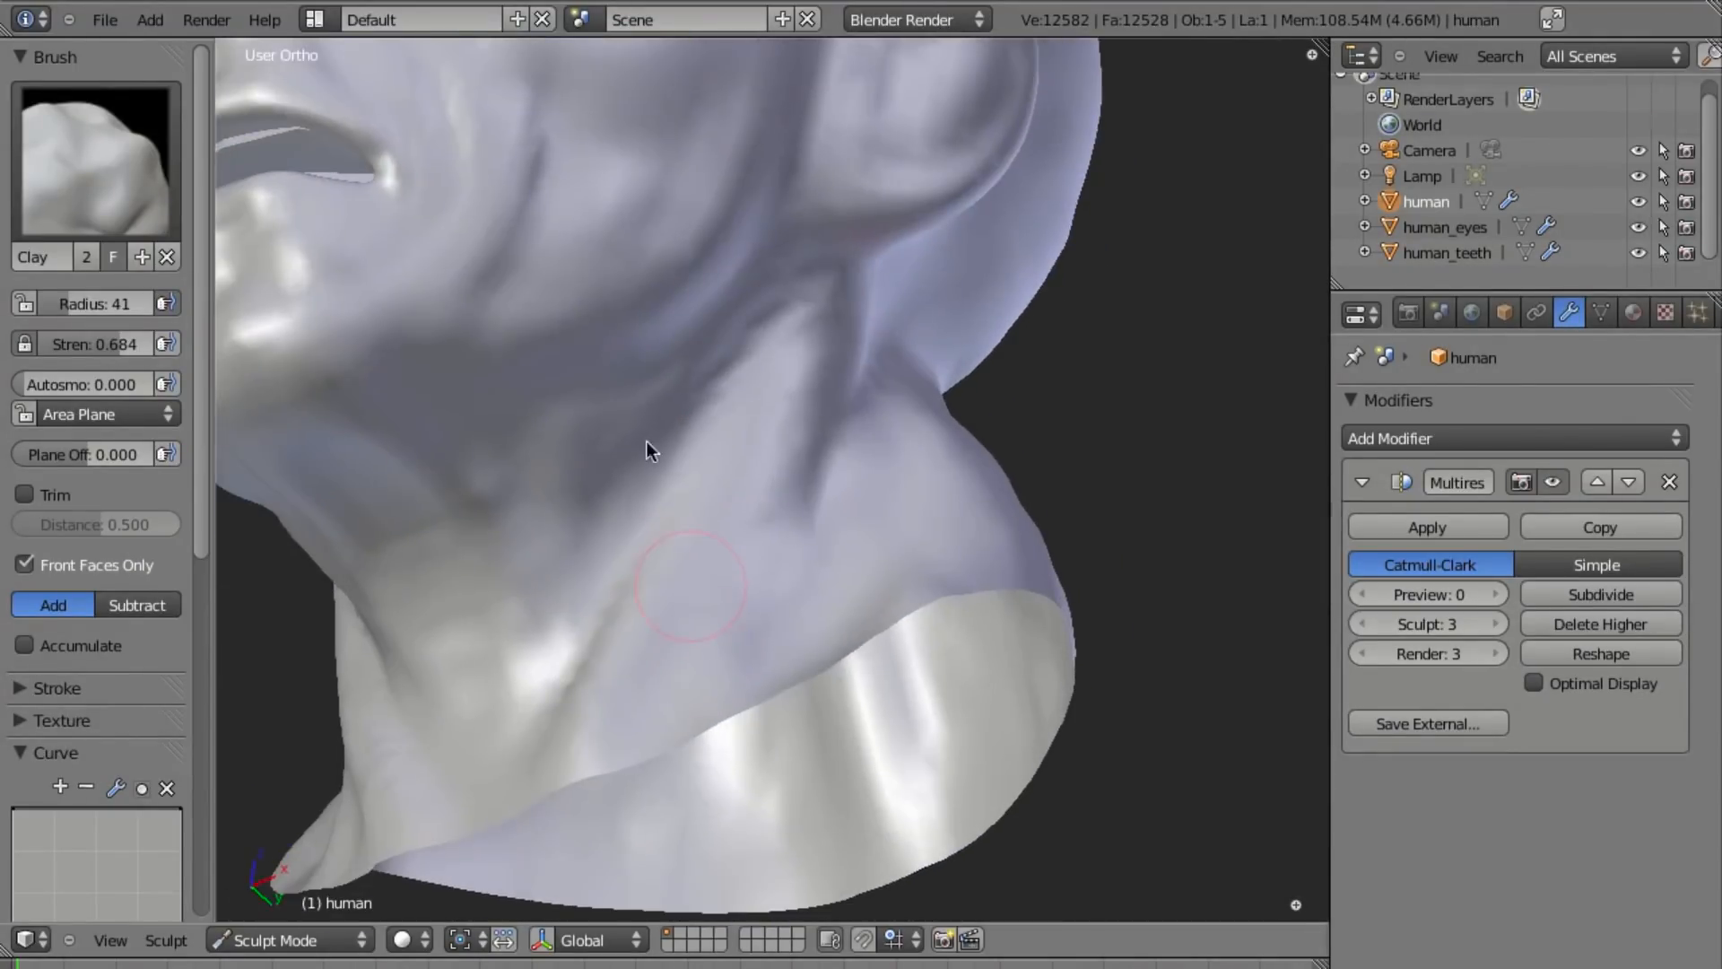
Subdivide the head's Multires modifier once more to reach sculpt level 4.
scroll(643, 572, "down", 4)
middle_click_drag(732, 529, 1100, 492)
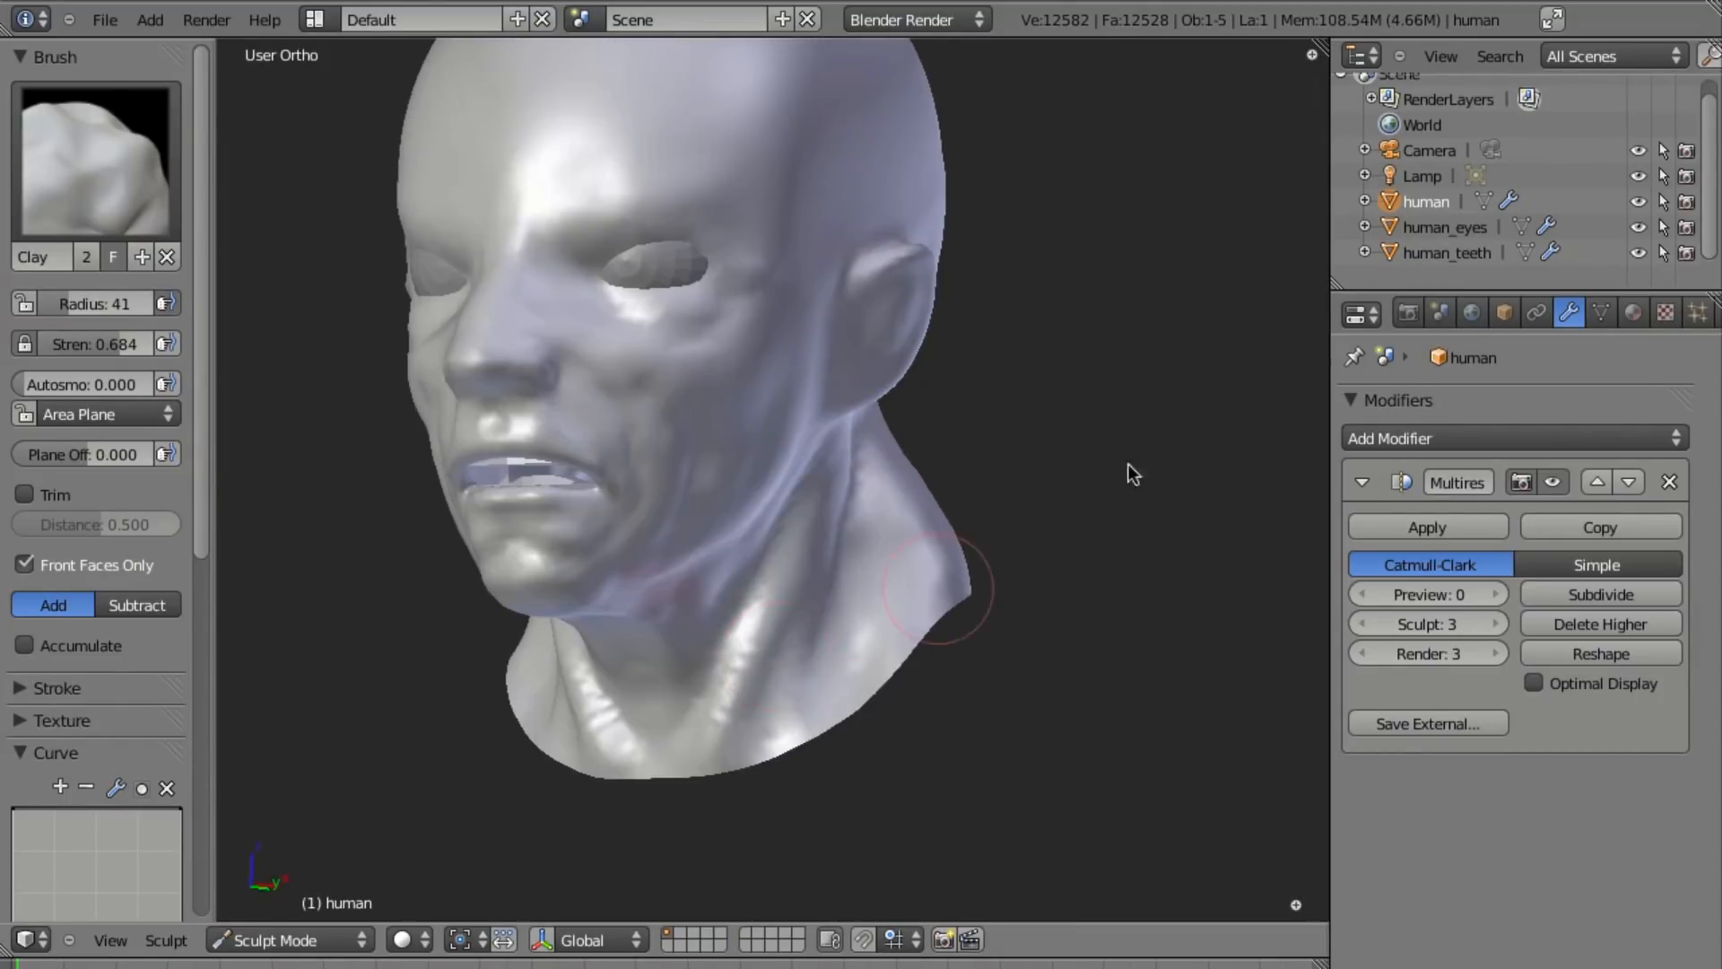
left_click(1591, 595)
middle_click_drag(1241, 588, 837, 590)
scroll(793, 499, "up", 5)
middle_click_drag(742, 464, 1009, 283)
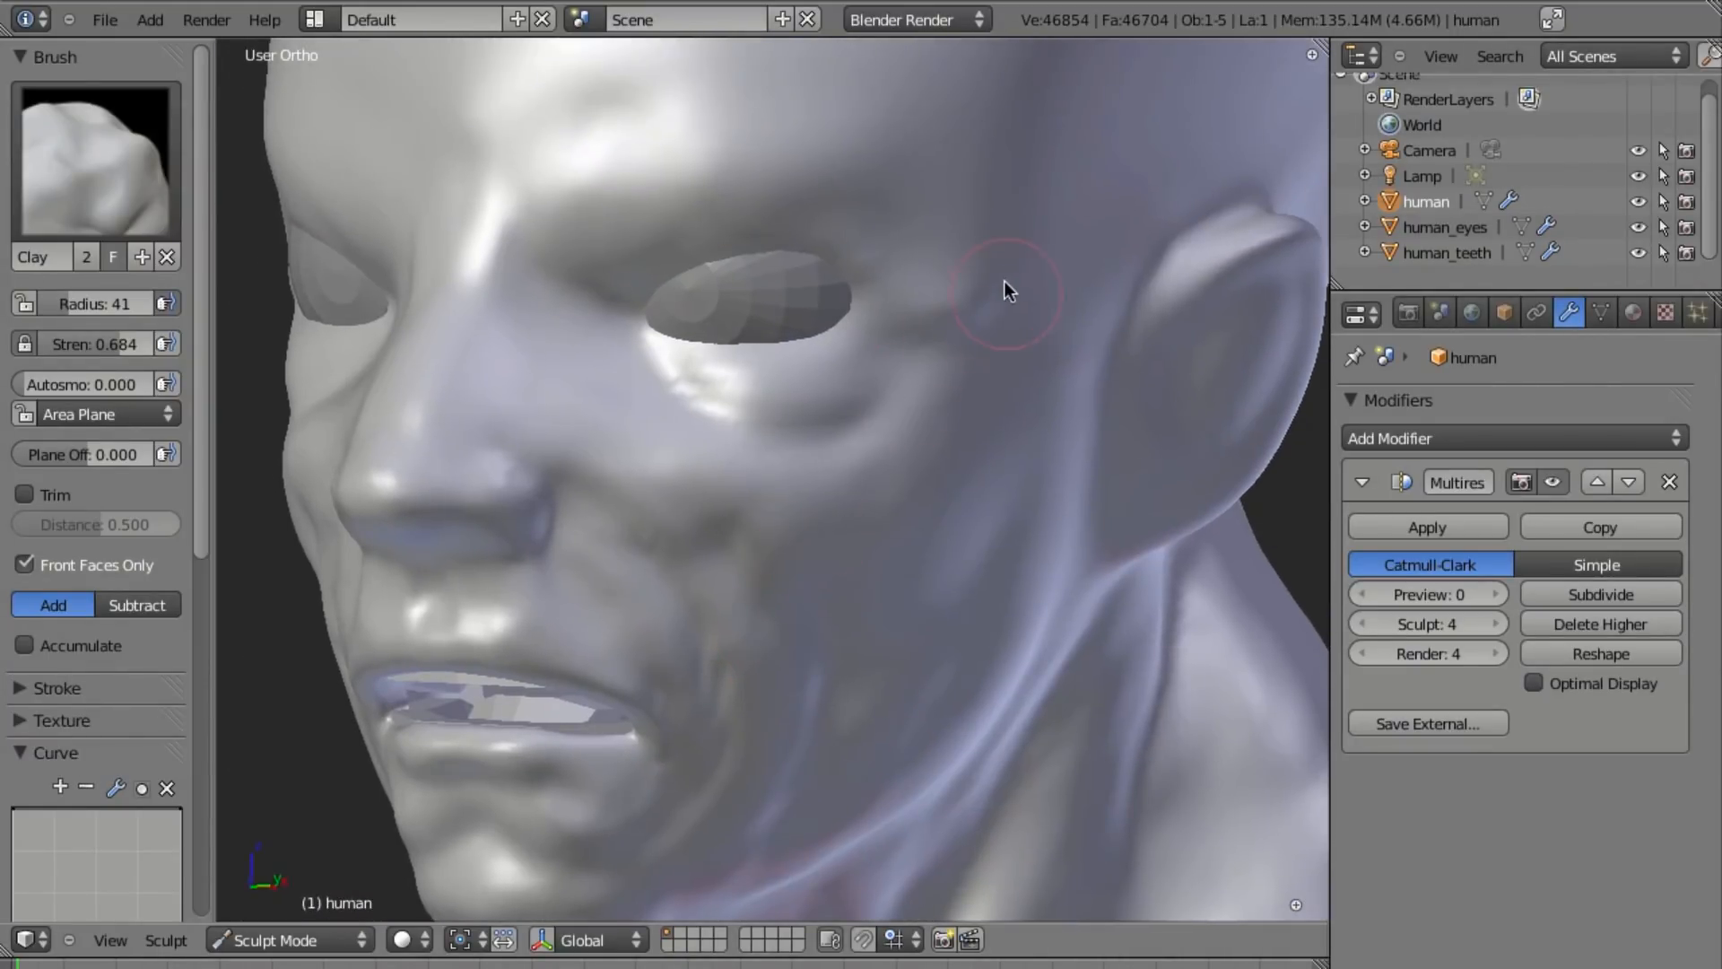
Smooth the brow, the cheek and the surfaces around the mouth and jaw.
mouse_move(931, 300)
left_mouse_down("shift")
mouse_move(929, 267)
mouse_move(776, 137)
mouse_move(708, 157)
left_mouse_up("shift")
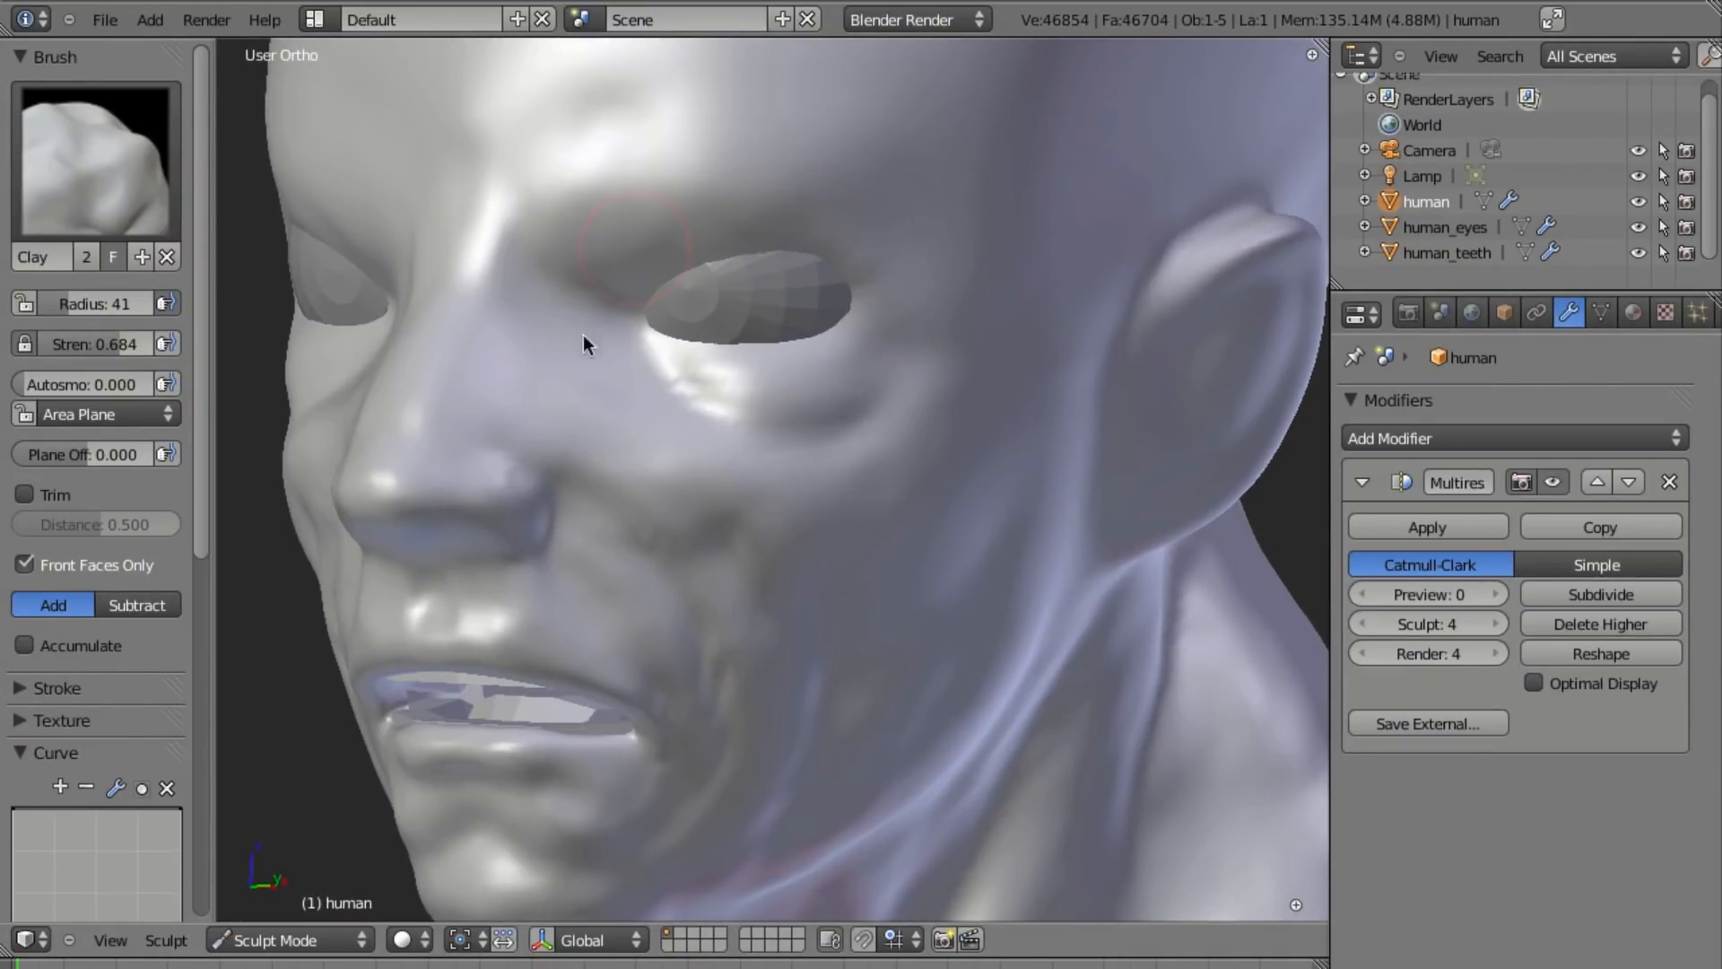
middle_click_drag(673, 594, 658, 574, "ctrl")
mouse_move(642, 560)
left_mouse_down("shift")
mouse_move(802, 687)
mouse_move(821, 650)
left_mouse_up("shift")
mouse_move(843, 609)
middle_mouse_down("shift")
mouse_move(864, 386)
mouse_move(746, 437)
mouse_move(493, 255)
middle_mouse_up("shift")
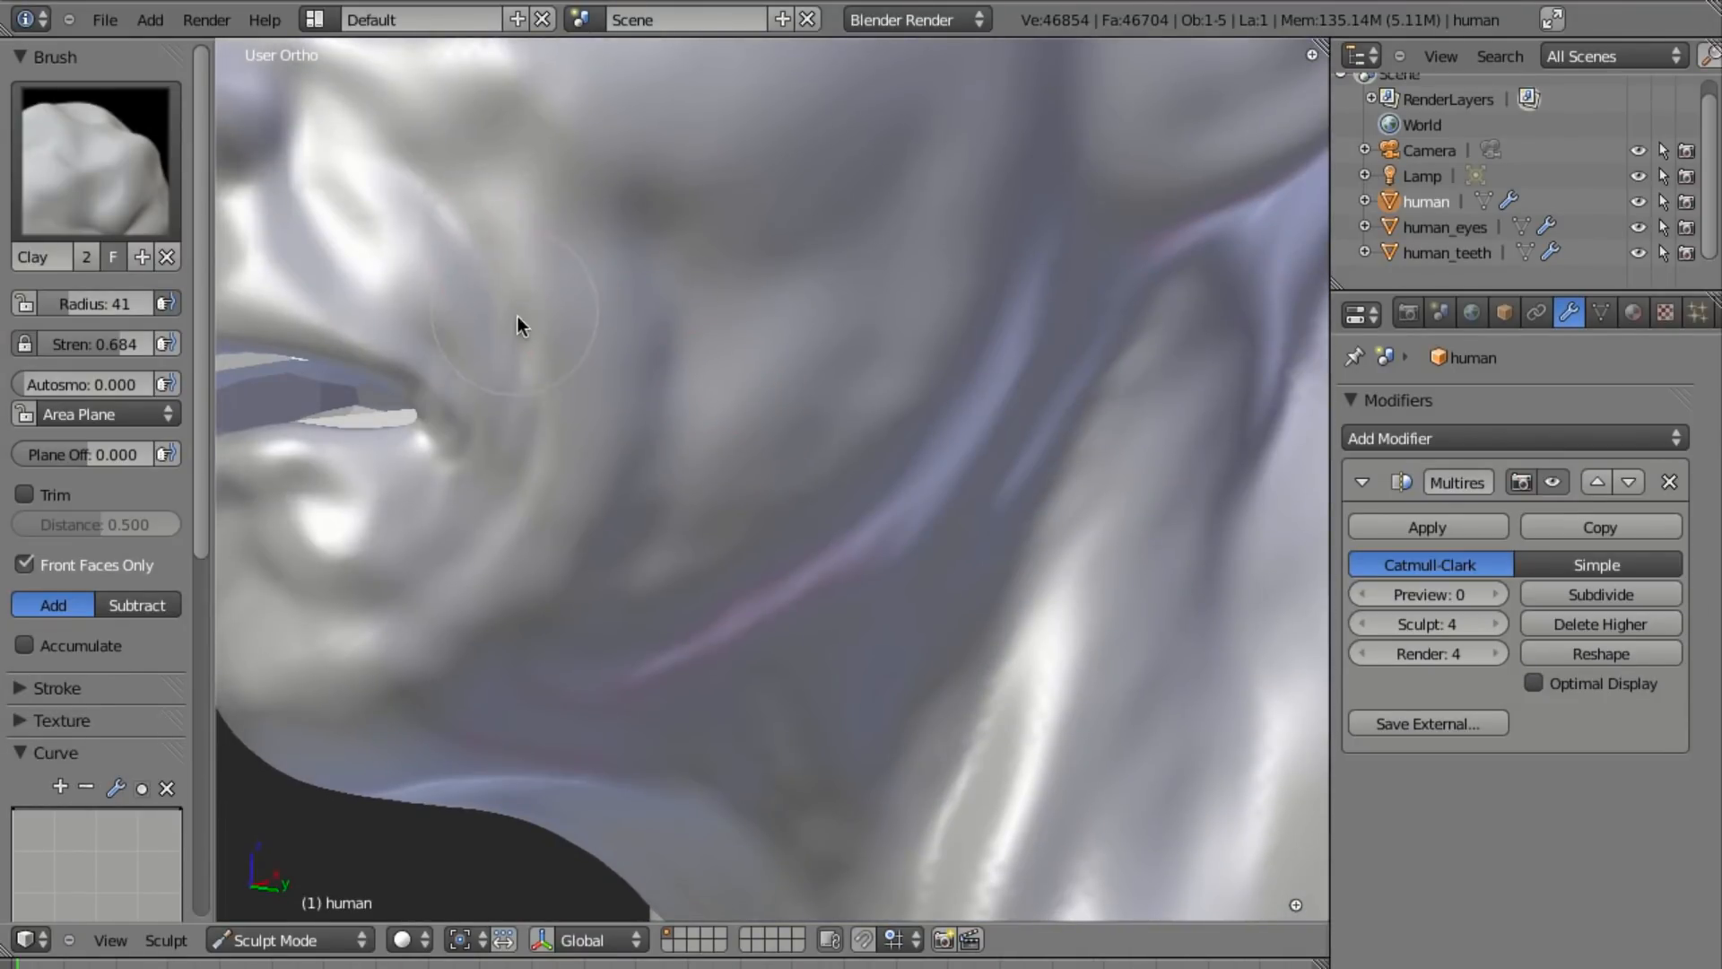
middle_click_drag(556, 428, 895, 541, "shift")
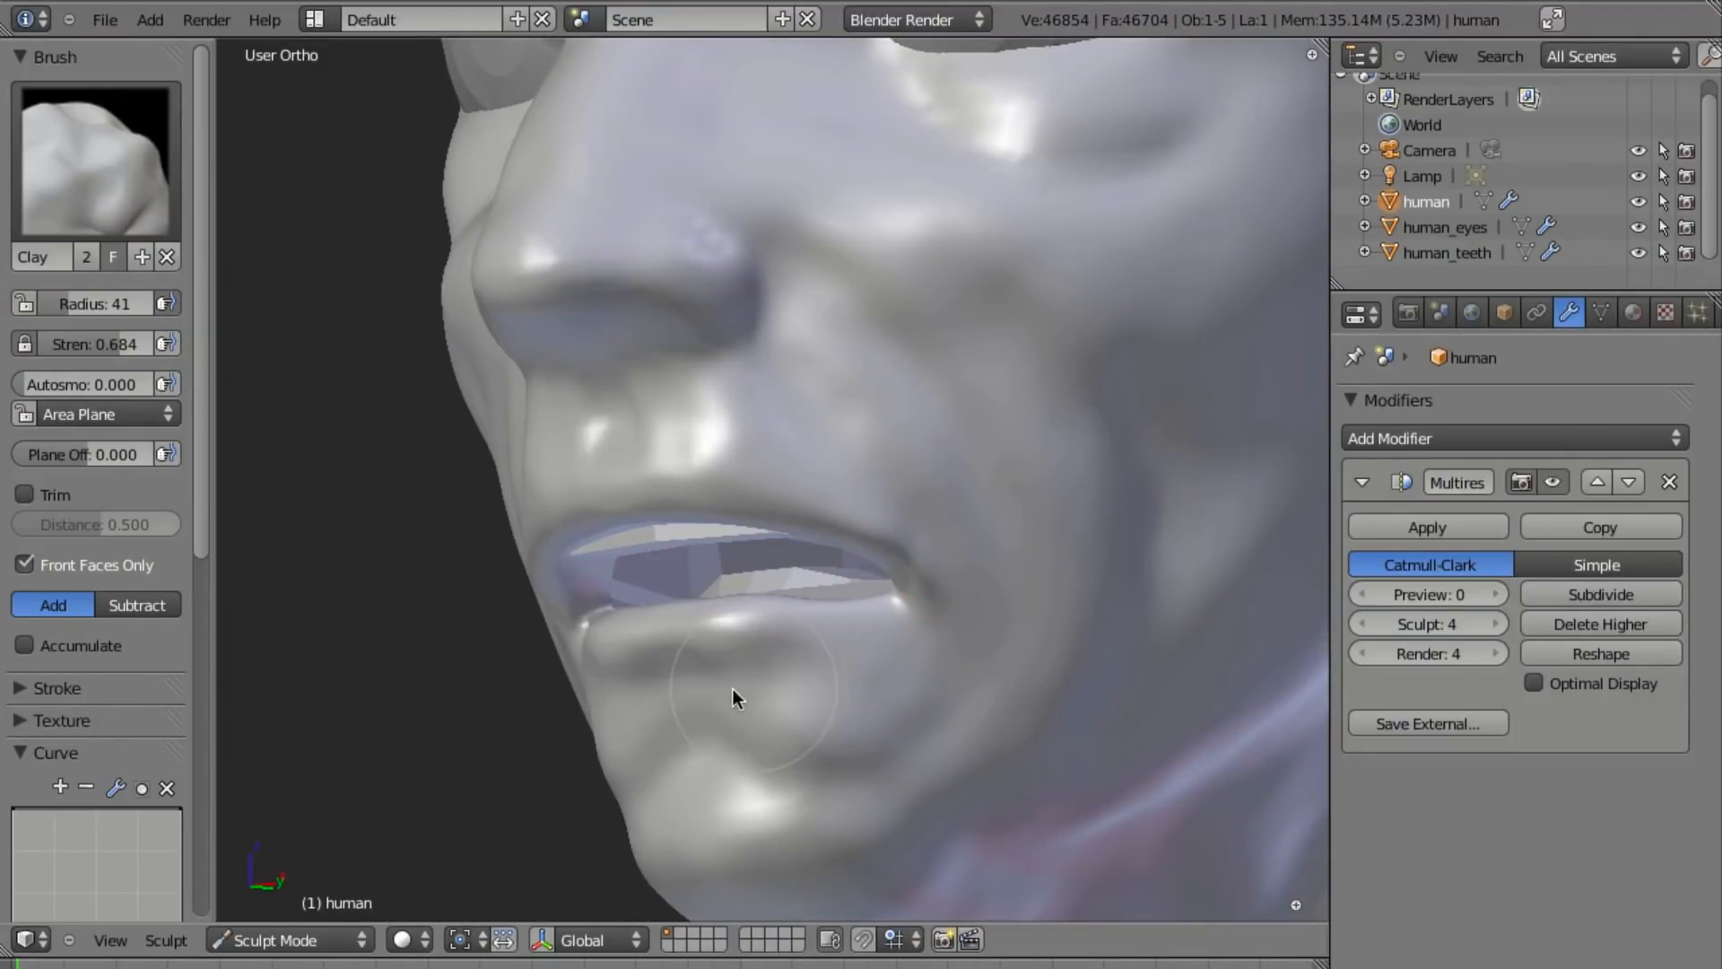
Switch to the Crease brush, set its strength to 0.233 and sharpen the forms around the nostril and mouth corner.
key("KP_1")
middle_click_drag(1048, 639, 477, 342, "shift")
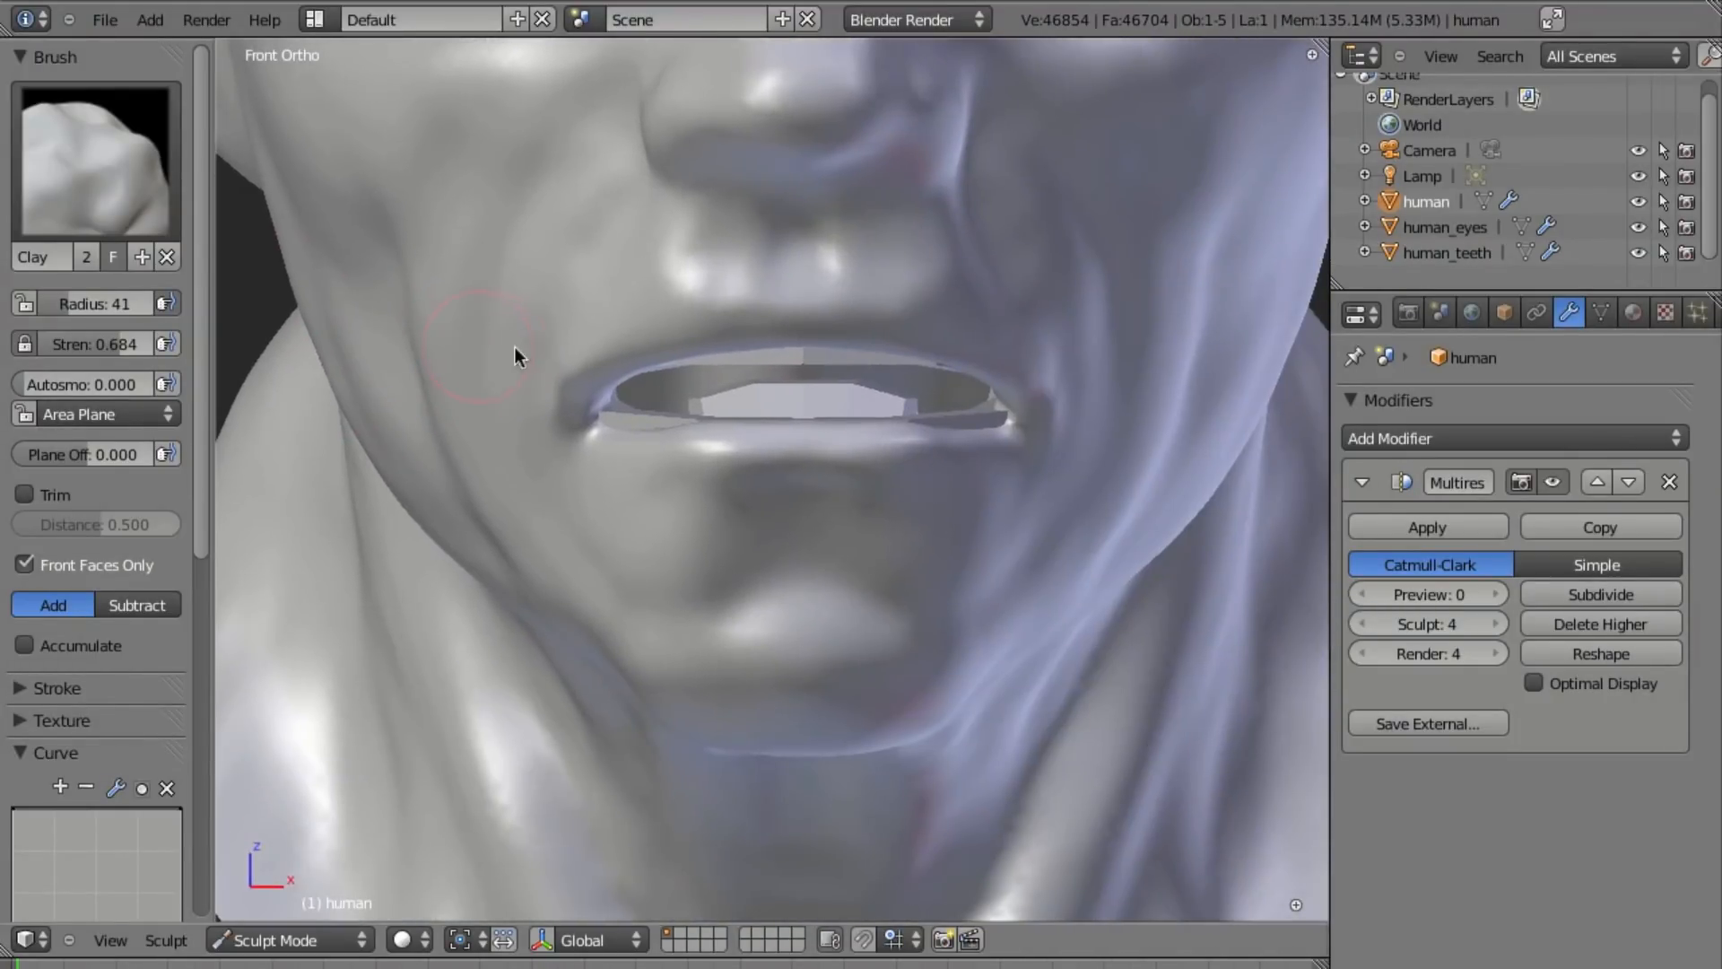
key("shift+c")
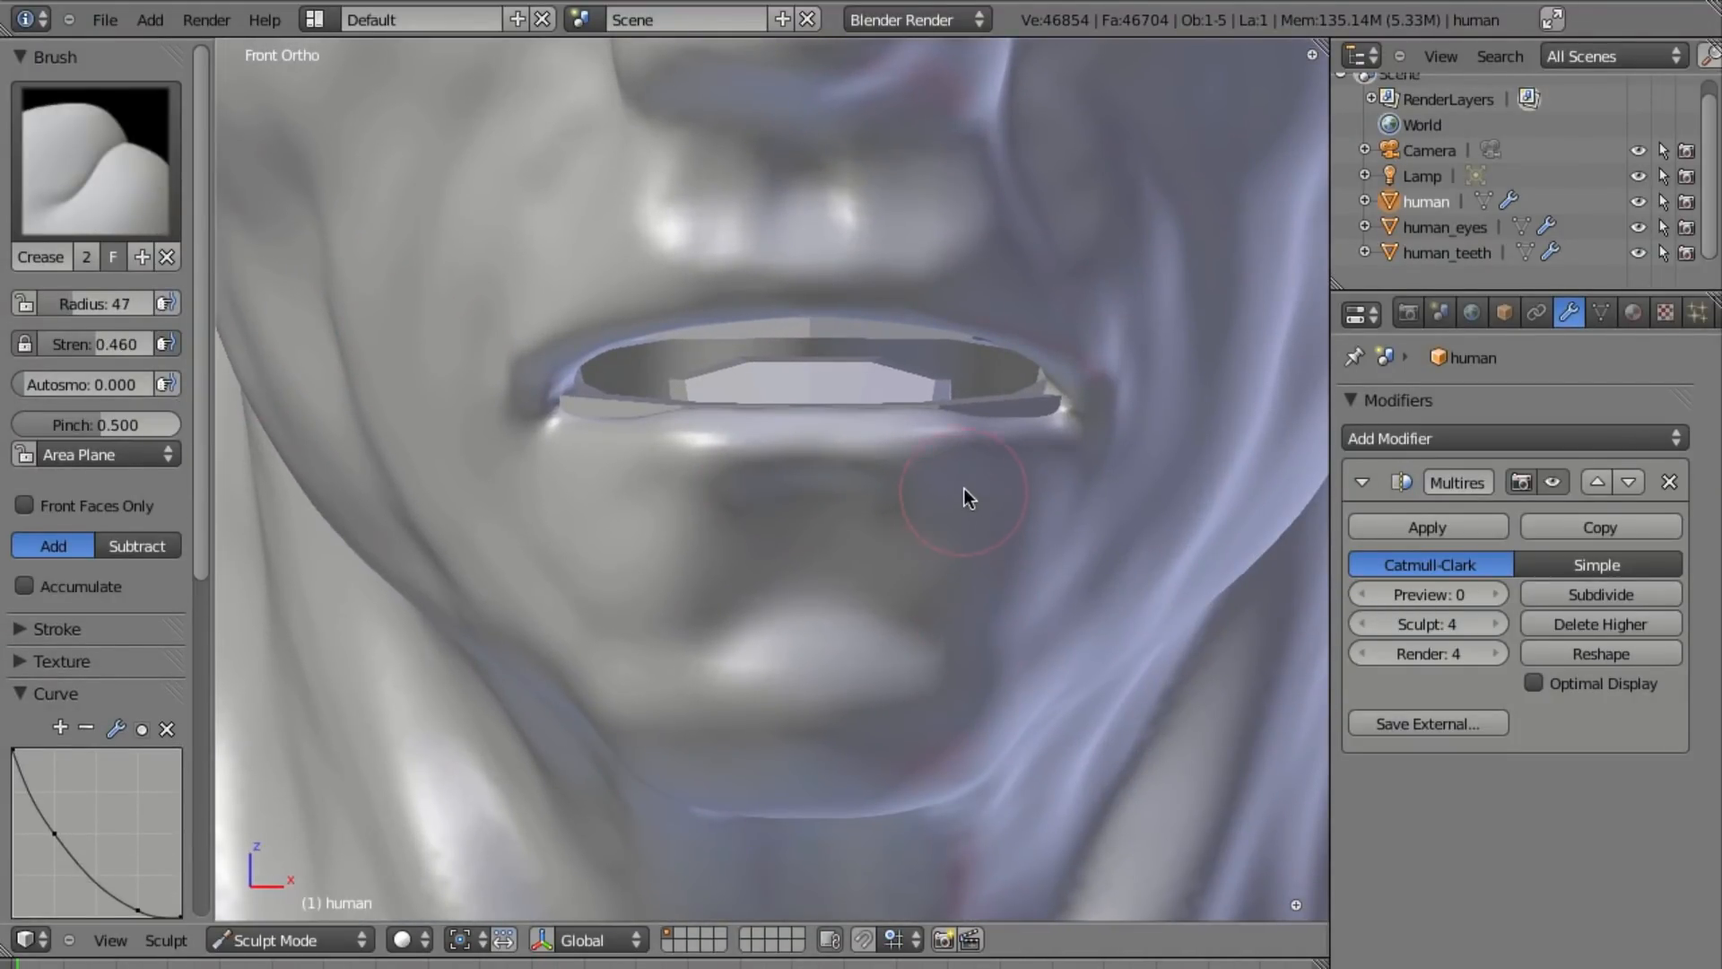
key("shift+f")
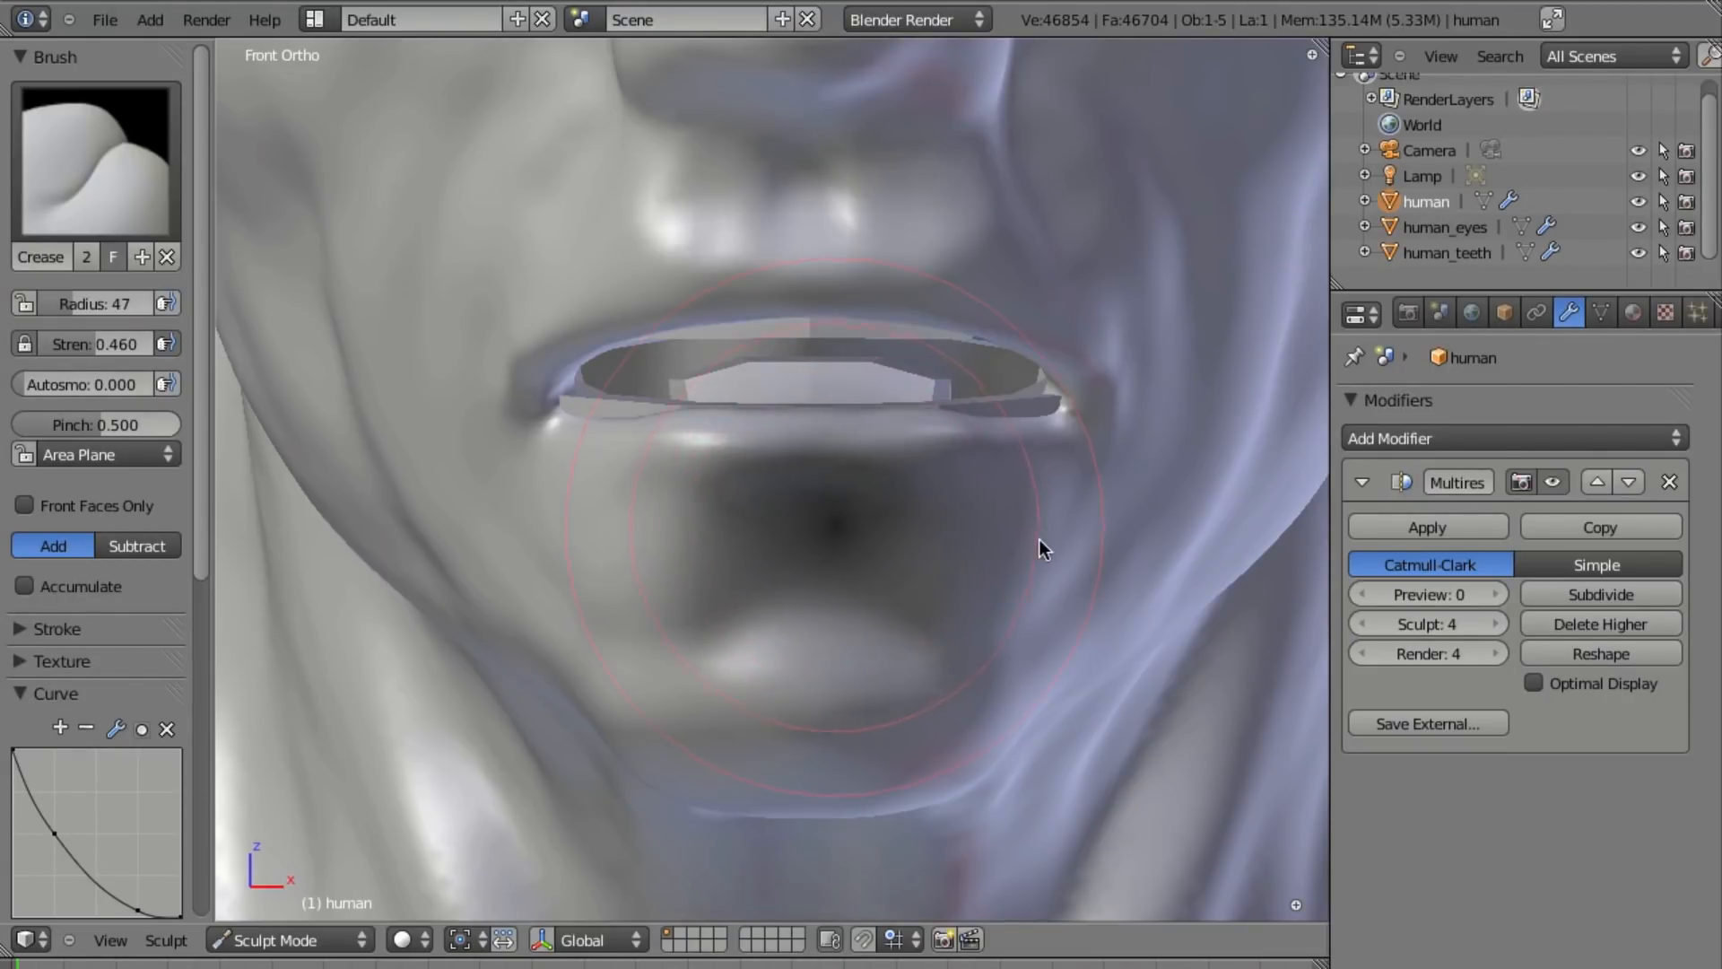
left_click(1040, 540)
middle_click_drag(1074, 576, 565, 535)
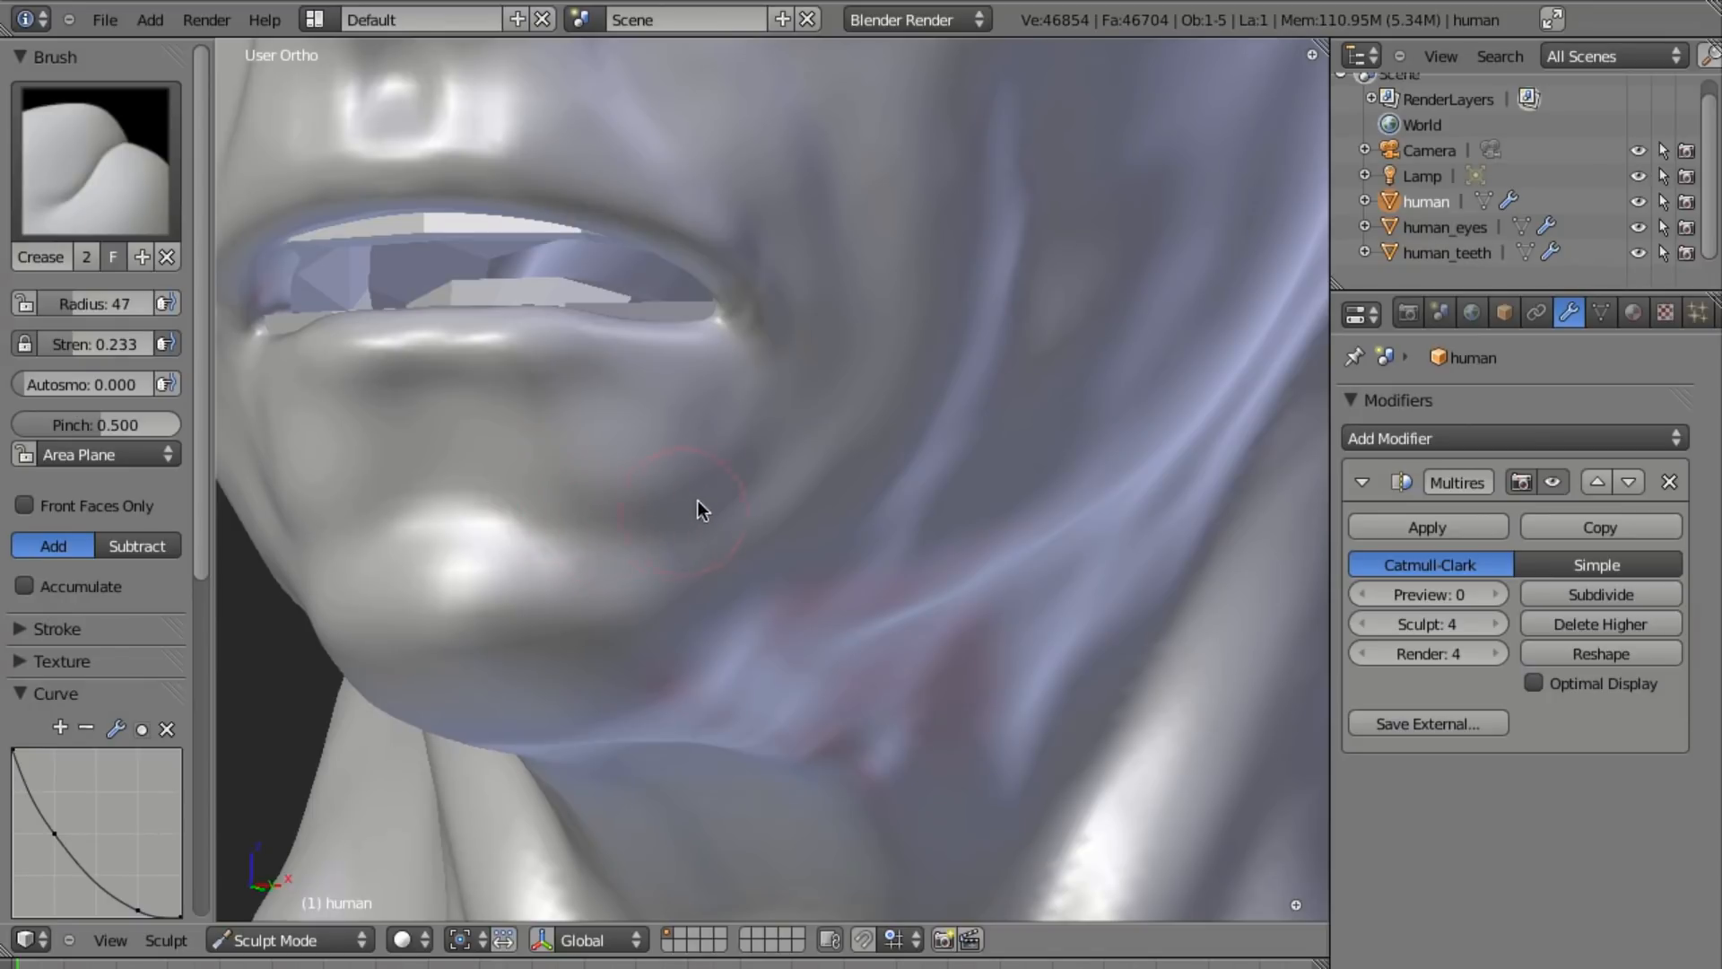
middle_click_drag(840, 588, 889, 805, "shift")
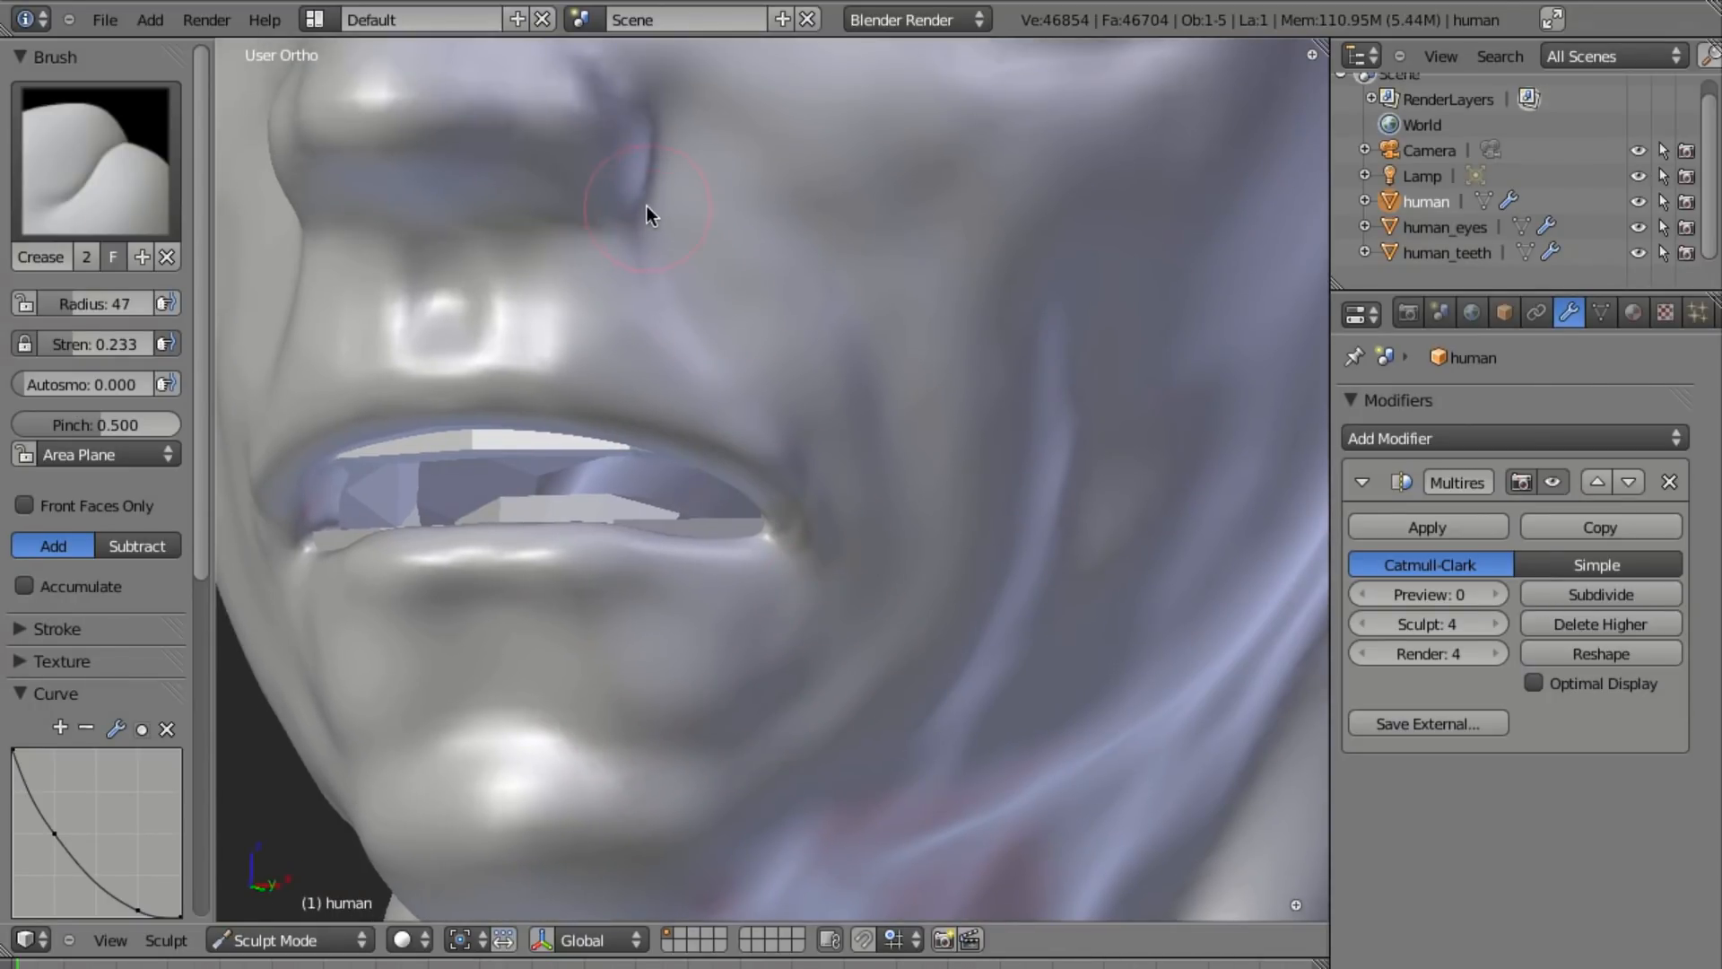
left_click_drag(825, 485, 798, 452)
Define the folds beside the mouth and across the cheek with the Crease brush, smoothing the transitions.
middle_click_drag(836, 521, 570, 271)
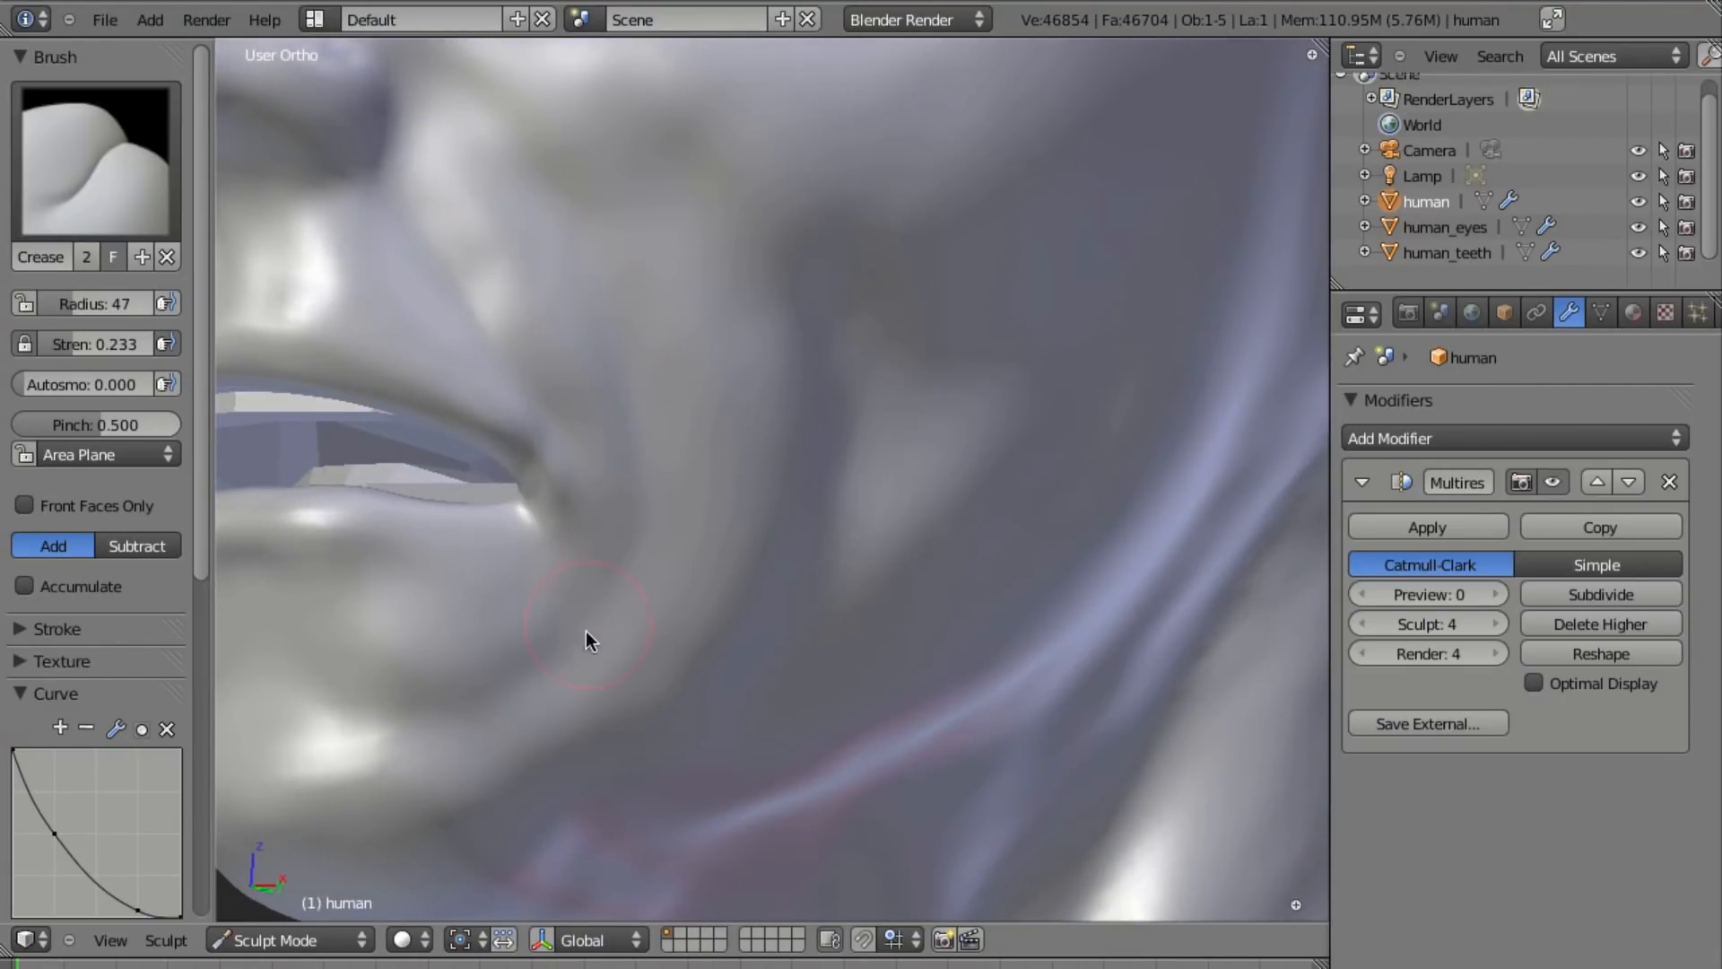
left_click_drag(623, 387, 642, 434)
middle_click_drag(825, 529, 649, 281)
left_click_drag(691, 529, 681, 461)
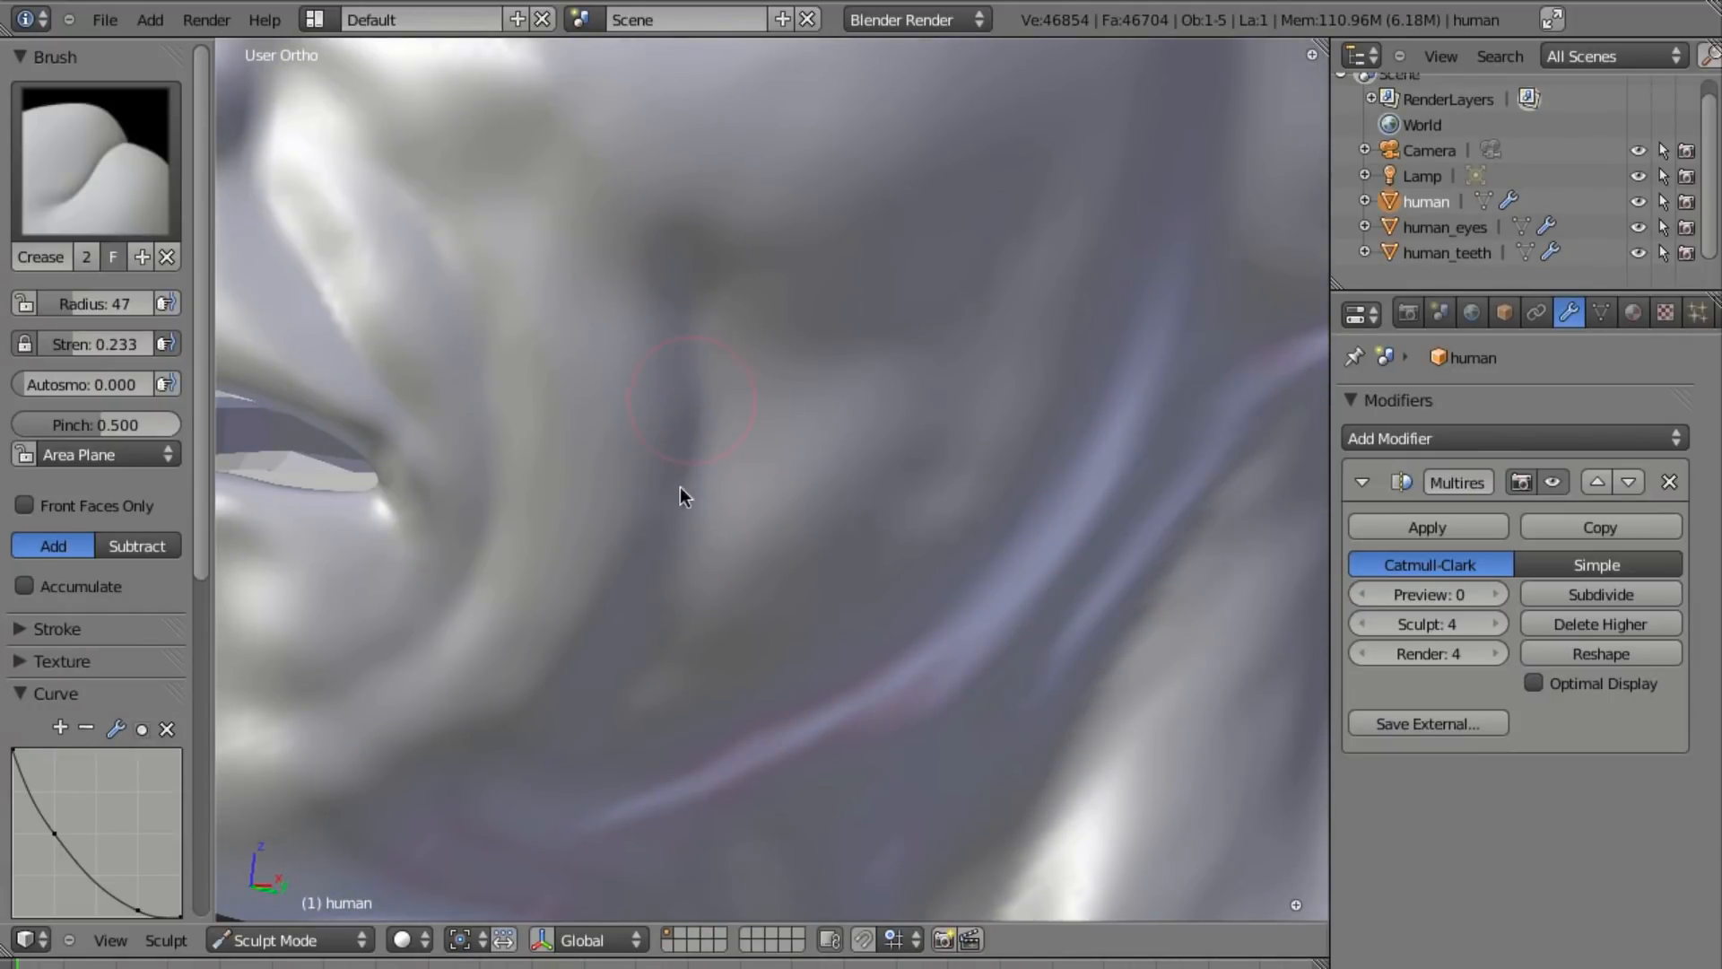
mouse_move(564, 686)
left_mouse_down("shift")
mouse_move(686, 418)
mouse_move(578, 655)
mouse_move(597, 642)
mouse_move(664, 379)
left_mouse_up("shift")
mouse_move(663, 378)
middle_mouse_down()
mouse_move(708, 676)
mouse_move(633, 443)
middle_mouse_up()
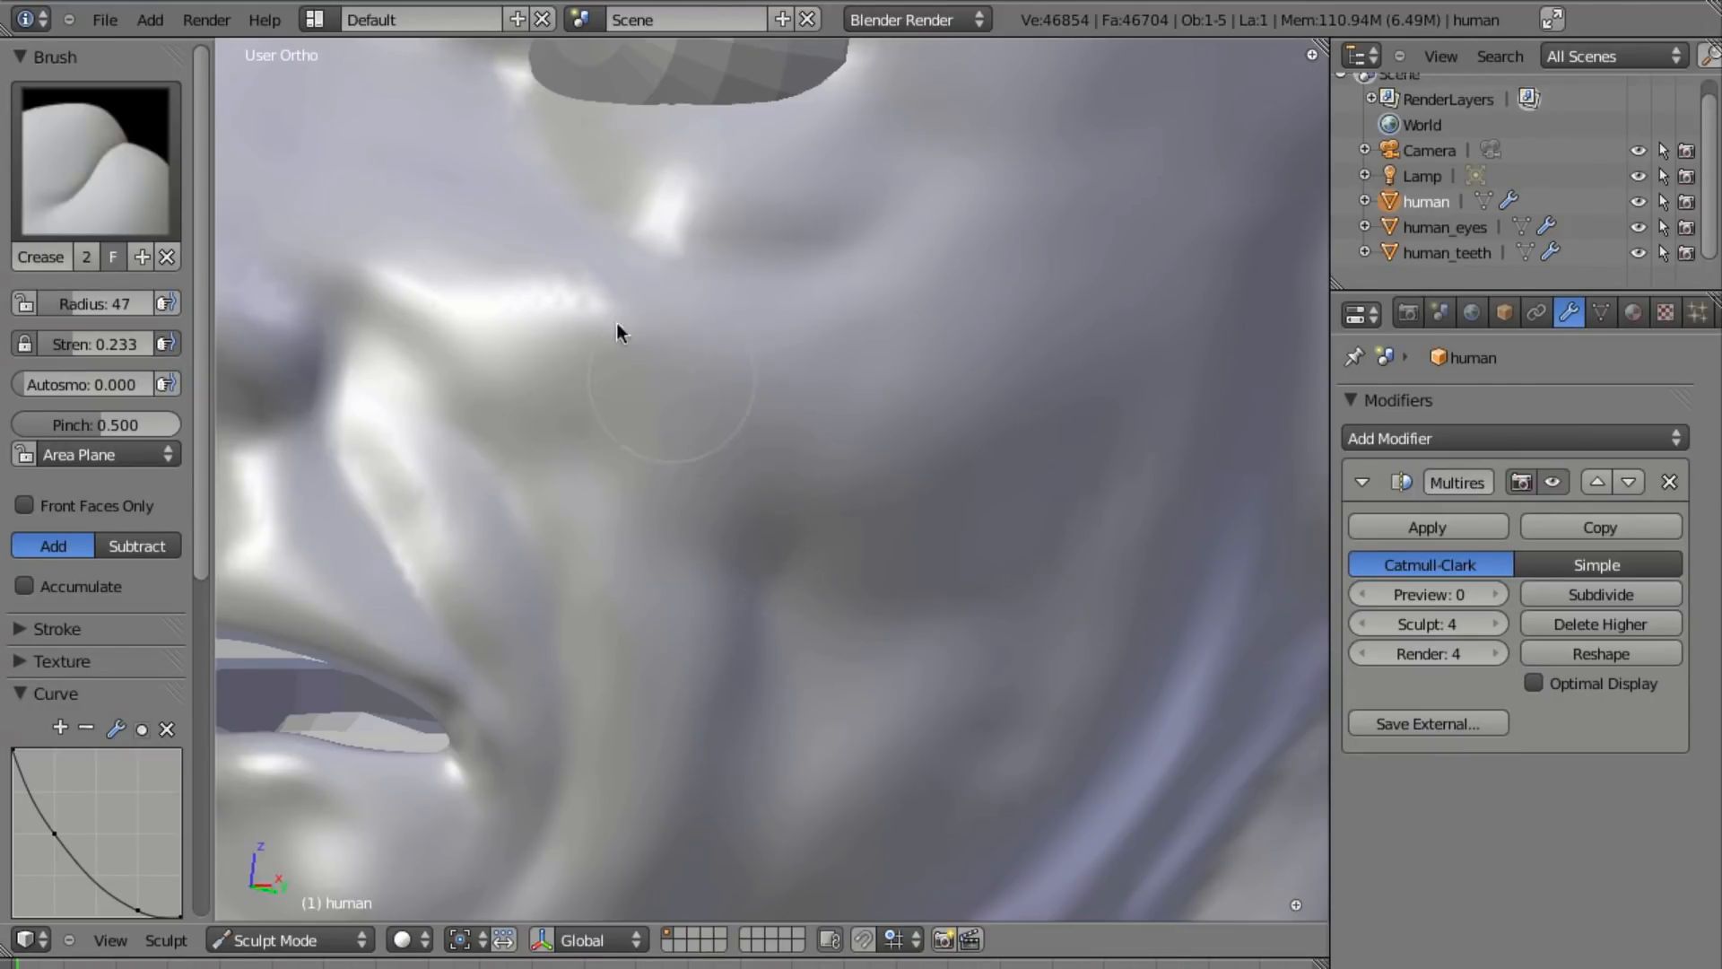
left_click_drag(592, 332, 805, 448, "shift")
Sharpen the upper and lower eyelid contours and the inner eye corner with the Crease brush.
mouse_move(621, 414)
middle_mouse_down()
mouse_move(718, 577)
mouse_move(901, 378)
mouse_move(730, 430)
mouse_move(786, 252)
middle_mouse_up()
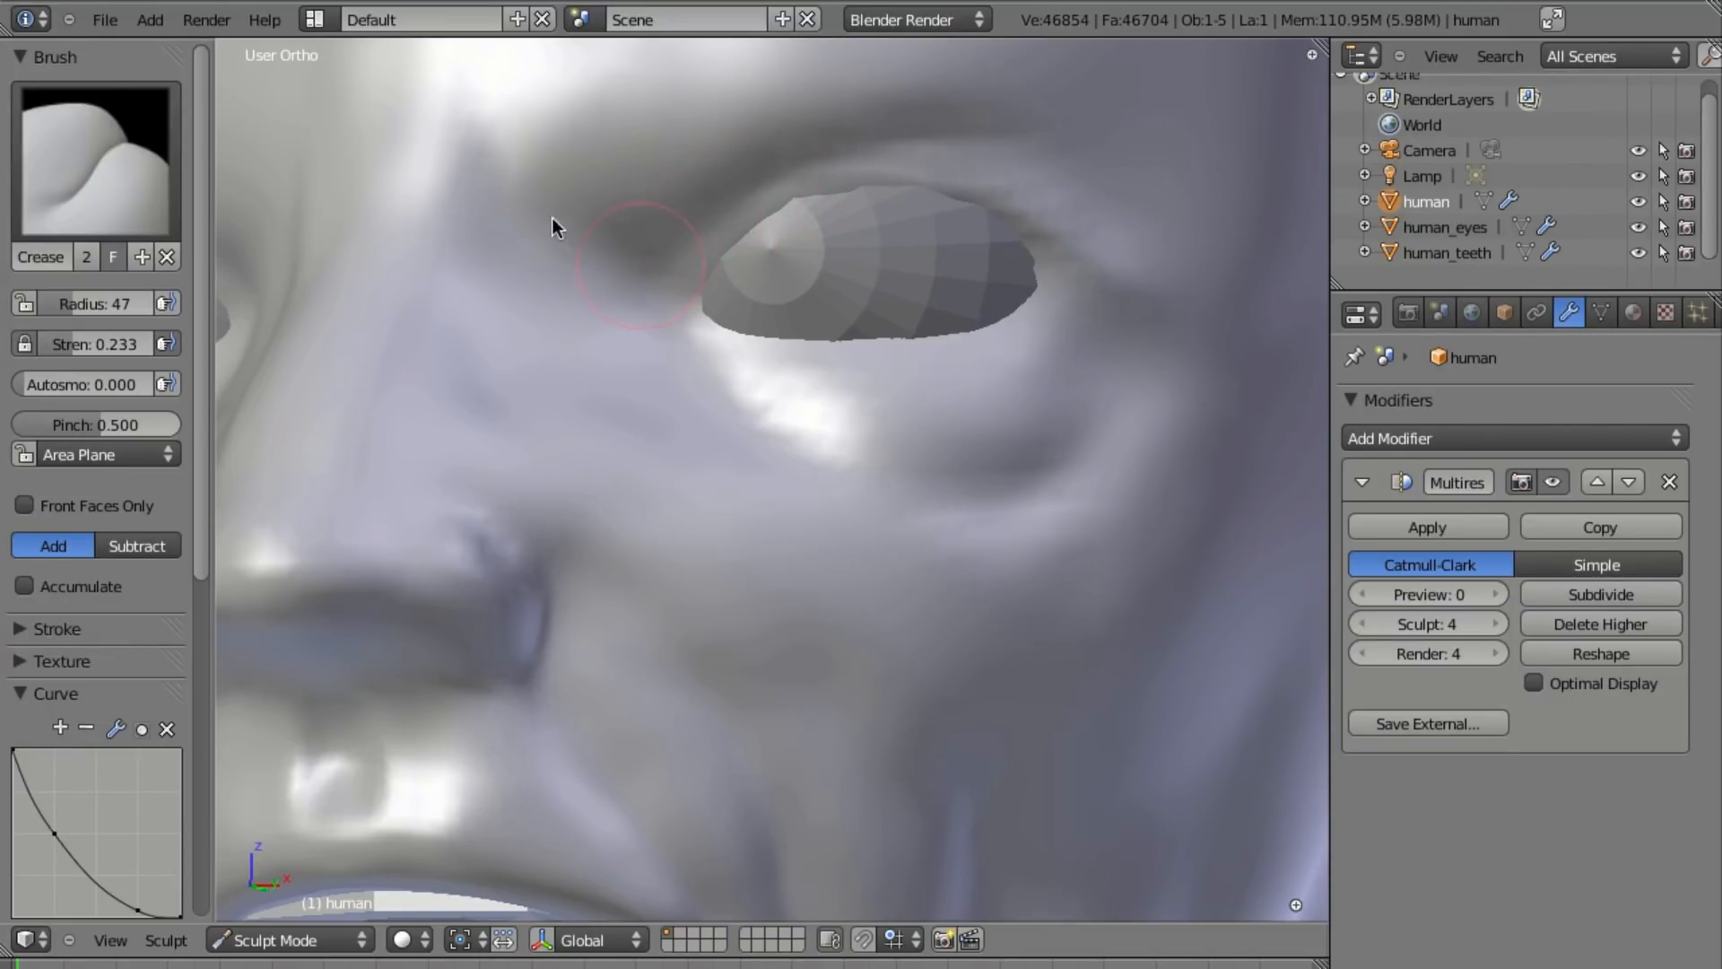
mouse_move(691, 233)
left_mouse_down()
mouse_move(717, 366)
mouse_move(707, 355)
mouse_move(911, 353)
mouse_move(1042, 278)
left_mouse_up()
left_click_drag(944, 332, 1038, 300)
mouse_move(934, 342)
left_mouse_down()
mouse_move(740, 336)
mouse_move(651, 395)
left_mouse_up()
key("KP_1")
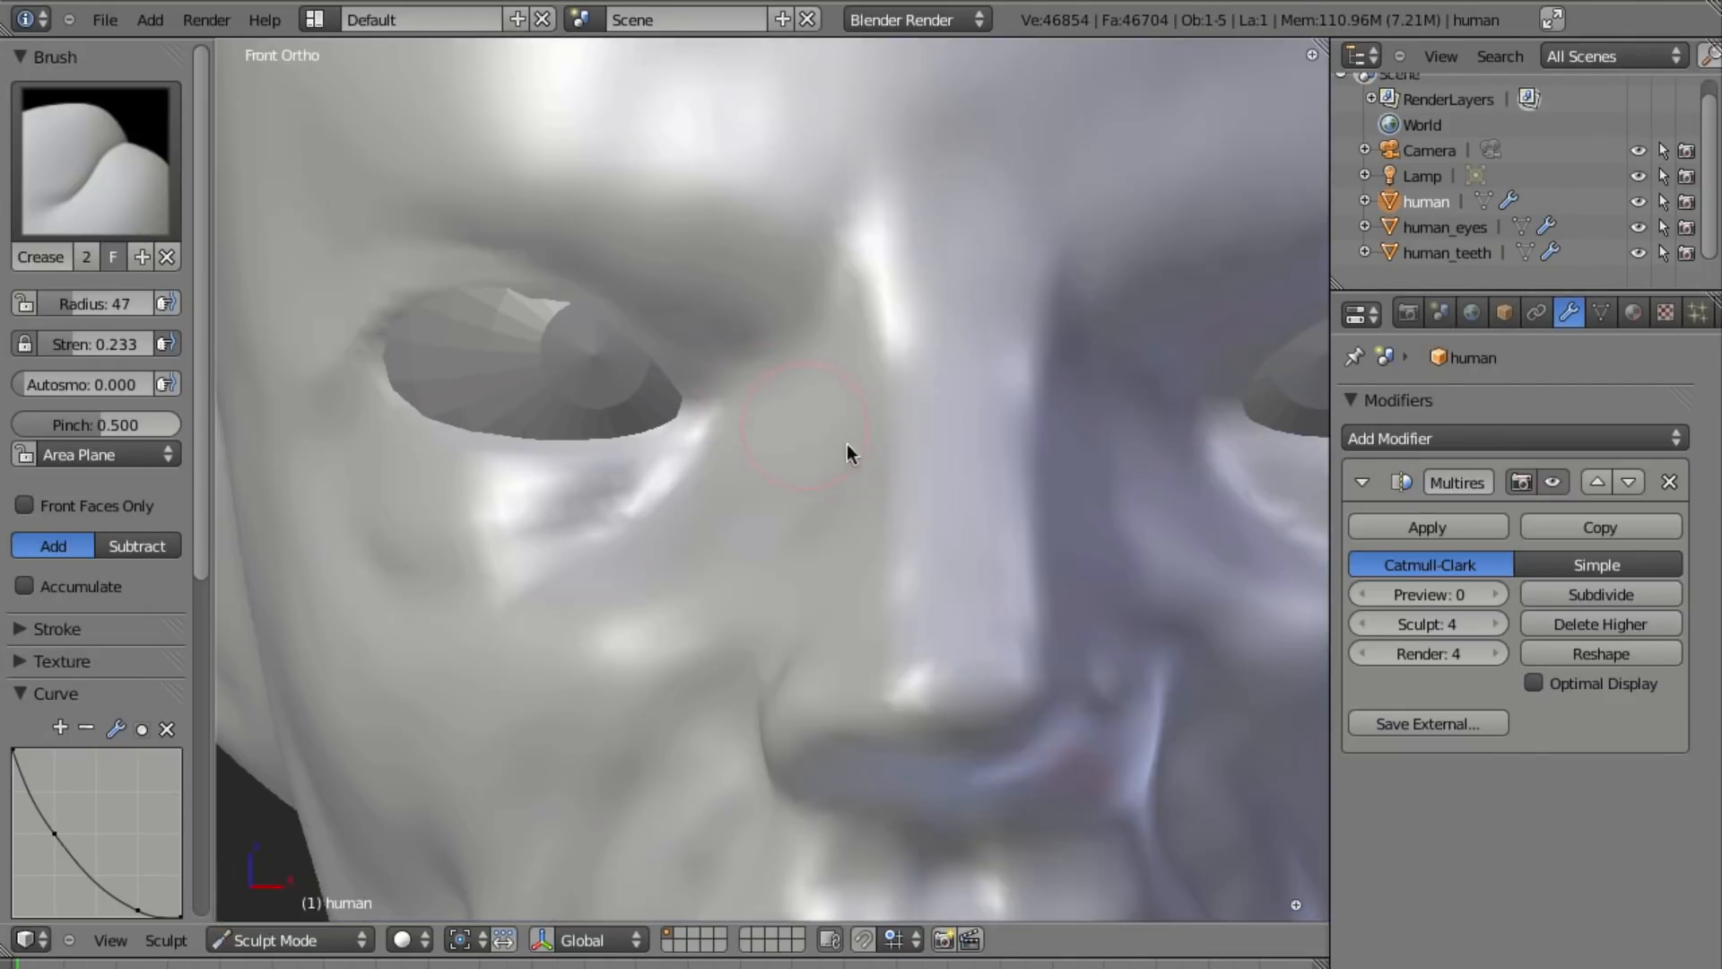
Refine the fold under the eye and the area between the brow and nose bridge with the Crease brush.
middle_click_drag(913, 520, 526, 484, "shift")
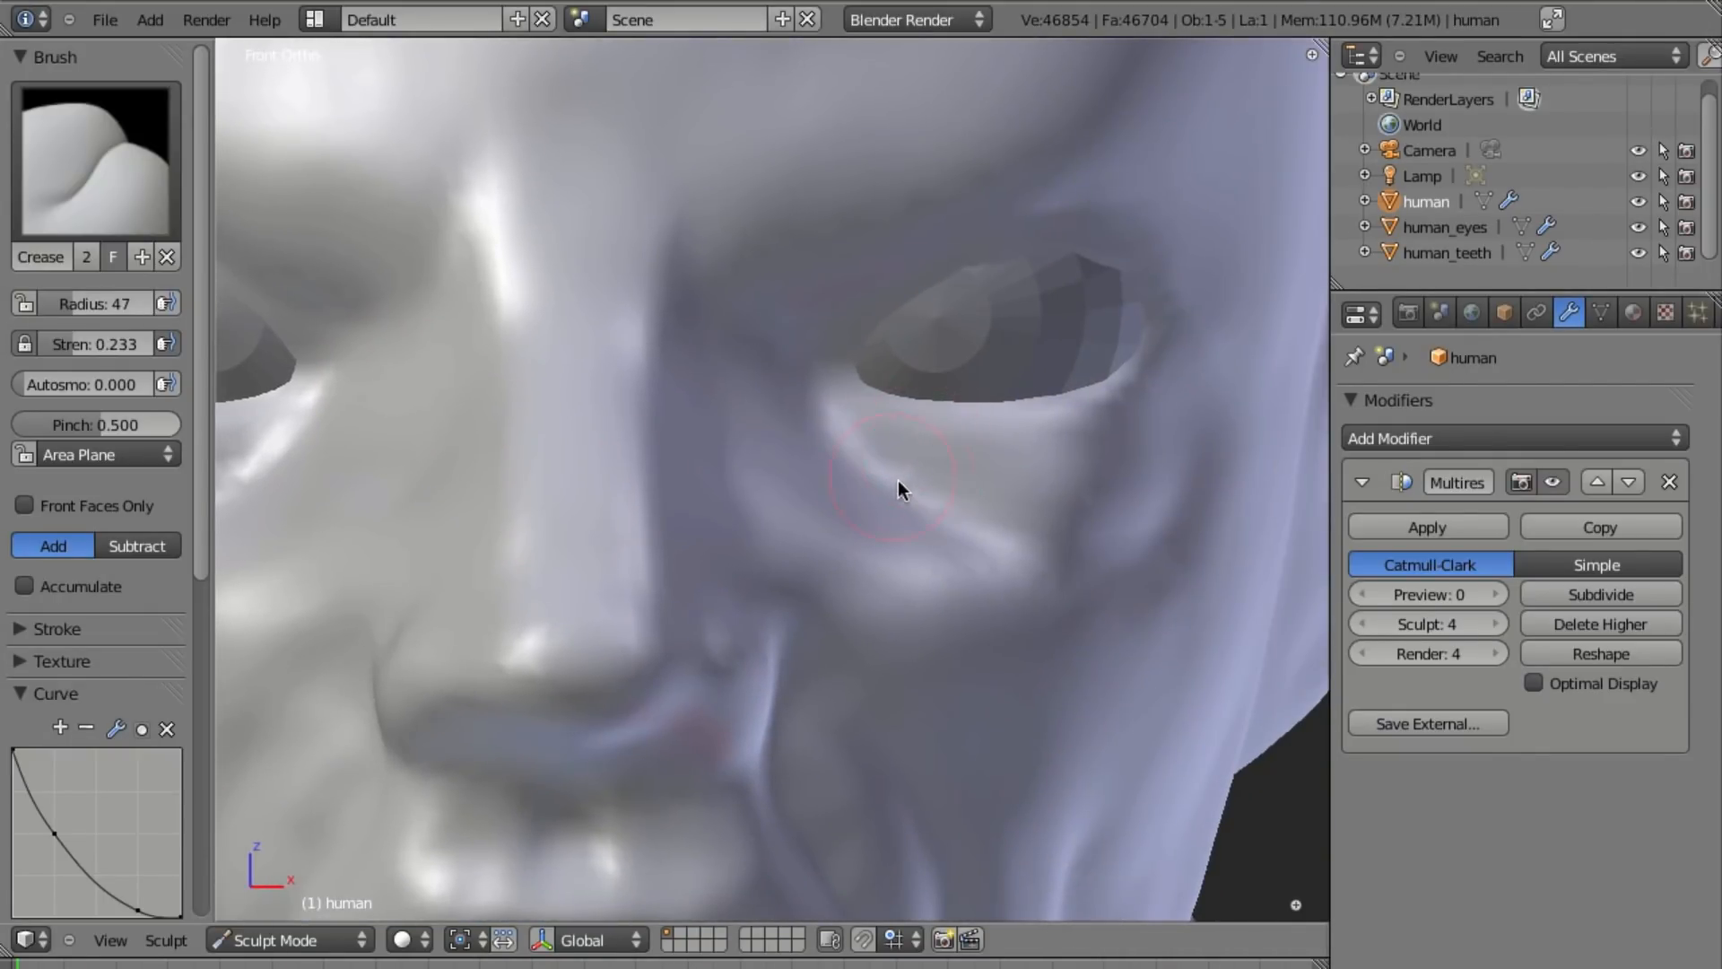
mouse_move(995, 536)
left_mouse_down()
mouse_move(1193, 440)
mouse_move(1020, 499)
mouse_move(1145, 526)
mouse_move(906, 530)
left_mouse_up()
middle_click_drag(1058, 636, 730, 634)
scroll(794, 502, "up", 4)
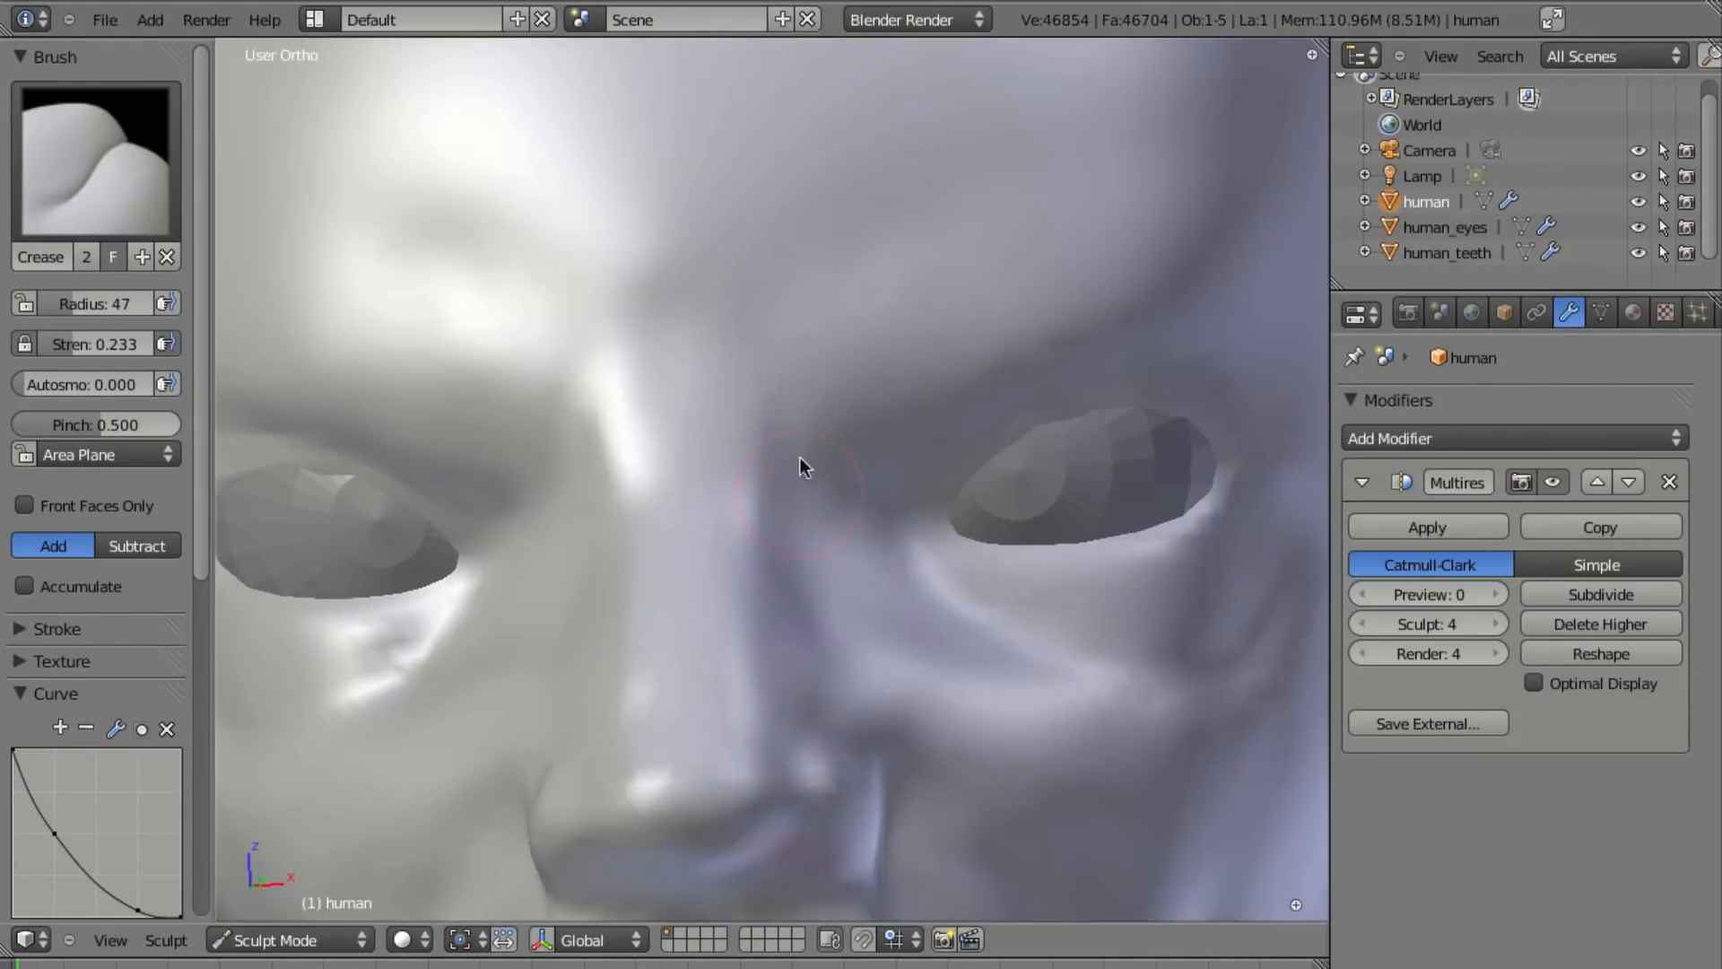
mouse_move(761, 308)
left_mouse_down()
mouse_move(782, 433)
mouse_move(845, 481)
mouse_move(782, 300)
mouse_move(897, 552)
left_mouse_up()
mouse_move(897, 551)
middle_mouse_down()
mouse_move(774, 599)
mouse_move(949, 476)
middle_mouse_up()
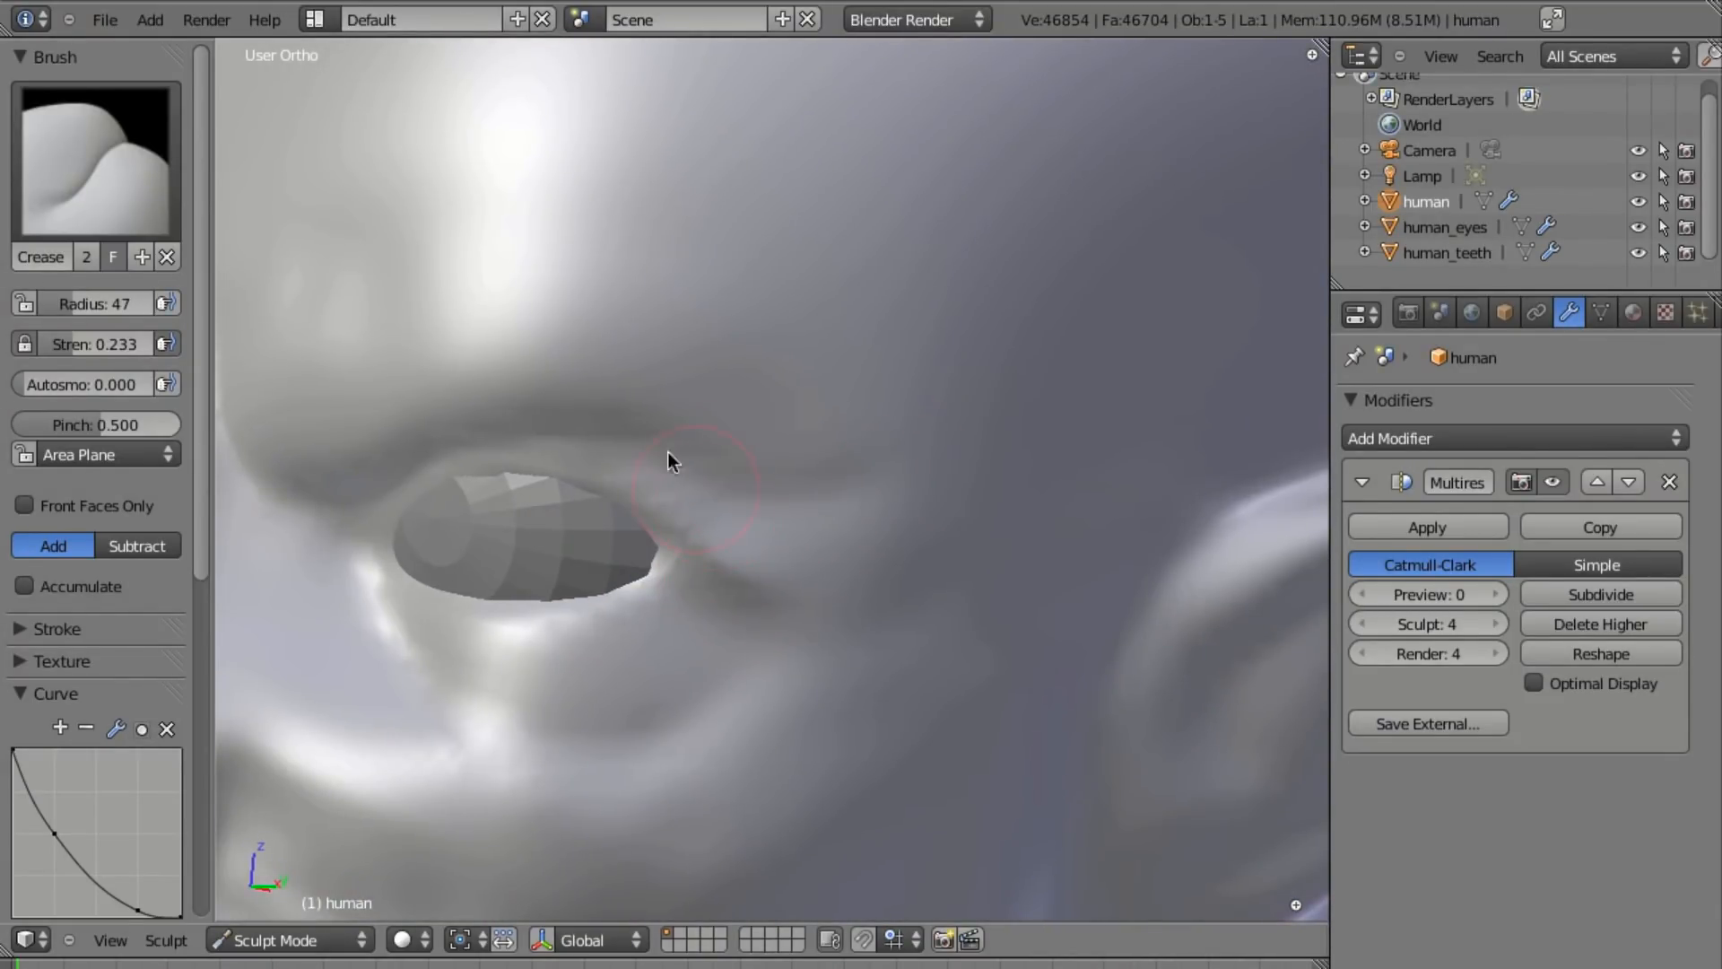
Sculpt the inner folds of the ear and its front edge with the Crease brush.
middle_click_drag(913, 617, 857, 627)
scroll(861, 556, "down", 5)
mouse_move(868, 481)
middle_mouse_down()
mouse_move(897, 427)
mouse_move(1021, 411)
mouse_move(1068, 429)
mouse_move(975, 509)
mouse_move(848, 515)
mouse_move(771, 558)
middle_mouse_up()
scroll(771, 558, "up", 6)
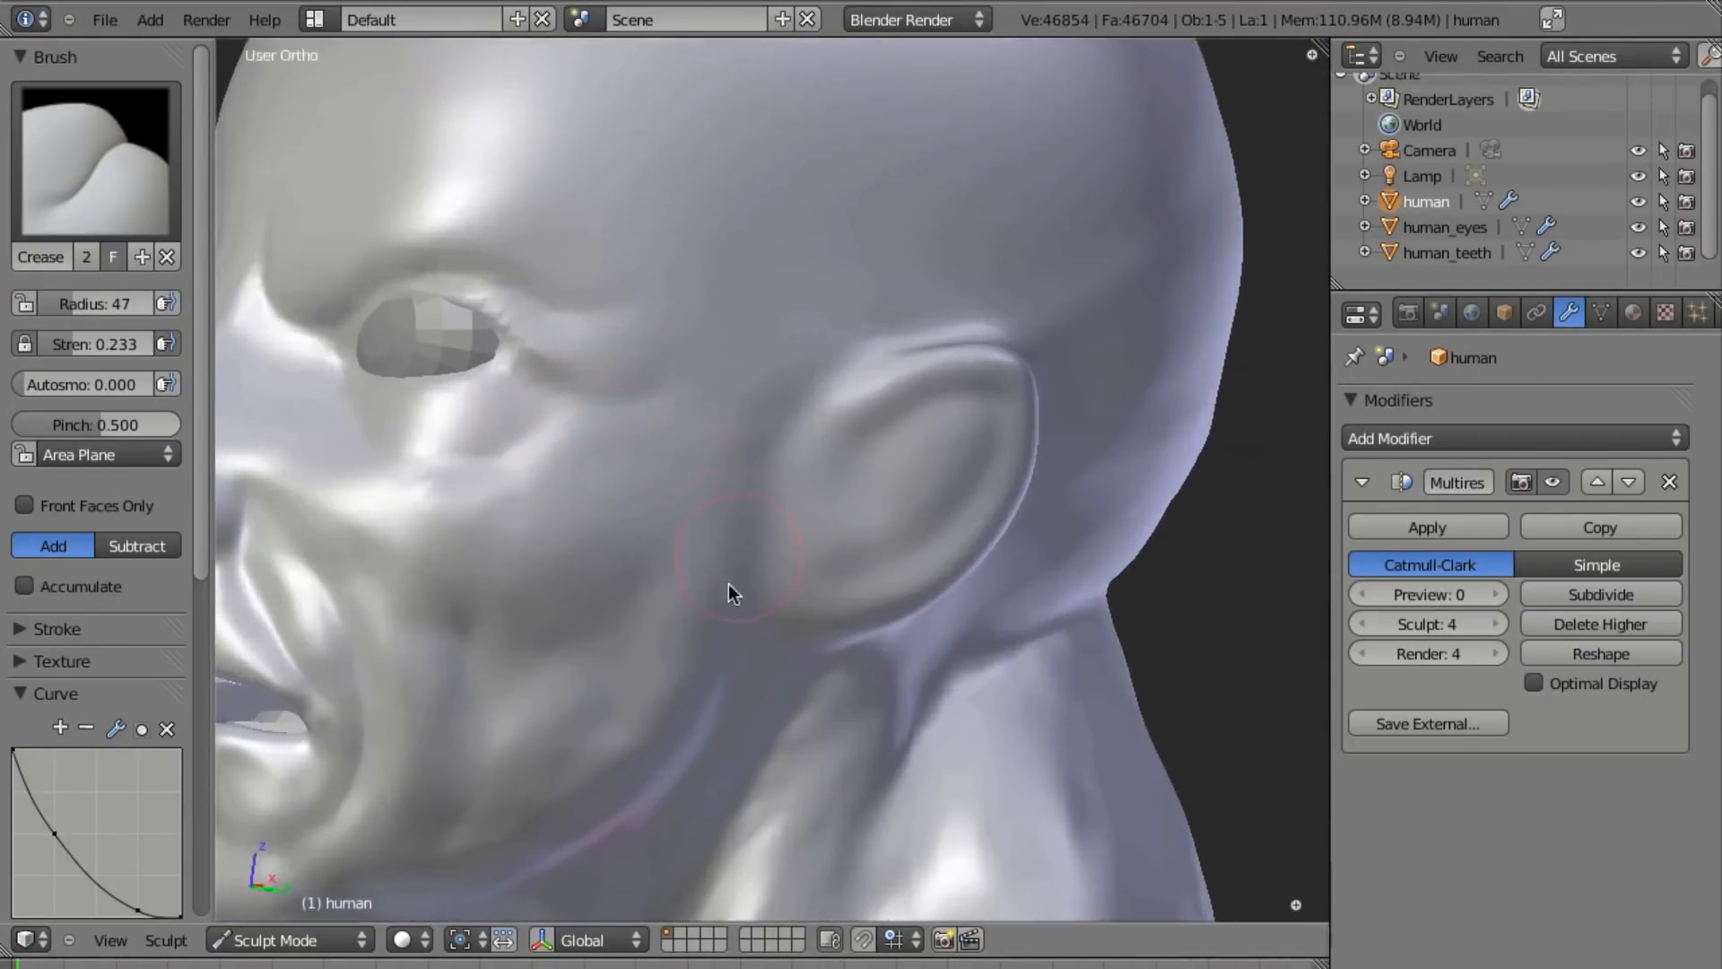
mouse_move(979, 366)
left_mouse_down()
mouse_move(900, 527)
mouse_move(950, 596)
mouse_move(1002, 502)
mouse_move(888, 454)
mouse_move(985, 416)
left_mouse_up()
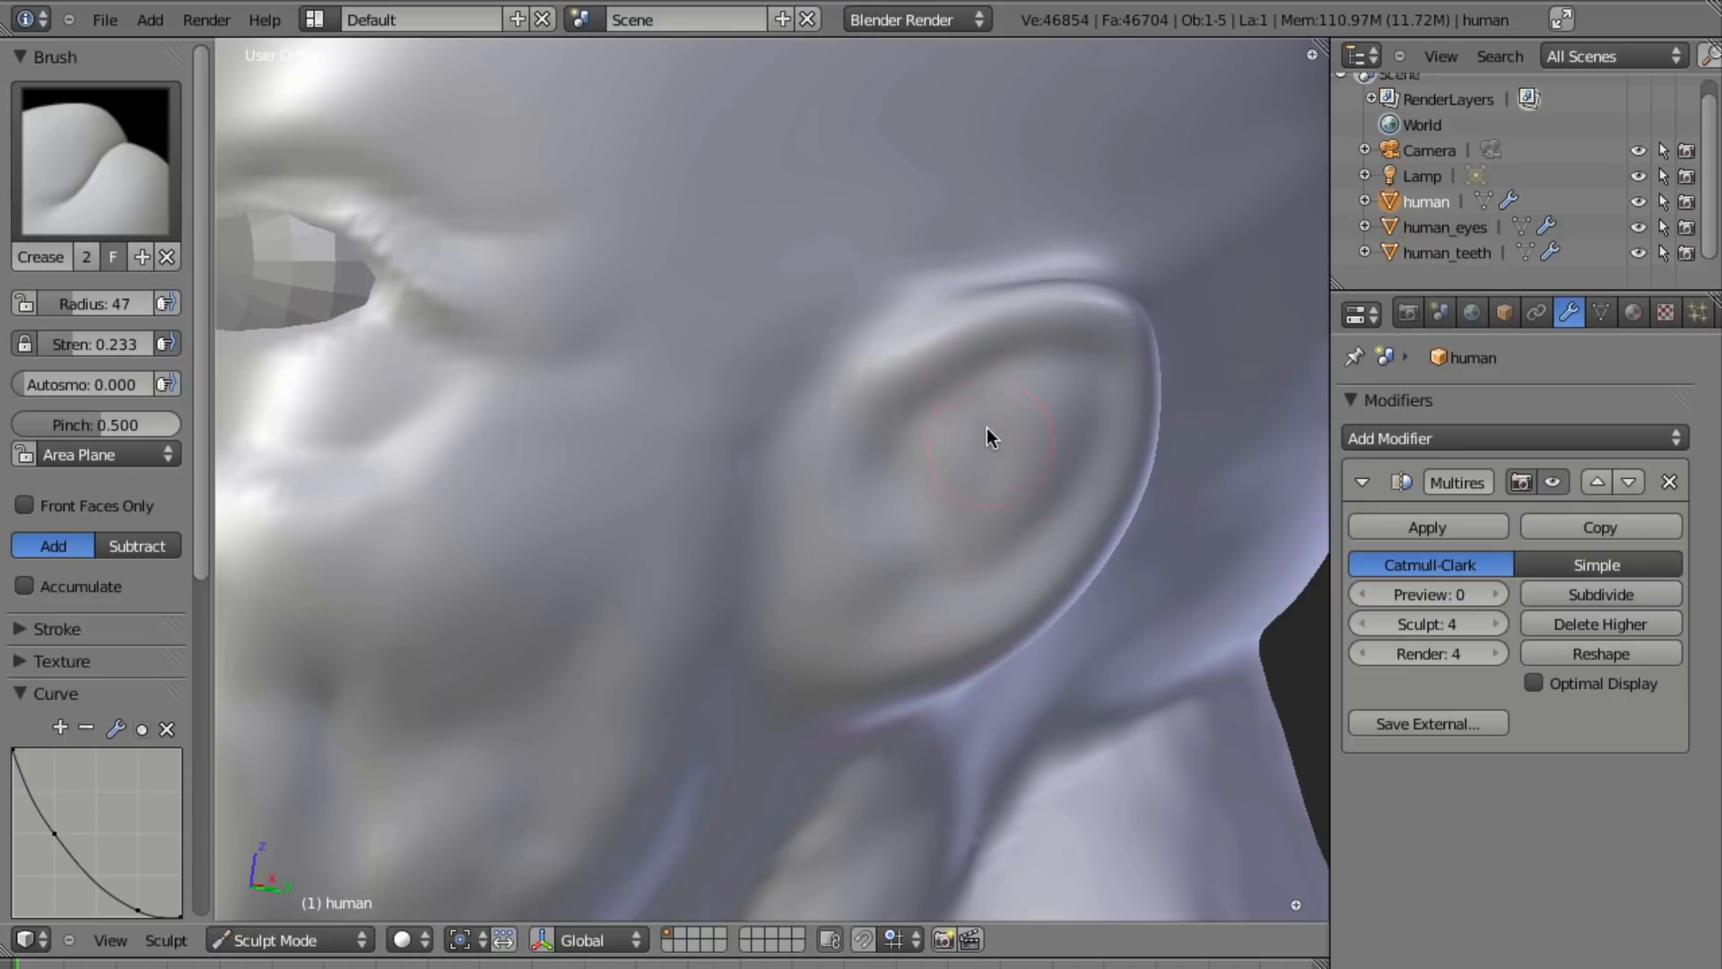
left_click_drag(928, 581, 957, 535)
left_click_drag(830, 556, 825, 530)
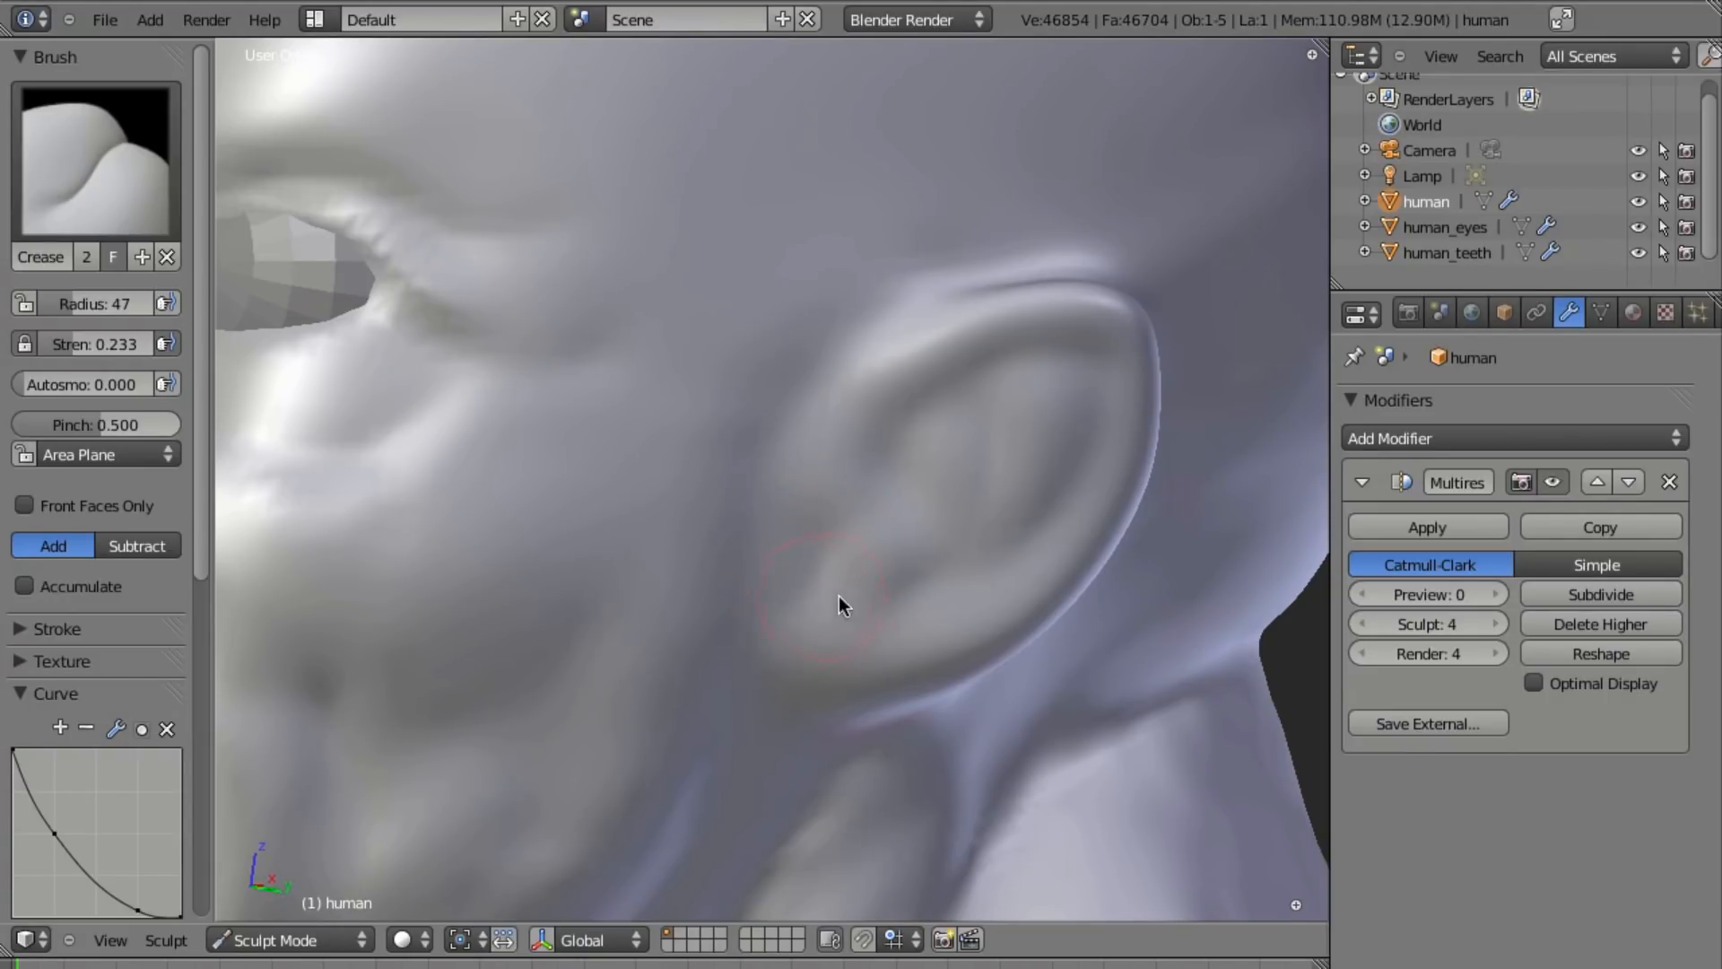
Carve the ear canal hollow behind the tragus with the Draw brush, reducing its radius to 40.
middle_click_drag(902, 556, 904, 572)
key("x")
middle_click_drag(897, 445, 815, 445)
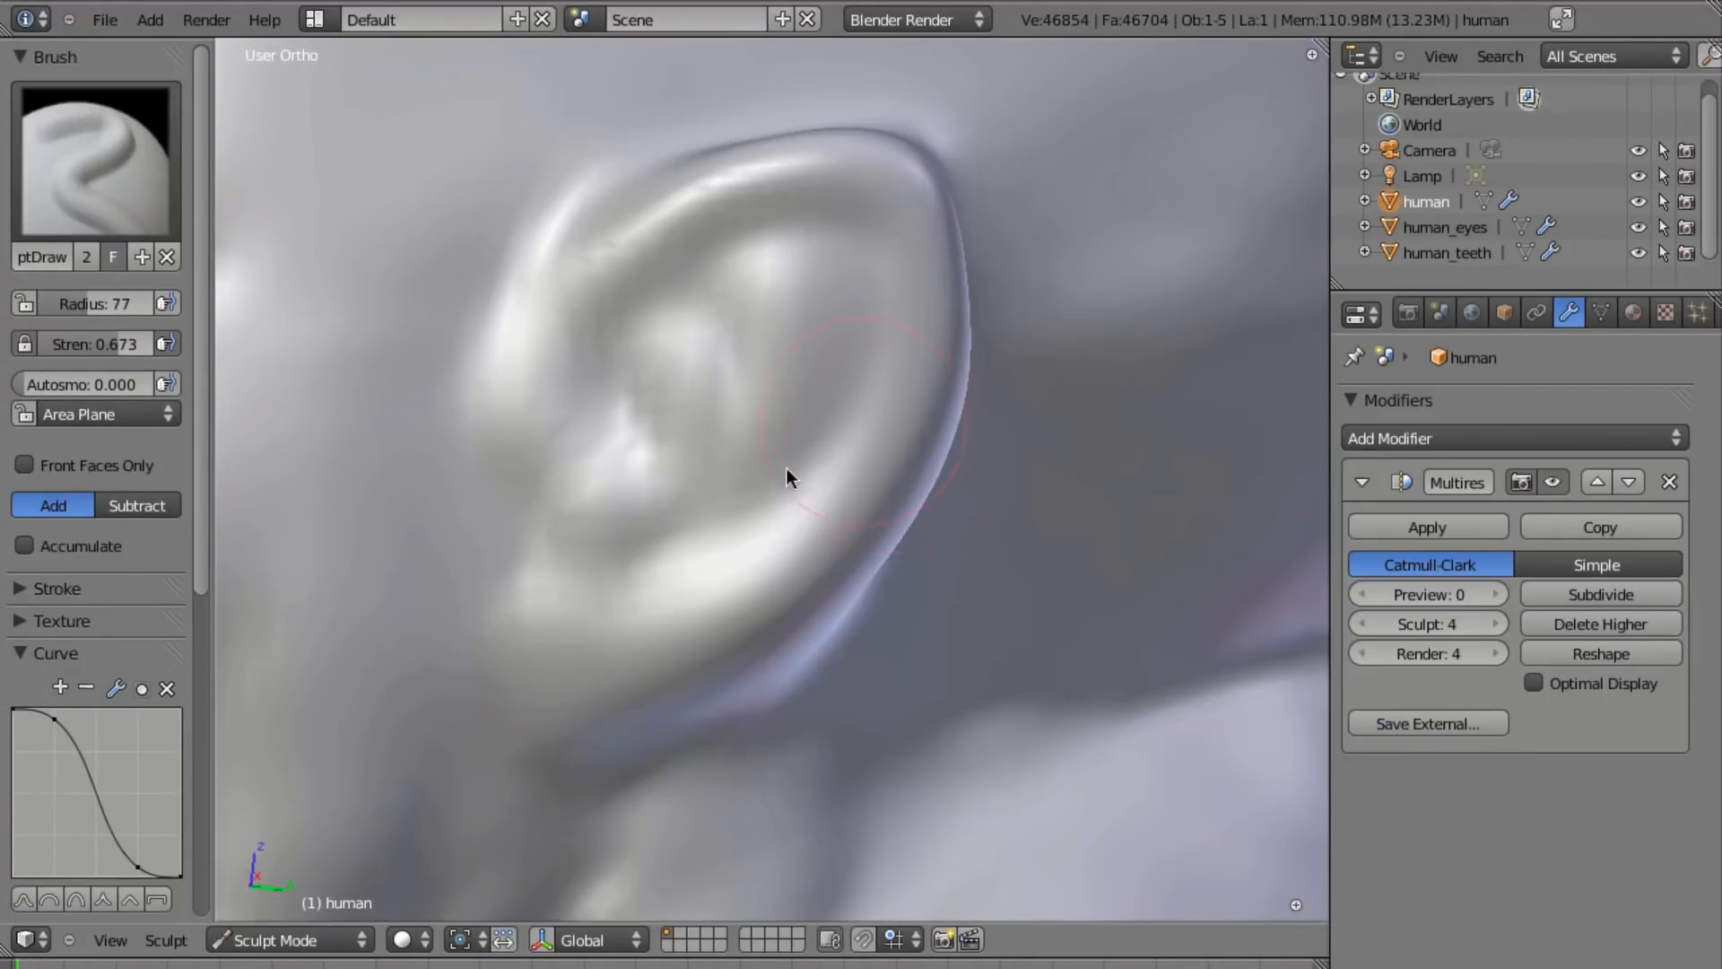
left_click(597, 498)
mouse_move(565, 528)
left_mouse_down()
mouse_move(568, 500)
mouse_move(568, 584)
mouse_move(598, 591)
mouse_move(612, 488)
mouse_move(644, 534)
mouse_move(595, 523)
mouse_move(578, 541)
left_mouse_up()
left_click_drag(583, 619, 593, 513)
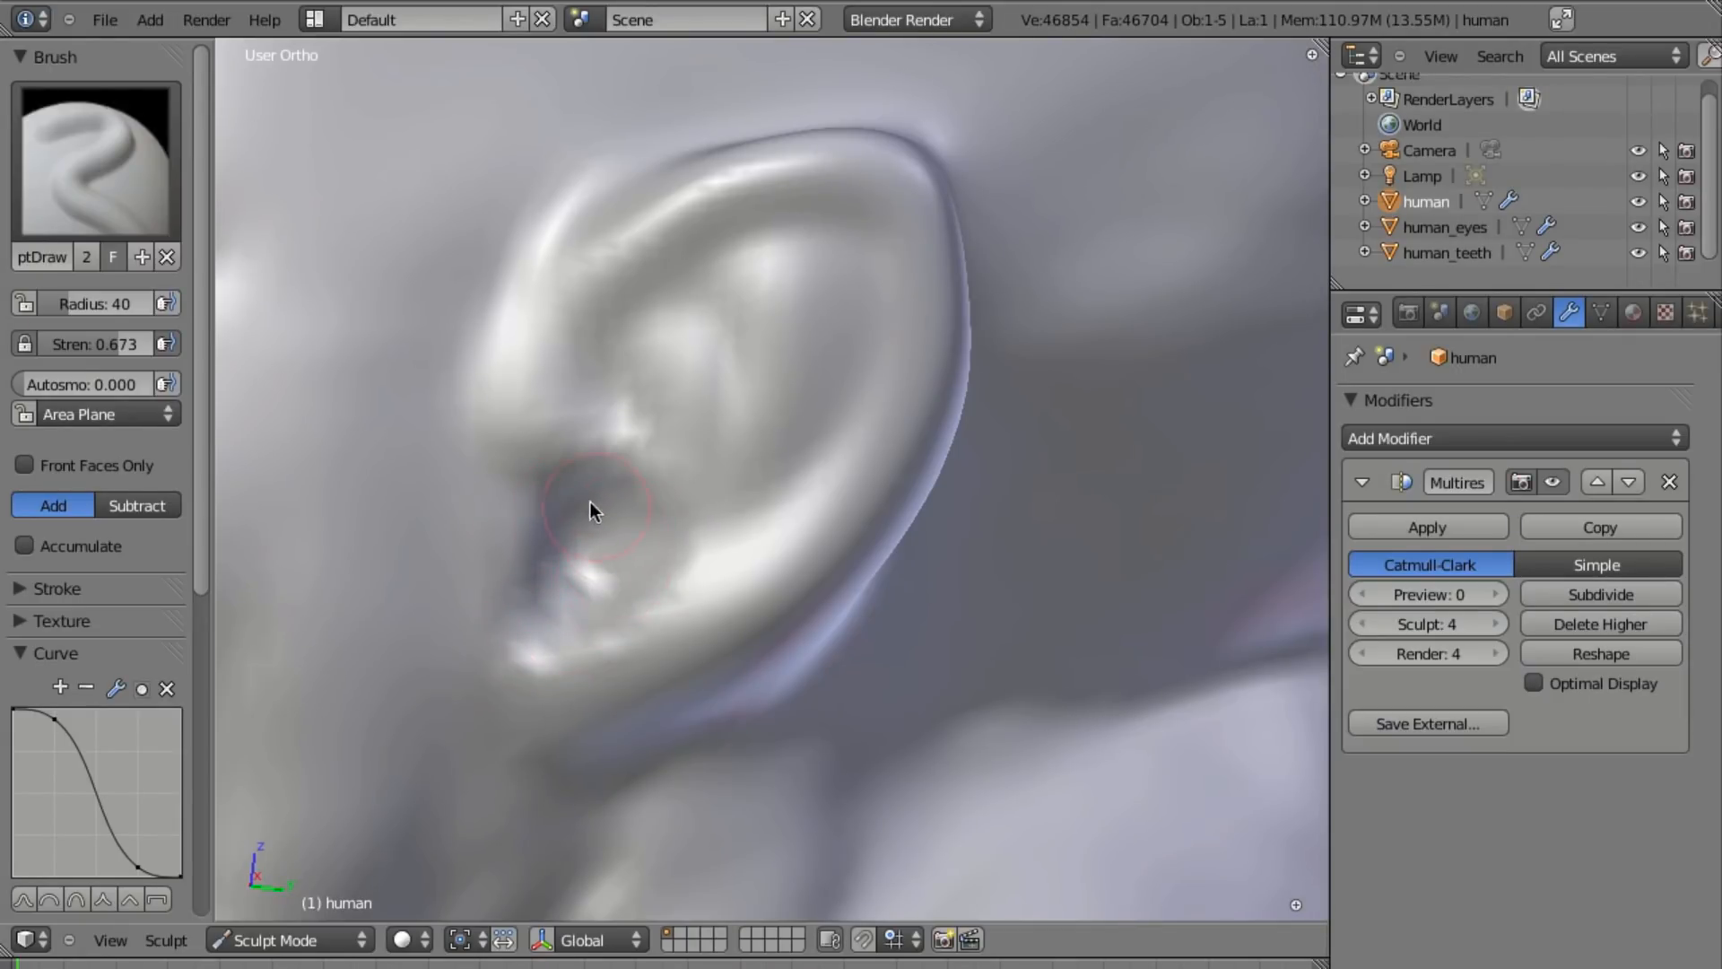
Deepen the bowl of the ear and extend the hollow up along its inner fold with the Draw brush at radius 41.
middle_click_drag(592, 610, 314, 457)
middle_click_drag(329, 579, 916, 444)
key("f")
left_click(995, 517)
mouse_move(923, 508)
left_mouse_down()
mouse_move(953, 469)
mouse_move(961, 305)
mouse_move(903, 512)
mouse_move(944, 278)
left_mouse_up()
mouse_move(953, 384)
left_mouse_down()
mouse_move(858, 538)
mouse_move(922, 446)
mouse_move(838, 499)
mouse_move(894, 391)
mouse_move(886, 370)
mouse_move(992, 251)
left_mouse_up()
Shape the underside of the upper ear rim and the folds around the ear canal with the Clay brush.
key("c")
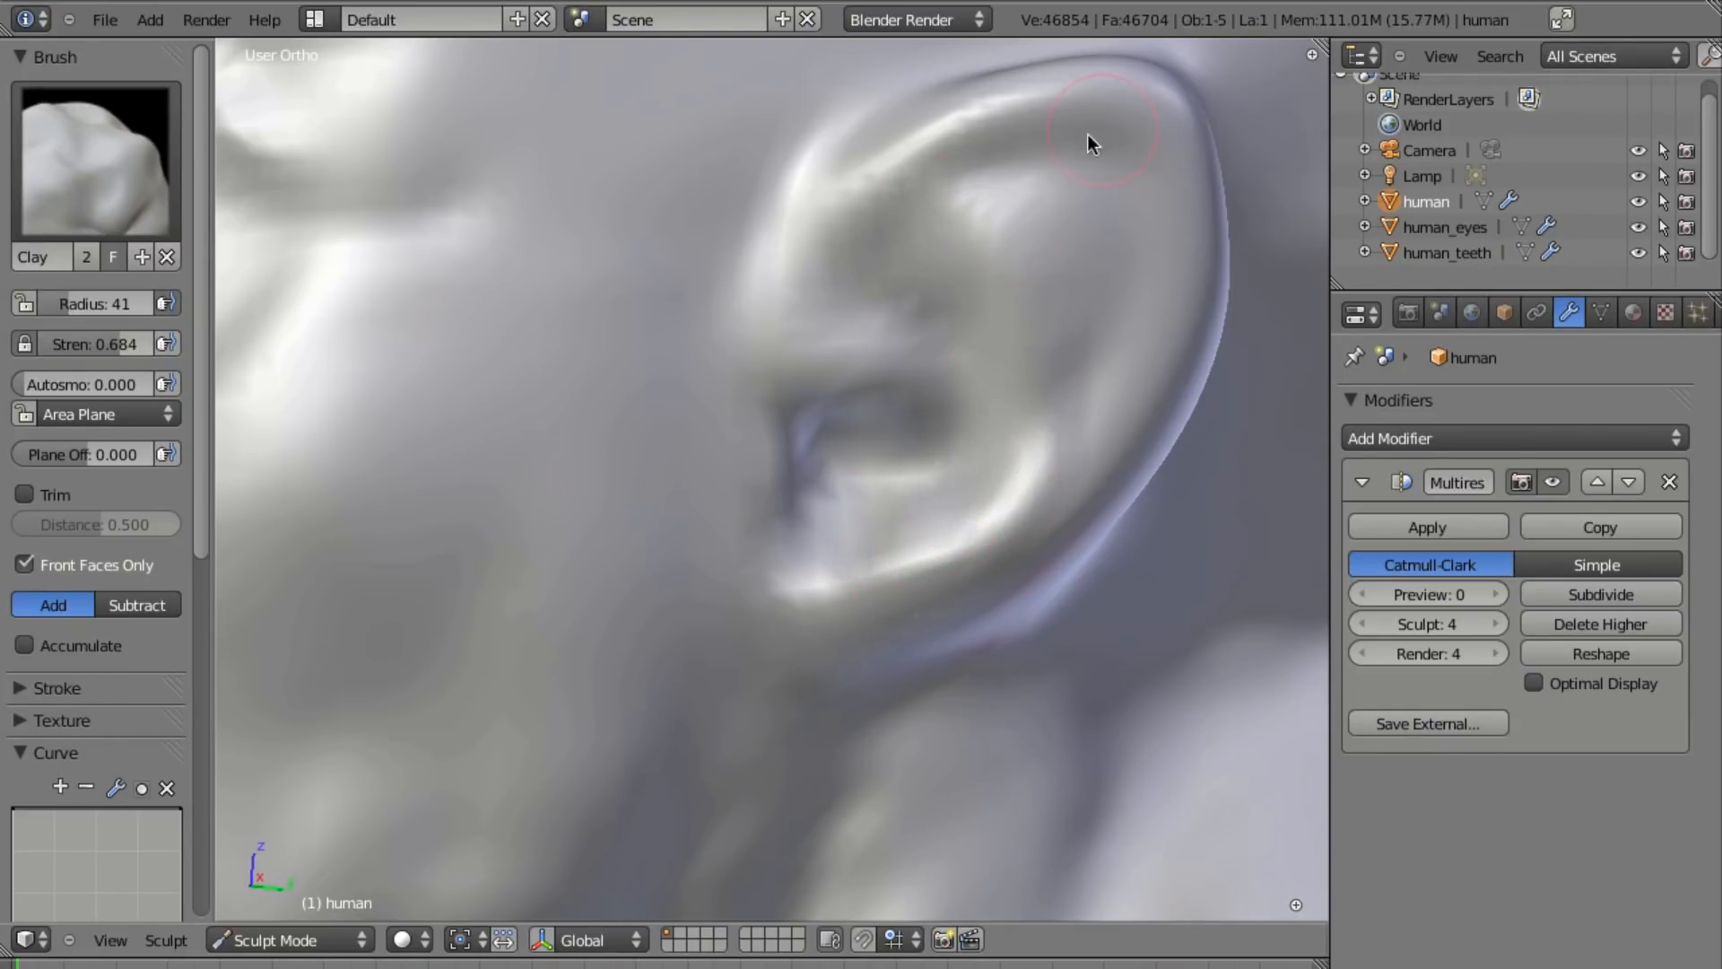
left_click_drag(1095, 135, 924, 161)
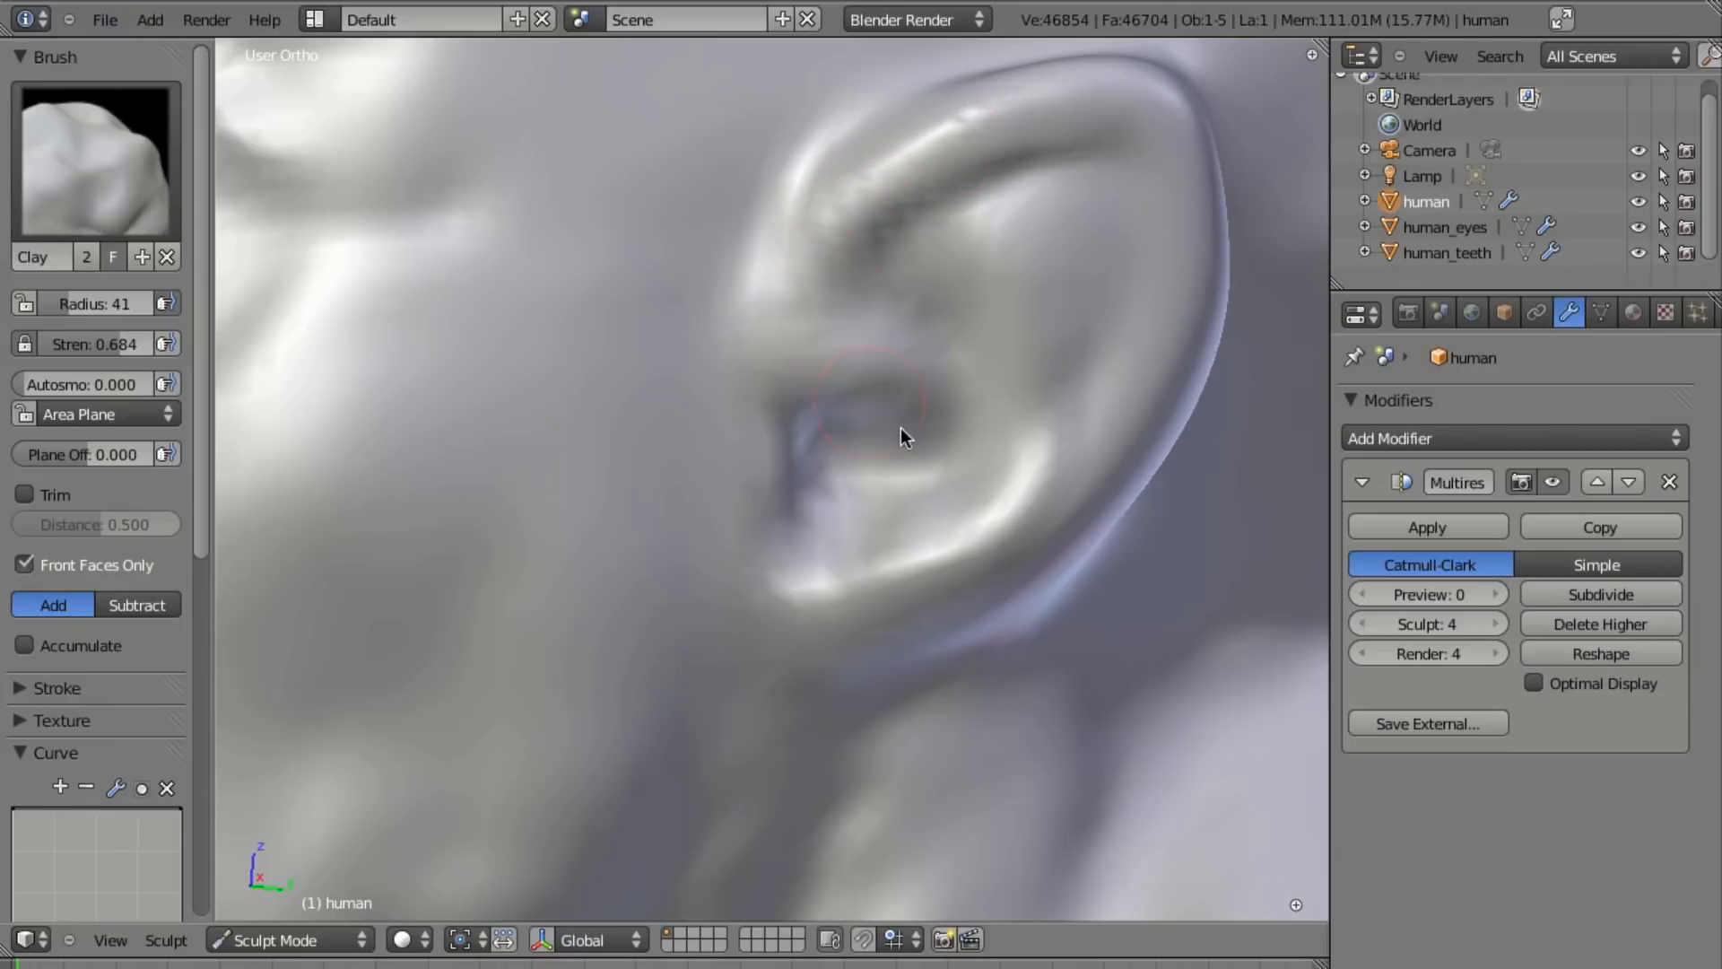
mouse_move(874, 354)
left_mouse_down()
mouse_move(887, 175)
mouse_move(782, 280)
mouse_move(814, 400)
left_mouse_up()
left_click_drag(879, 484, 897, 346)
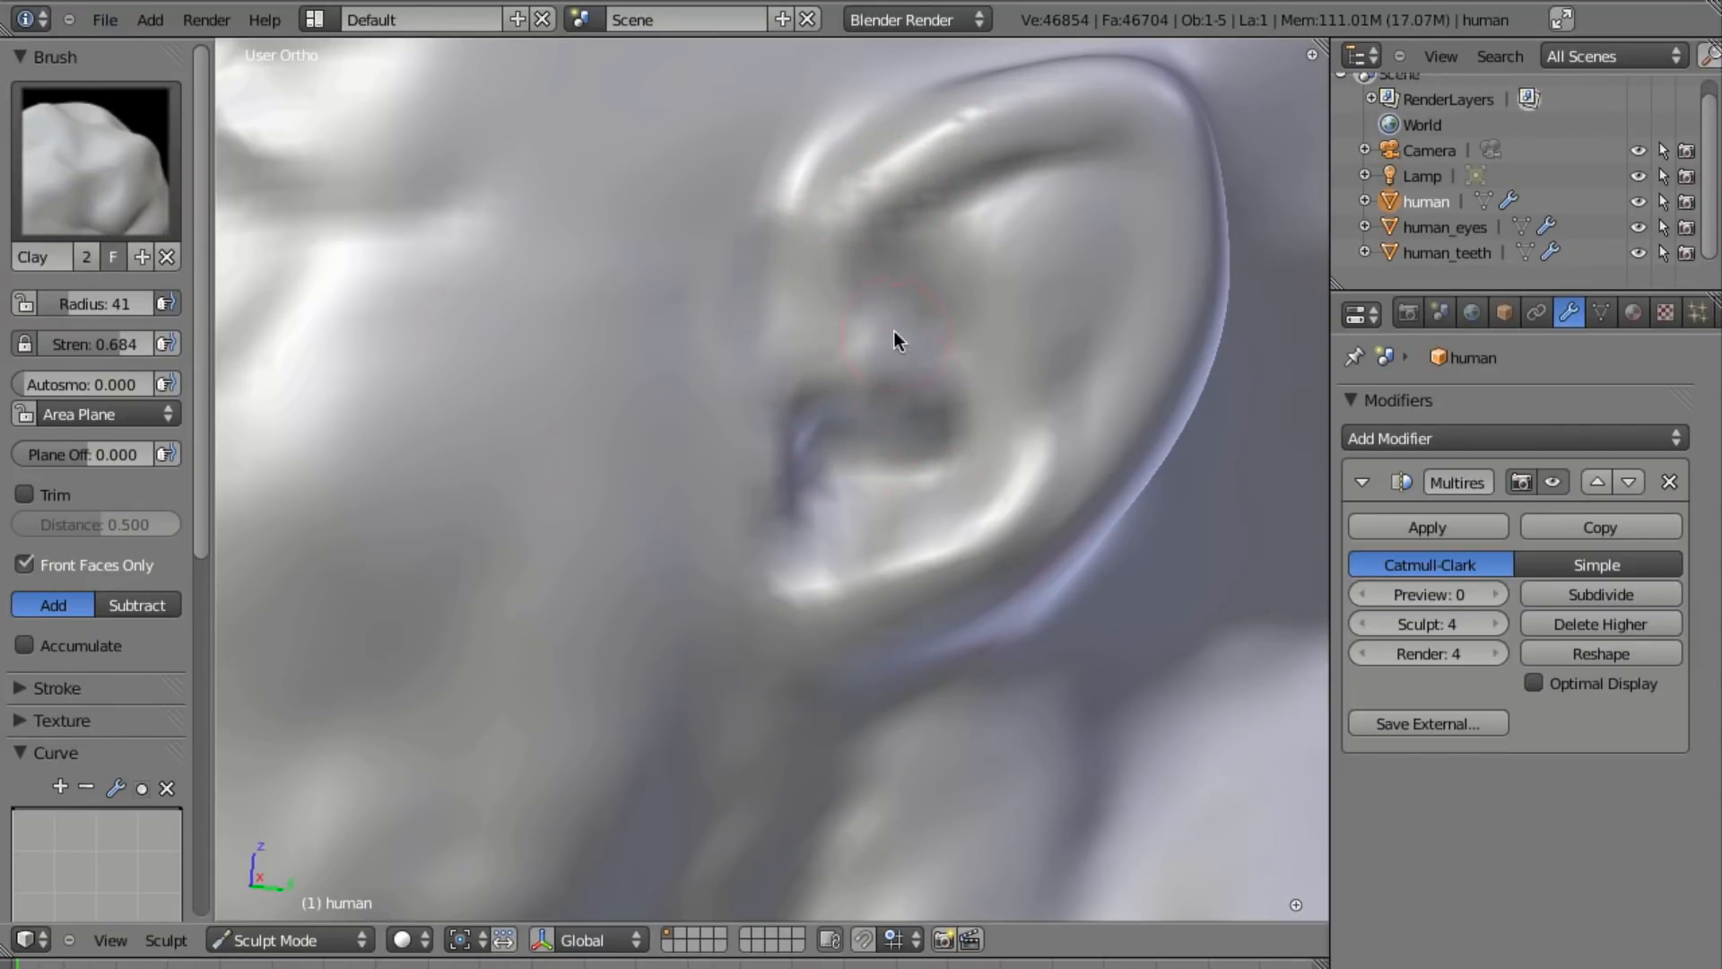
left_click_drag(978, 276, 981, 229)
left_click_drag(1008, 502, 1020, 353)
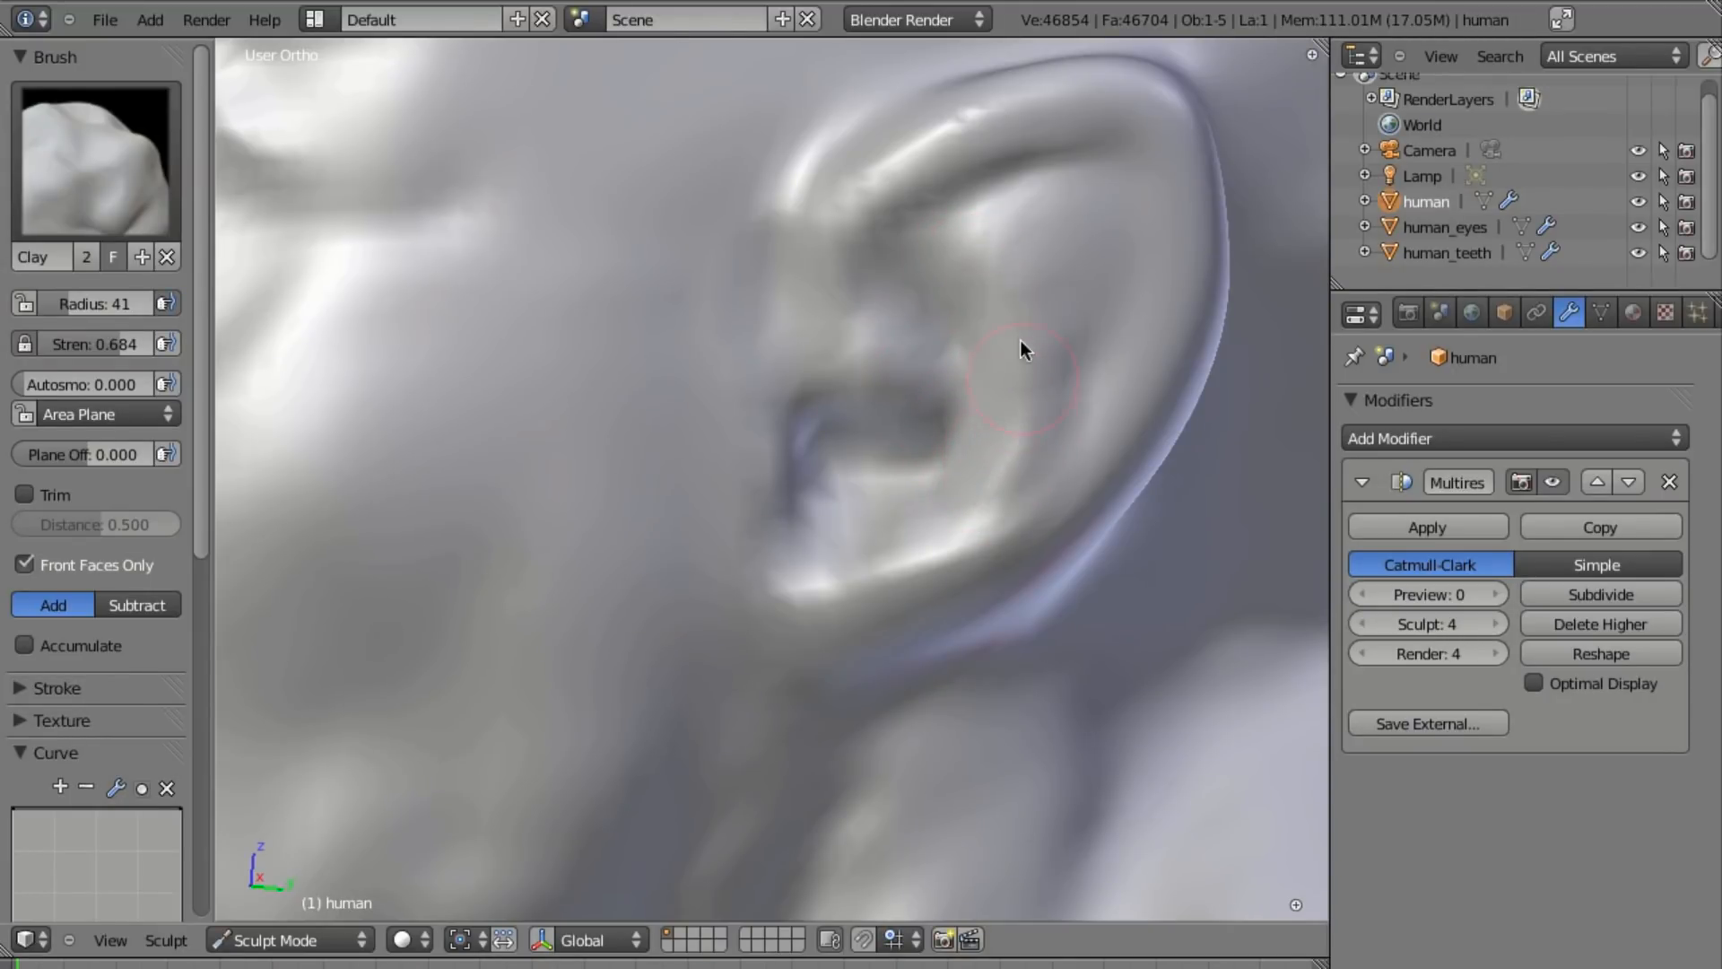
Build the antihelix ridge and define the outer rim of the ear down to the lobe with the Clay brush.
mouse_move(997, 520)
left_mouse_down()
mouse_move(1026, 325)
mouse_move(973, 224)
left_mouse_up()
left_click_drag(1039, 467, 1034, 160)
mouse_move(1051, 390)
left_mouse_down()
mouse_move(1051, 153)
mouse_move(1073, 127)
mouse_move(1116, 134)
left_mouse_up()
mouse_move(1177, 246)
left_mouse_down()
mouse_move(1045, 90)
mouse_move(1191, 199)
mouse_move(1096, 128)
mouse_move(1052, 131)
mouse_move(1166, 239)
left_mouse_up()
mouse_move(1153, 398)
left_mouse_down()
mouse_move(1030, 554)
mouse_move(1068, 446)
mouse_move(923, 584)
mouse_move(1060, 449)
mouse_move(868, 599)
mouse_move(906, 550)
mouse_move(1078, 477)
mouse_move(886, 638)
mouse_move(1057, 510)
mouse_move(811, 649)
left_mouse_up()
Shape the earlobe and the lower back edge of the ear with the Clay brush at radius 60.
mouse_move(810, 649)
middle_mouse_down()
mouse_move(901, 565)
mouse_move(772, 449)
middle_mouse_up()
key("f")
left_click(810, 457)
mouse_move(645, 407)
left_mouse_down()
mouse_move(674, 343)
mouse_move(628, 421)
mouse_move(694, 303)
left_mouse_up()
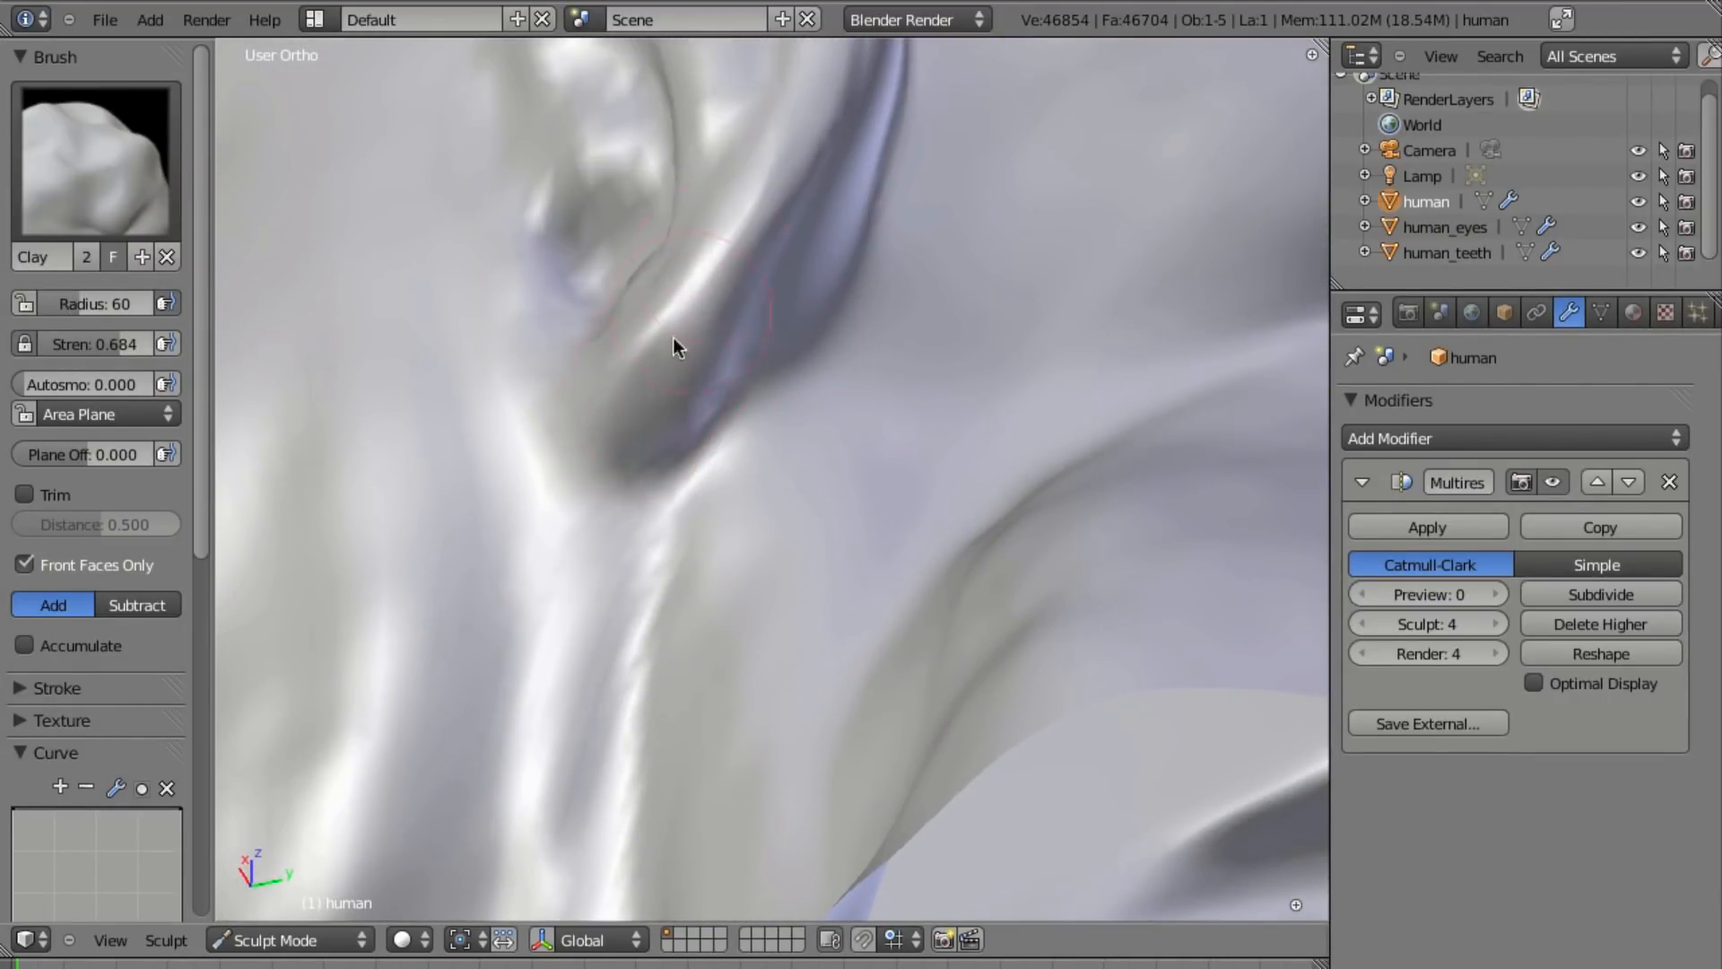
mouse_move(738, 319)
middle_mouse_down()
mouse_move(842, 538)
mouse_move(790, 456)
mouse_move(664, 430)
mouse_move(568, 299)
middle_mouse_up()
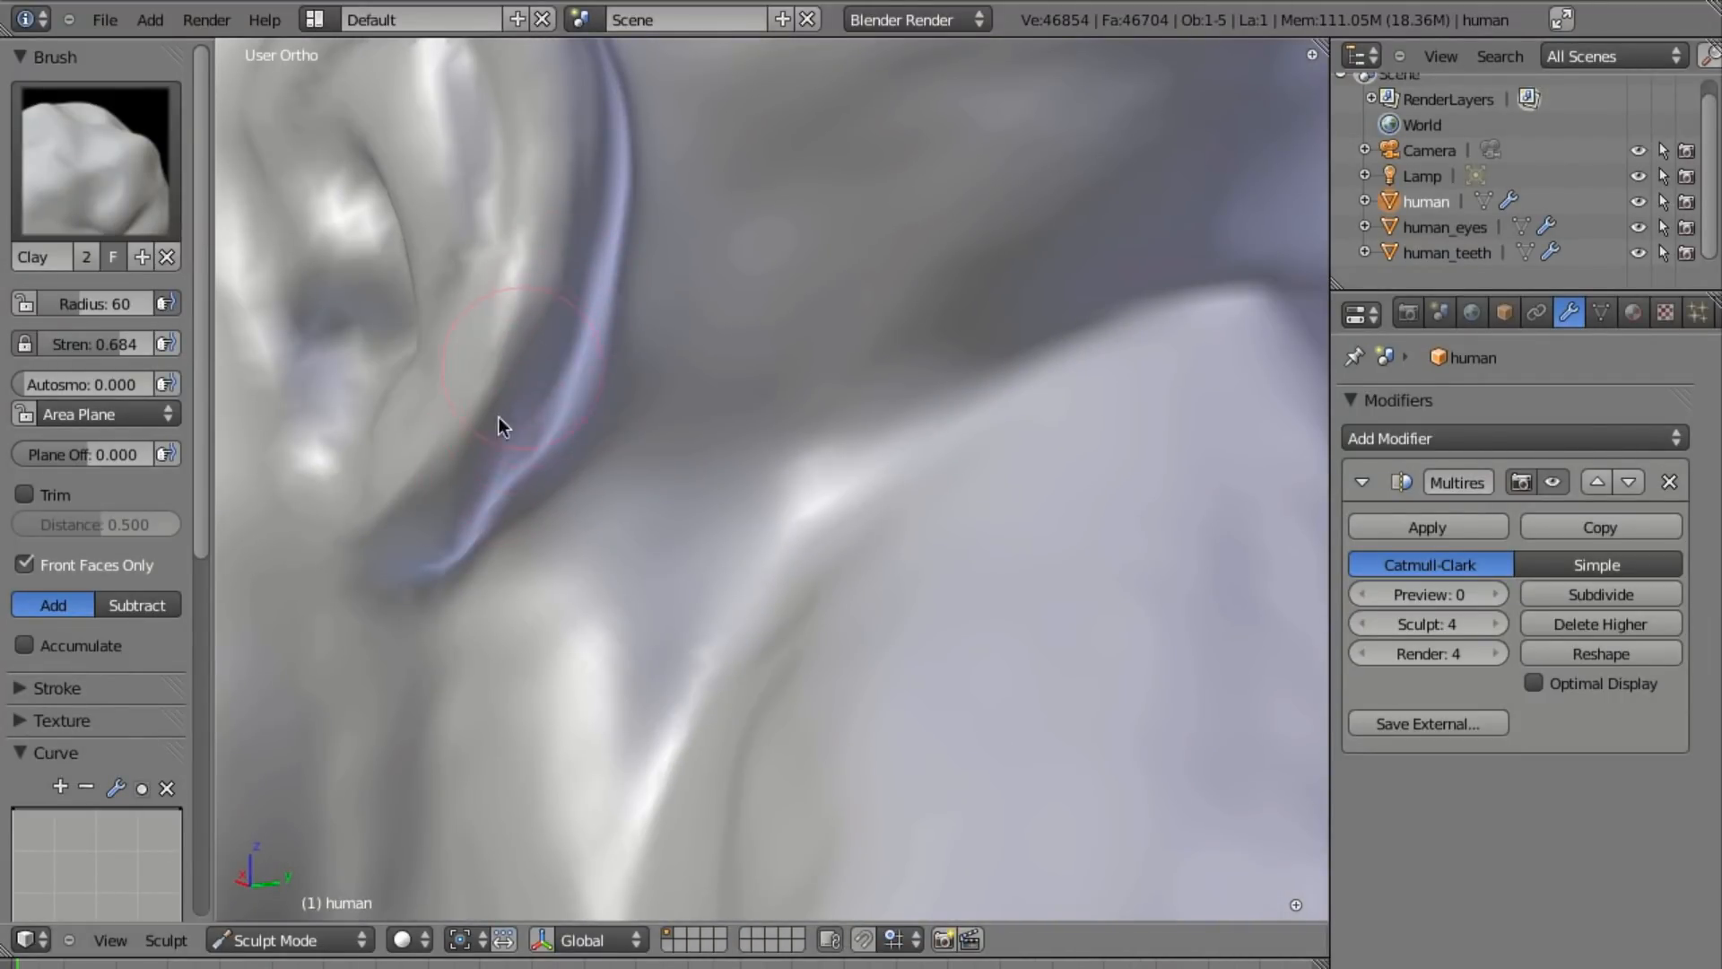
mouse_move(511, 484)
middle_mouse_down()
mouse_move(408, 514)
mouse_move(715, 442)
mouse_move(569, 411)
mouse_move(403, 269)
middle_mouse_up()
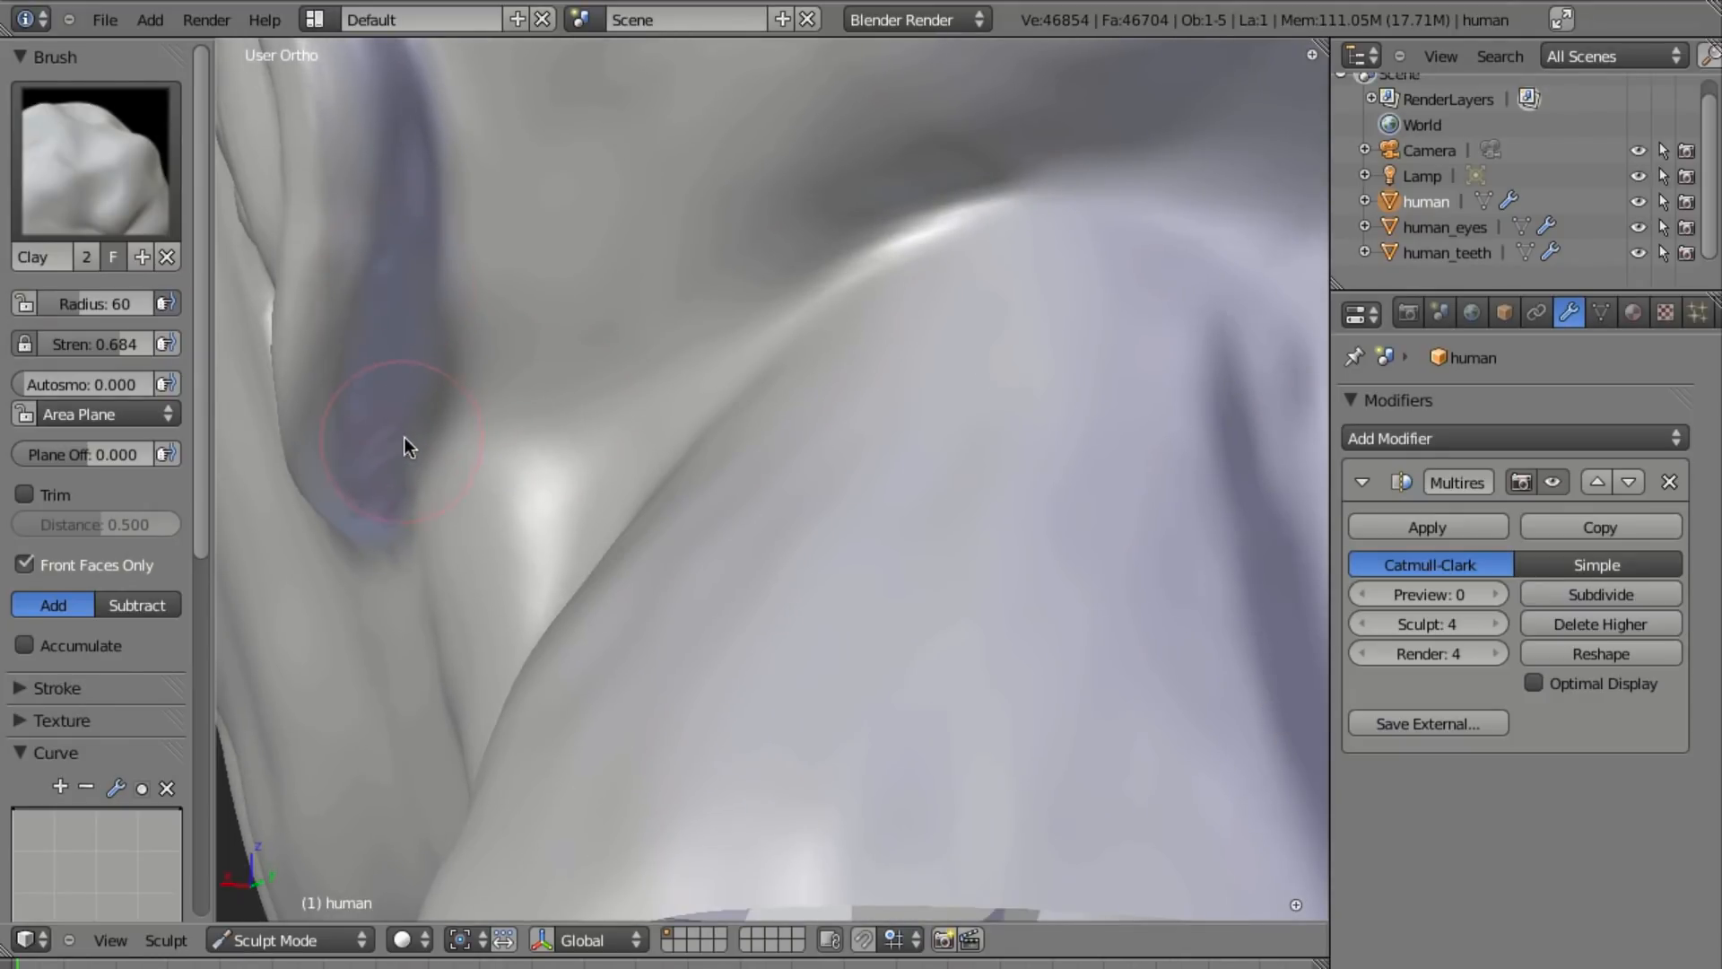
Build up the back of the upper ear where it joins the skull with the Clay brush.
scroll(389, 446, "down", 4)
mouse_move(389, 447)
middle_mouse_down()
mouse_move(784, 400)
mouse_move(832, 453)
mouse_move(745, 476)
mouse_move(810, 525)
mouse_move(740, 532)
middle_mouse_up()
mouse_move(631, 370)
left_mouse_down()
mouse_move(684, 432)
mouse_move(678, 407)
mouse_move(643, 413)
left_mouse_up()
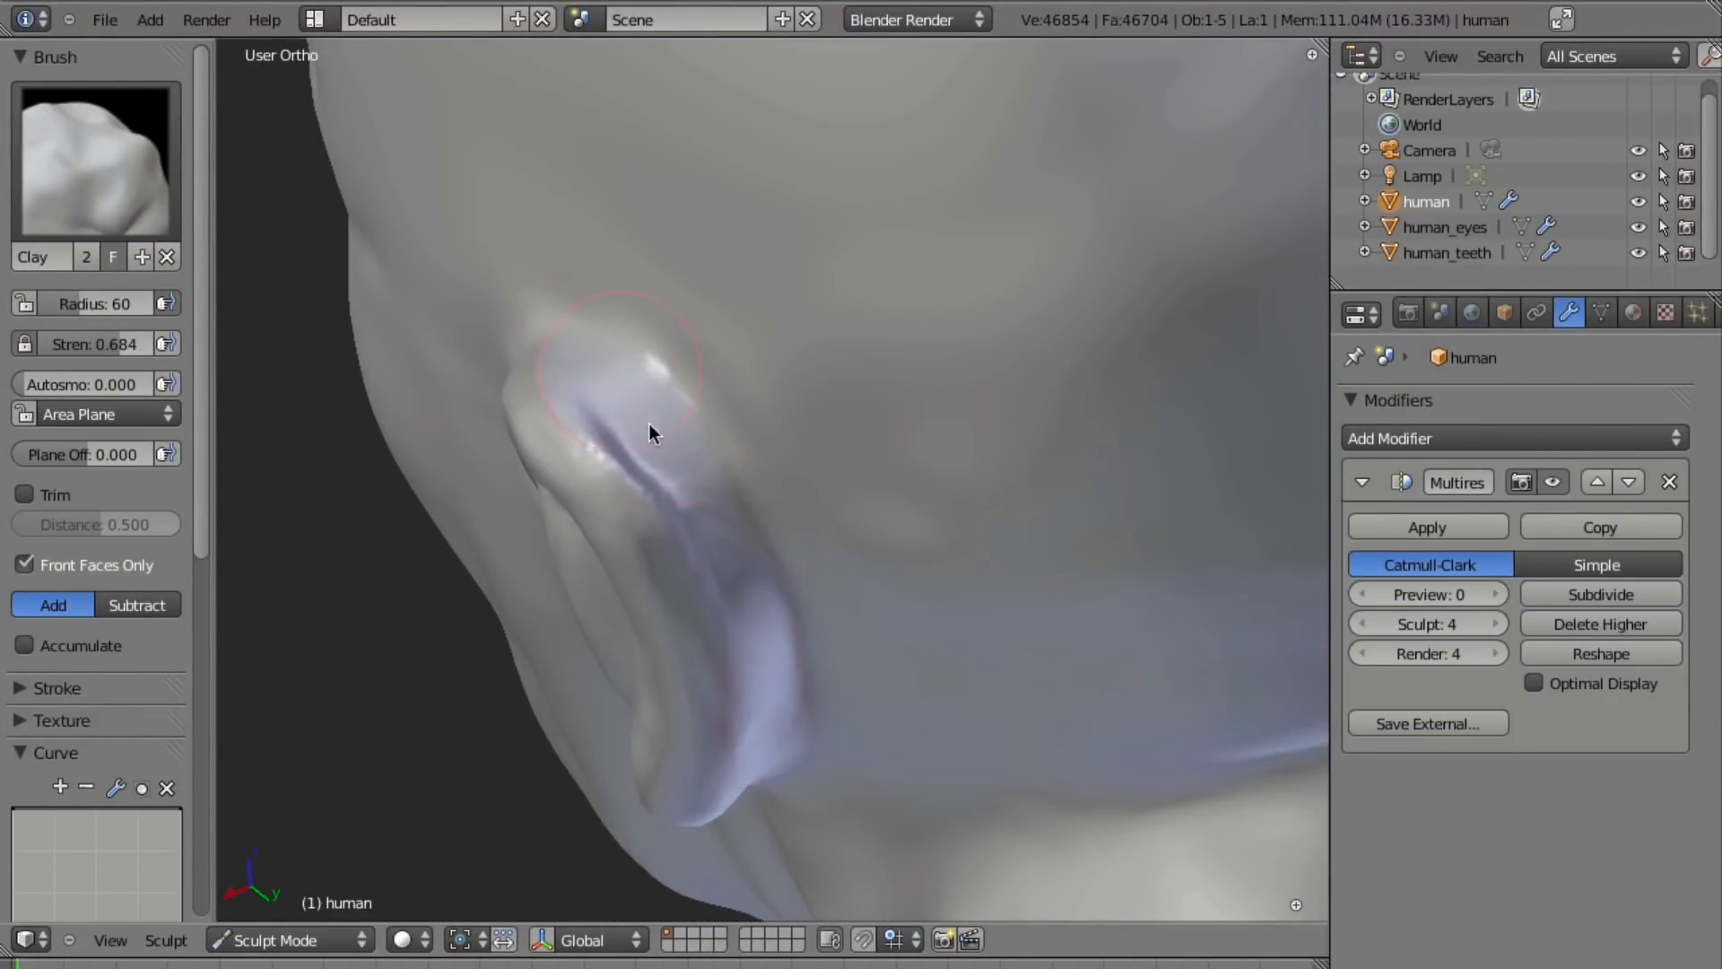
middle_click_drag(643, 413, 832, 556)
mouse_move(874, 577)
left_mouse_down()
mouse_move(942, 638)
mouse_move(883, 621)
left_mouse_up()
mouse_move(947, 714)
middle_mouse_down()
mouse_move(943, 687)
mouse_move(849, 602)
middle_mouse_up()
Refine the upper rim and the crease behind the ear with the Clay brush at radius 32.
key("f")
left_click(812, 599)
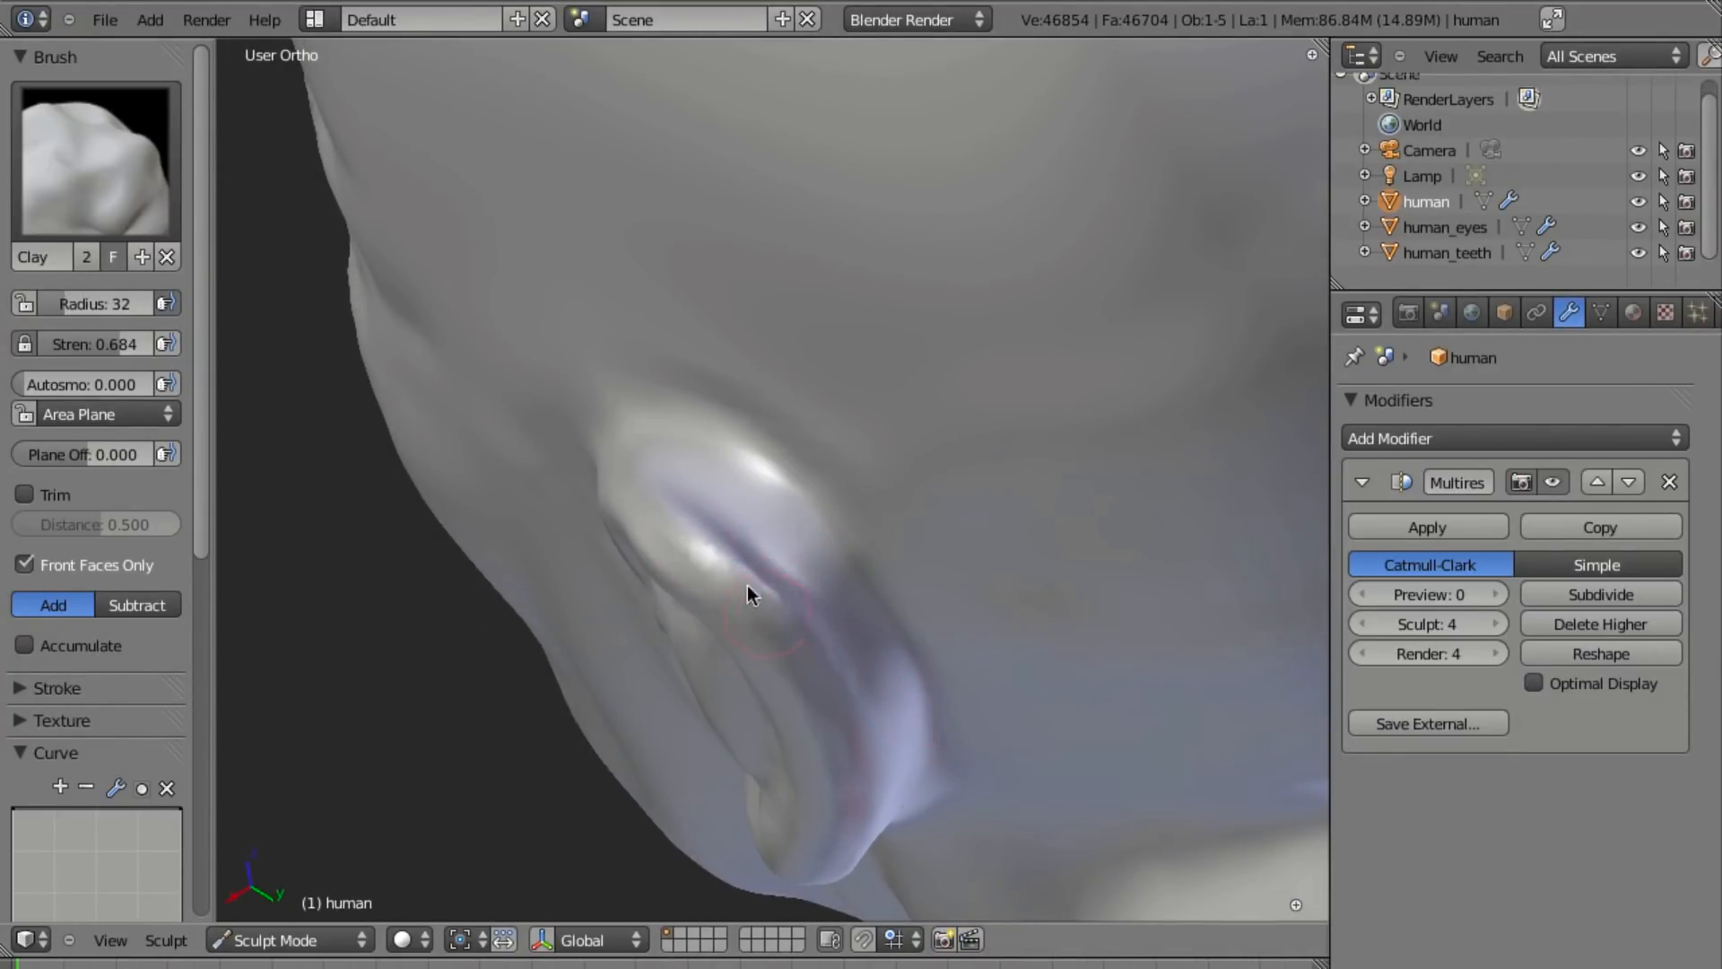
middle_click_drag(812, 669, 588, 409)
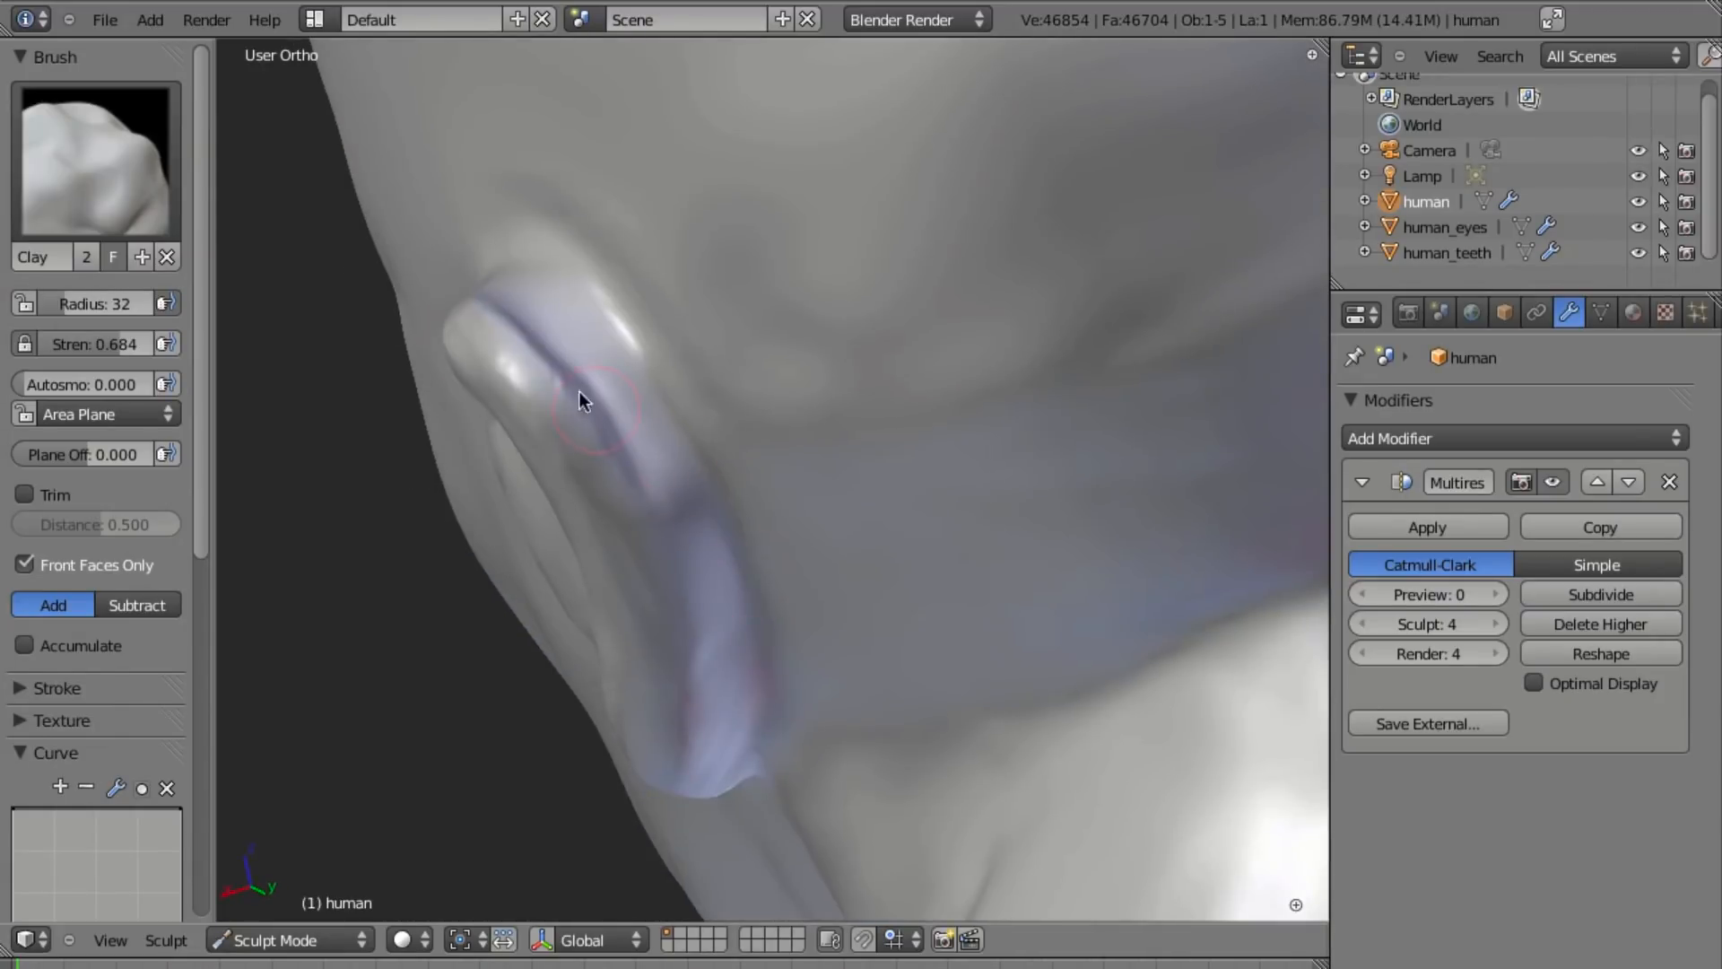
mouse_move(588, 477)
left_mouse_down()
mouse_move(637, 526)
mouse_move(531, 322)
mouse_move(508, 315)
mouse_move(550, 519)
left_mouse_up()
middle_click_drag(551, 524, 884, 288)
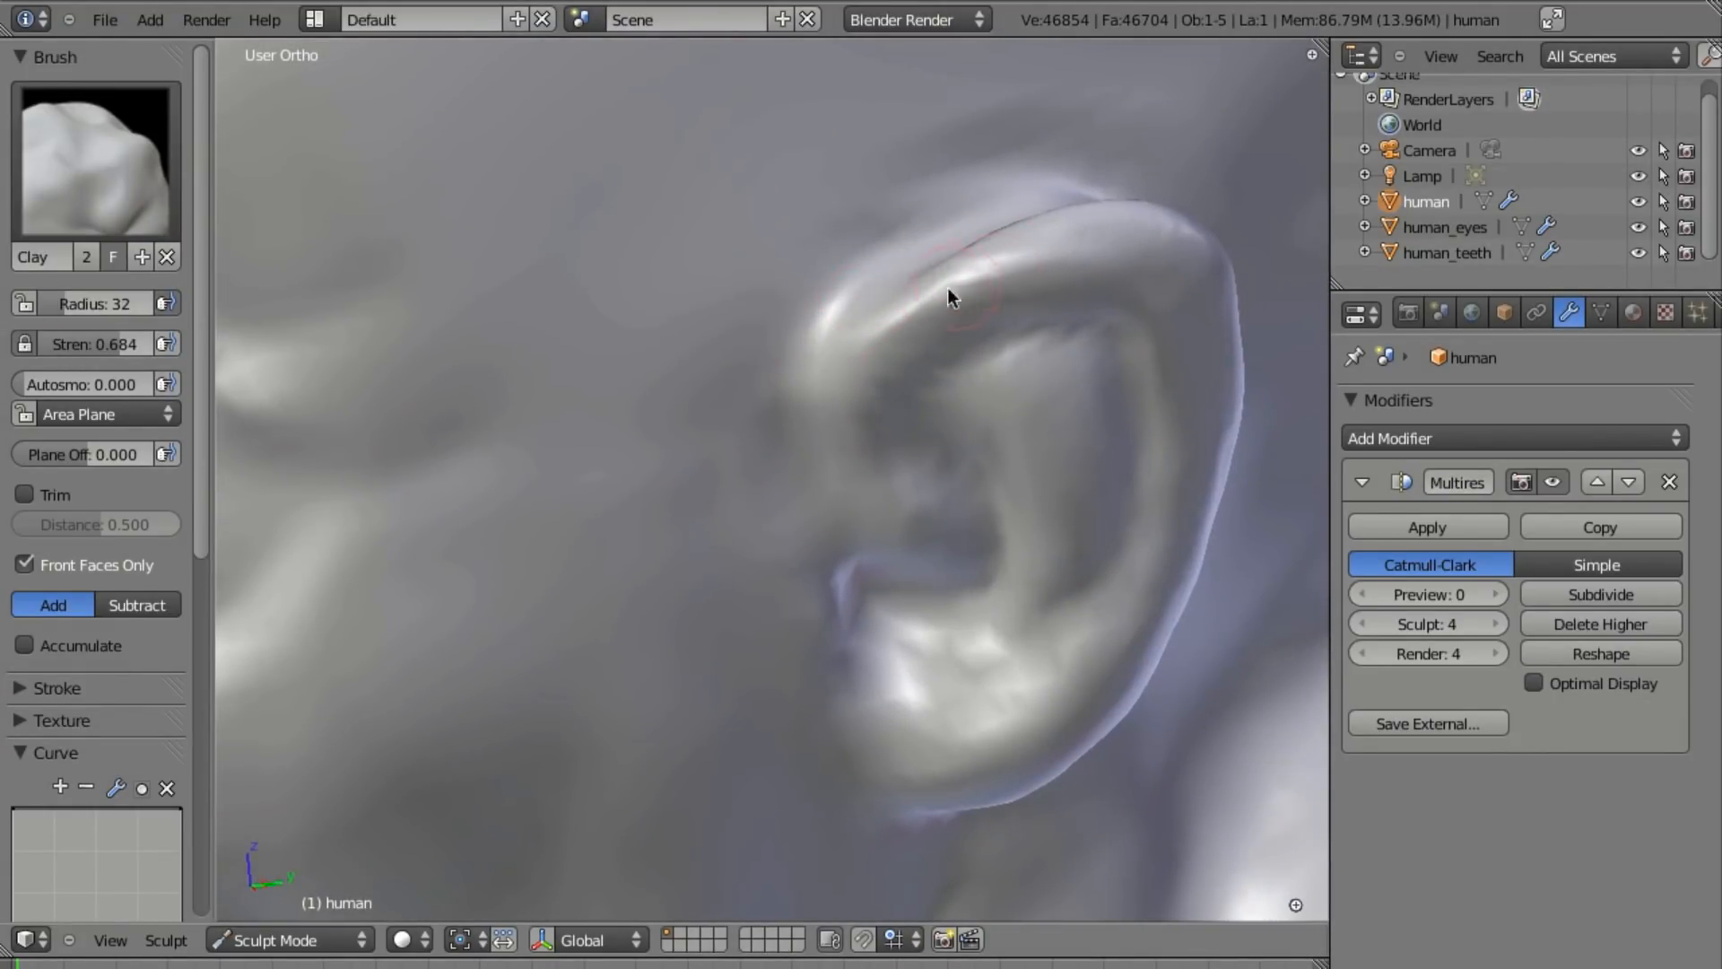
Sculpt the tragus, the front edge of the ear and the lobe attachment with the Clay brush at radius 42.
middle_click_drag(900, 393, 843, 206, "shift")
left_click_drag(842, 267, 881, 308)
key("f")
left_click(900, 315)
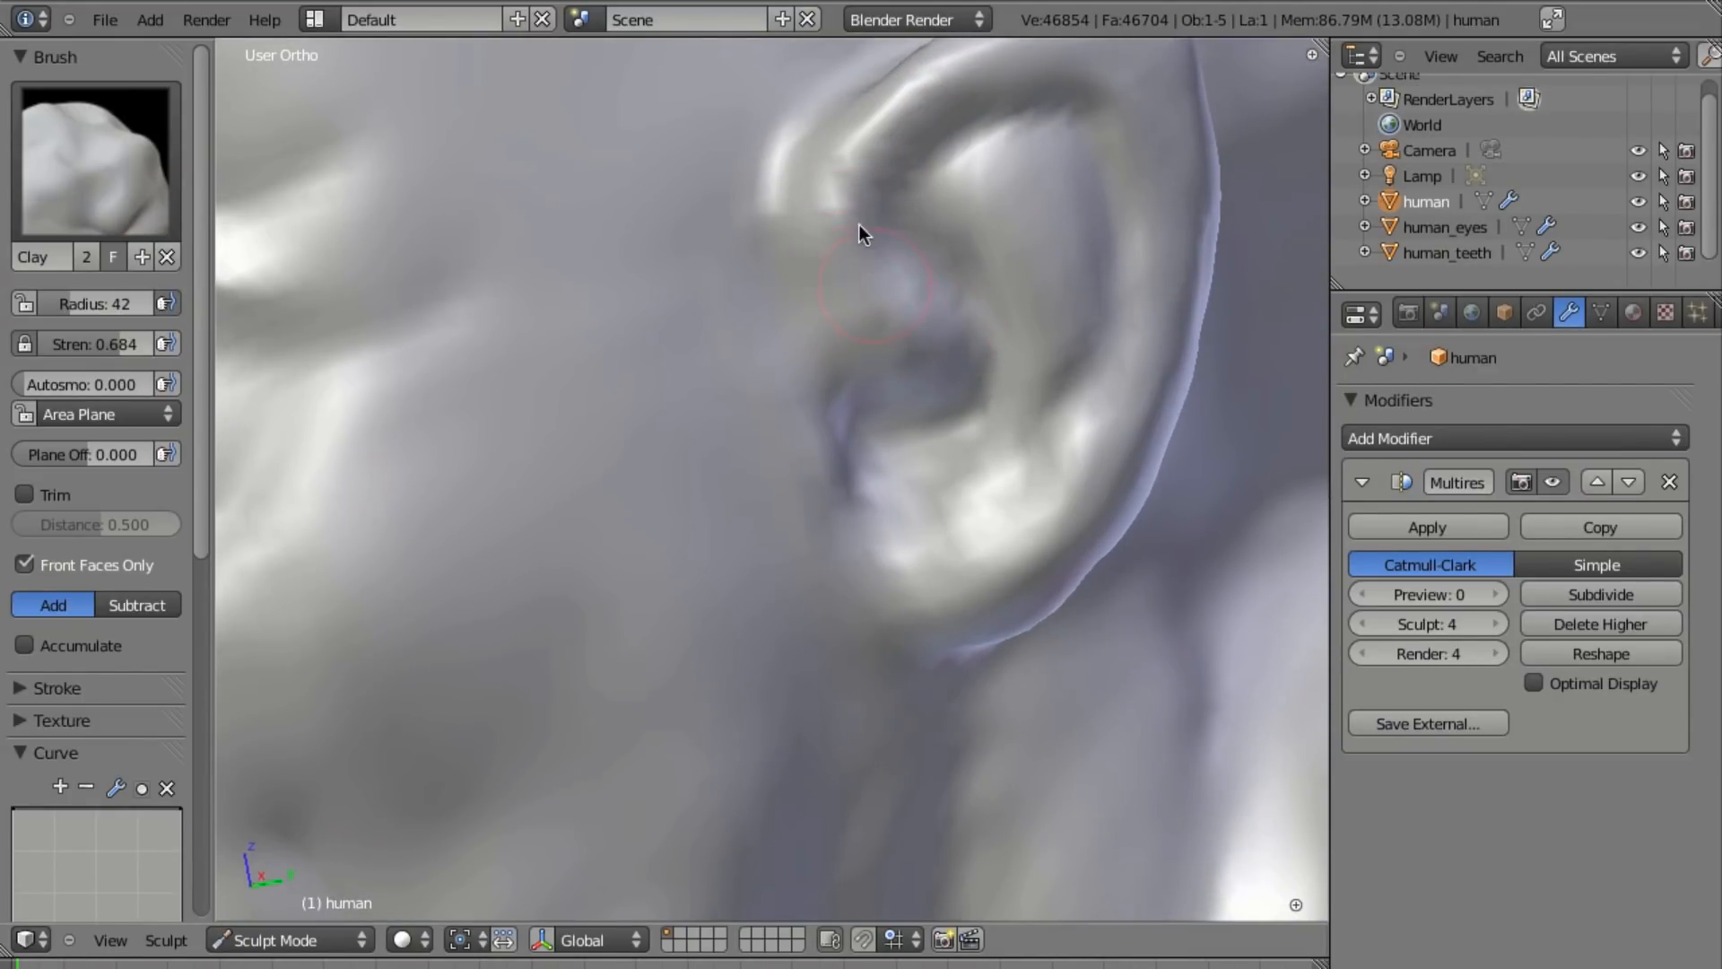
left_click_drag(865, 250, 922, 356)
left_click_drag(826, 416, 799, 406)
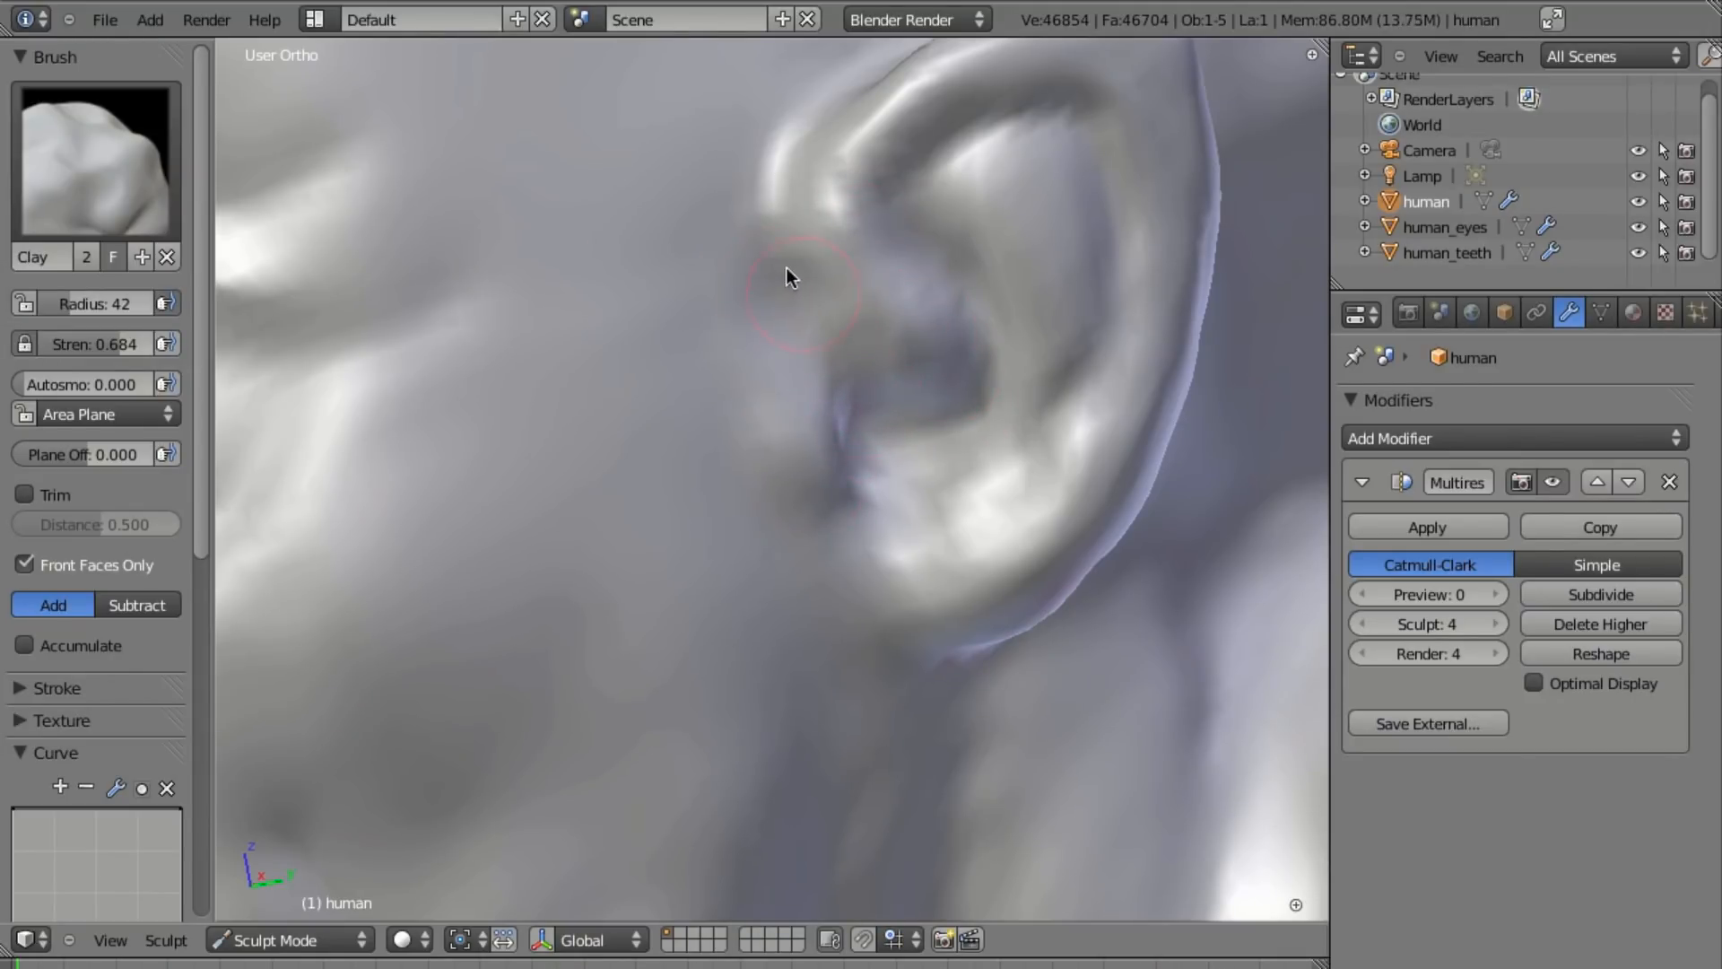
mouse_move(922, 574)
left_mouse_down()
mouse_move(918, 611)
mouse_move(841, 603)
left_mouse_up()
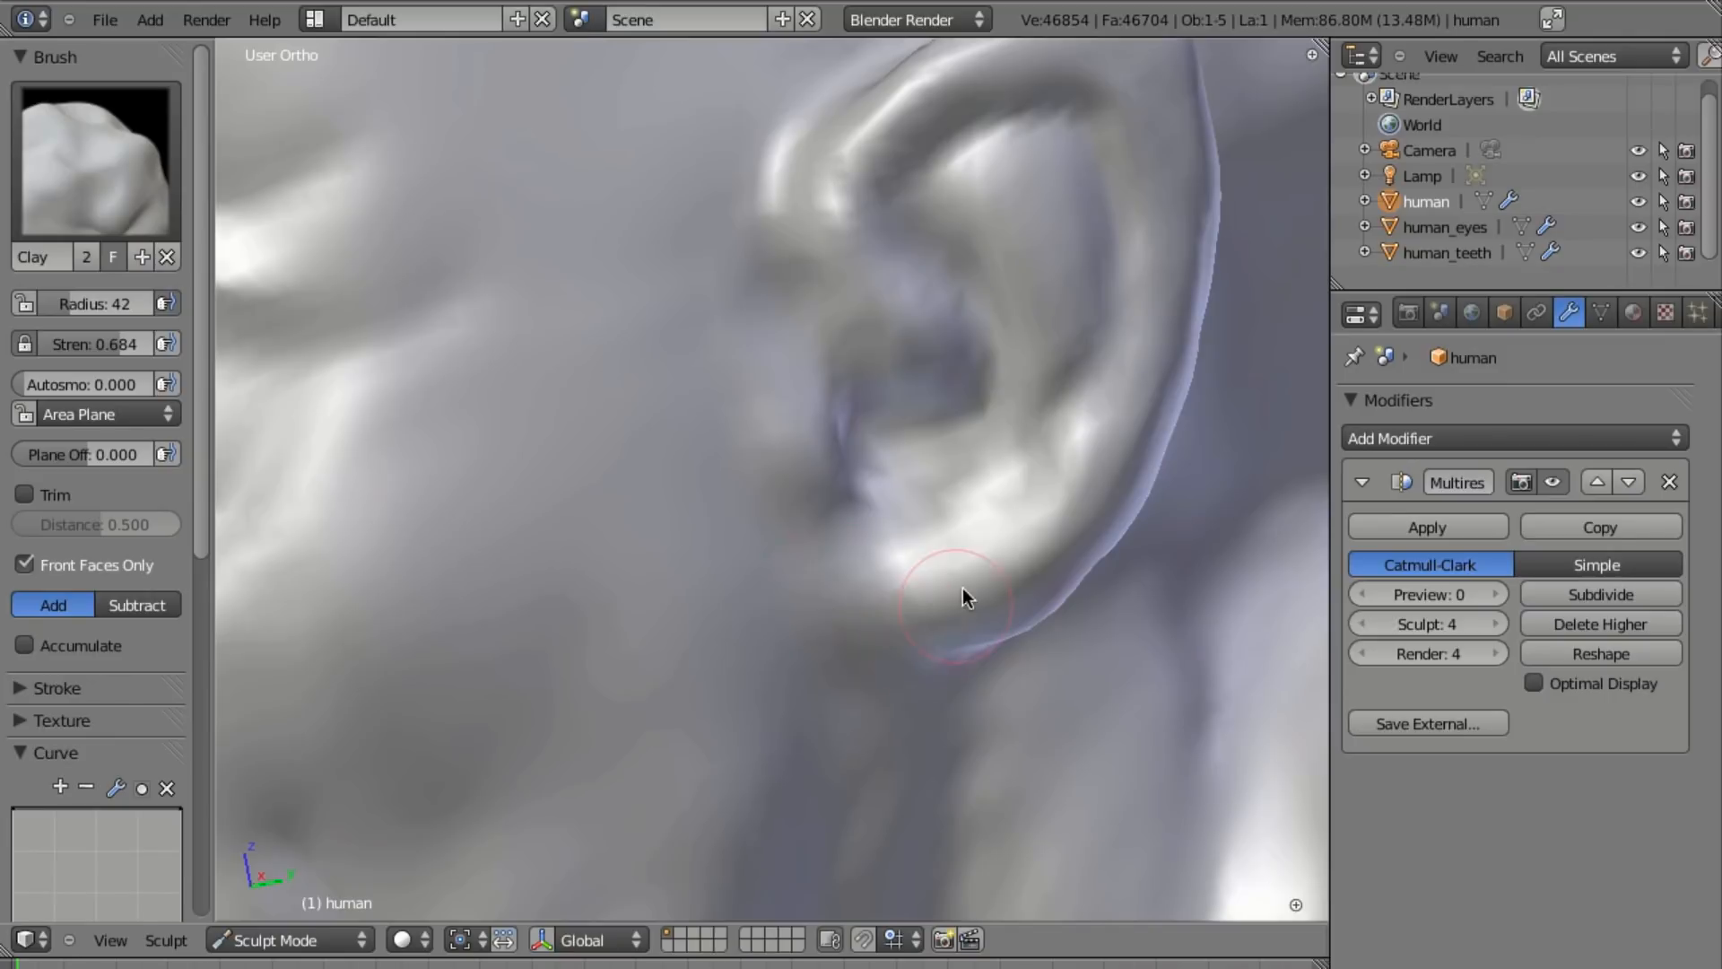
Build up the back of the skull above the neck with the Clay brush at radius 79 and strength 0.449.
scroll(868, 498, "down", 5)
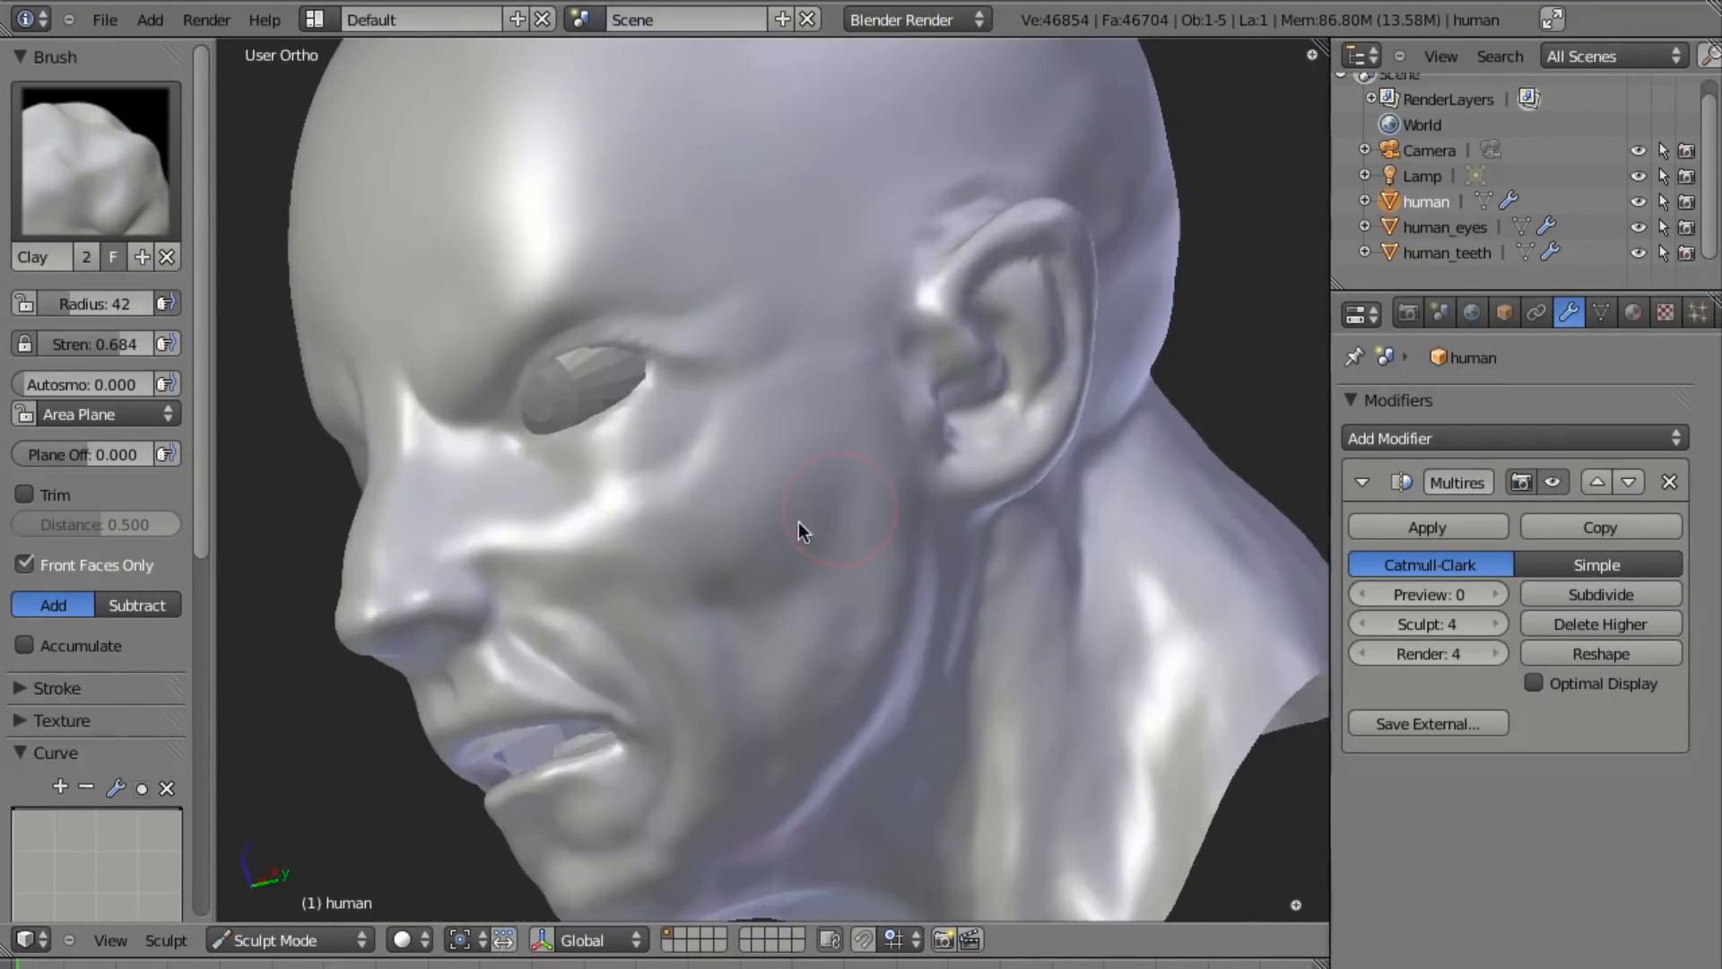
key("KP_3")
scroll(816, 531, "up", 2)
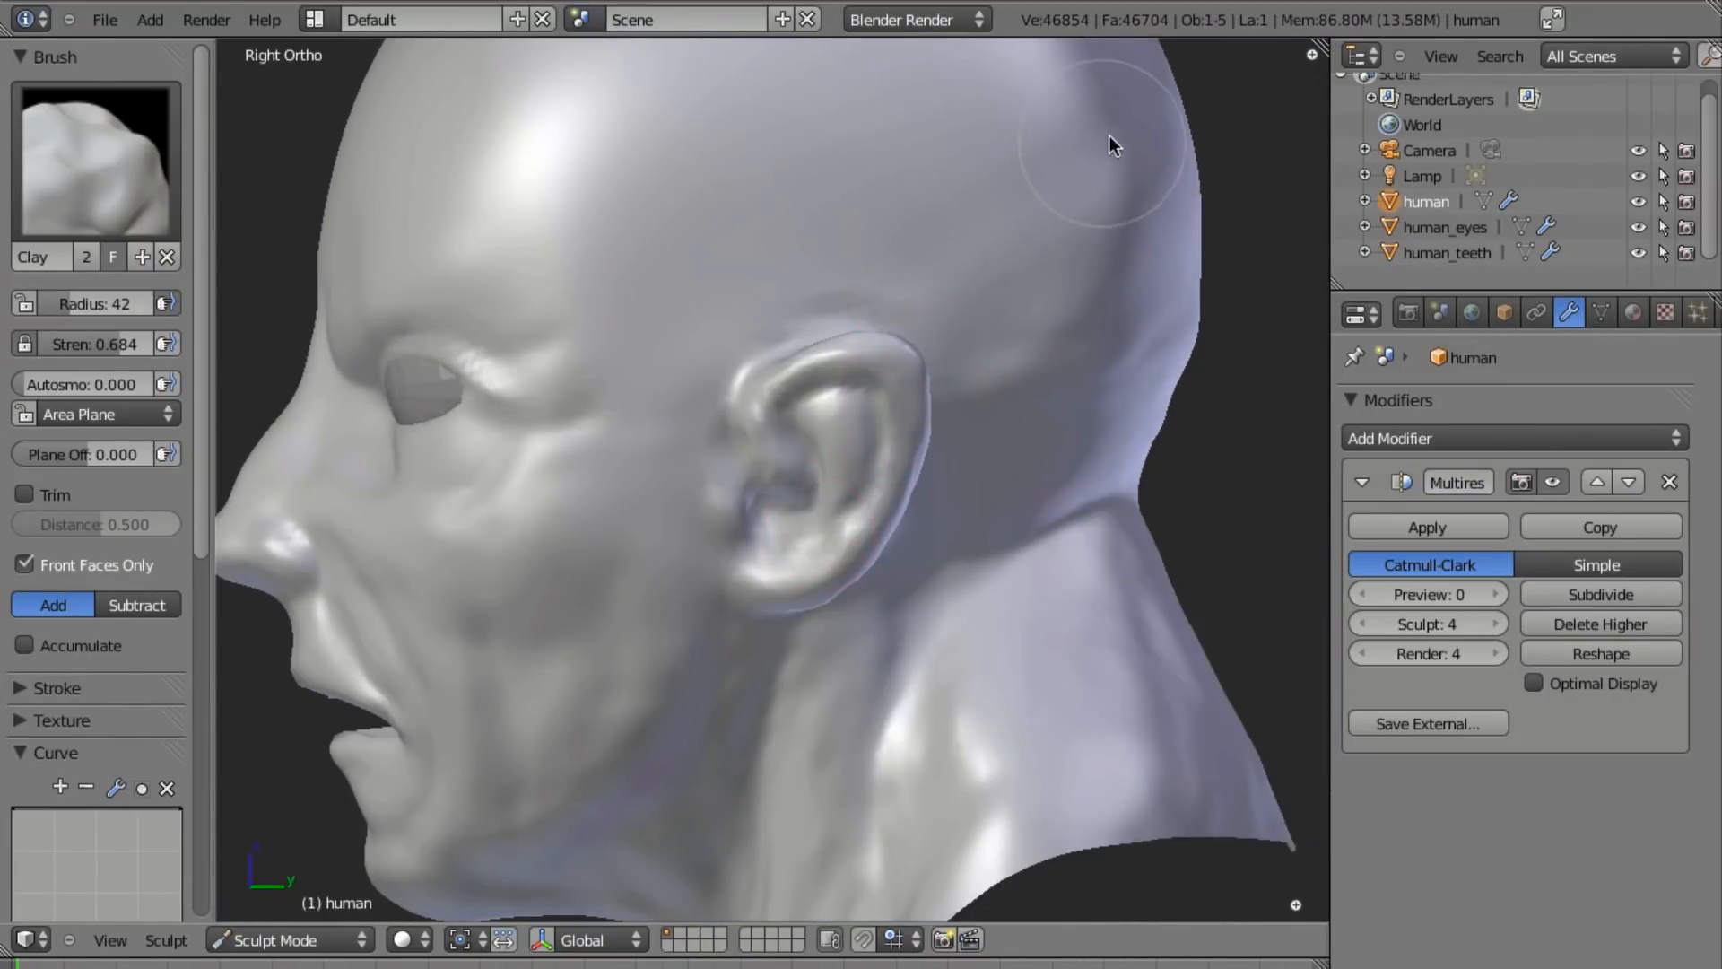
middle_click_drag(1025, 410, 743, 364)
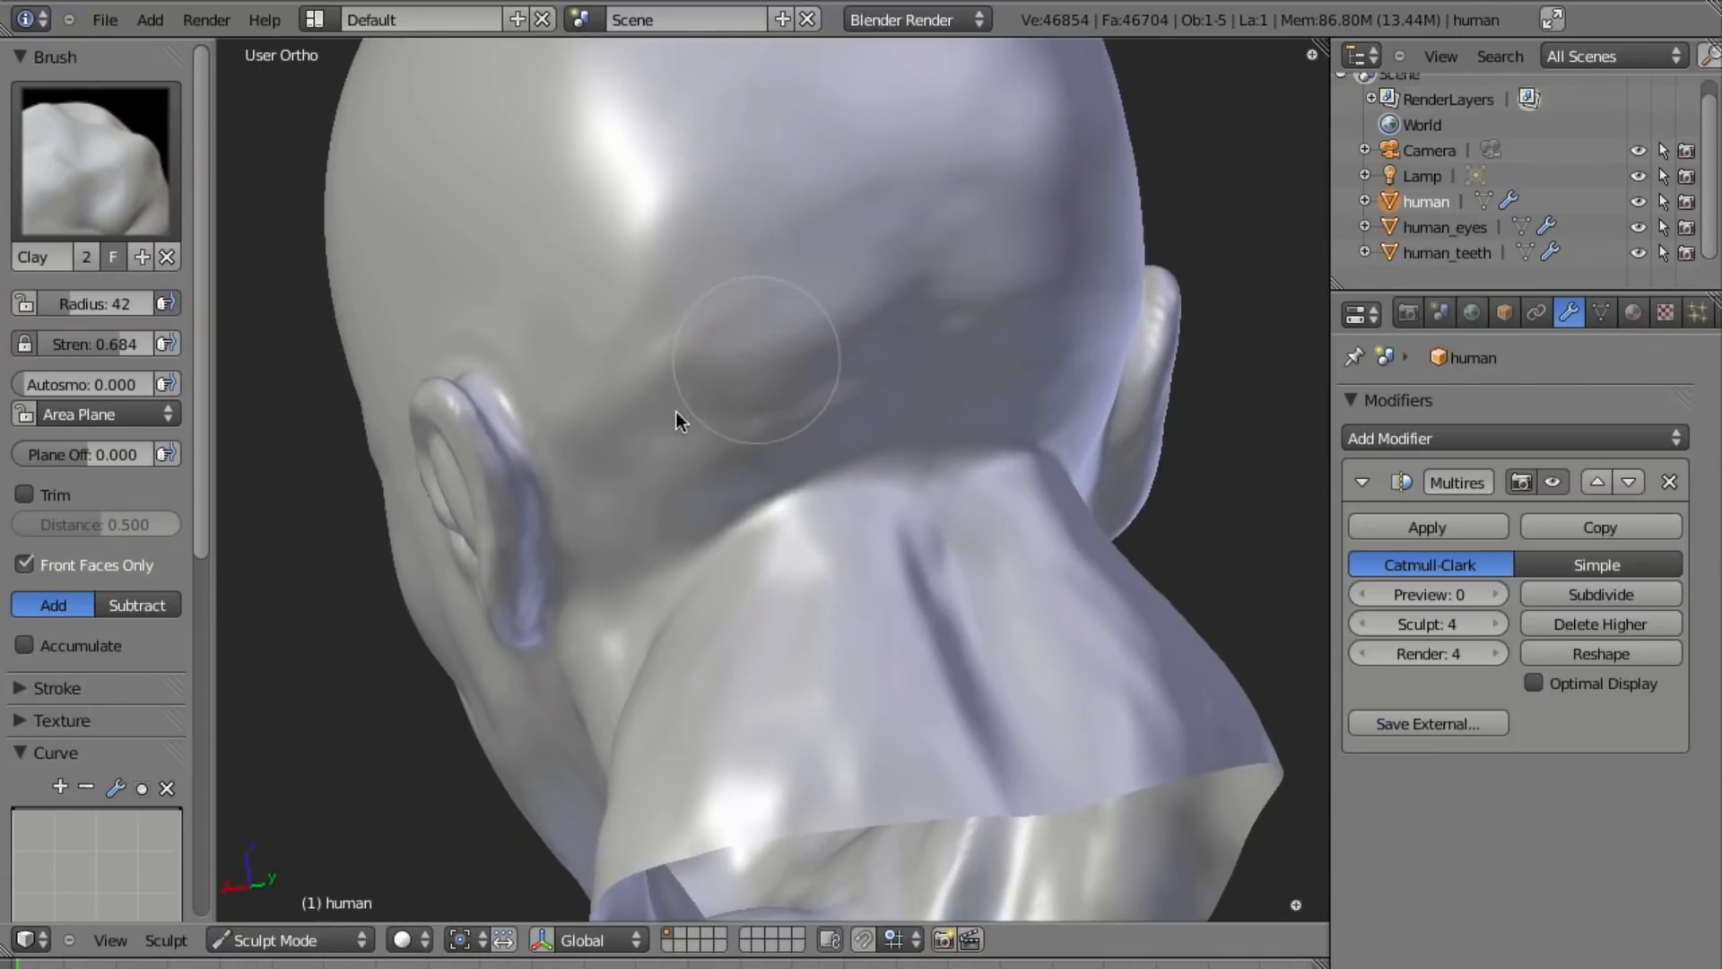
middle_click_drag(810, 446, 773, 384)
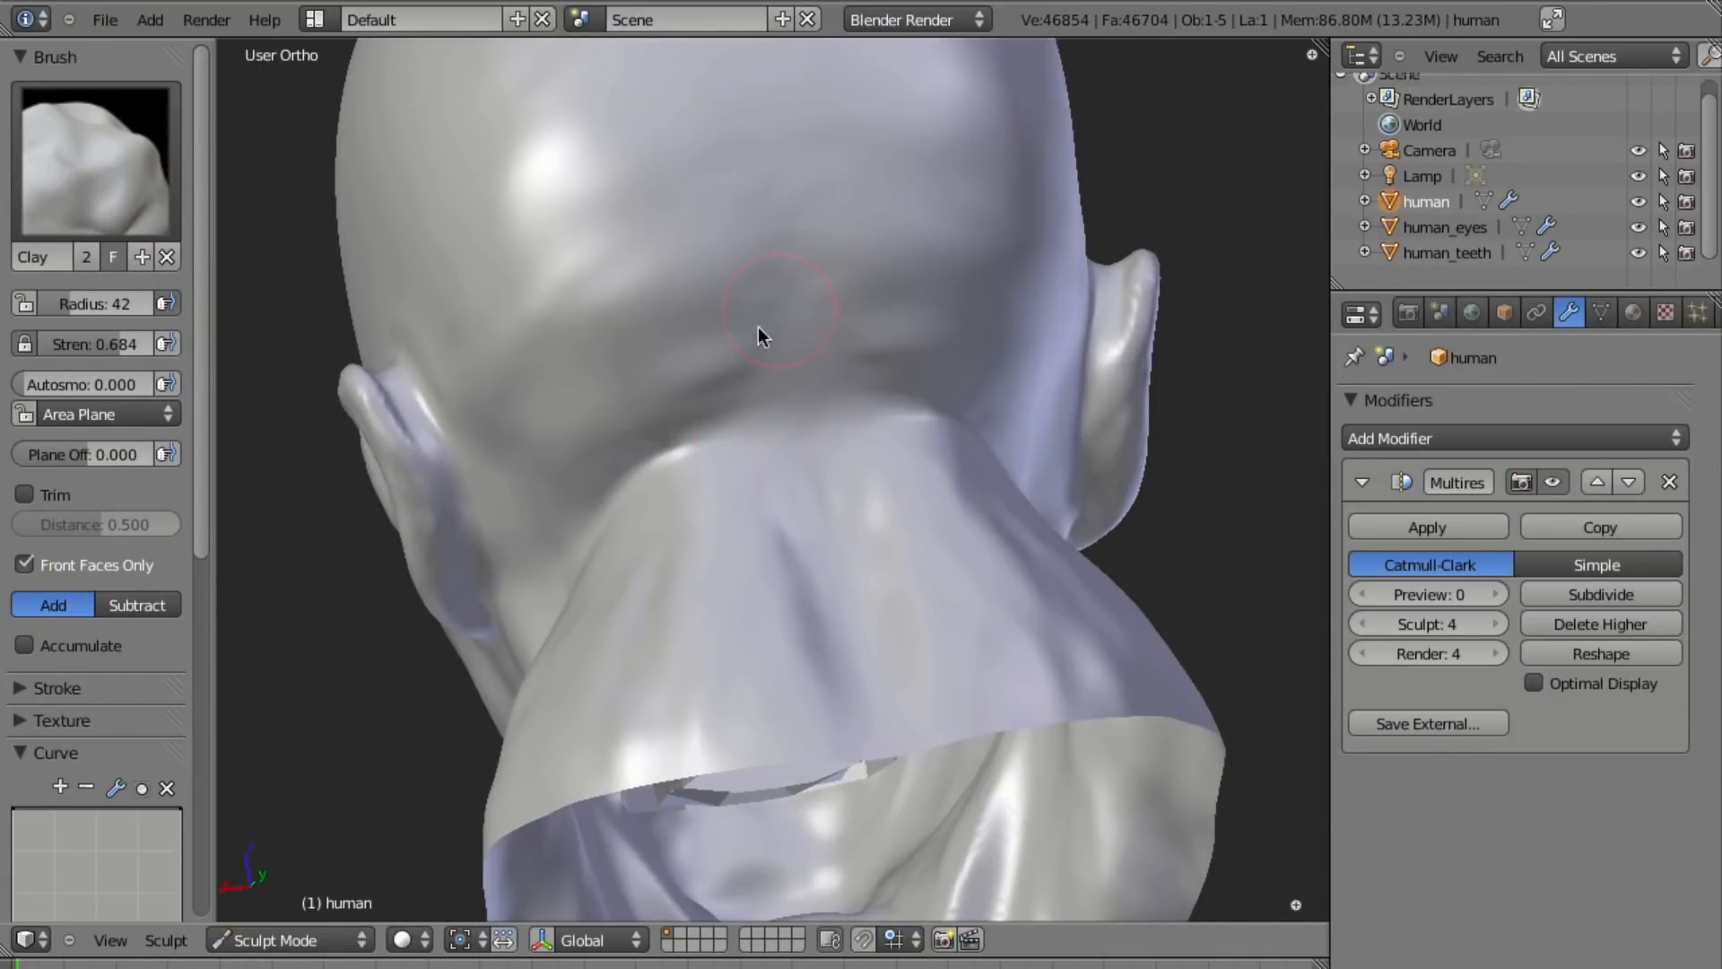
key("f")
left_click(793, 353)
mouse_move(692, 233)
left_mouse_down()
mouse_move(665, 321)
mouse_move(680, 316)
left_mouse_up()
key("ctrl+z")
key("f")
left_click(731, 315)
left_click_drag(637, 377, 537, 456)
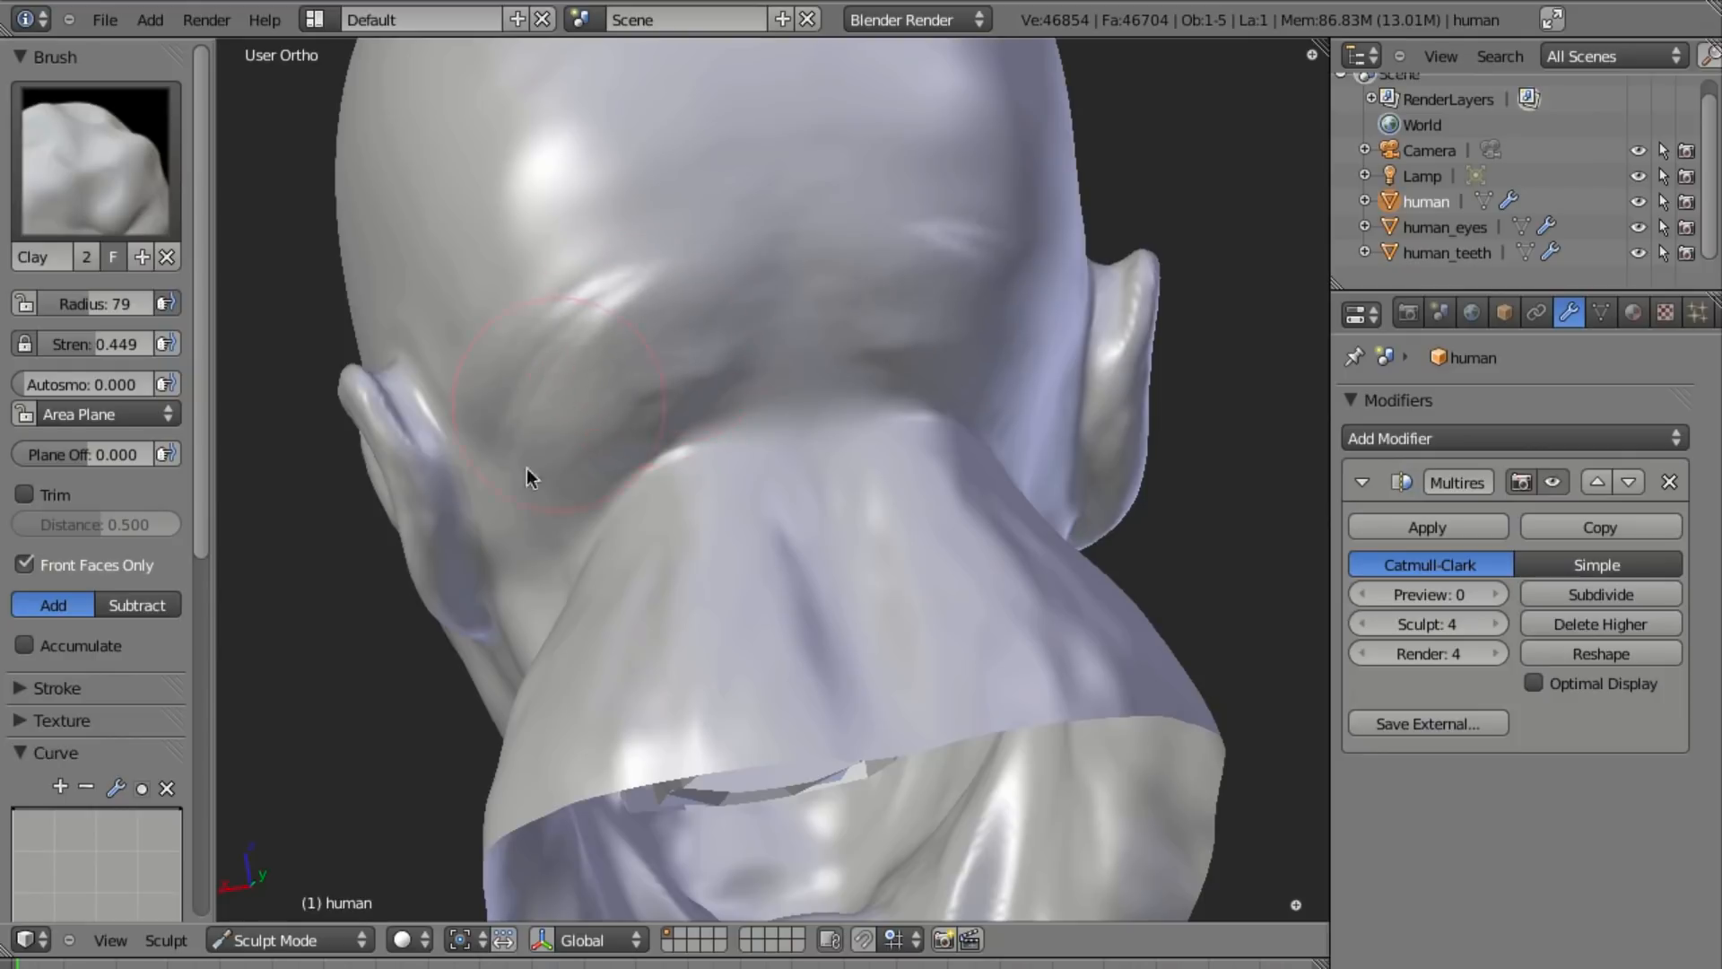
mouse_move(637, 289)
left_mouse_down()
mouse_move(499, 423)
mouse_move(650, 242)
mouse_move(532, 269)
mouse_move(686, 130)
mouse_move(450, 346)
mouse_move(652, 148)
mouse_move(481, 308)
mouse_move(647, 258)
mouse_move(645, 320)
mouse_move(584, 418)
mouse_move(737, 352)
mouse_move(711, 254)
mouse_move(741, 242)
mouse_move(757, 350)
mouse_move(738, 407)
left_mouse_up()
Sculpt the nape and the side of the neck below the skull with the Clay brush at radius 48.
mouse_move(738, 407)
middle_mouse_down()
mouse_move(753, 588)
mouse_move(750, 509)
mouse_move(895, 377)
mouse_move(910, 388)
middle_mouse_up()
mouse_move(895, 530)
middle_mouse_down()
mouse_move(762, 501)
mouse_move(811, 508)
mouse_move(767, 431)
middle_mouse_up()
key("f")
left_click(703, 416)
left_click_drag(777, 435, 786, 567)
middle_click_drag(1021, 219, 734, 386)
mouse_move(556, 459)
left_mouse_down()
mouse_move(688, 381)
mouse_move(590, 475)
mouse_move(604, 527)
mouse_move(730, 436)
mouse_move(549, 565)
mouse_move(671, 502)
mouse_move(703, 524)
mouse_move(547, 651)
mouse_move(730, 565)
mouse_move(530, 673)
left_mouse_up()
mouse_move(530, 673)
middle_mouse_down()
mouse_move(583, 600)
mouse_move(818, 405)
mouse_move(891, 362)
mouse_move(956, 371)
middle_mouse_up()
Save the sculpt over the existing werewolf_03_human.blend file and switch the window to full screen.
key("KP_1")
key("ctrl+s")
left_click(950, 449)
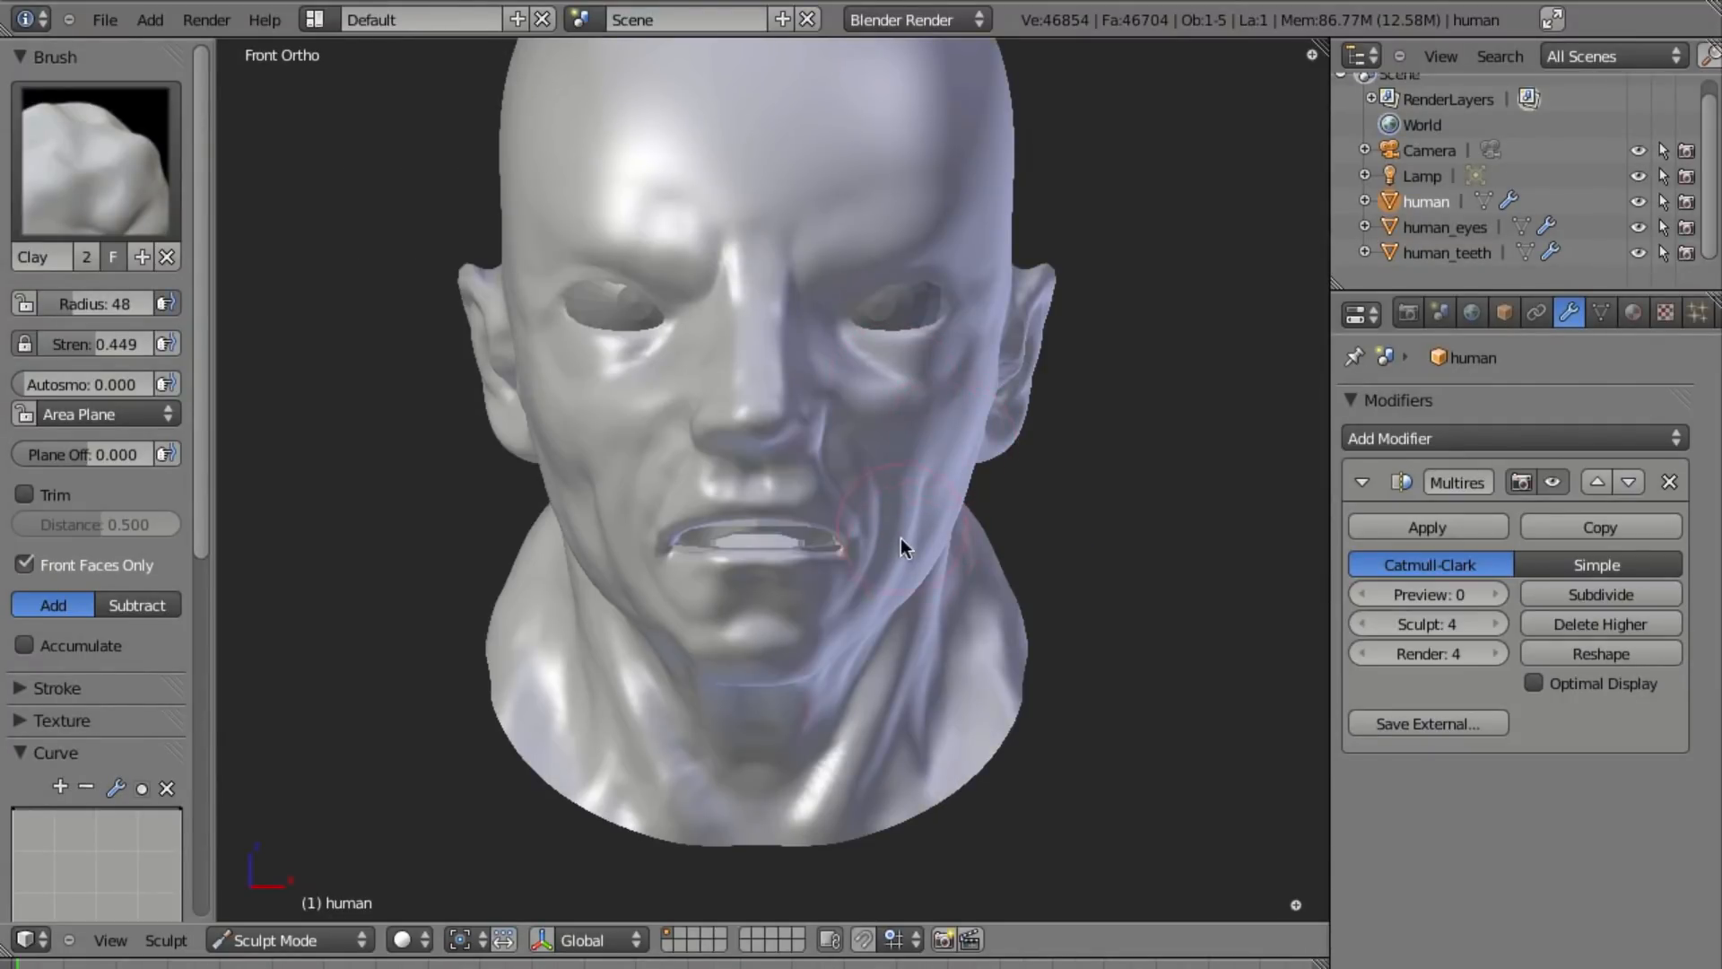
scroll(900, 519, "up", 8)
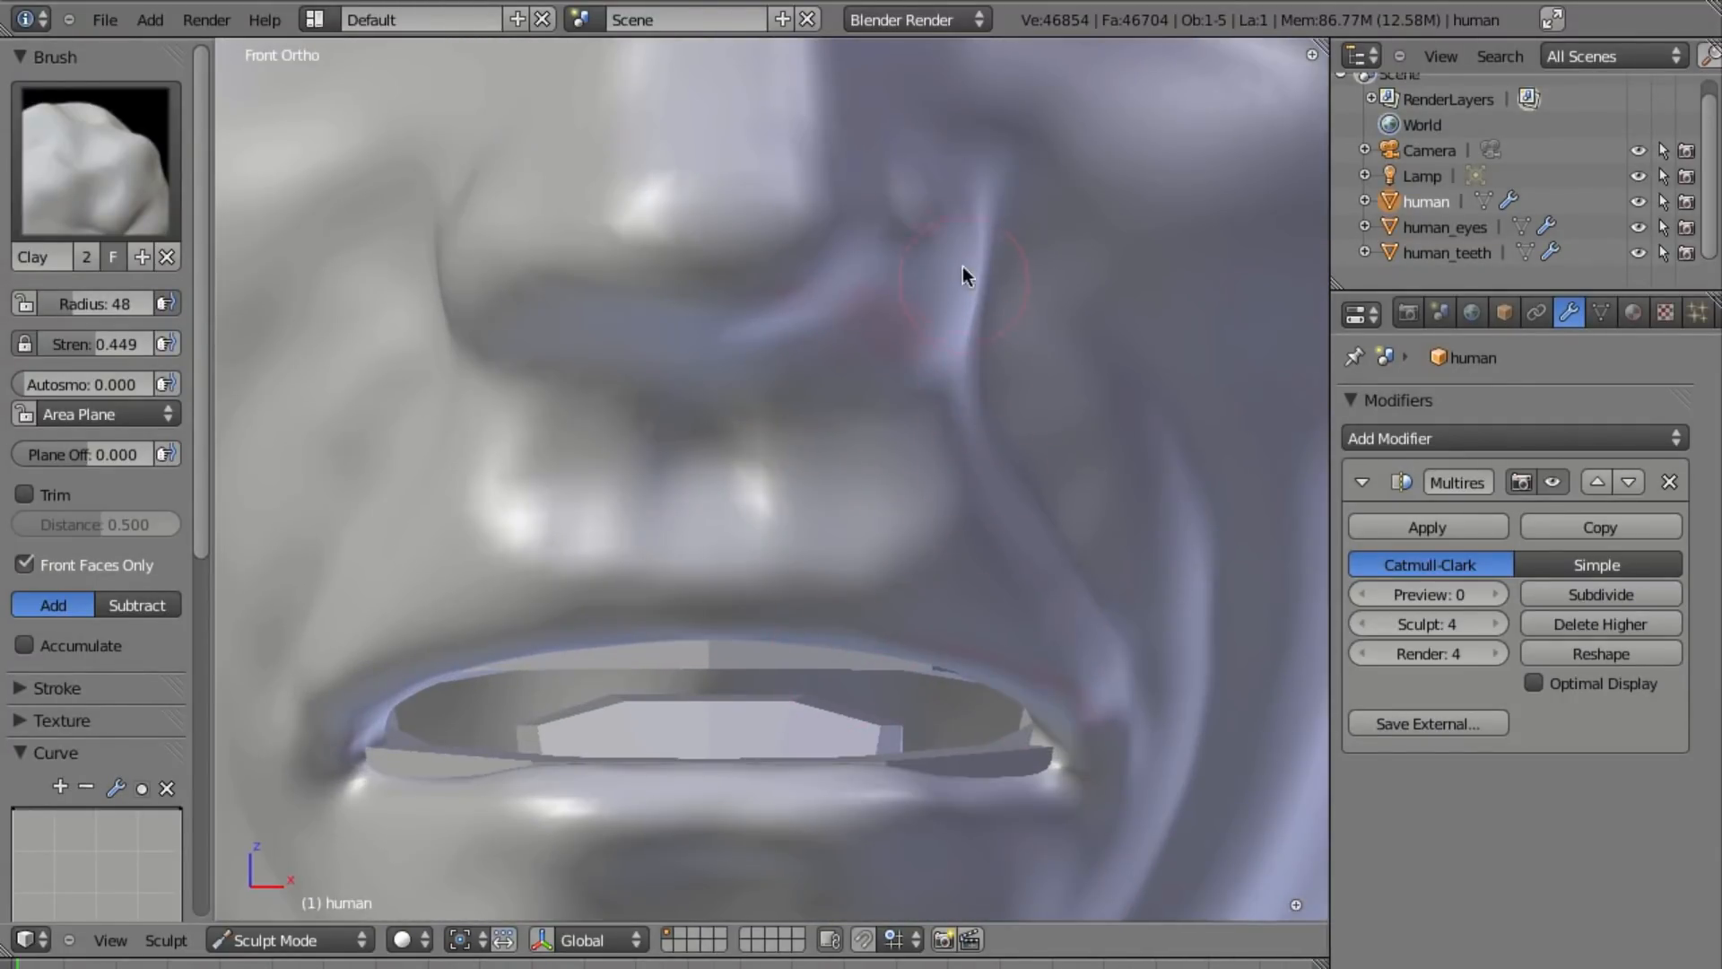
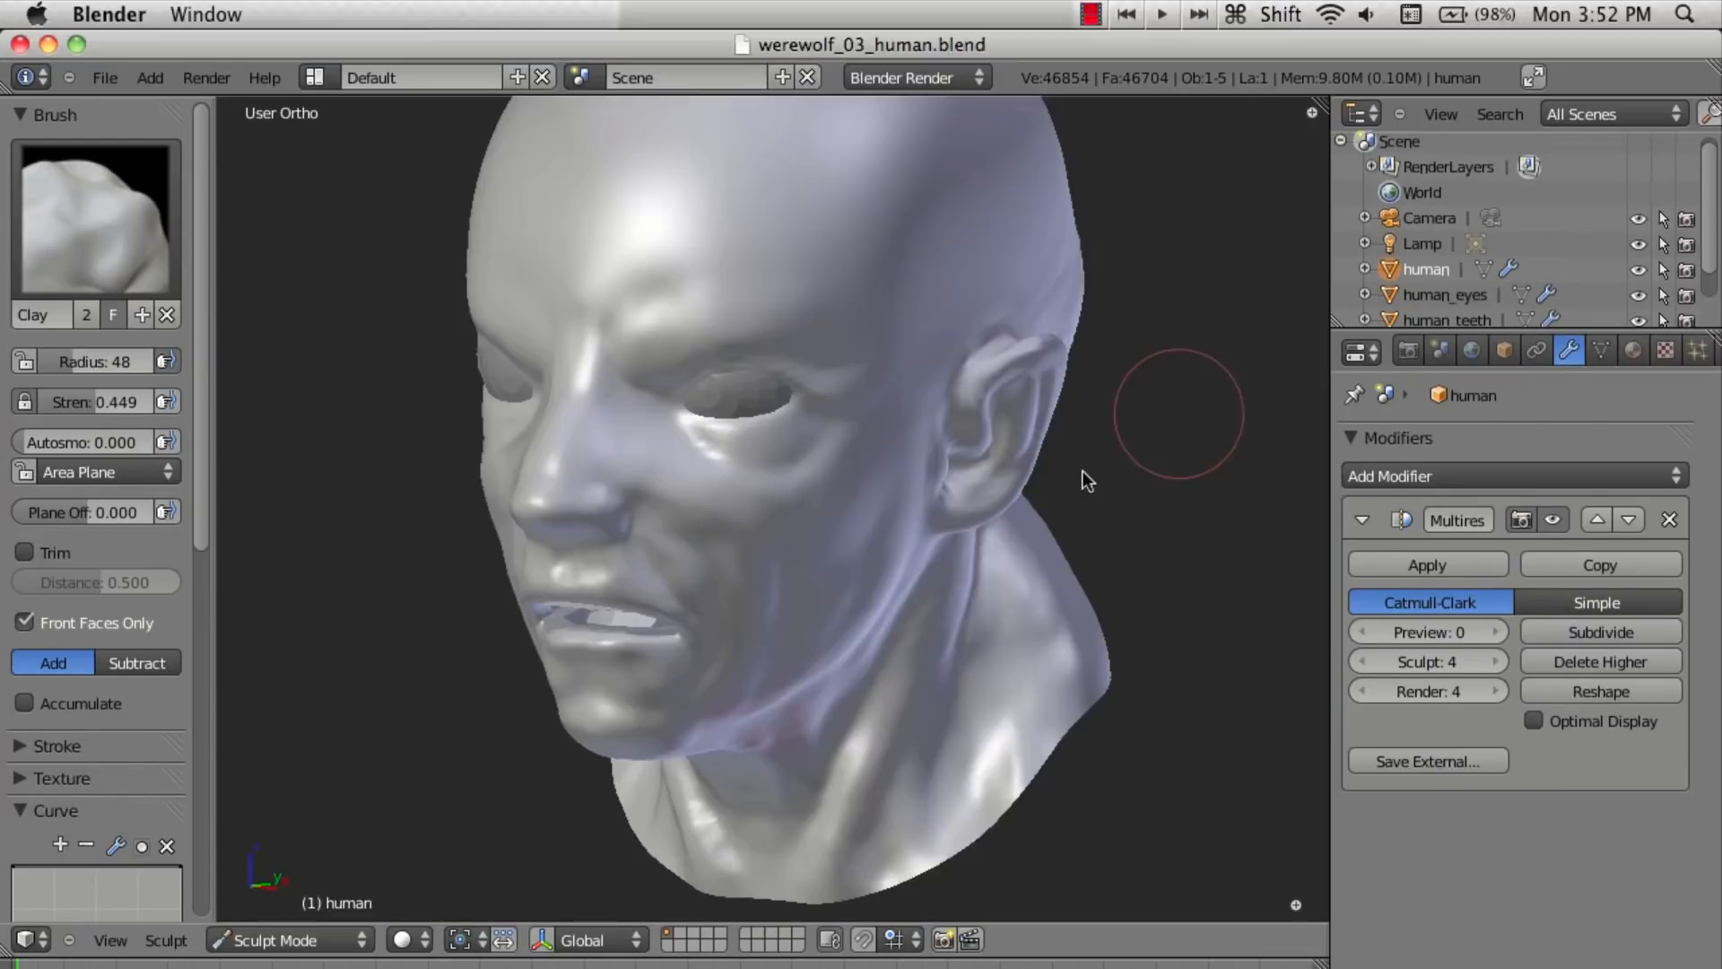
middle_click_drag(1085, 477, 992, 486)
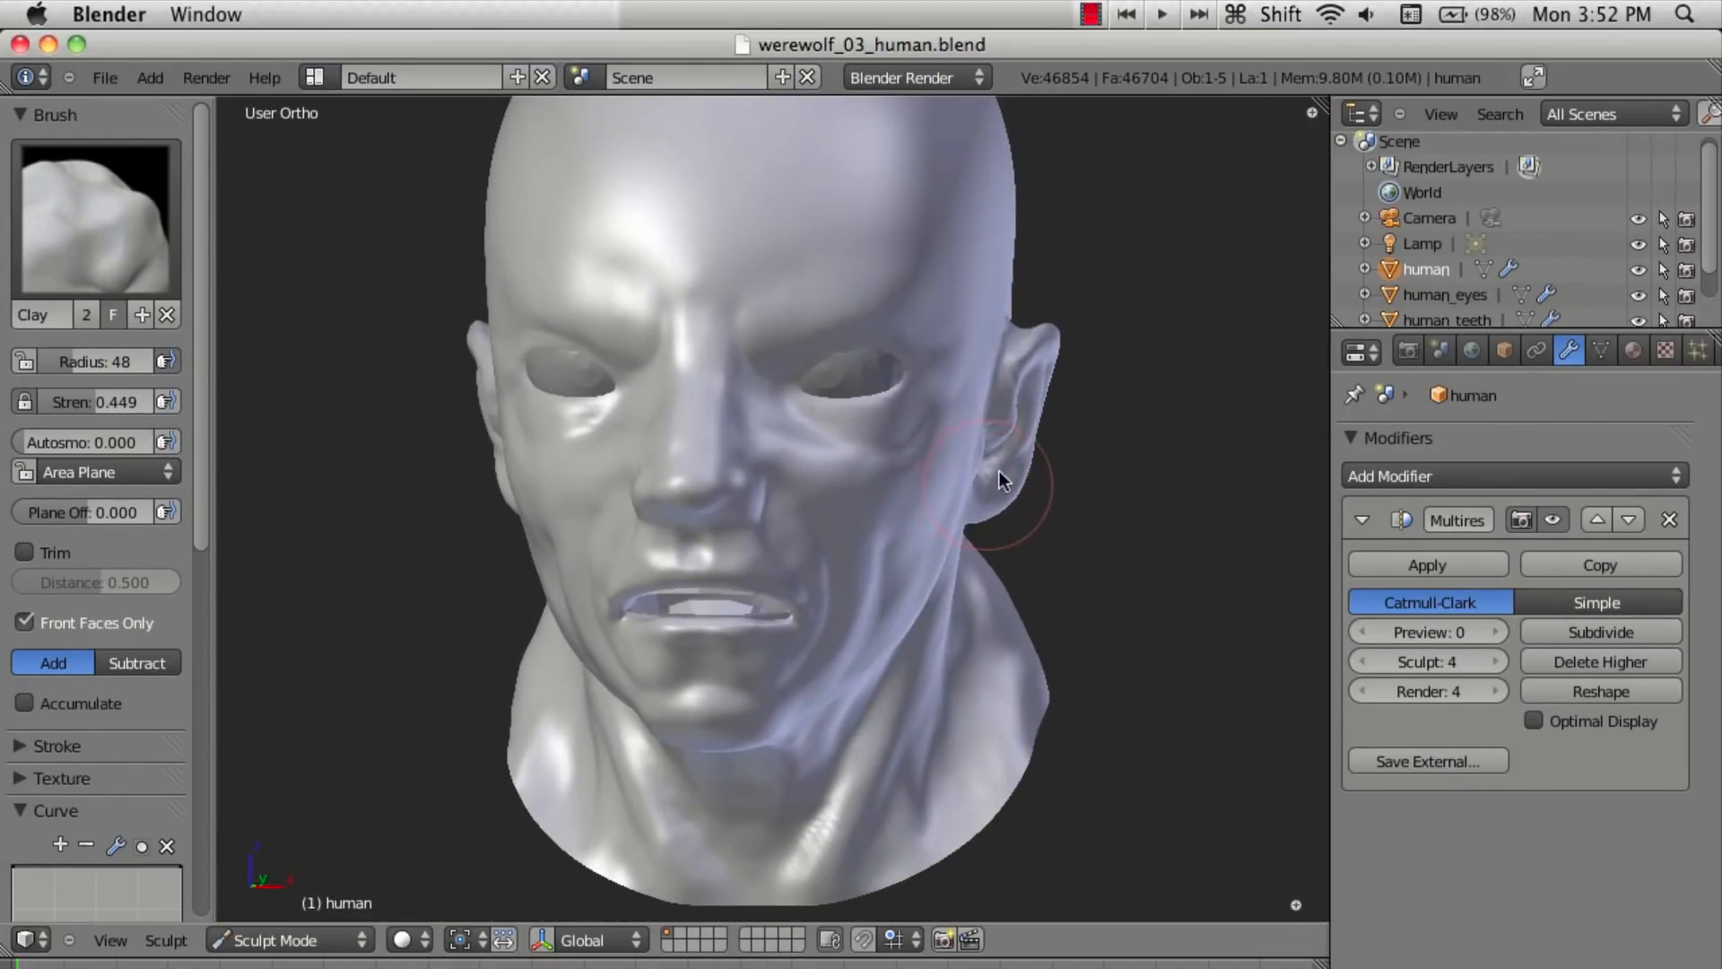
left_click(1524, 79)
key("ctrl+s")
left_click(984, 475)
Sculpt the area beside the nostril and along the upper lip toward the mouth corner with the Clay brush.
middle_click_drag(991, 528, 972, 706, "ctrl")
middle_click_drag(939, 580, 946, 673, "ctrl")
middle_click_drag(946, 621, 777, 323)
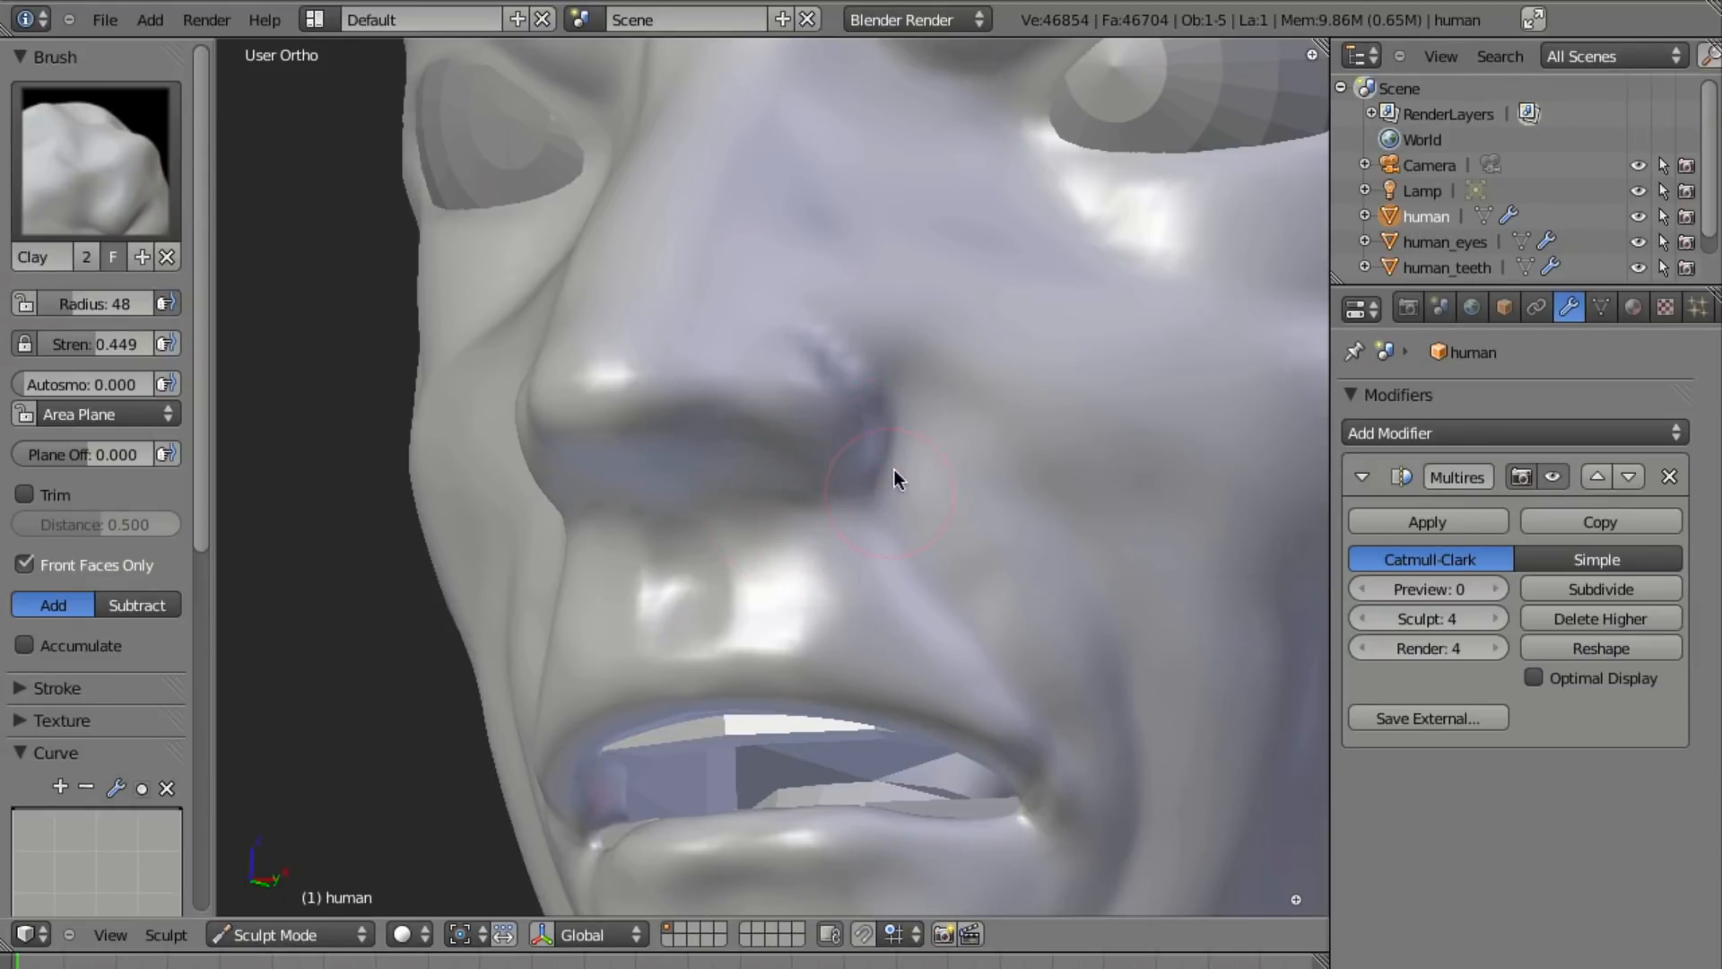
mouse_move(857, 512)
left_mouse_down()
mouse_move(731, 510)
mouse_move(889, 520)
left_mouse_up()
scroll(877, 534, "up", 1)
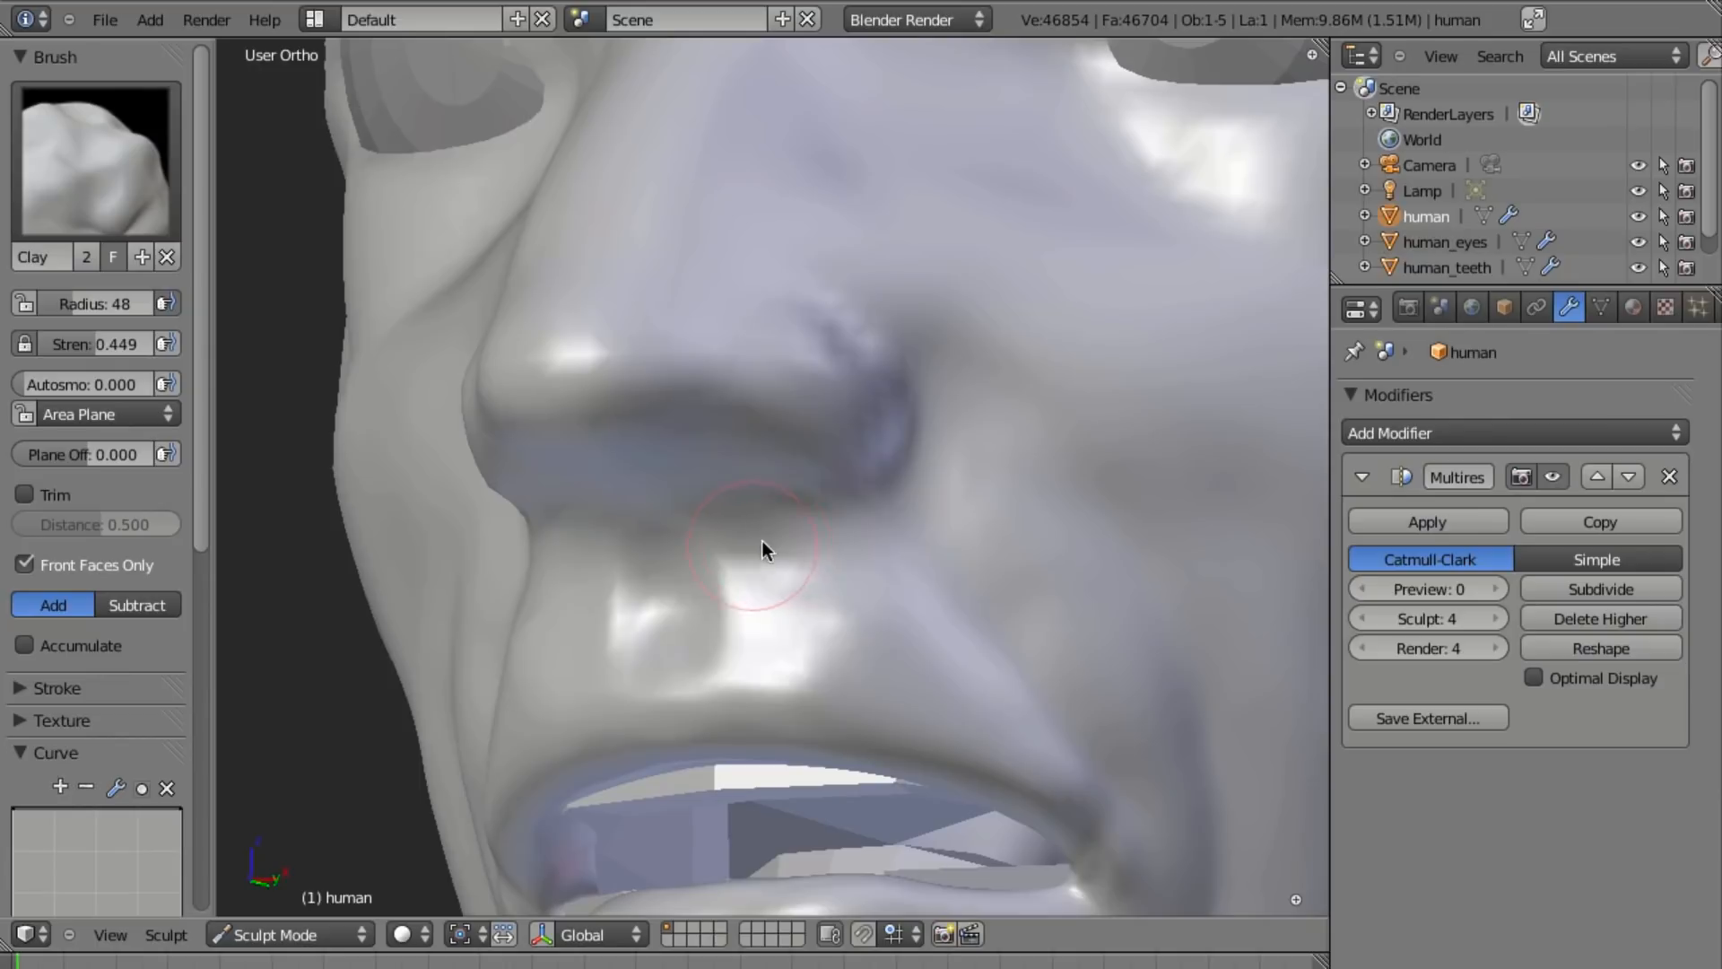
mouse_move(798, 605)
left_mouse_down()
mouse_move(906, 671)
mouse_move(930, 715)
mouse_move(769, 676)
mouse_move(1023, 770)
left_mouse_up()
Shape the nasolabial fold from the nose down the cheek and the flesh around the mouth corner with the Clay brush.
middle_click_drag(1038, 584, 634, 377)
left_click_drag(685, 388, 920, 790)
middle_click_drag(918, 789, 624, 381)
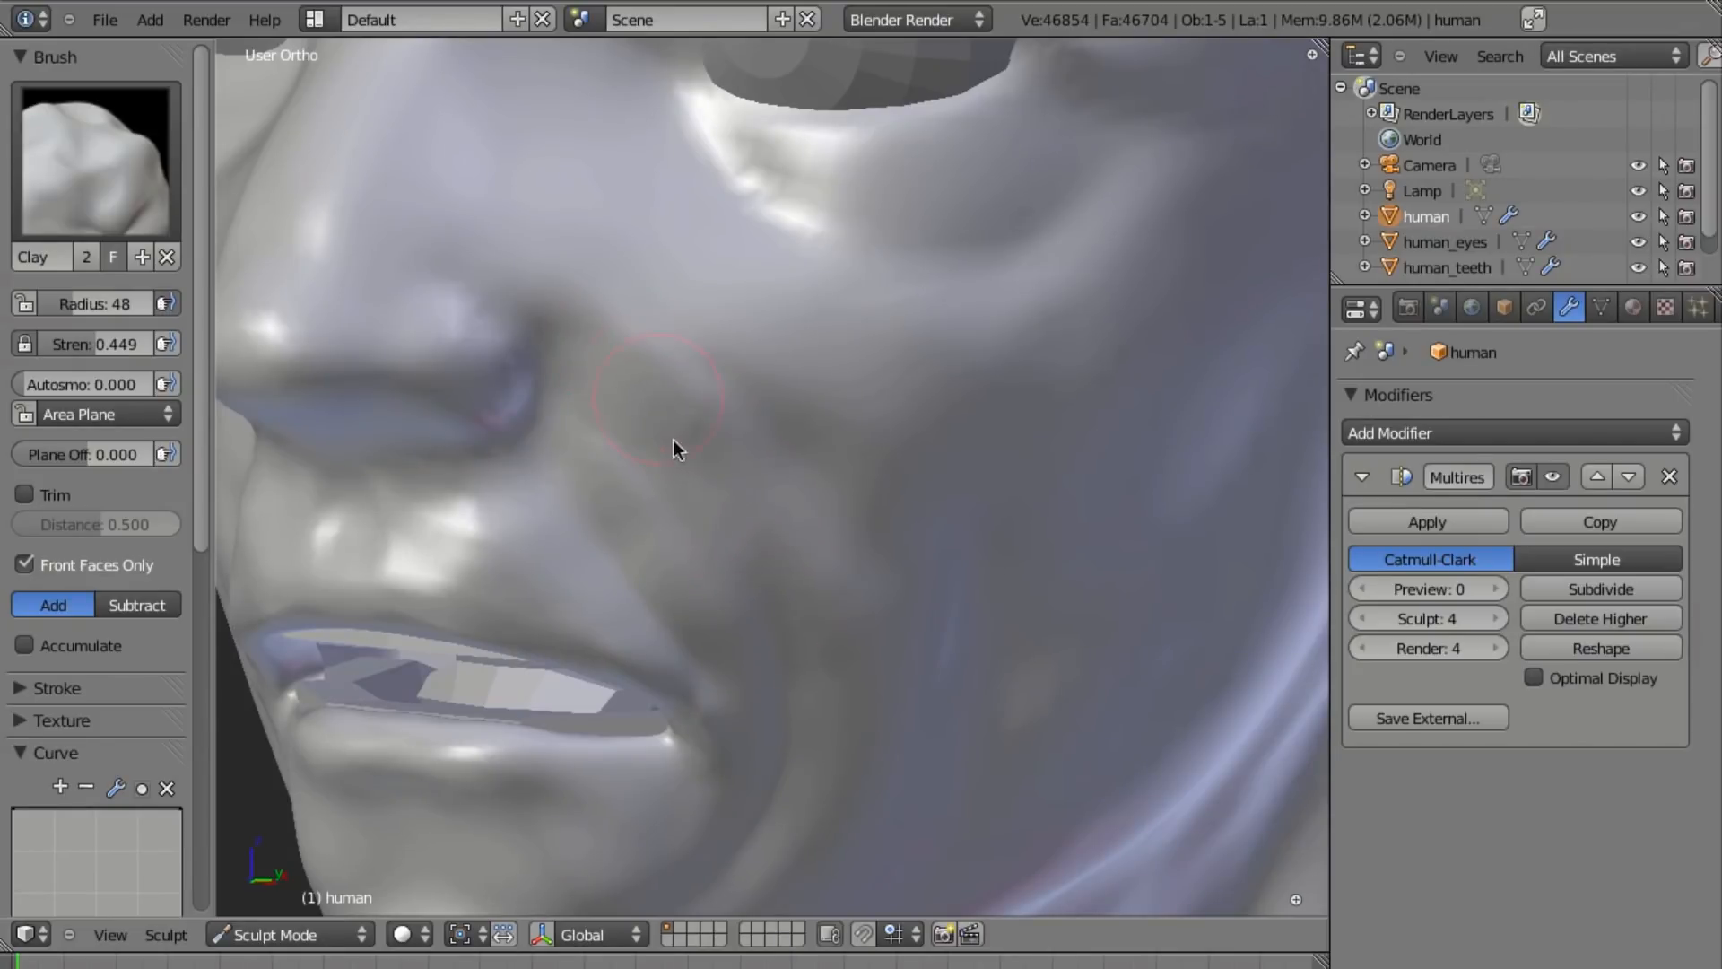
middle_click_drag(836, 696, 814, 385, "shift")
scroll(813, 579, "up", 2)
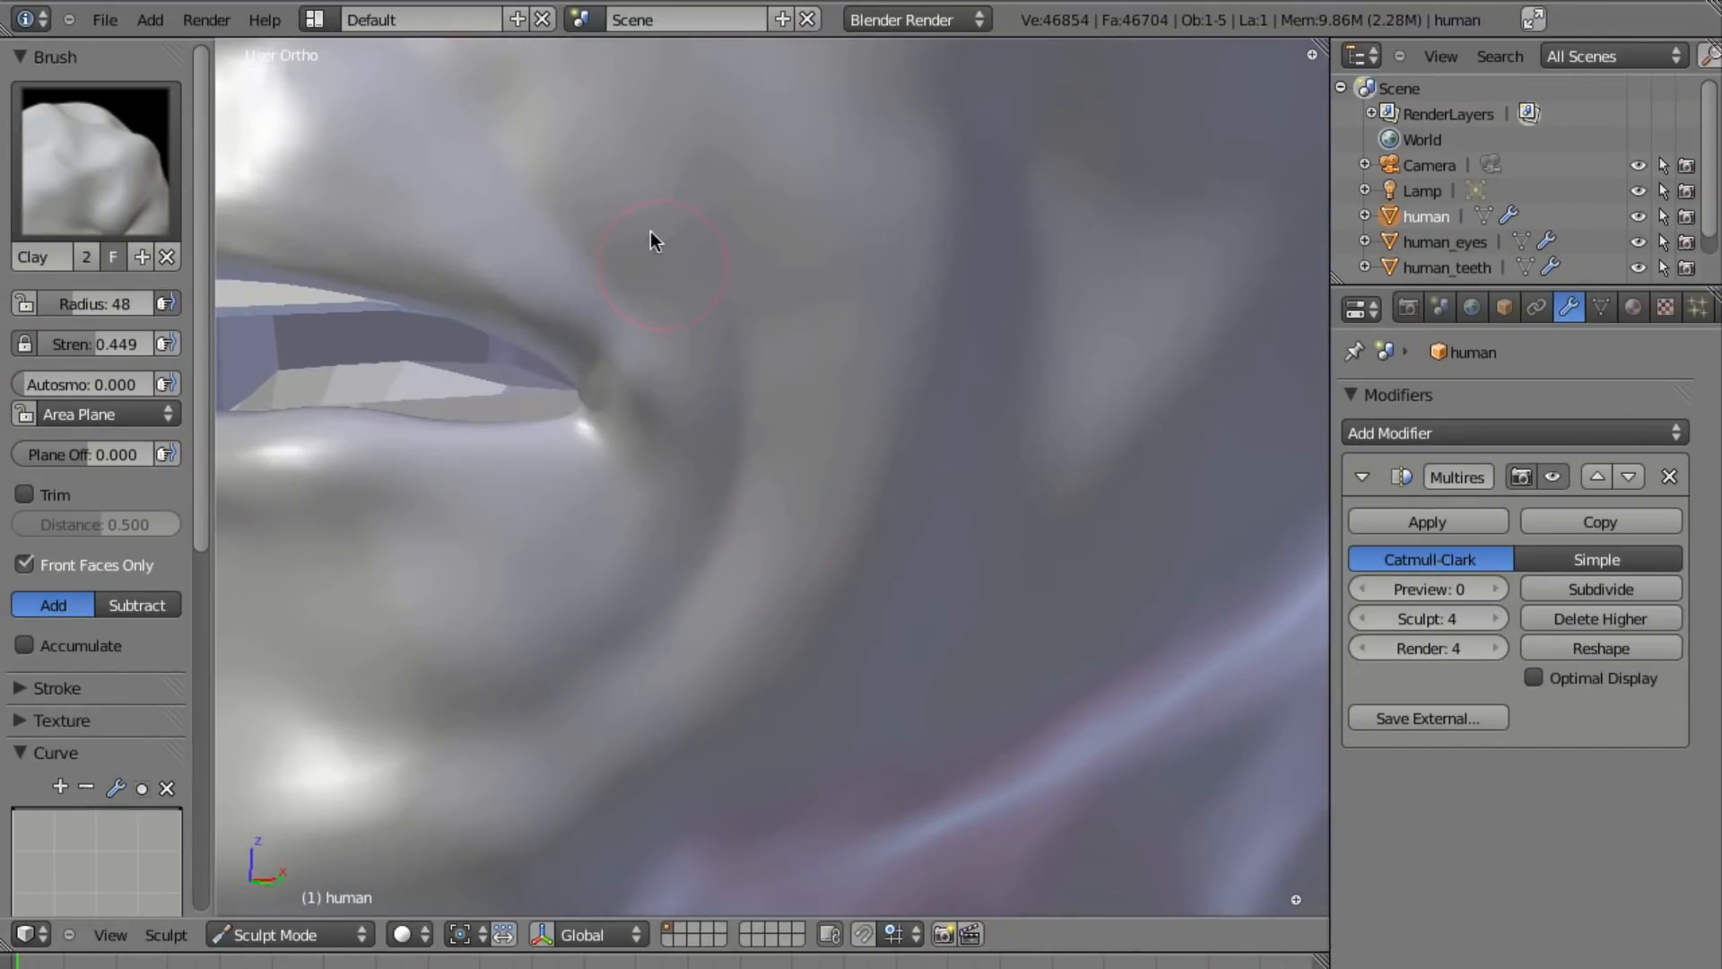
left_click_drag(668, 540, 649, 195)
mouse_move(675, 478)
left_mouse_down()
mouse_move(677, 323)
mouse_move(606, 593)
mouse_move(652, 462)
mouse_move(594, 571)
left_mouse_up()
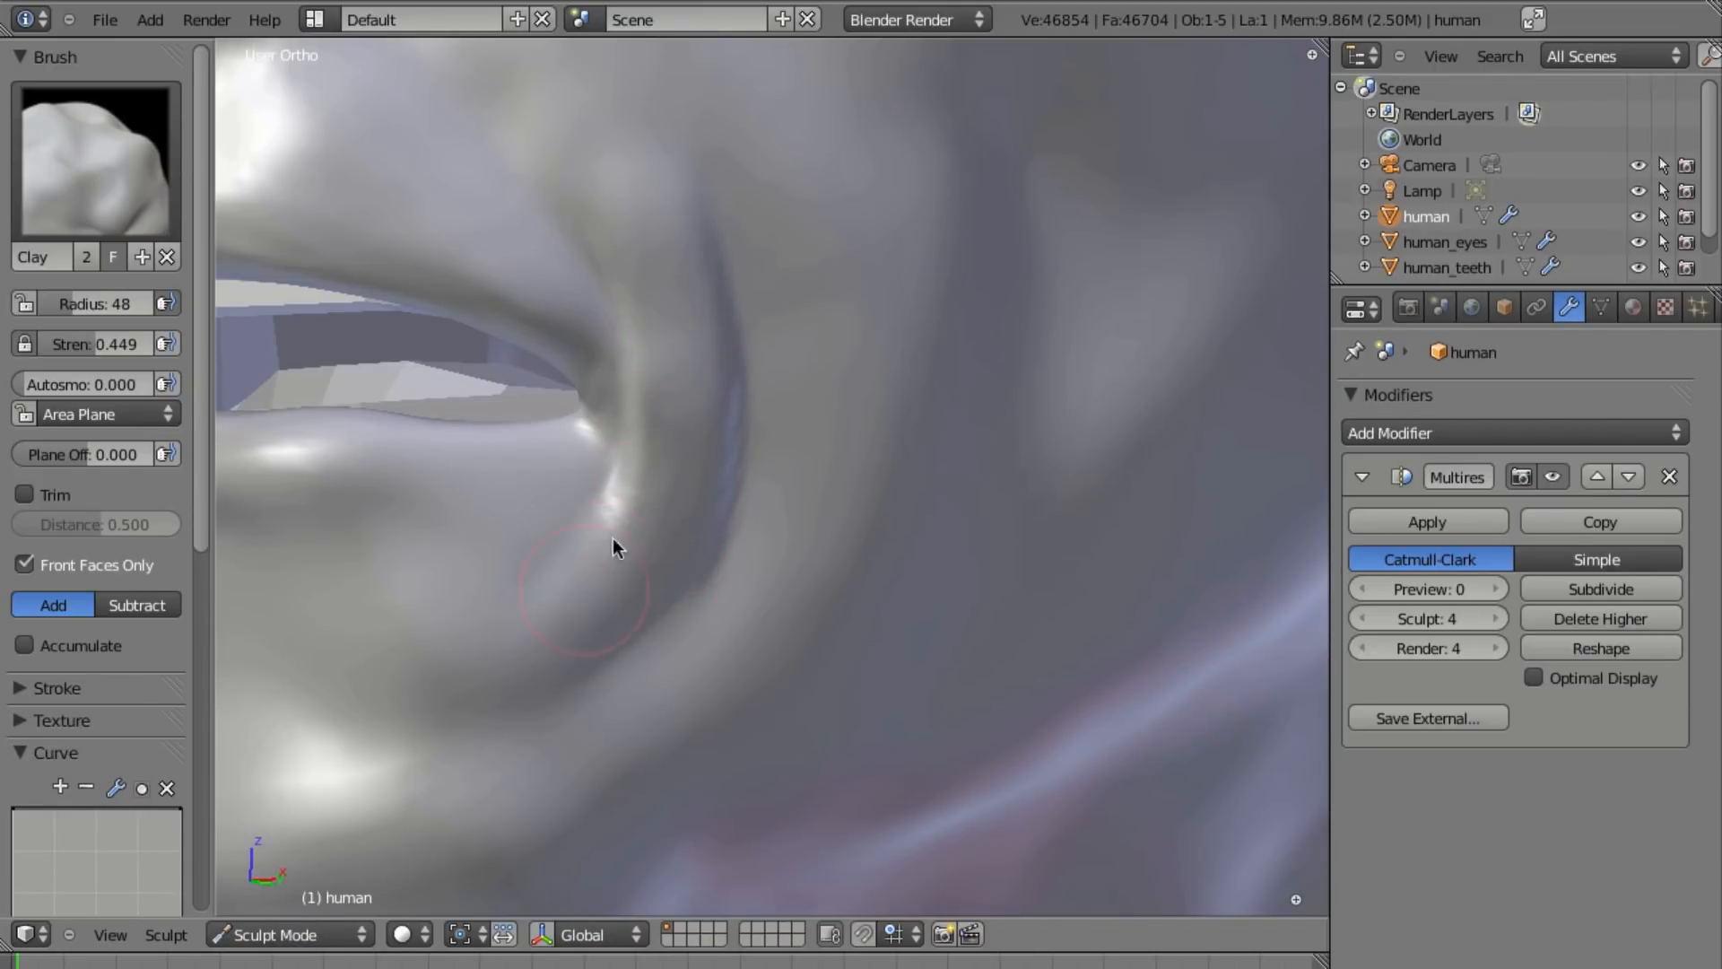
Smooth the upper lip below the nostril and refine the ridge of the philtrum with the Clay brush.
middle_click_drag(616, 139, 785, 425)
mouse_move(717, 301)
left_mouse_down("shift")
mouse_move(791, 370)
mouse_move(603, 259)
mouse_move(746, 400)
left_mouse_up("shift")
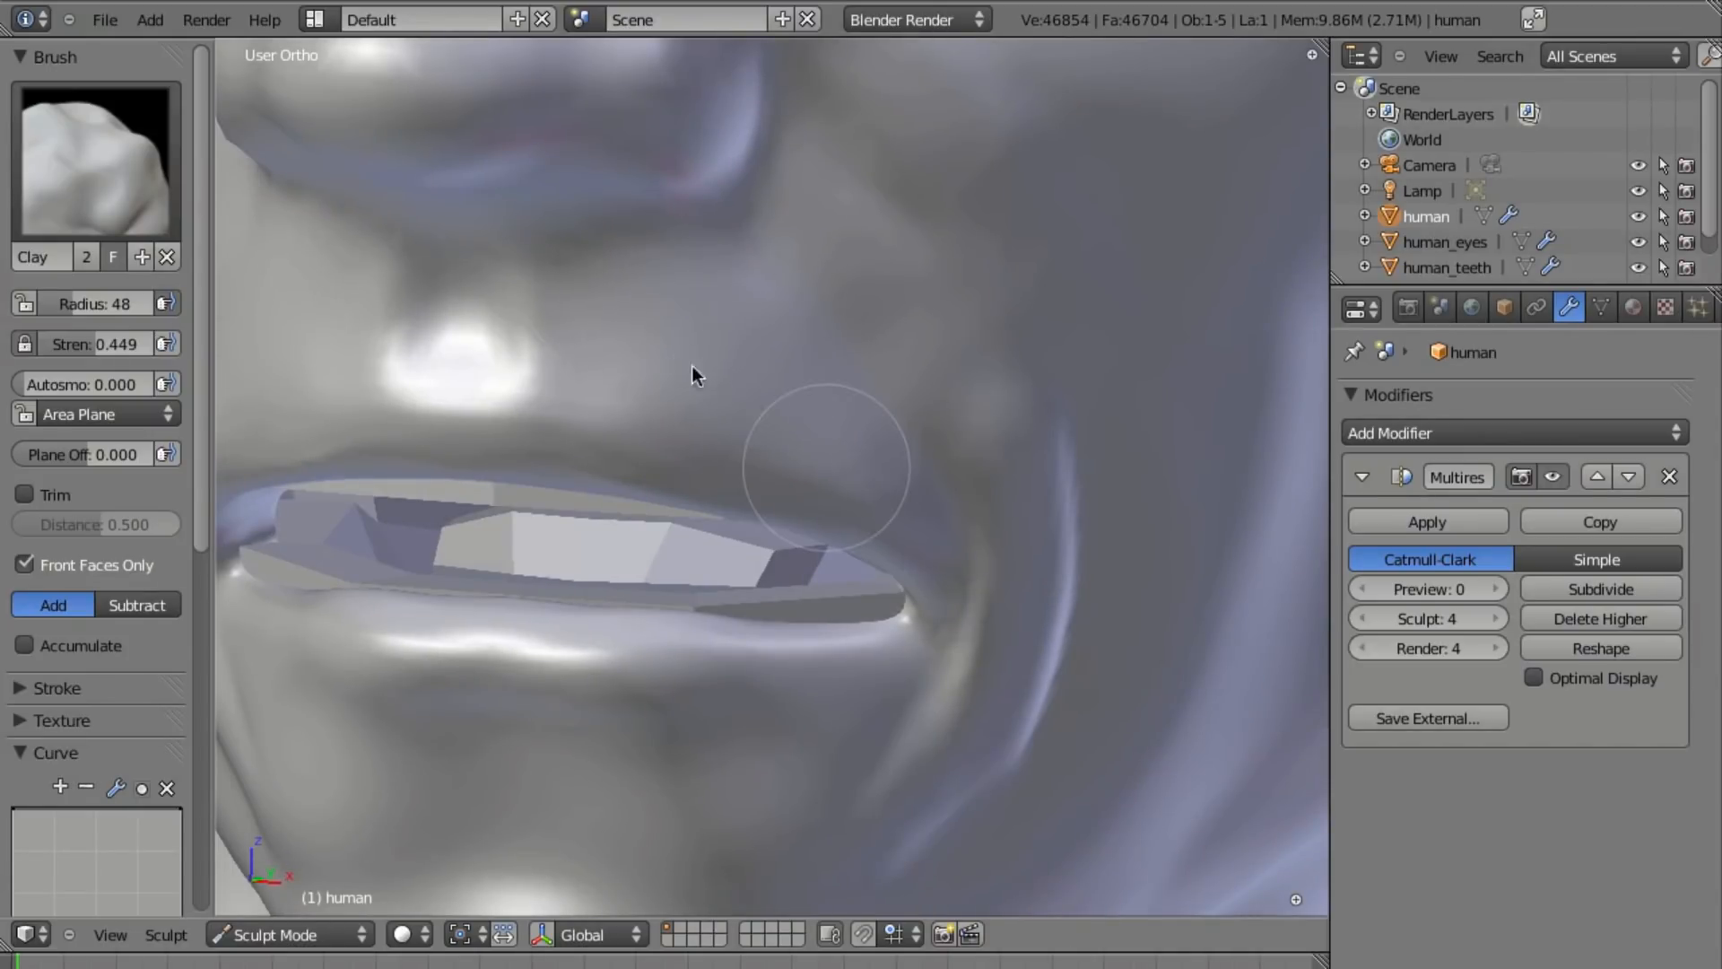
middle_click_drag(718, 426, 803, 494)
scroll(755, 374, "up", 2)
mouse_move(742, 502)
left_mouse_down()
mouse_move(757, 359)
mouse_move(800, 559)
left_mouse_up()
middle_click_drag(801, 558, 982, 558)
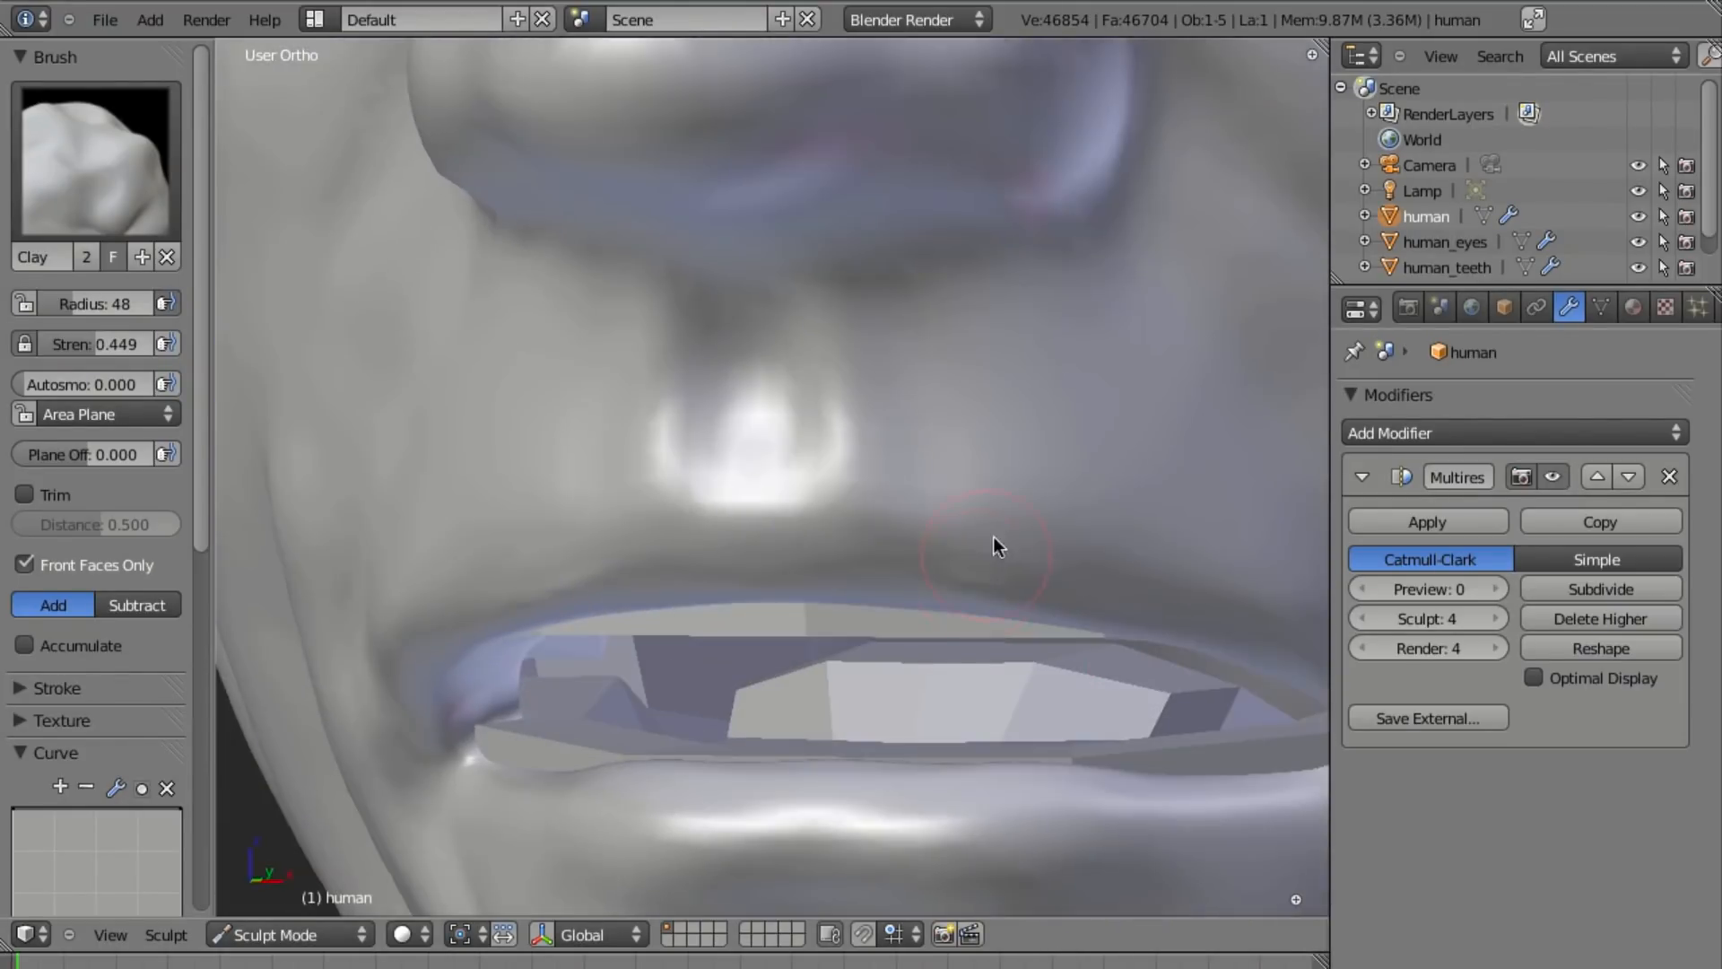
Fill out the side of the upper lip between the philtrum, nostril and mouth corner with the Clay brush.
middle_click_drag(1058, 607, 786, 429)
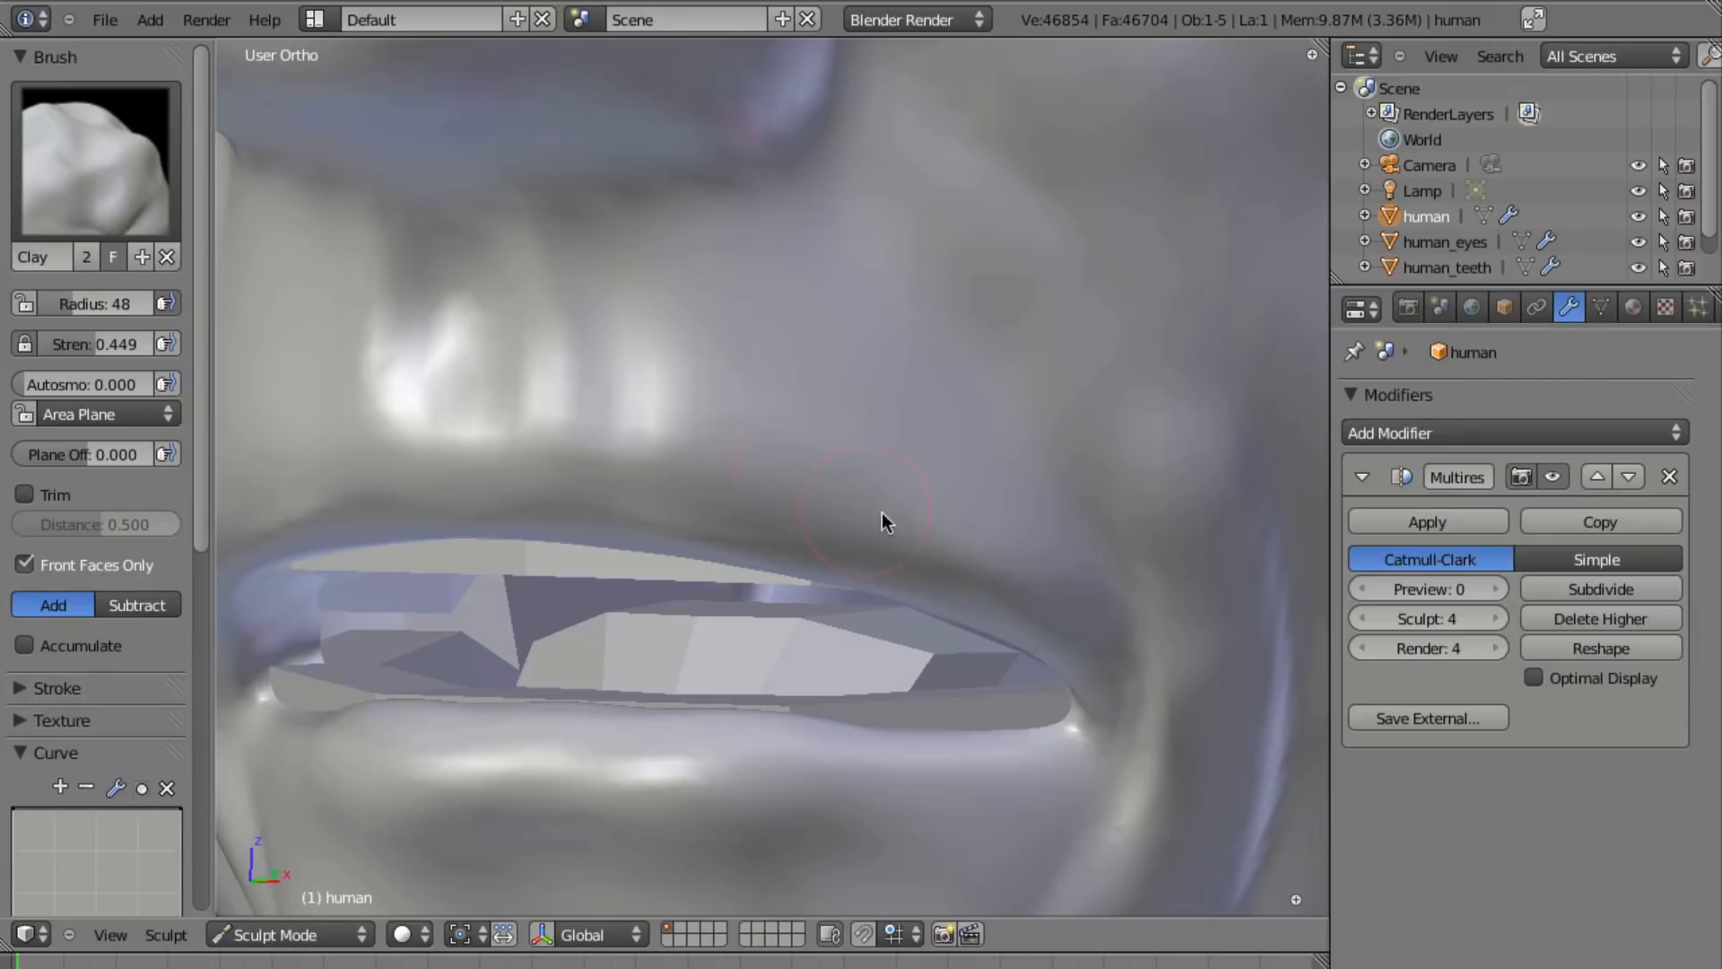
mouse_move(833, 421)
left_mouse_down()
mouse_move(1054, 559)
mouse_move(676, 403)
left_mouse_up()
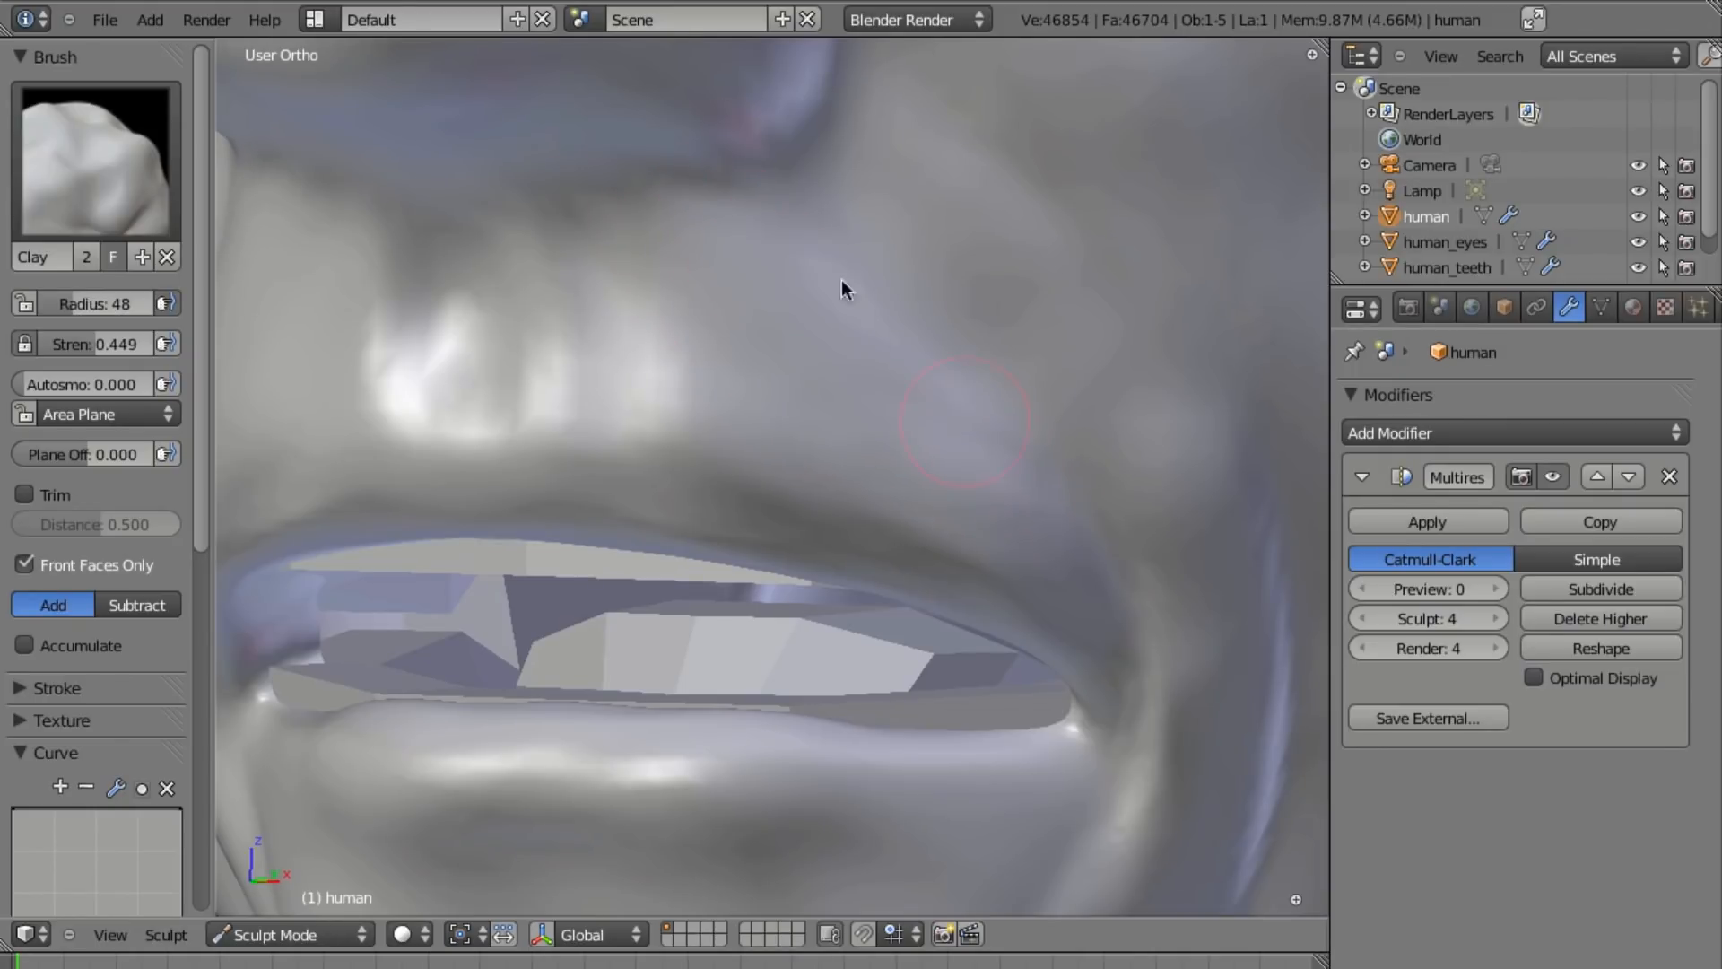
left_click_drag(790, 206, 945, 476)
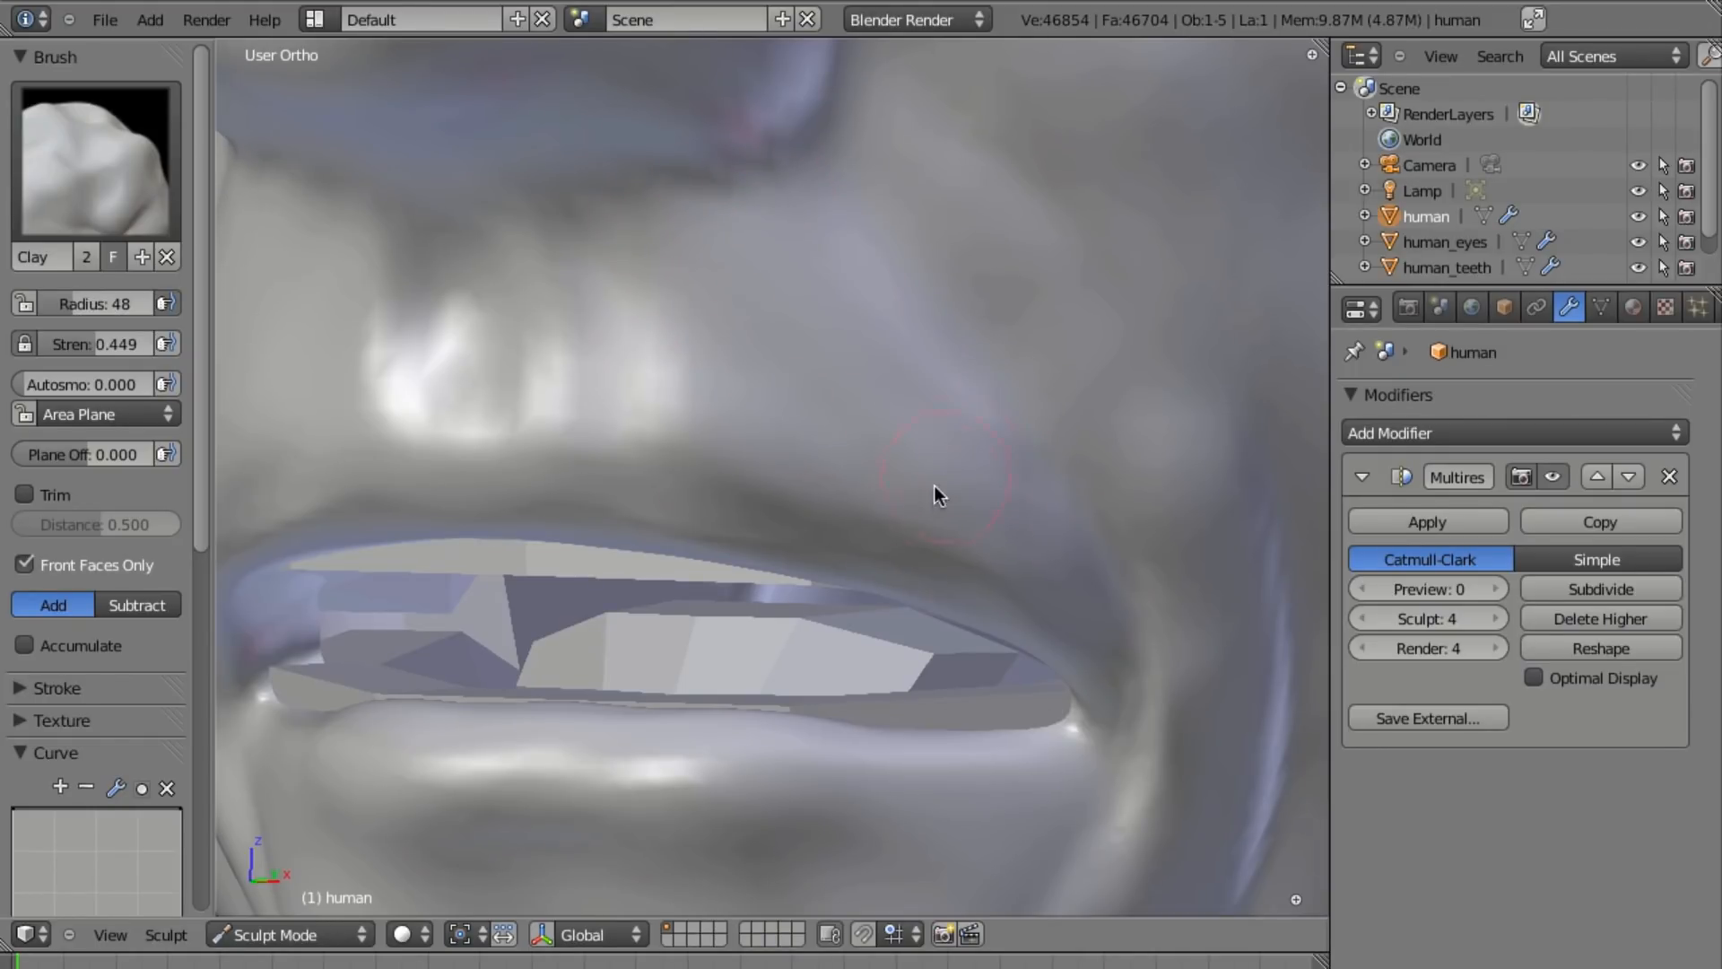
Fill out the upper lip beside the philtrum with the Clay brush and define the lip's edge with the Crease brush.
left_click_drag(663, 270, 797, 454)
mouse_move(798, 453)
middle_mouse_down()
mouse_move(857, 383)
mouse_move(839, 623)
mouse_move(866, 682)
middle_mouse_up()
key("shift+c")
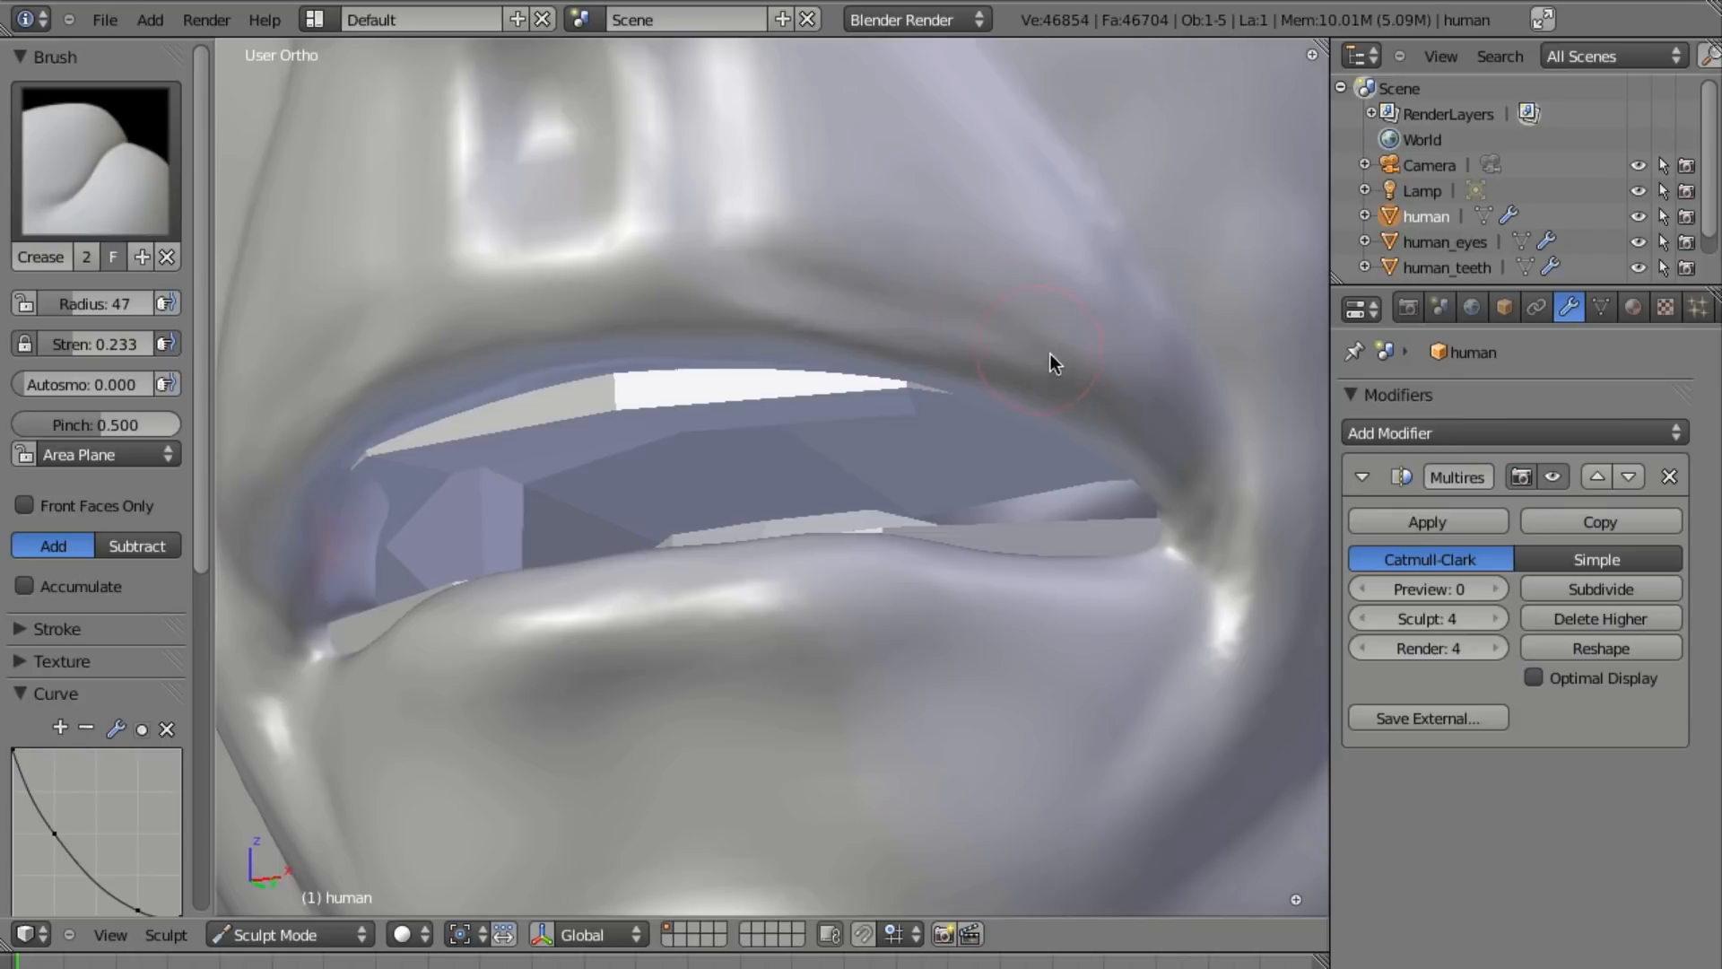
middle_click_drag(926, 459, 858, 496)
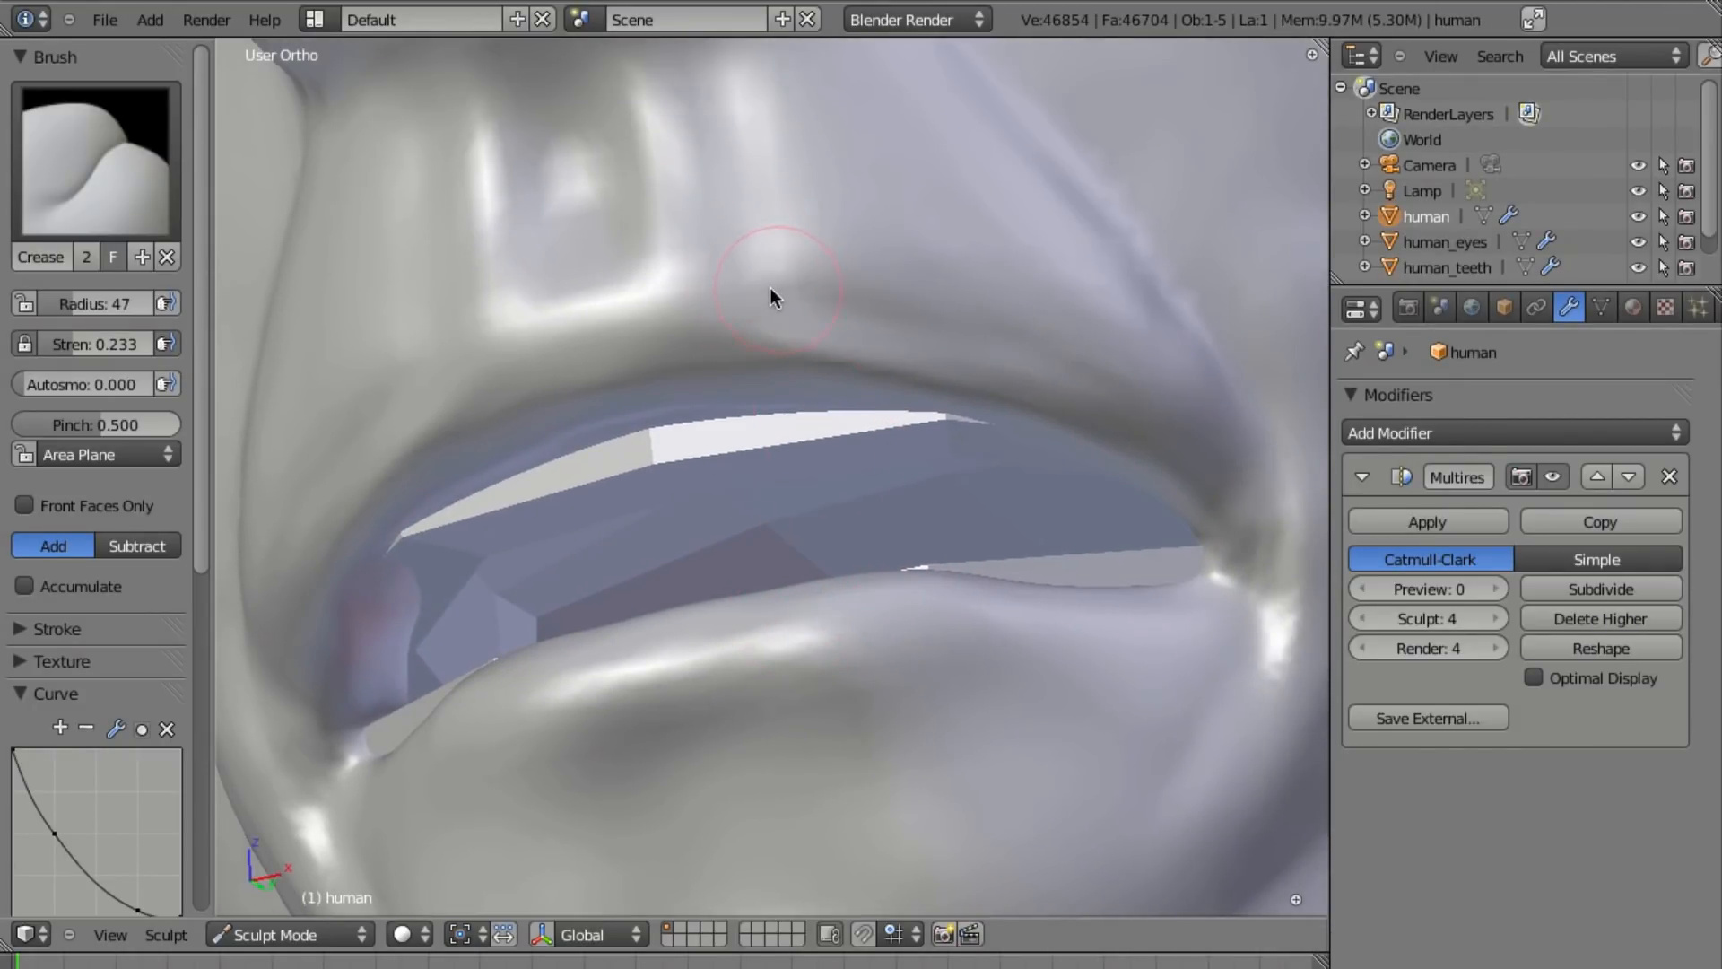
Build up and even out the rim of the upper lip from its middle toward the mouth corner with the Clay brush.
key("c")
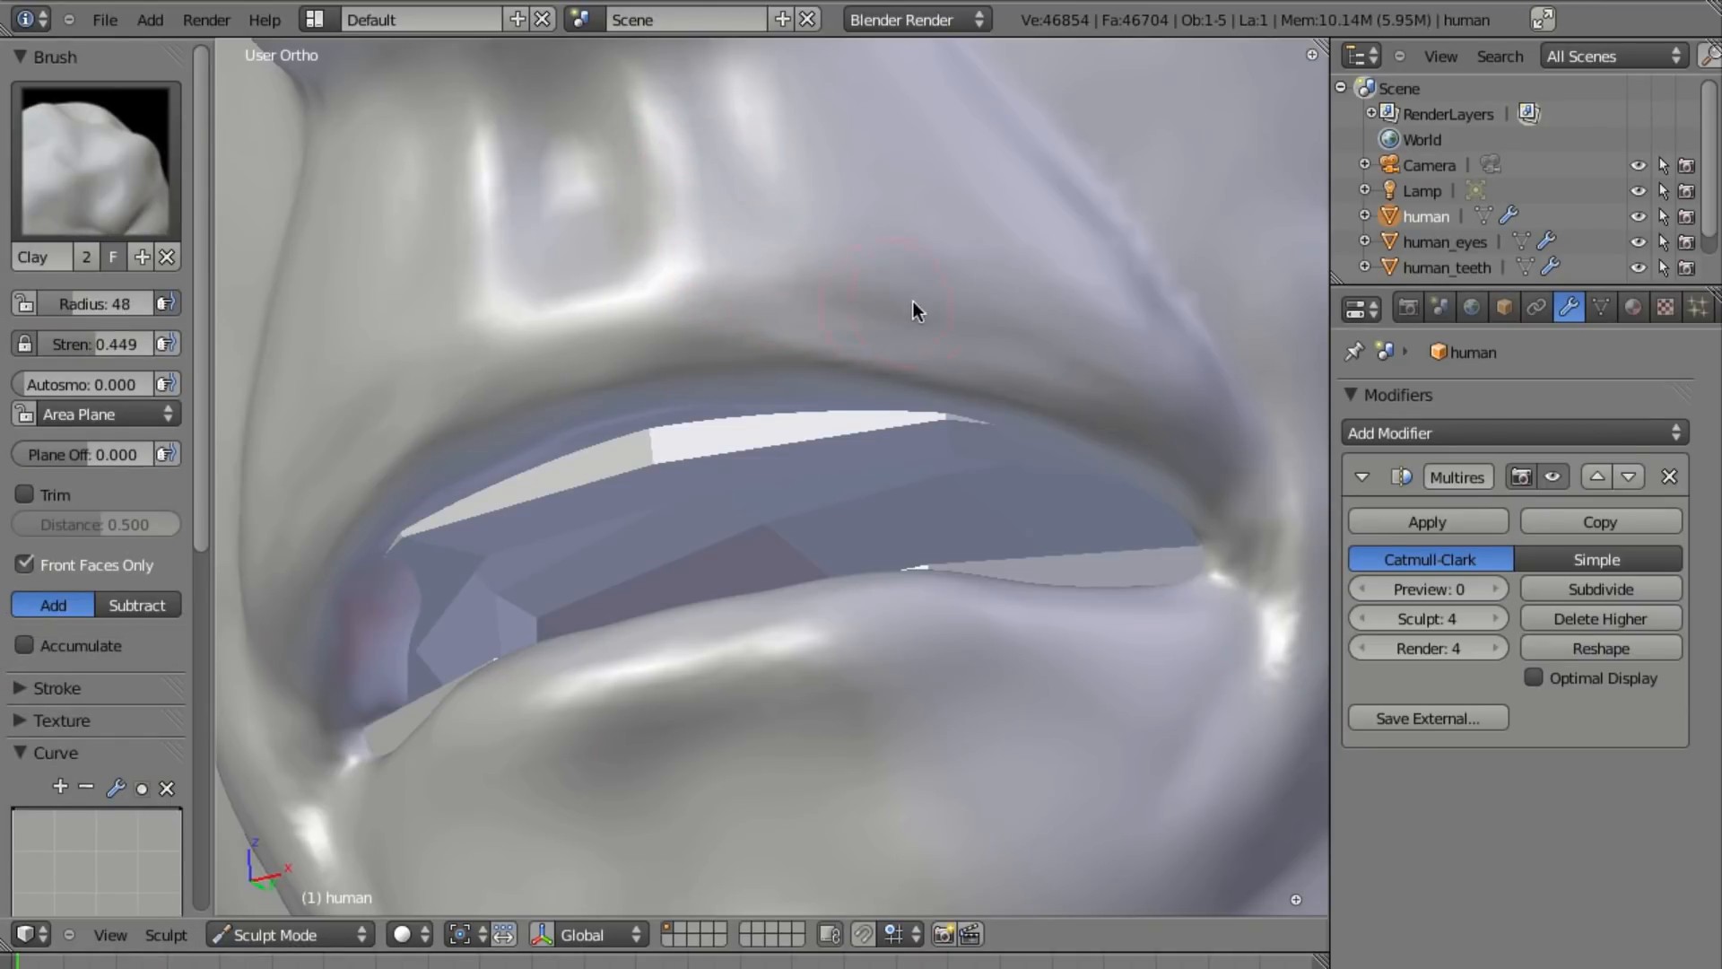
middle_click_drag(754, 290, 714, 328)
mouse_move(716, 329)
left_mouse_down()
mouse_move(657, 313)
mouse_move(726, 317)
mouse_move(634, 279)
mouse_move(645, 345)
mouse_move(634, 277)
left_mouse_up()
mouse_move(634, 277)
middle_mouse_down()
mouse_move(808, 585)
mouse_move(892, 296)
middle_mouse_up()
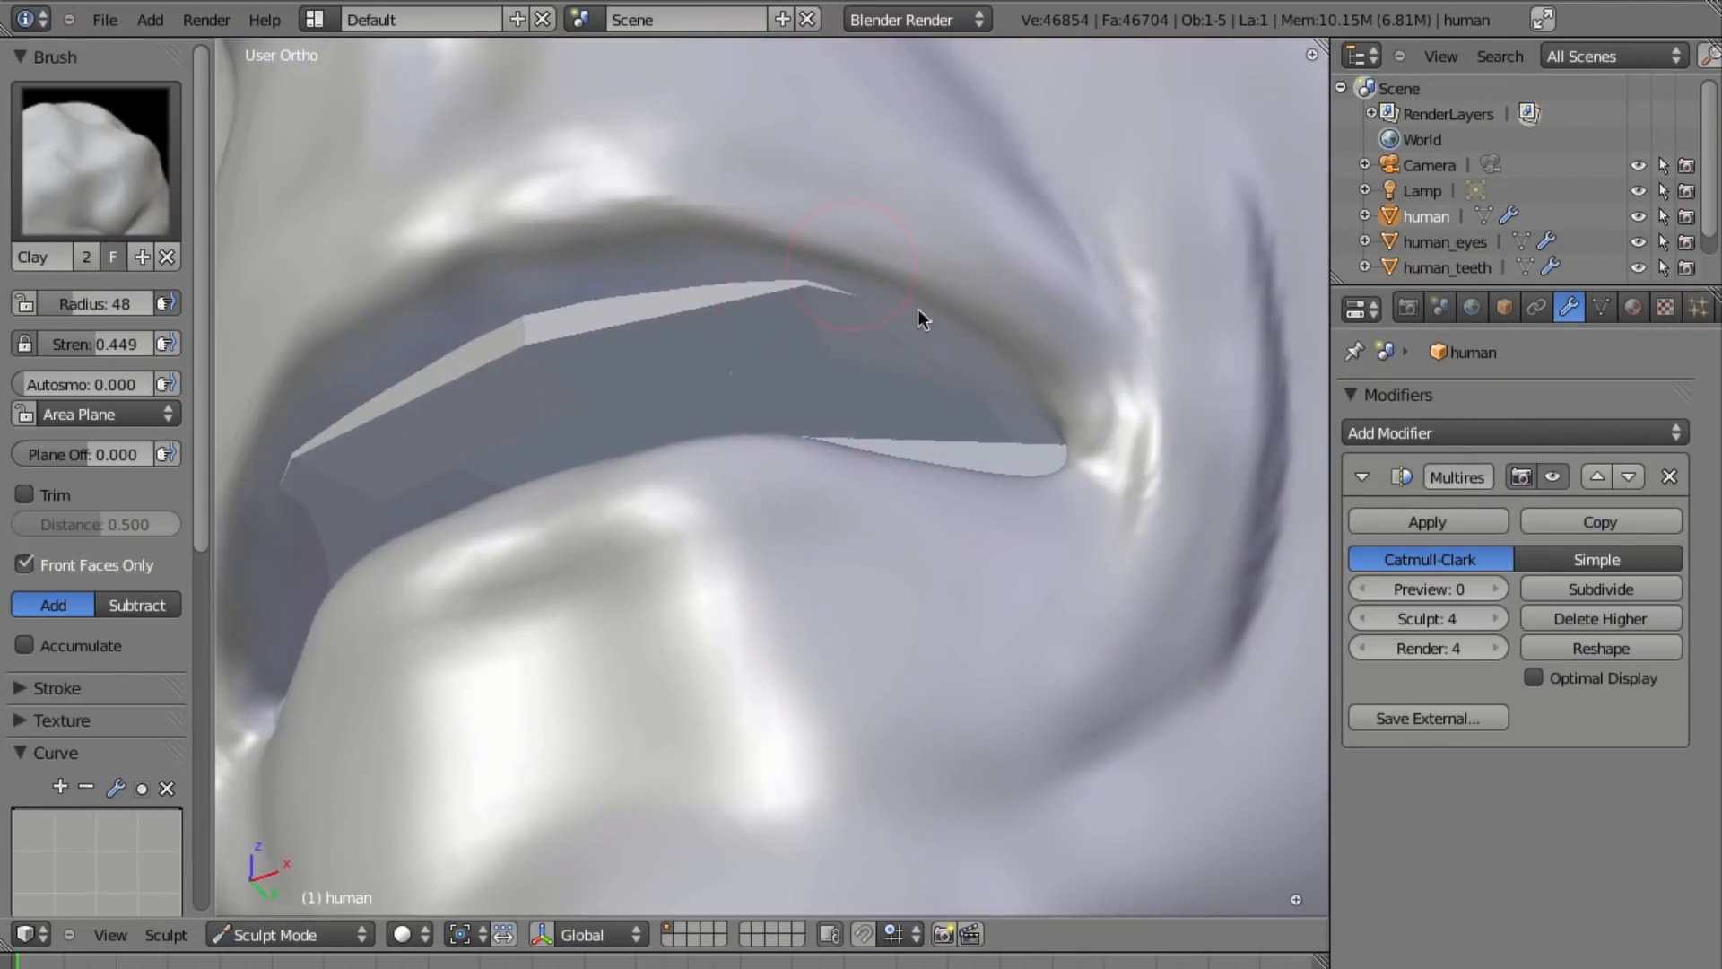
mouse_move(881, 312)
left_mouse_down()
mouse_move(915, 332)
mouse_move(696, 260)
mouse_move(524, 285)
mouse_move(577, 247)
mouse_move(595, 266)
mouse_move(666, 250)
mouse_move(798, 292)
mouse_move(787, 280)
left_mouse_up()
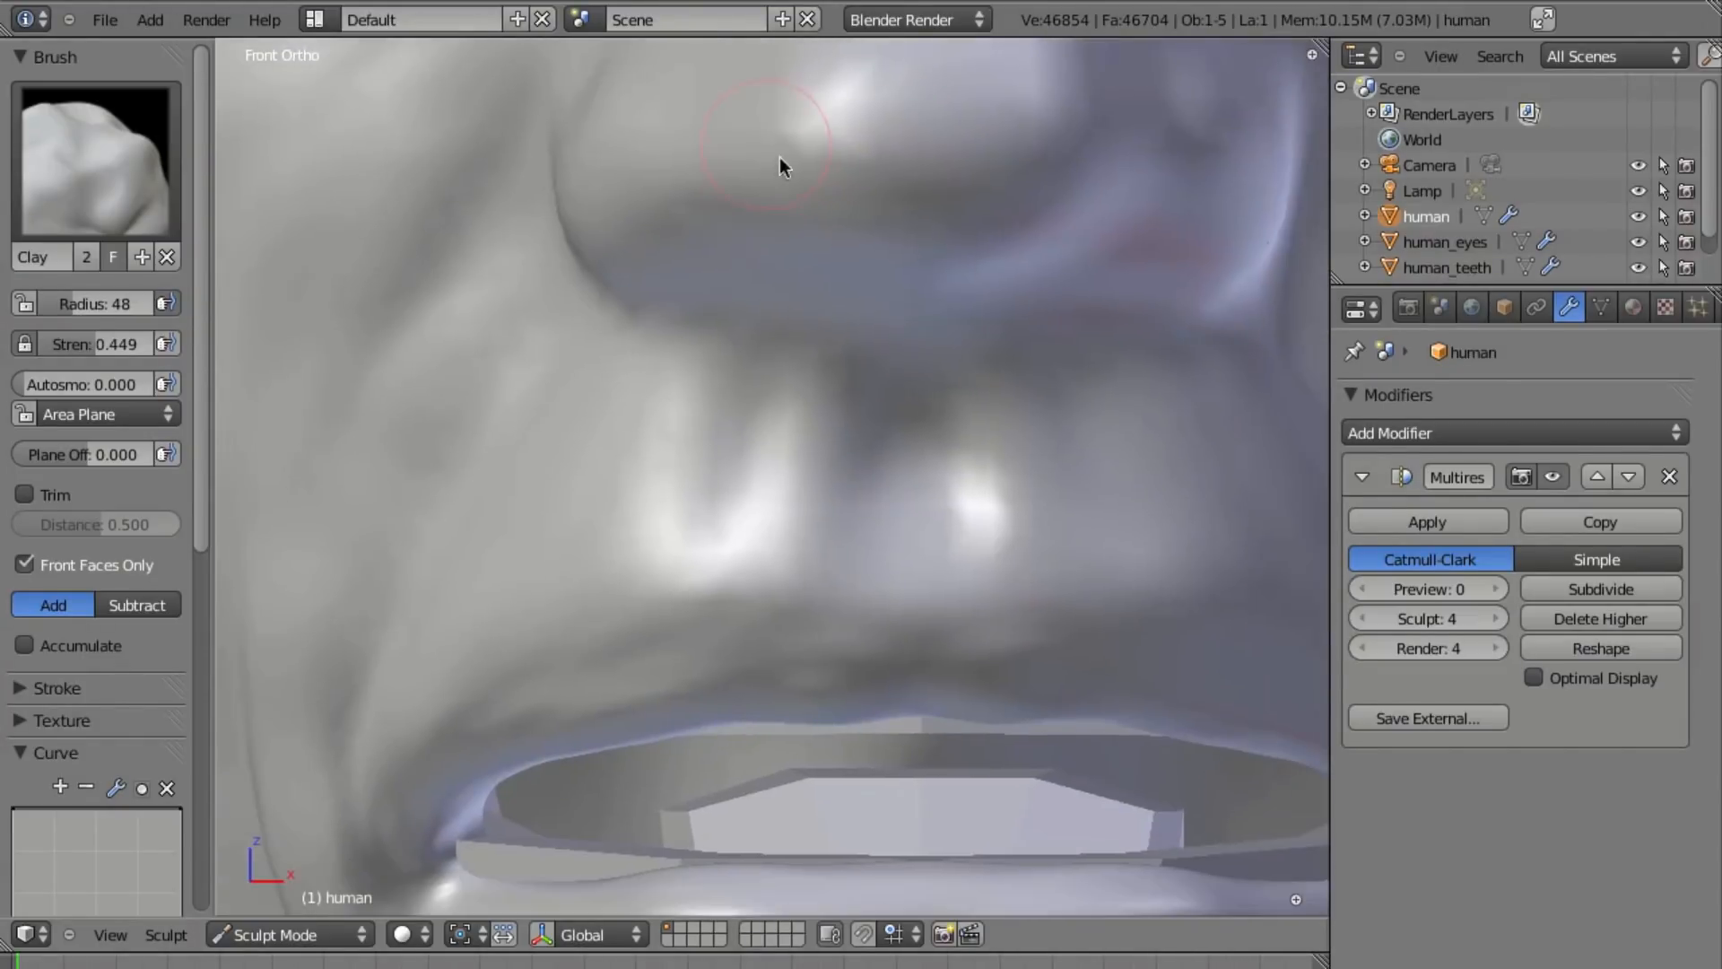
middle_click_drag(925, 582, 771, 292, "shift")
scroll(874, 514, "up", 1)
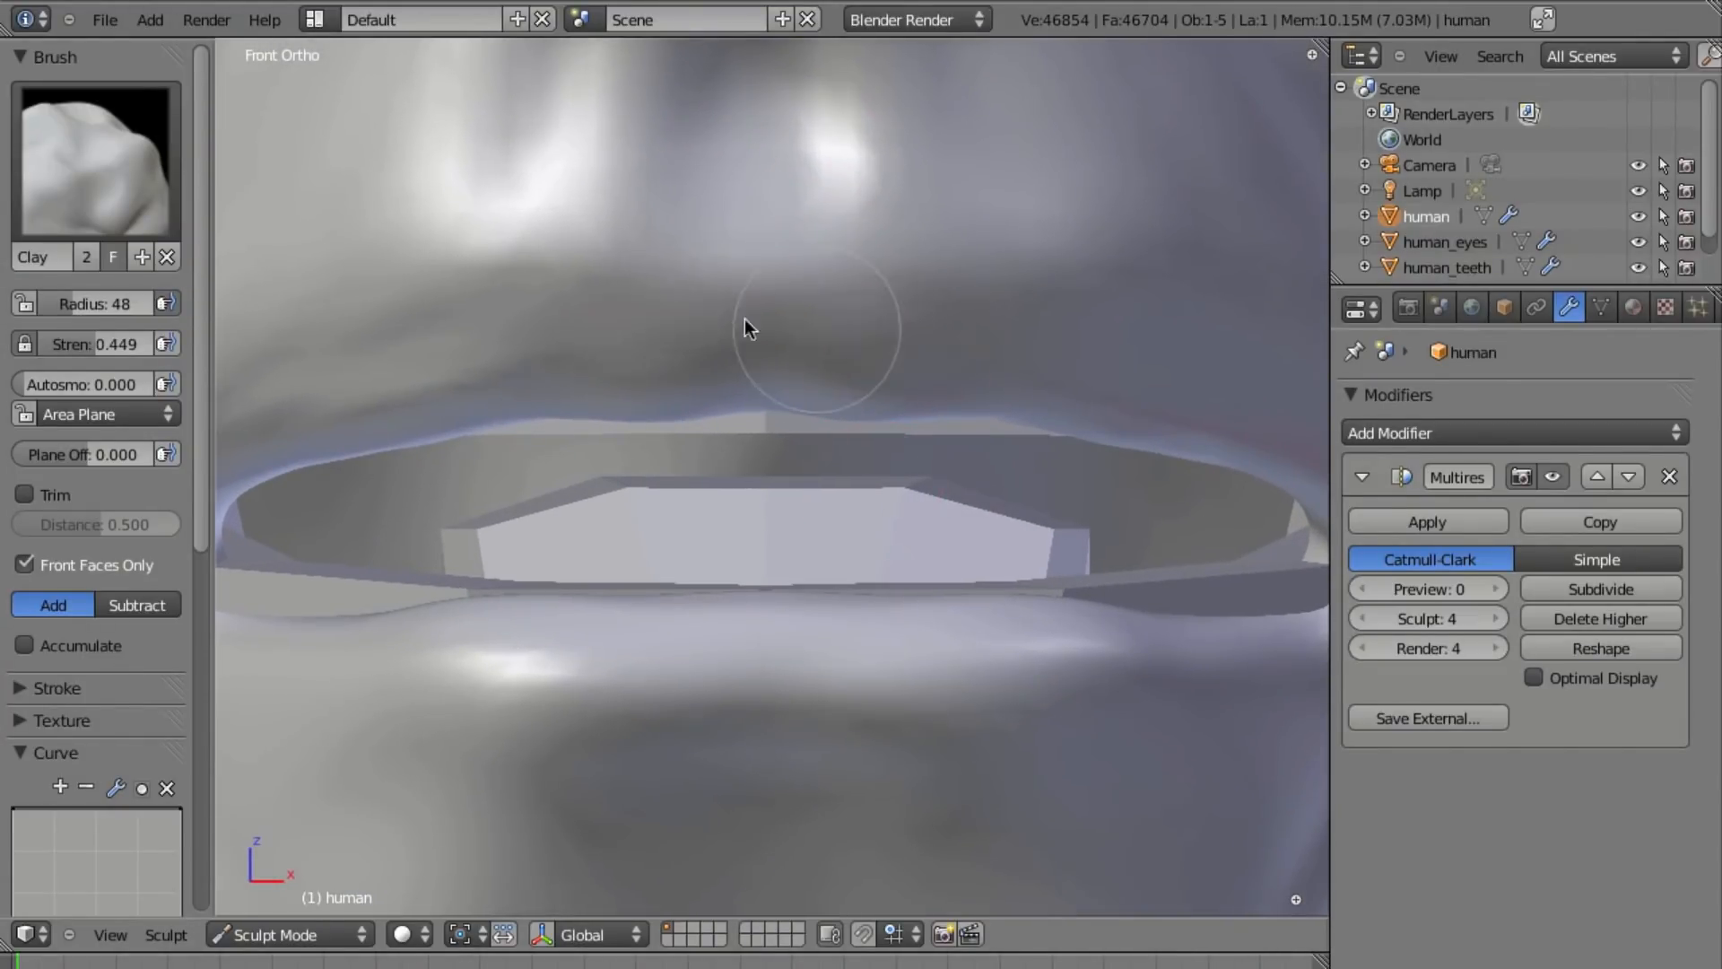
mouse_move(874, 490)
middle_mouse_down()
mouse_move(840, 431)
mouse_move(753, 575)
mouse_move(776, 795)
mouse_move(795, 476)
middle_mouse_up()
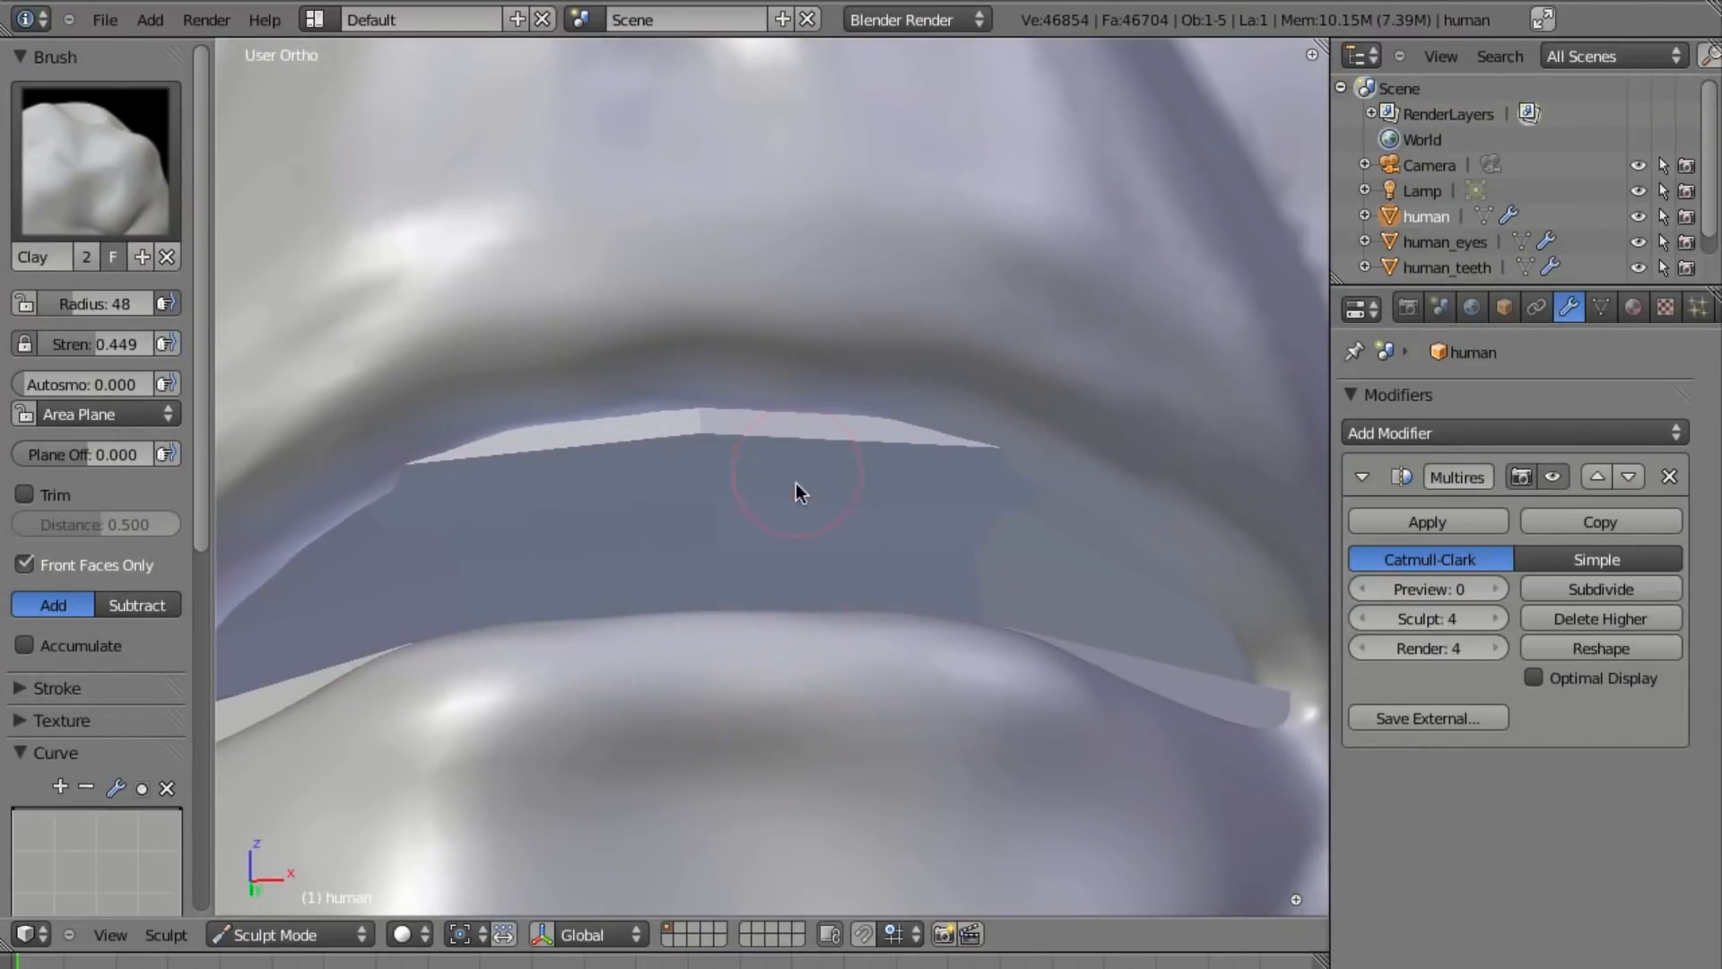
Sharpen the upper lip's border below the philtrum with the Crease brush, setting its pinch to 0.639.
key("shift+c")
left_click_drag(706, 297, 714, 376)
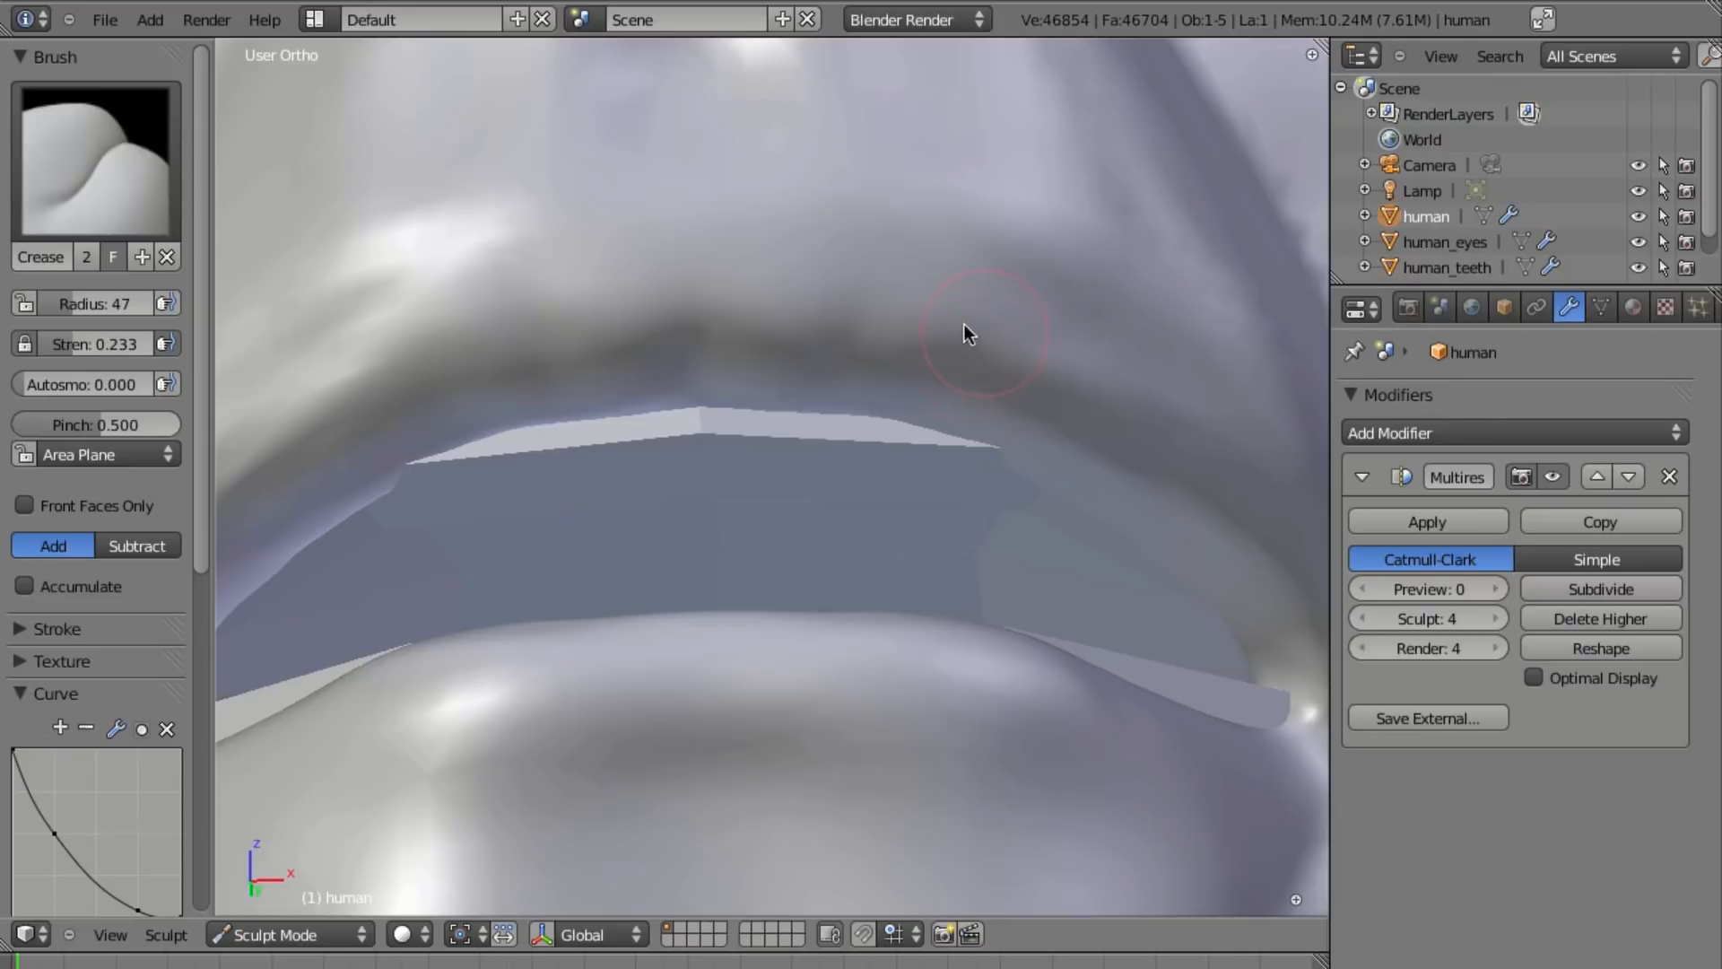
left_click_drag(108, 421, 134, 424)
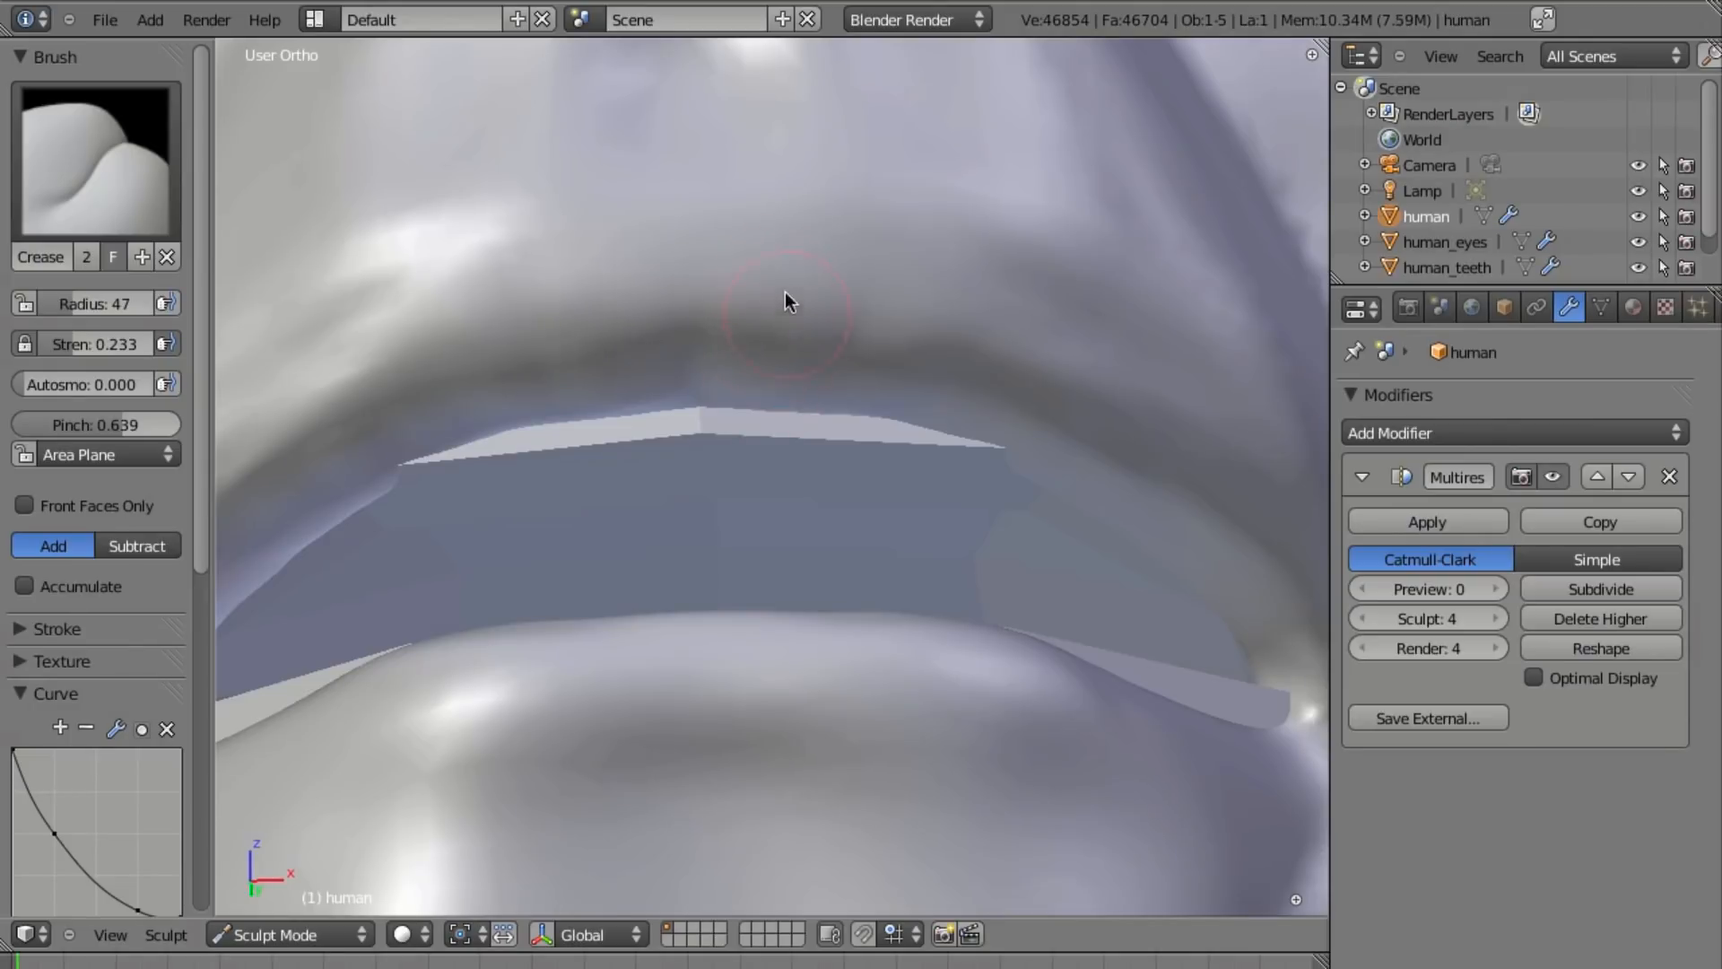
middle_click_drag(814, 459, 878, 470, "ctrl")
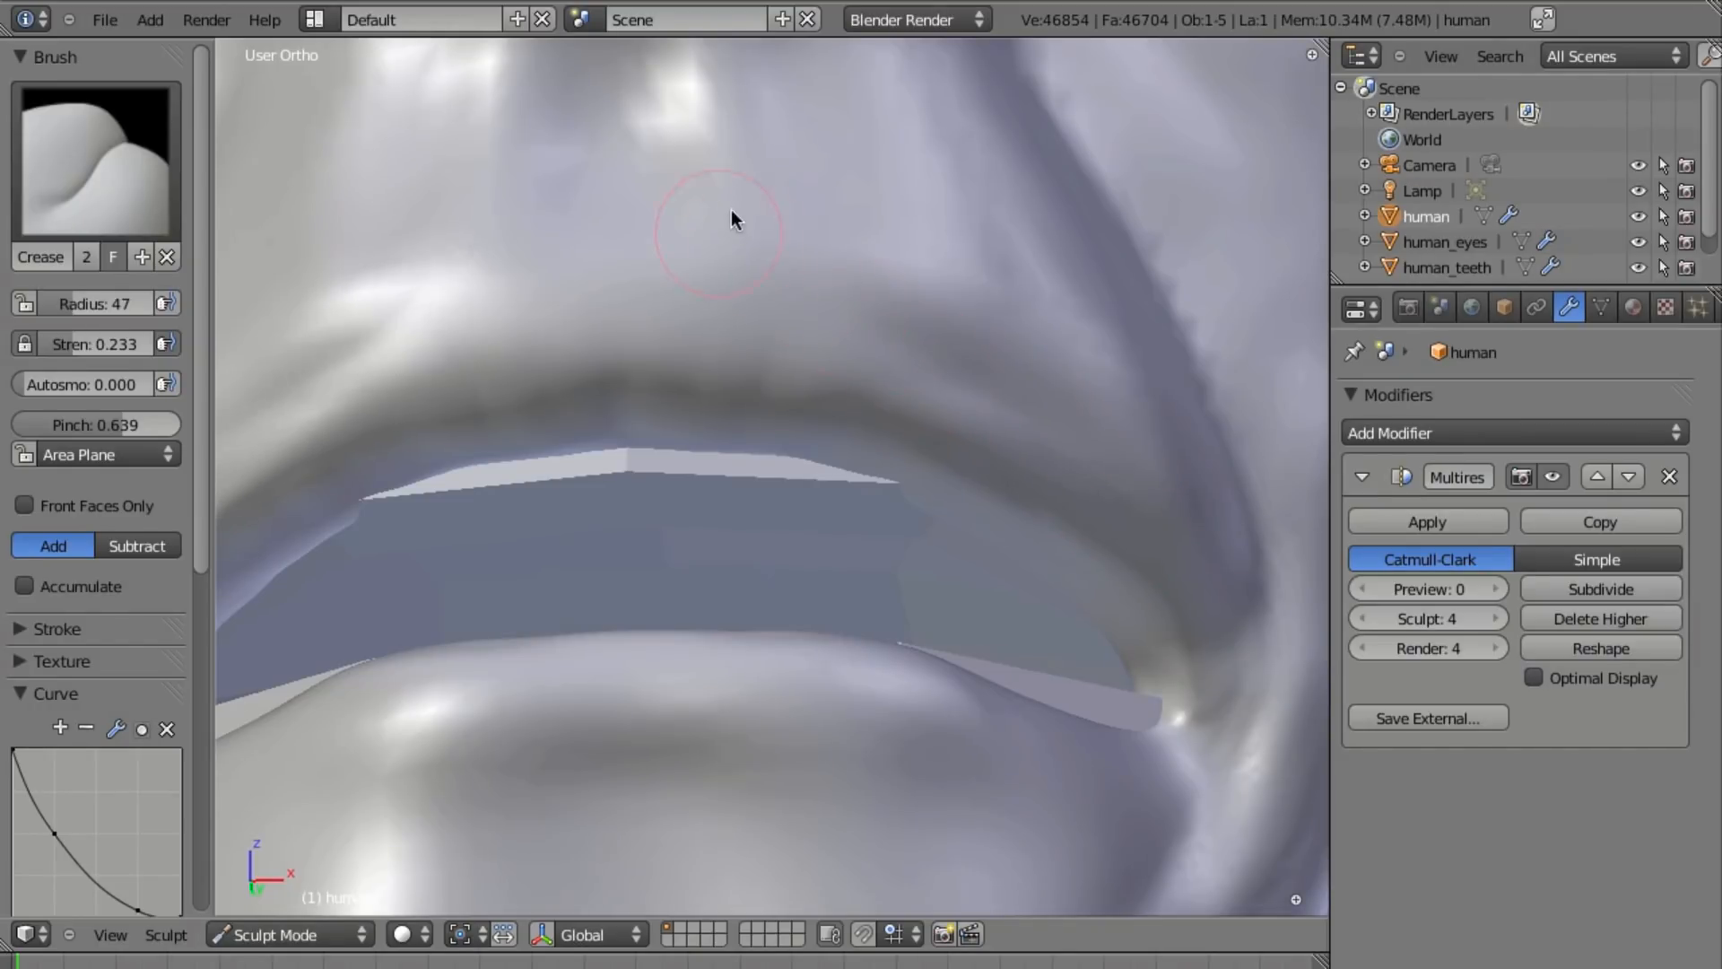
middle_click_drag(990, 414, 834, 583, "shift")
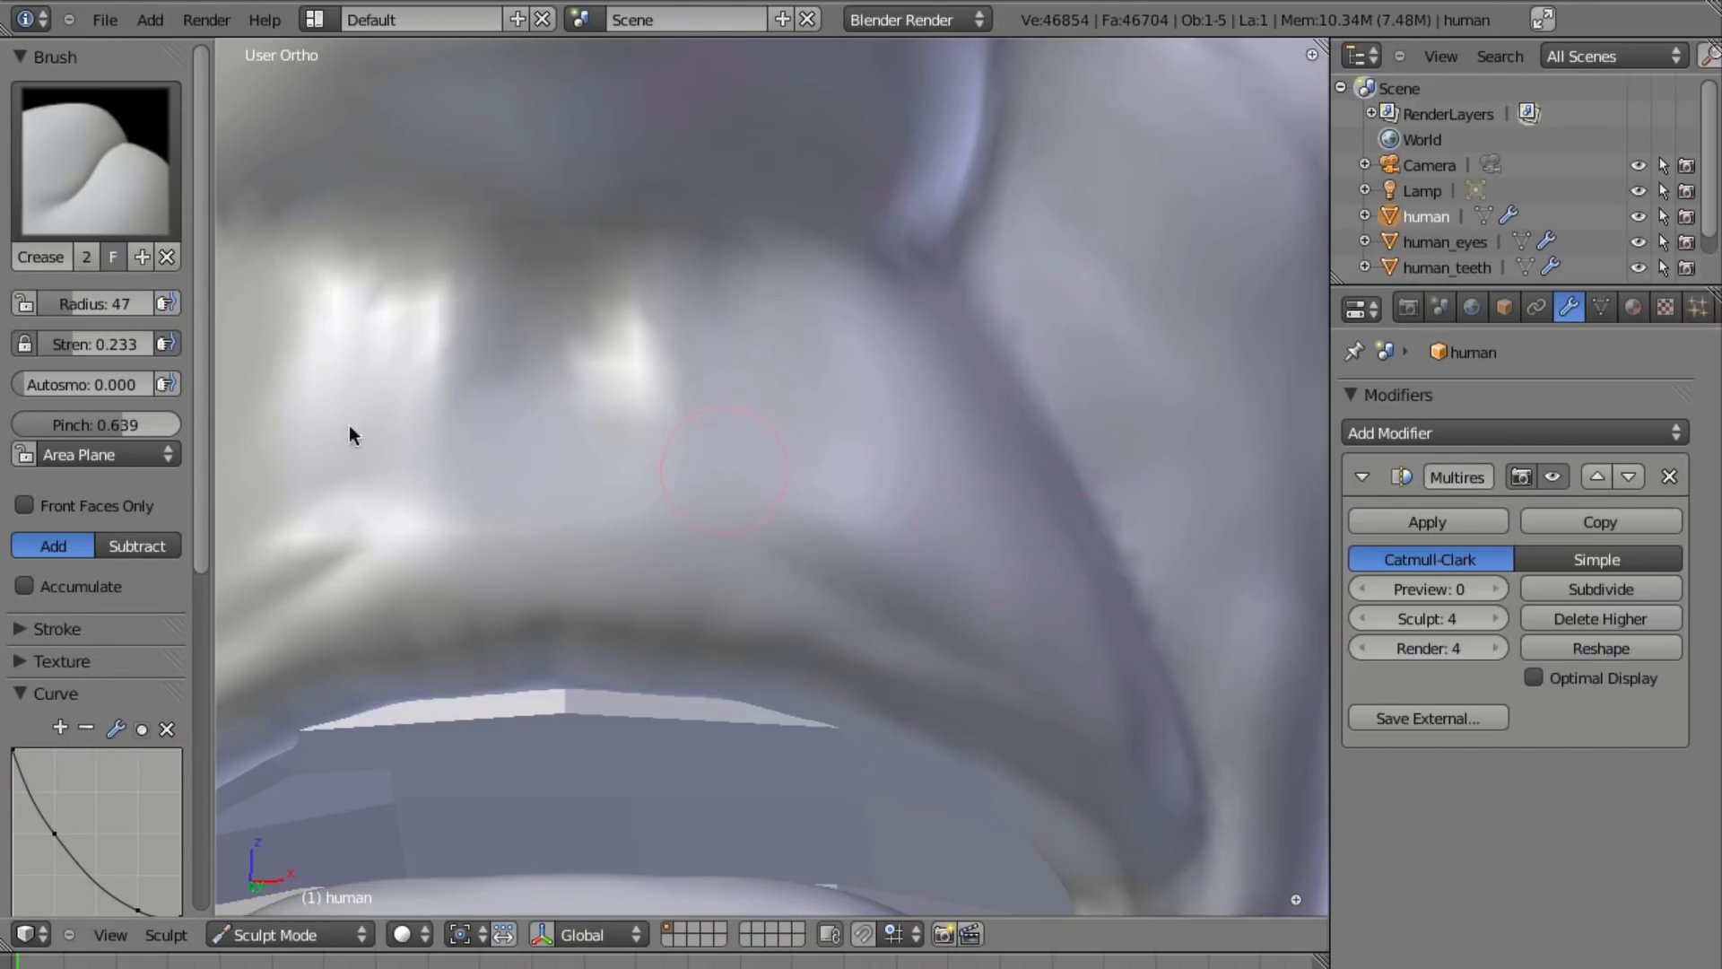
Set the Crease brush pinch to 0.516 and define the crease at the mouth corner beside the lower lip.
left_click_drag(172, 426, 146, 420)
scroll(787, 738, "down", 5)
middle_click_drag(903, 454, 783, 615)
scroll(784, 615, "down", 2)
key("KP_1")
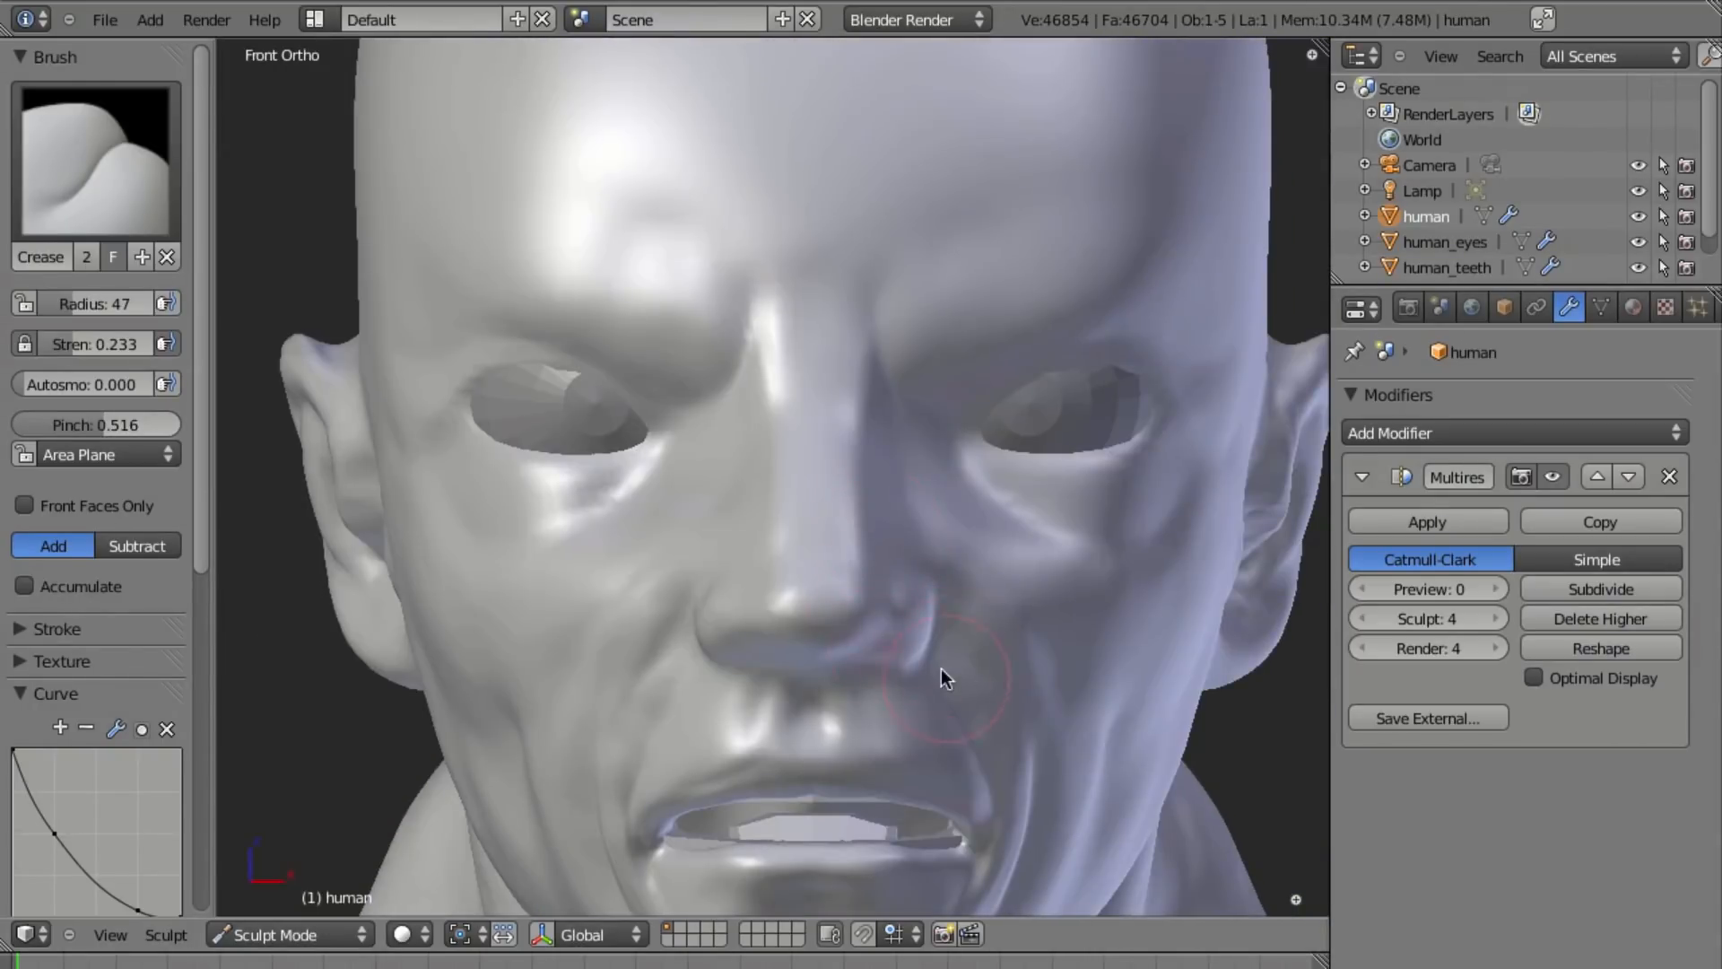
middle_click_drag(944, 645, 876, 294, "shift")
scroll(865, 570, "up", 2)
middle_click_drag(869, 653, 859, 467)
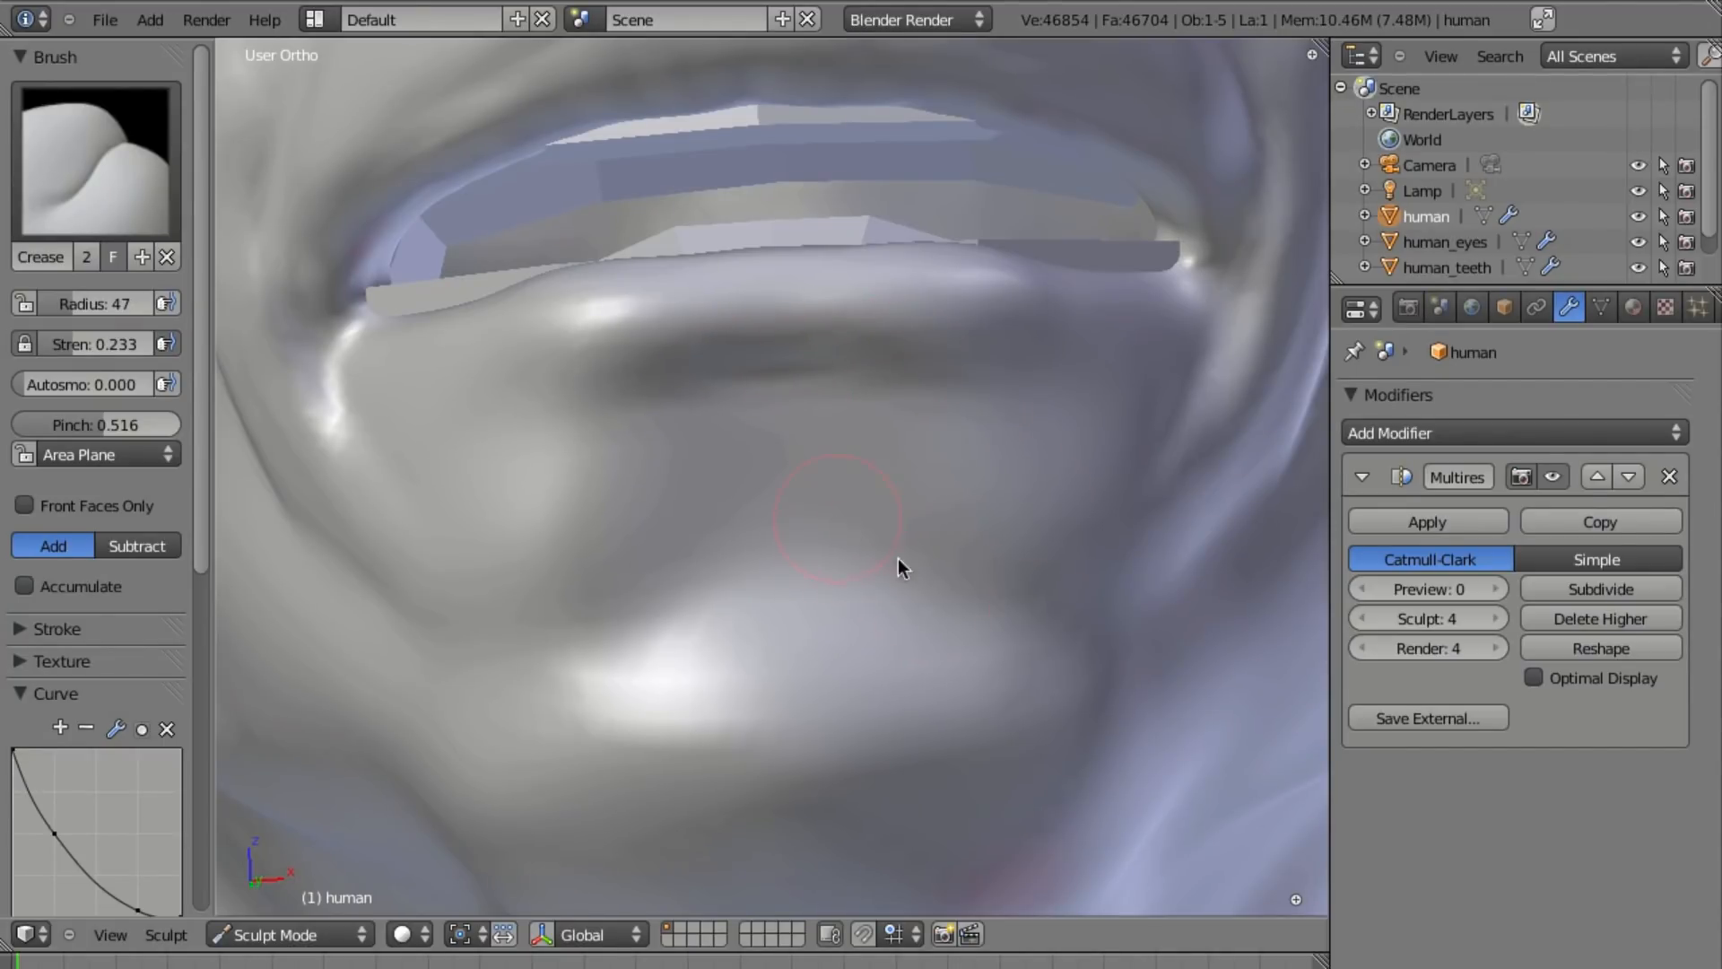
middle_click_drag(1110, 596, 699, 526)
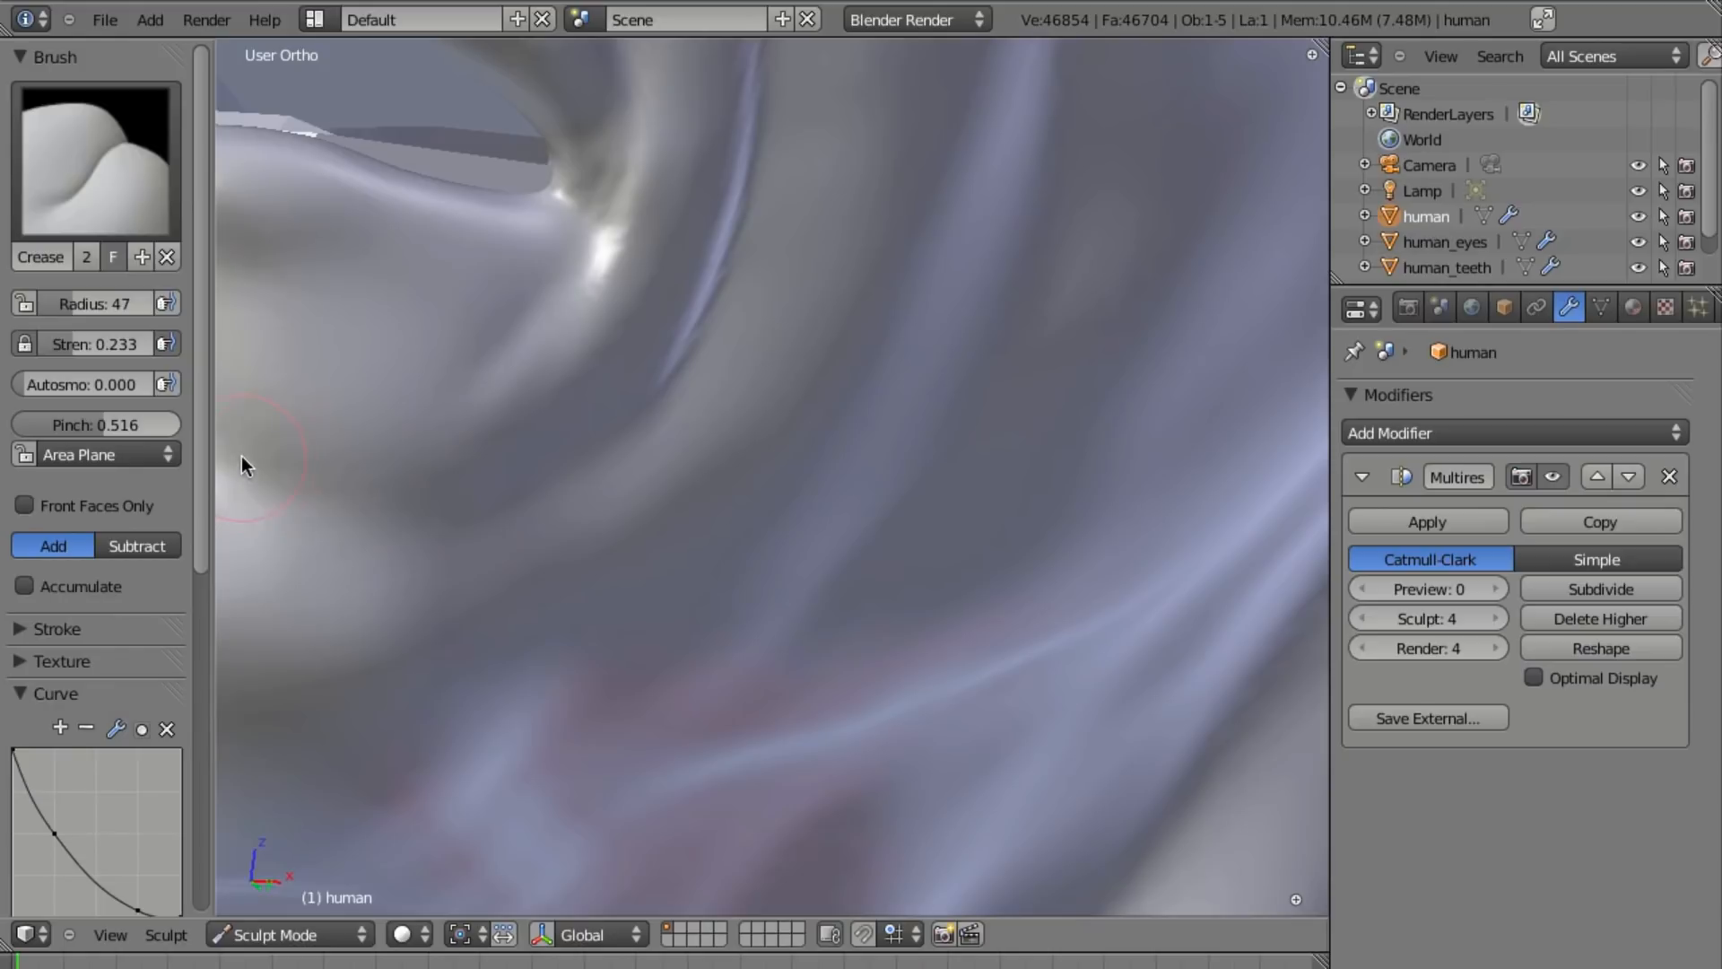
mouse_move(580, 269)
middle_mouse_down()
mouse_move(915, 584)
mouse_move(776, 543)
mouse_move(825, 561)
mouse_move(667, 286)
middle_mouse_up()
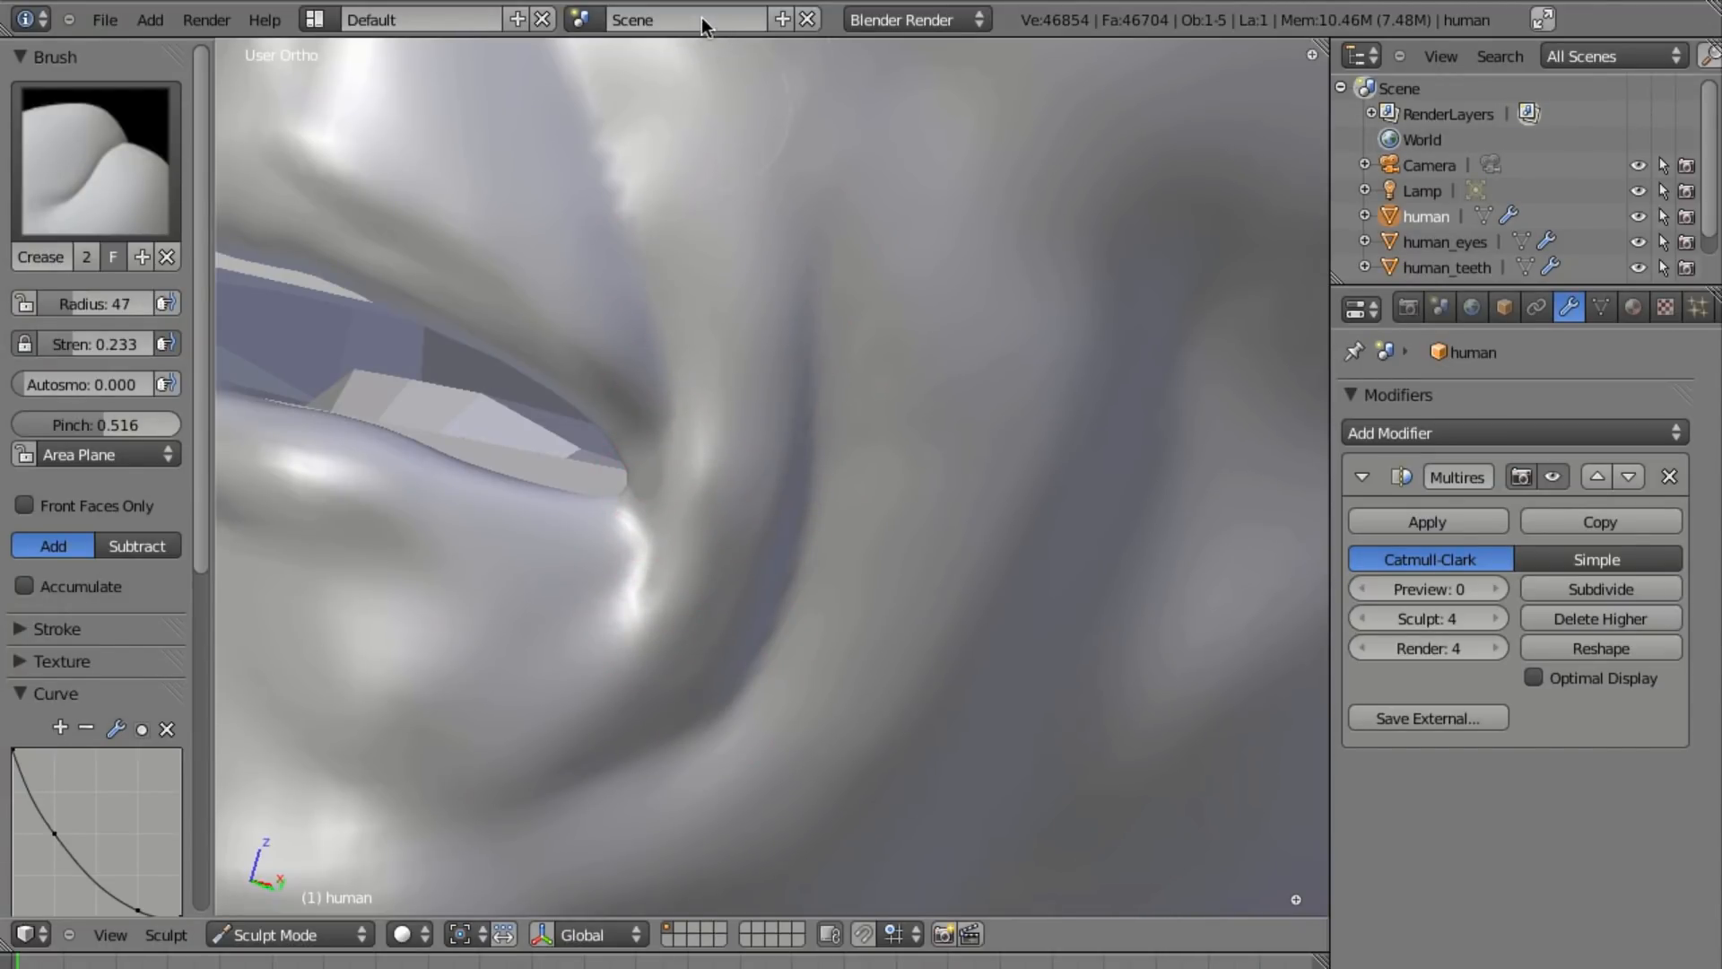
Refine the nasolabial fold and the edge of the nostril wing with the Crease brush.
scroll(823, 464, "down", 4)
middle_click_drag(823, 464, 779, 488)
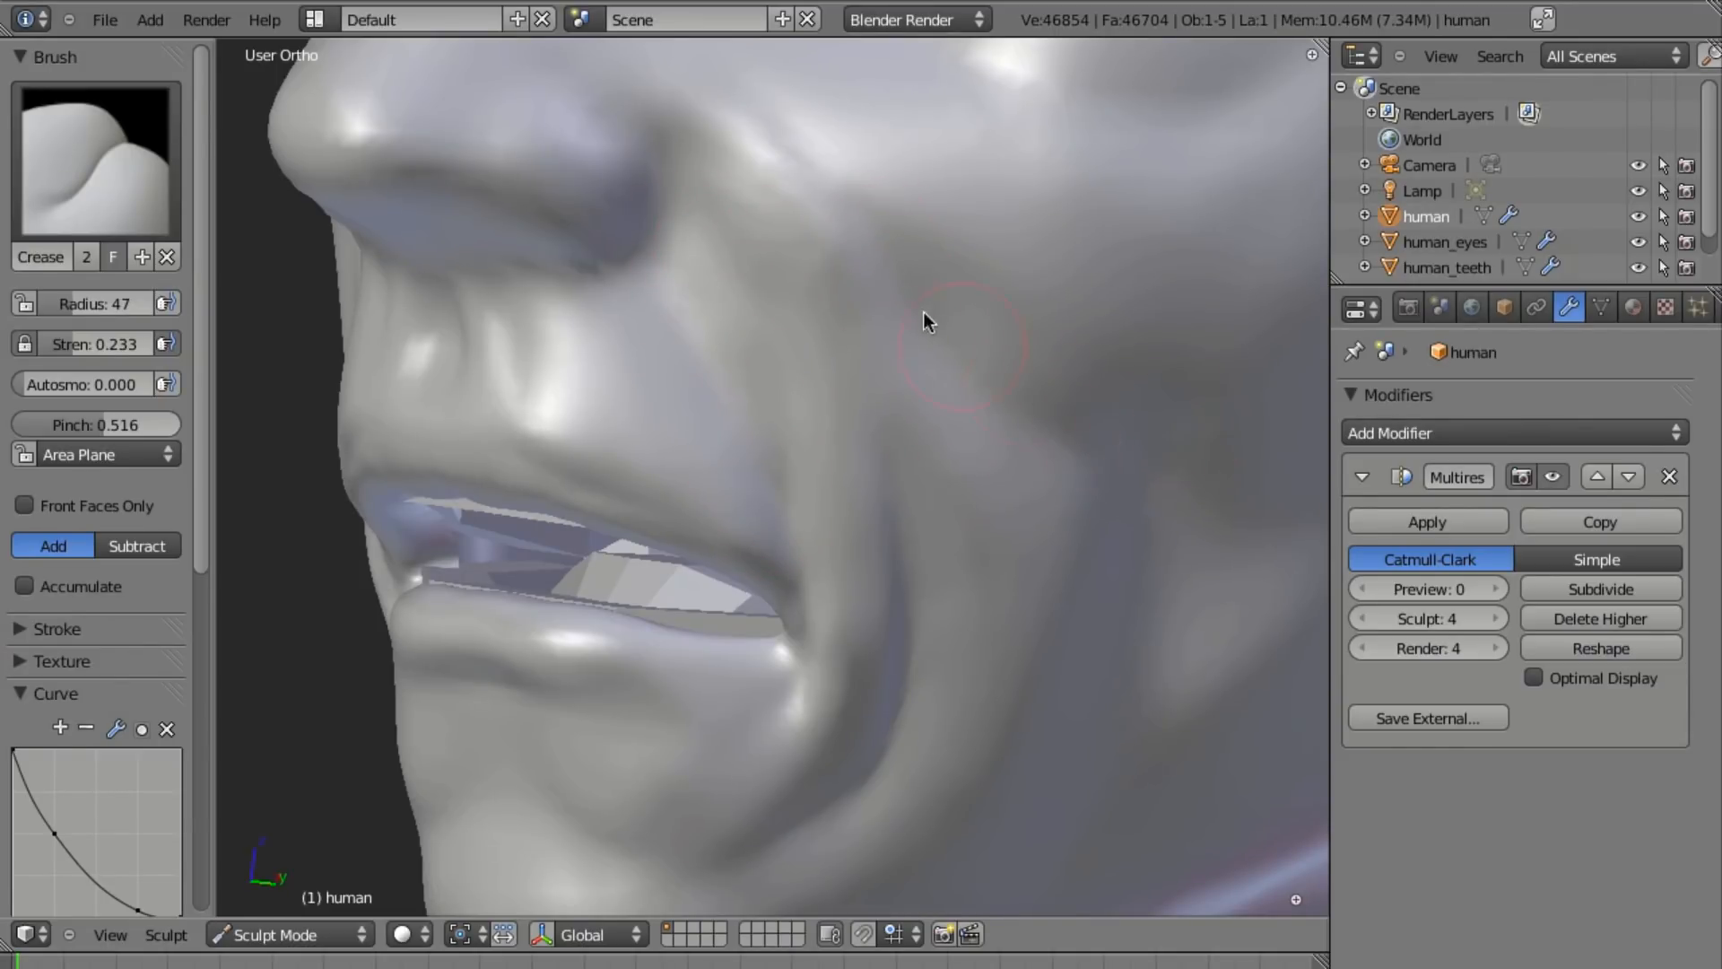
mouse_move(812, 437)
middle_mouse_down("shift")
mouse_move(739, 532)
mouse_move(825, 464)
middle_mouse_up("shift")
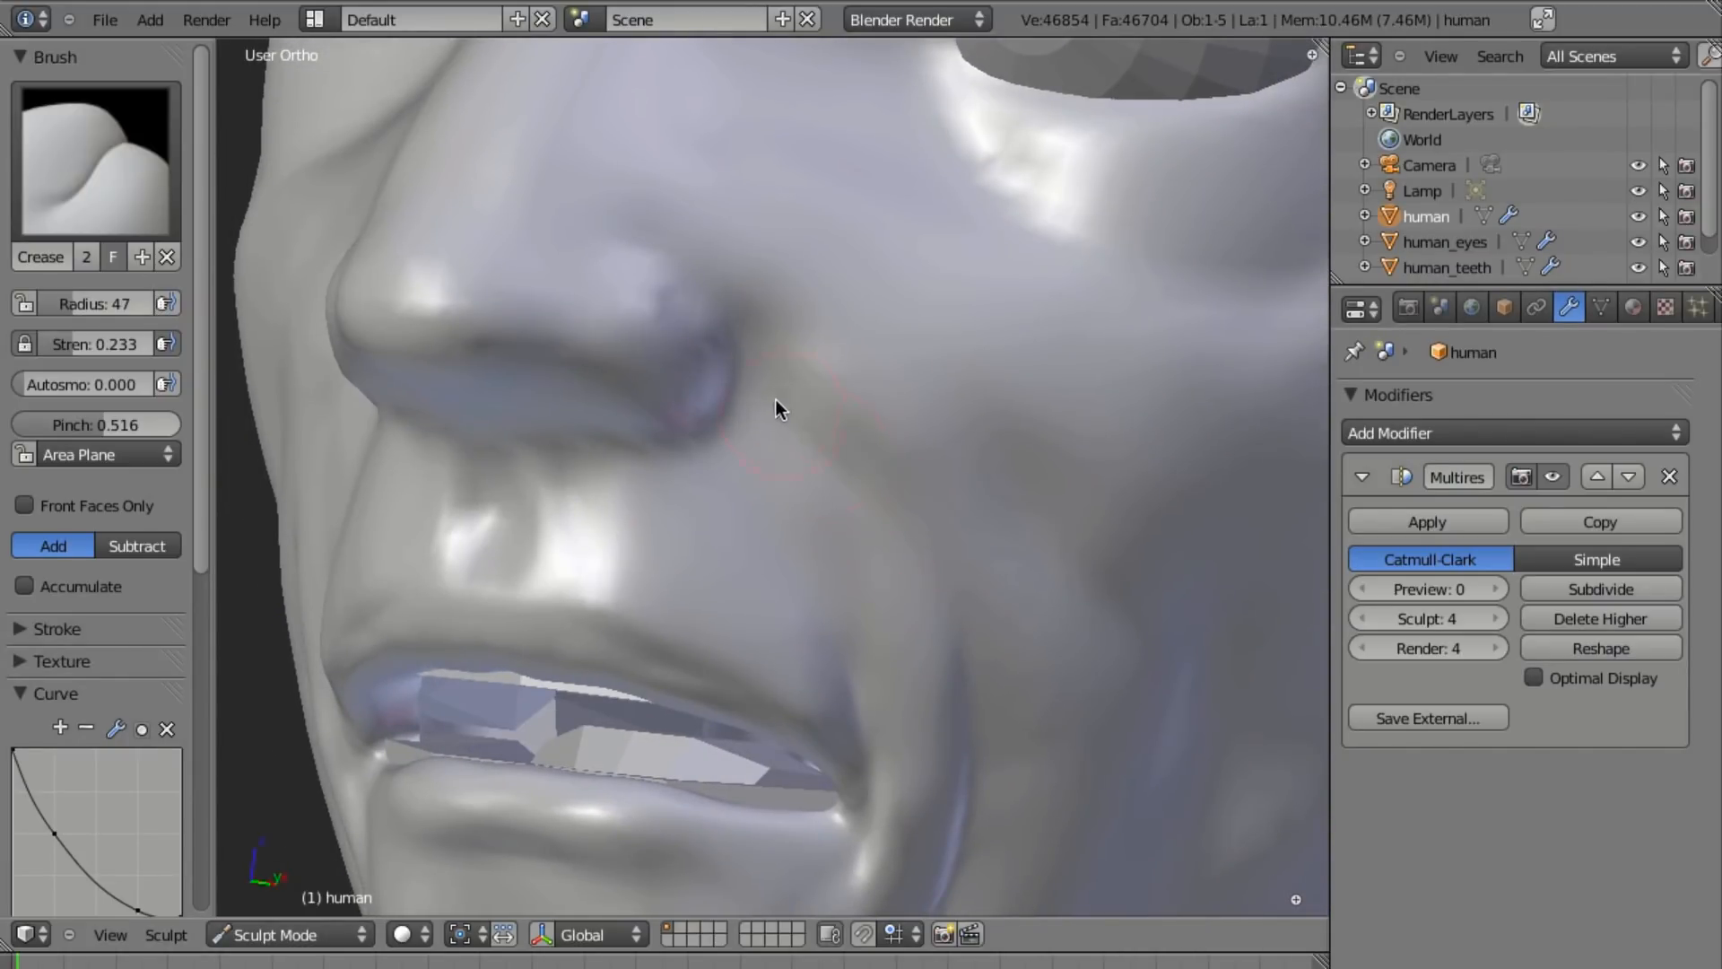
left_click_drag(694, 269, 632, 262)
Examine the chin, jawline, throat and side of the neck from the front and from below.
scroll(929, 348, "down", 6)
middle_click_drag(916, 530, 865, 446)
scroll(865, 445, "up", 6)
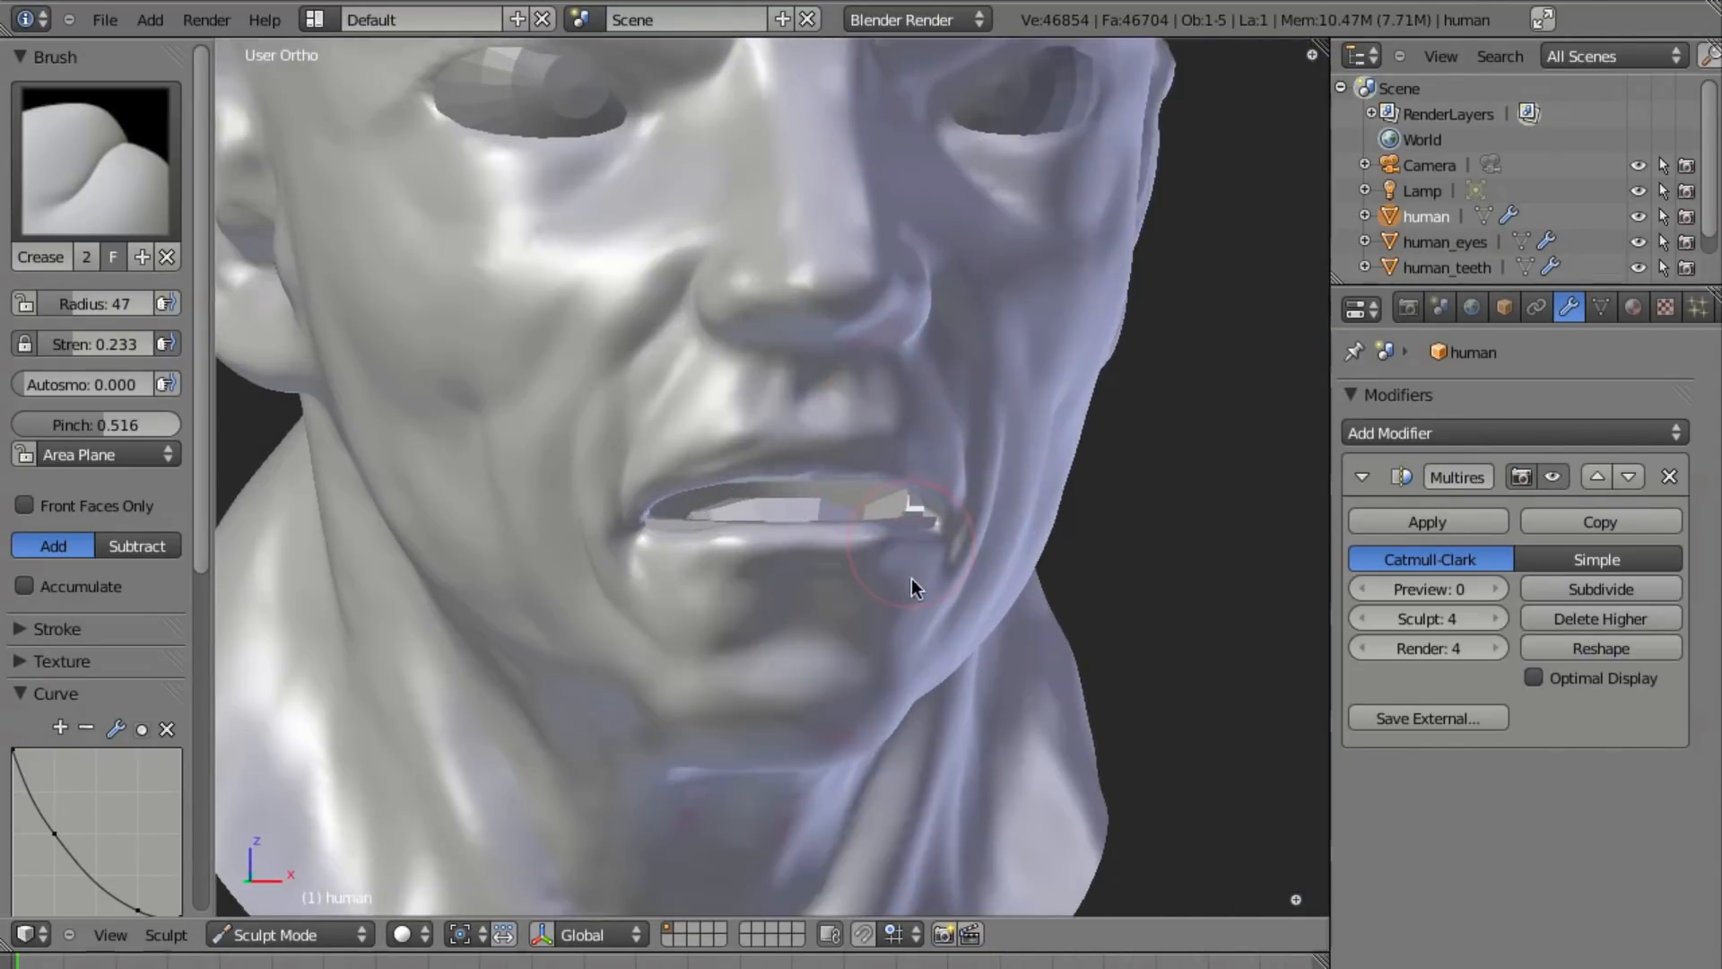
scroll(828, 433, "up", 3)
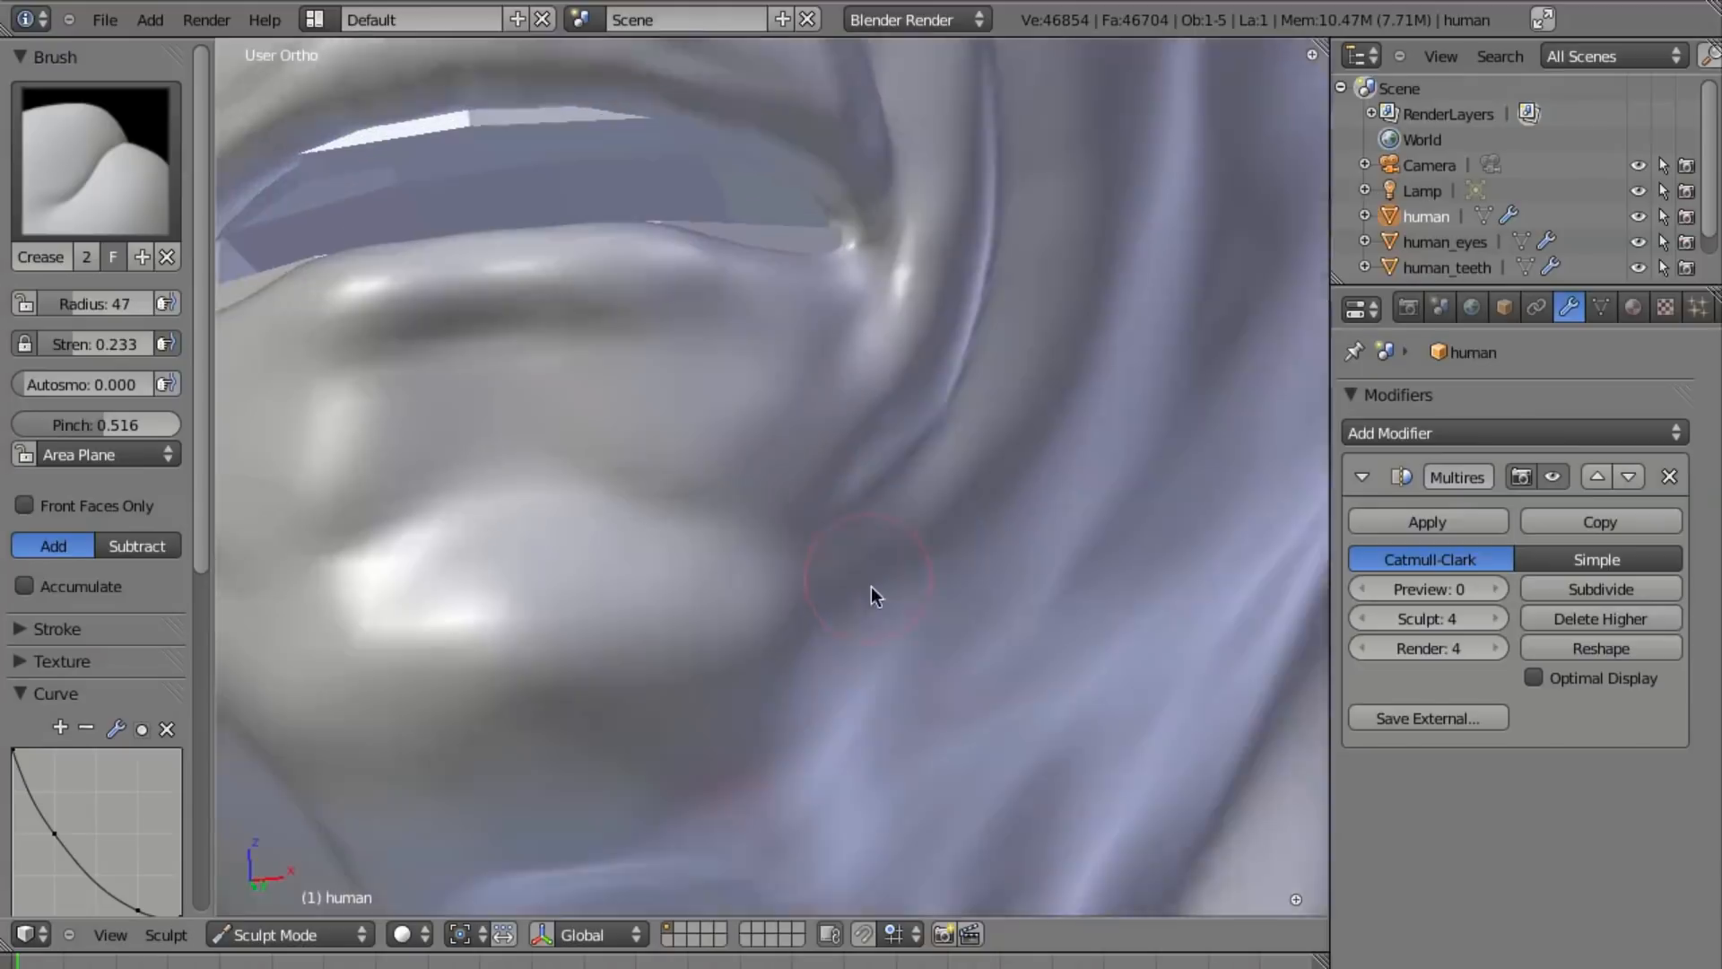
scroll(799, 565, "down", 4)
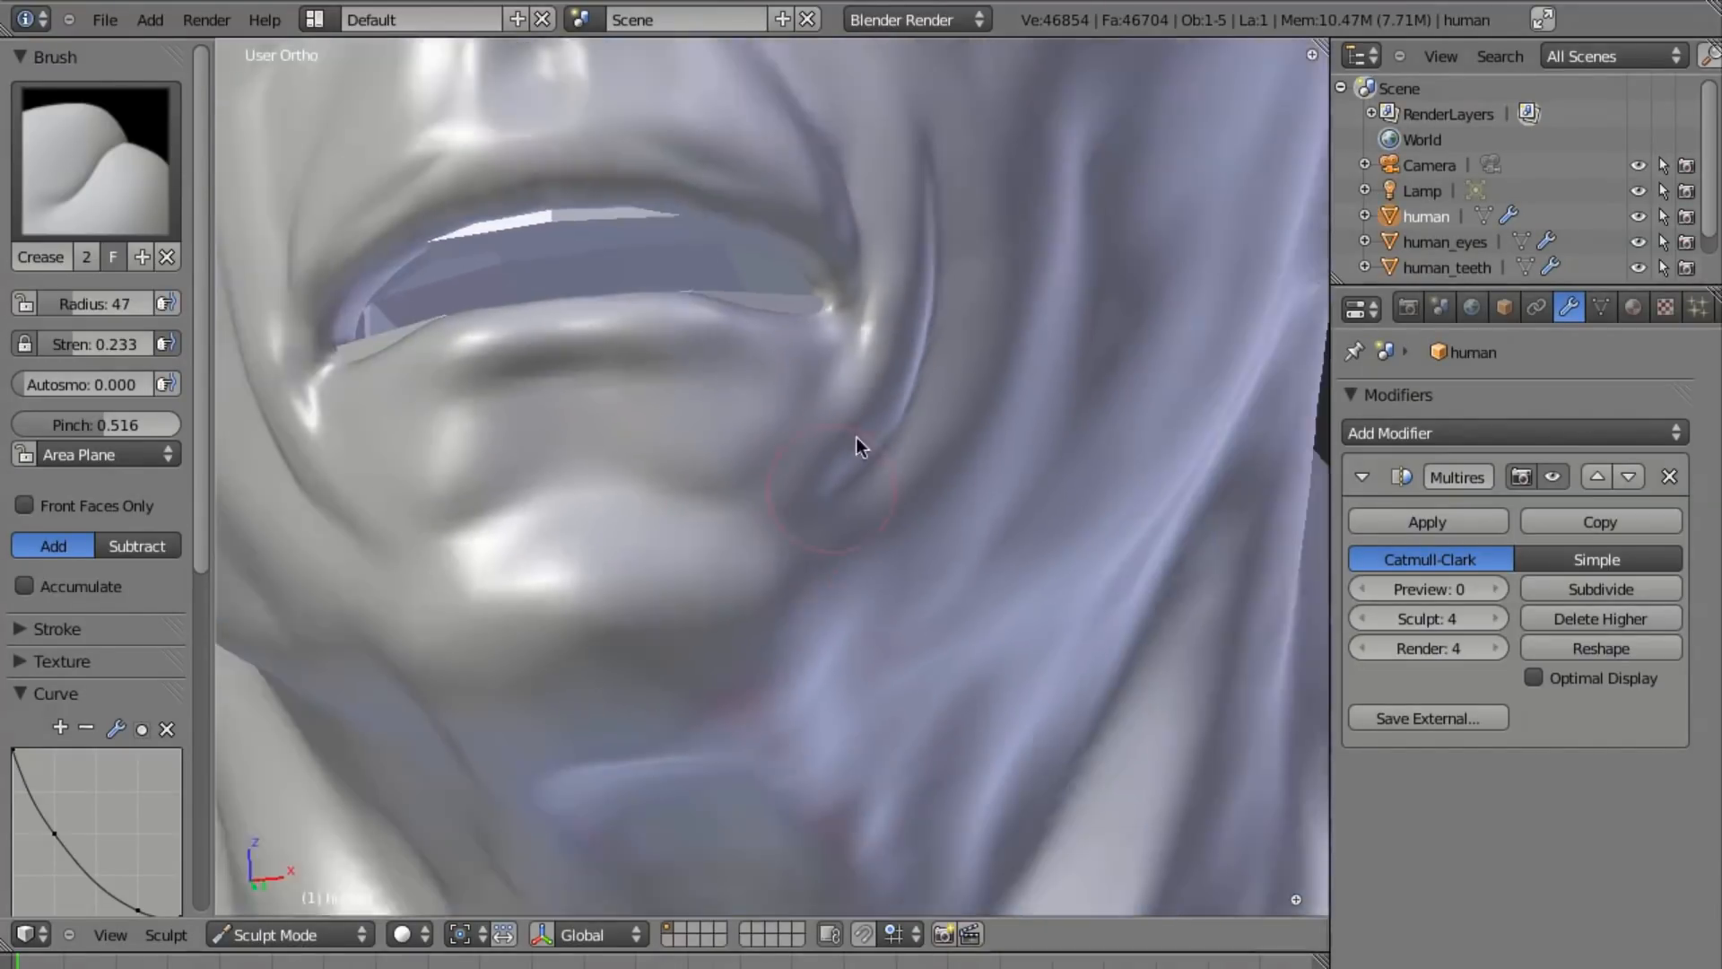
middle_click_drag(740, 596, 736, 435)
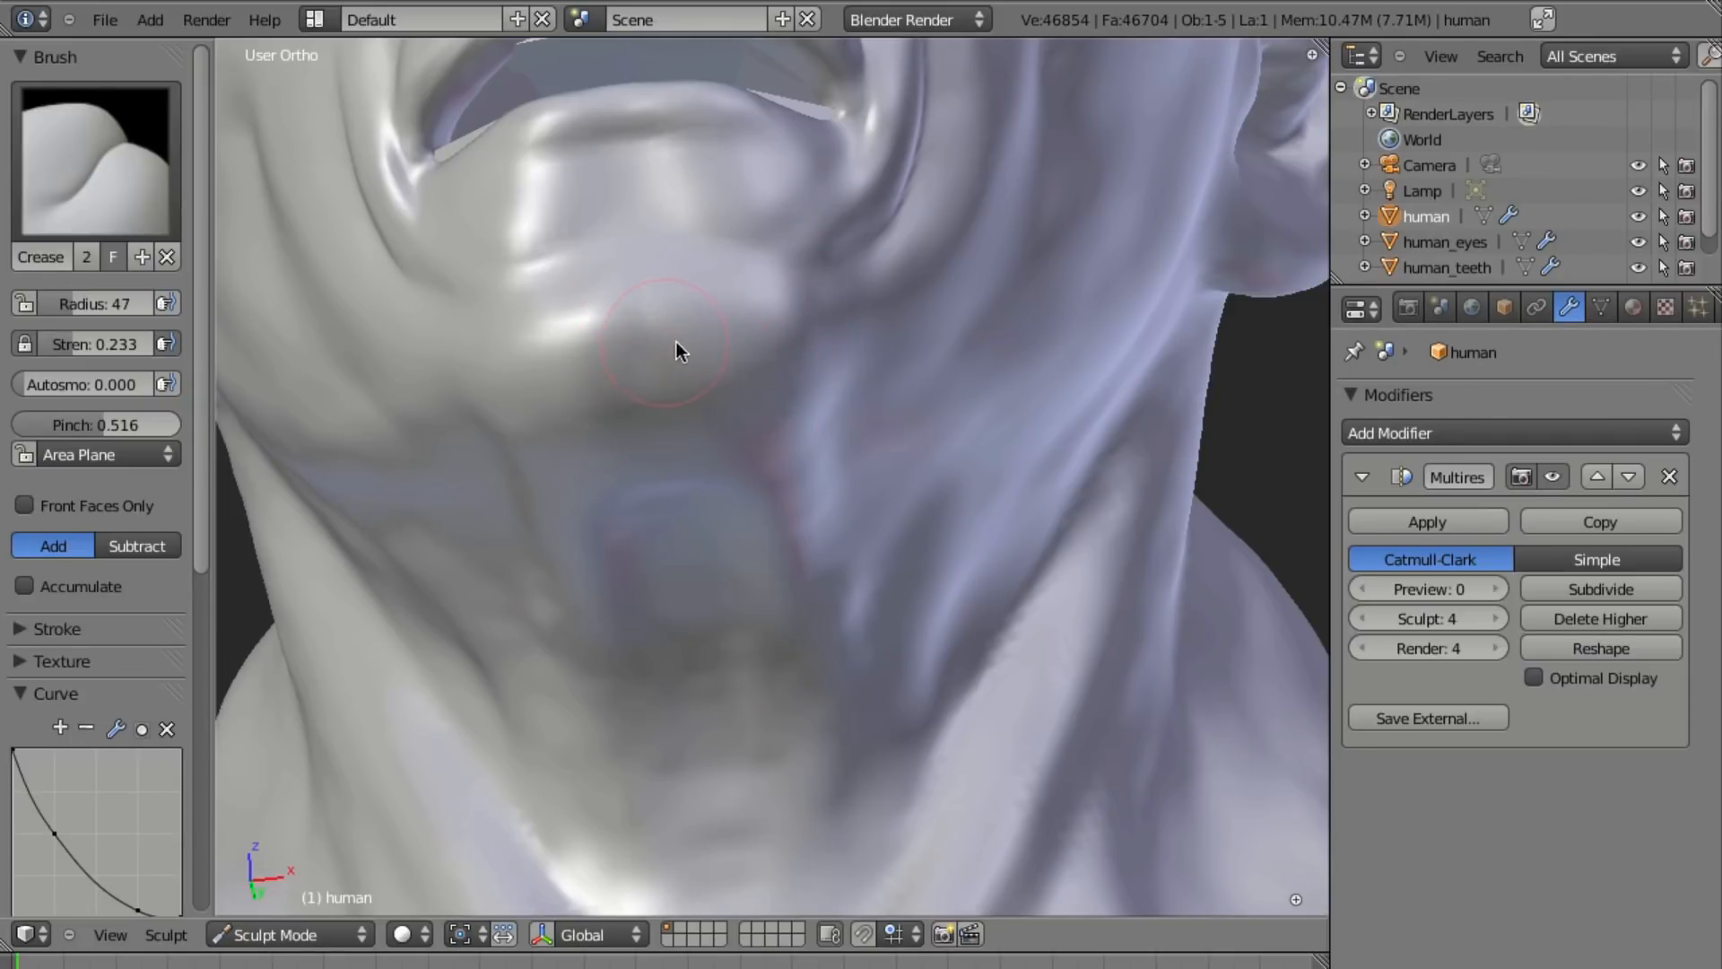
key("c")
mouse_move(874, 333)
middle_mouse_down()
mouse_move(814, 269)
mouse_move(787, 318)
mouse_move(707, 284)
middle_mouse_up()
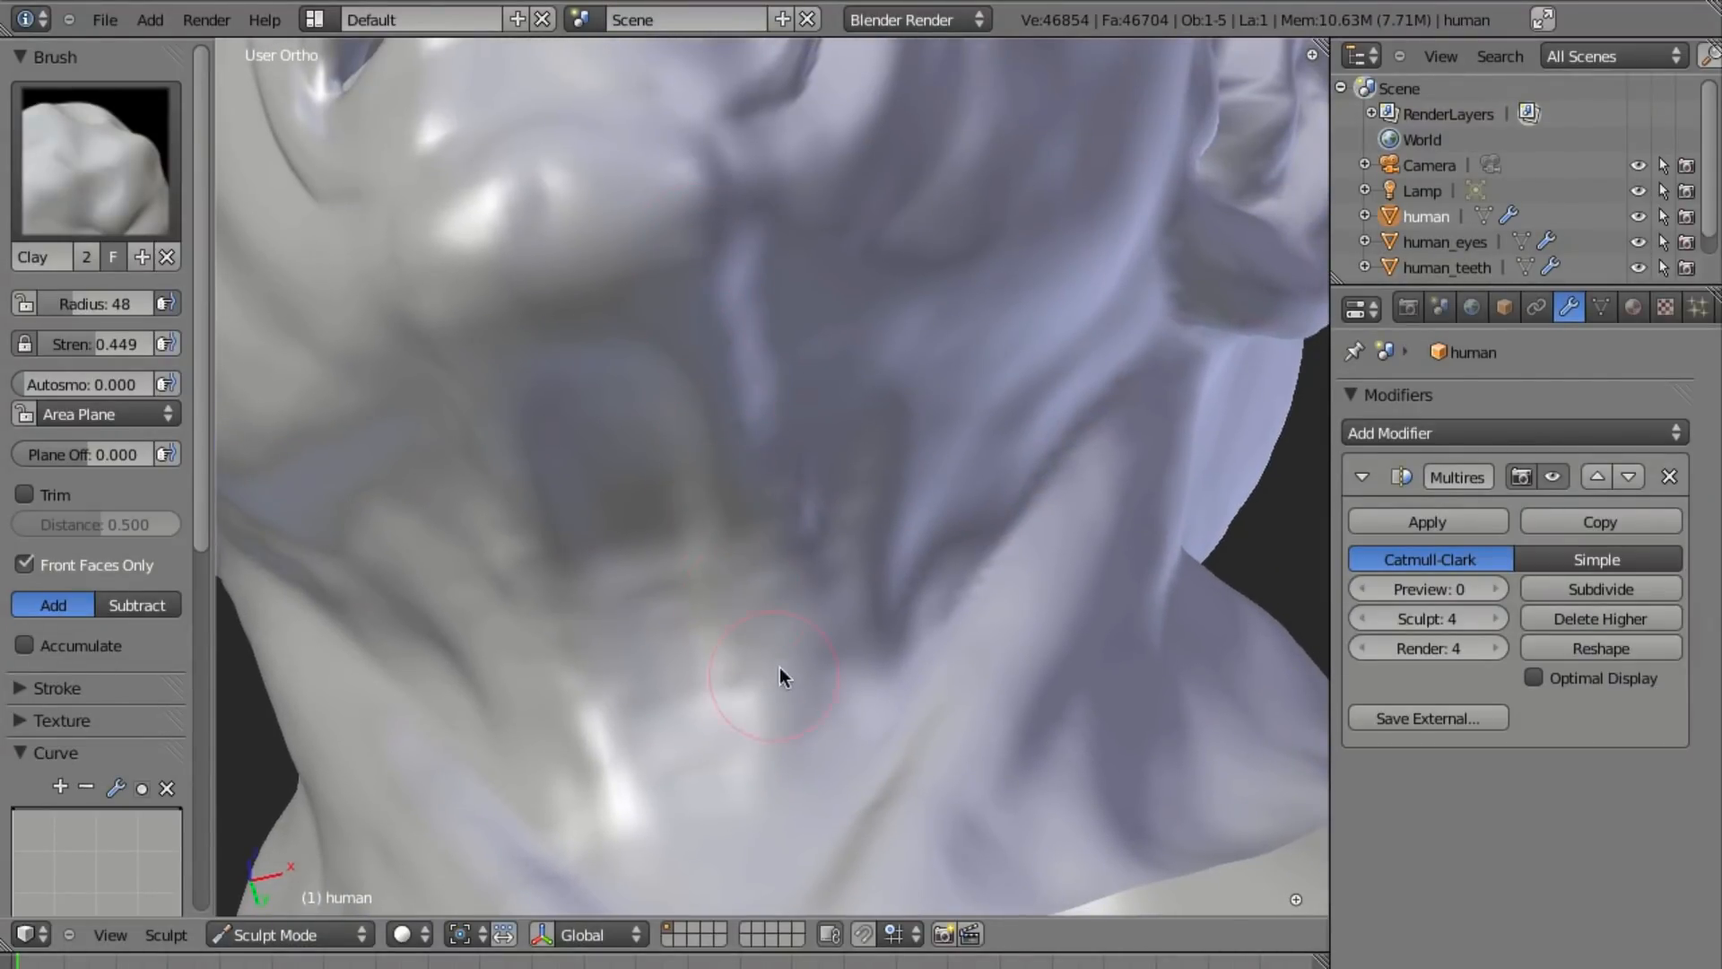
scroll(782, 688, "down", 4)
middle_click_drag(765, 424, 688, 340)
scroll(567, 296, "up", 3)
mouse_move(604, 453)
middle_mouse_down()
mouse_move(776, 623)
mouse_move(487, 428)
middle_mouse_up()
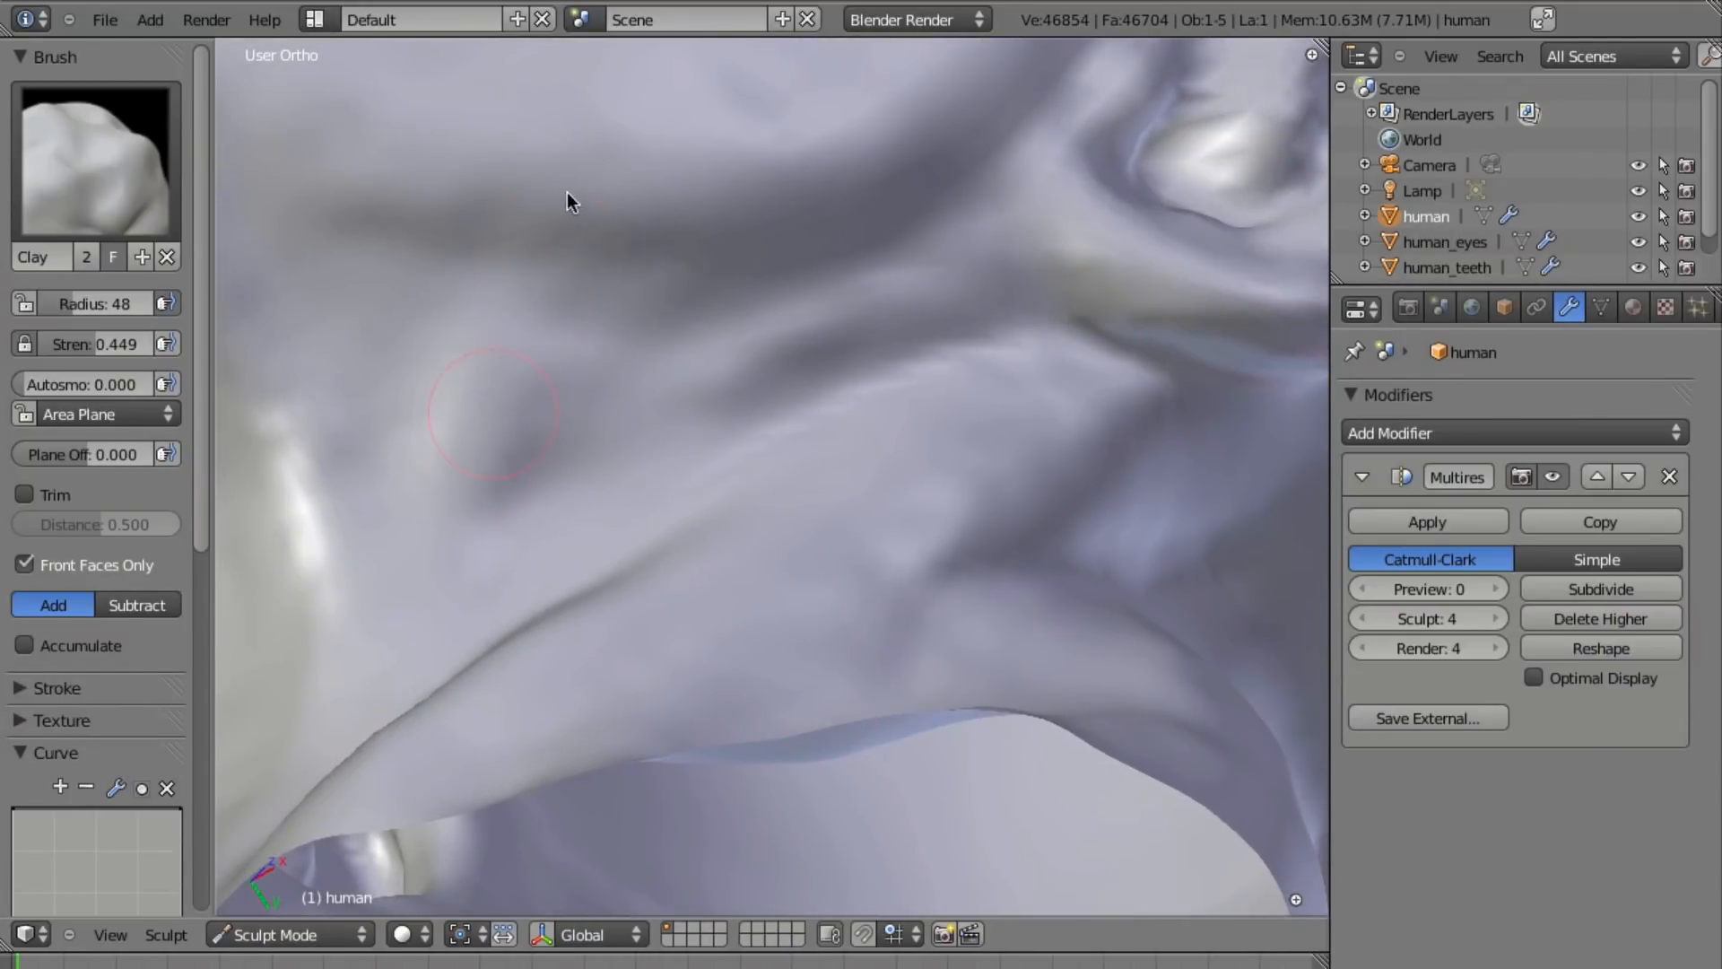
mouse_move(566, 316)
left_mouse_down()
mouse_move(484, 569)
mouse_move(486, 639)
left_mouse_up()
Shape the lower eyelid's folds and define the upper eyelid's edge with the Crease brush.
scroll(486, 630, "down", 5)
middle_click_drag(485, 630, 829, 829)
middle_click_drag(933, 617, 835, 657, "shift")
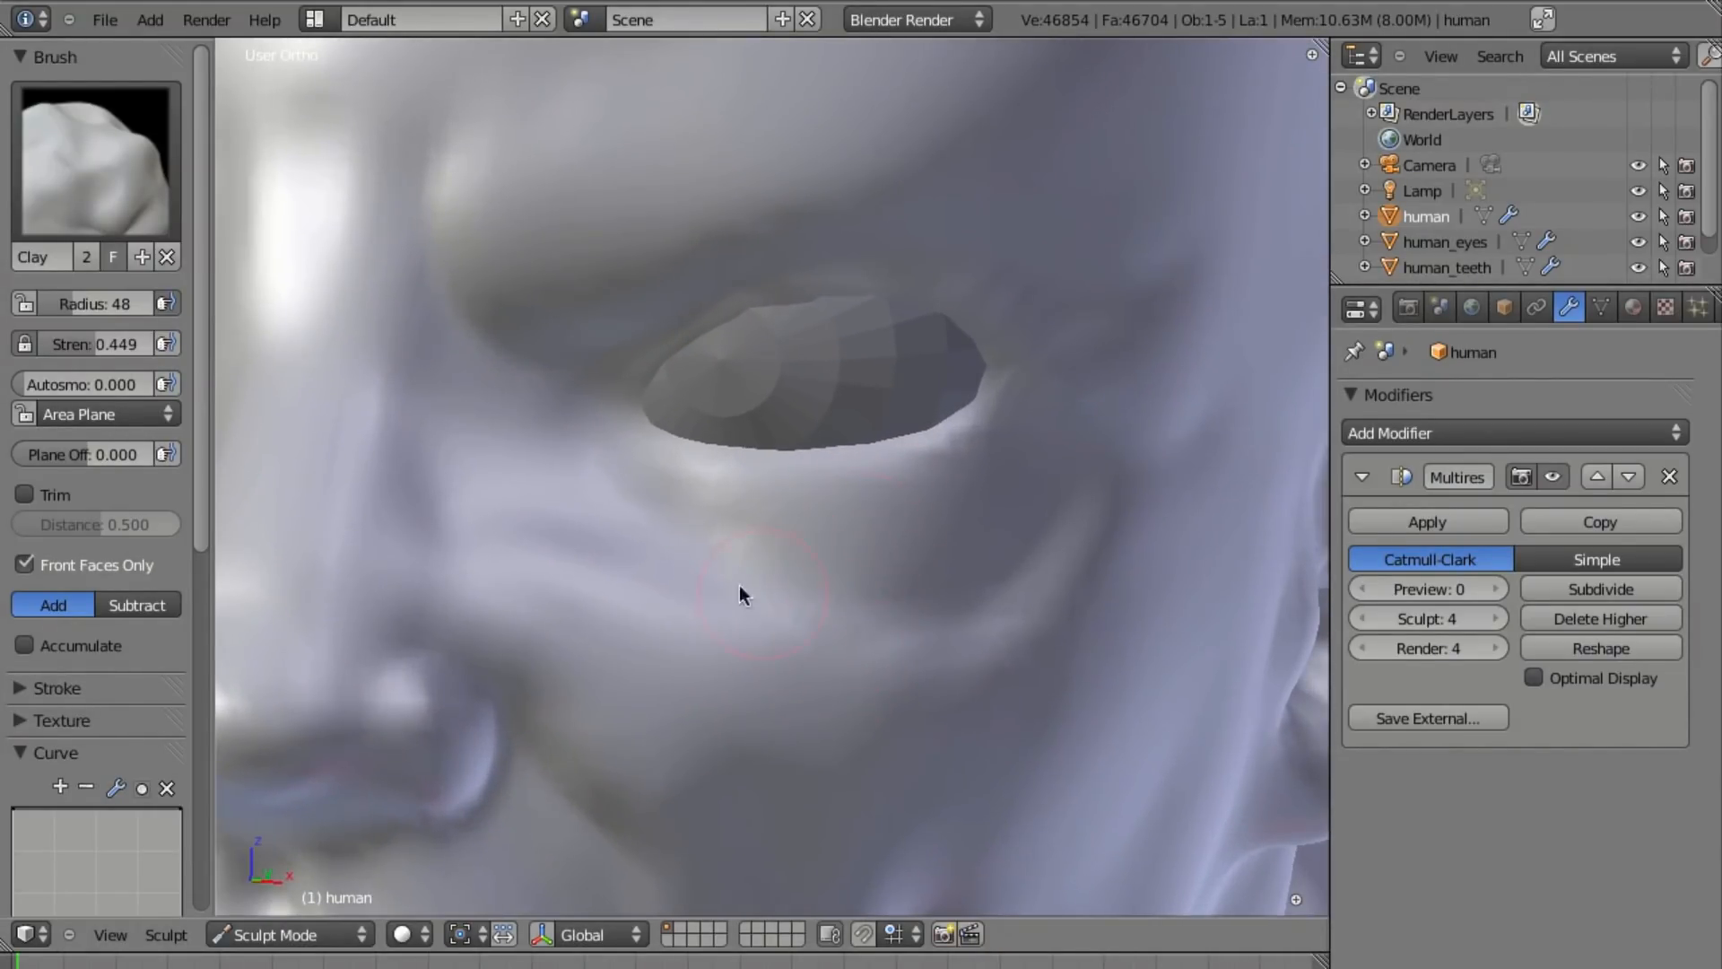
key("shift+c")
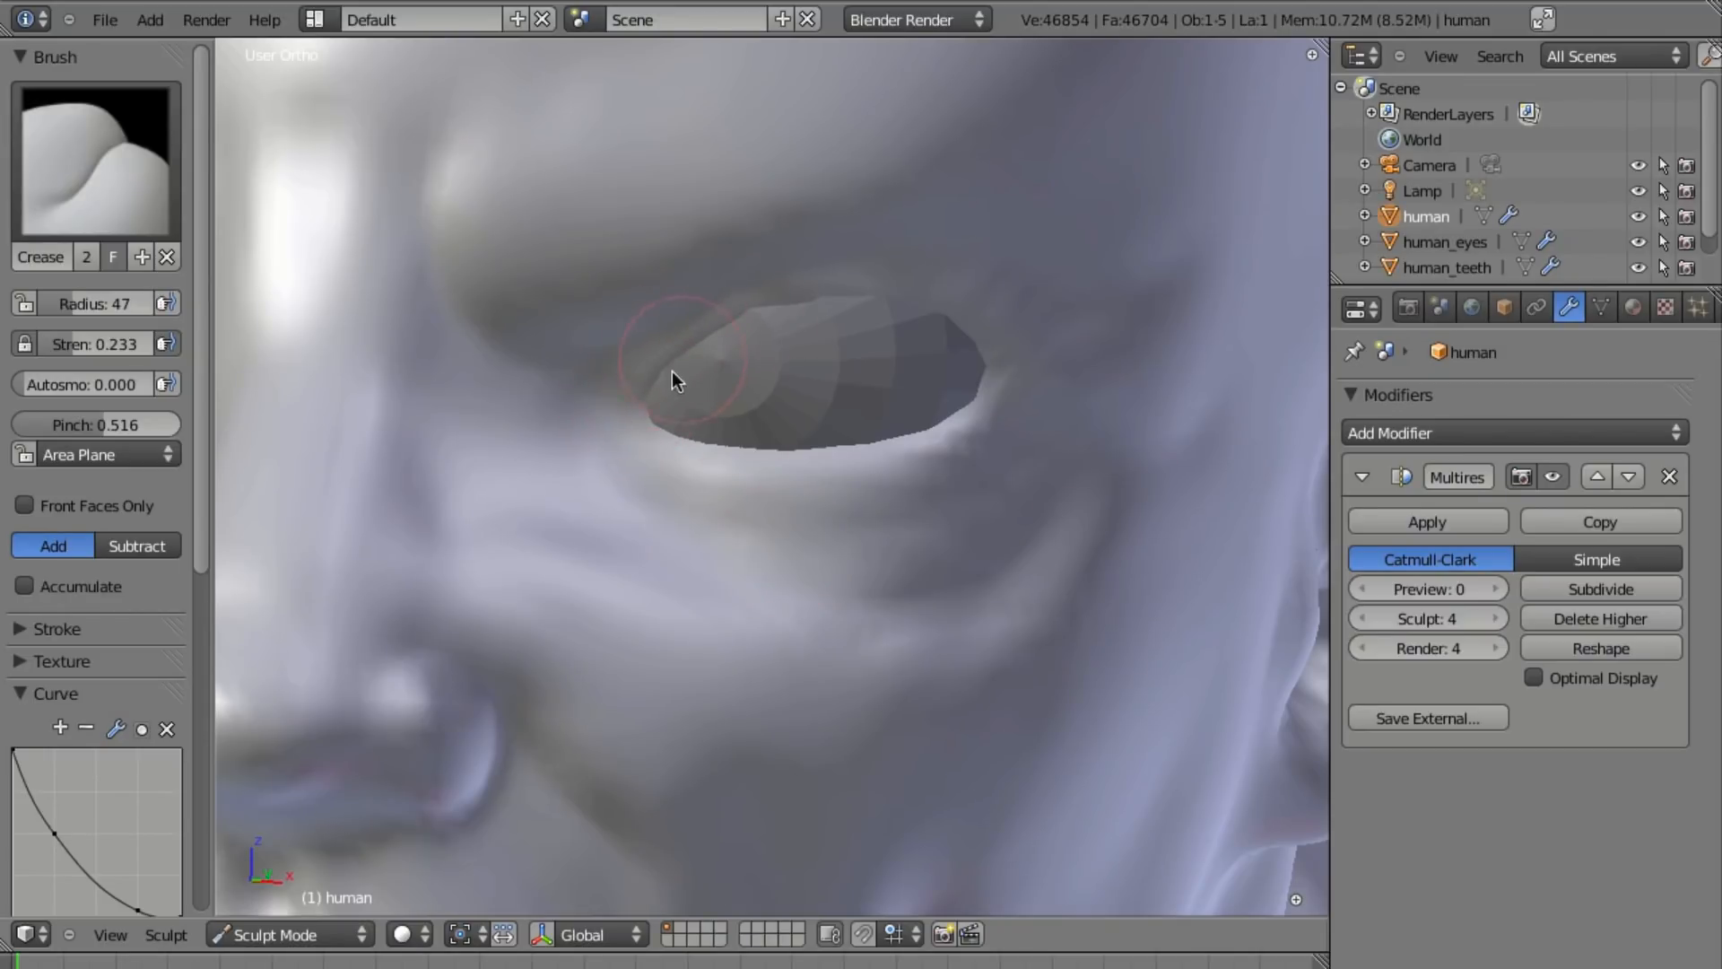
left_click_drag(764, 303, 851, 292)
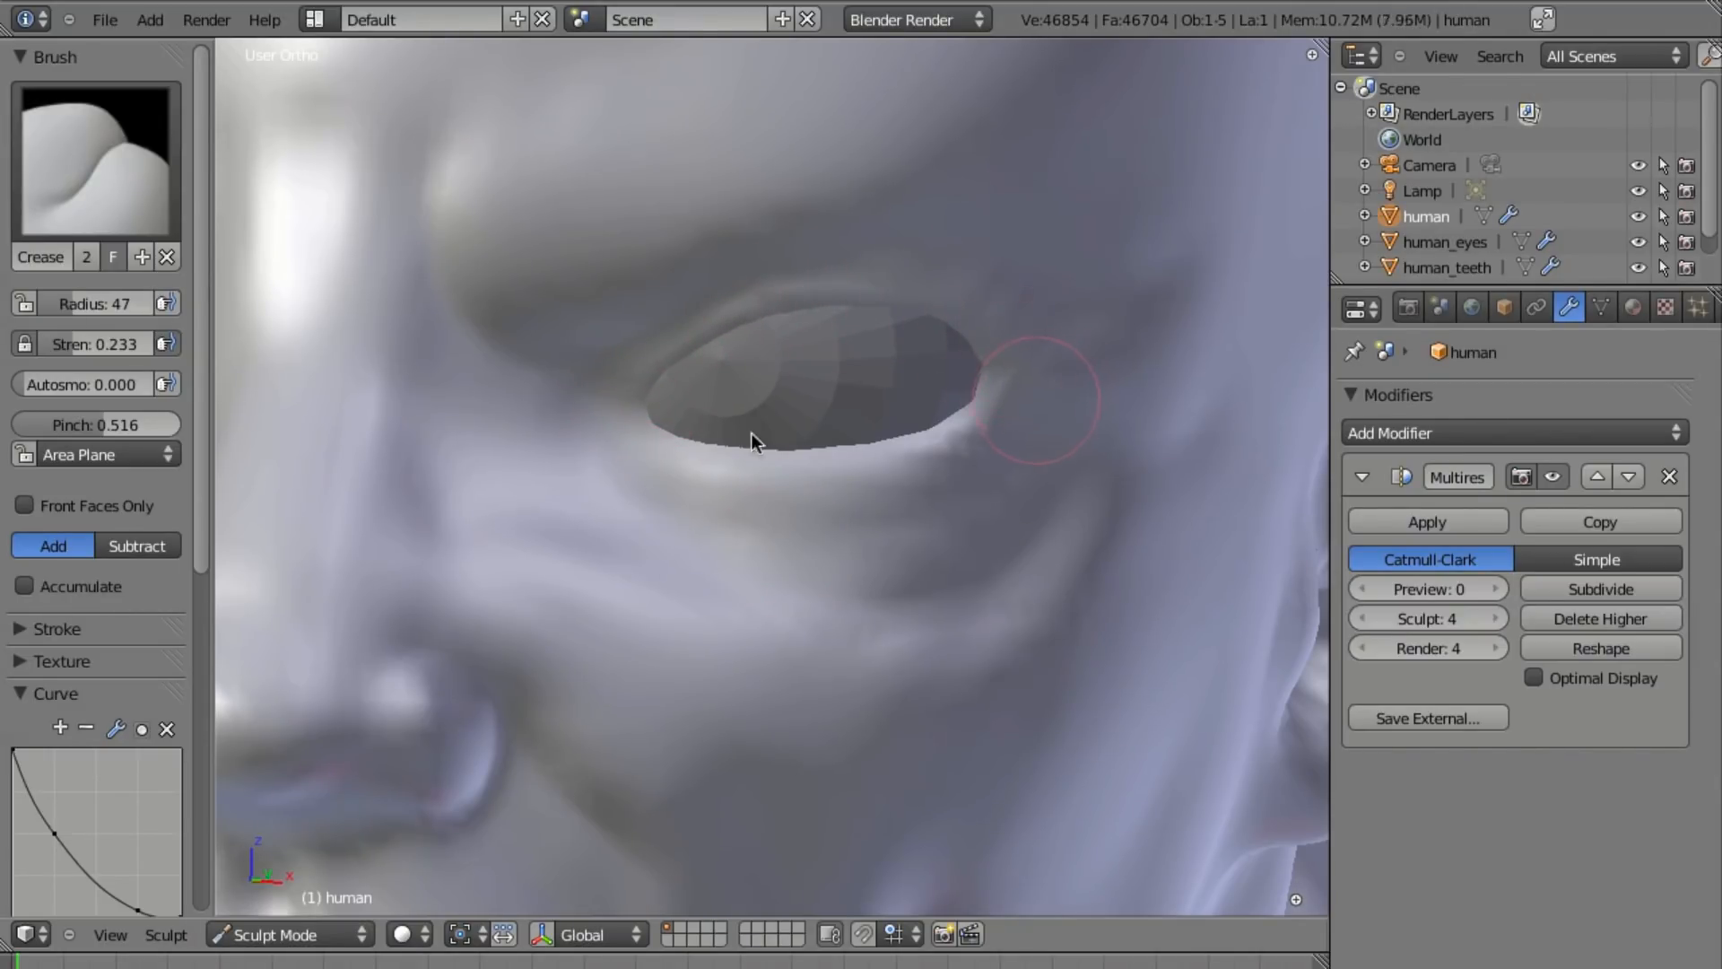
Pull the inner eye corner toward the nose with the Grab brush, enlarging its radius to 93.
key("KP_1")
scroll(835, 511, "up", 5)
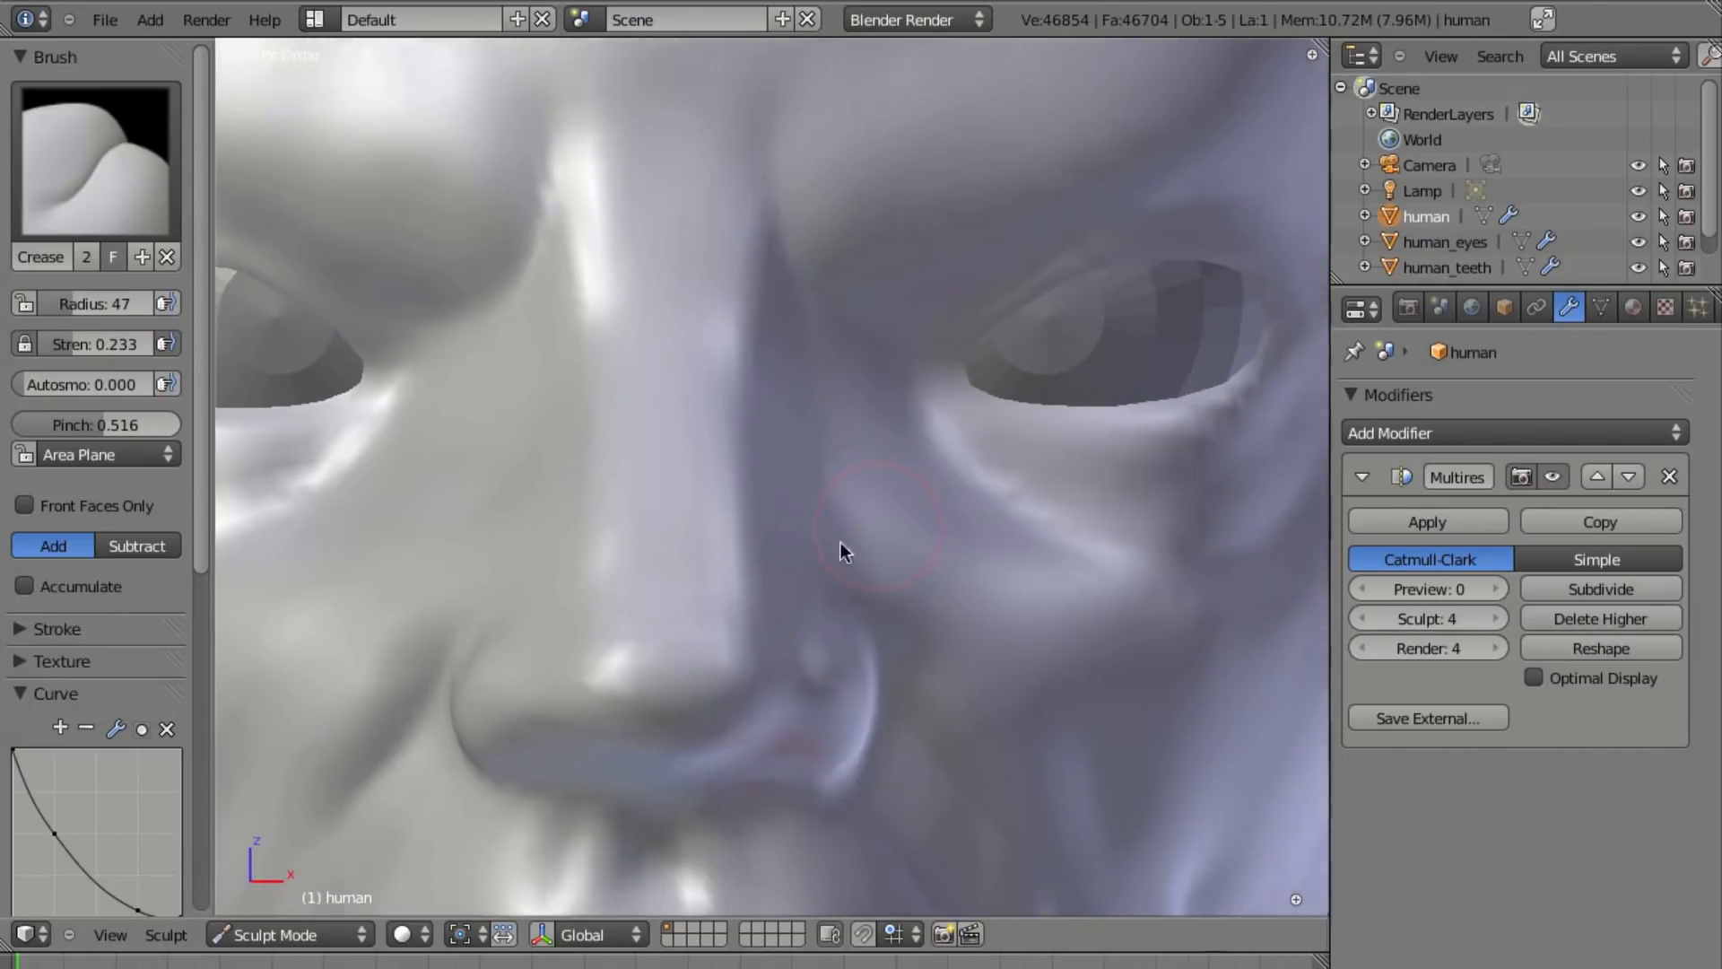
key("g")
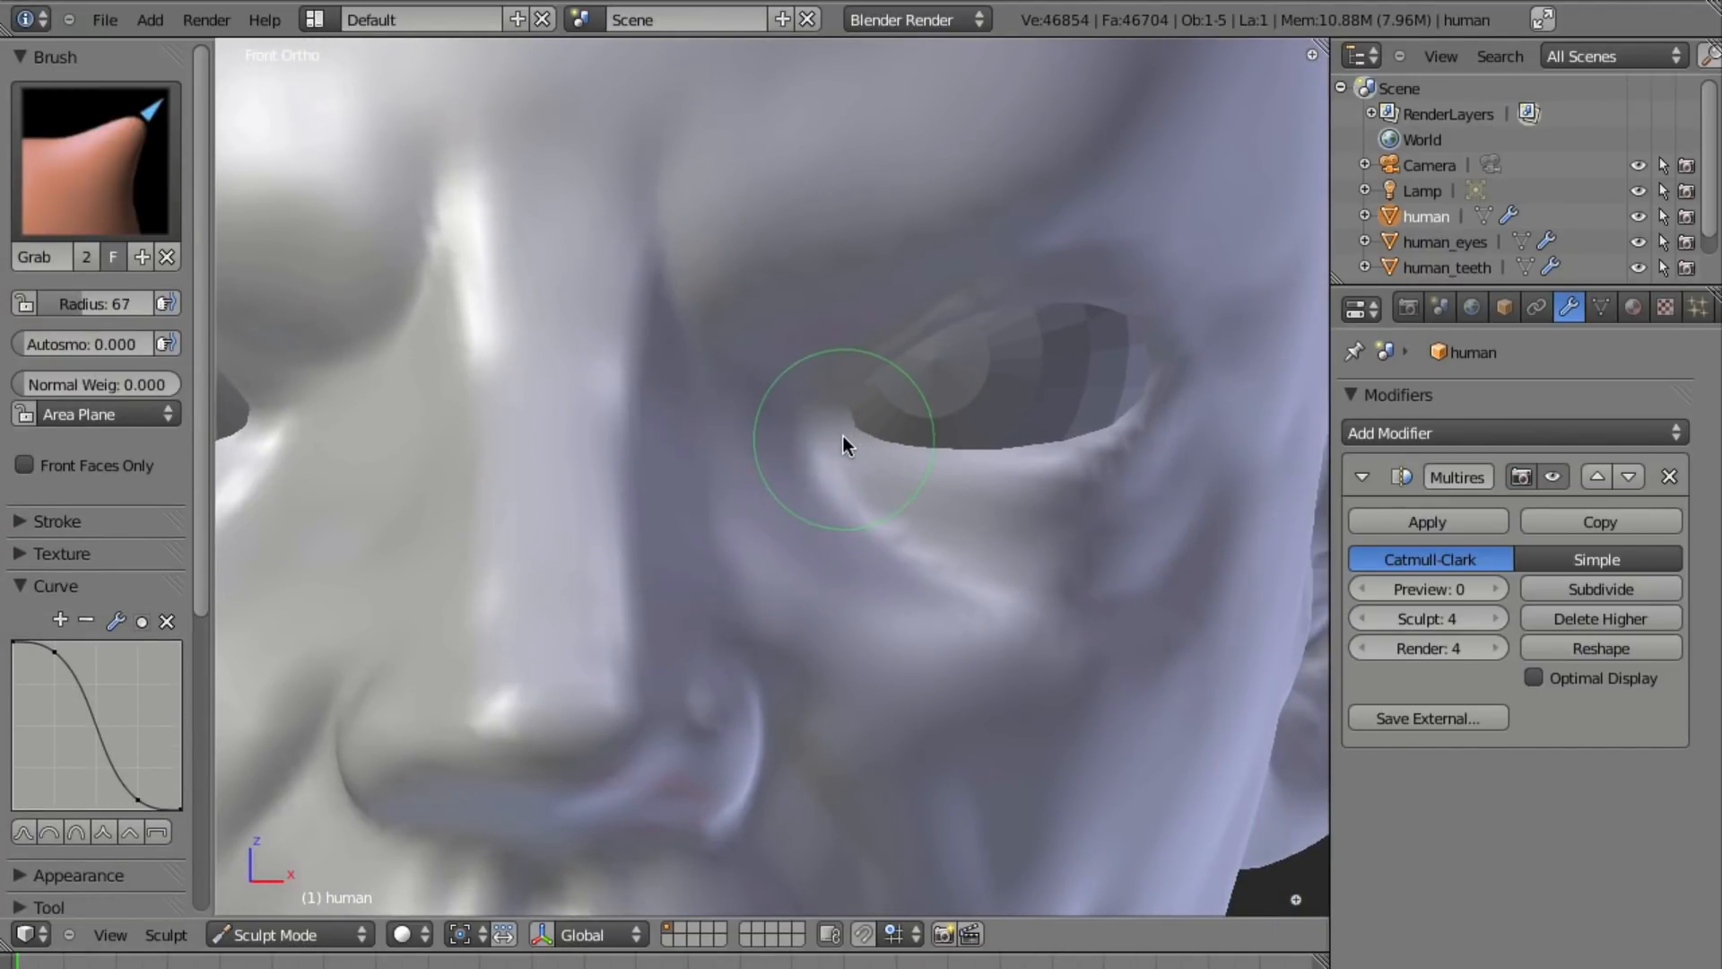
mouse_move(827, 432)
left_mouse_down()
mouse_move(804, 427)
mouse_move(876, 422)
left_mouse_up()
key("f")
left_click(860, 440)
left_click_drag(737, 426, 705, 421)
left_click_drag(850, 318, 843, 337)
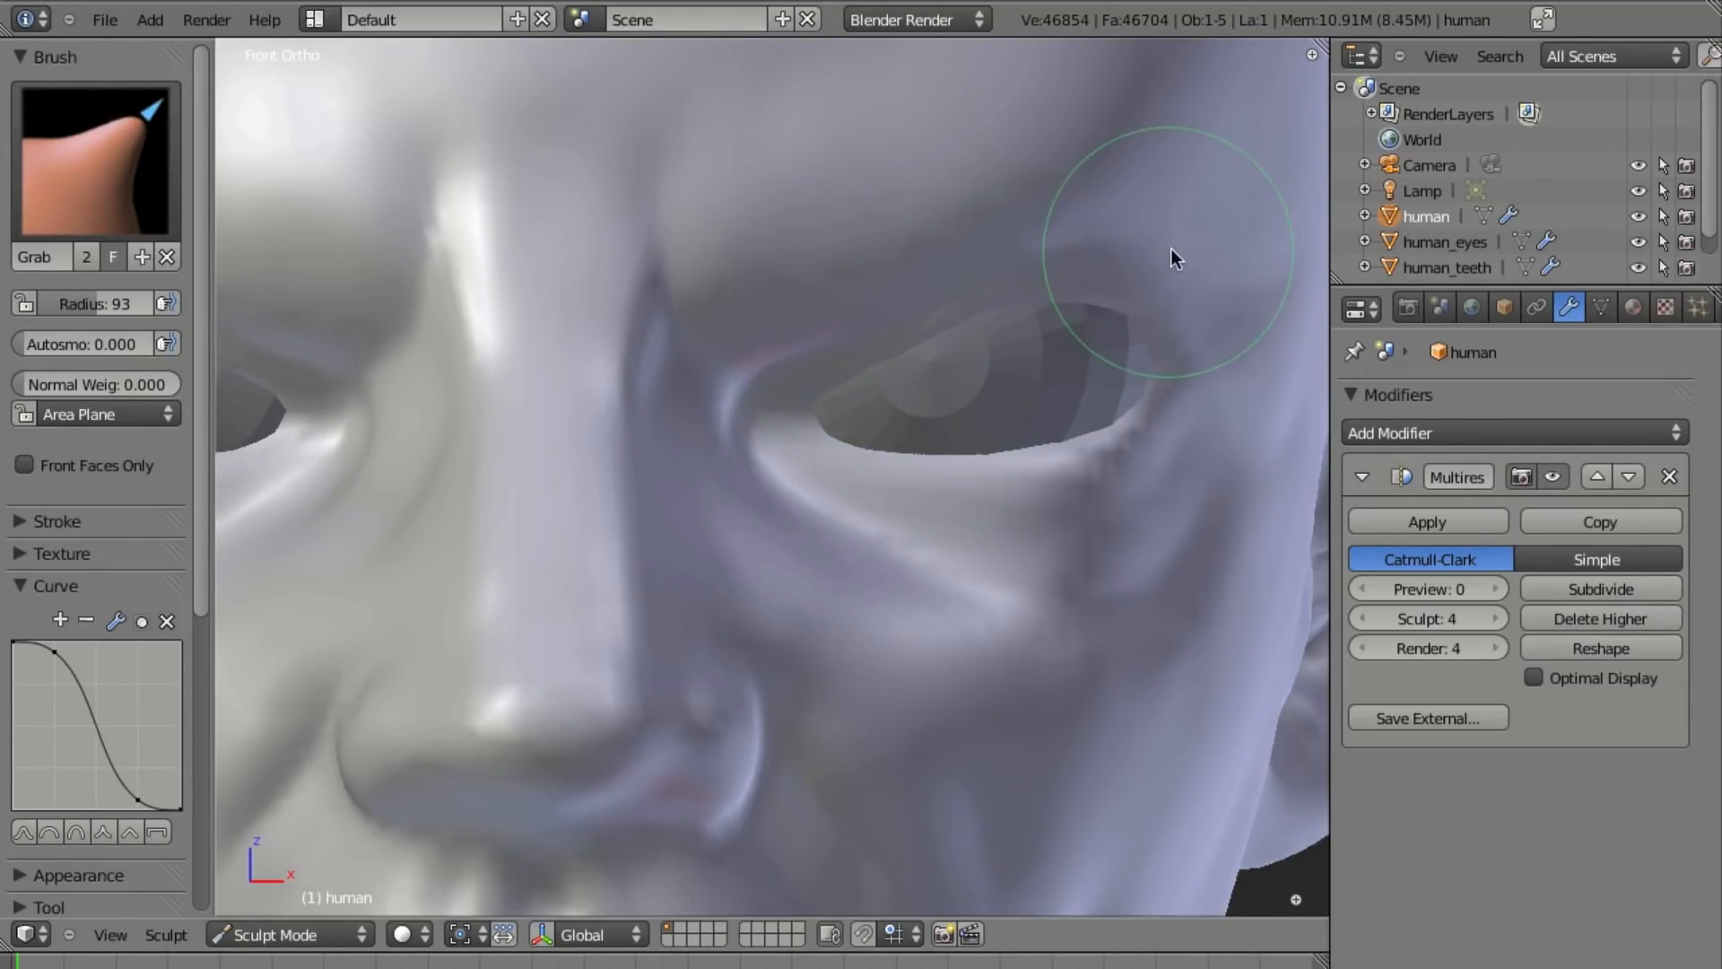
Reshape the outer eye corner and both eyelids with the Grab brush.
mouse_move(1146, 264)
left_mouse_down()
mouse_move(1214, 381)
mouse_move(1204, 448)
left_mouse_up()
left_click_drag(878, 509, 872, 496)
mouse_move(1056, 467)
left_mouse_down()
mouse_move(1080, 508)
mouse_move(1103, 452)
mouse_move(1145, 450)
mouse_move(1147, 430)
left_mouse_up()
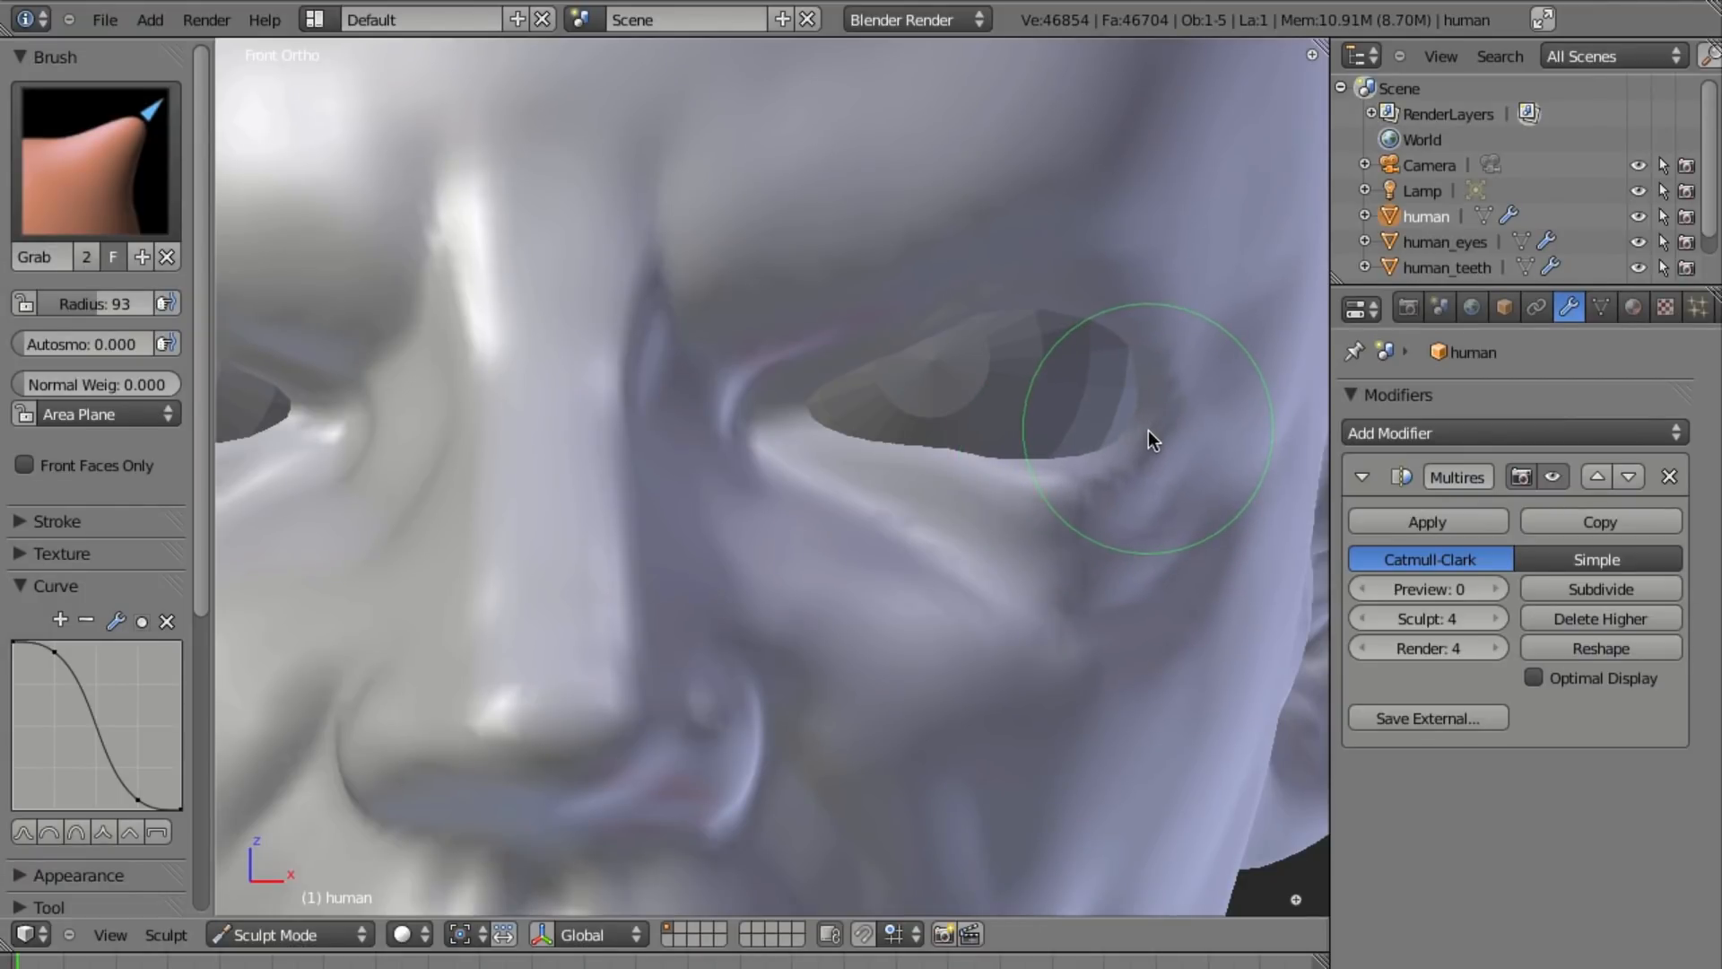
Adjust the lower eyelid and the bag beneath the inner eye corner using the Grab brush at radius 61.
key("f")
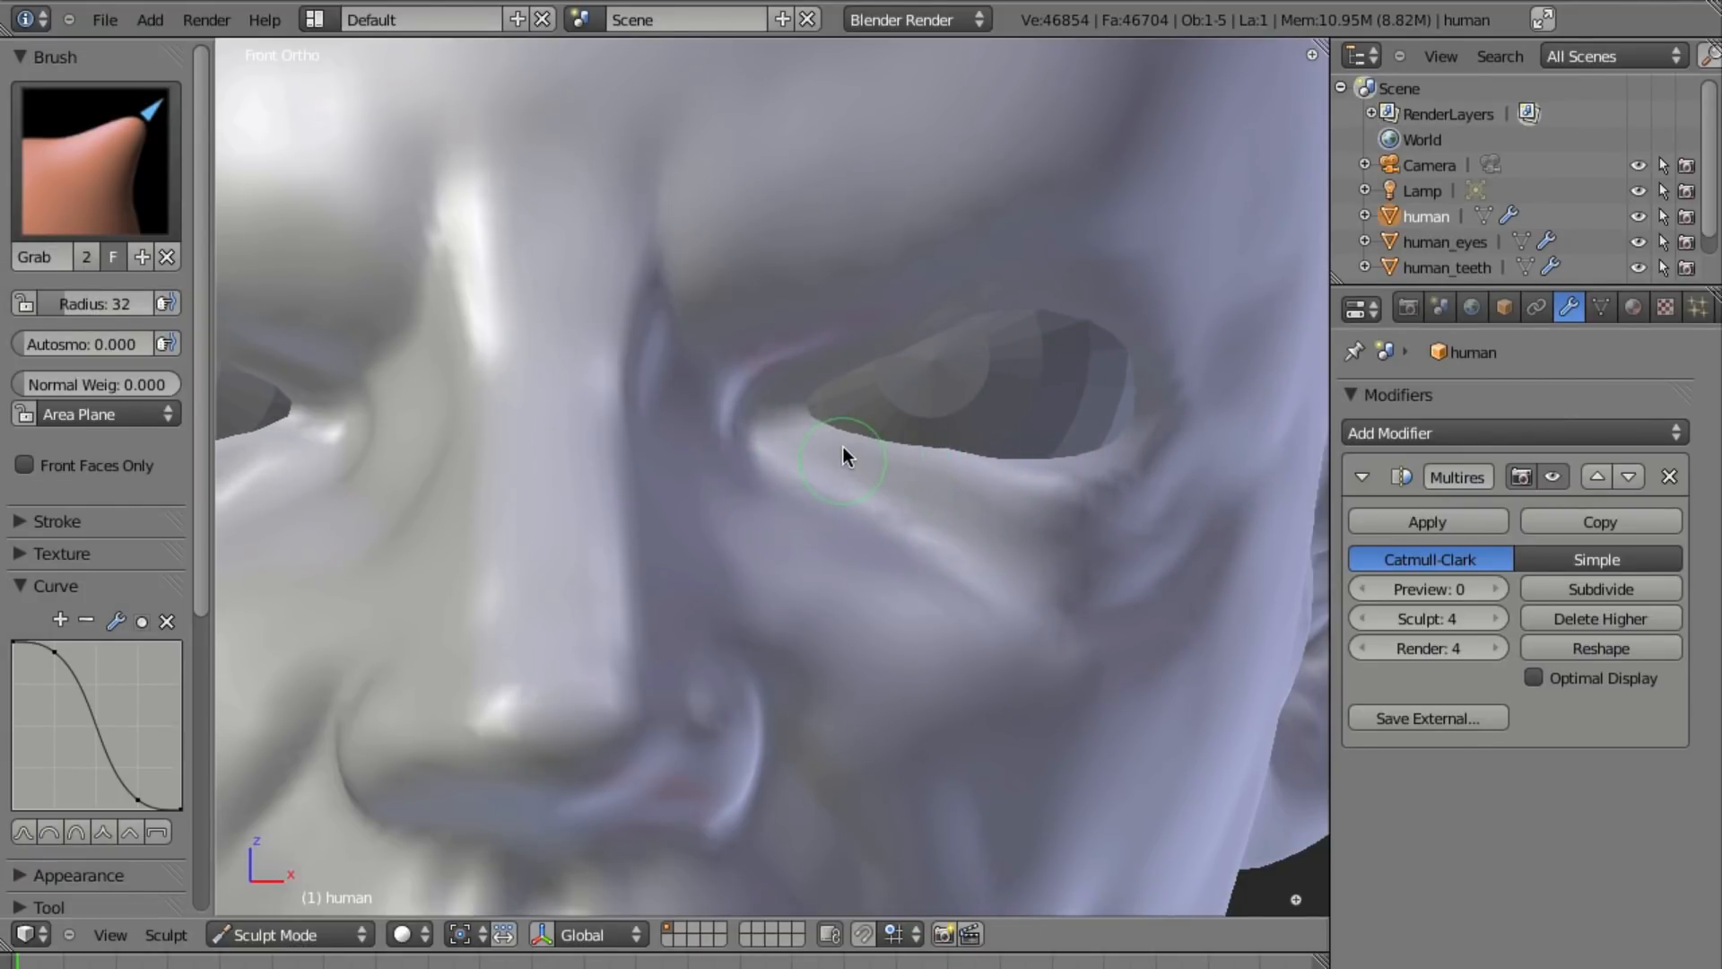
left_click(905, 468)
mouse_move(818, 517)
left_mouse_down()
mouse_move(827, 500)
mouse_move(912, 546)
left_mouse_up()
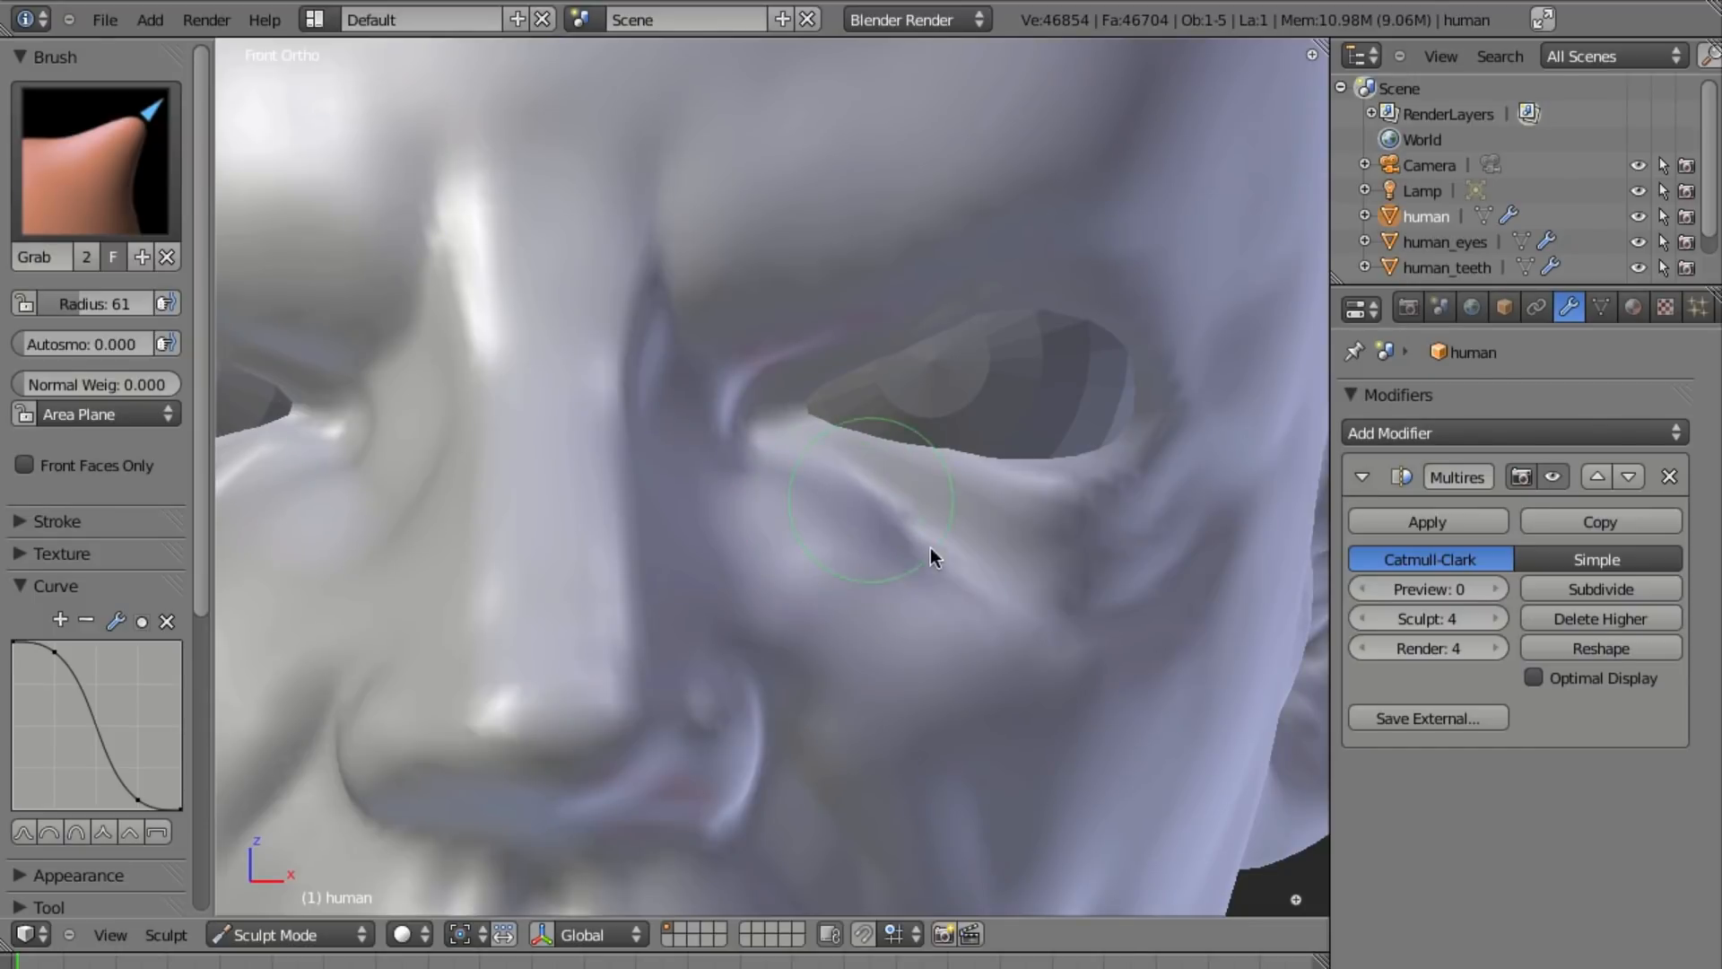
left_click_drag(944, 604, 941, 617)
left_click_drag(946, 459, 873, 445)
Fit the inner and outer eye corners around the eyeball with the Grab brush, working from the side of the head.
middle_click_drag(833, 516, 708, 537)
middle_click_drag(397, 515, 889, 551, "shift")
left_click_drag(596, 511, 615, 515)
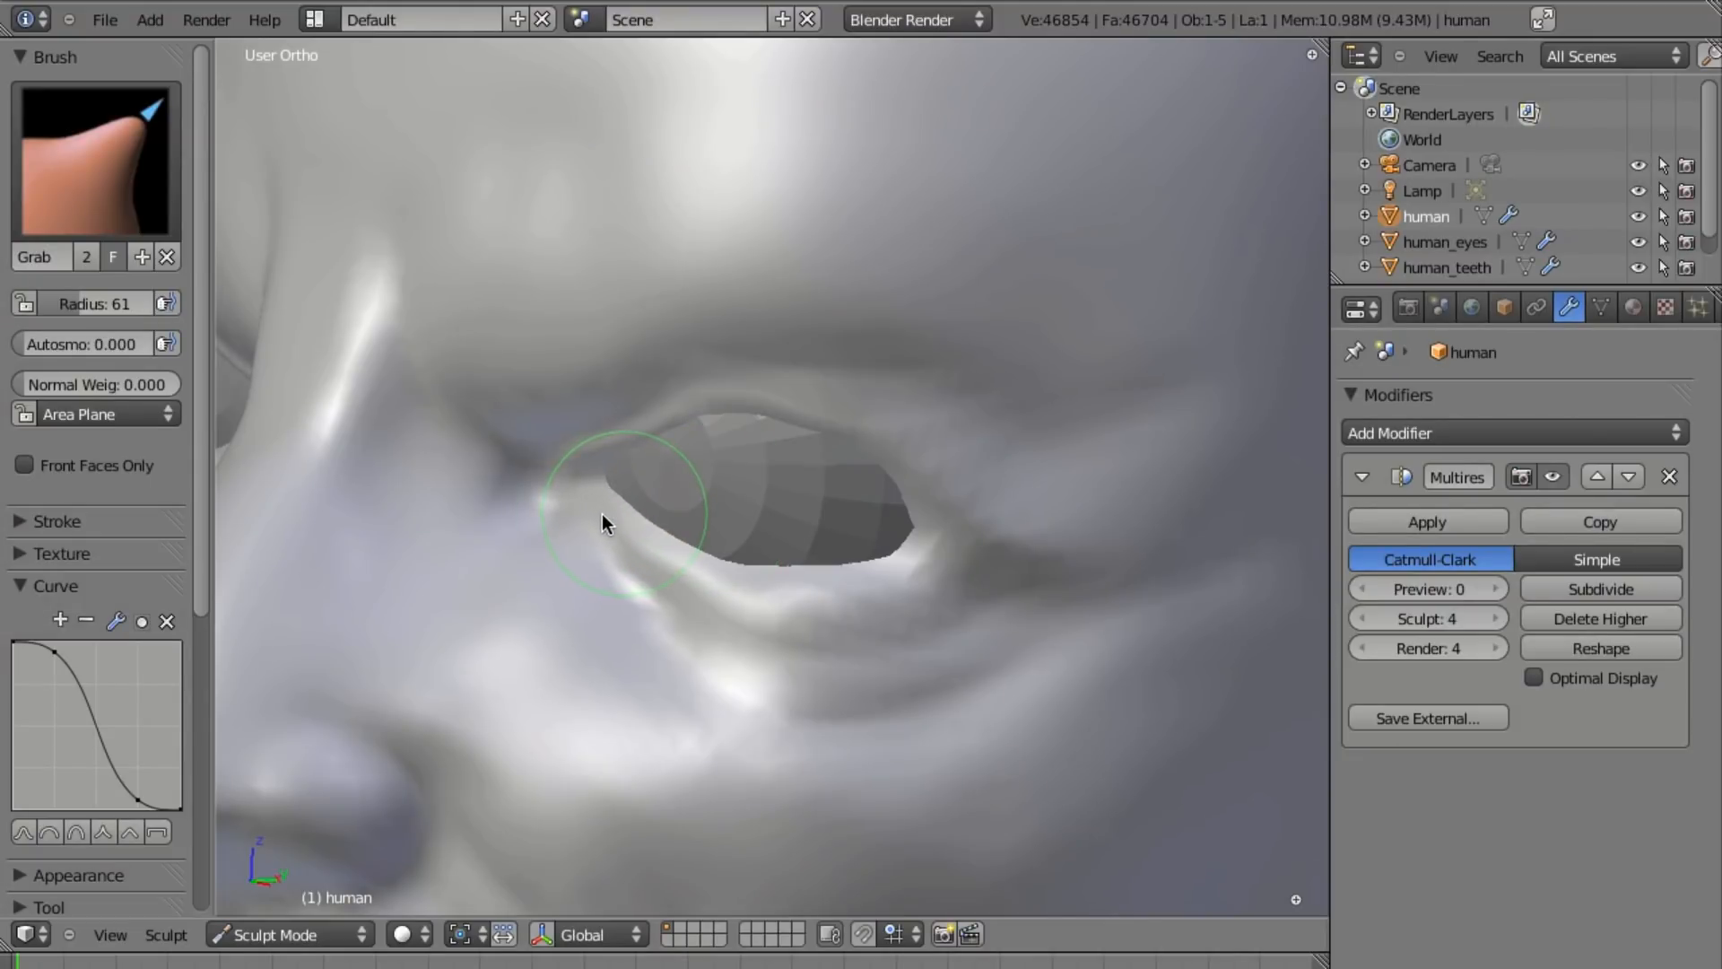
middle_click_drag(661, 514, 552, 488)
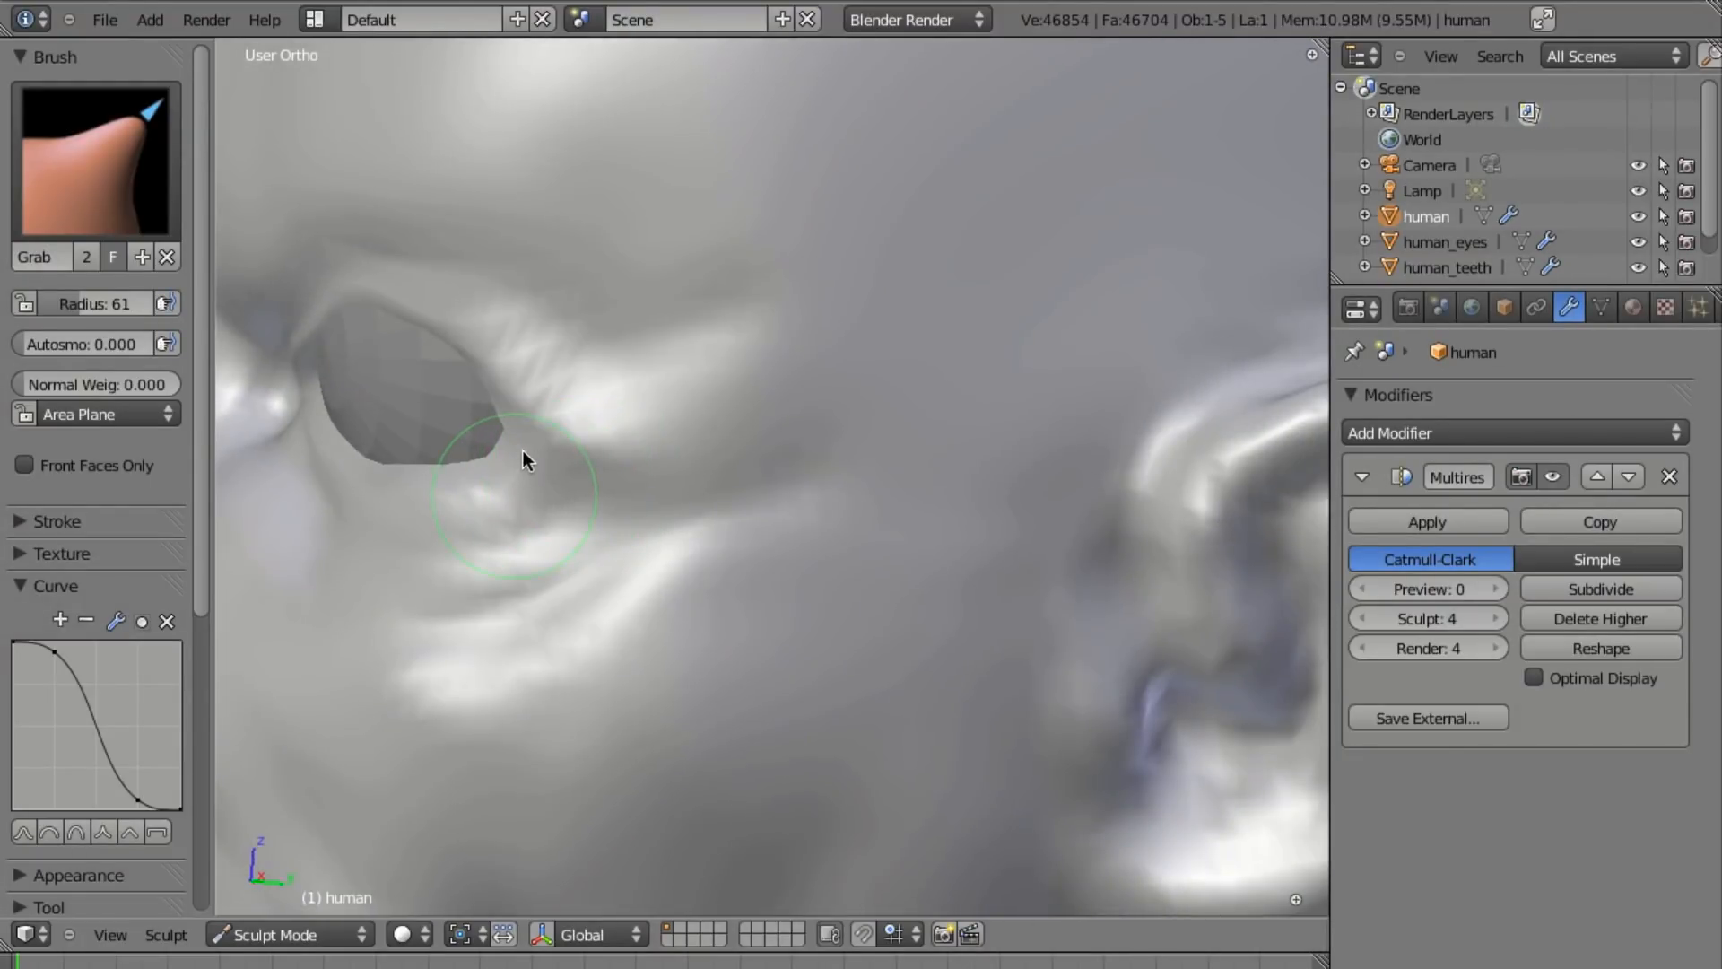
left_click_drag(542, 448, 565, 453)
middle_click_drag(548, 549, 574, 558)
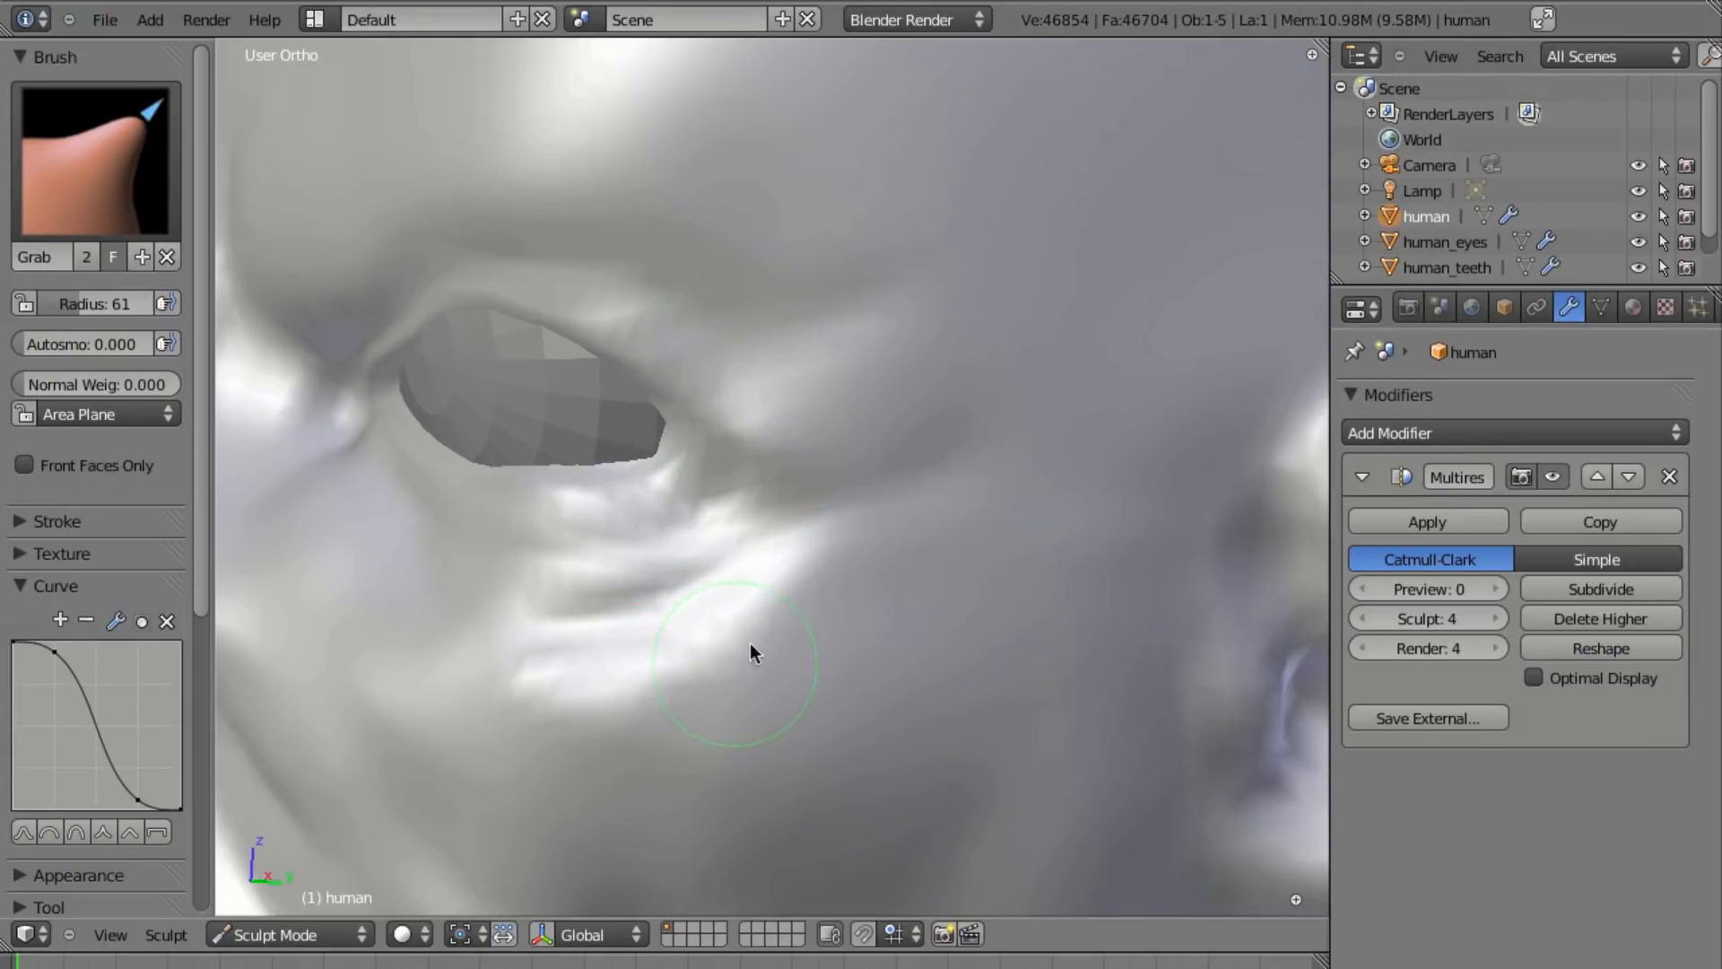
Examine the eyes, nose, forehead, ear and back of the head from several angles, with the Crease brush selected.
scroll(767, 569, "down", 3)
scroll(767, 569, "up", 3)
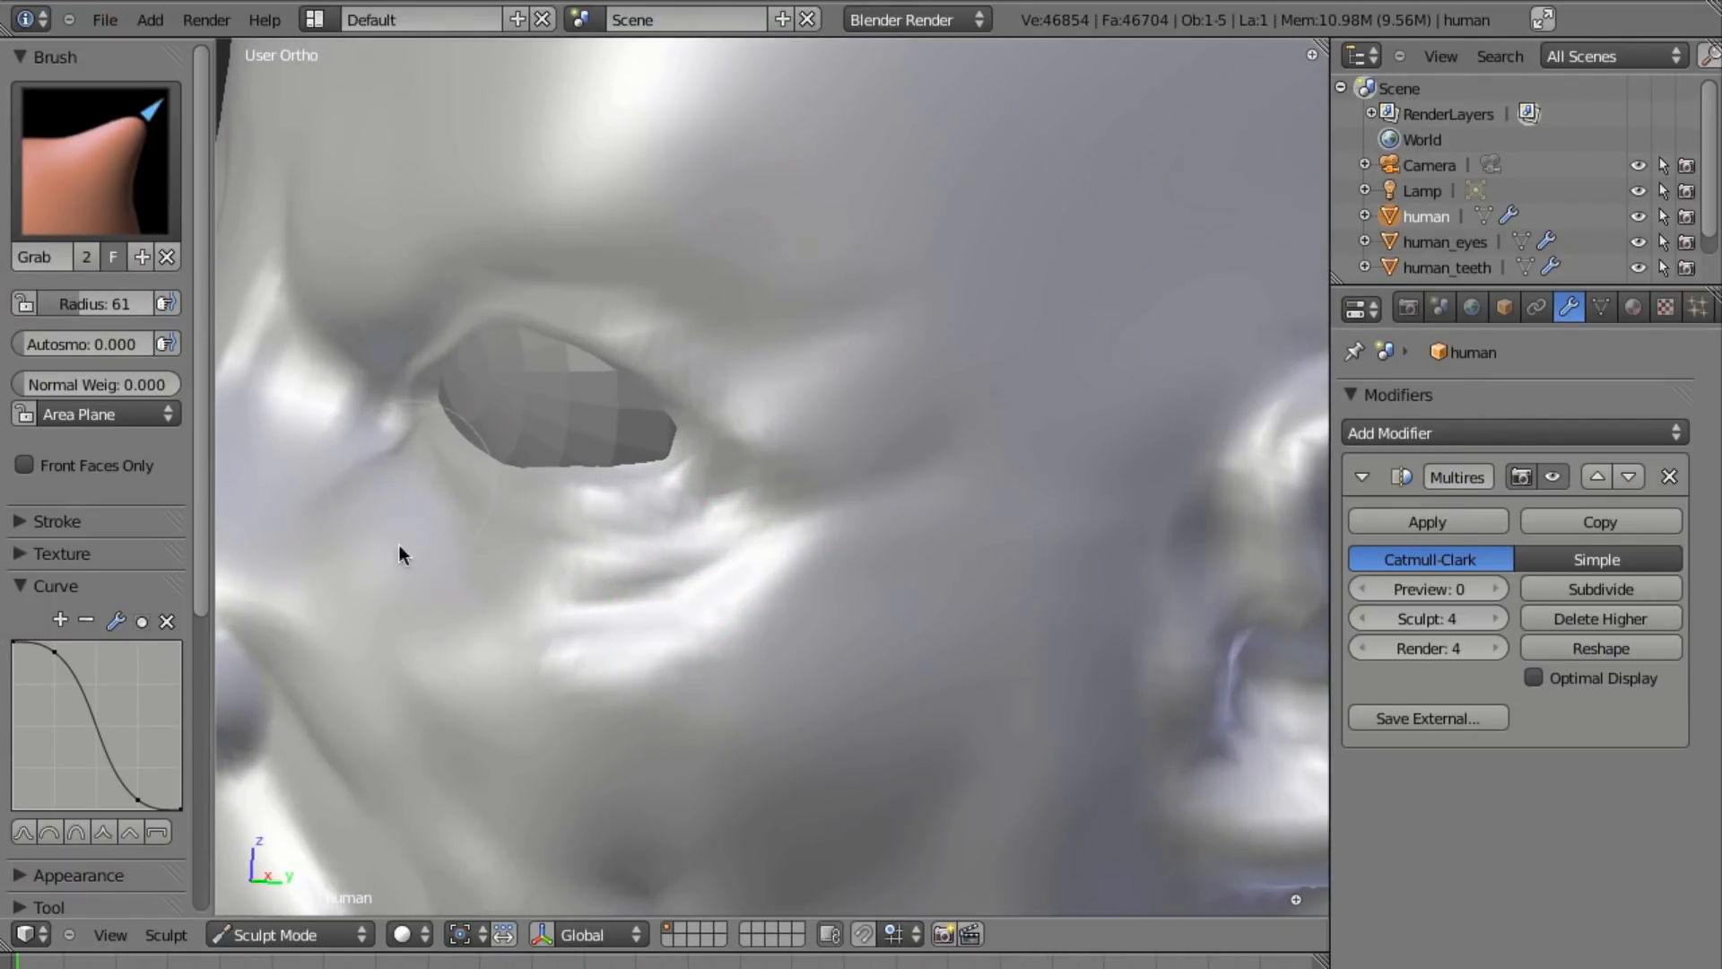
mouse_move(674, 666)
middle_mouse_down()
mouse_move(868, 677)
mouse_move(722, 556)
middle_mouse_up()
key("shift+c")
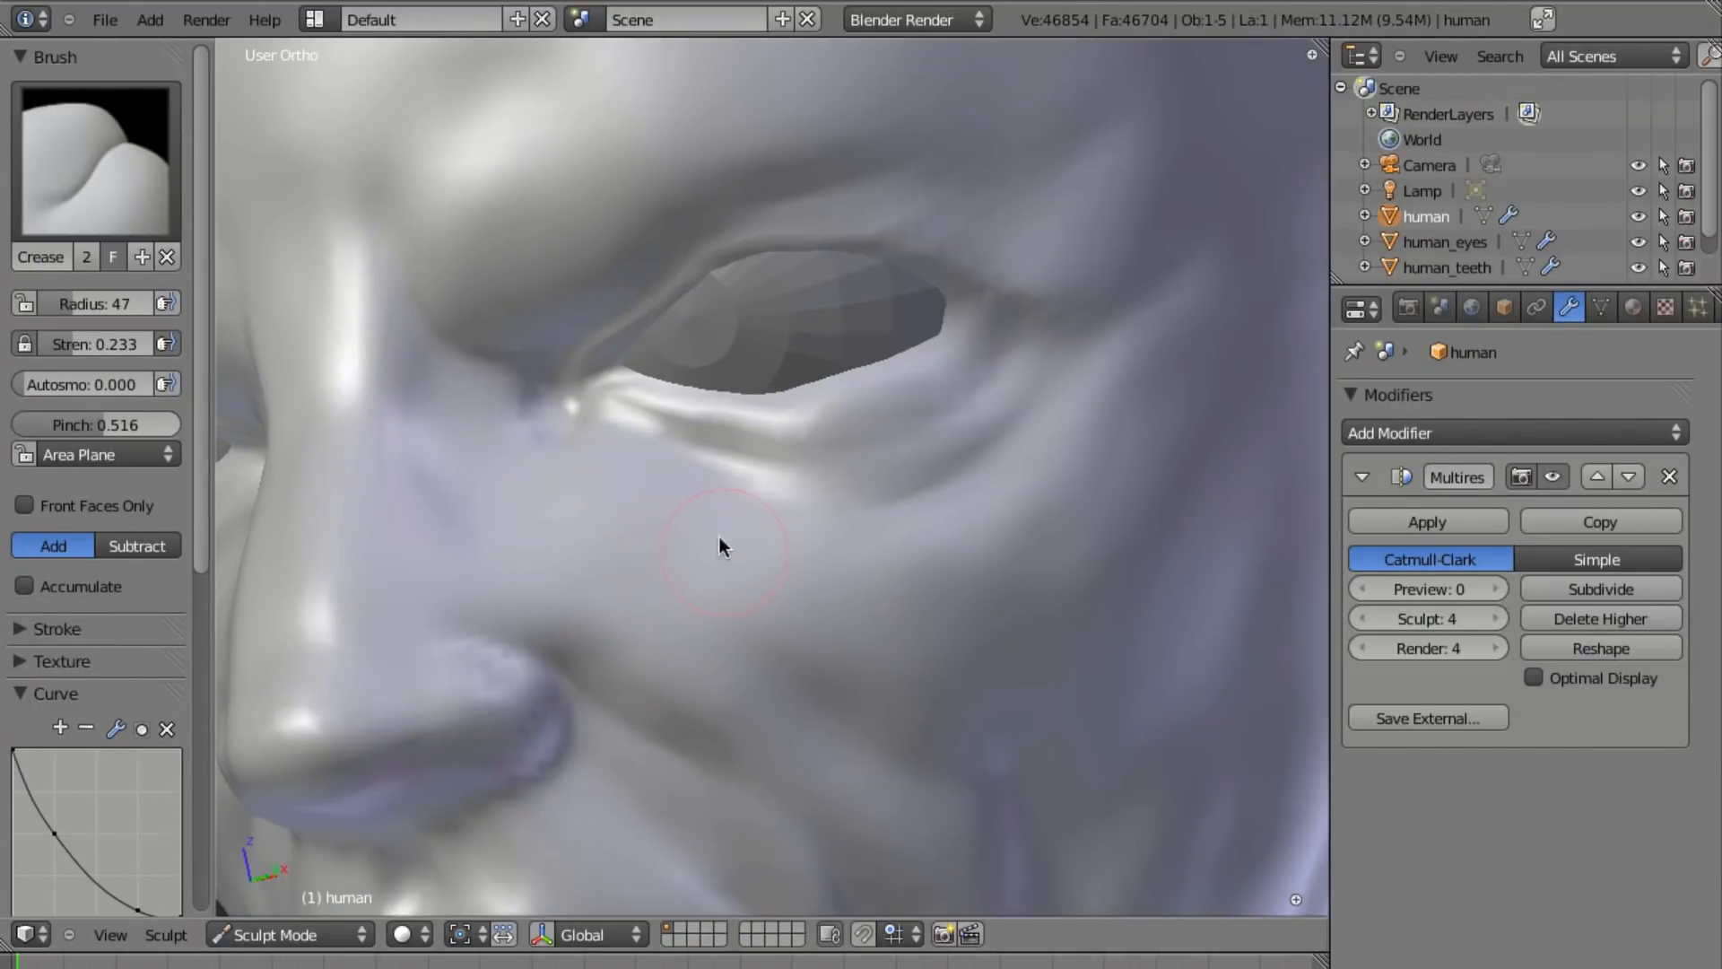
middle_click_drag(578, 434, 700, 508)
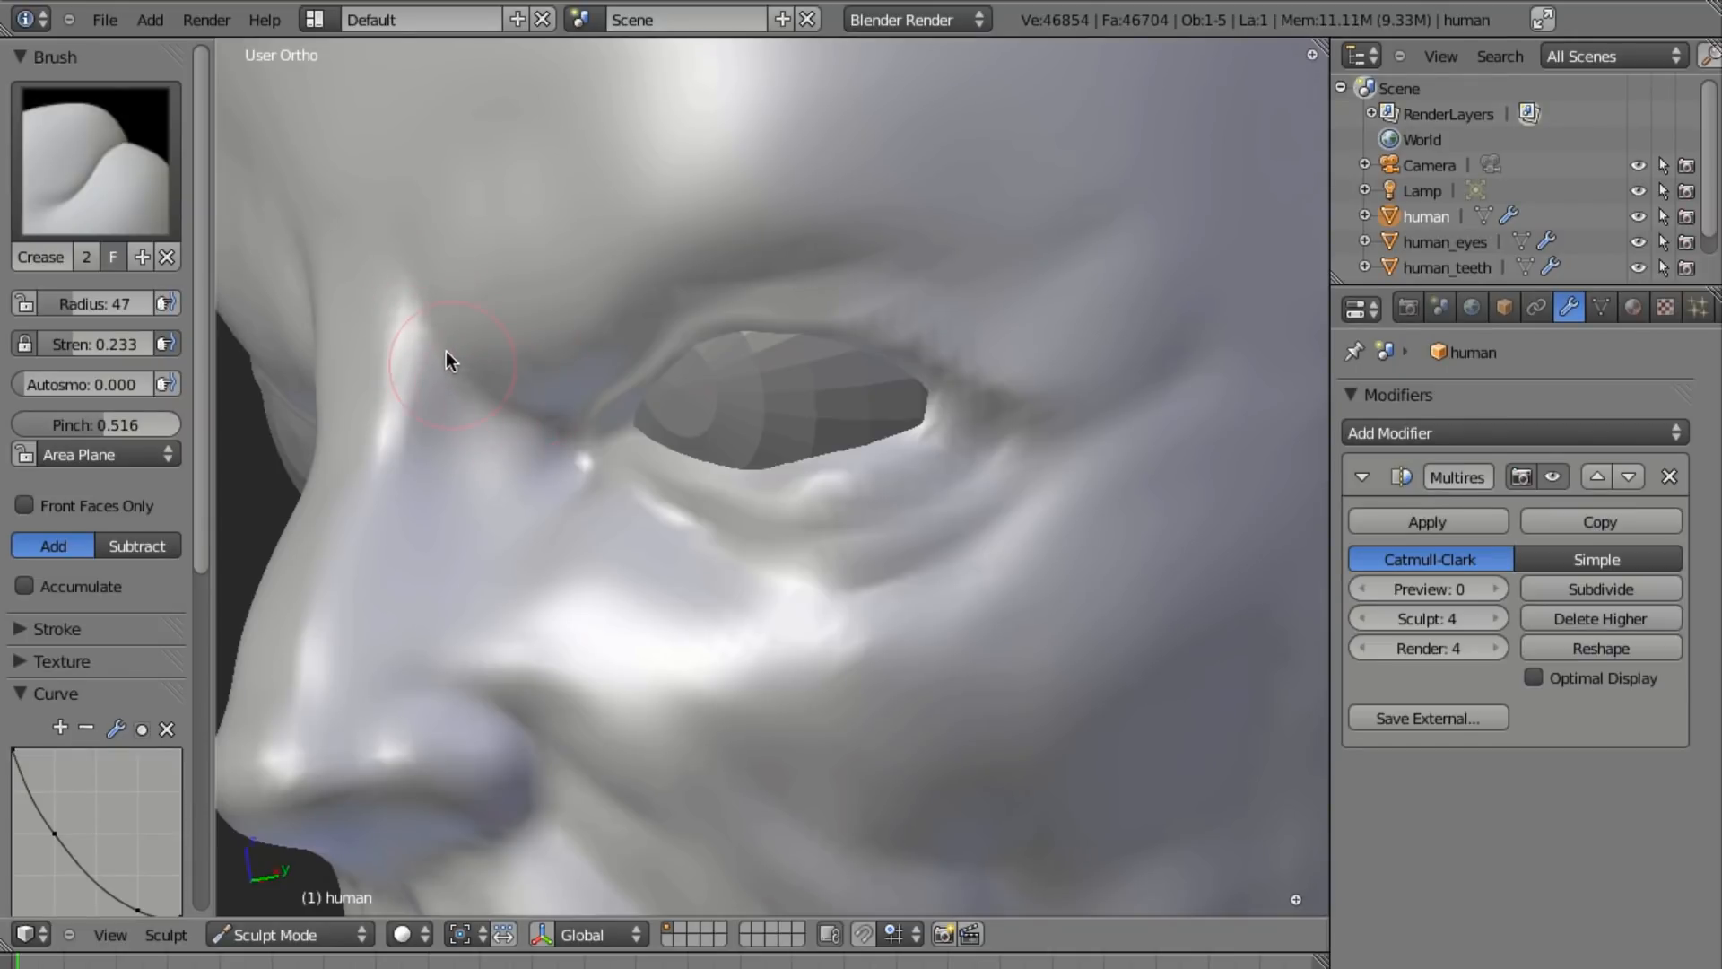
scroll(514, 502, "down", 3)
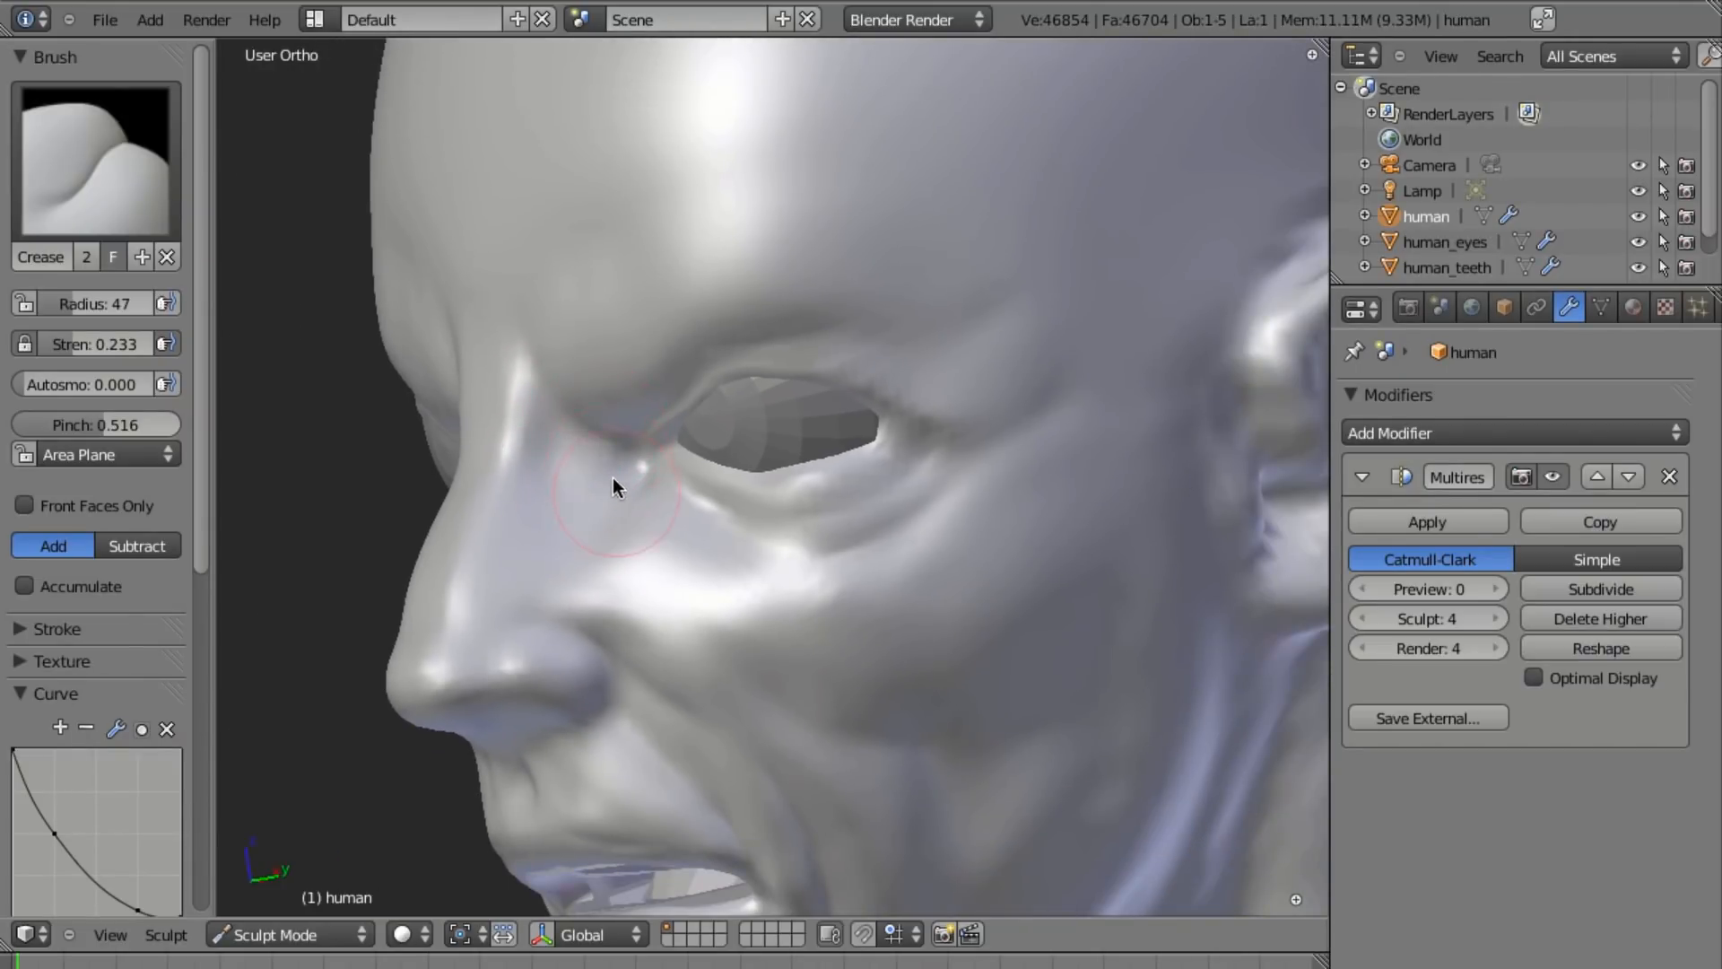
scroll(743, 534, "down", 3)
middle_click_drag(761, 534, 973, 587)
scroll(986, 538, "down", 3)
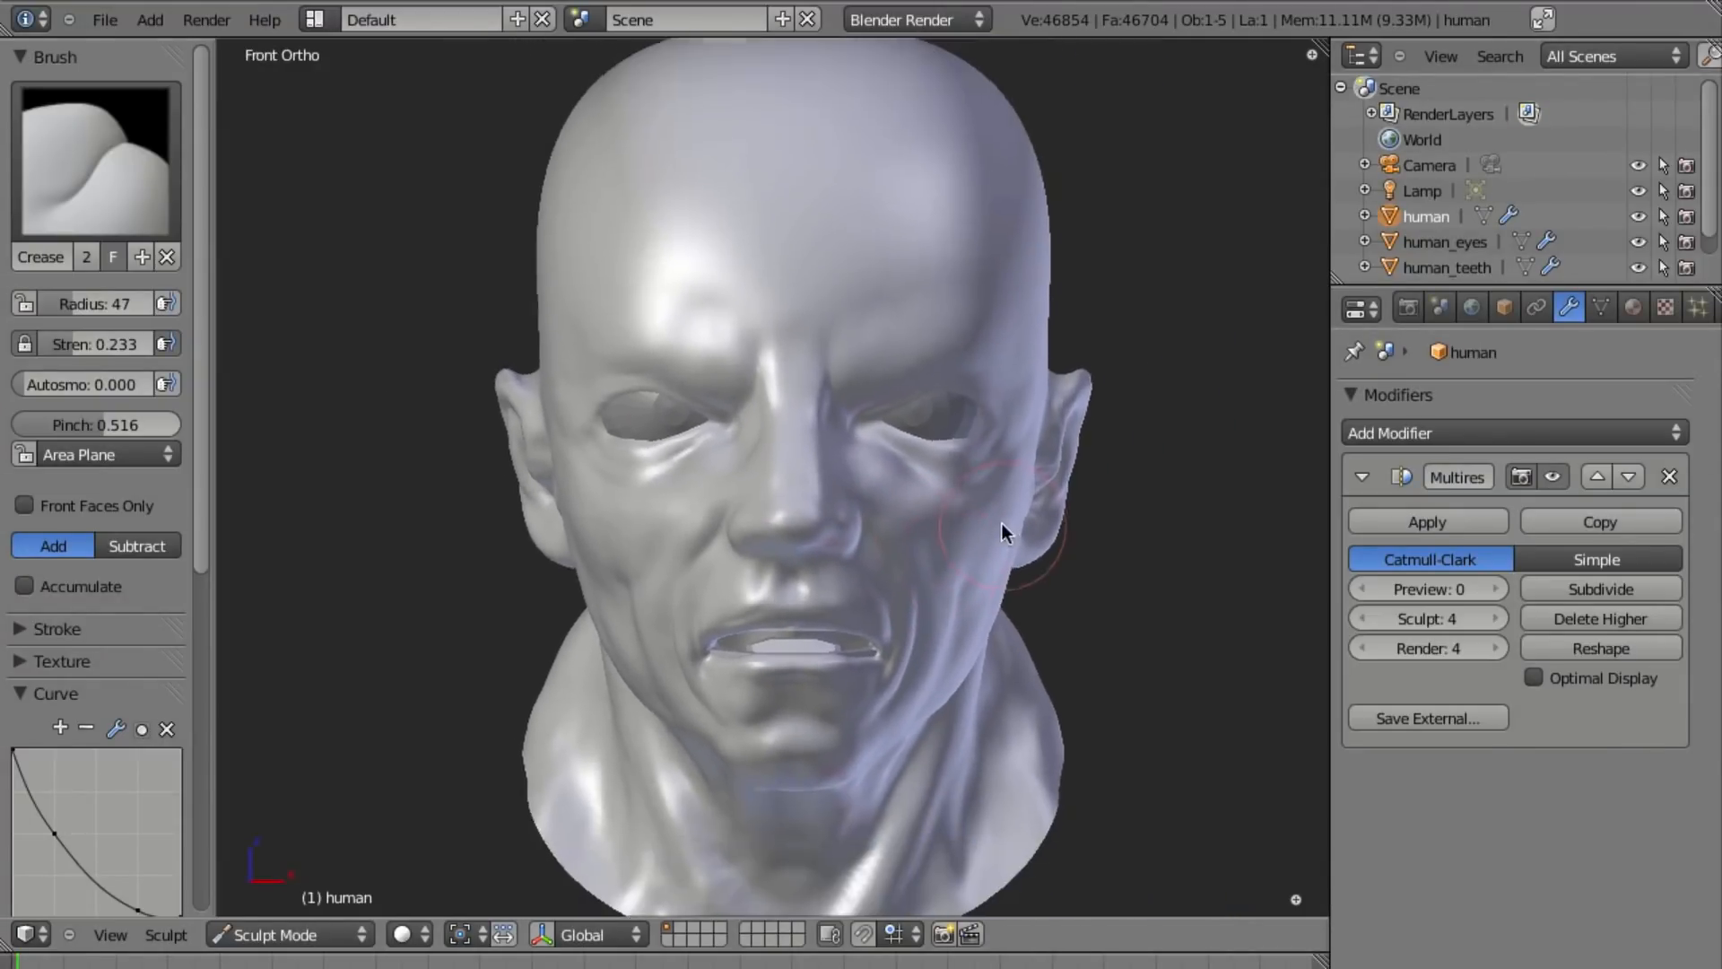
scroll(984, 556, "up", 3)
scroll(842, 409, "up", 1)
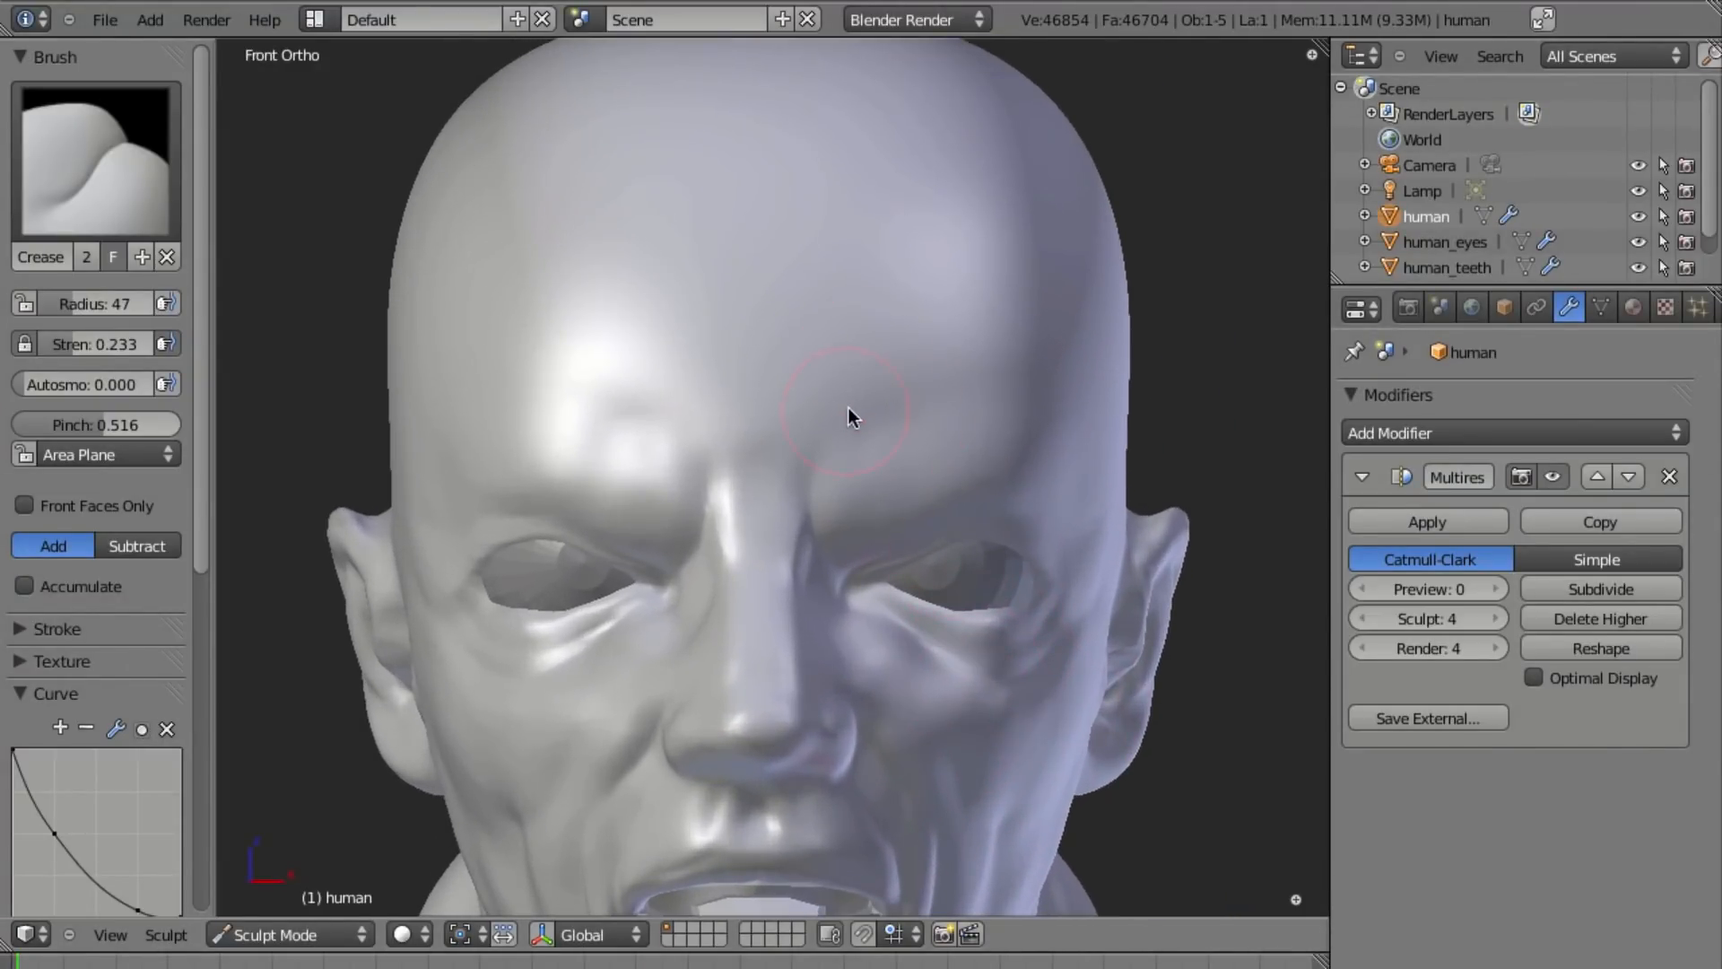
mouse_move(793, 388)
left_mouse_down()
mouse_move(868, 333)
mouse_move(1002, 307)
left_mouse_up()
left_click_drag(817, 431, 1012, 399)
middle_click_drag(1012, 400, 803, 335)
middle_click_drag(1160, 434, 831, 419)
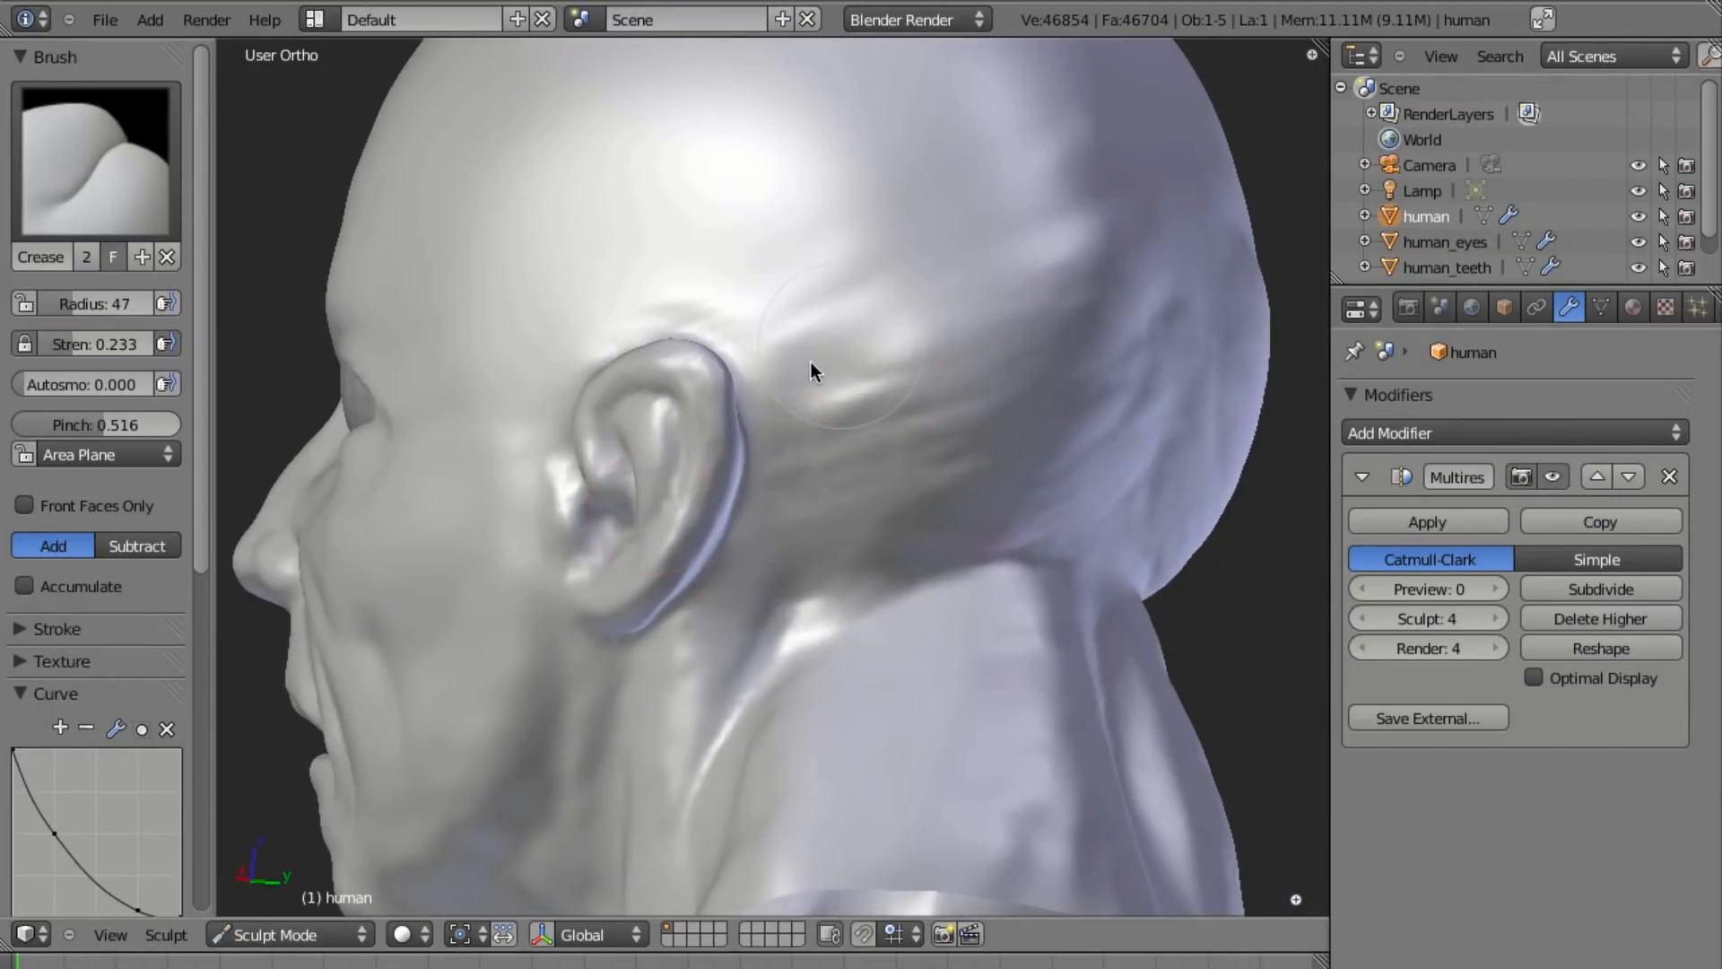
middle_click_drag(951, 521, 810, 330)
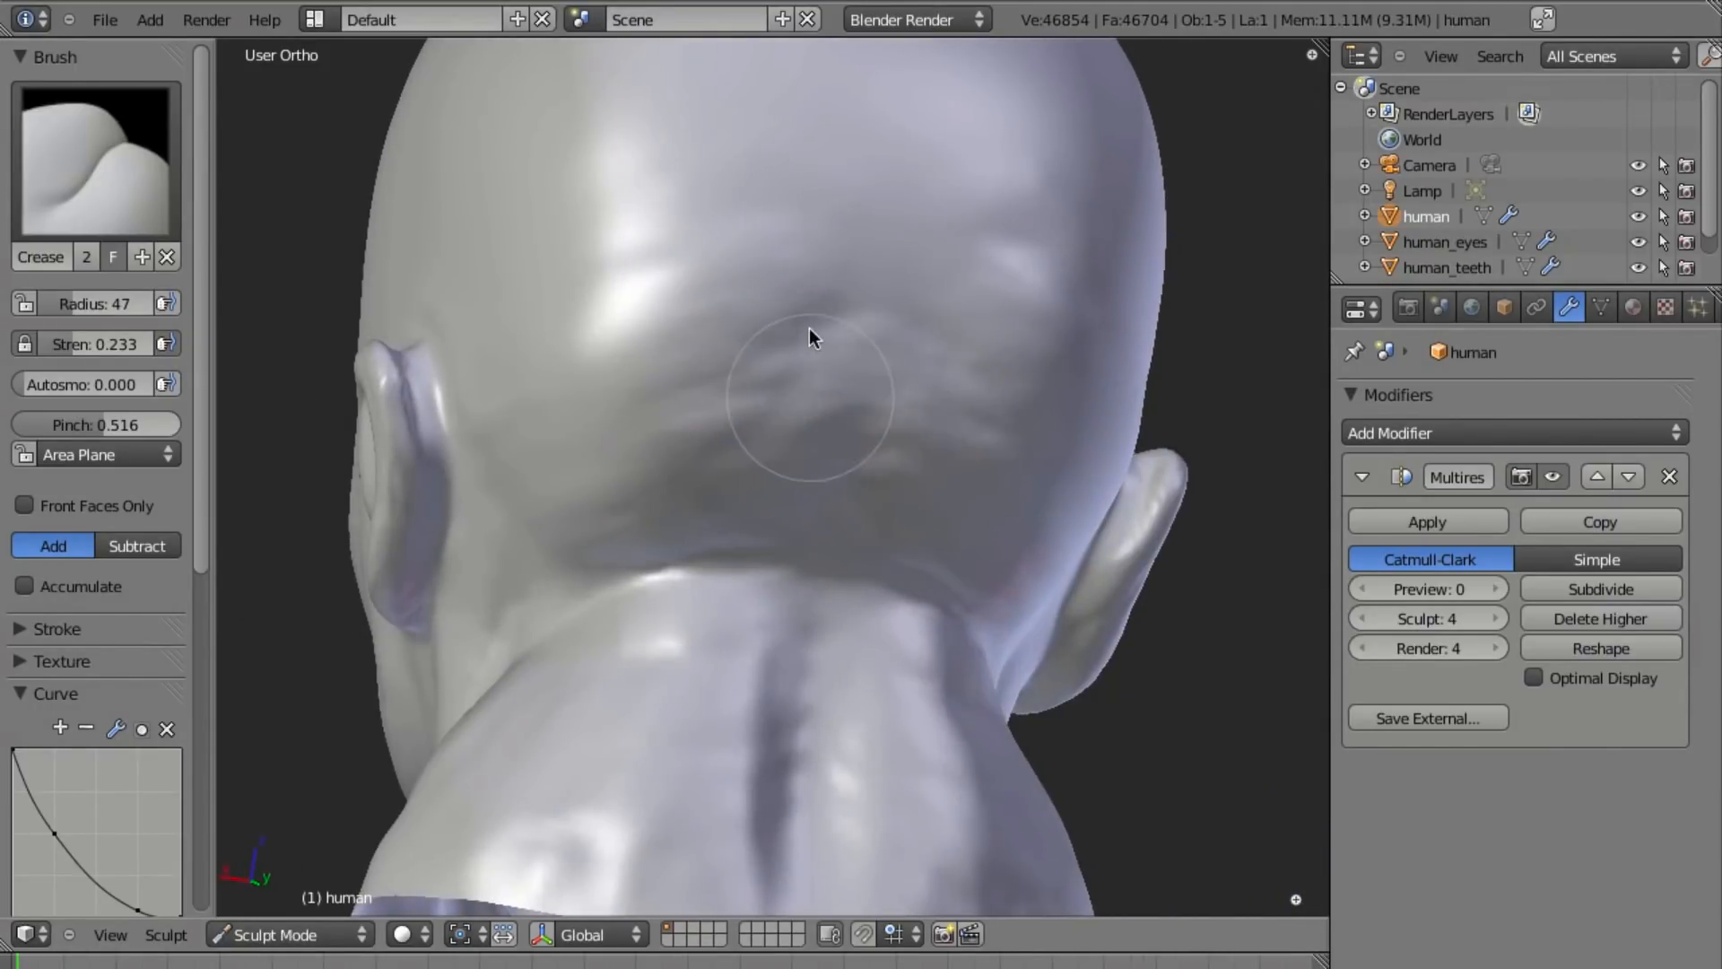
middle_click_drag(712, 564, 1032, 377)
middle_click_drag(734, 508, 911, 567)
Build up the side of the nostril wing with the Clay brush at radius 48.
scroll(781, 481, "up", 5)
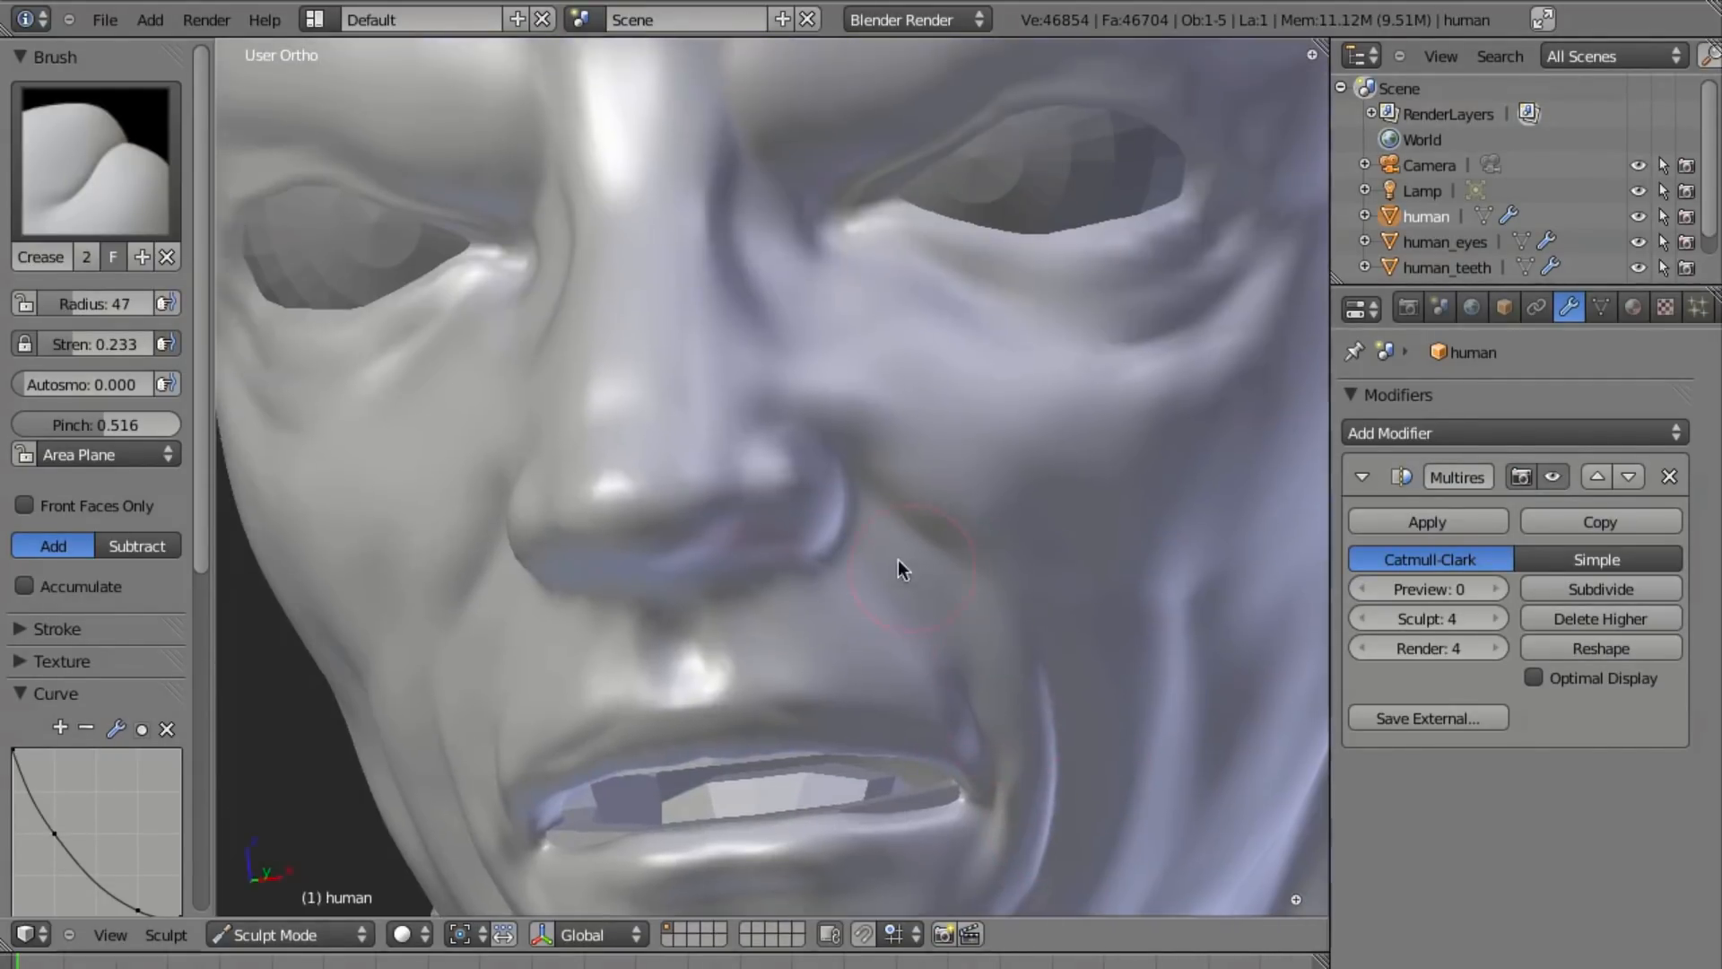
scroll(879, 534, "up", 1)
key("c")
middle_click_drag(702, 548, 547, 554)
mouse_move(812, 567)
middle_mouse_down("shift")
mouse_move(1095, 577)
mouse_move(553, 469)
middle_mouse_up("shift")
mouse_move(549, 464)
left_mouse_down()
mouse_move(650, 488)
mouse_move(650, 508)
mouse_move(665, 486)
mouse_move(643, 467)
left_mouse_up()
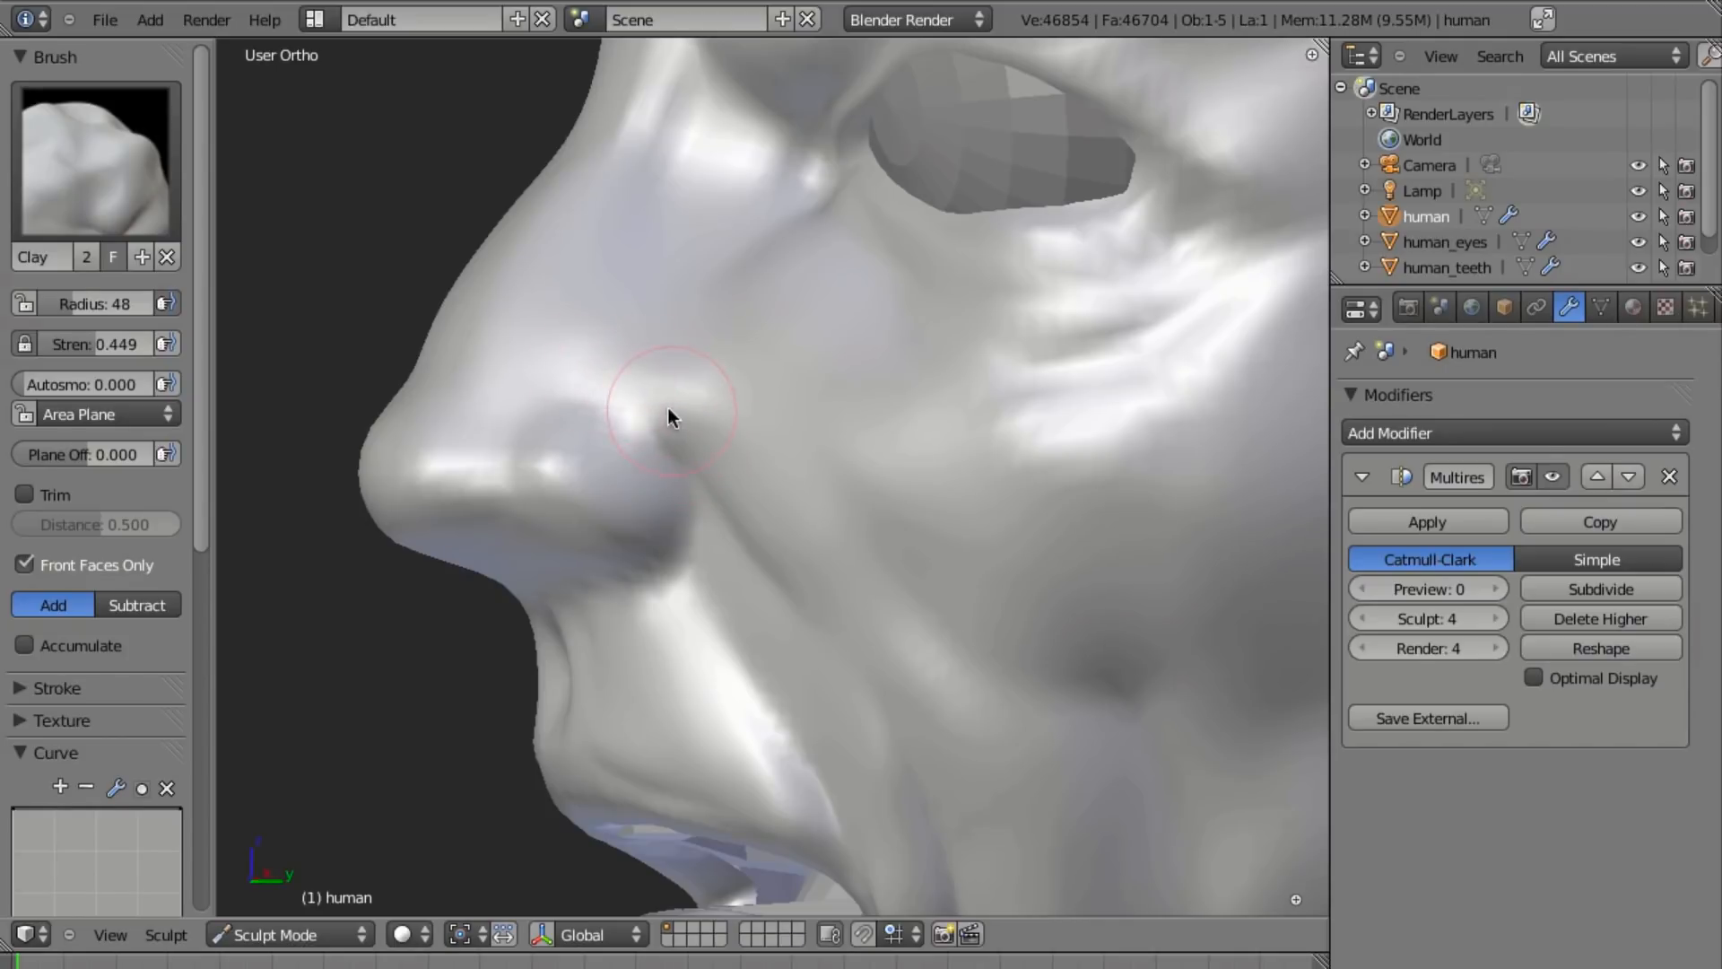
Shape the nostril rim, nose tip and outer nostril wing from below with the Draw brush at radius 36.
mouse_move(500, 593)
middle_mouse_down()
mouse_move(567, 475)
mouse_move(881, 651)
mouse_move(904, 462)
middle_mouse_up()
key("x")
mouse_move(1027, 487)
middle_mouse_down()
mouse_move(878, 542)
mouse_move(857, 513)
mouse_move(951, 353)
mouse_move(875, 313)
middle_mouse_up()
scroll(952, 354, "up", 2)
key("f")
left_click(888, 377)
mouse_move(876, 311)
left_mouse_down()
mouse_move(742, 319)
mouse_move(811, 363)
mouse_move(873, 321)
mouse_move(831, 300)
mouse_move(761, 319)
mouse_move(915, 320)
mouse_move(813, 290)
mouse_move(733, 335)
mouse_move(780, 353)
mouse_move(757, 335)
mouse_move(911, 318)
mouse_move(808, 385)
mouse_move(881, 373)
mouse_move(864, 330)
mouse_move(838, 332)
left_mouse_up()
mouse_move(698, 356)
left_mouse_down()
mouse_move(786, 399)
mouse_move(755, 376)
left_mouse_up()
mouse_move(617, 339)
left_mouse_down()
mouse_move(691, 336)
mouse_move(692, 282)
mouse_move(726, 219)
left_mouse_up()
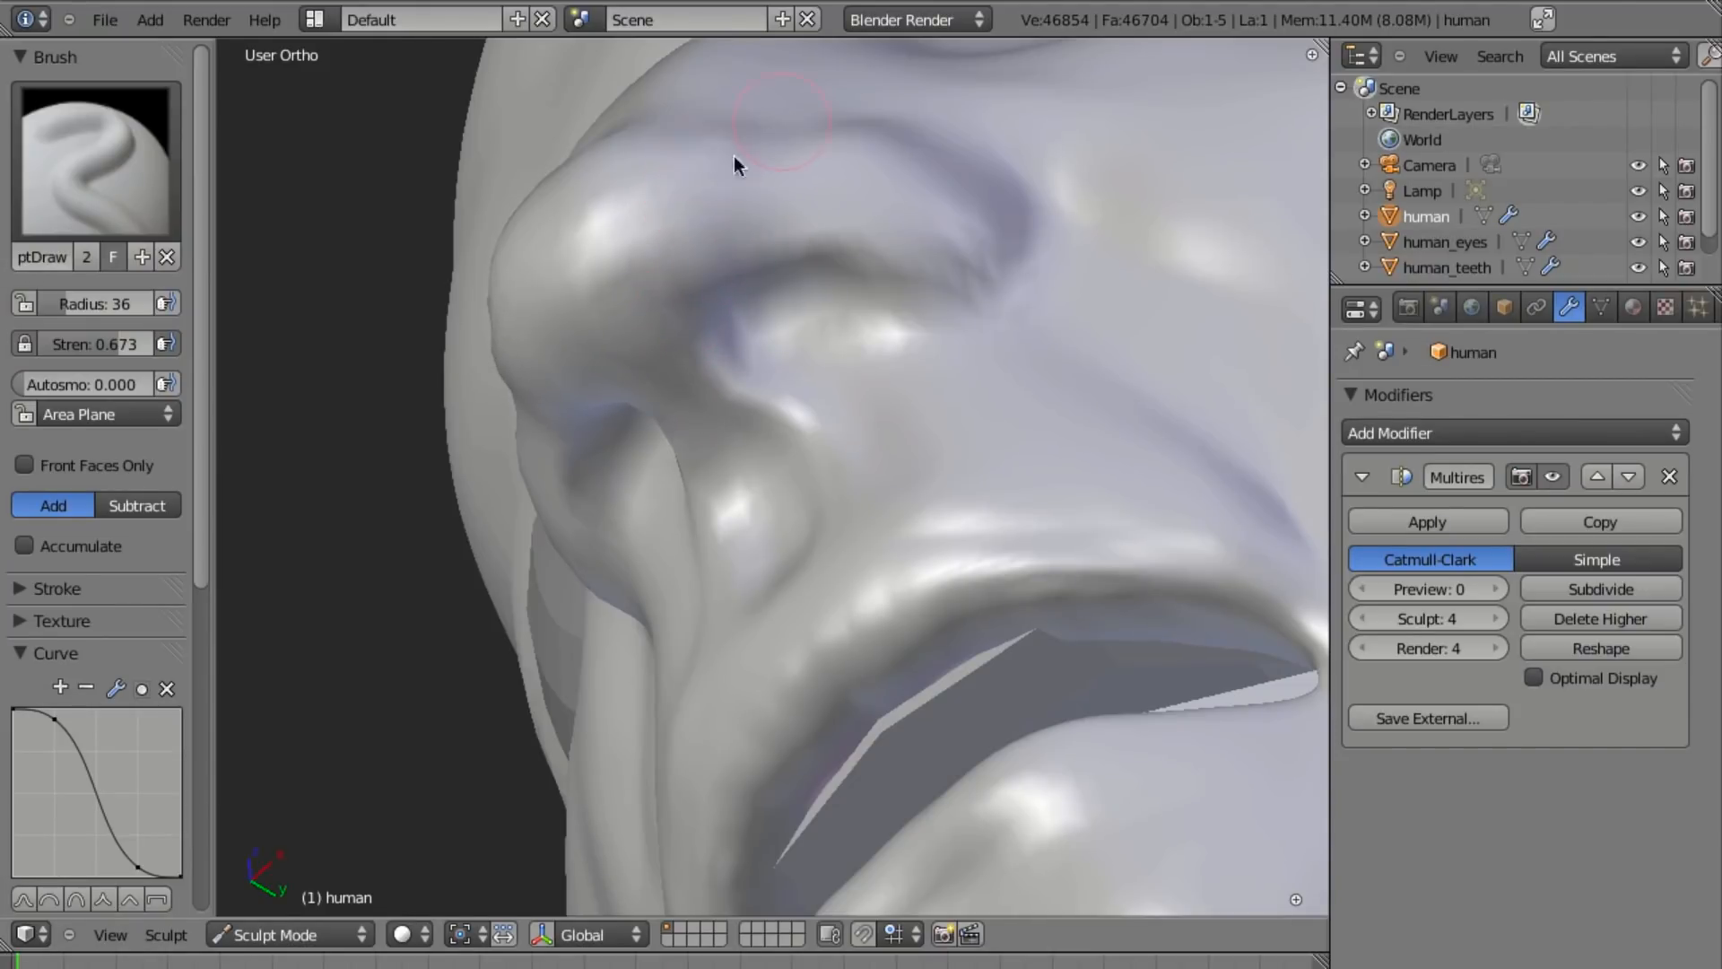
left_click_drag(577, 185, 570, 281)
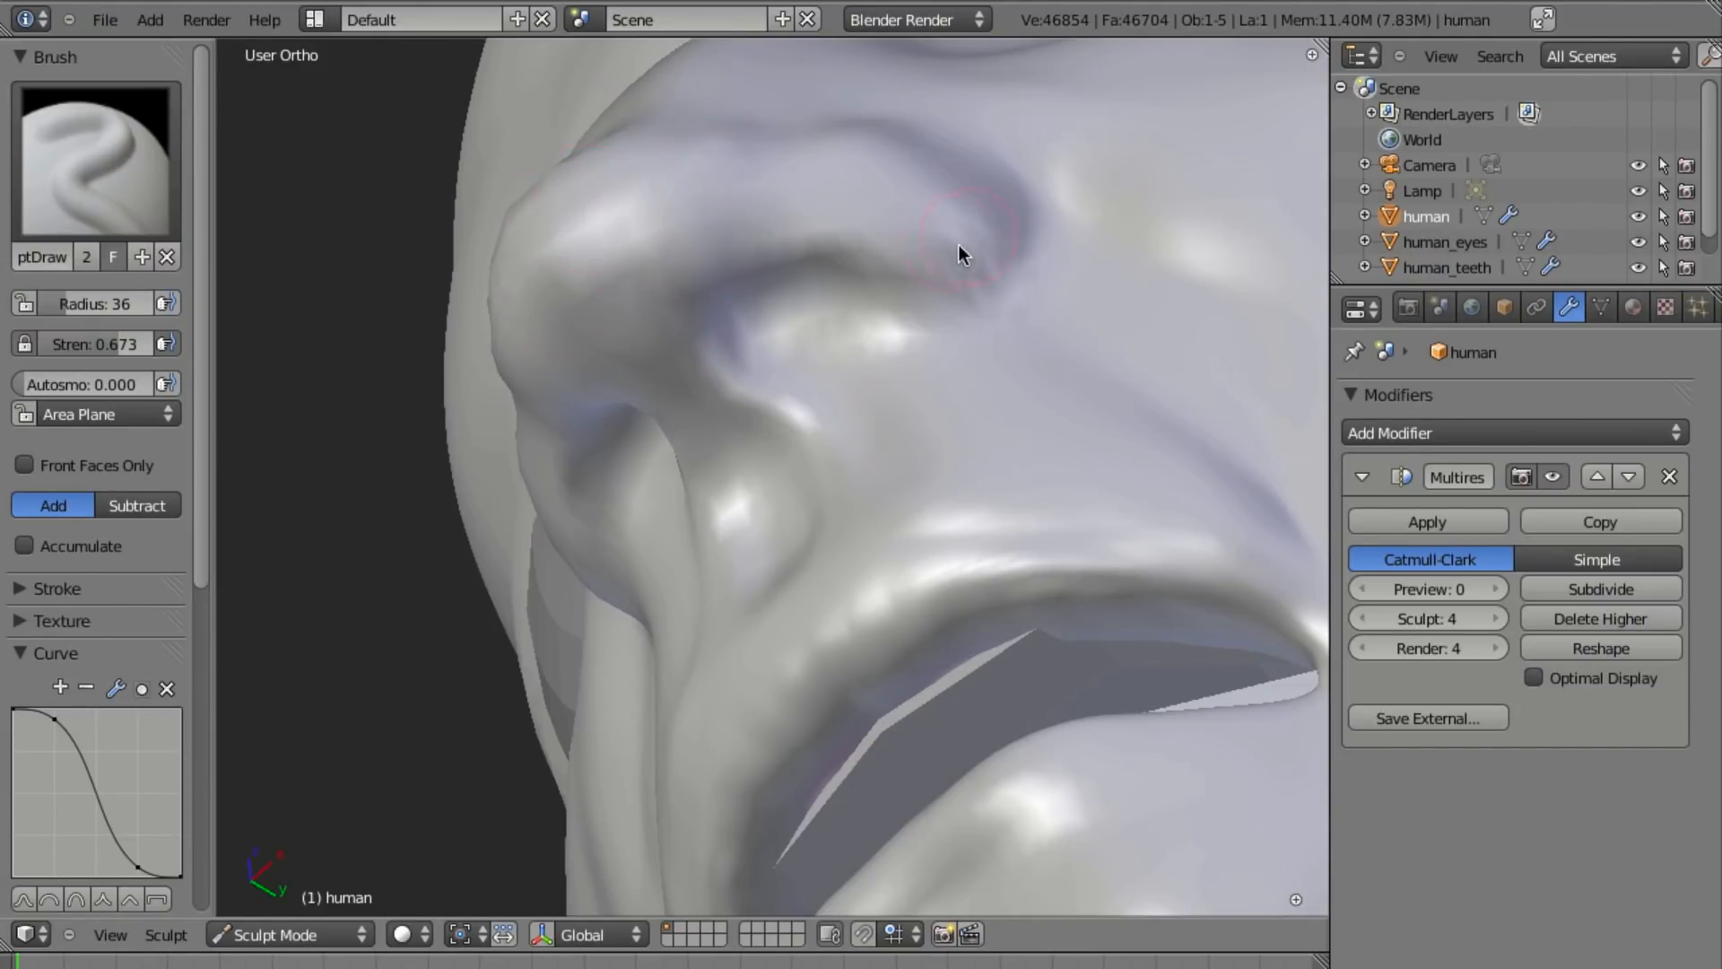
mouse_move(1029, 240)
left_mouse_down()
mouse_move(919, 324)
mouse_move(996, 279)
mouse_move(998, 200)
mouse_move(975, 270)
mouse_move(811, 282)
left_mouse_up()
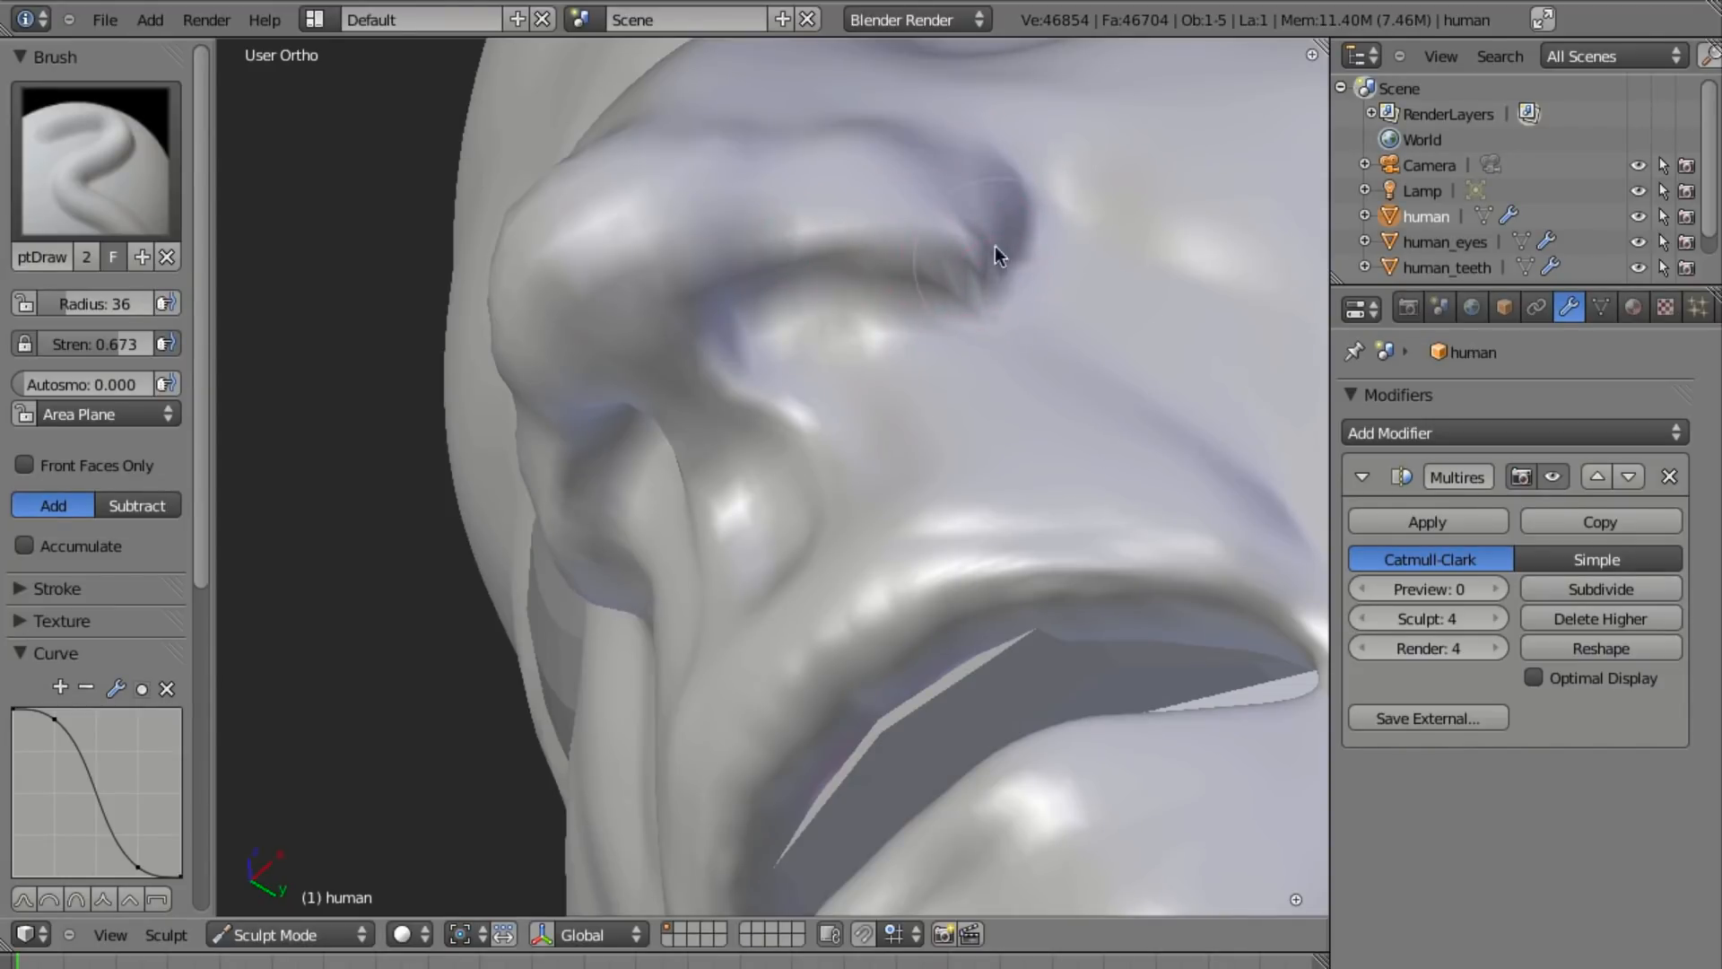
Check the shape of the nose and nostril in three-quarter and exact side views.
scroll(843, 451, "down", 3)
middle_click_drag(939, 339, 838, 304)
middle_click_drag(839, 304, 707, 551)
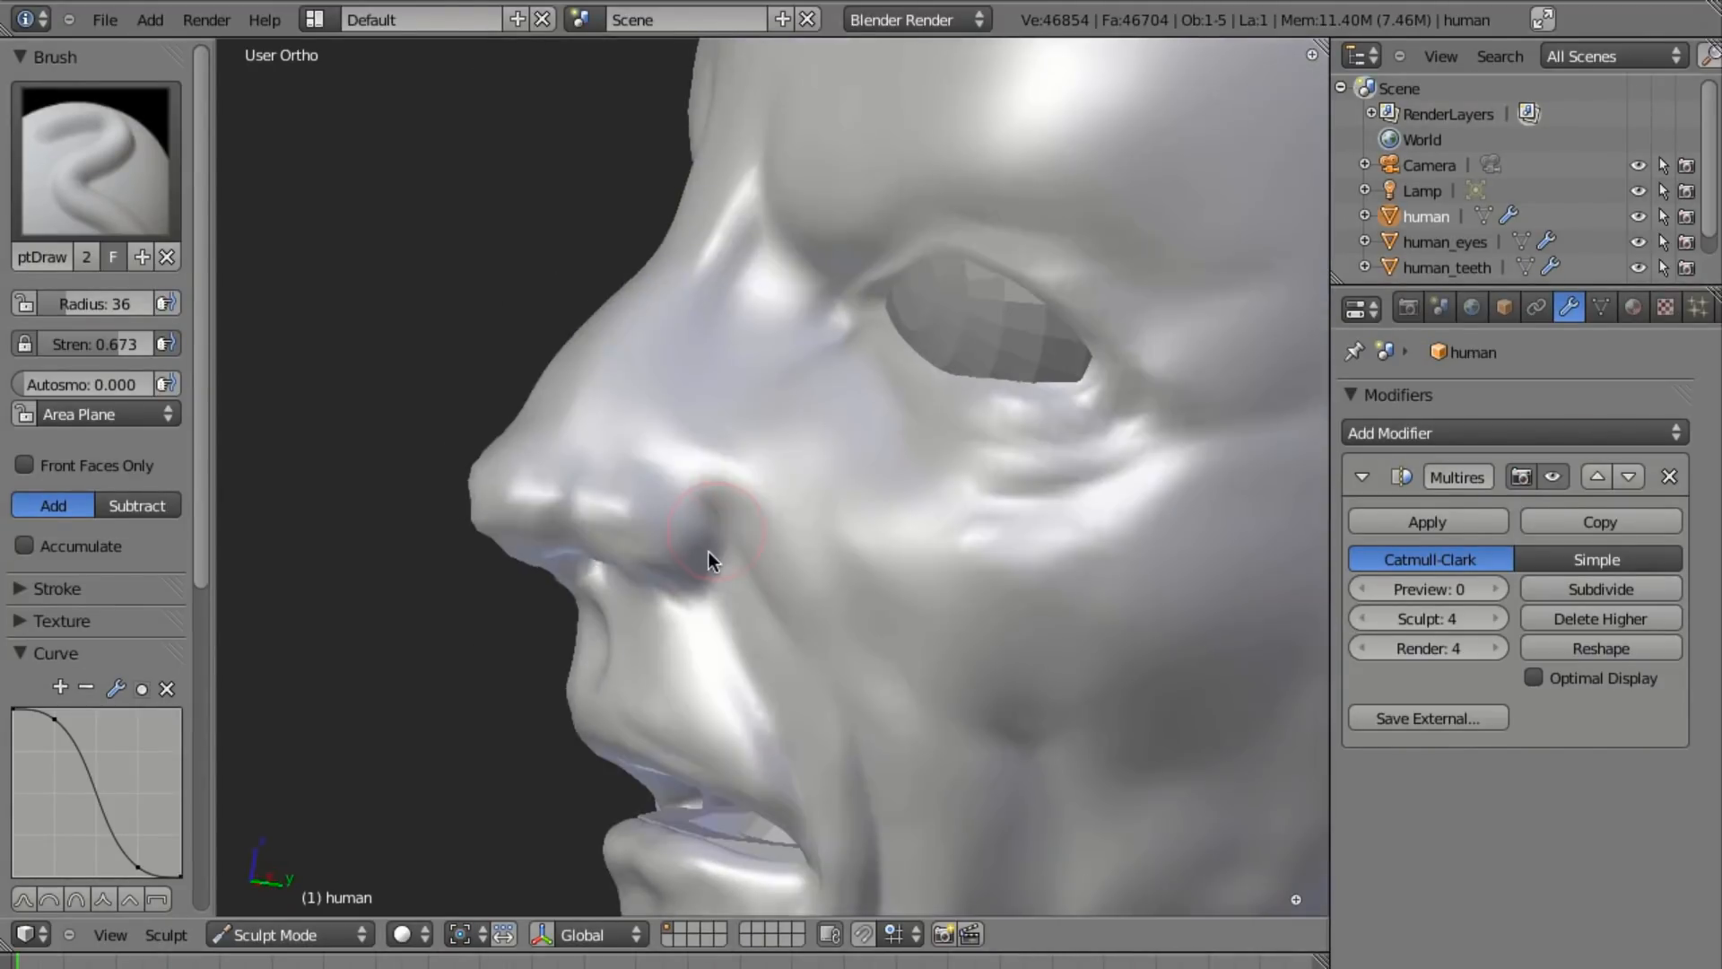
scroll(722, 499, "up", 2)
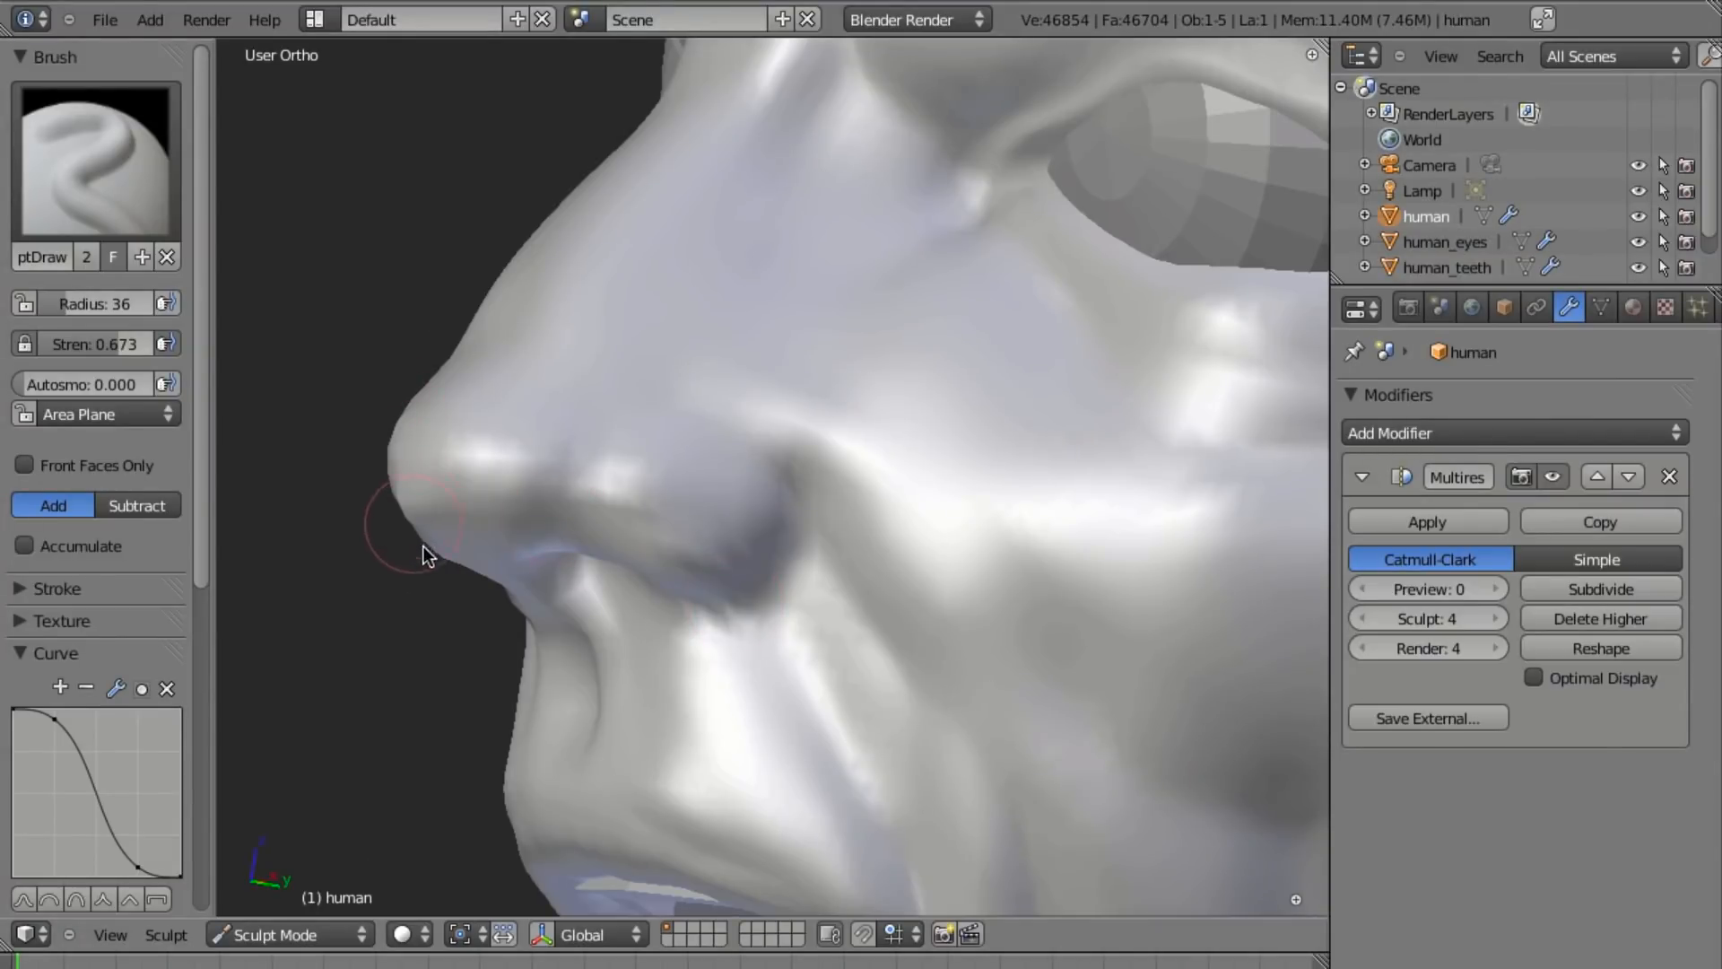
scroll(798, 505, "down", 3)
middle_click_drag(797, 504, 782, 501)
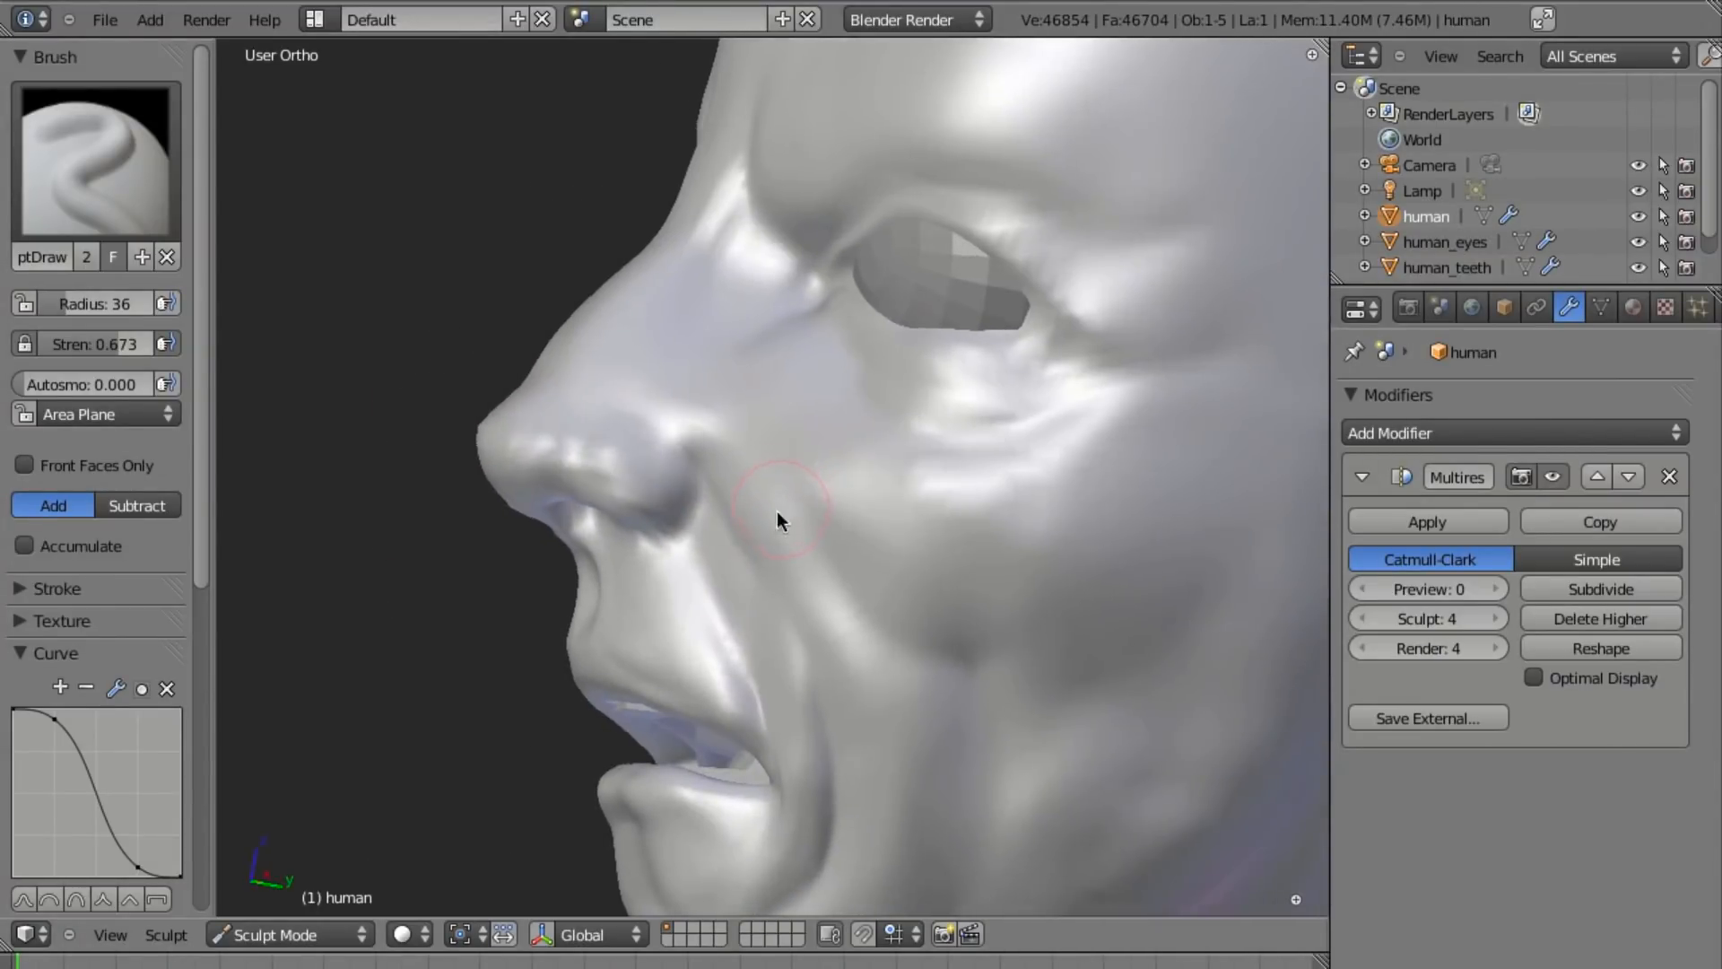
key("KP_3")
scroll(816, 561, "up", 2)
scroll(801, 606, "up", 2)
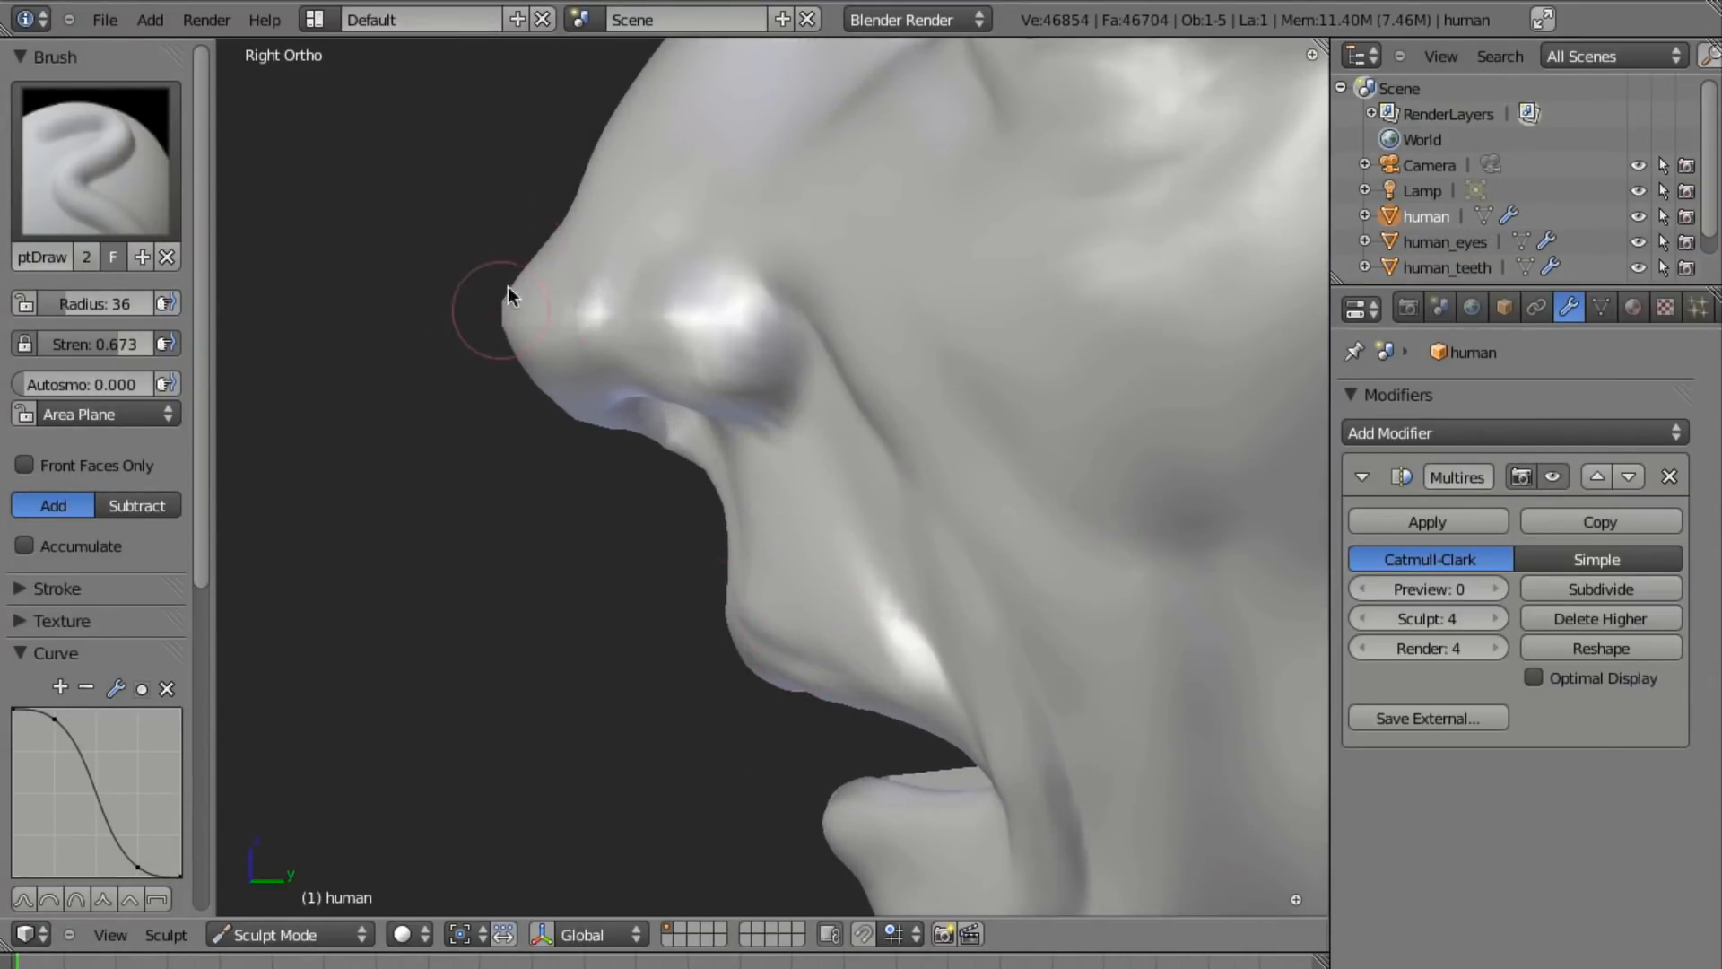
scroll(683, 468, "down", 2)
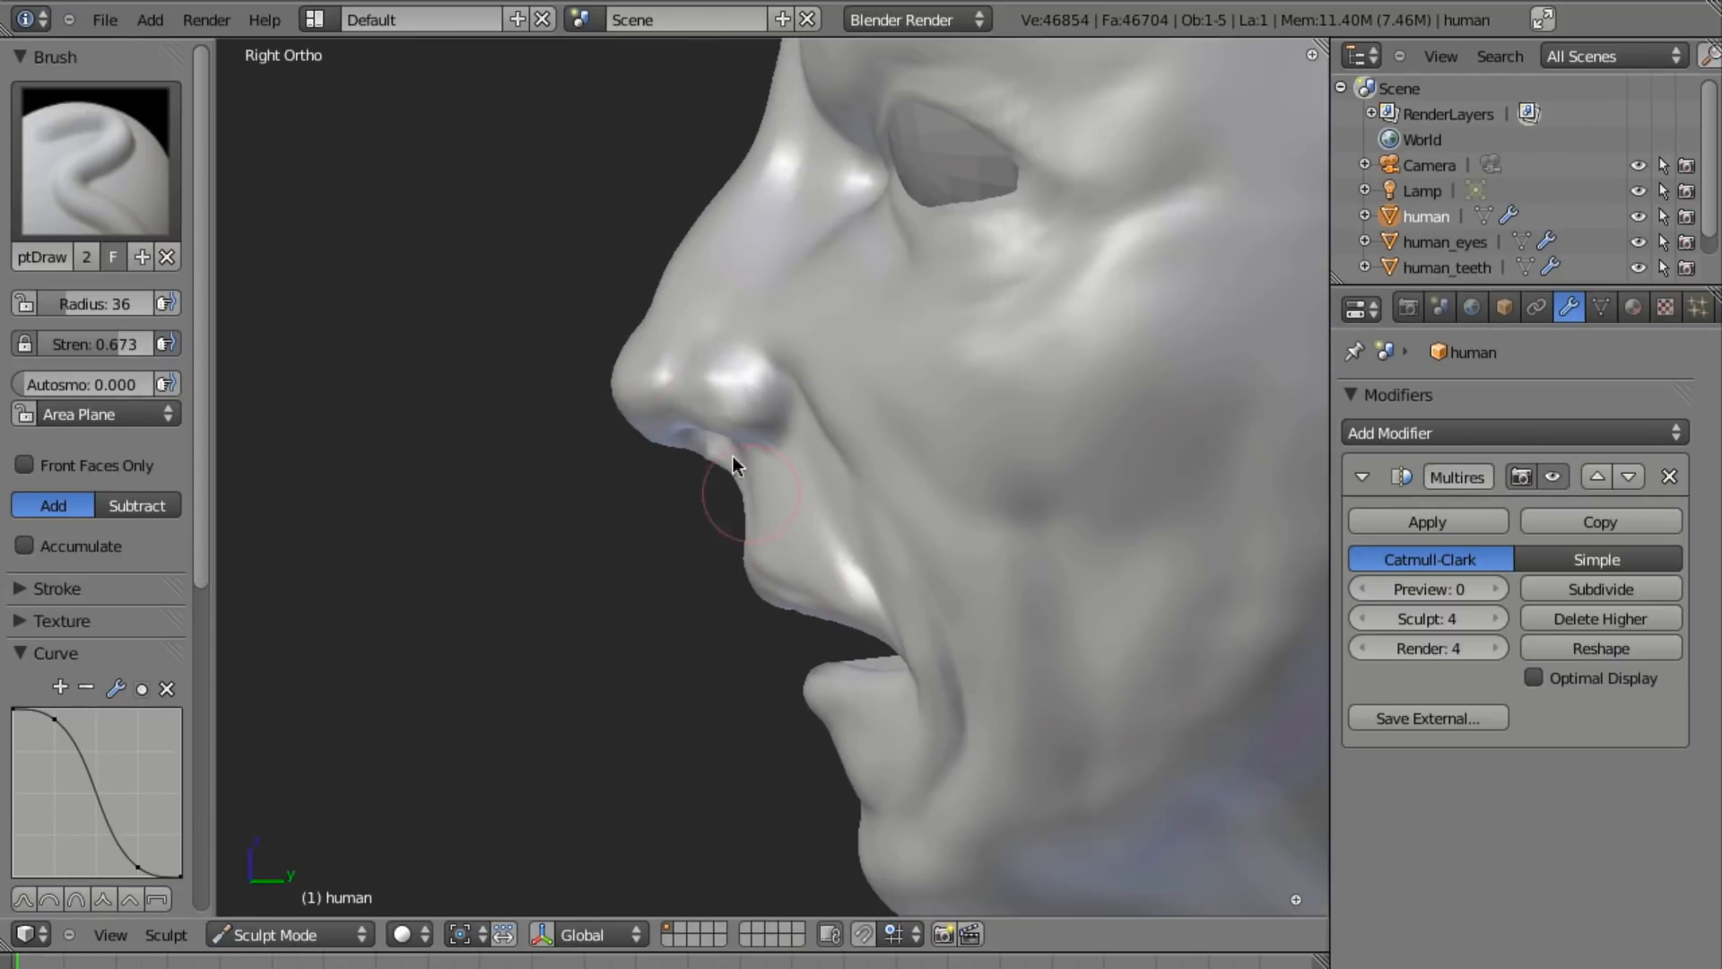
Sharpen the upper edge of the nostril wing in side view with the Crease brush at radius 47.
scroll(733, 595, "up", 3)
key("shift+c")
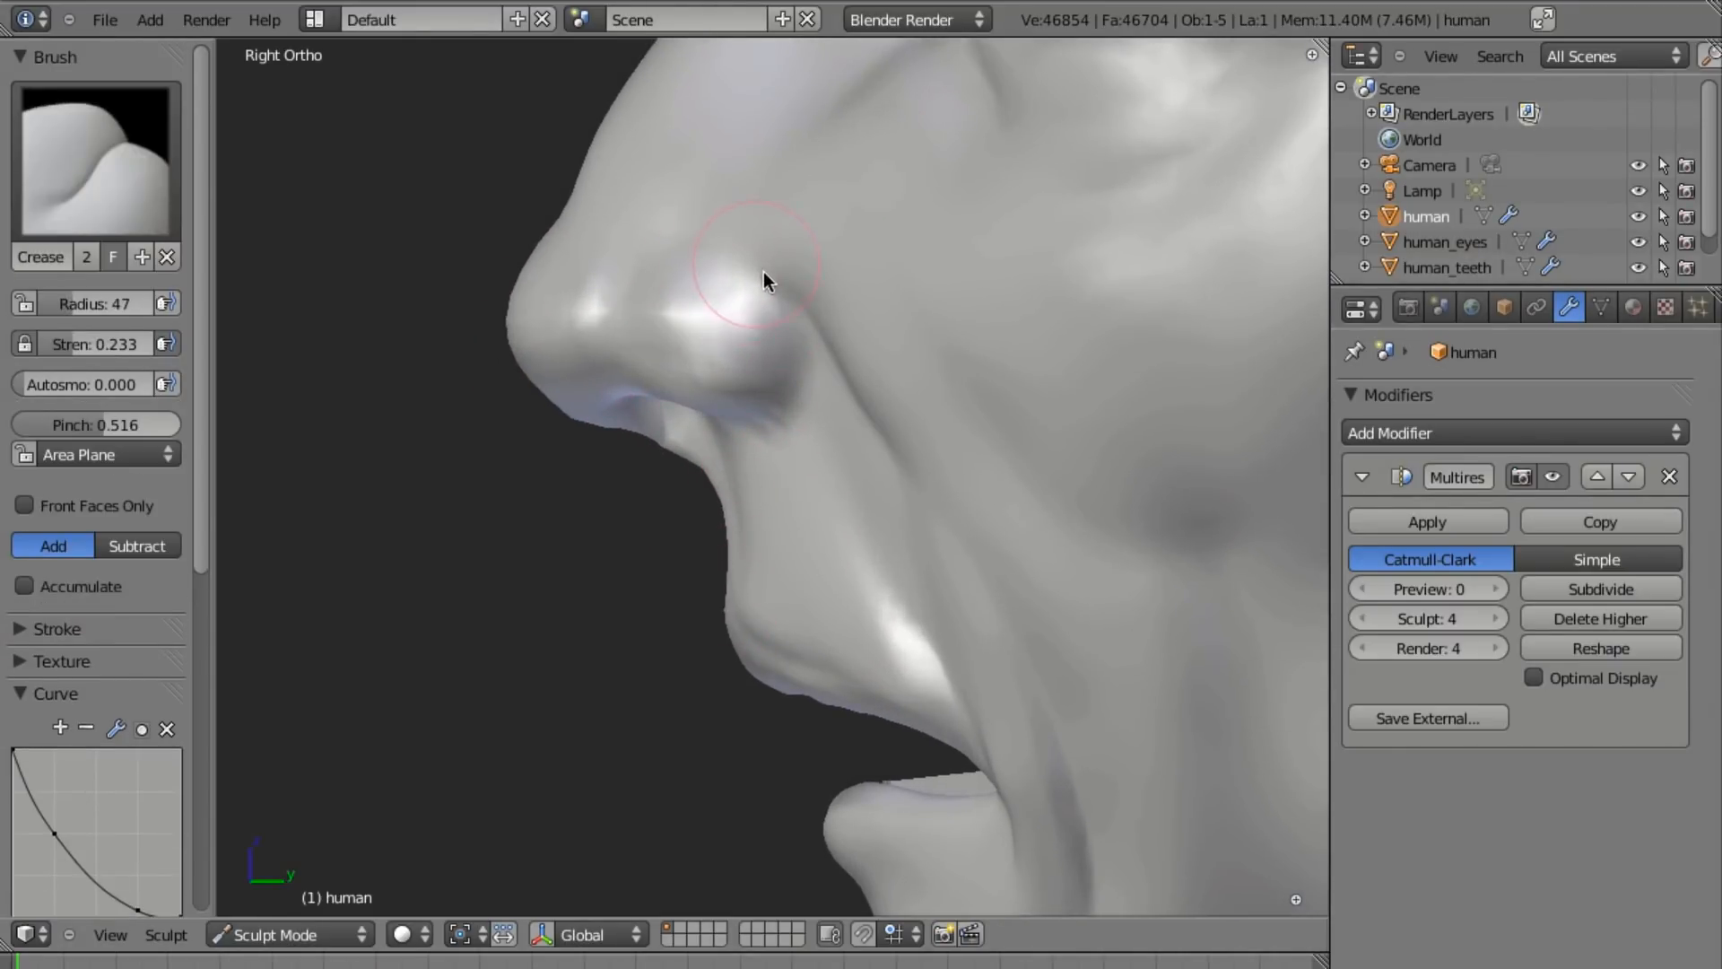
mouse_move(714, 267)
left_mouse_down()
mouse_move(681, 265)
mouse_move(717, 262)
left_mouse_up()
mouse_move(738, 488)
middle_mouse_down()
mouse_move(859, 591)
mouse_move(848, 551)
mouse_move(968, 315)
mouse_move(949, 384)
mouse_move(1029, 350)
mouse_move(898, 378)
mouse_move(717, 466)
middle_mouse_up()
scroll(807, 538, "down", 4)
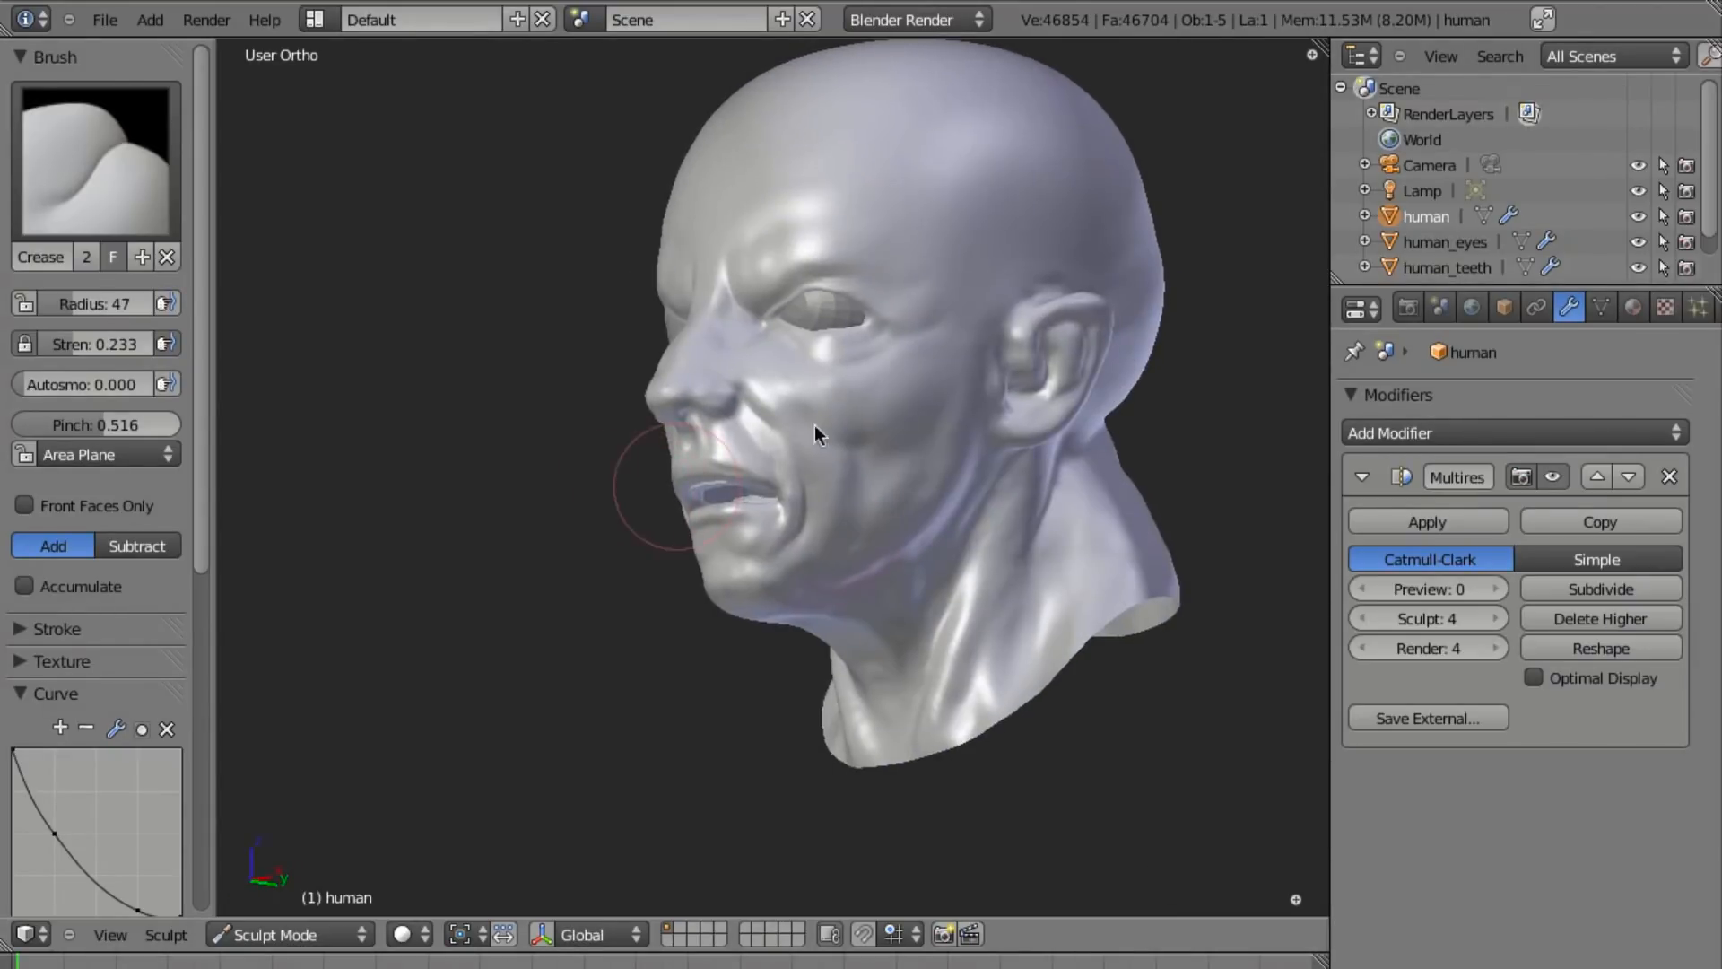
Smooth the uneven surface on the back of the skull with the Smooth brush at radius 62.
key("shift+s")
middle_click_drag(1108, 390, 1001, 391)
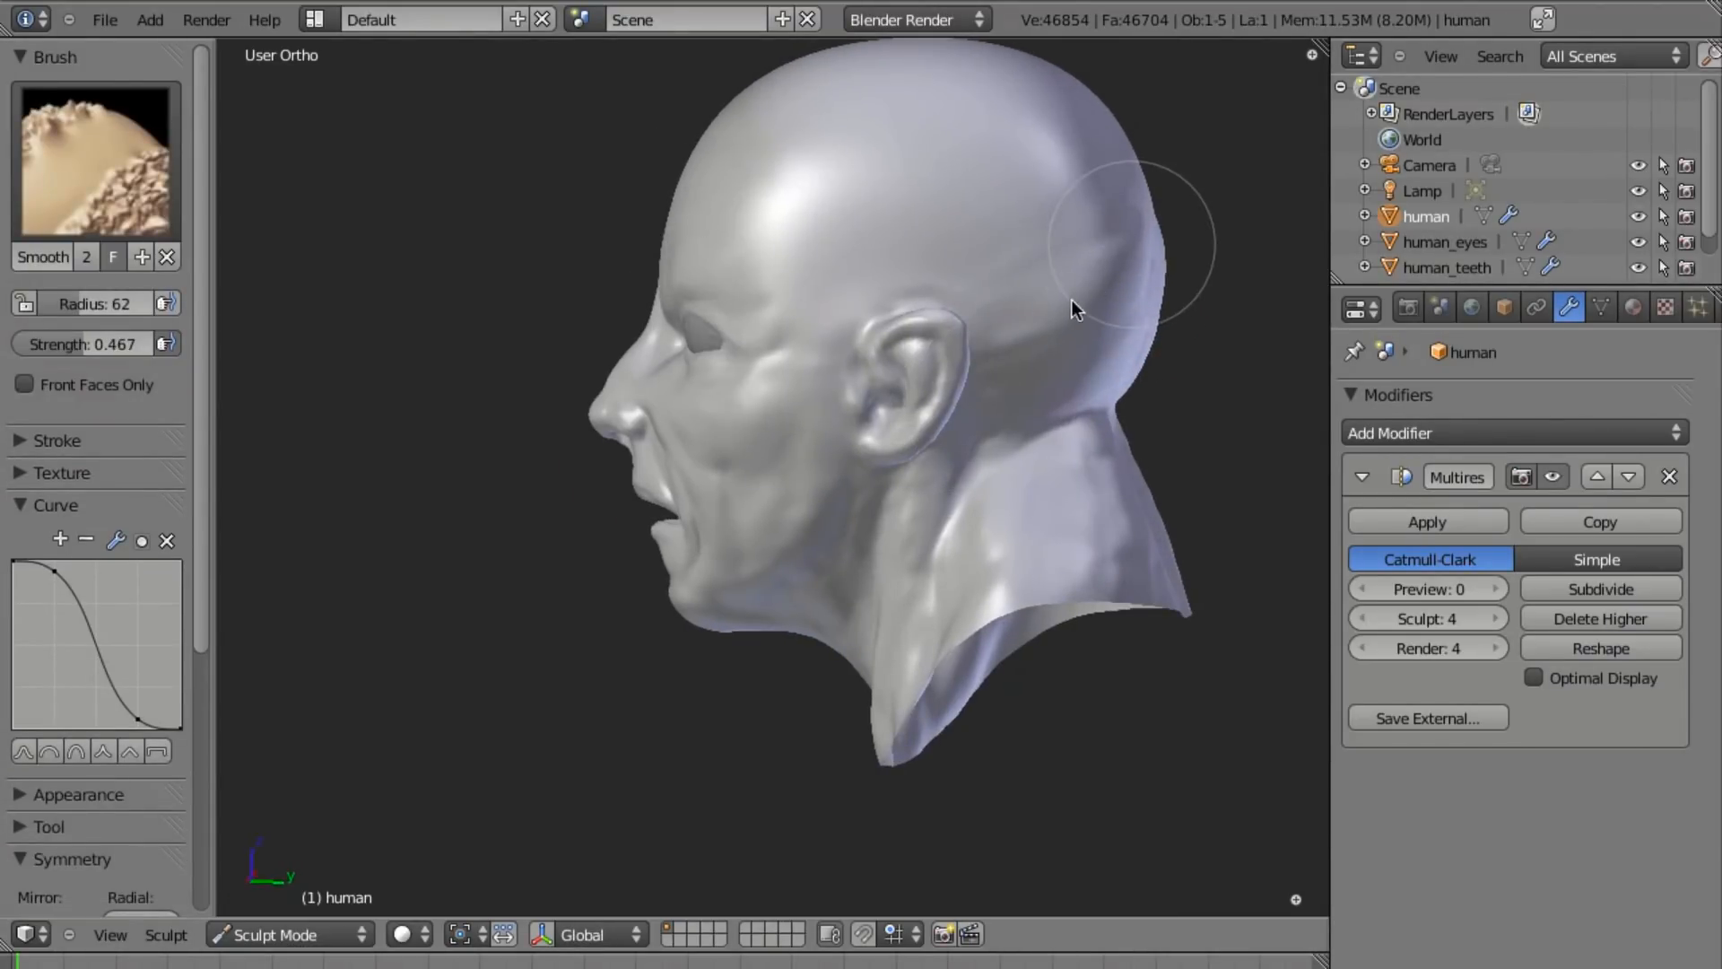
middle_click_drag(978, 416, 989, 275)
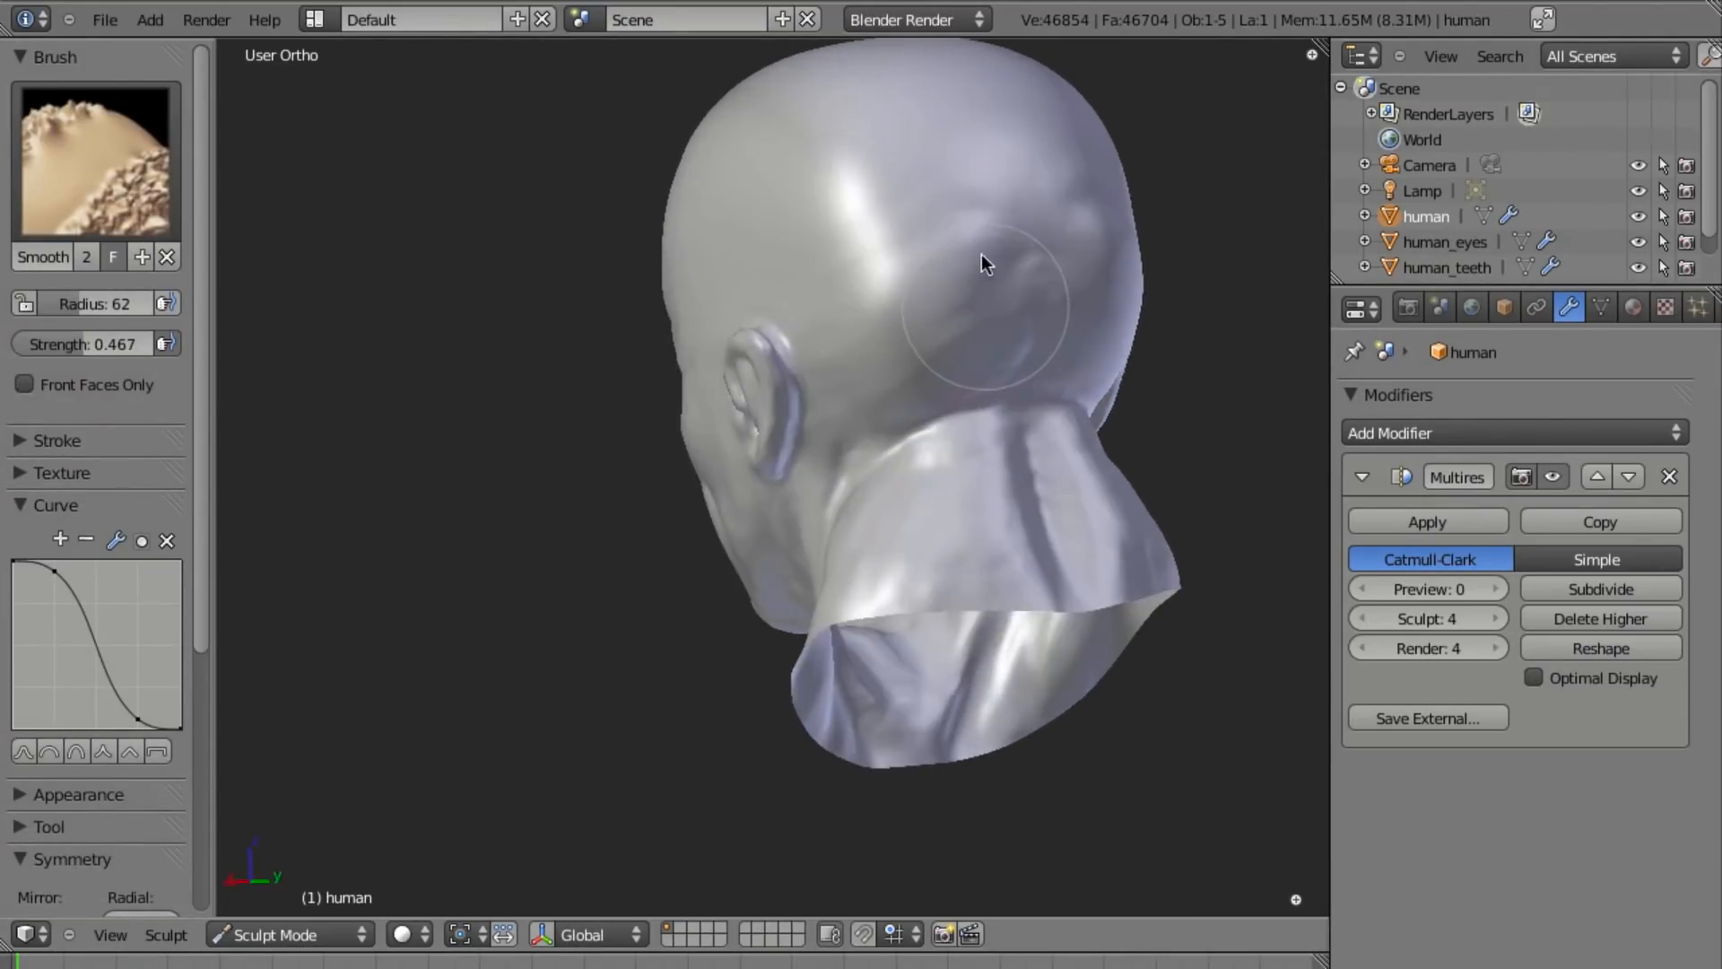
Pull the upper rim of the ear into a rounder outline in side view with the Grab brush at radius 72.
mouse_move(965, 472)
middle_mouse_down()
mouse_move(988, 470)
mouse_move(866, 610)
middle_mouse_up()
scroll(953, 484, "up", 4)
key("KP_3")
scroll(1004, 499, "up", 2)
key("g")
key("f")
left_click(938, 351)
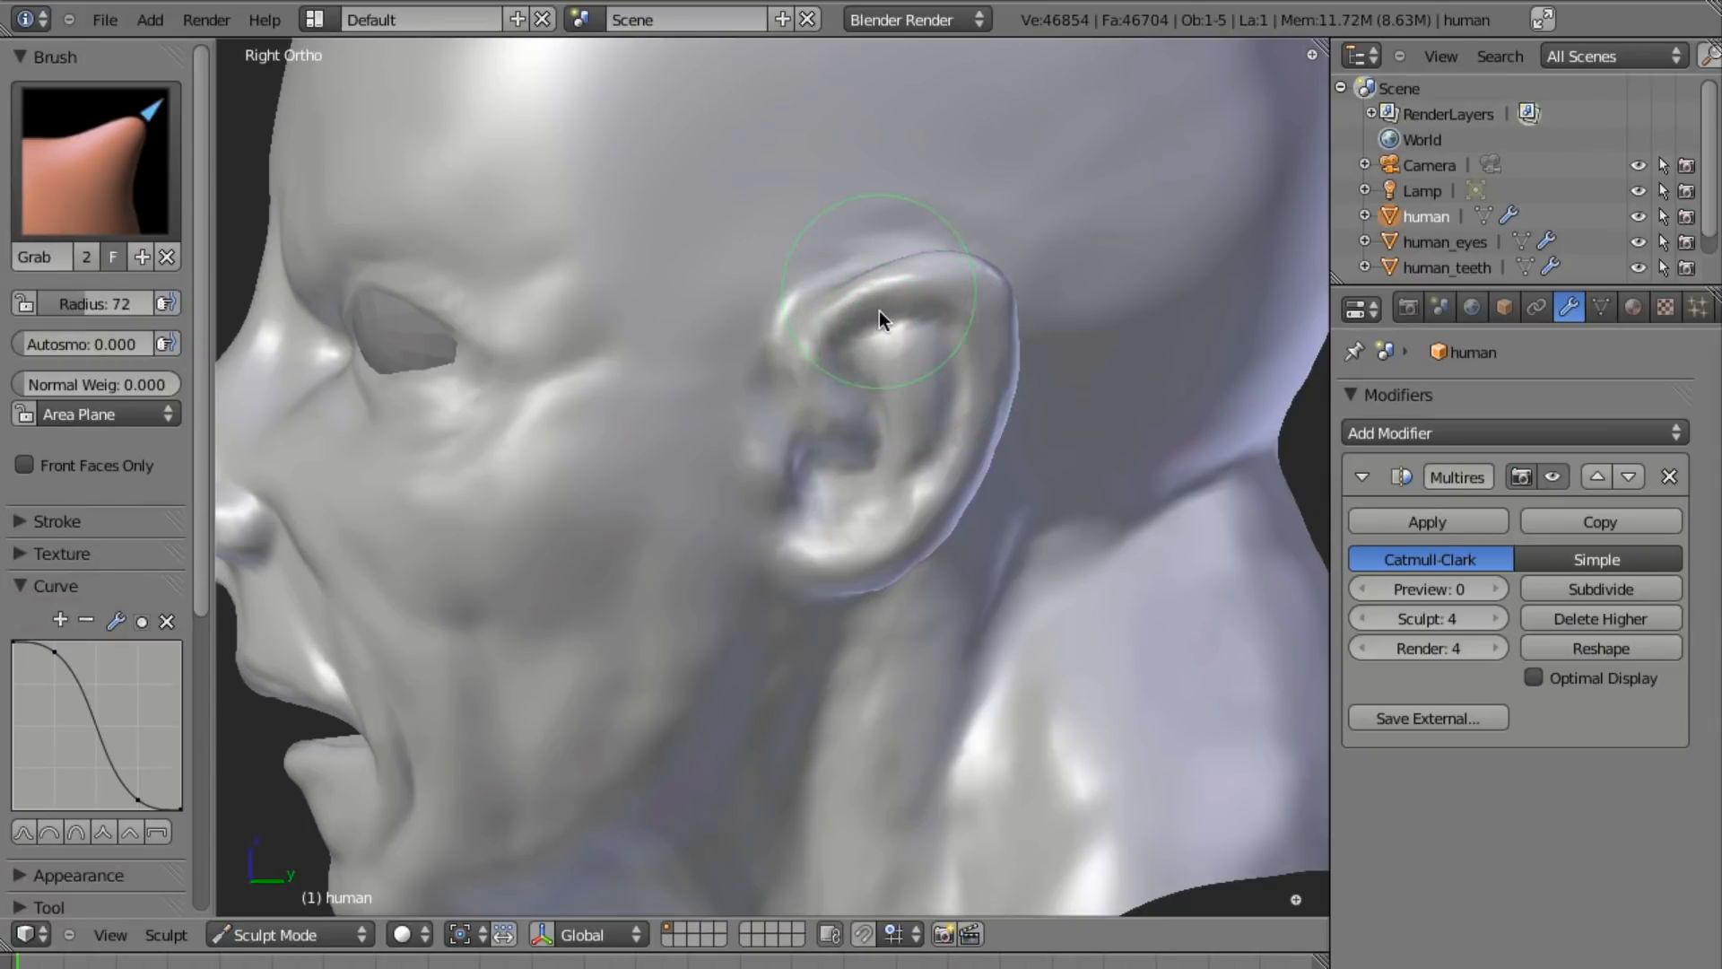
left_click_drag(851, 323, 806, 358)
left_click_drag(991, 294, 989, 302)
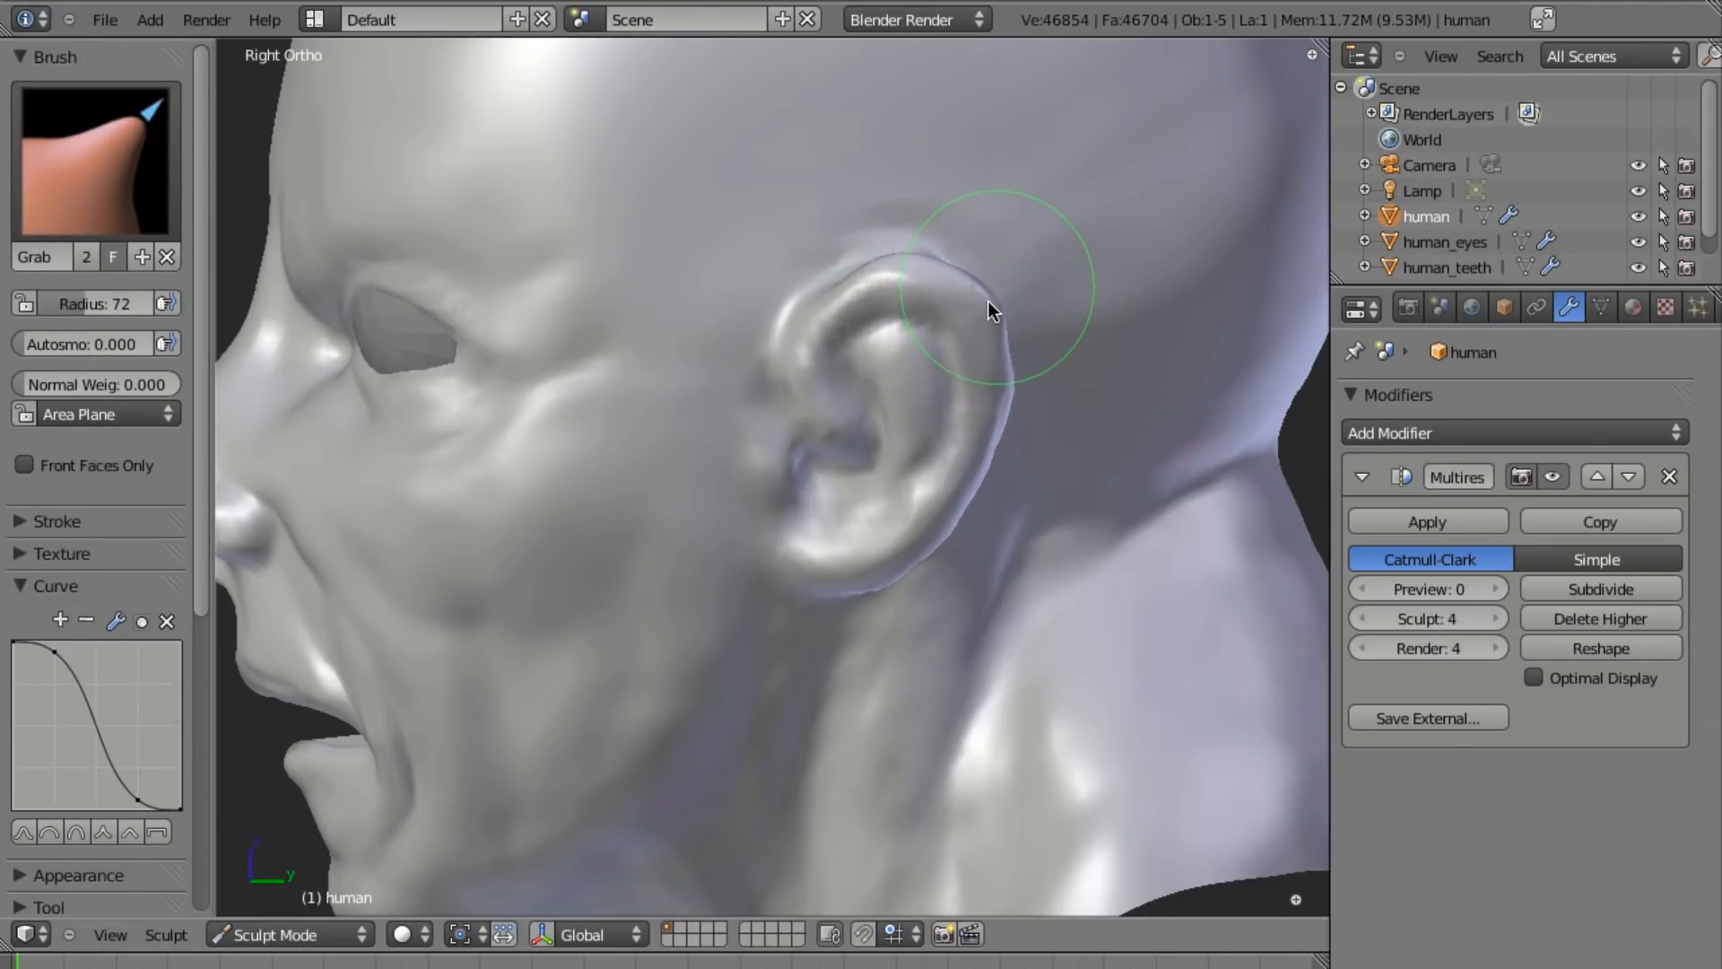
Reshape the ear's profile from the front with the Grab brush, reducing its radius to 54 and finally 43.
middle_click_drag(978, 479, 973, 431, "ctrl")
key("f")
left_click(1024, 389)
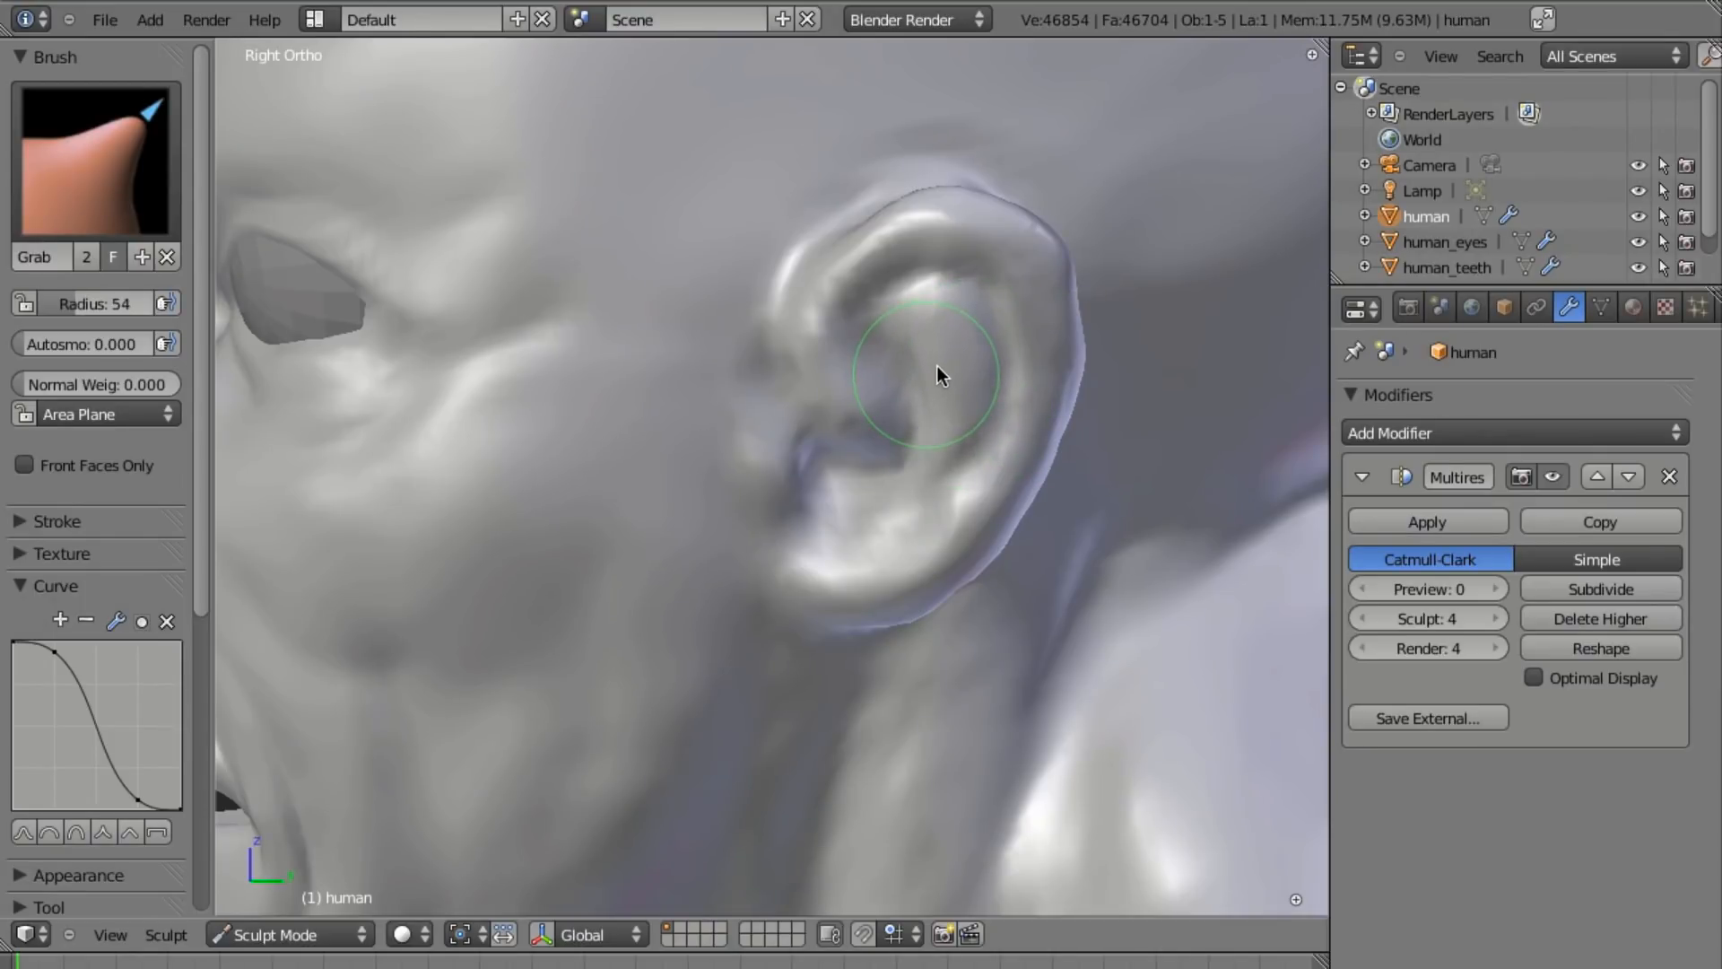
key("KP_1")
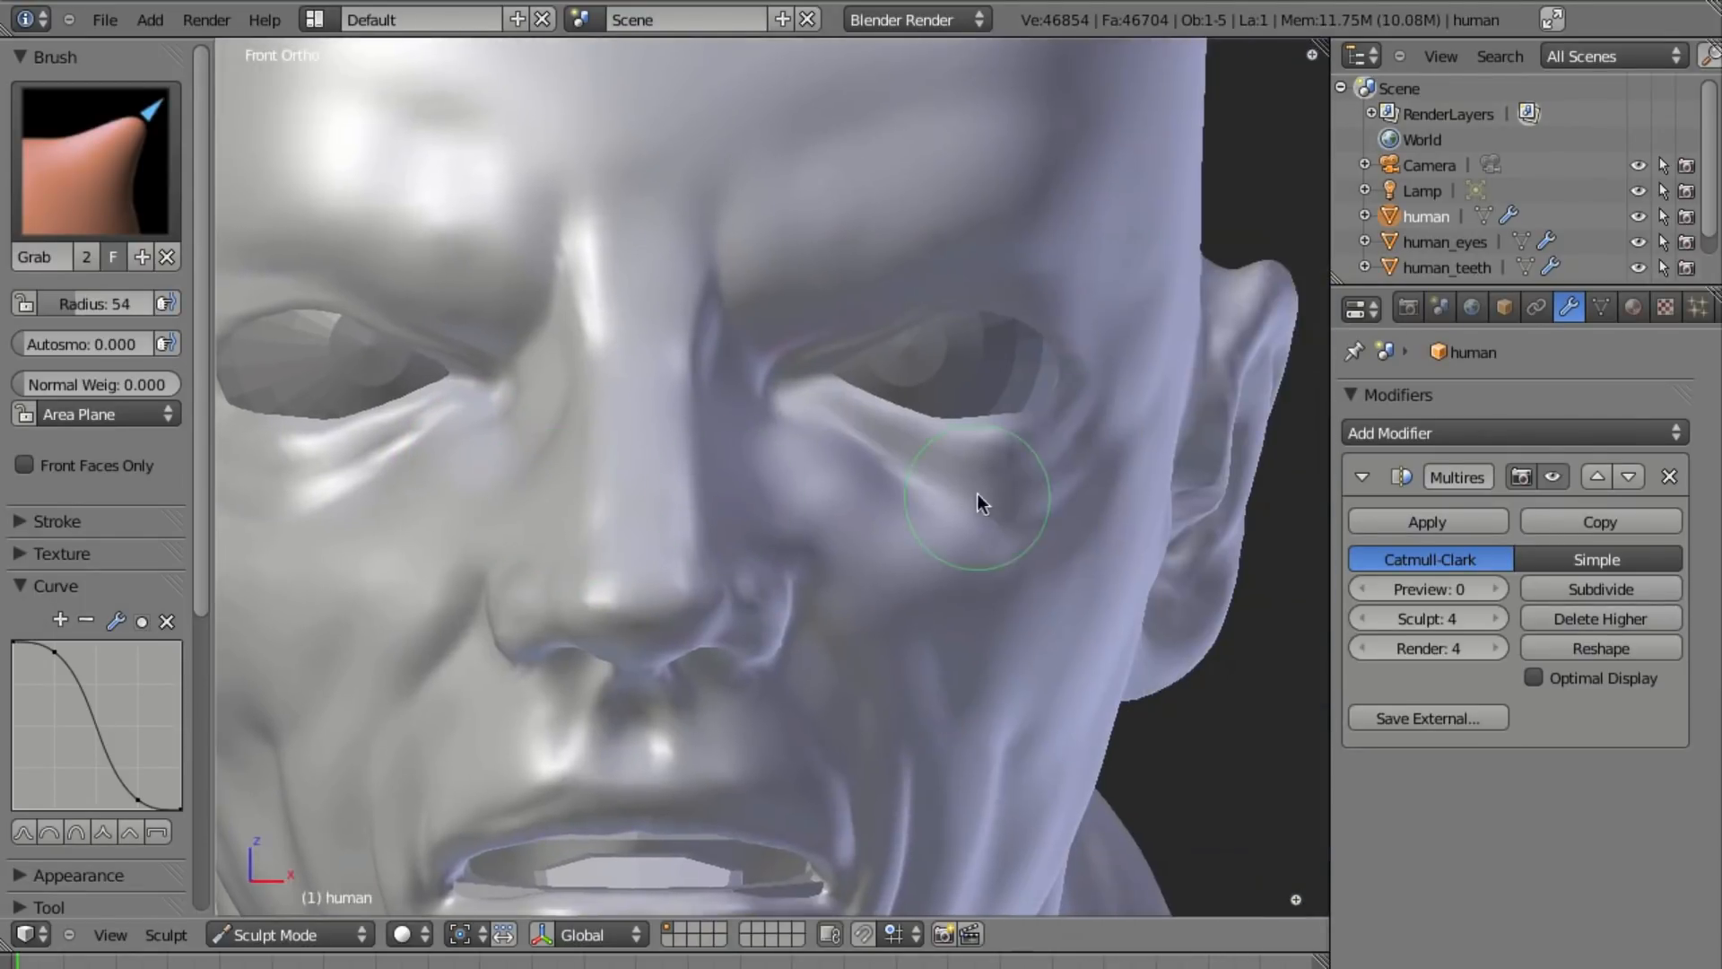
mouse_move(1231, 467)
middle_mouse_down("shift")
mouse_move(1034, 453)
mouse_move(959, 488)
mouse_move(1105, 424)
mouse_move(1036, 419)
mouse_move(1109, 350)
middle_mouse_up("shift")
key("bracketright")
left_click_drag(1066, 383, 1048, 456)
key("f")
left_click(1026, 457)
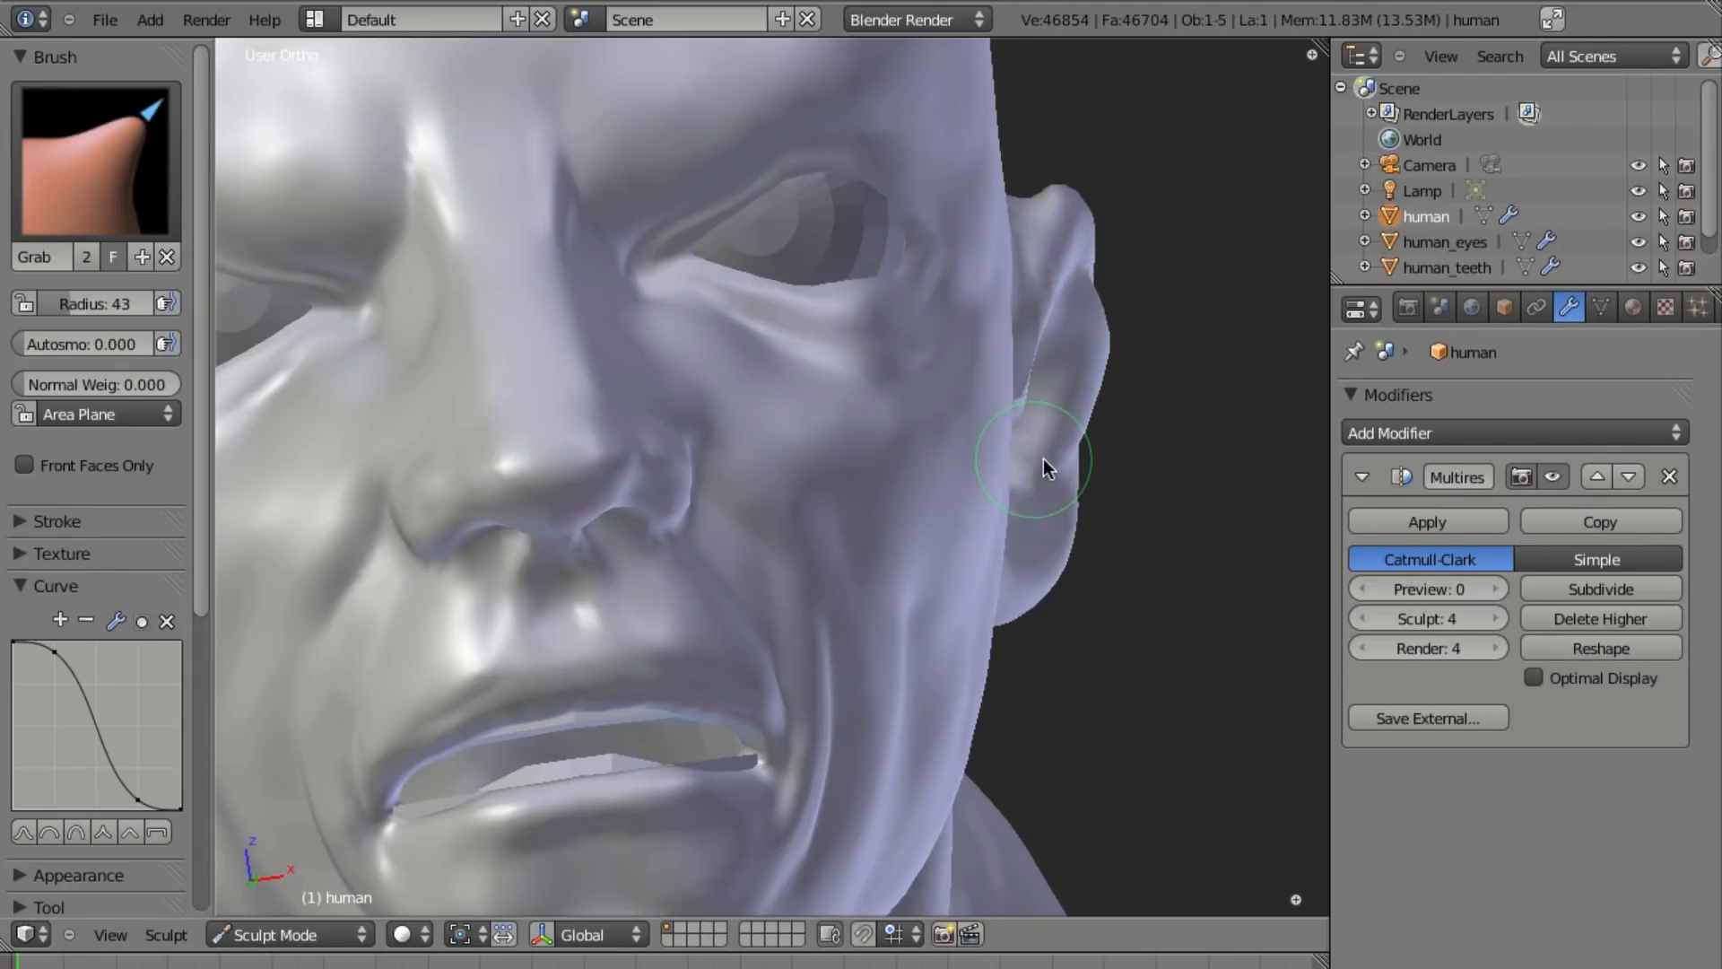
Adjust the ear's overall form from the side with the Grab brush enlarged to radius 88.
mouse_move(1055, 427)
middle_mouse_down()
mouse_move(796, 444)
mouse_move(638, 258)
middle_mouse_up()
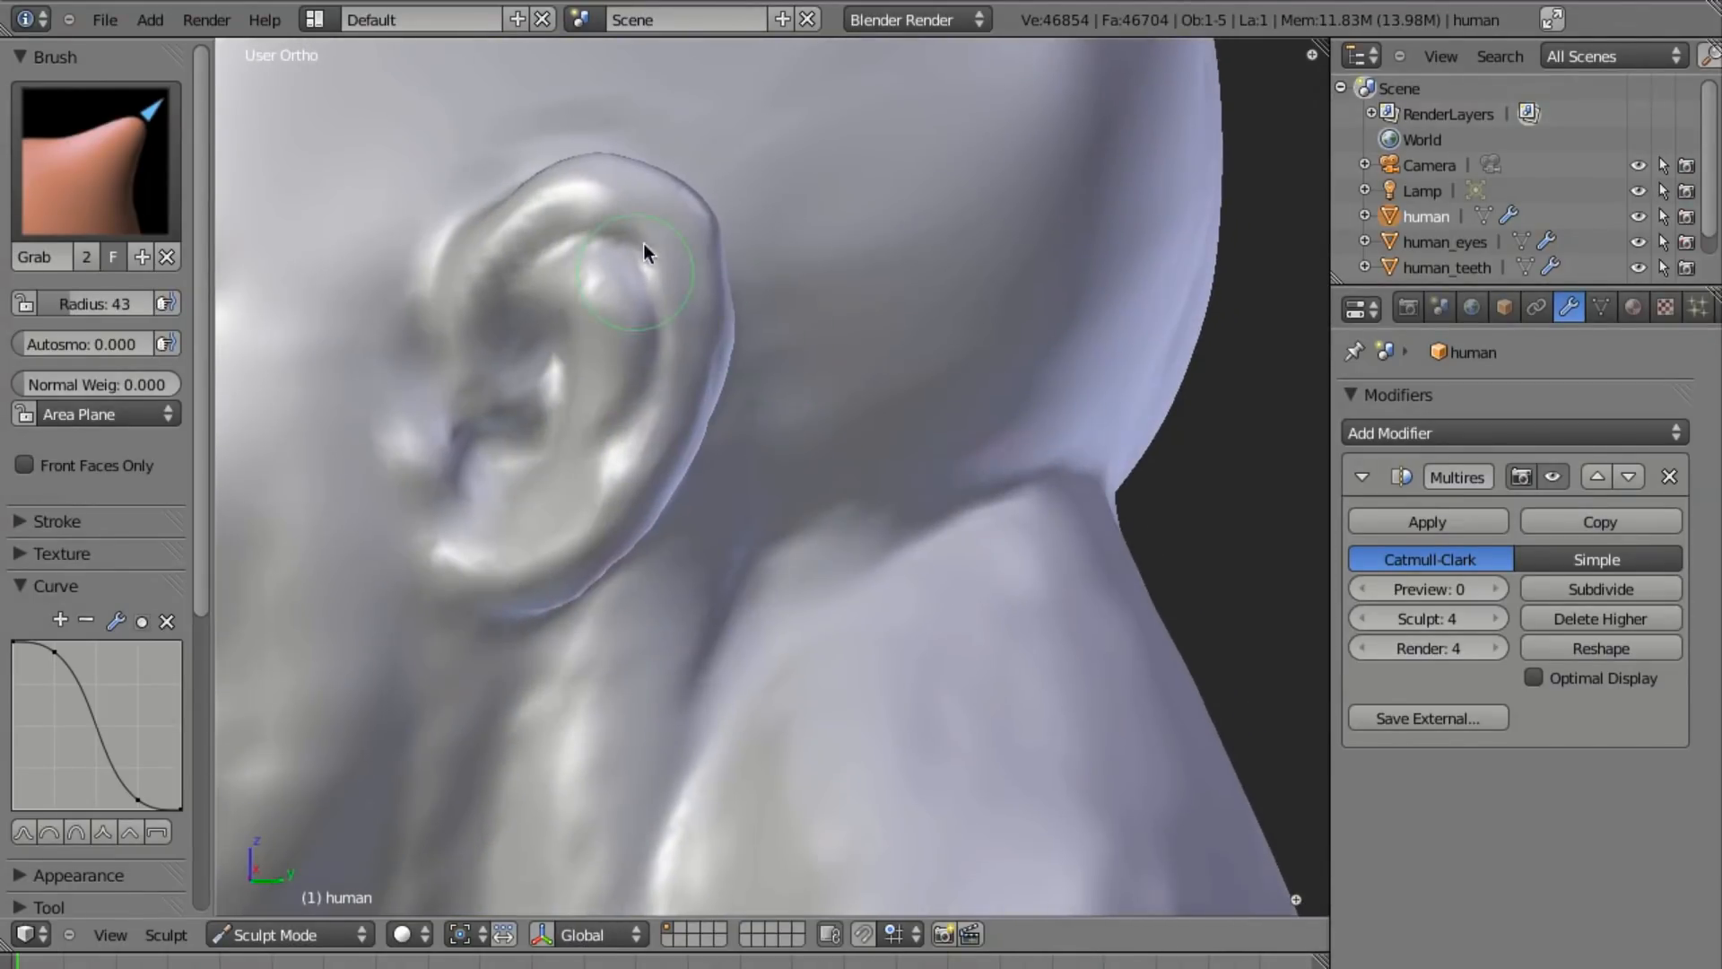
mouse_move(741, 392)
middle_mouse_down()
mouse_move(848, 475)
mouse_move(817, 418)
middle_mouse_up()
key("f")
left_click(775, 586)
mouse_move(690, 554)
left_mouse_down()
mouse_move(709, 550)
mouse_move(700, 695)
mouse_move(800, 628)
left_mouse_up()
middle_click_drag(799, 626, 759, 439)
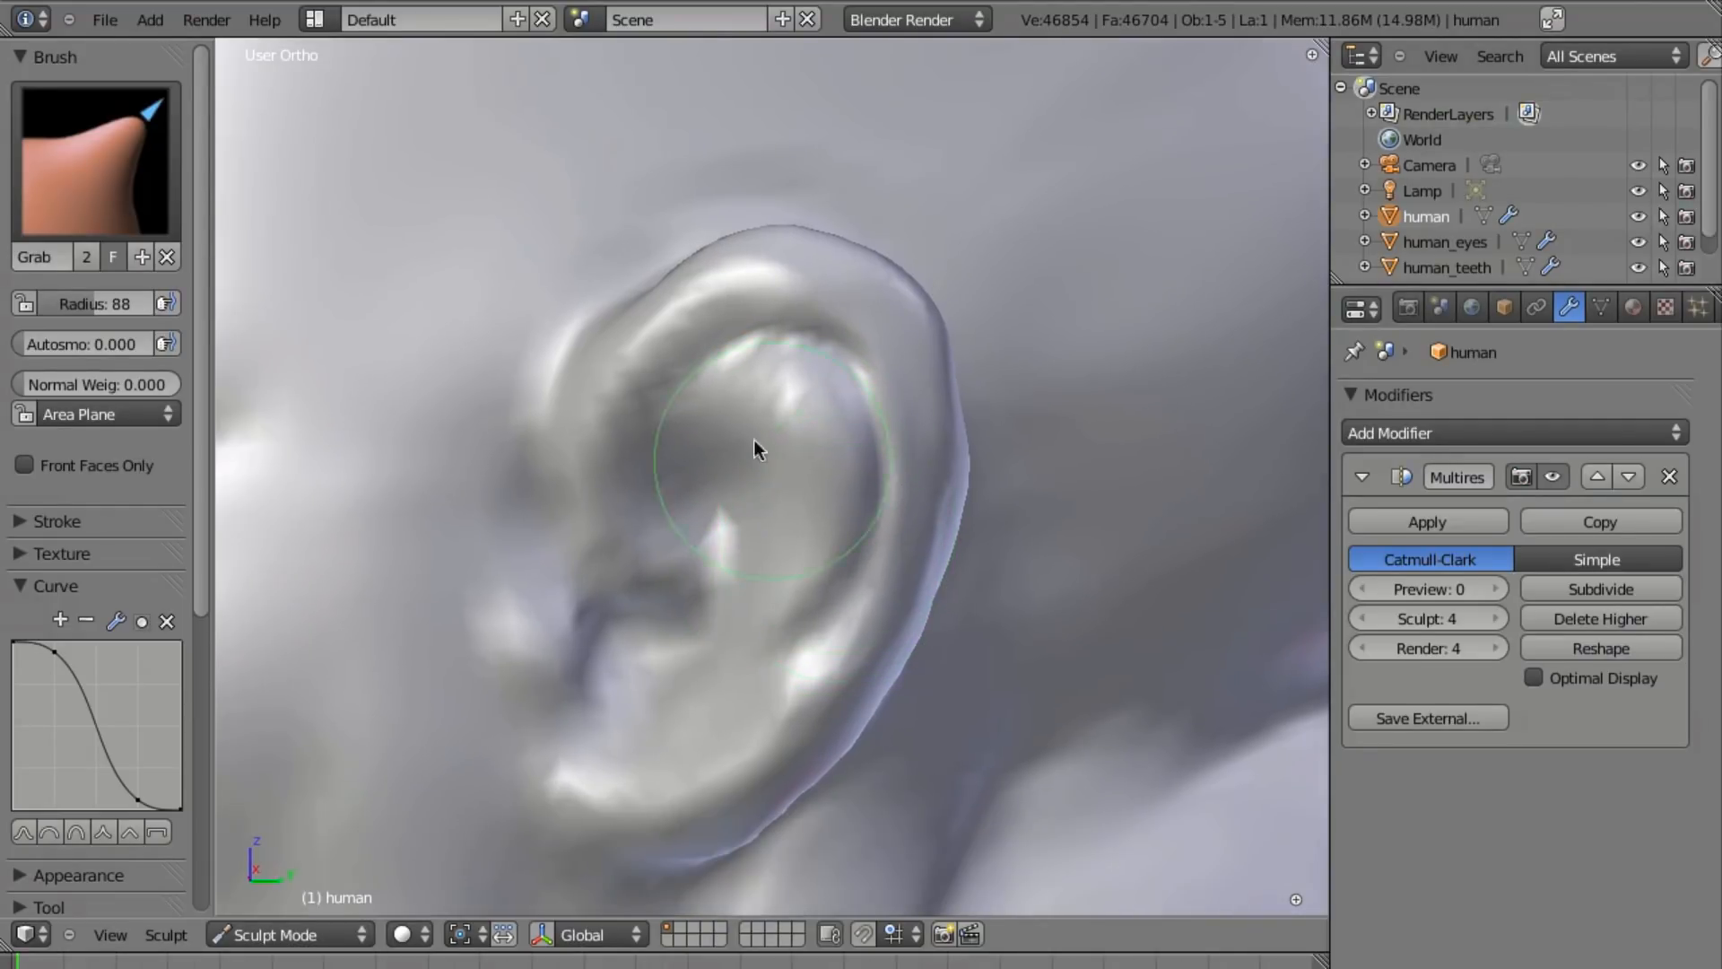
Define the ear's inner hollow and folds with the Clay brush at radius 48 and the Crease brush at radius 47.
key("c")
left_click_drag(645, 529, 625, 402)
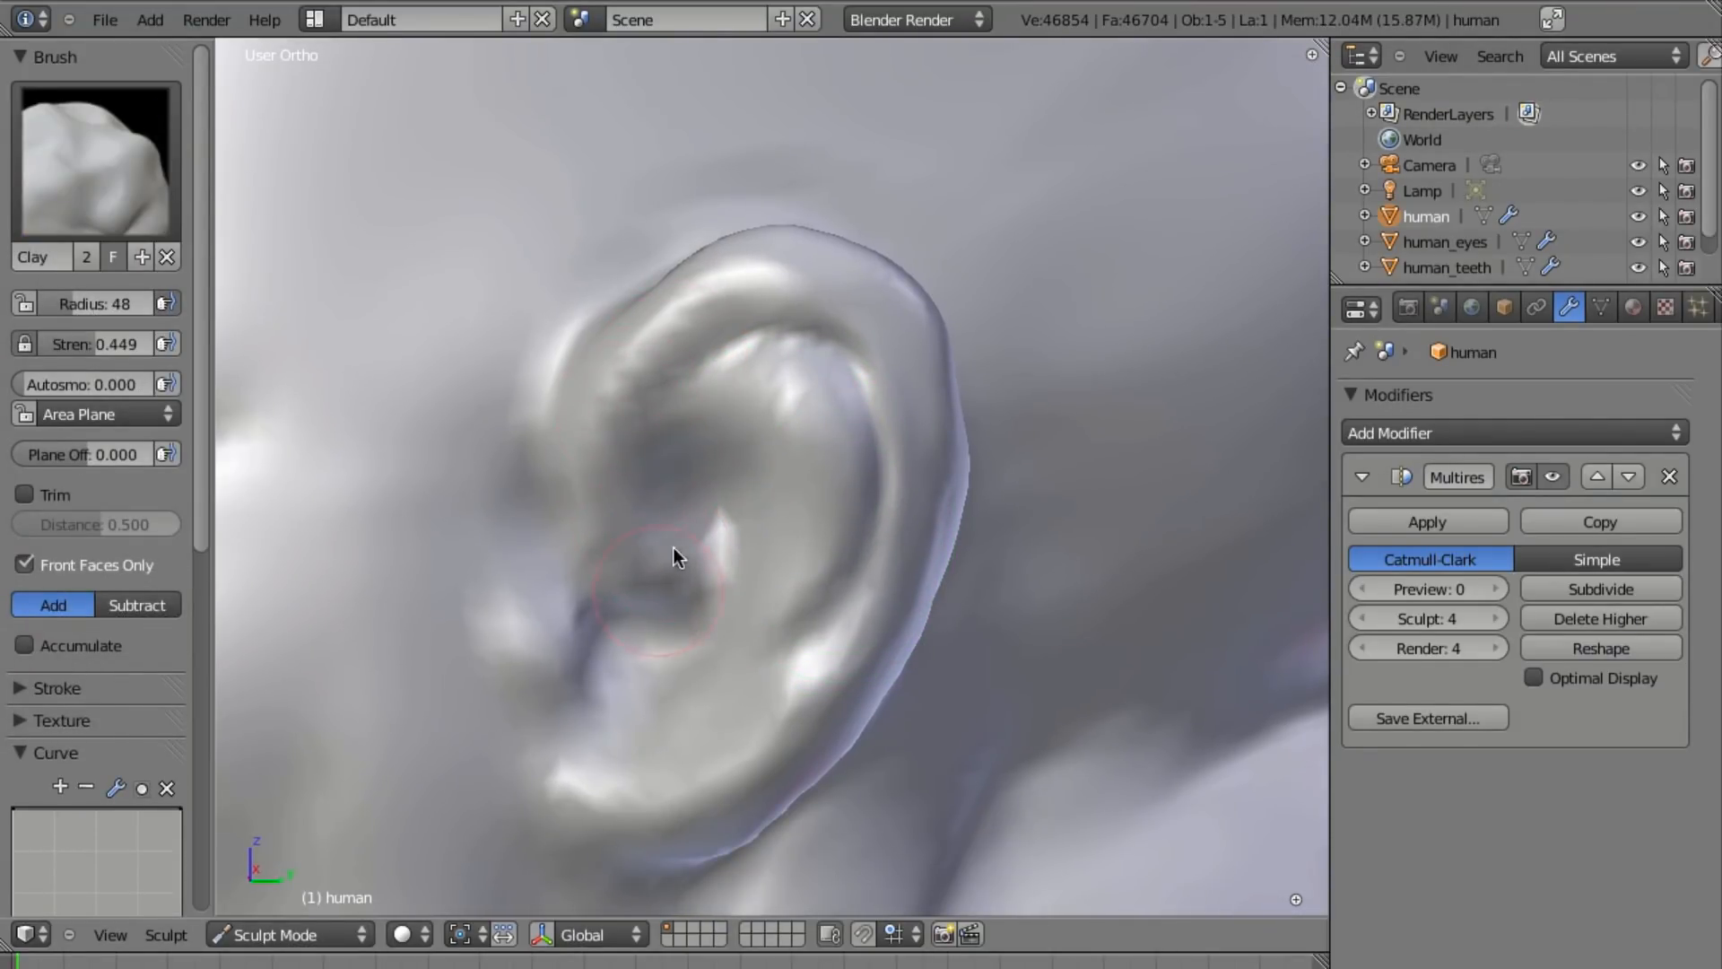
key("shift+c")
mouse_move(712, 370)
left_mouse_down()
mouse_move(682, 389)
mouse_move(717, 376)
left_mouse_up()
left_click_drag(650, 453, 668, 532)
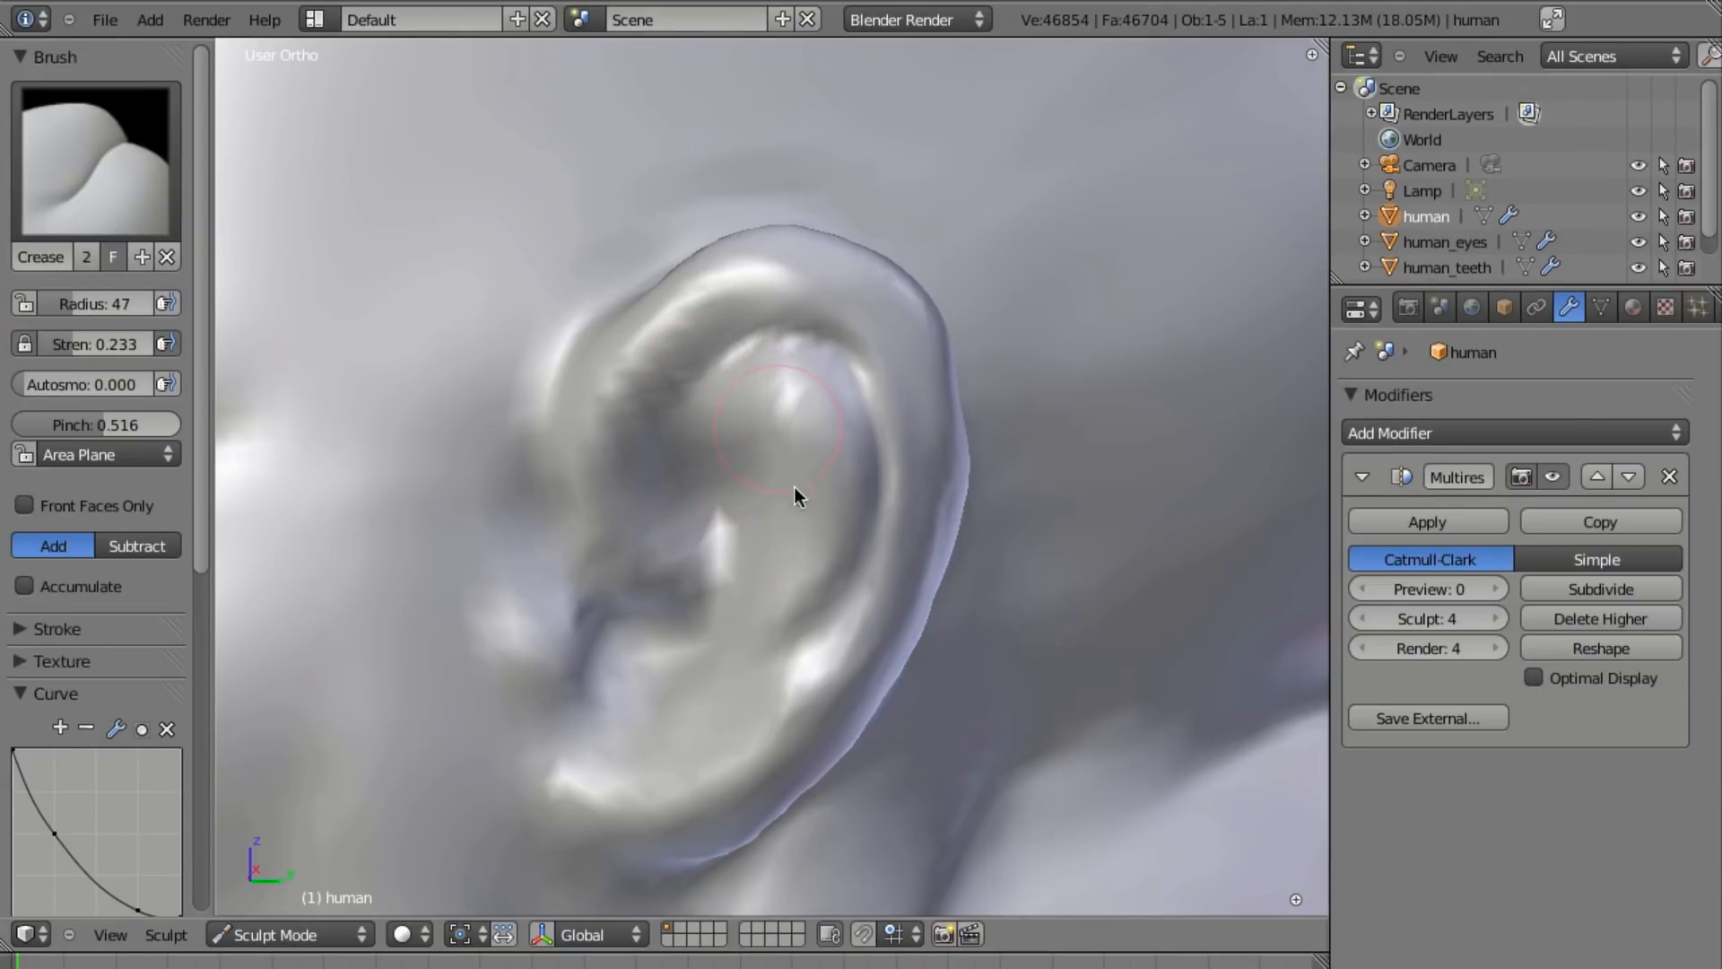
left_click_drag(722, 656, 827, 450)
left_click_drag(755, 656, 696, 688)
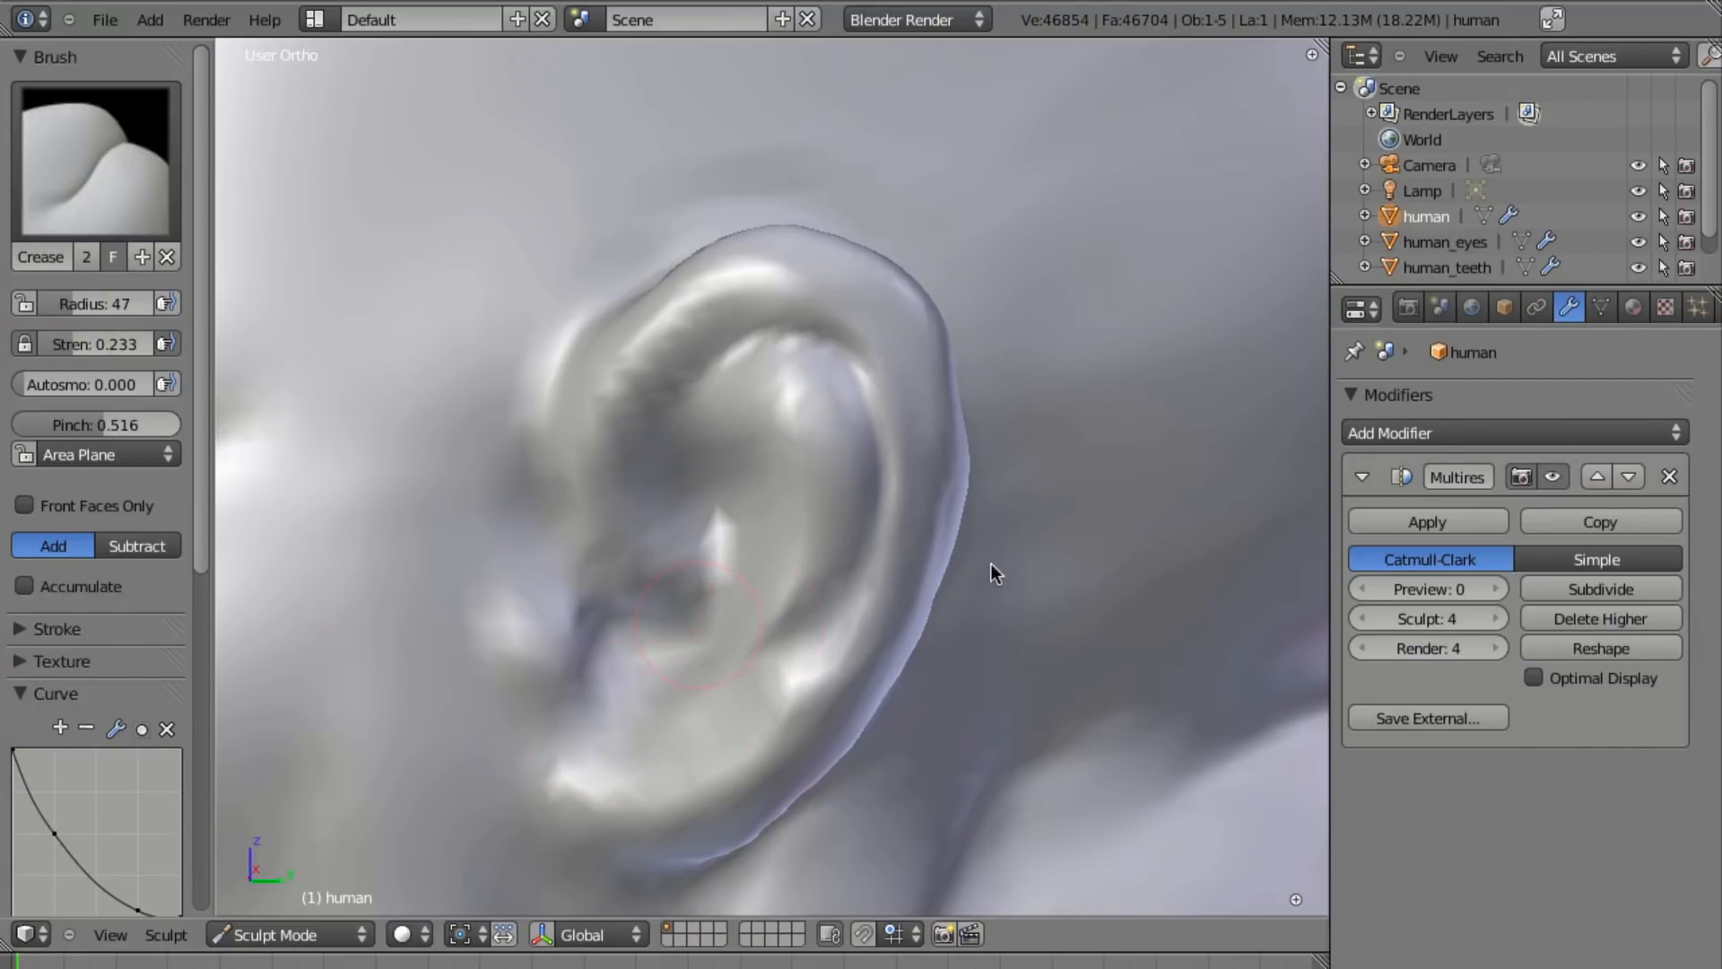
Save over the existing file and subdivide the head's Multires modifier to level 5.
key("ctrl+s")
left_click(877, 479)
scroll(1022, 382, "down", 6)
middle_click_drag(1022, 383, 807, 441)
left_click(1575, 582)
Sharpen the ear's lower inner fold with the Crease brush at radius 47 and smooth the front of its outer rim.
scroll(965, 538, "up", 4)
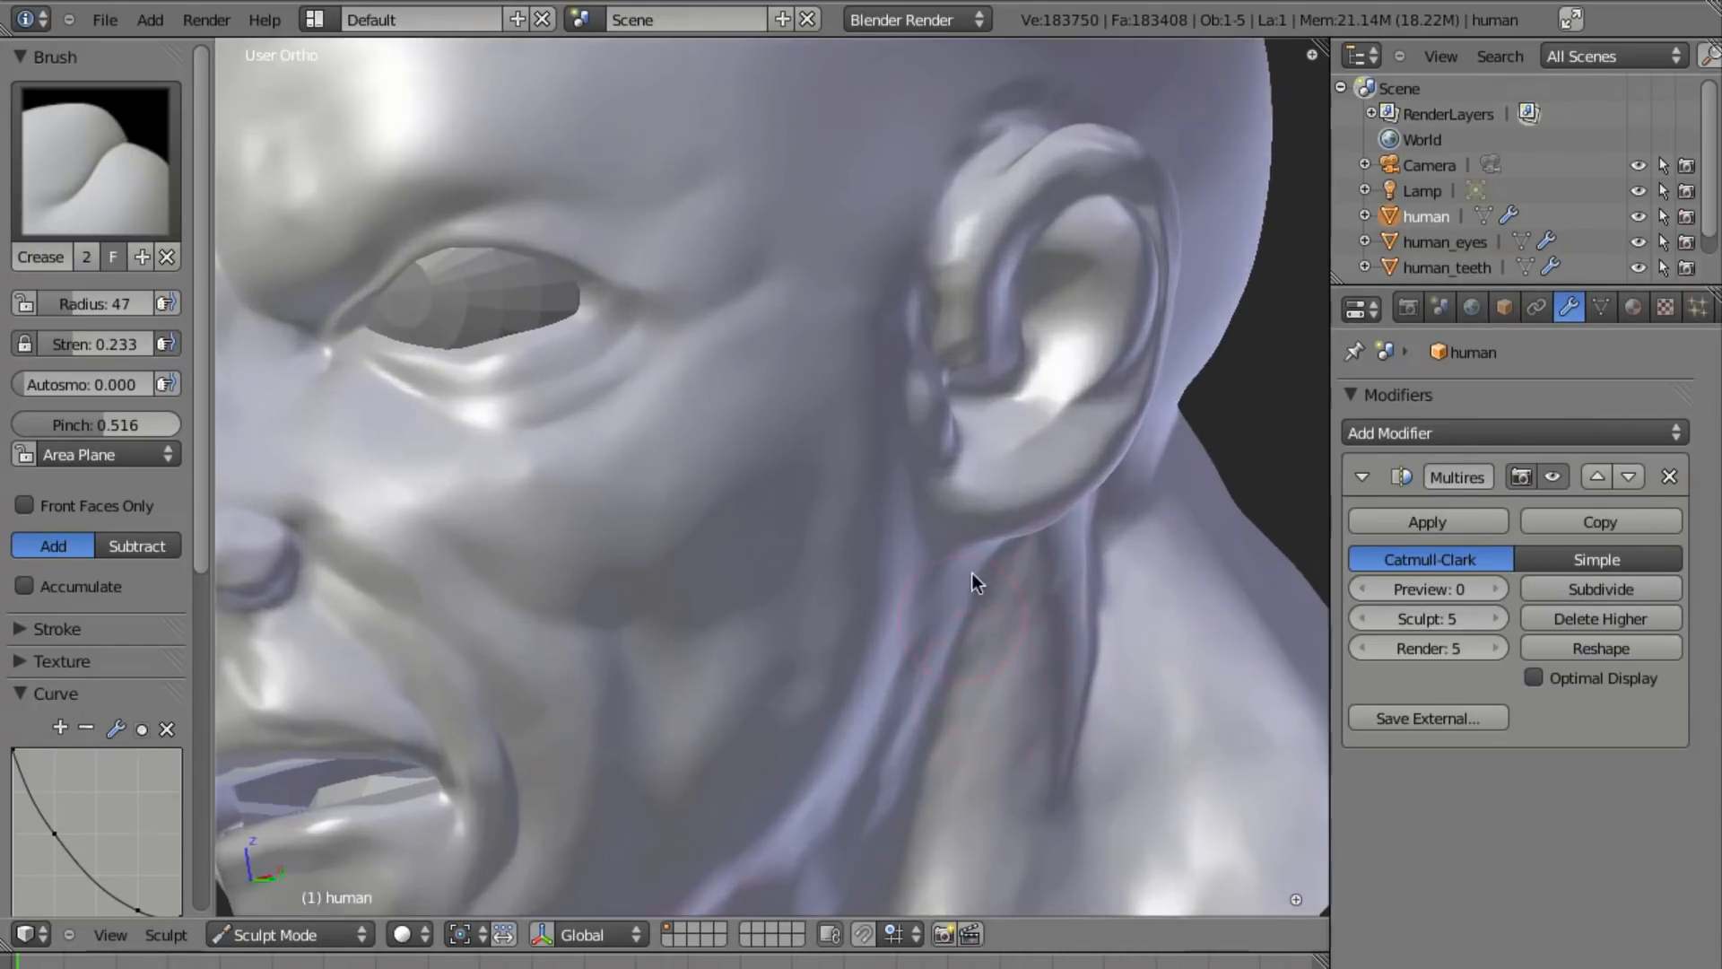
key("KP_3")
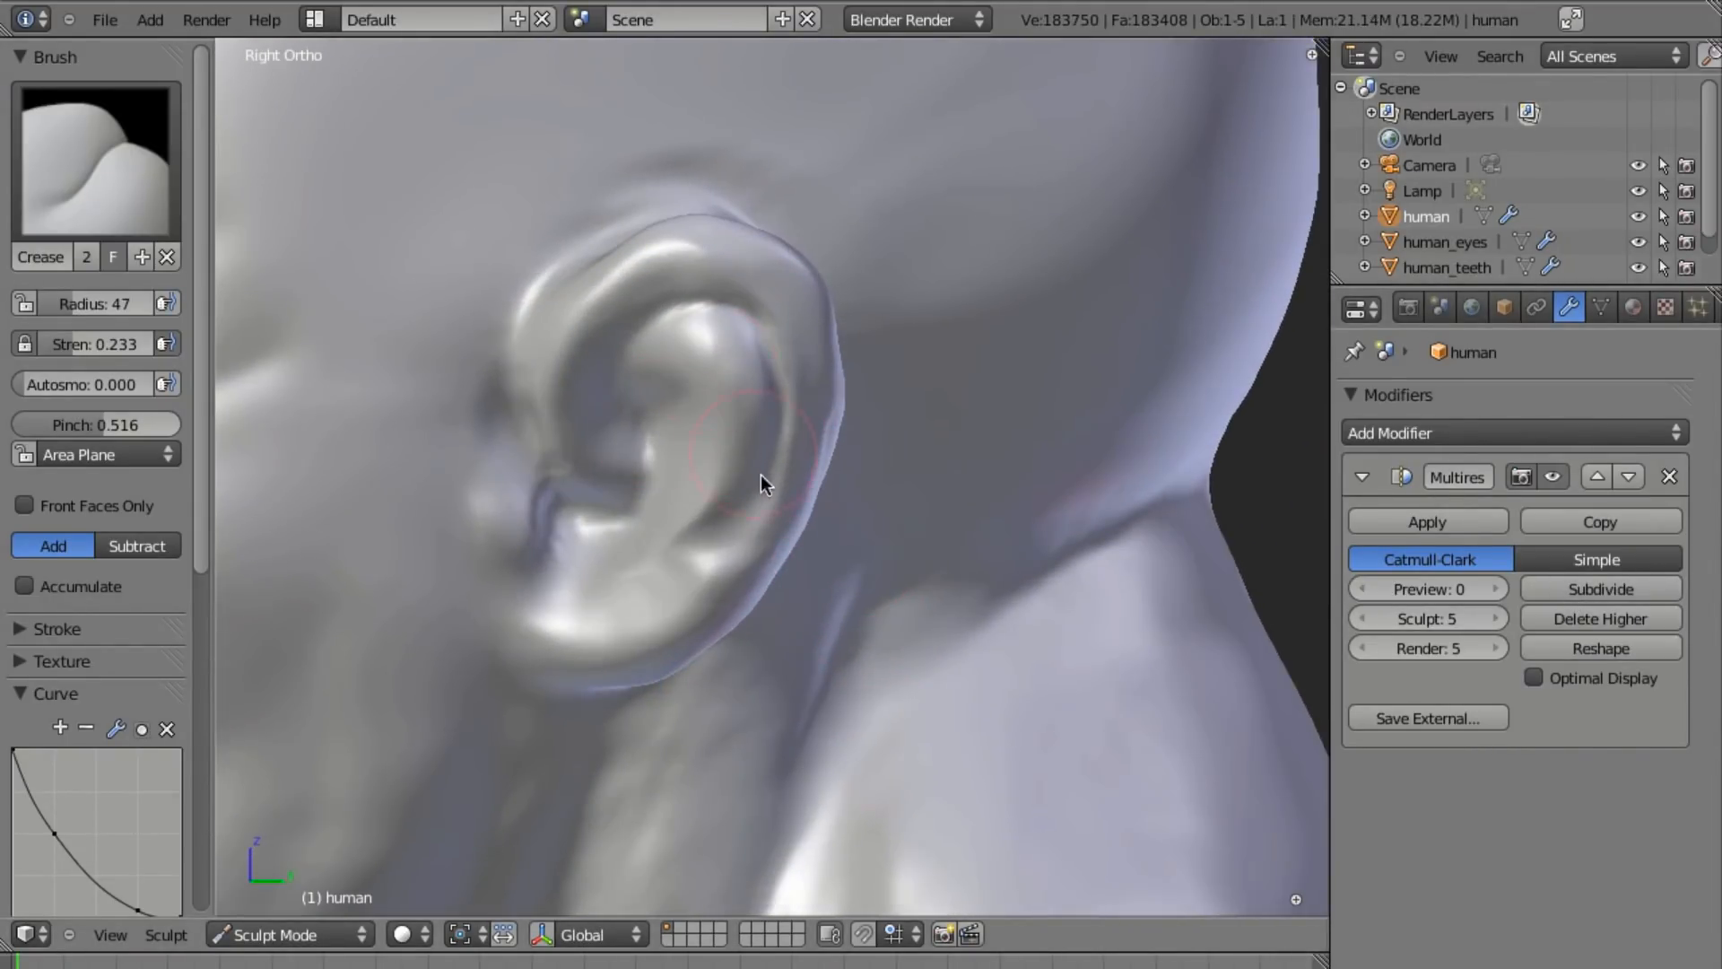
scroll(760, 471, "up", 2)
mouse_move(645, 560)
left_mouse_down()
mouse_move(712, 525)
mouse_move(650, 556)
left_mouse_up()
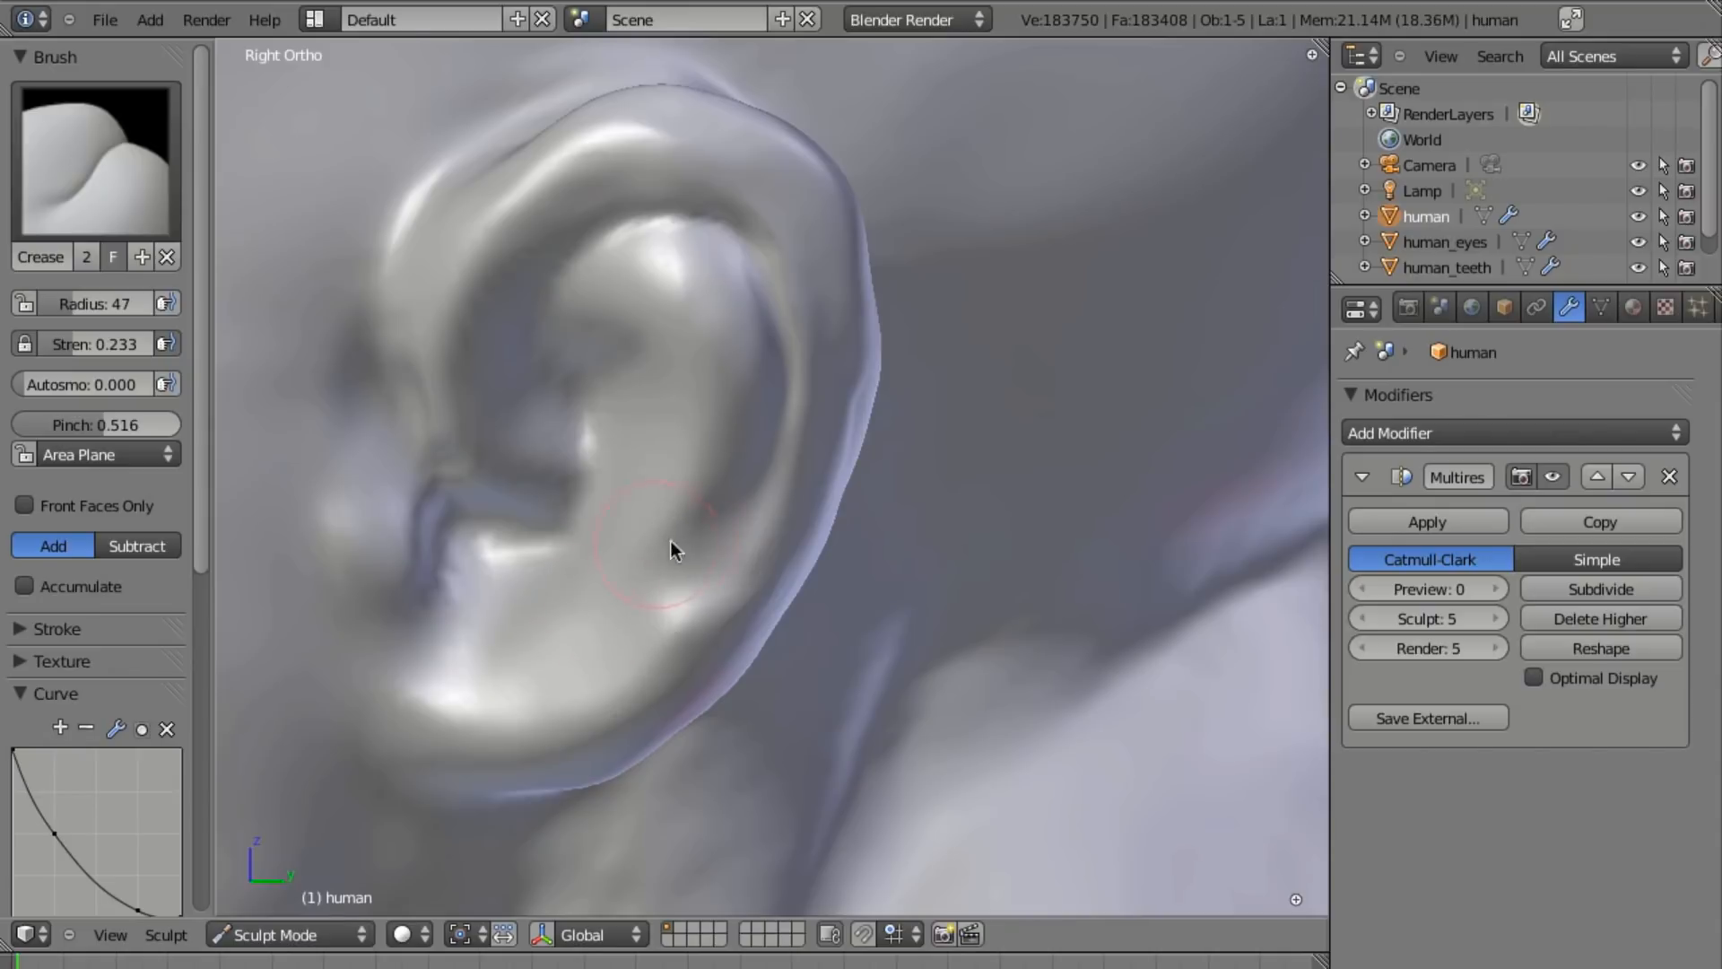
mouse_move(506, 686)
left_mouse_down()
mouse_move(618, 648)
mouse_move(741, 489)
left_mouse_up()
mouse_move(575, 667)
left_mouse_down()
mouse_move(708, 551)
mouse_move(648, 608)
left_mouse_up()
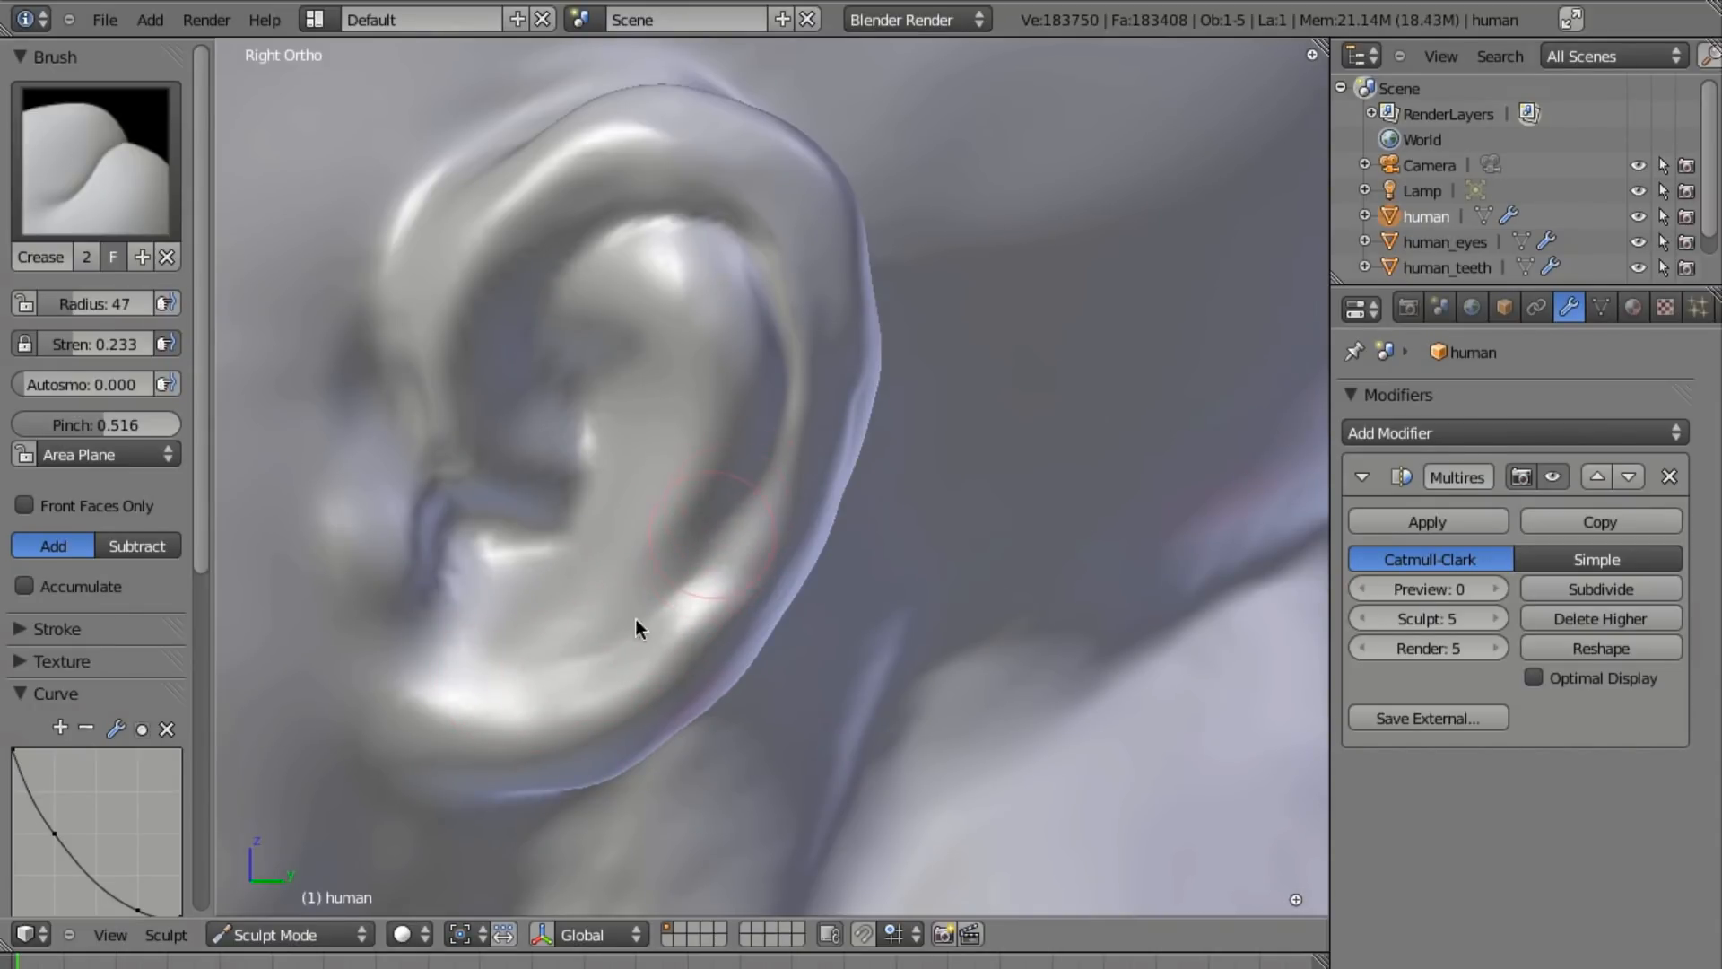
left_click_drag(537, 423, 535, 441)
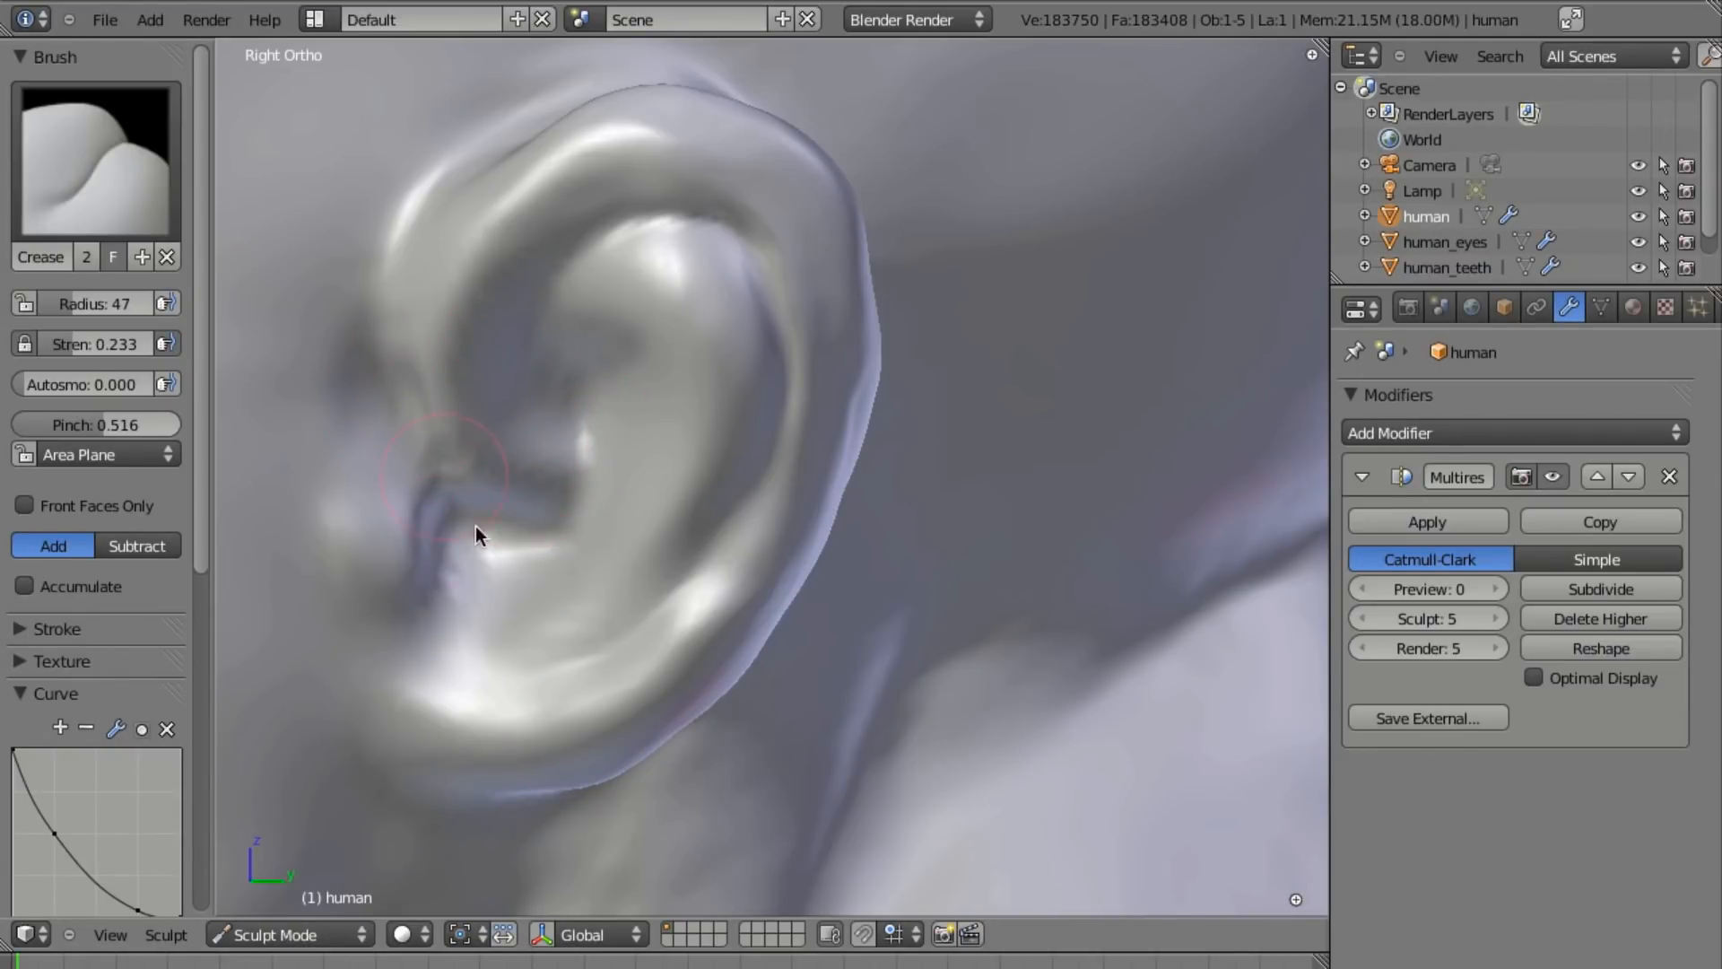
left_click_drag(424, 202, 389, 390, "shift")
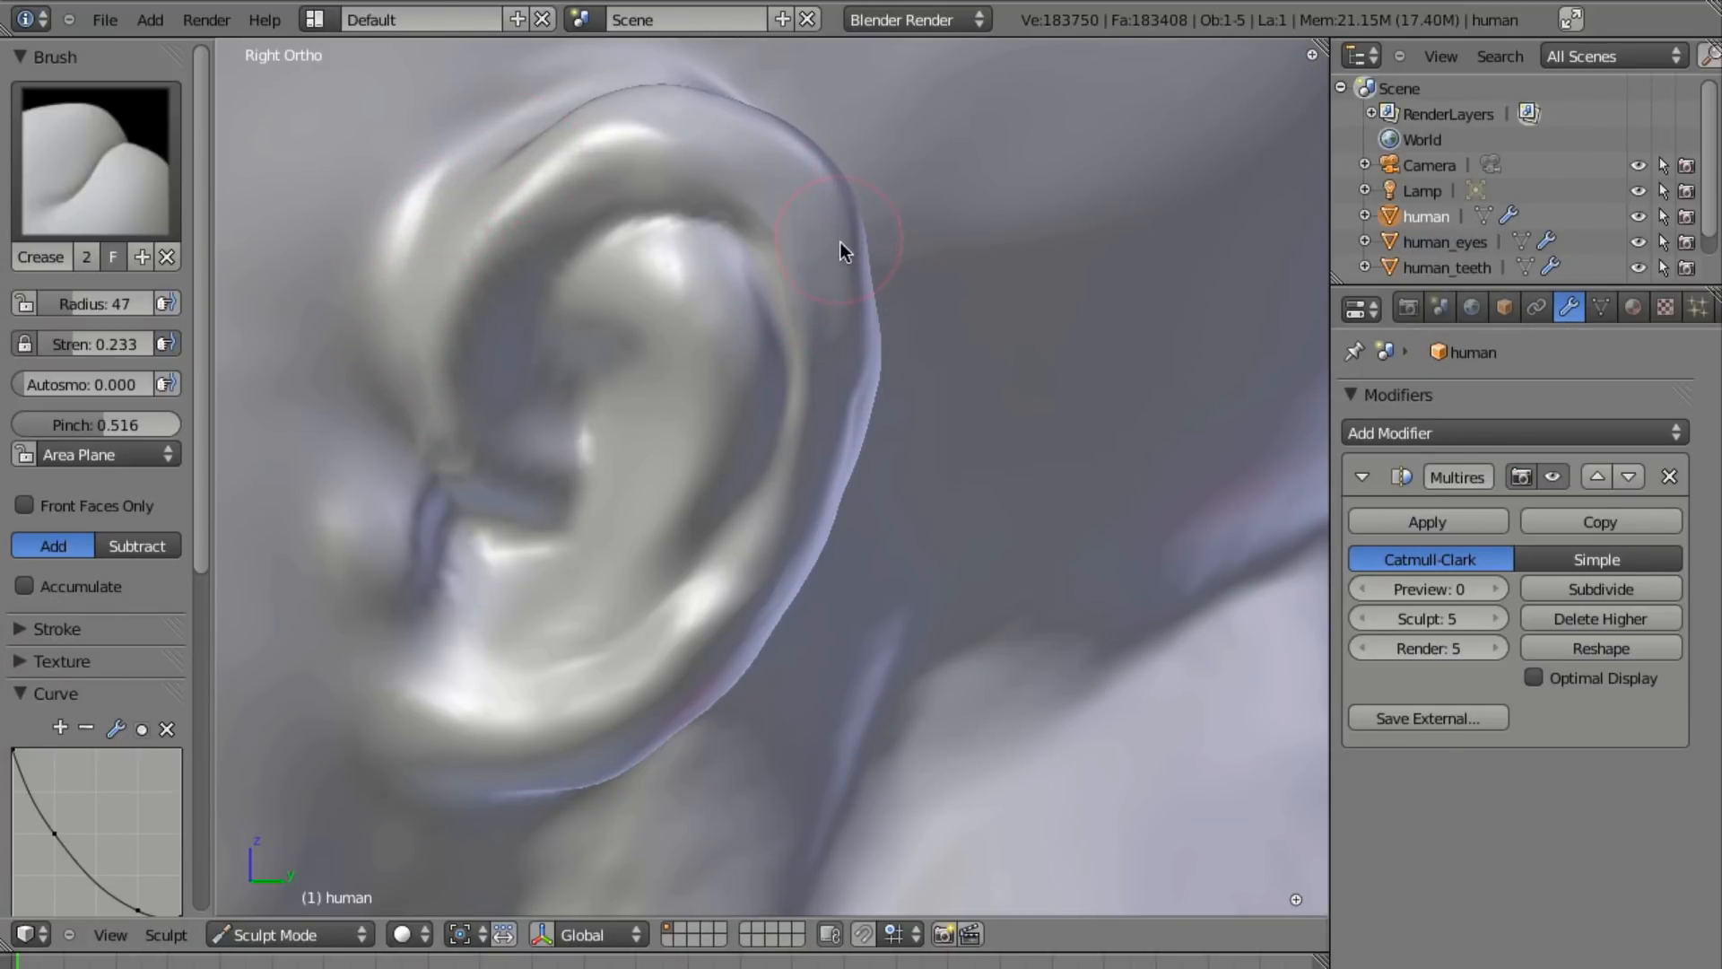
Build up the ear's upper rim and the edge of its inner hollow with the Clay brush at radius 48.
key("c")
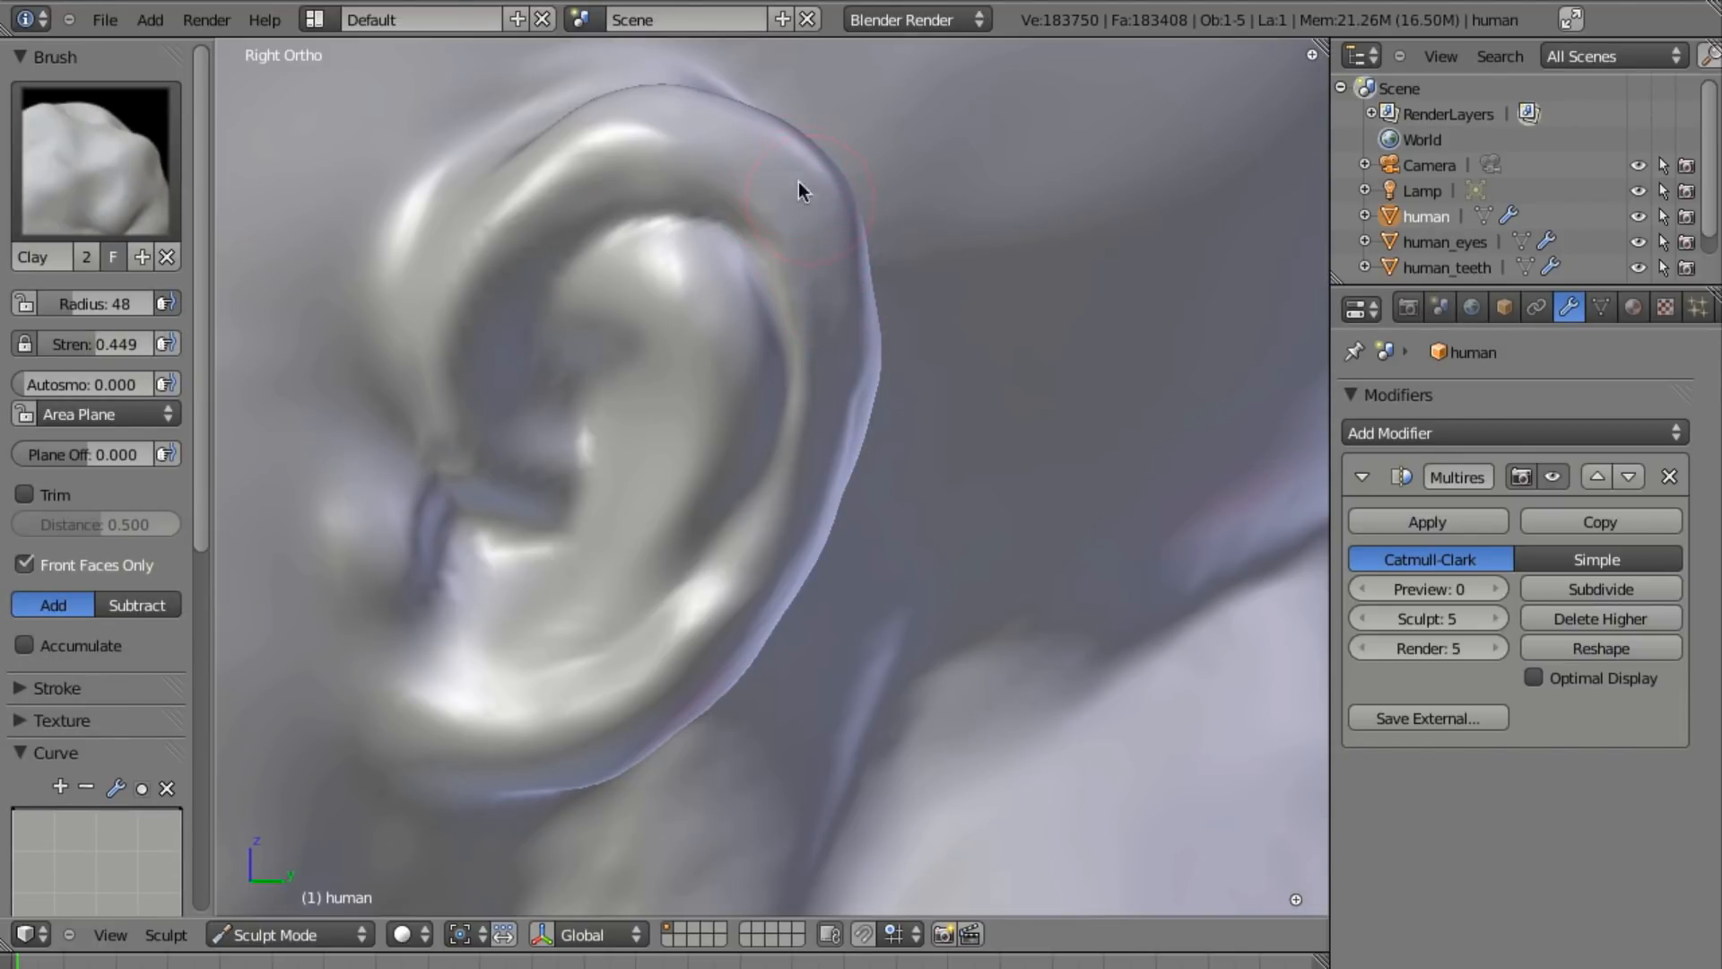
left_click_drag(629, 155, 801, 158)
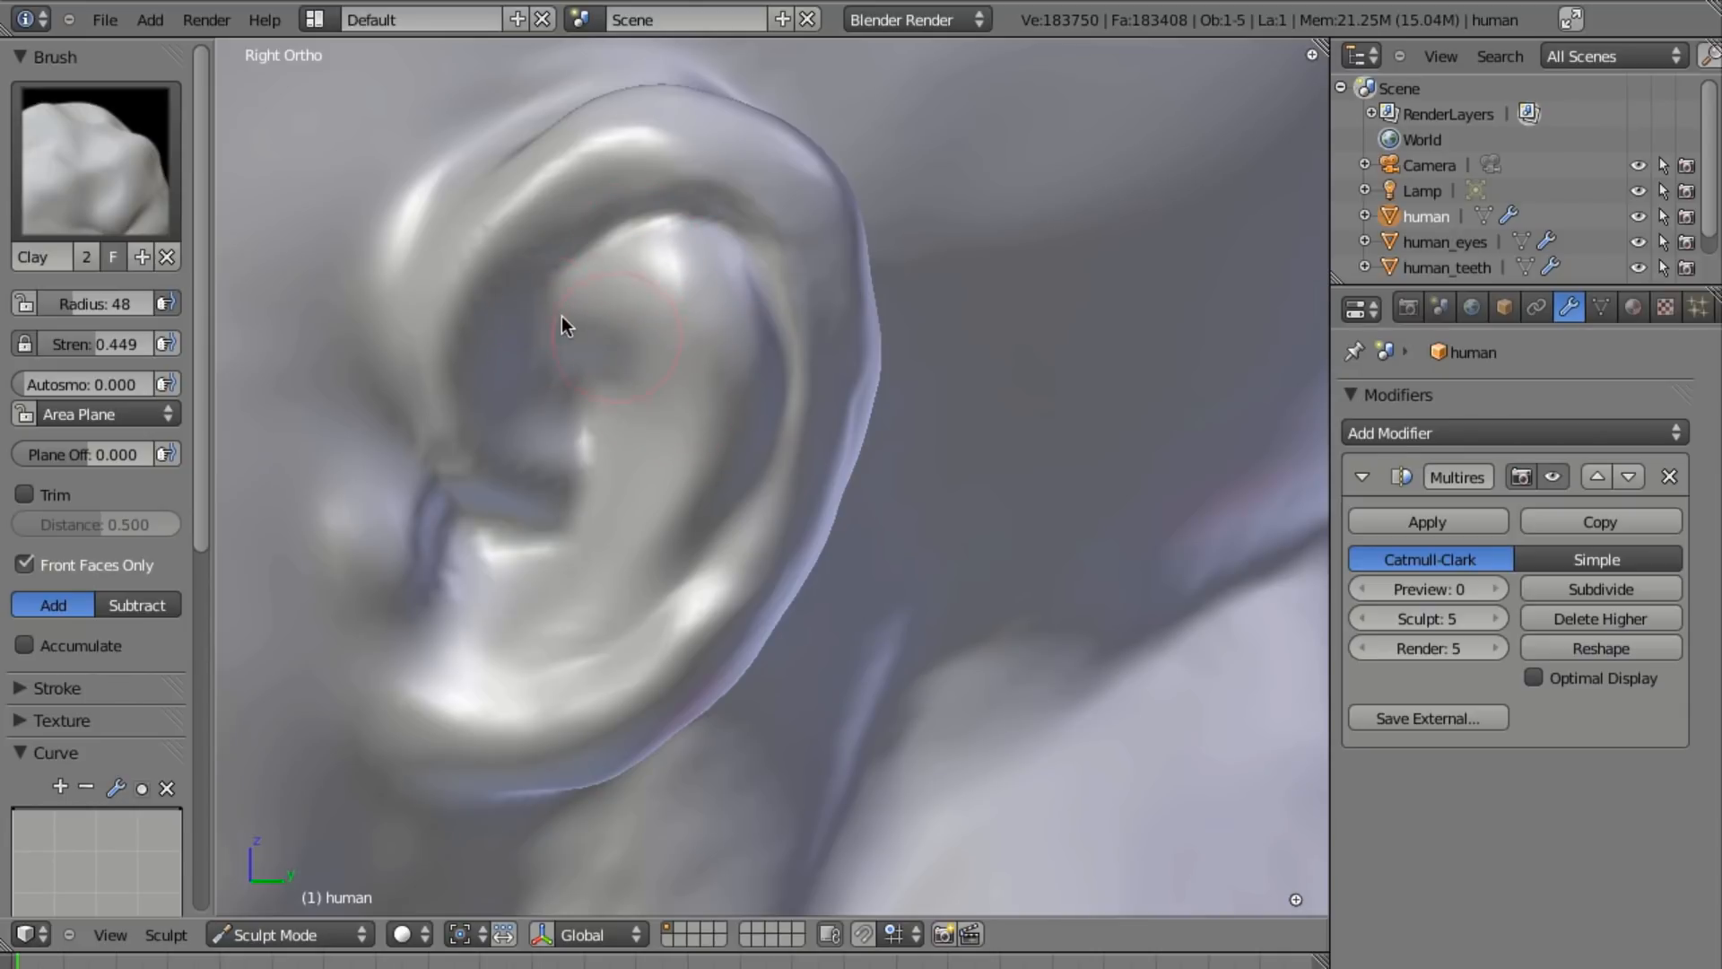
left_click_drag(616, 310, 503, 269)
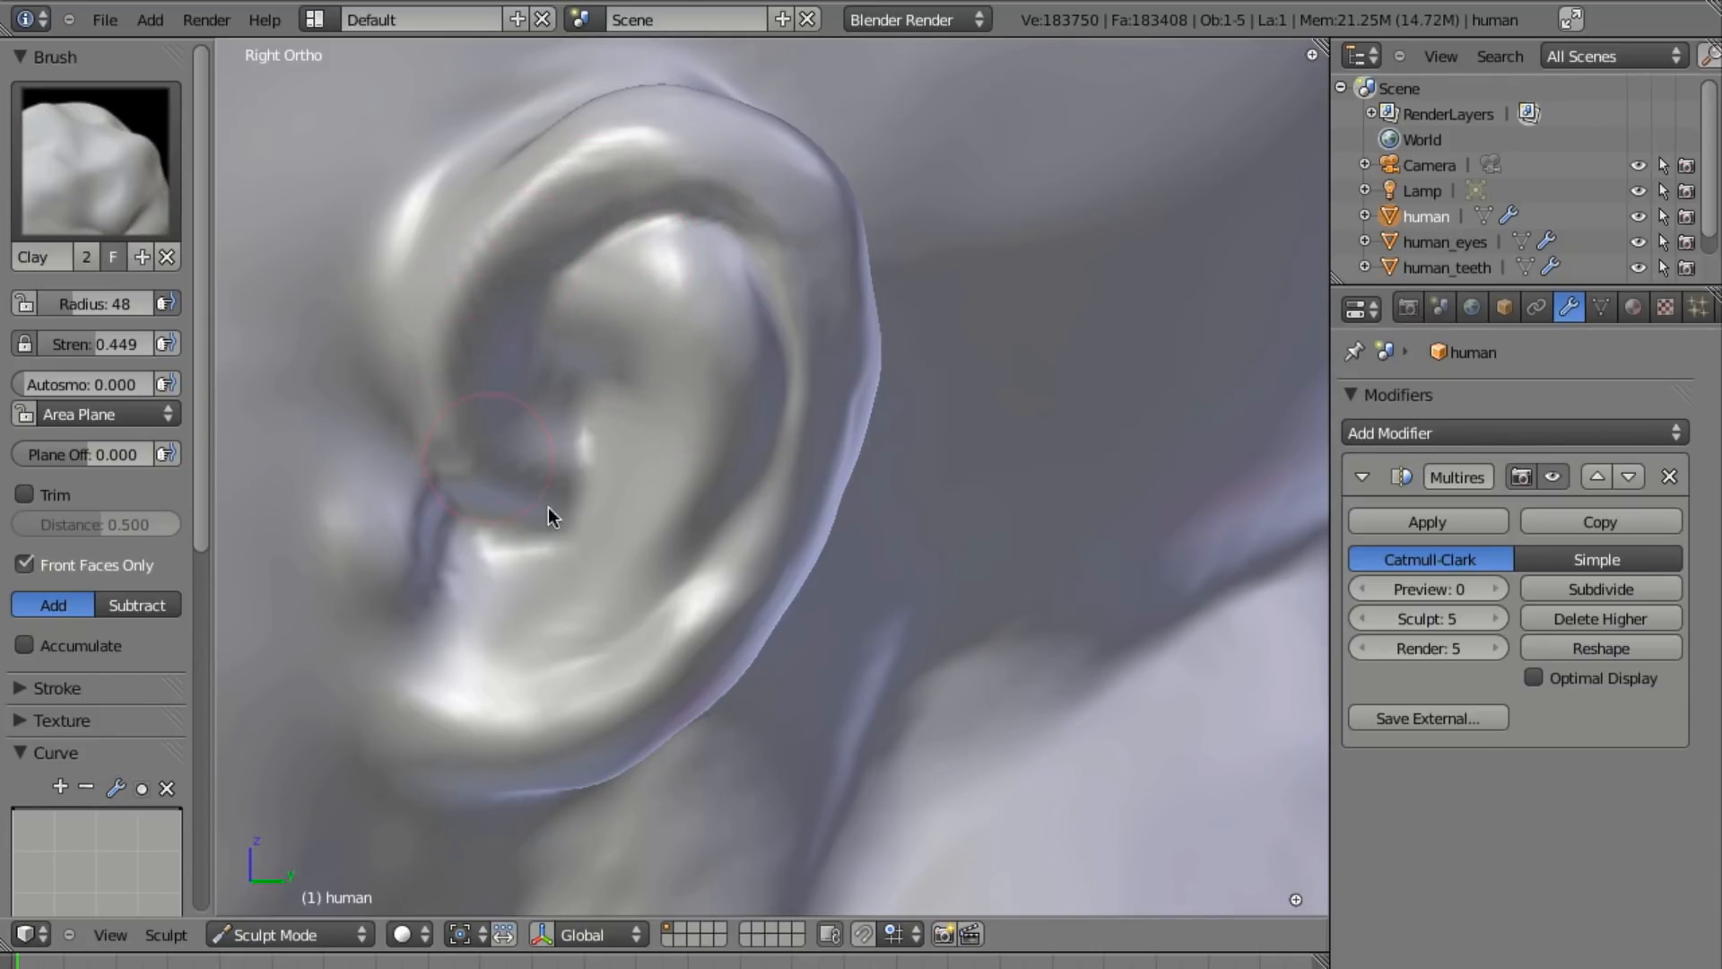
Deepen the groove behind the ear's front flap with the Crease brush at radius 47.
key("shift+c")
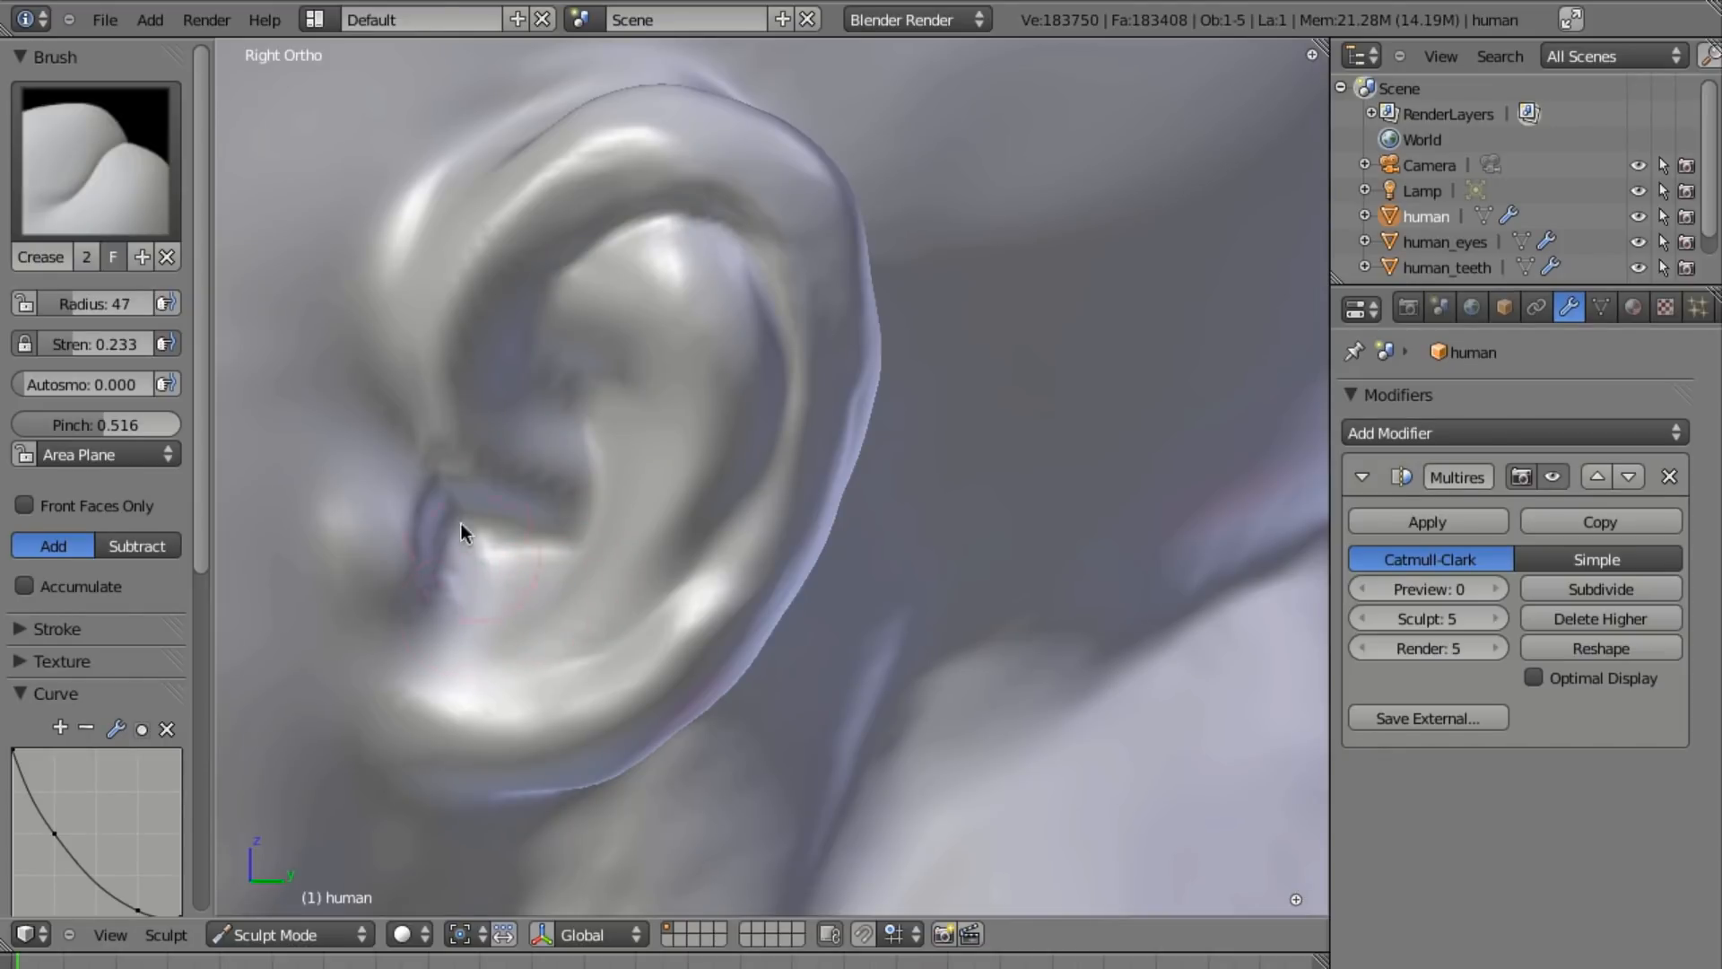
left_click_drag(443, 530, 441, 645)
left_click_drag(429, 463, 462, 535)
Define the back surface of the ear with lengthwise Crease brush strokes at radius 47.
mouse_move(629, 461)
middle_mouse_down()
mouse_move(476, 506)
mouse_move(700, 493)
mouse_move(673, 498)
mouse_move(743, 416)
mouse_move(614, 506)
mouse_move(755, 567)
mouse_move(463, 231)
middle_mouse_up()
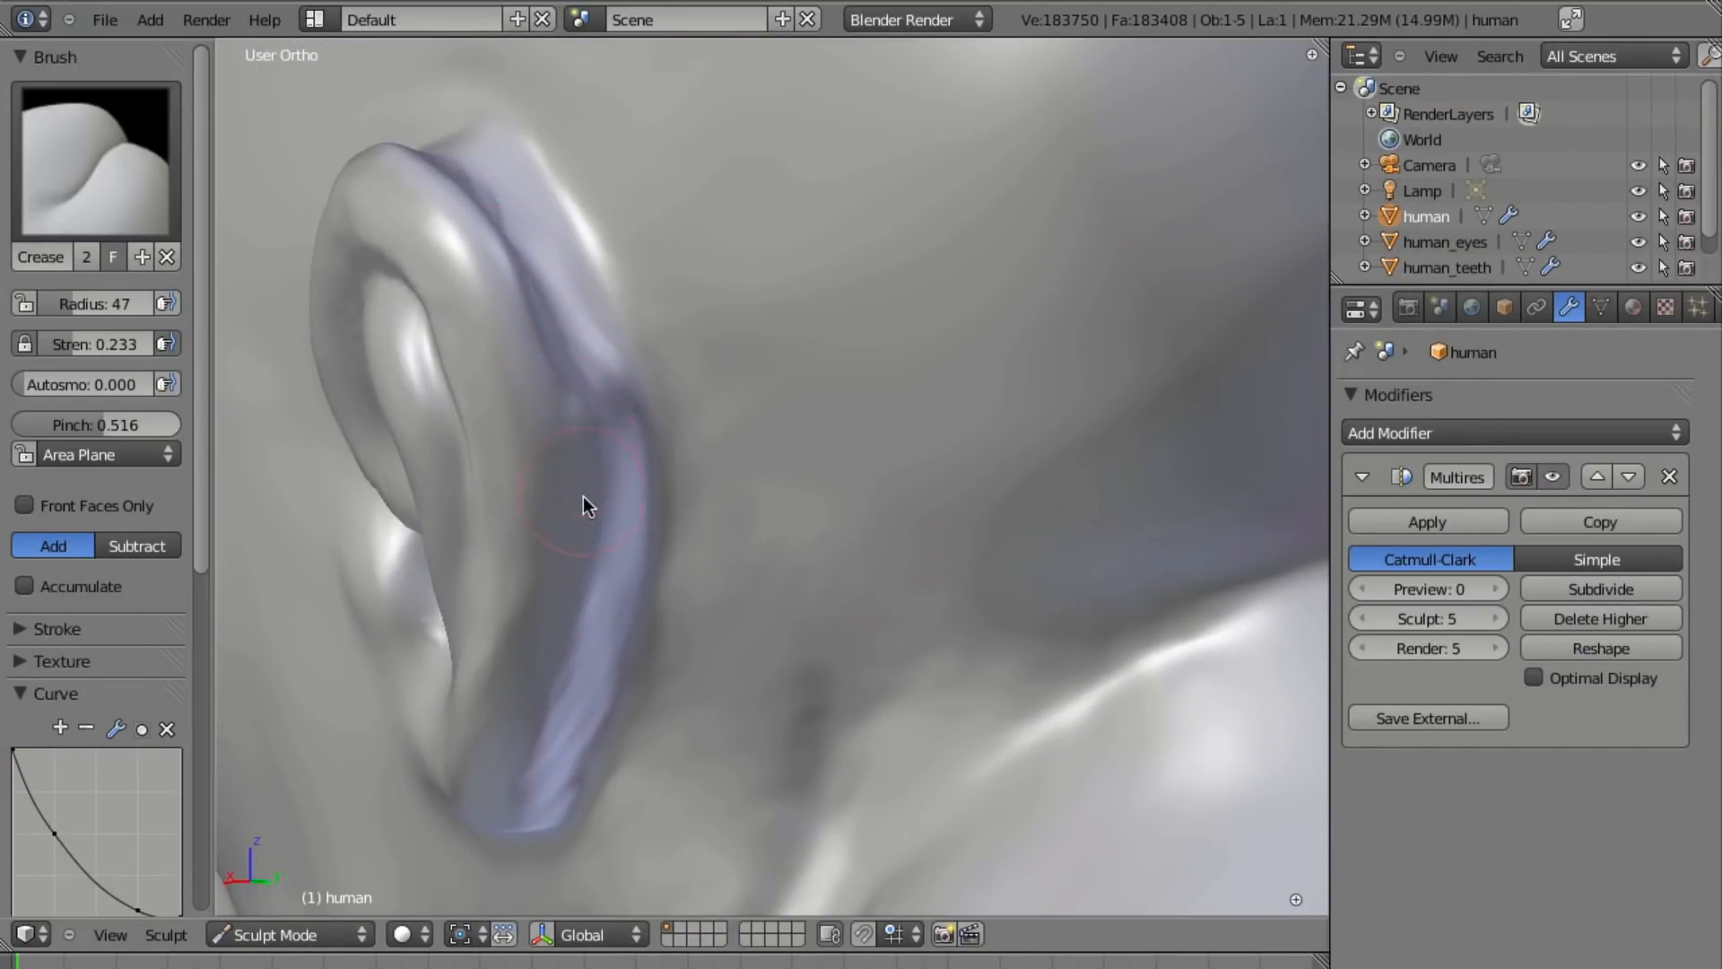
mouse_move(632, 589)
middle_mouse_down()
mouse_move(506, 535)
mouse_move(598, 377)
middle_mouse_up()
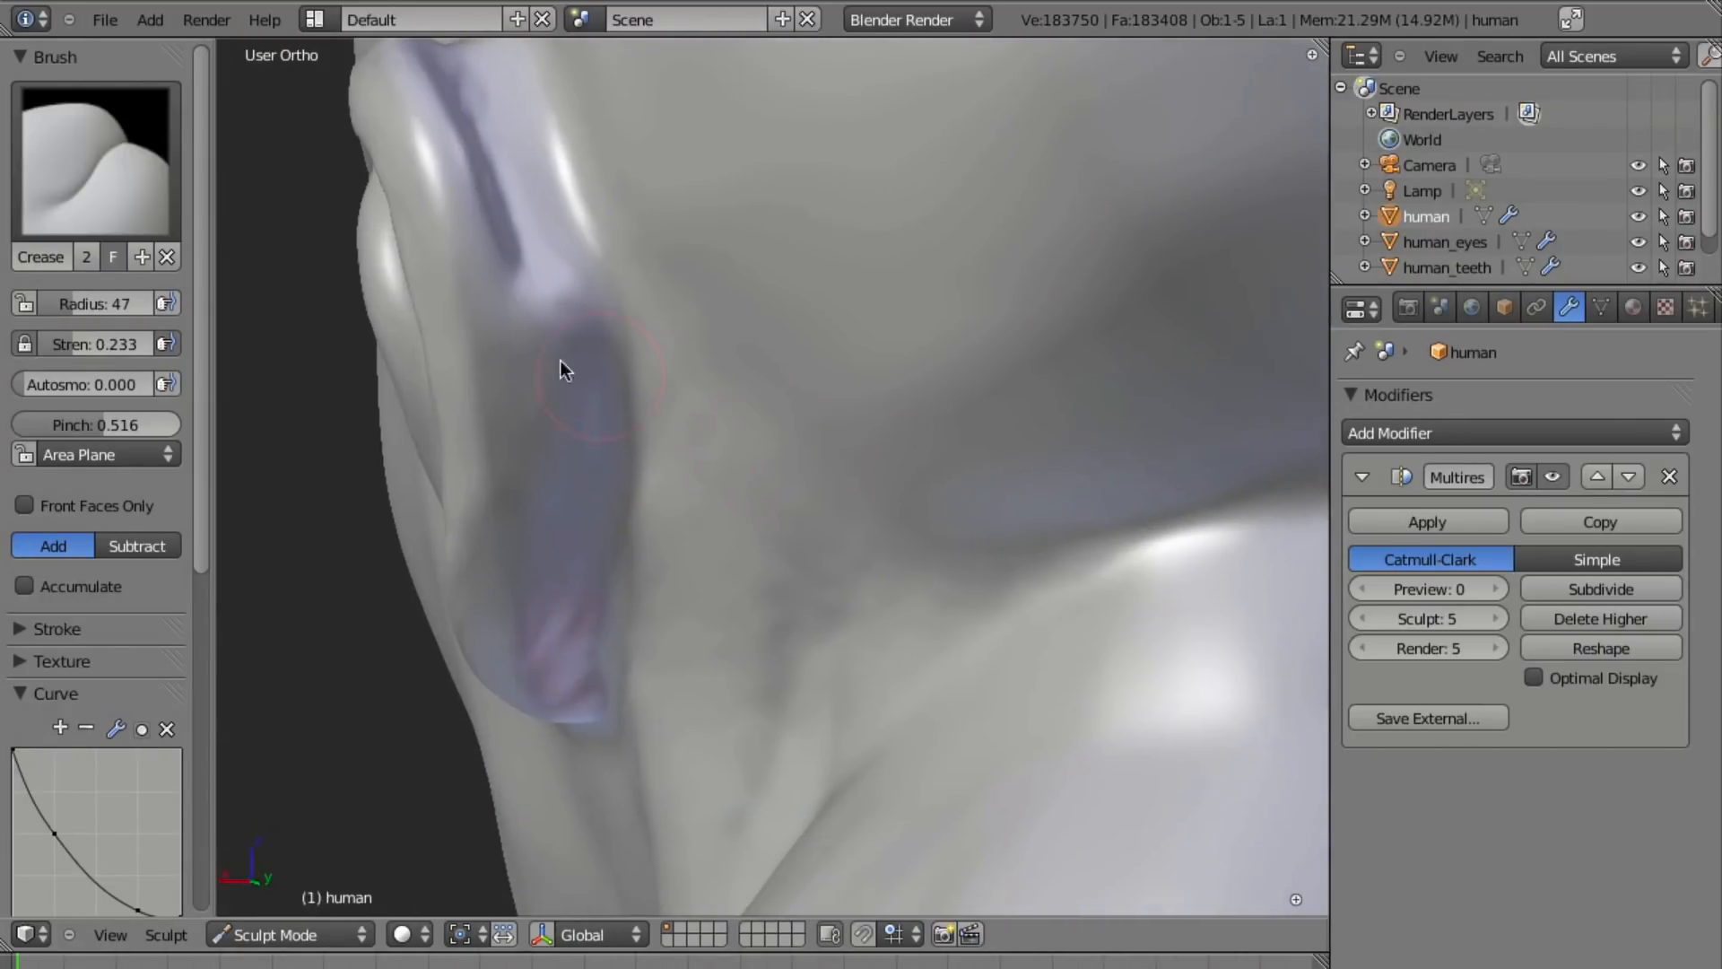
left_click_drag(525, 232, 534, 424)
left_click_drag(537, 353, 534, 440)
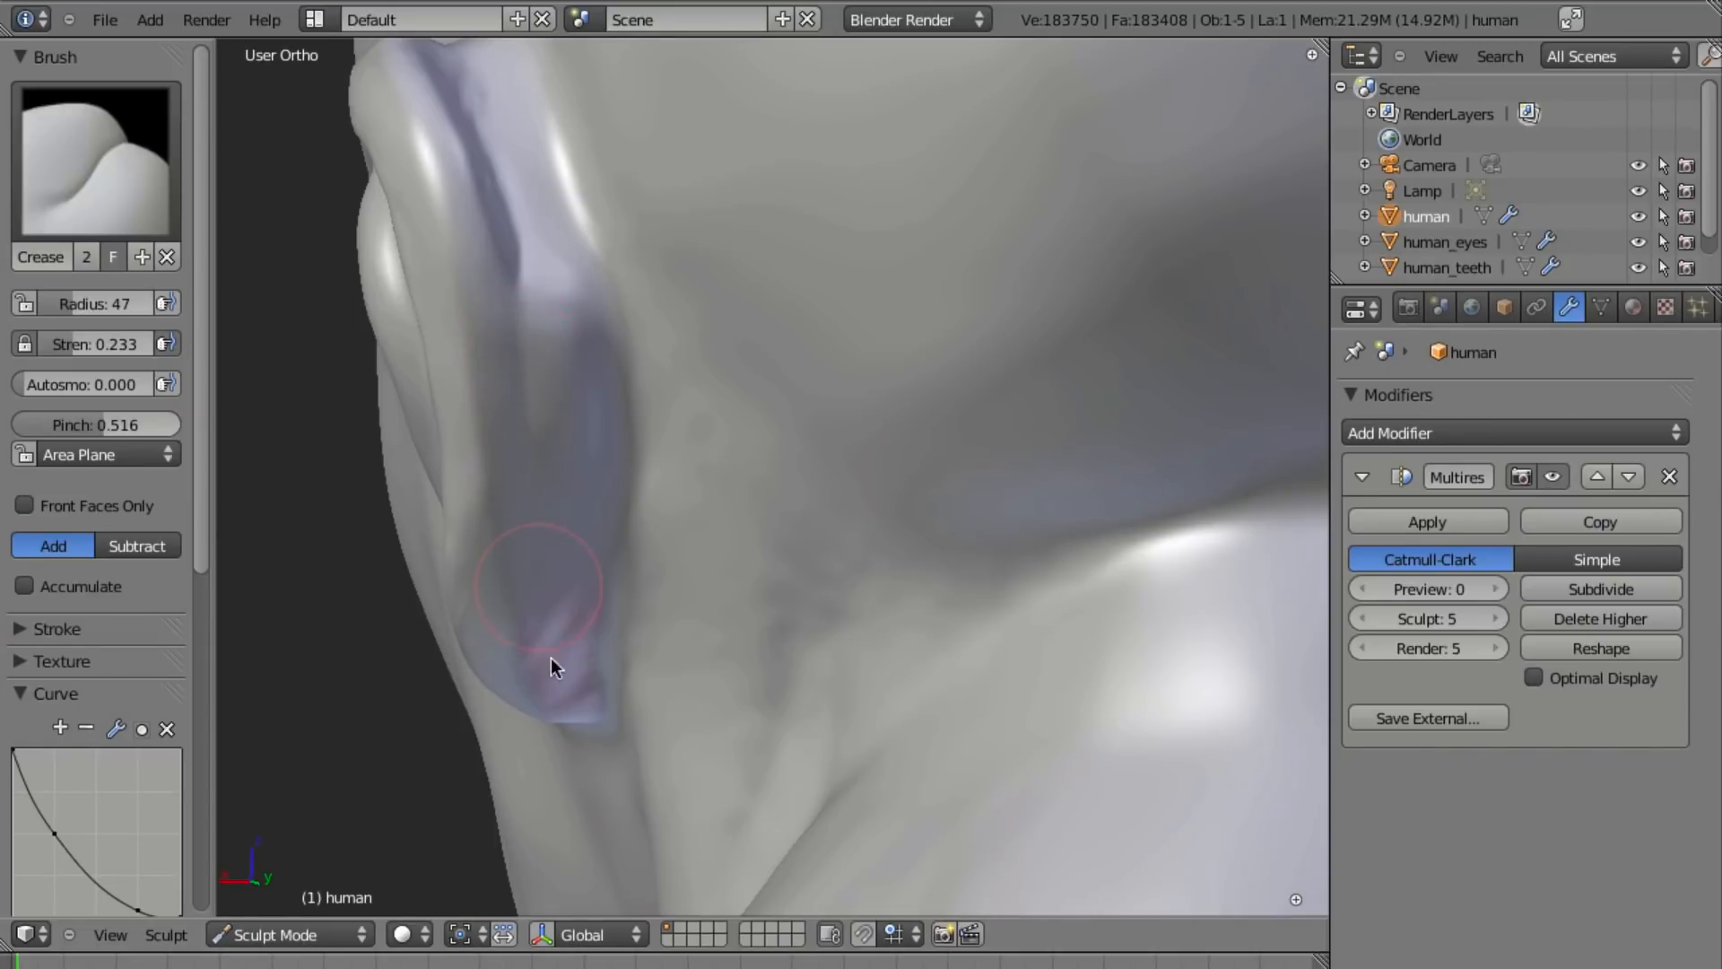
left_click_drag(550, 230, 585, 637)
Save the sculpt over the existing file.
mouse_move(584, 638)
middle_mouse_down()
mouse_move(712, 516)
mouse_move(588, 515)
mouse_move(620, 456)
mouse_move(610, 373)
middle_mouse_up()
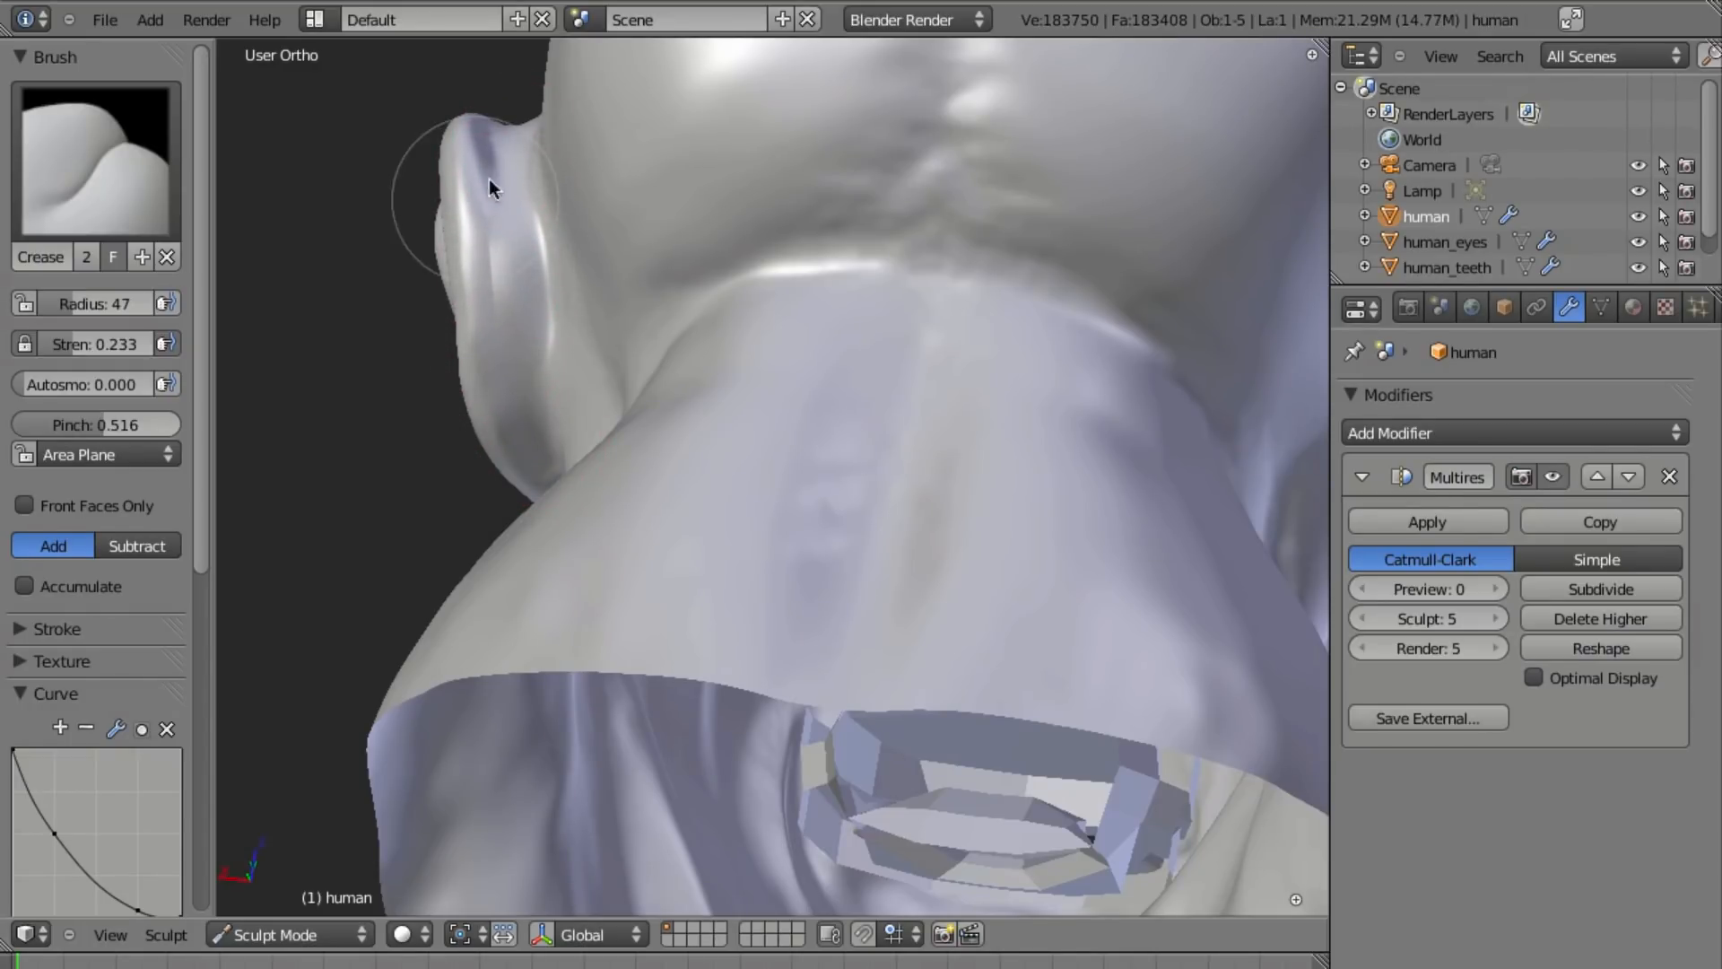
middle_click_drag(540, 377, 911, 439)
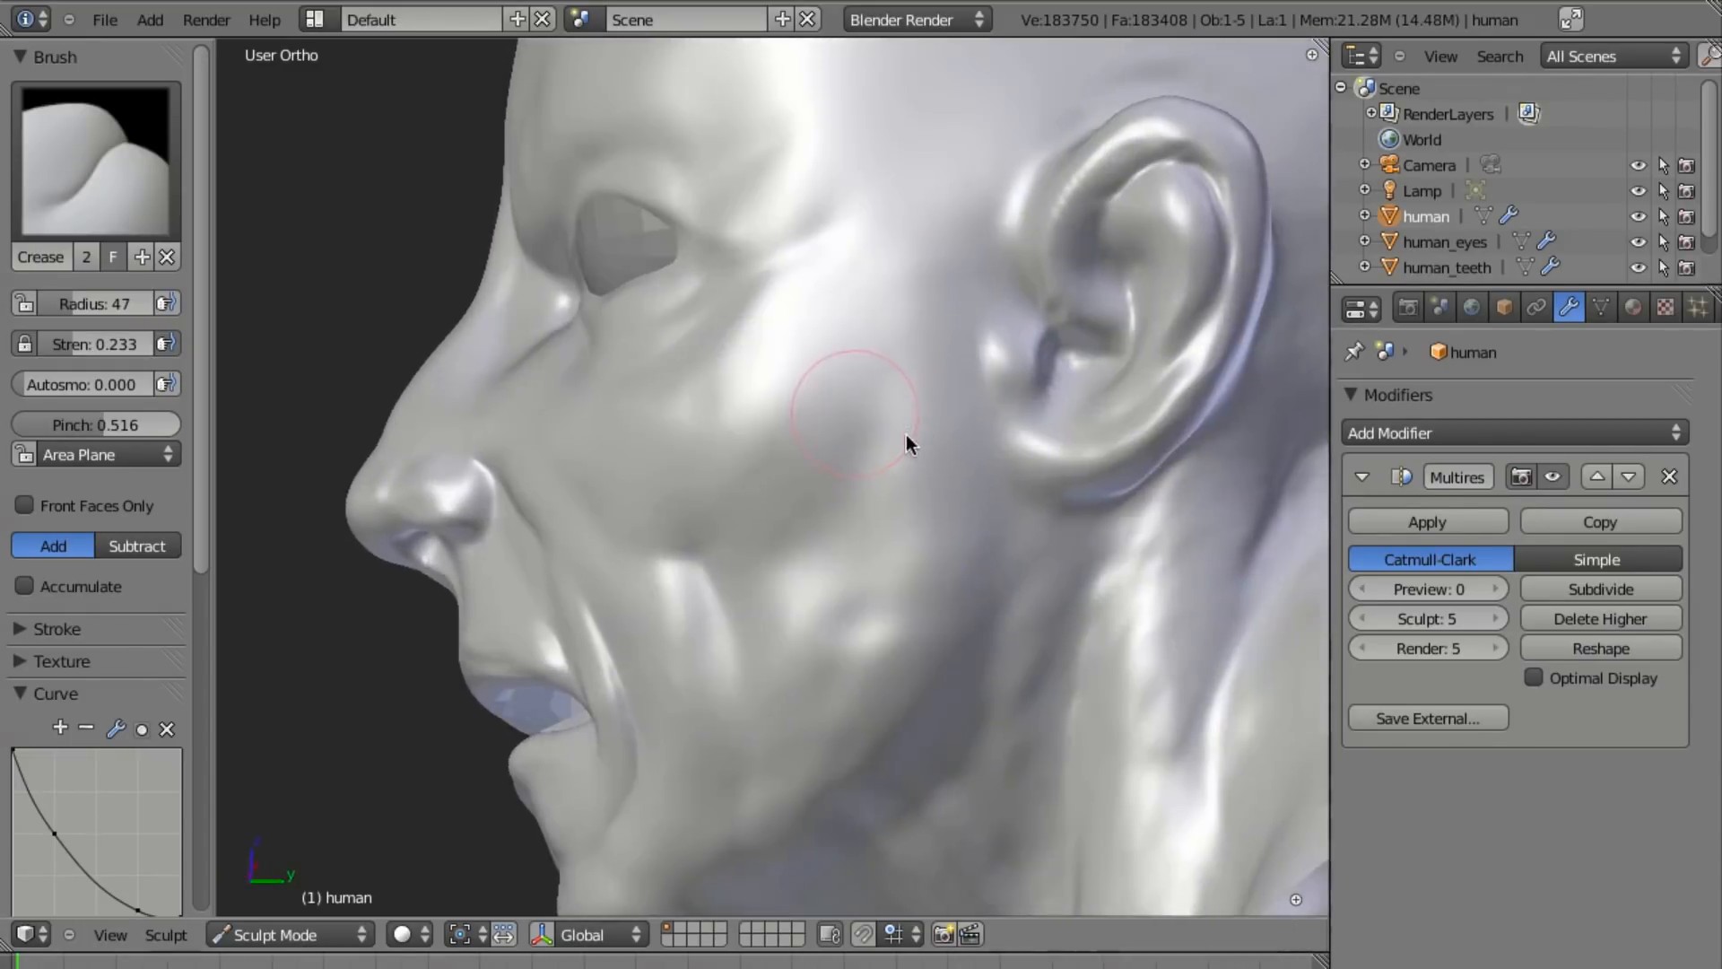
scroll(587, 594, "up", 4)
middle_click_drag(586, 586, 937, 492)
key("KP_1")
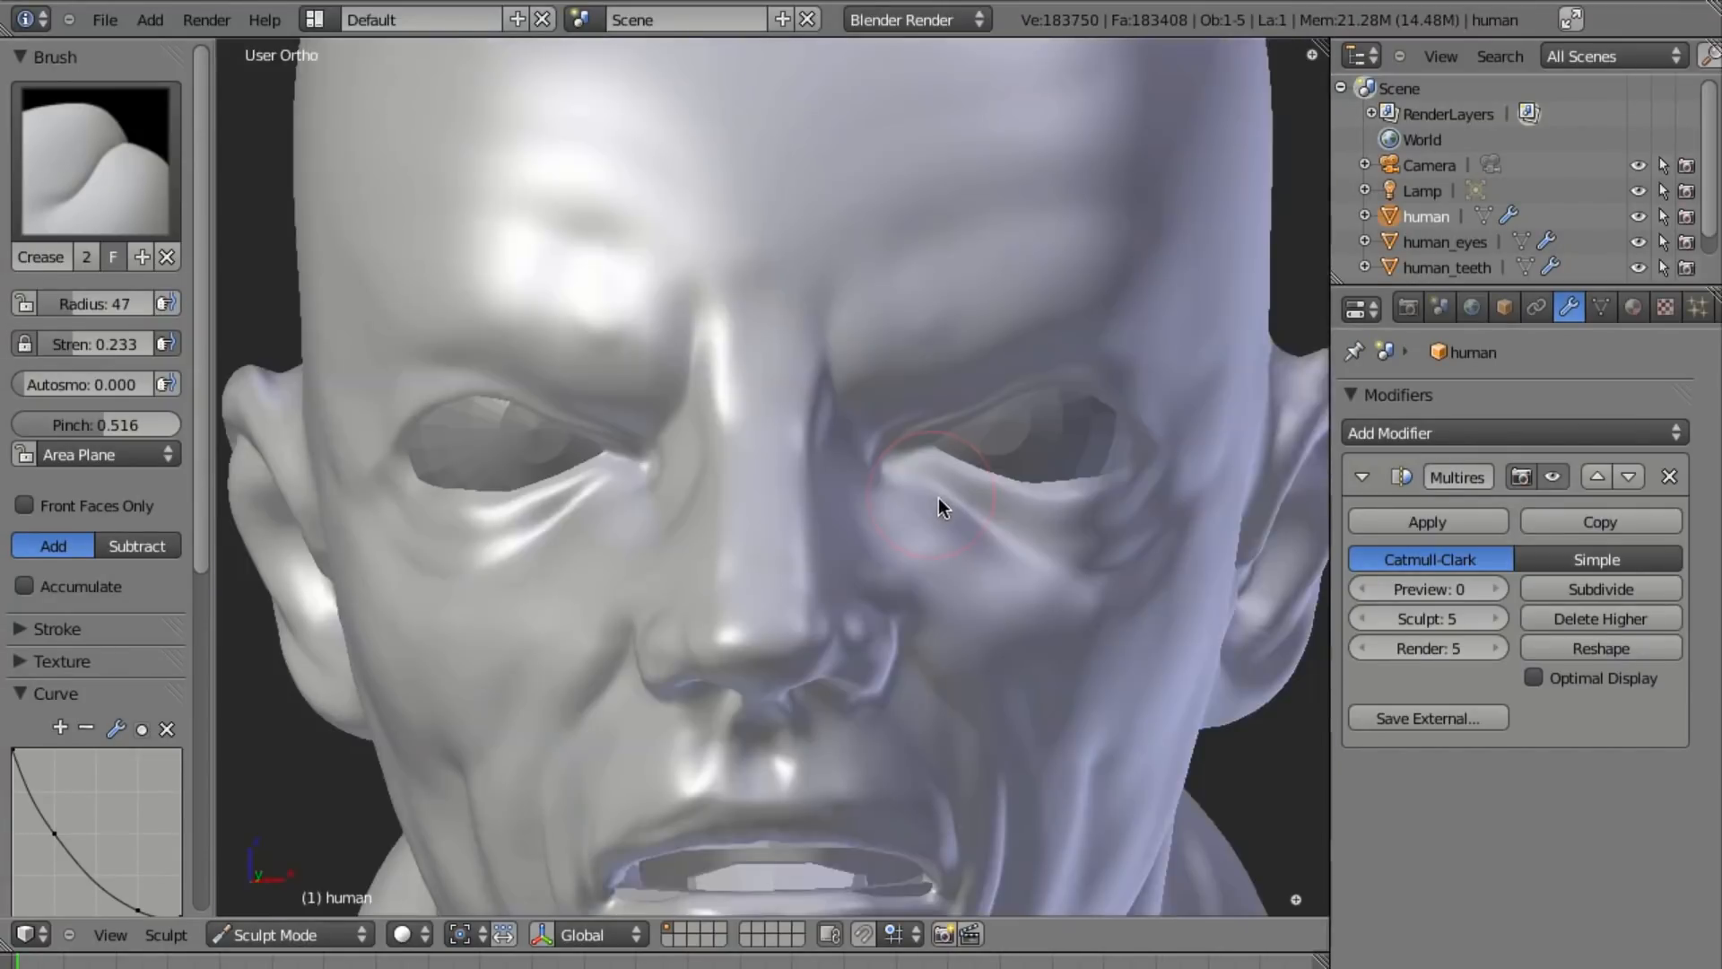
middle_click_drag(1036, 613, 737, 527)
key("ctrl+s")
left_click(918, 543)
Carve the frown folds beside the nose bridge and above the brow with the Crease brush at radius 47.
middle_click_drag(919, 542, 749, 499)
scroll(808, 447, "down", 6)
middle_click_drag(855, 393, 830, 587)
scroll(830, 587, "up", 7)
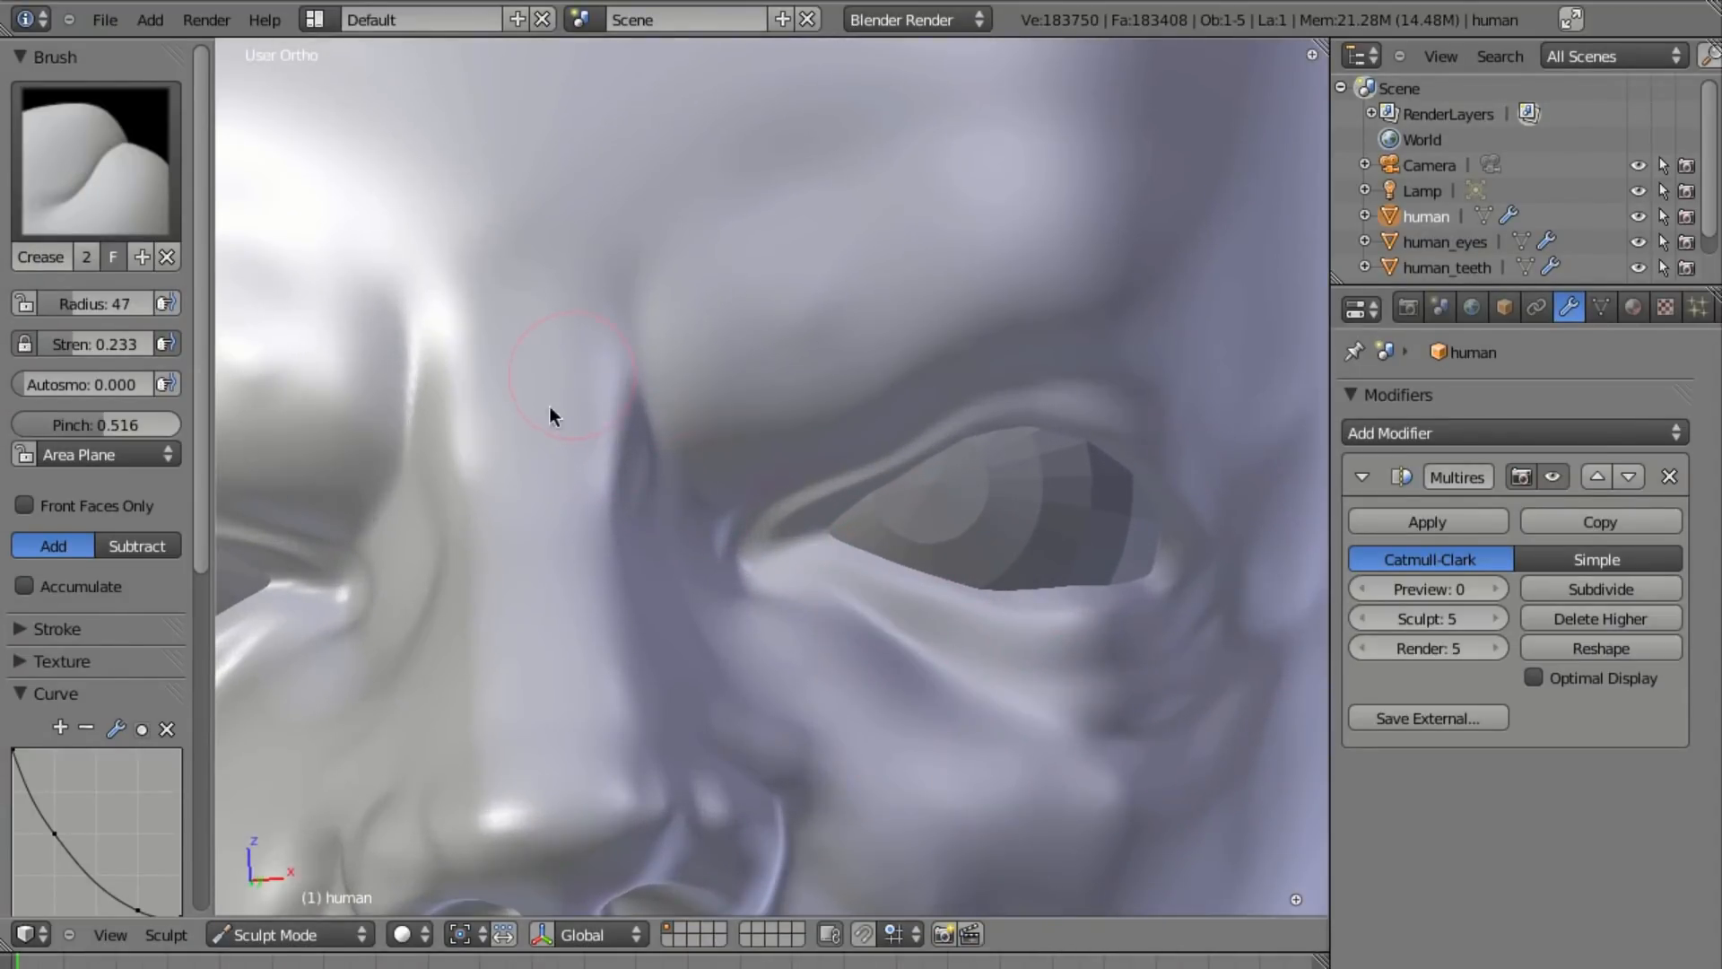
mouse_move(639, 481)
left_mouse_down()
mouse_move(585, 411)
mouse_move(650, 551)
left_mouse_up()
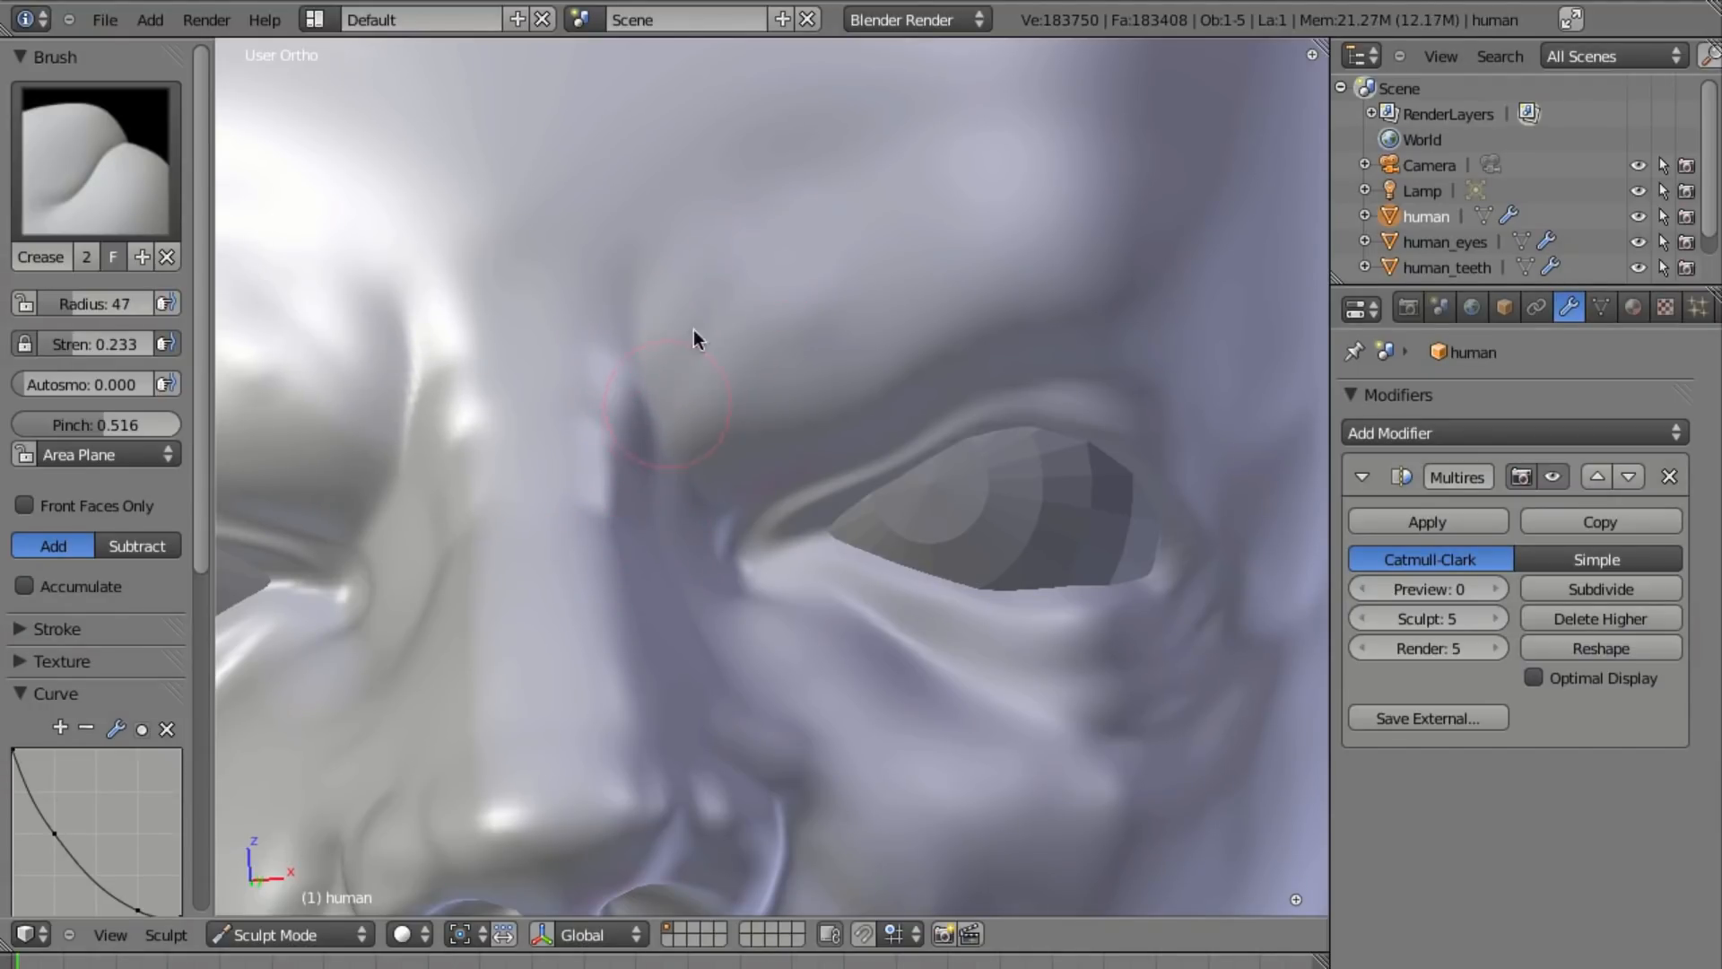
mouse_move(682, 378)
left_mouse_down()
mouse_move(808, 201)
mouse_move(702, 211)
mouse_move(721, 192)
left_mouse_up()
left_click_drag(583, 255, 857, 131)
Define the inner corner of the eye from the front with the Crease brush at radius 47.
scroll(784, 426, "down", 6)
middle_click_drag(903, 389, 806, 456)
scroll(806, 458, "up", 3)
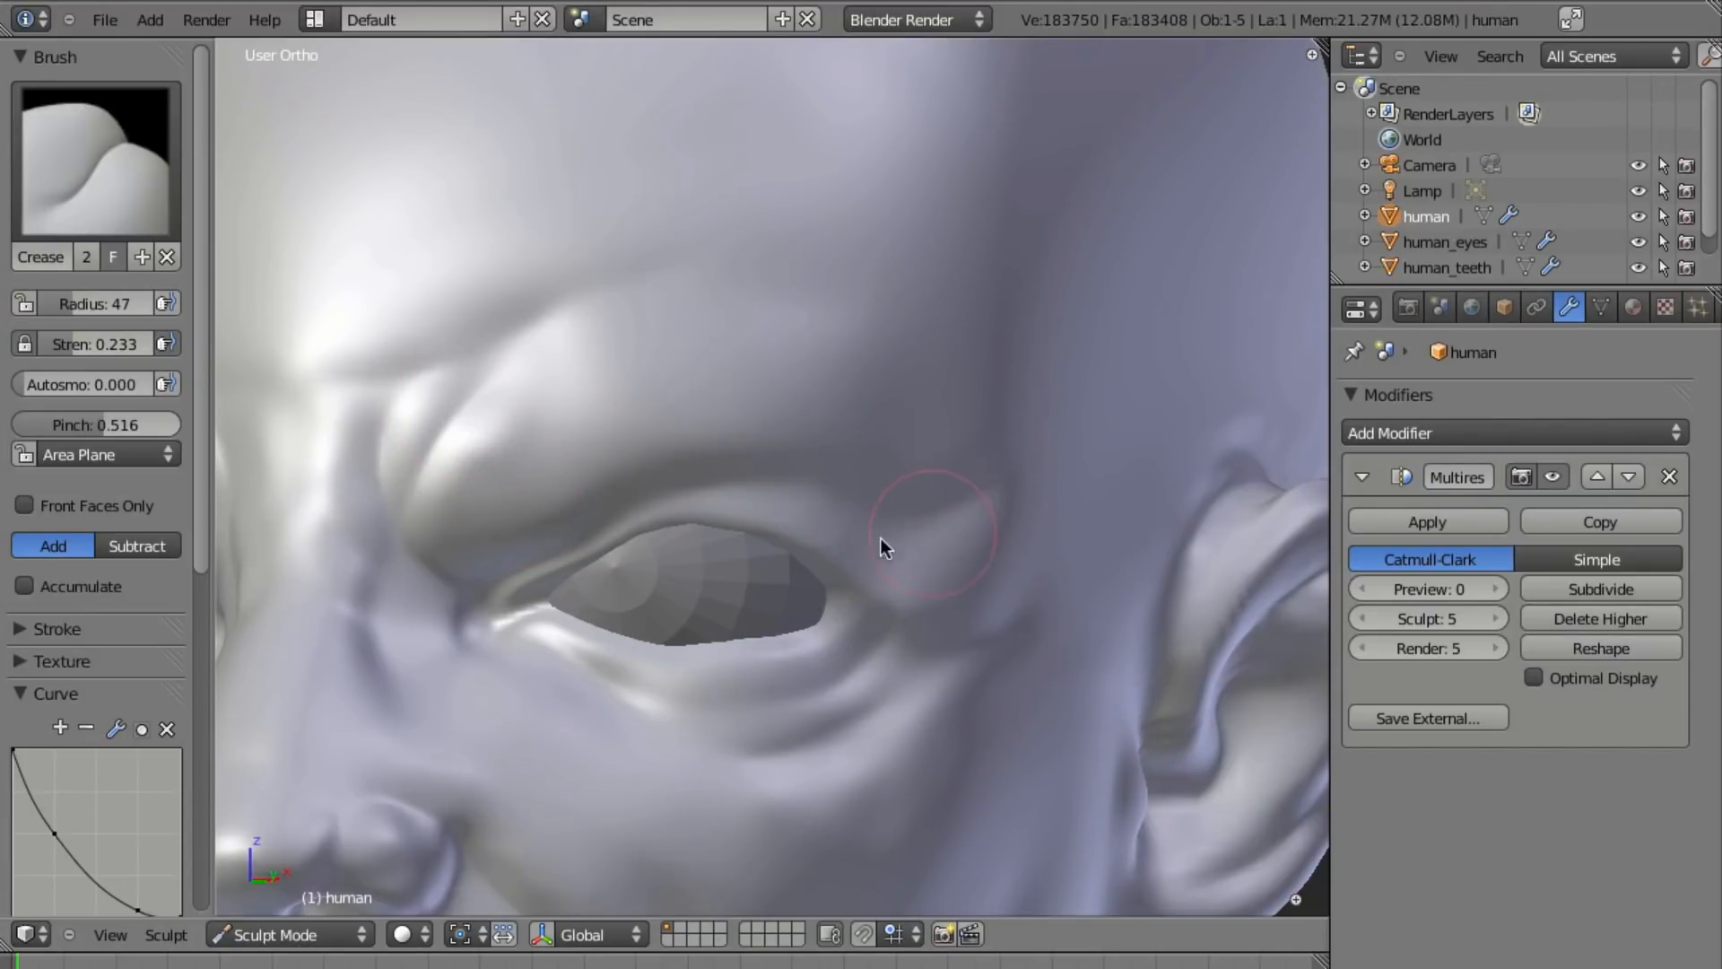
scroll(903, 537, "up", 2)
middle_click_drag(1059, 461, 827, 325)
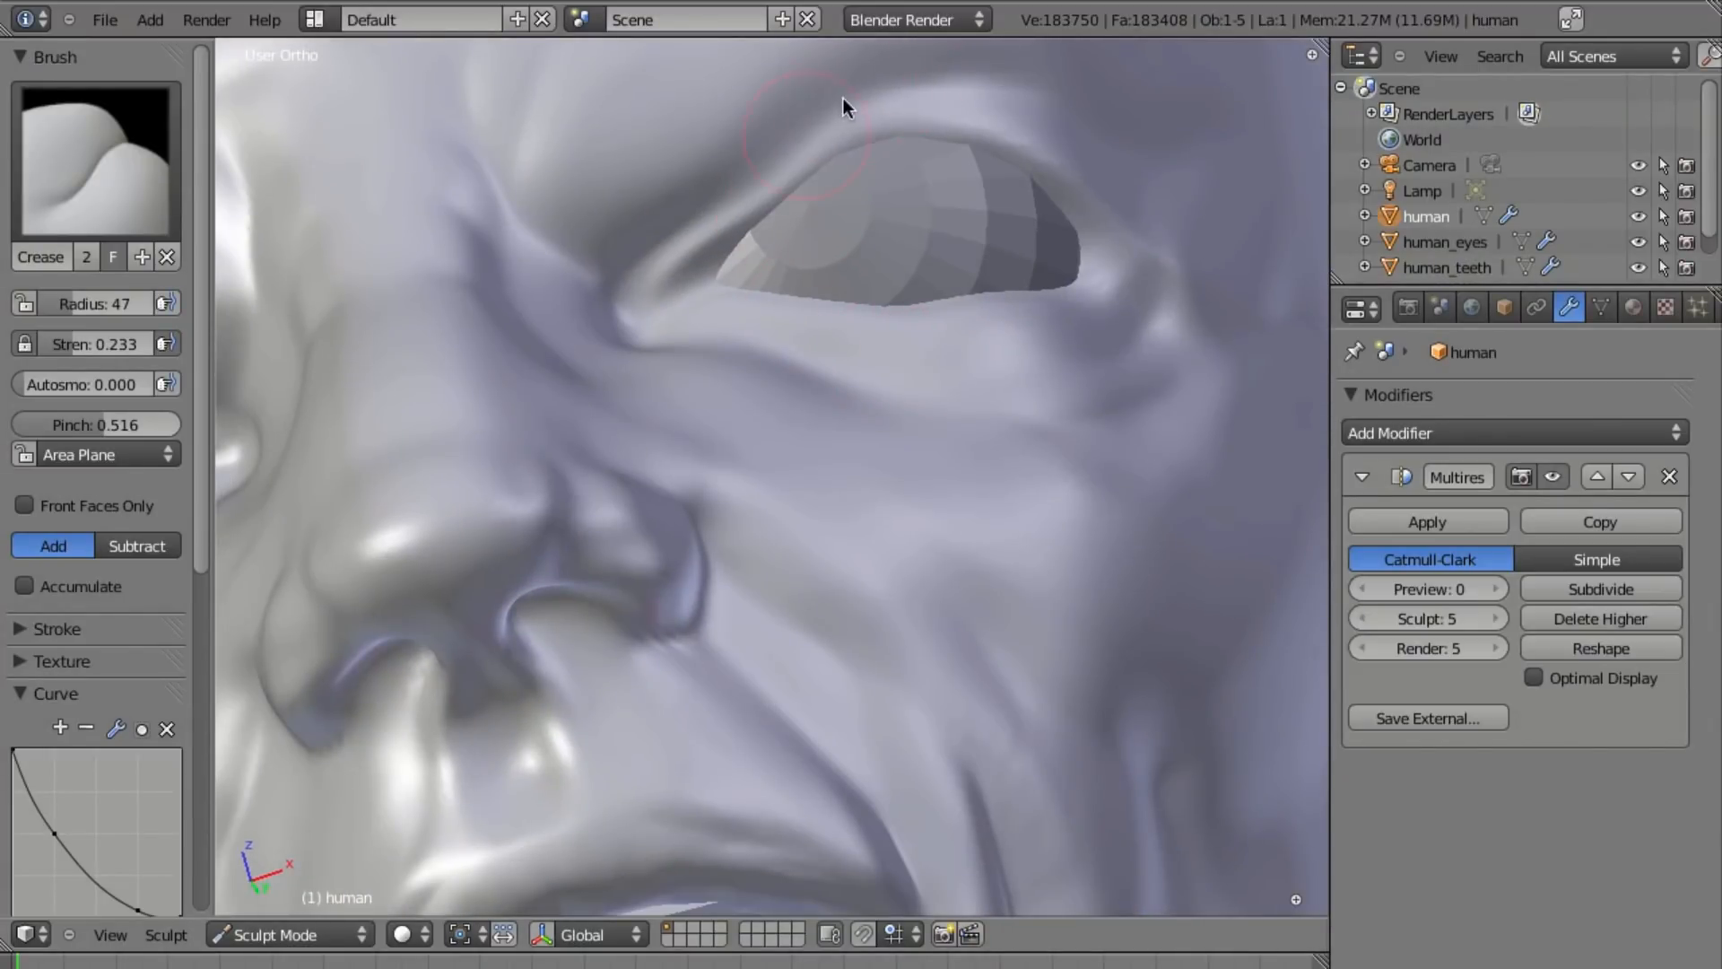
key("KP_1")
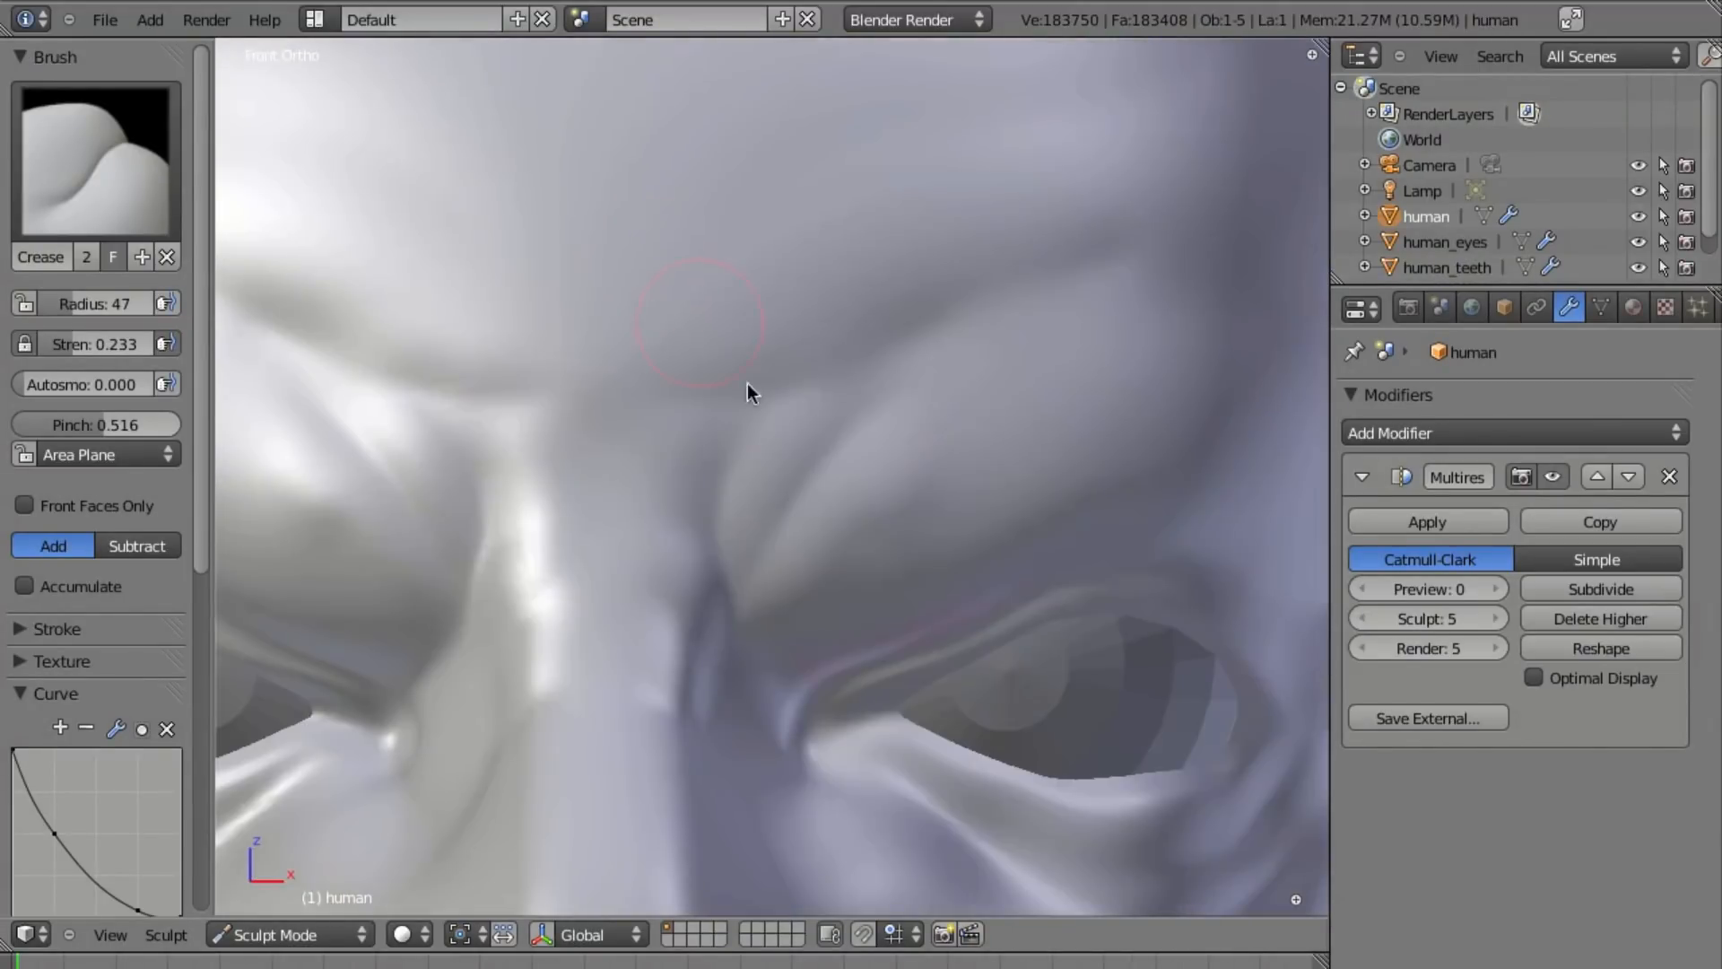
scroll(902, 581, "up", 3)
scroll(848, 575, "up", 2)
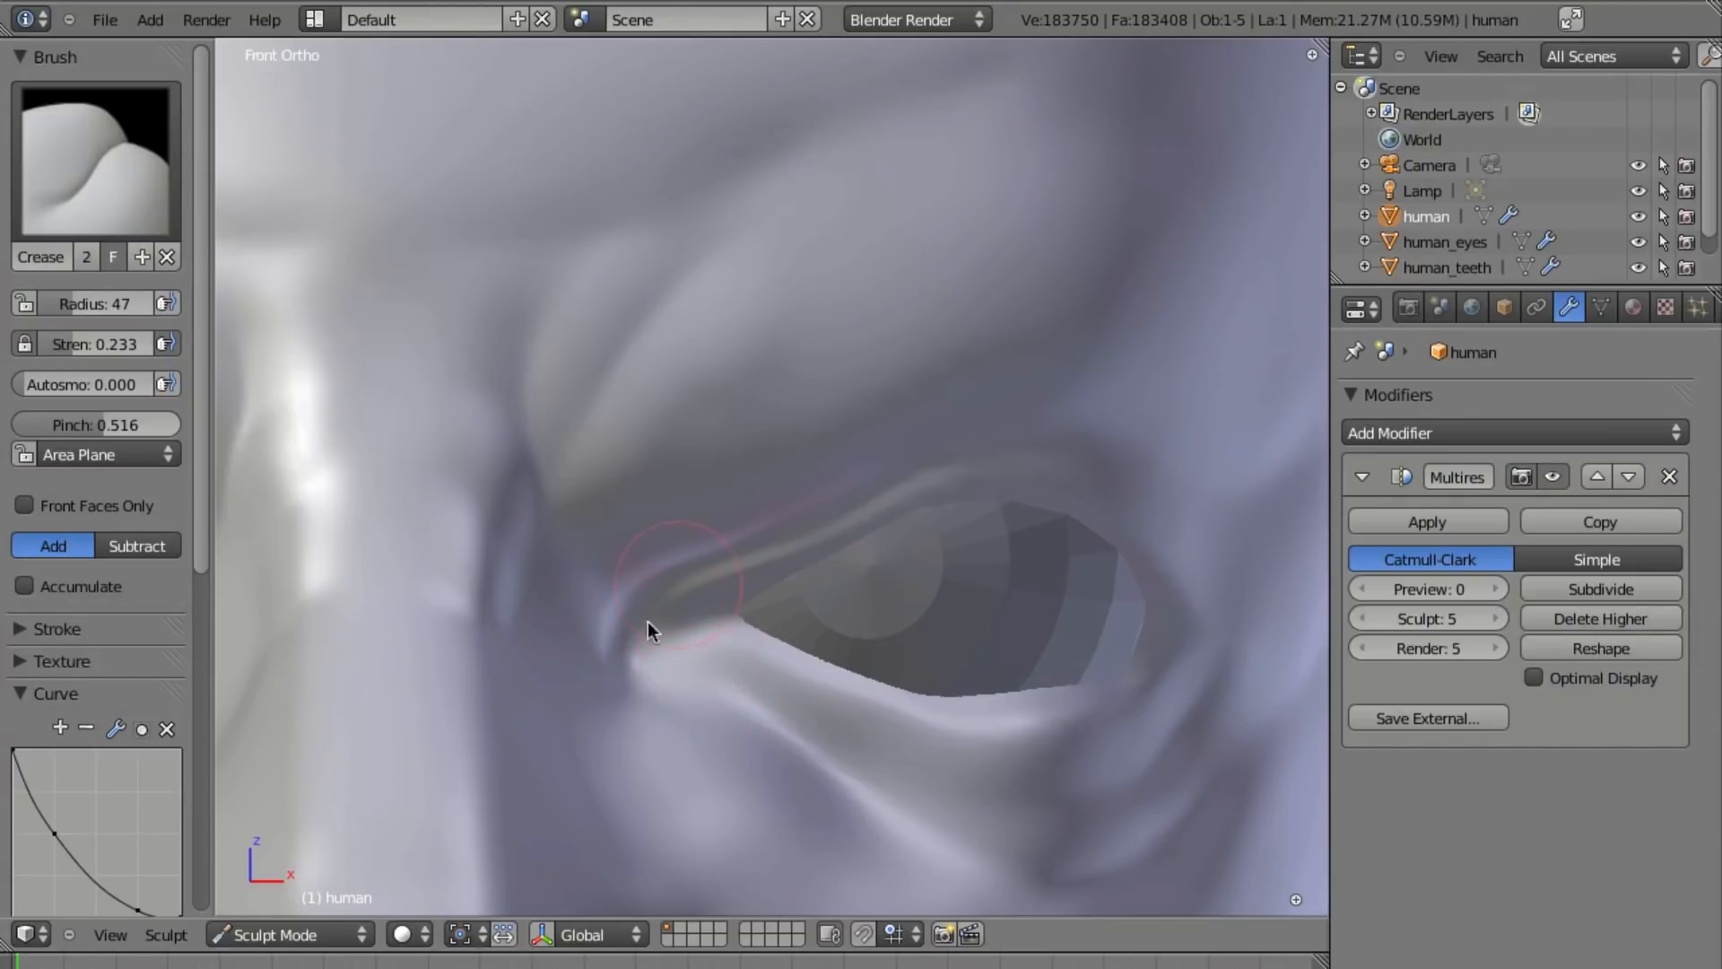
mouse_move(688, 630)
left_mouse_down()
mouse_move(701, 661)
mouse_move(698, 607)
mouse_move(700, 650)
left_mouse_up()
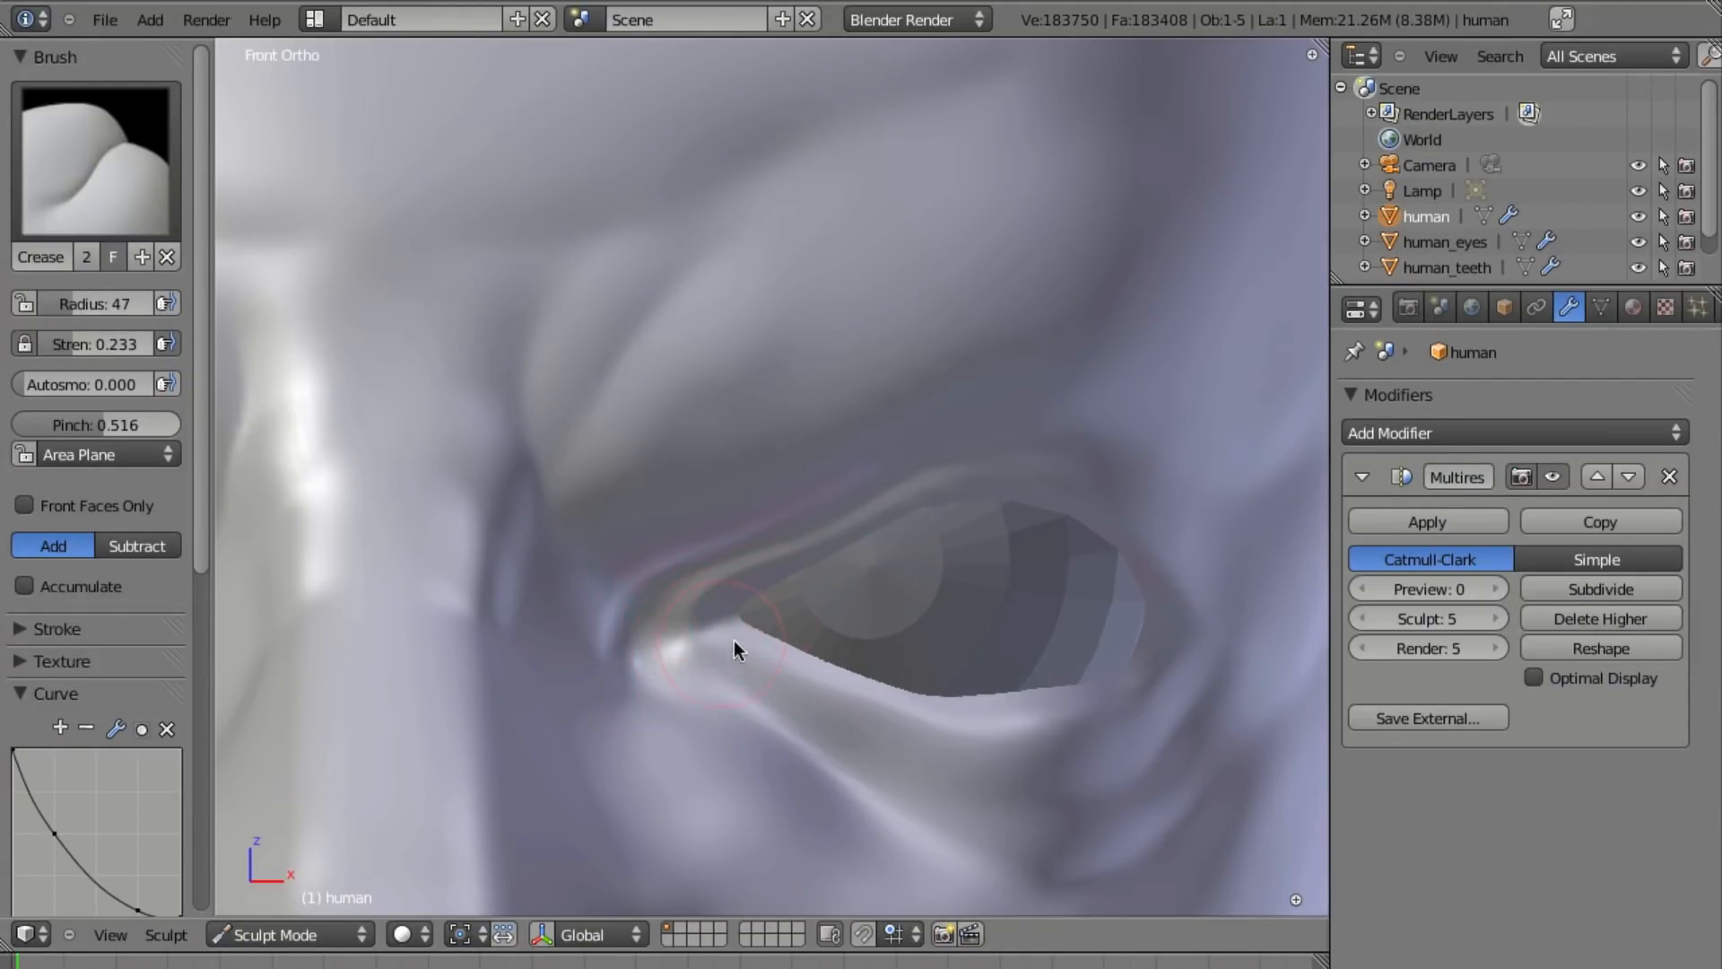
Shape the eyelid edges at the inner corner of the eye with the SculptDraw brush at radius 24 and strength 0.673.
key("x")
left_click_drag(748, 607, 728, 607)
left_click(732, 608)
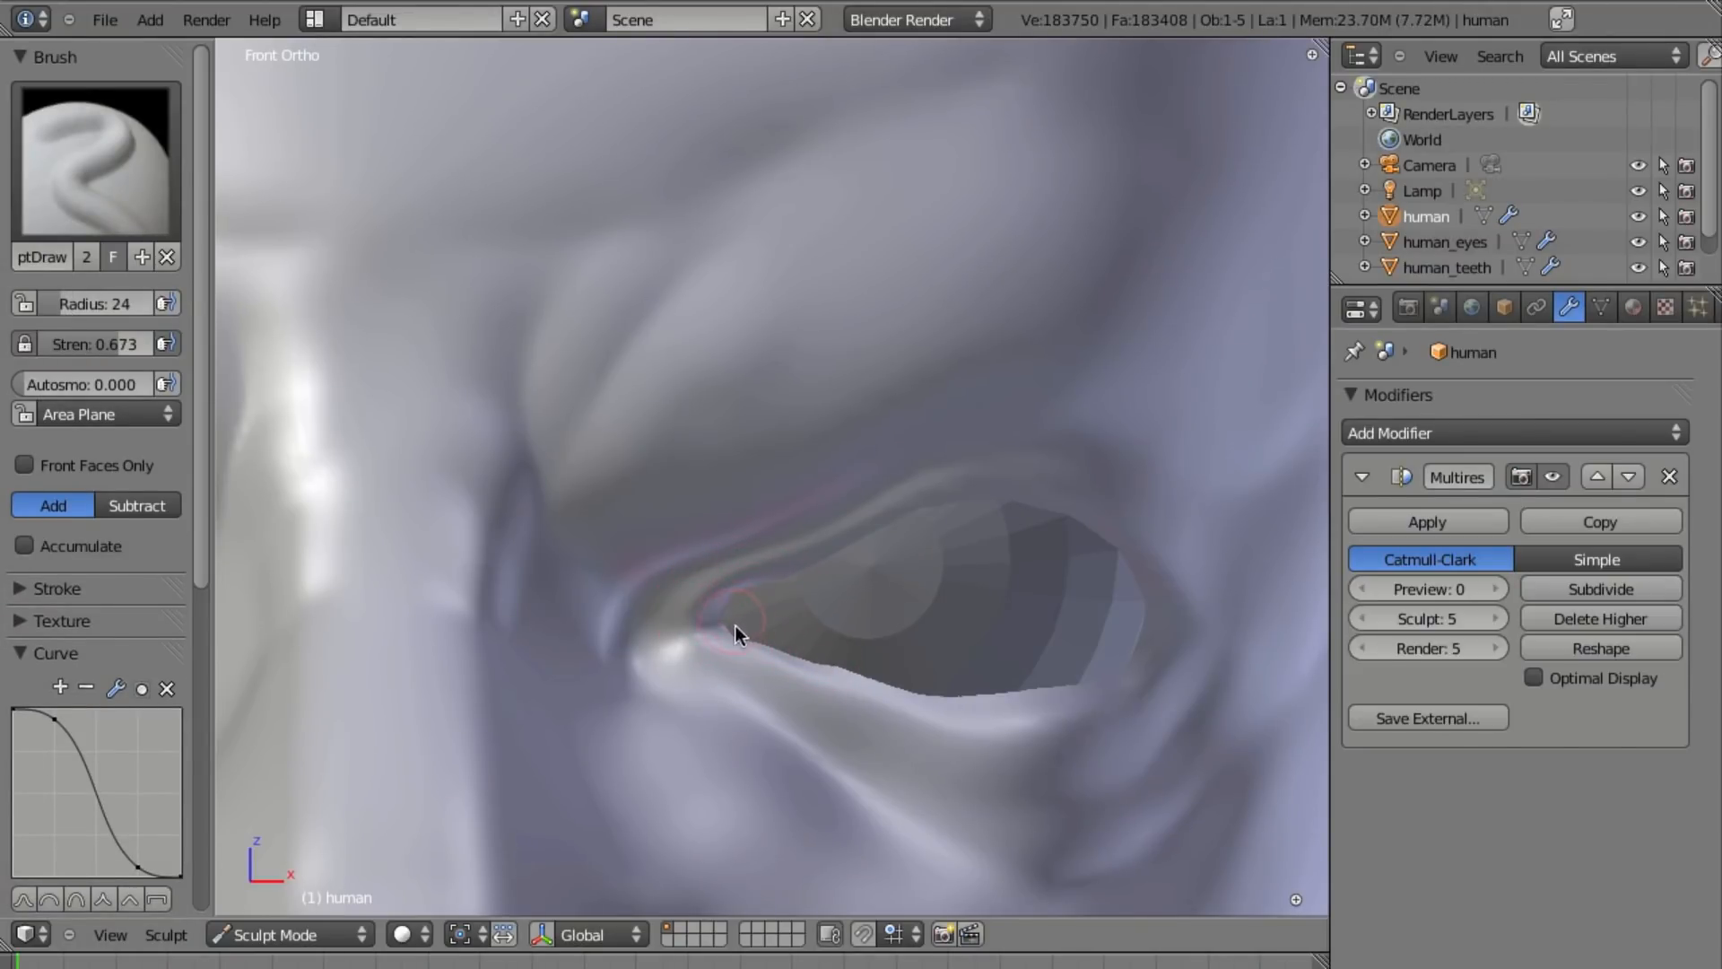
middle_click_drag(782, 785, 725, 686, "ctrl")
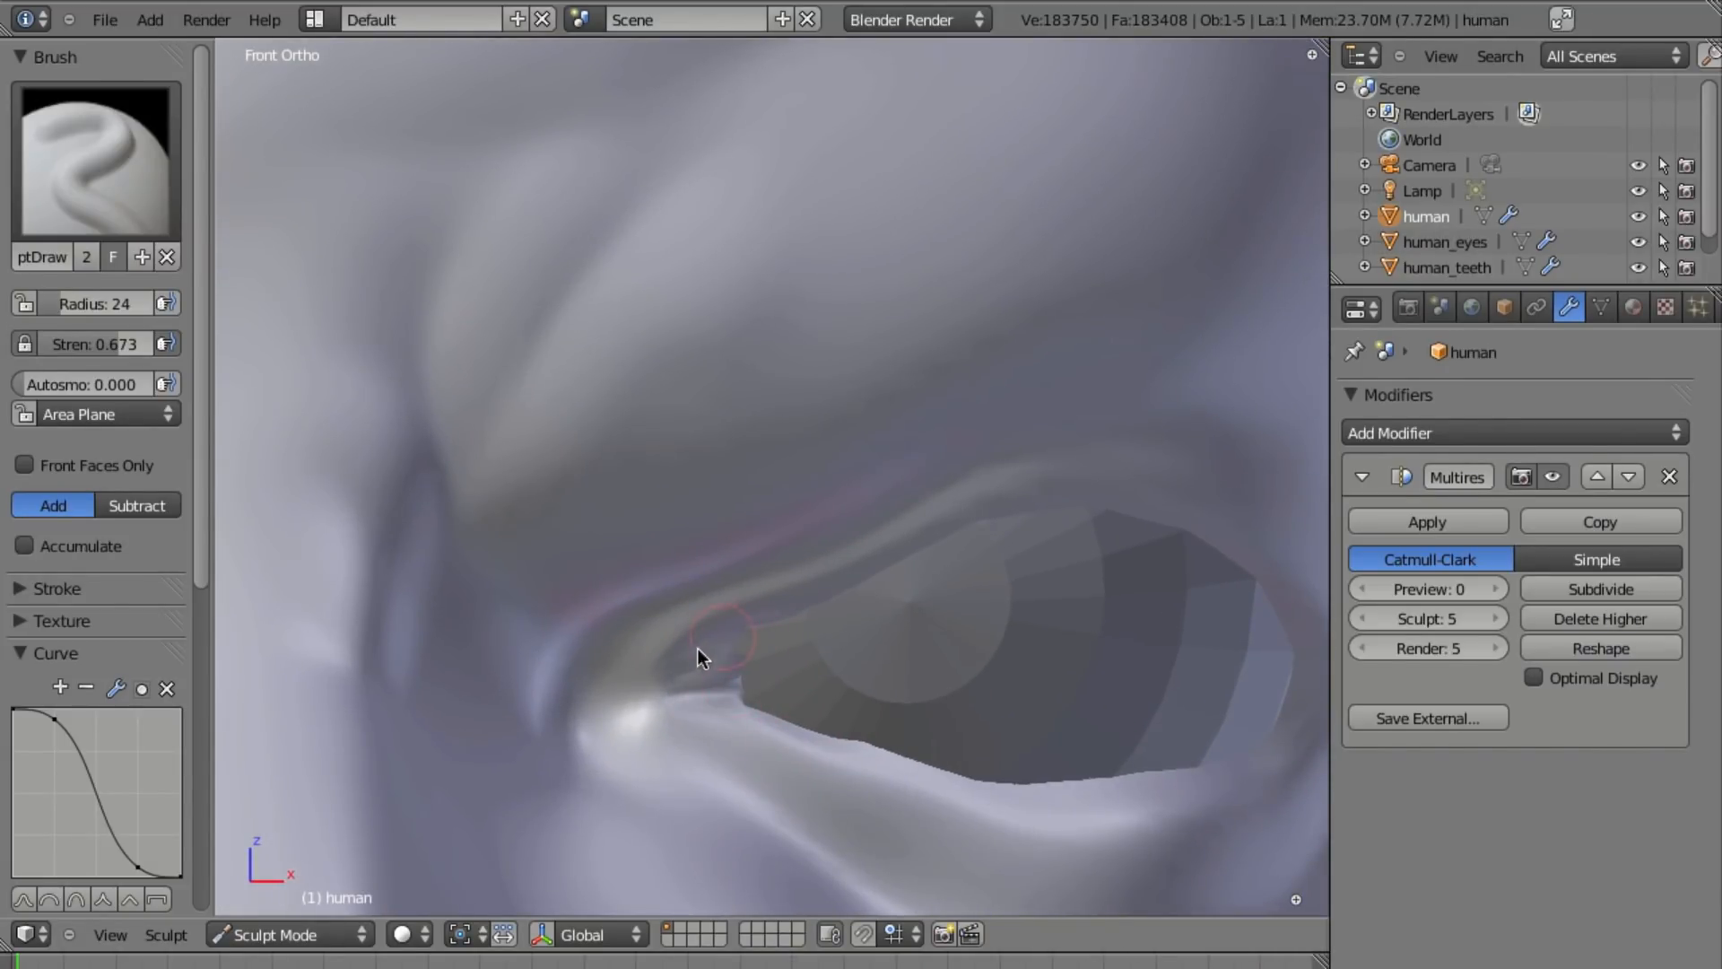
mouse_move(762, 707)
left_mouse_down()
mouse_move(703, 677)
mouse_move(756, 673)
left_mouse_up()
left_click_drag(829, 745, 886, 715)
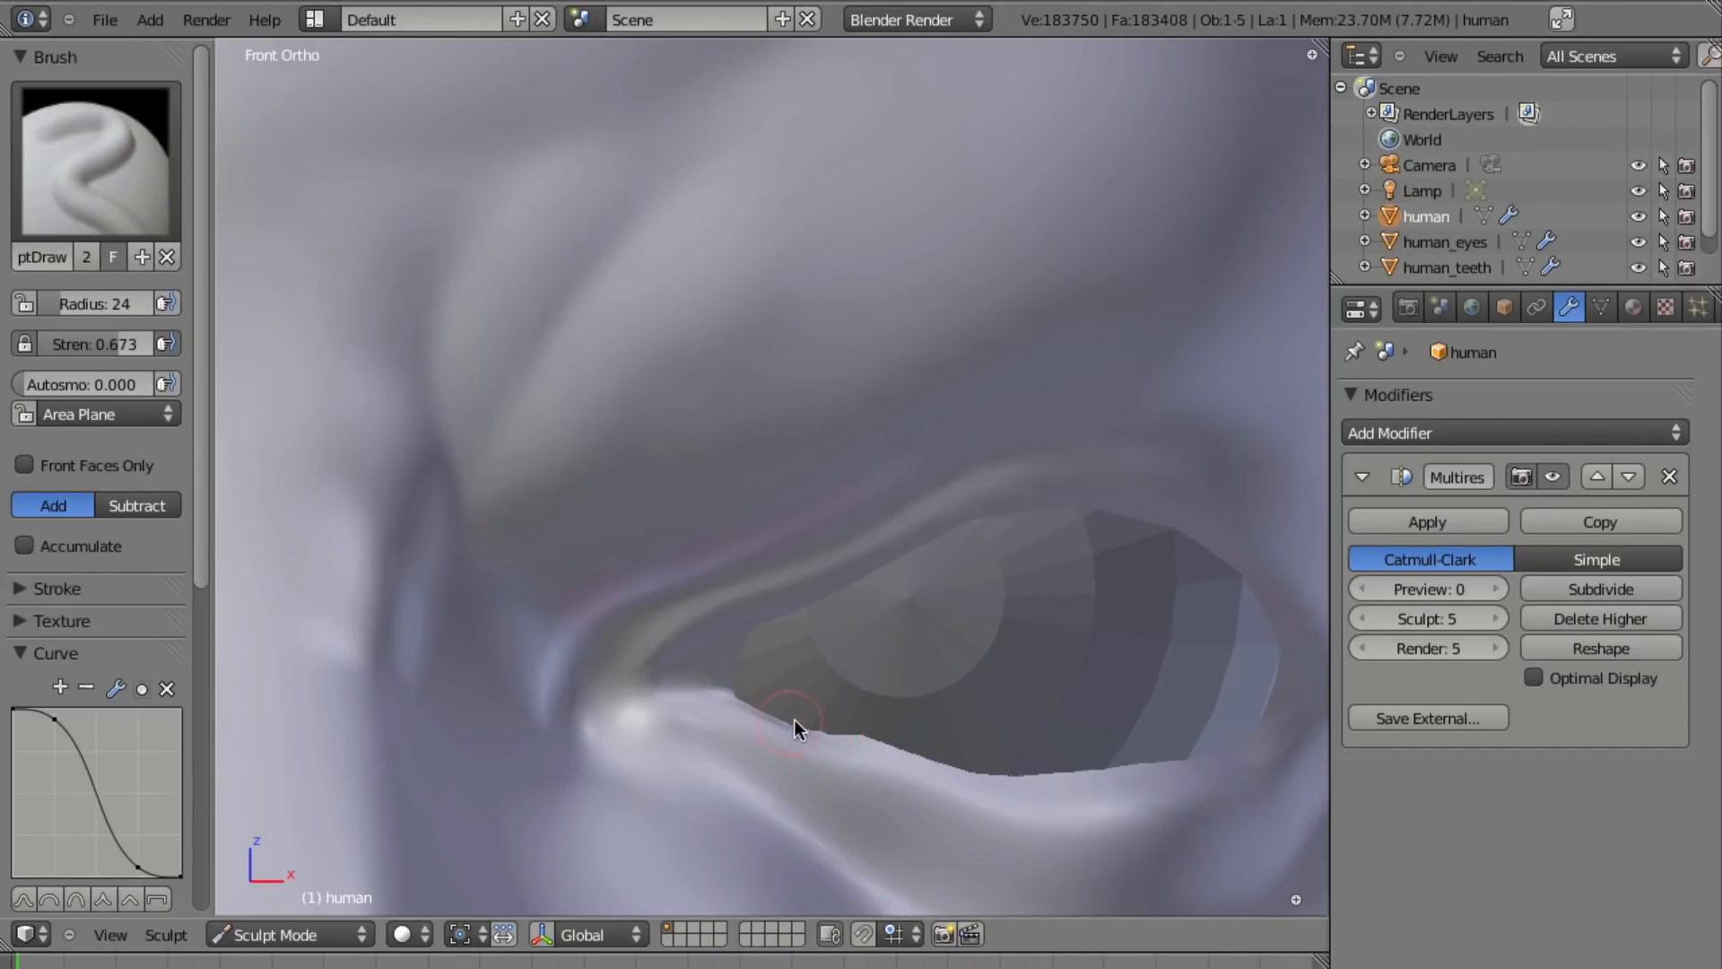
Tighten the outer corner of the eyelids with the Pinch/Magnify brush in Pinch mode, adjusting its radius.
middle_click_drag(962, 777, 835, 701, "shift")
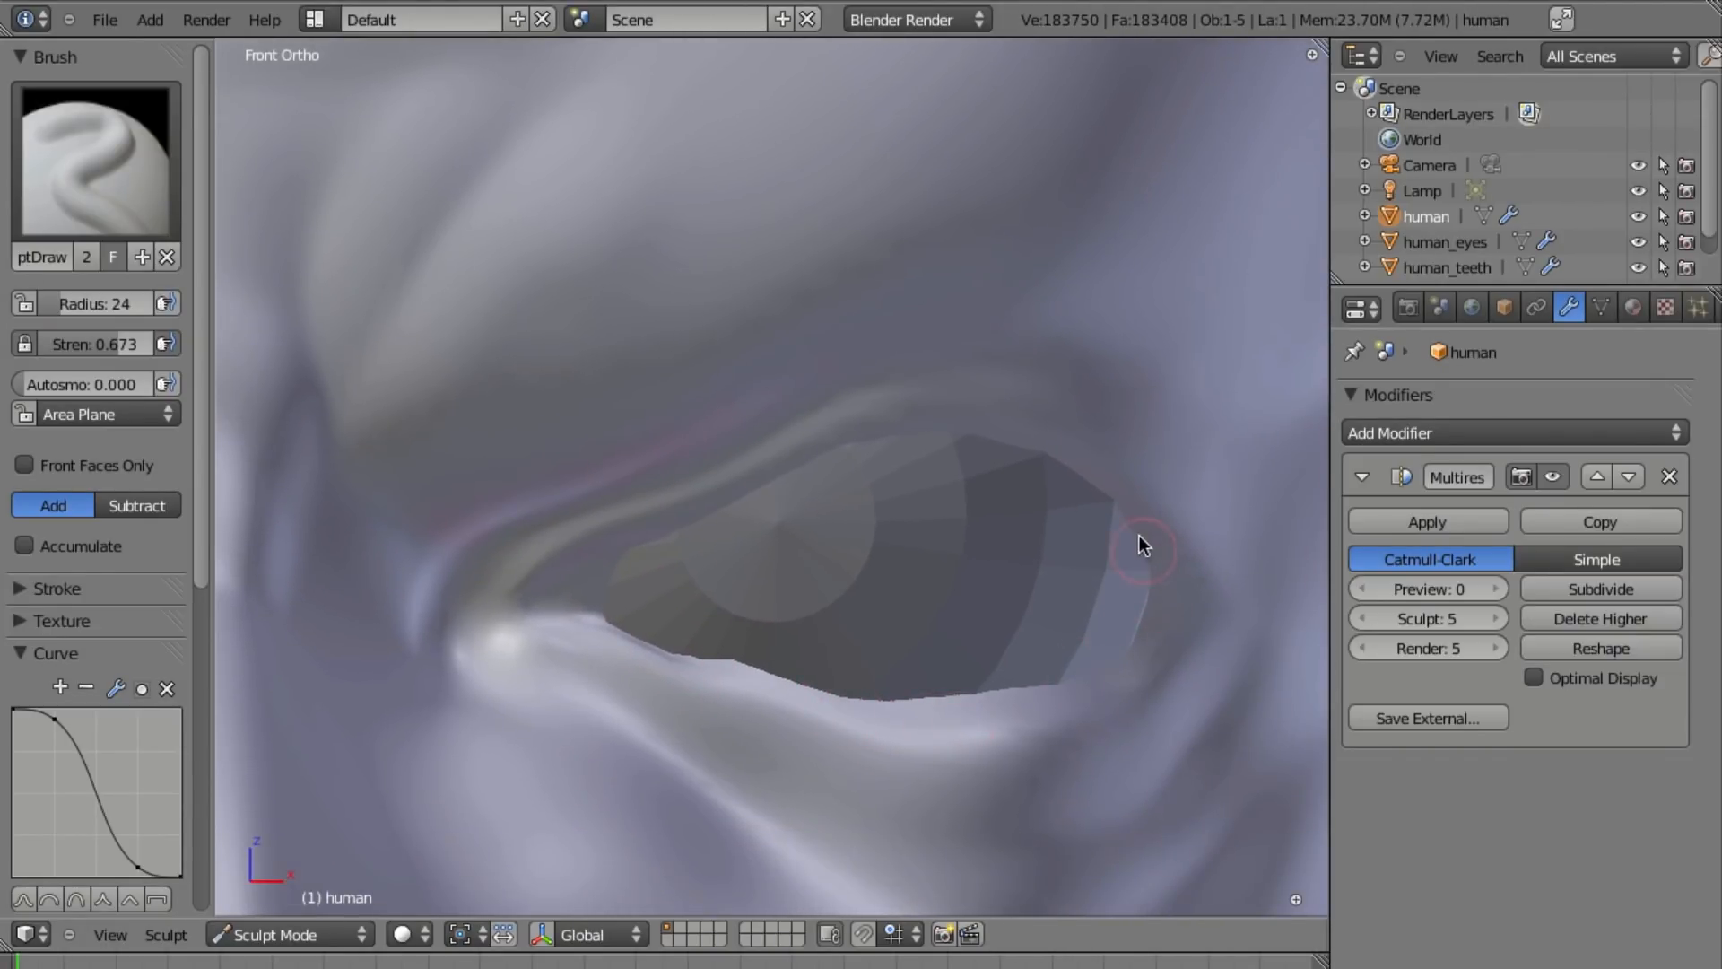
key("p")
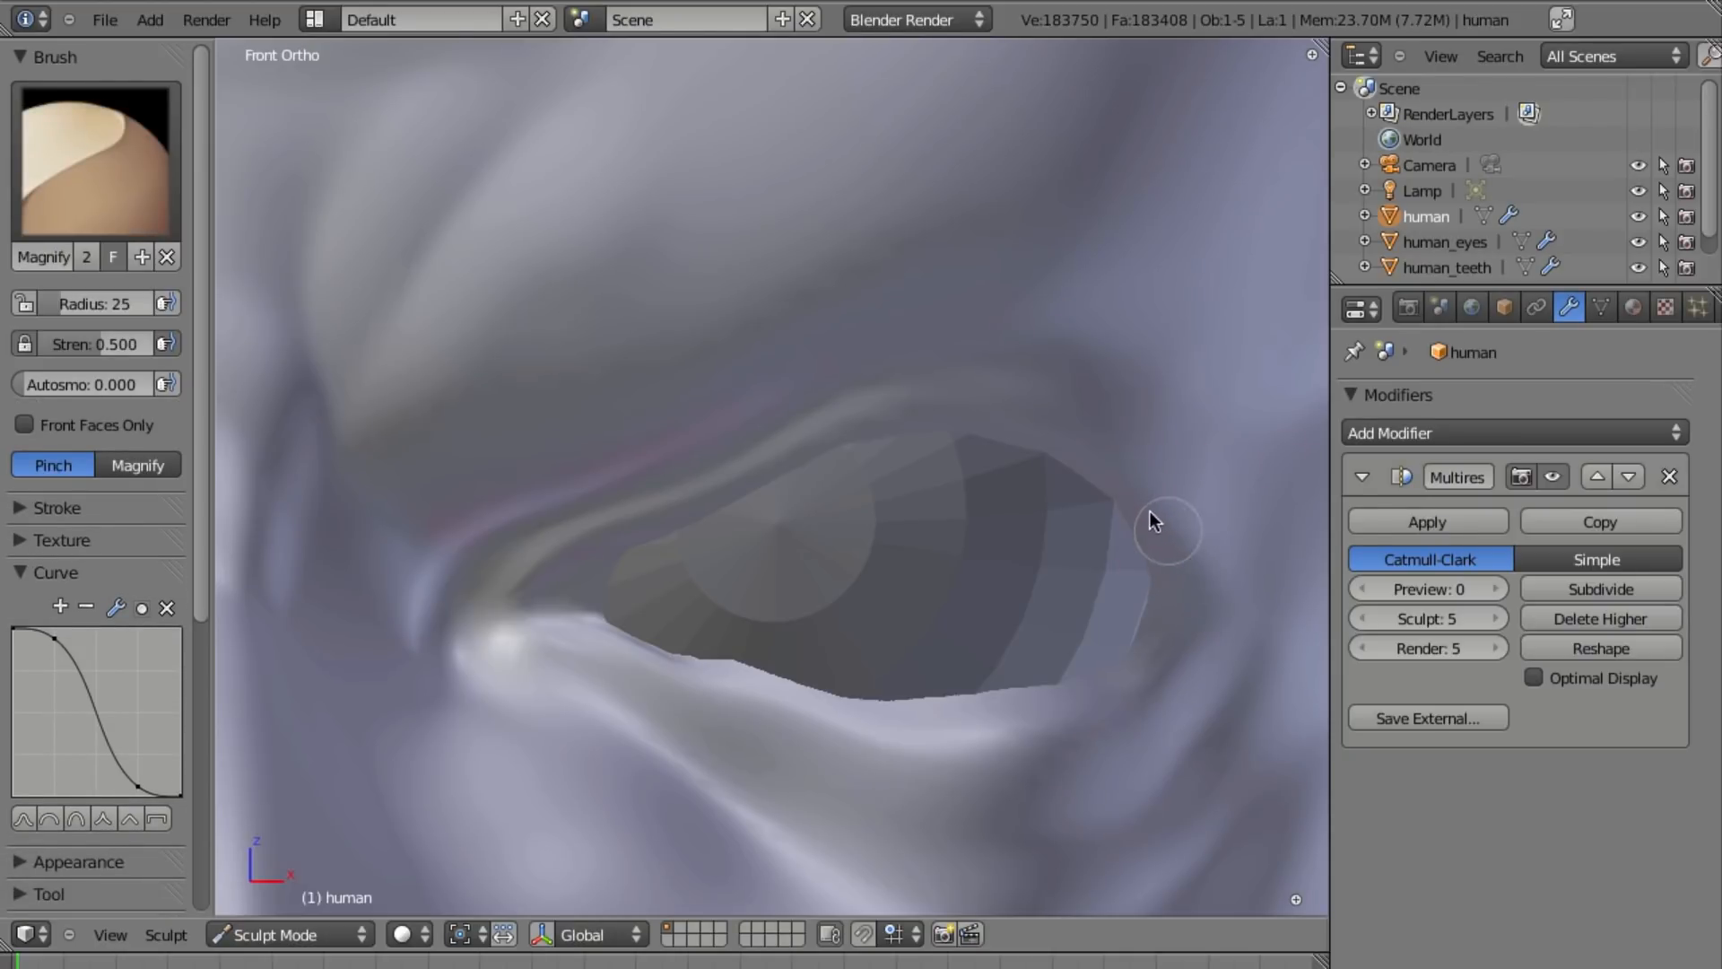
key("f")
left_click(1135, 493)
Reshape the upper eyelid fold and brow with the Grab brush at radius 143, and enlarge the brush to 200.
key("g")
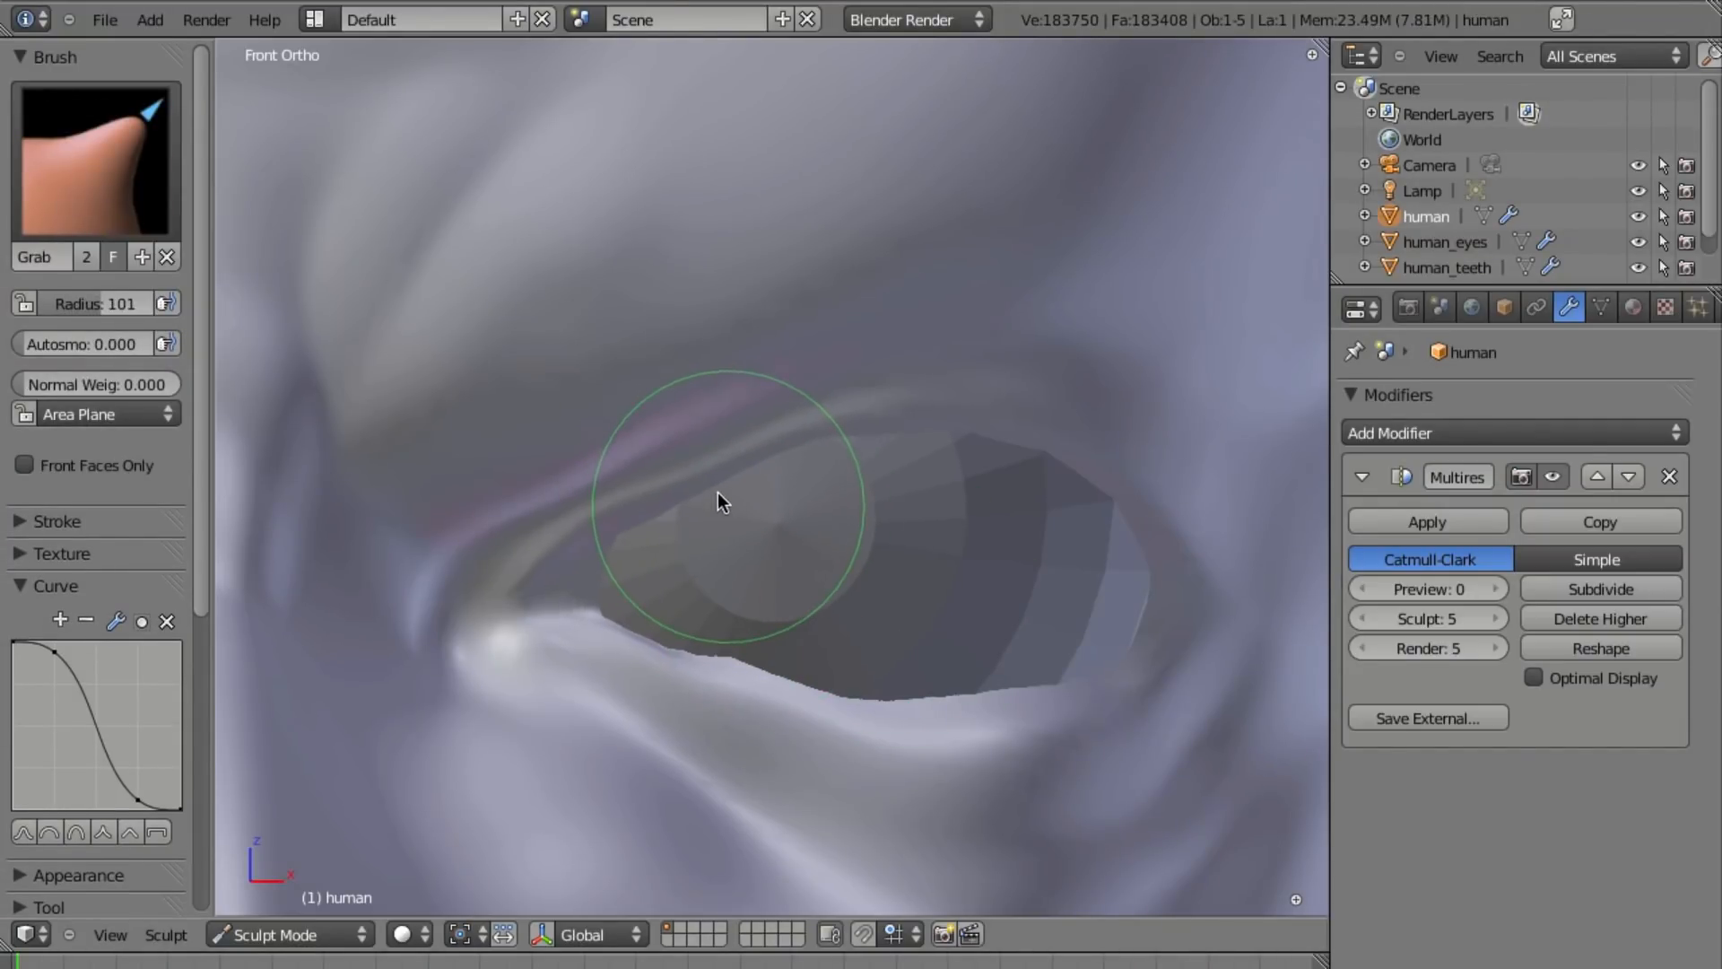
key("f")
left_click(722, 377)
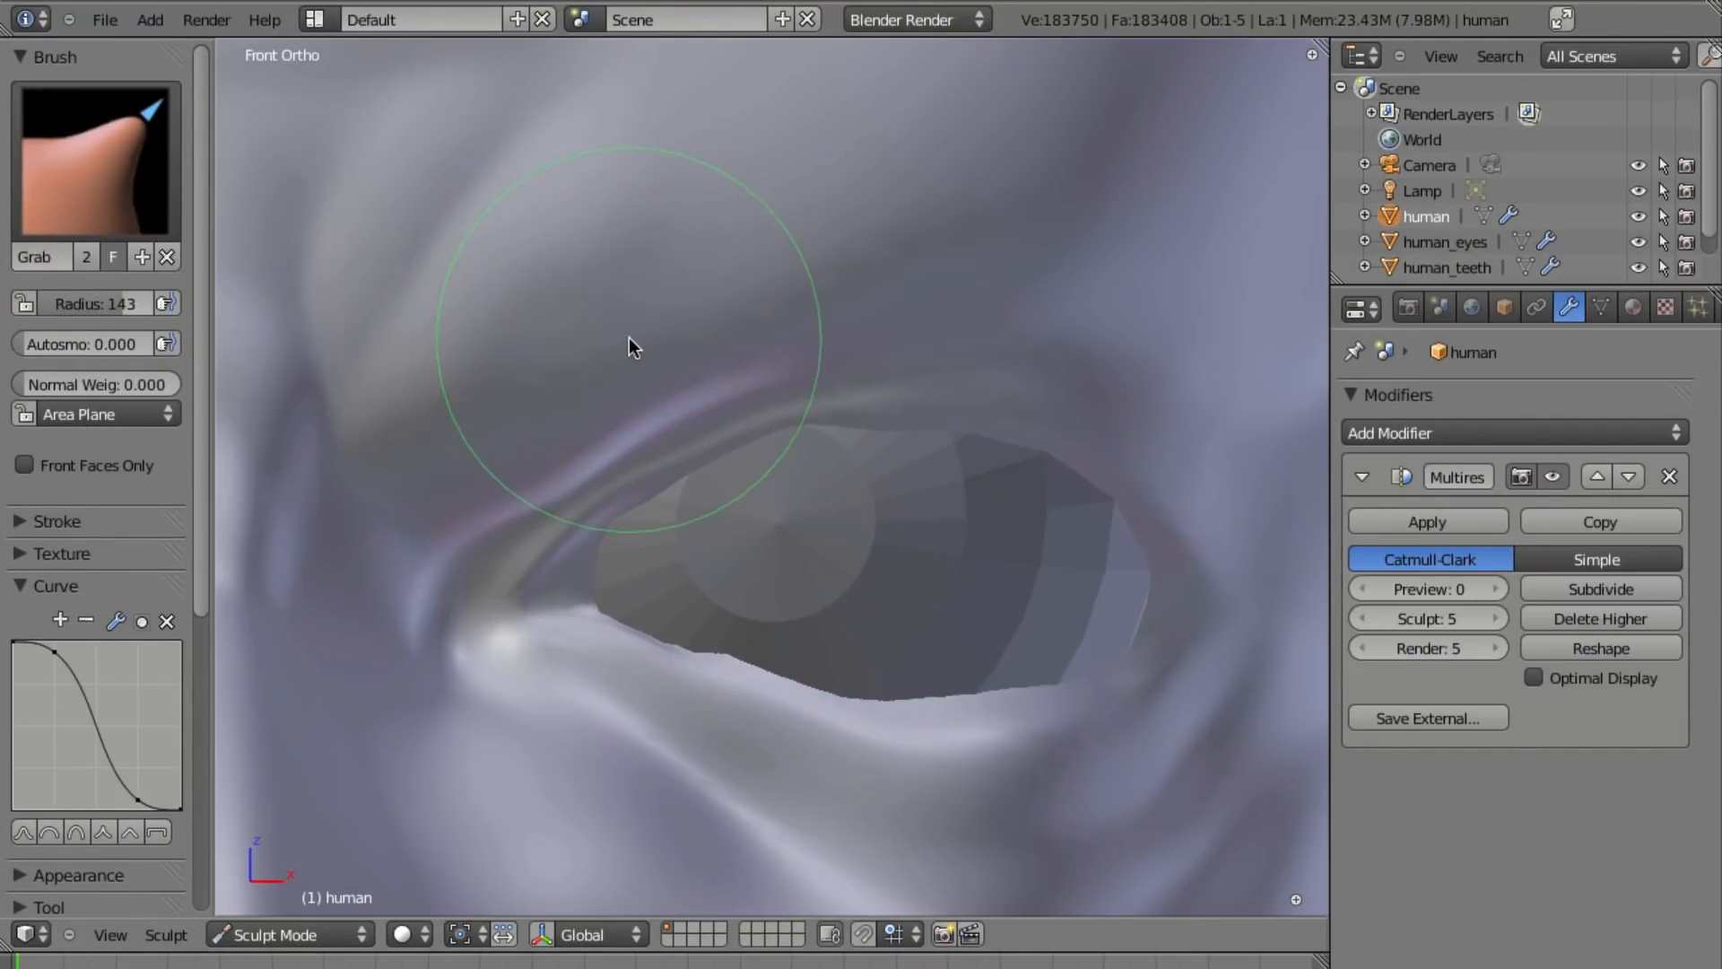
left_click_drag(631, 340, 674, 346)
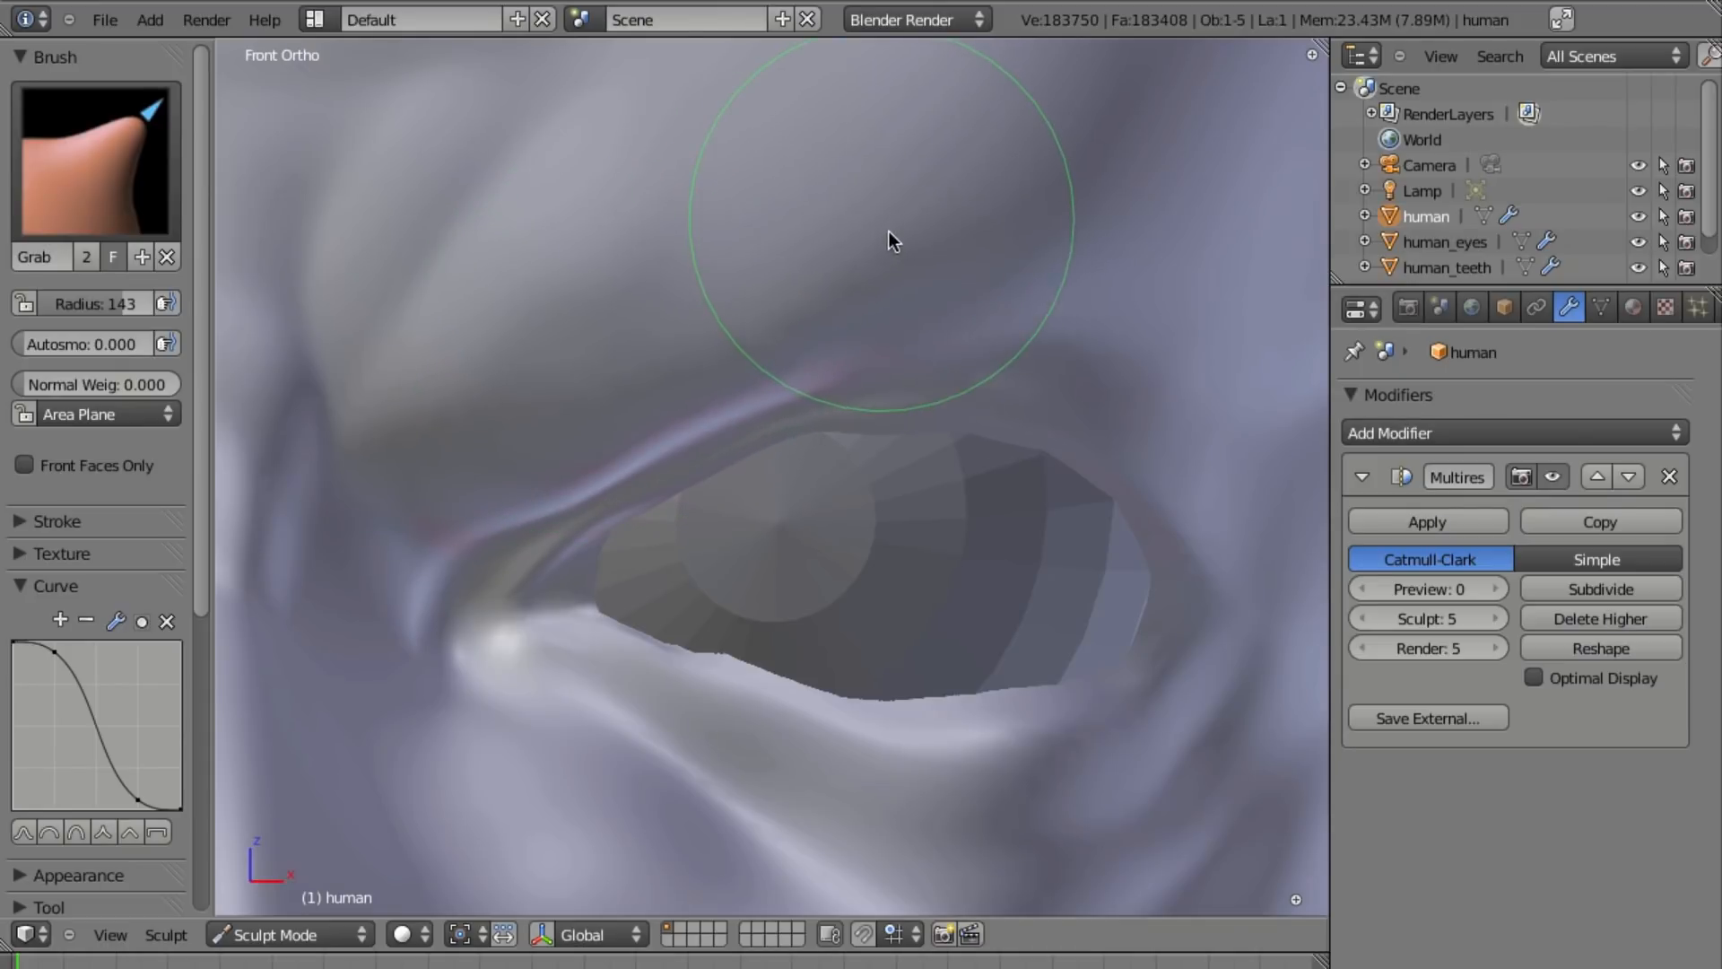
middle_click_drag(1146, 295, 1000, 364, "shift")
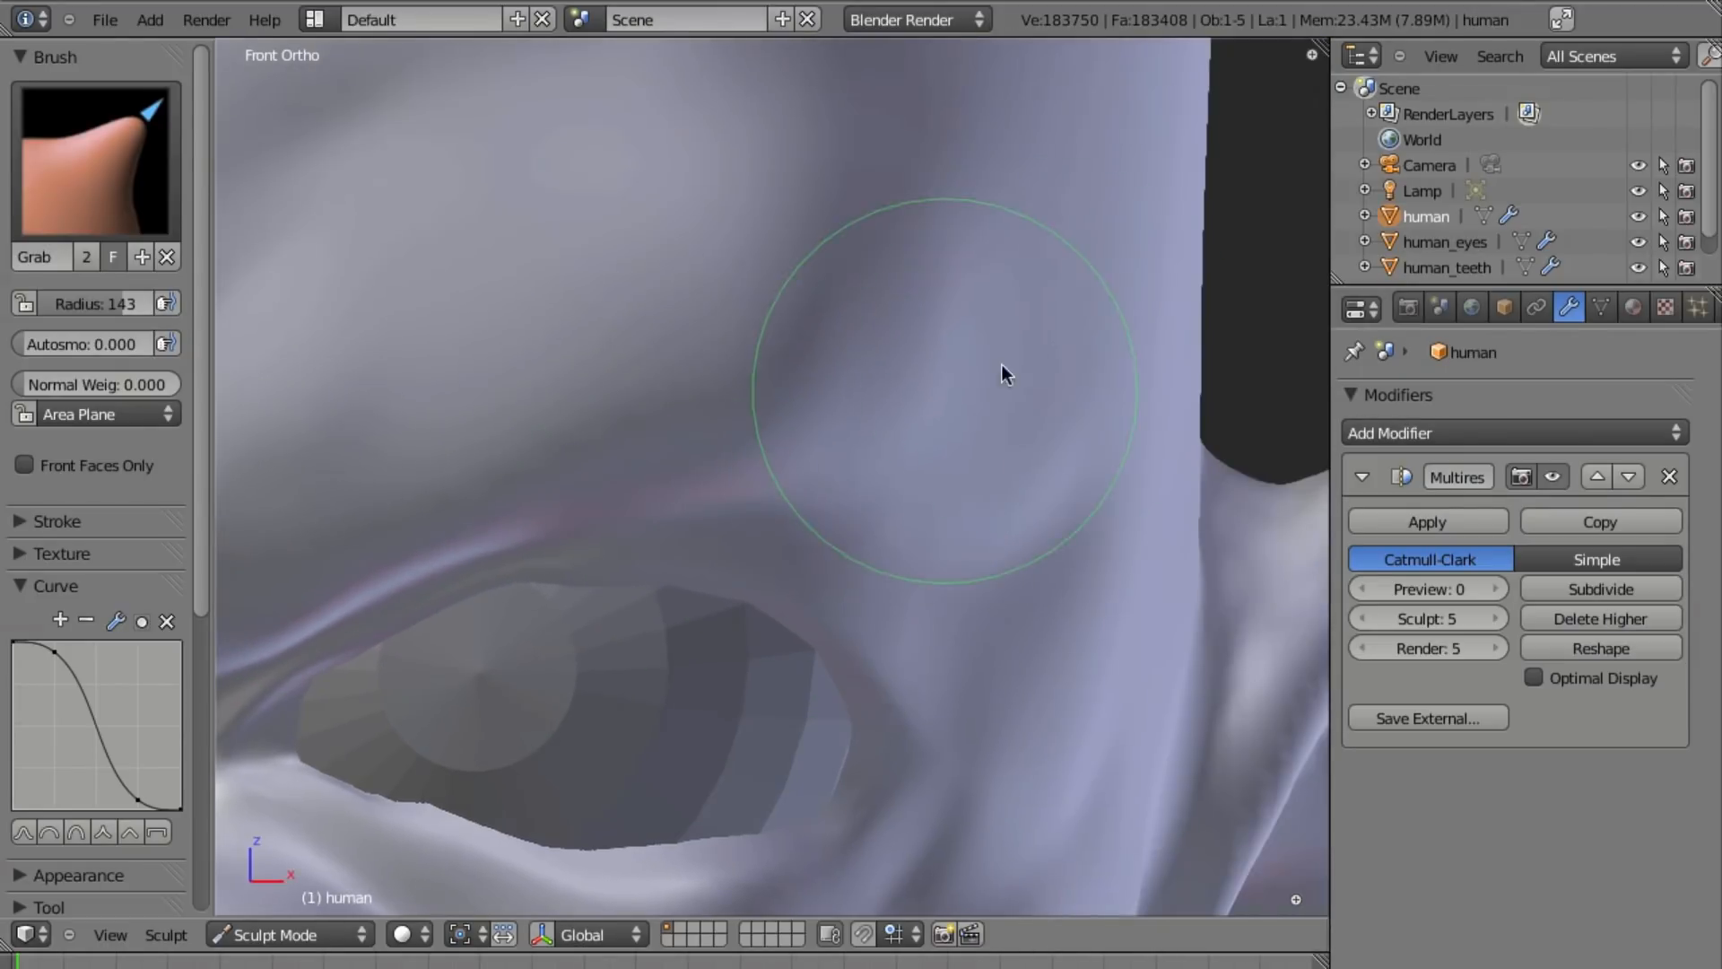
key("f")
left_click(970, 333)
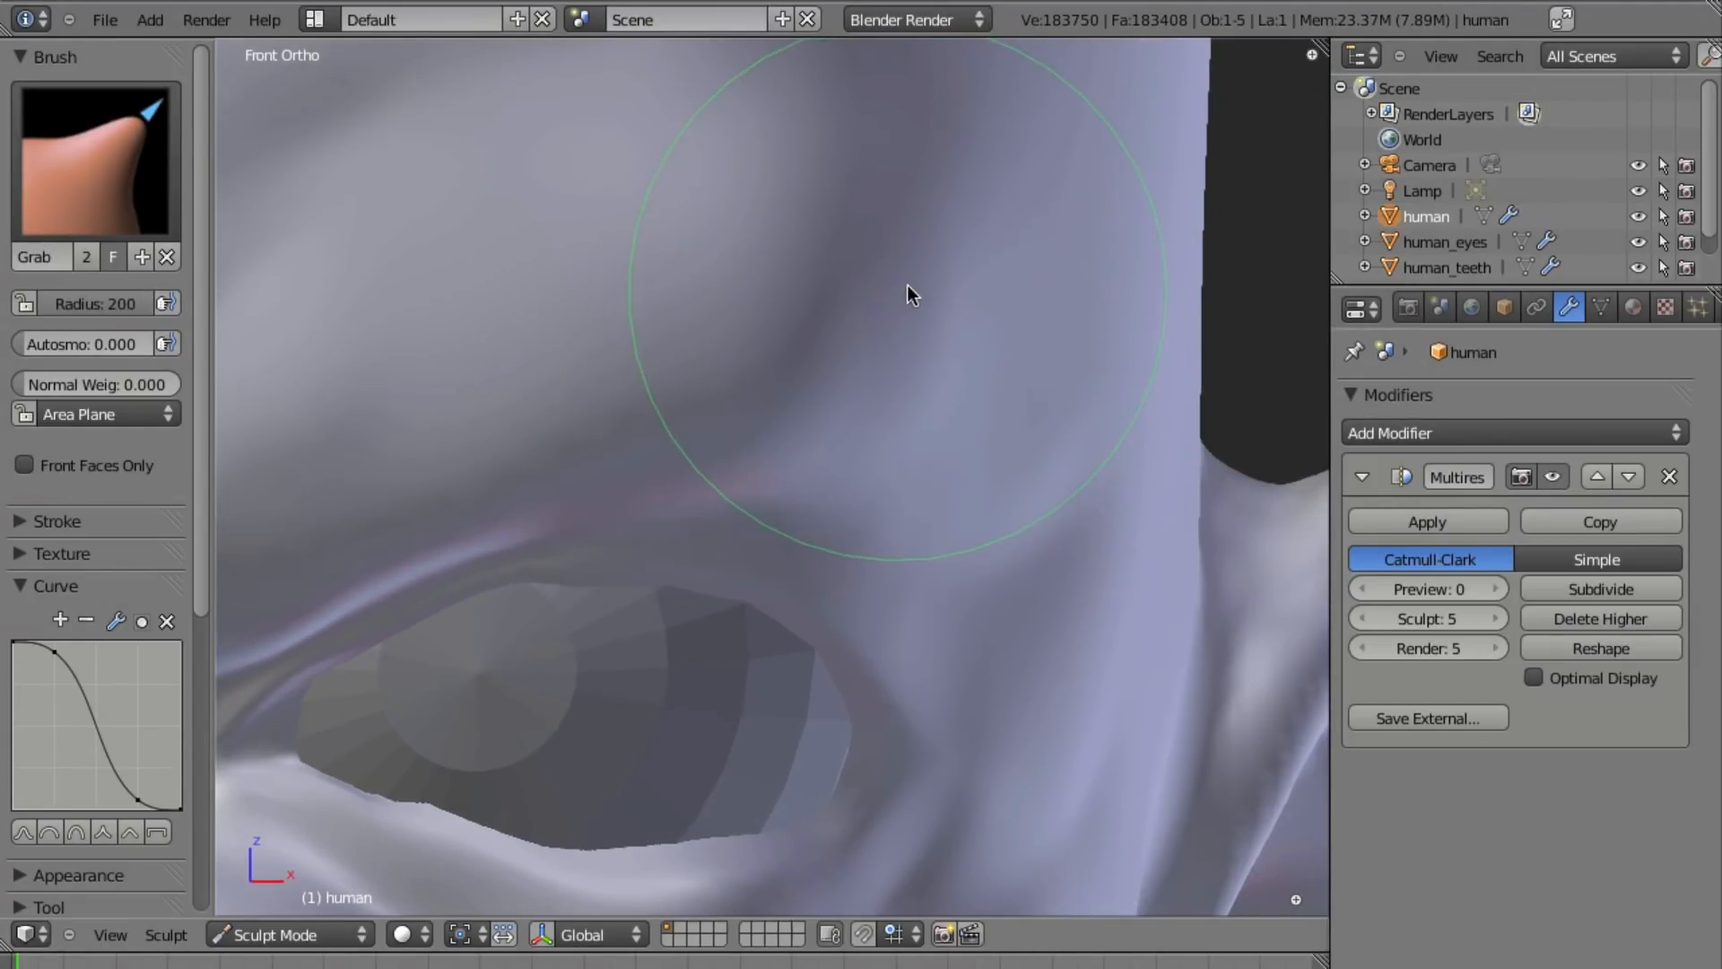
Reshape the skin at the outer corner of the eye with the Grab brush at radius 99.
scroll(883, 372, "down", 5)
middle_click_drag(839, 435, 915, 500)
scroll(915, 490, "down", 5)
middle_click_drag(902, 427, 875, 416)
scroll(861, 503, "up", 5)
mouse_move(847, 604)
middle_mouse_down()
mouse_move(740, 490)
mouse_move(665, 479)
middle_mouse_up()
middle_click_drag(664, 481, 628, 592, "ctrl")
middle_click_drag(628, 591, 857, 597, "shift")
left_click_drag(468, 575, 654, 550)
left_click(603, 548)
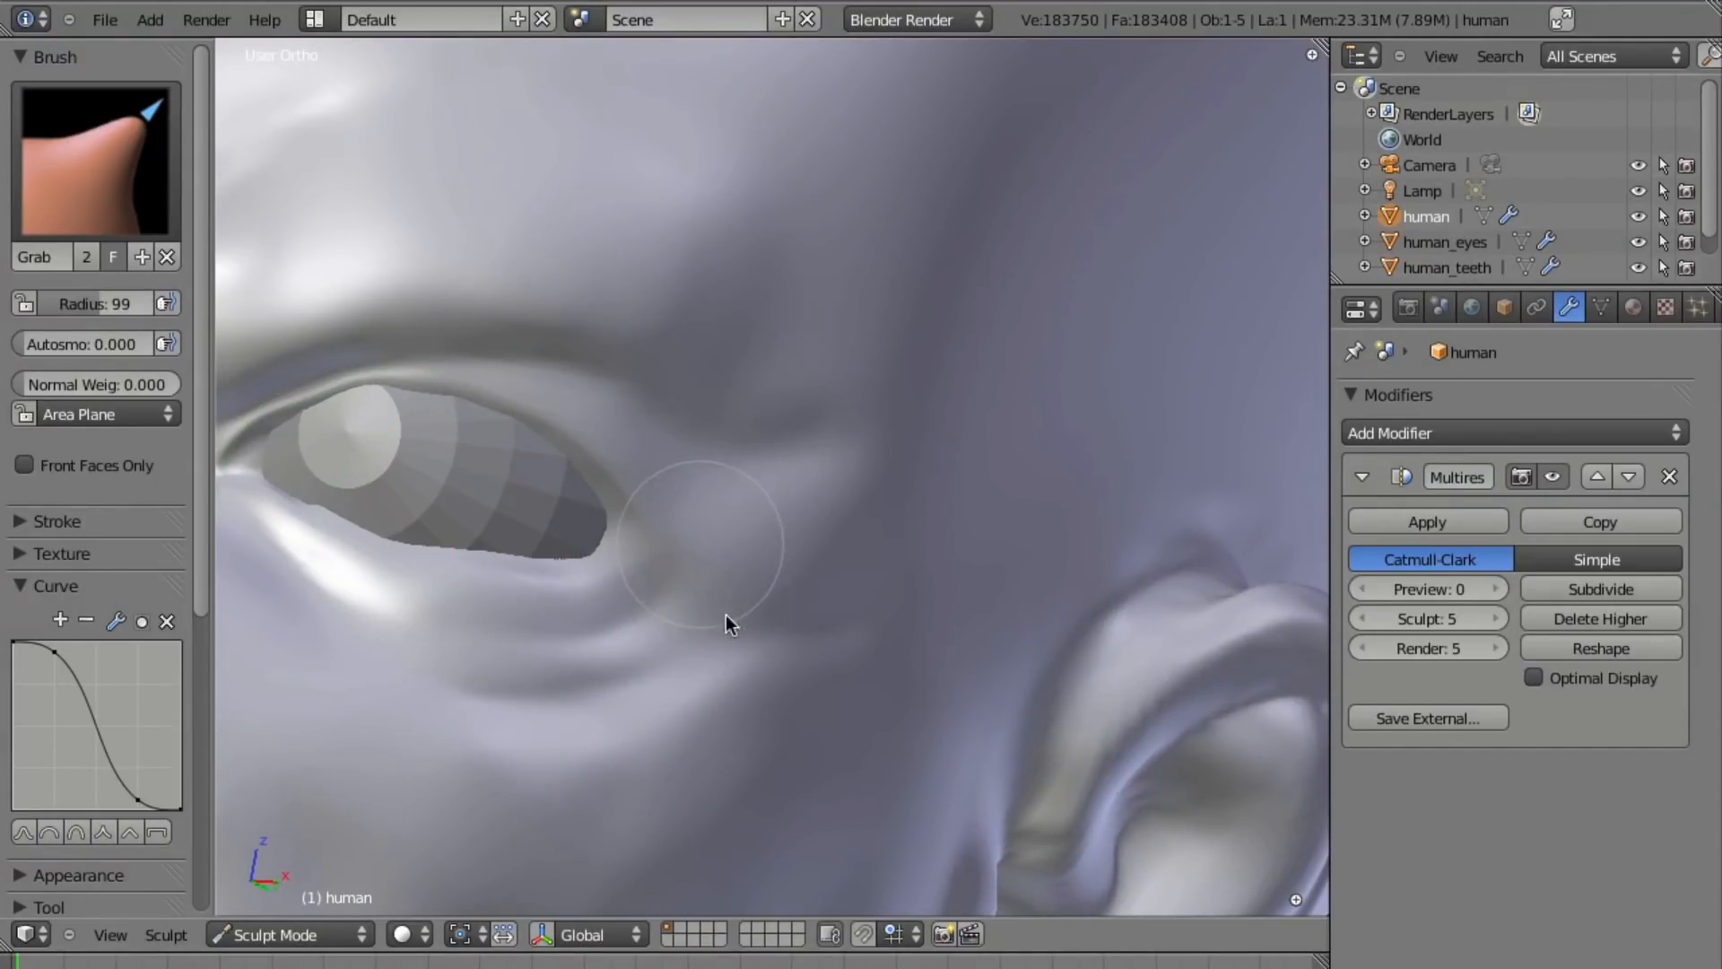
Crease the outer eye corner and the folds beneath the lower eyelid with the Crease brush at radius 47 and strength 0.233.
middle_click_drag(848, 542, 786, 525)
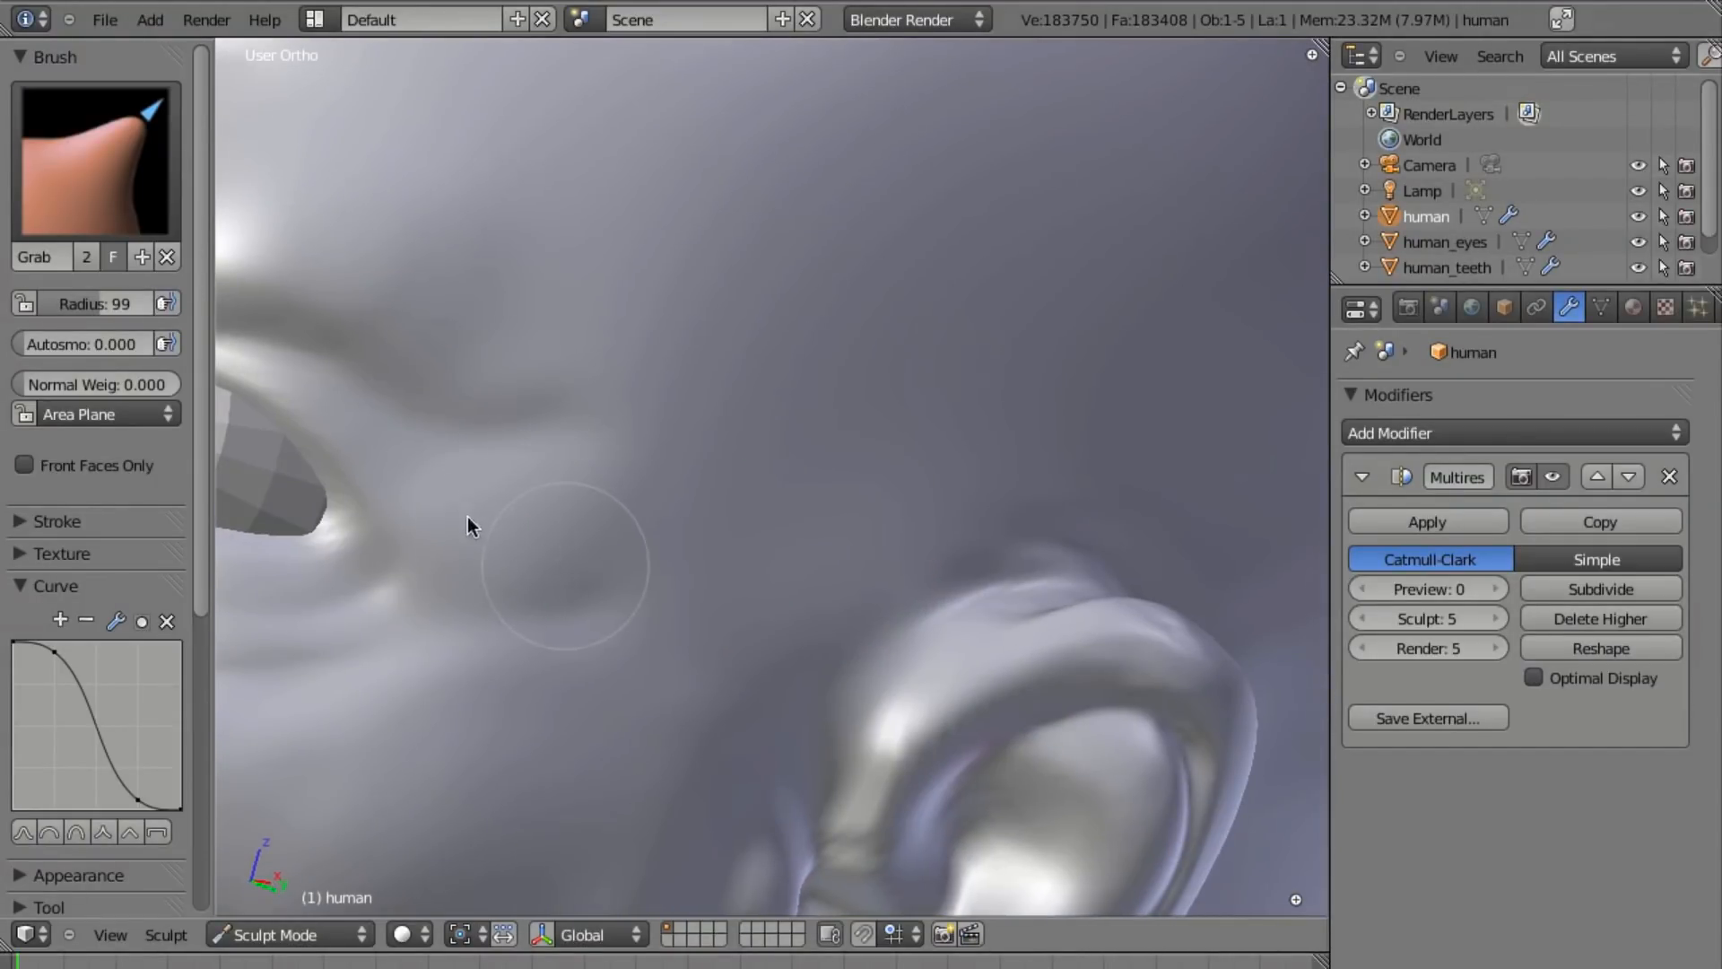
middle_click_drag(559, 626, 769, 516, "shift")
scroll(757, 577, "up", 1)
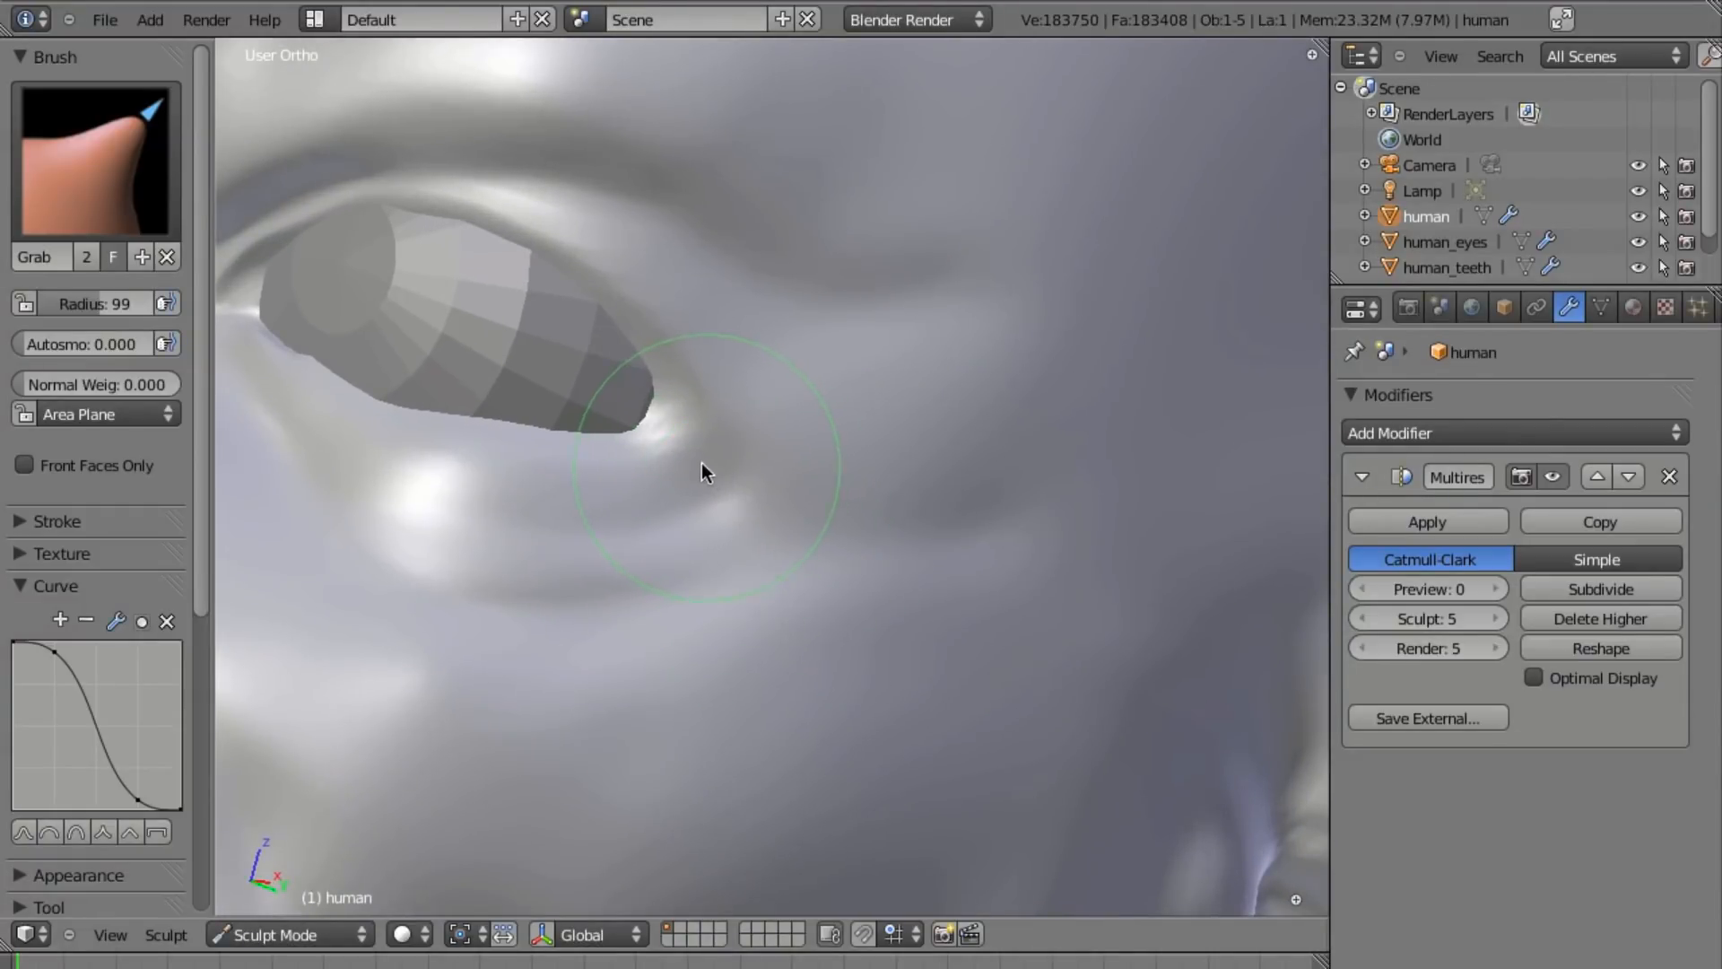
key("shift+c")
left_click_drag(660, 411, 736, 483)
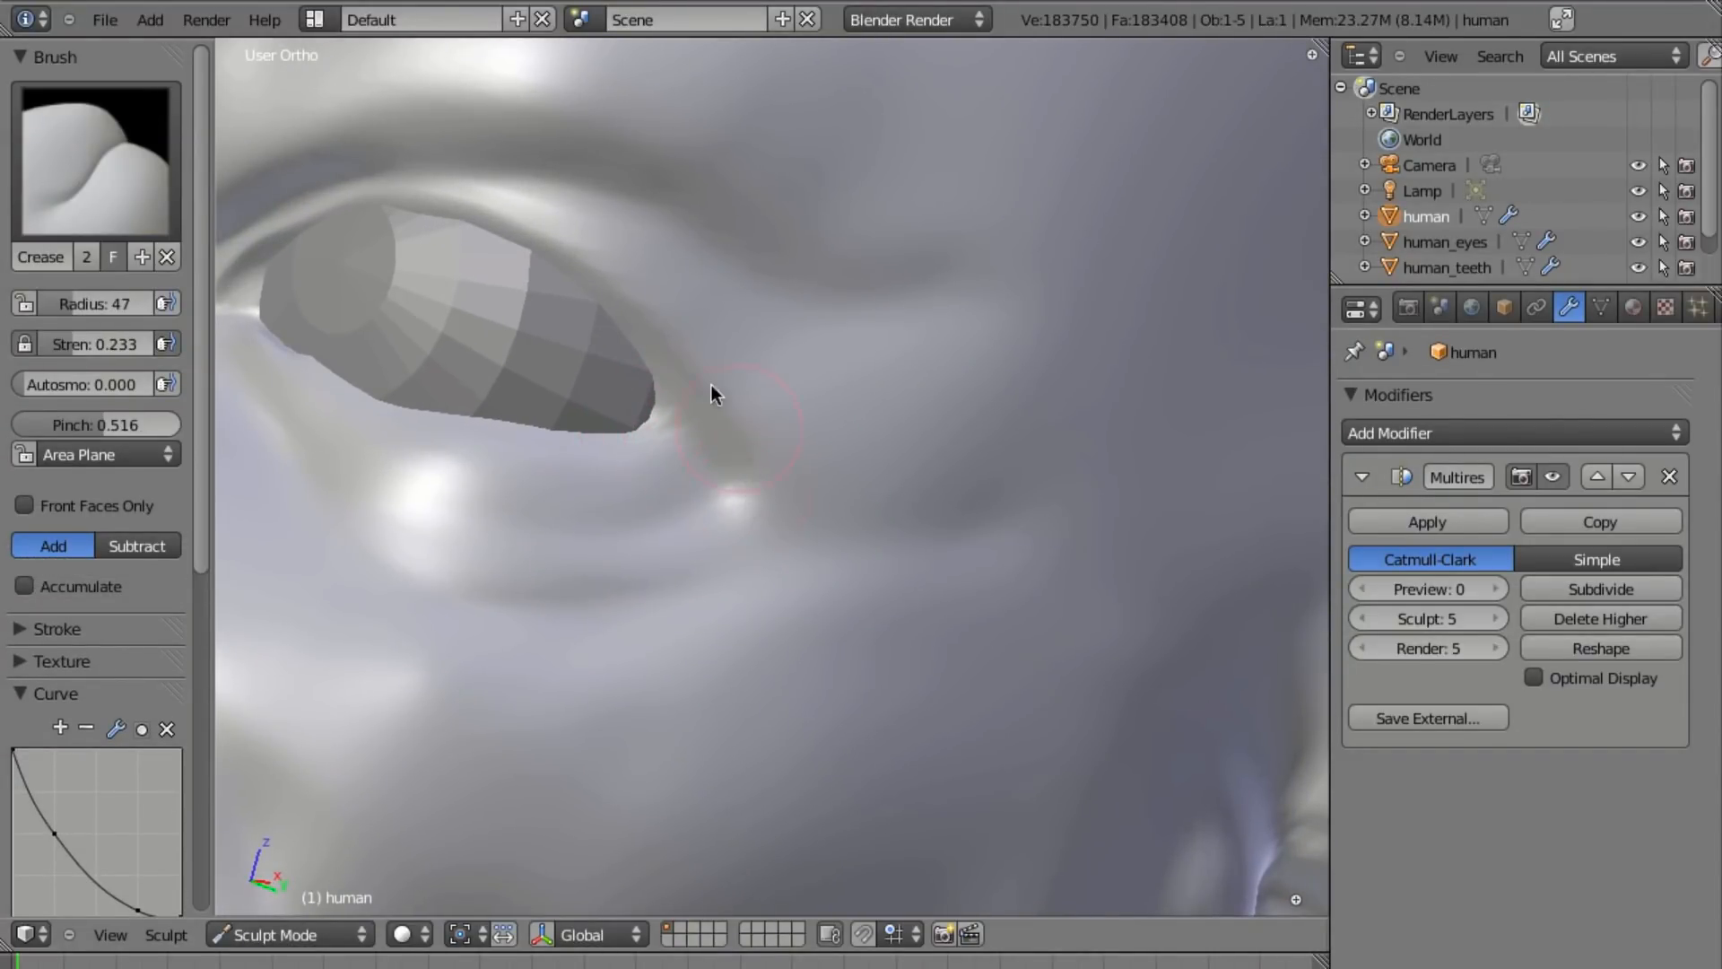
middle_click_drag(633, 531, 853, 499, "shift")
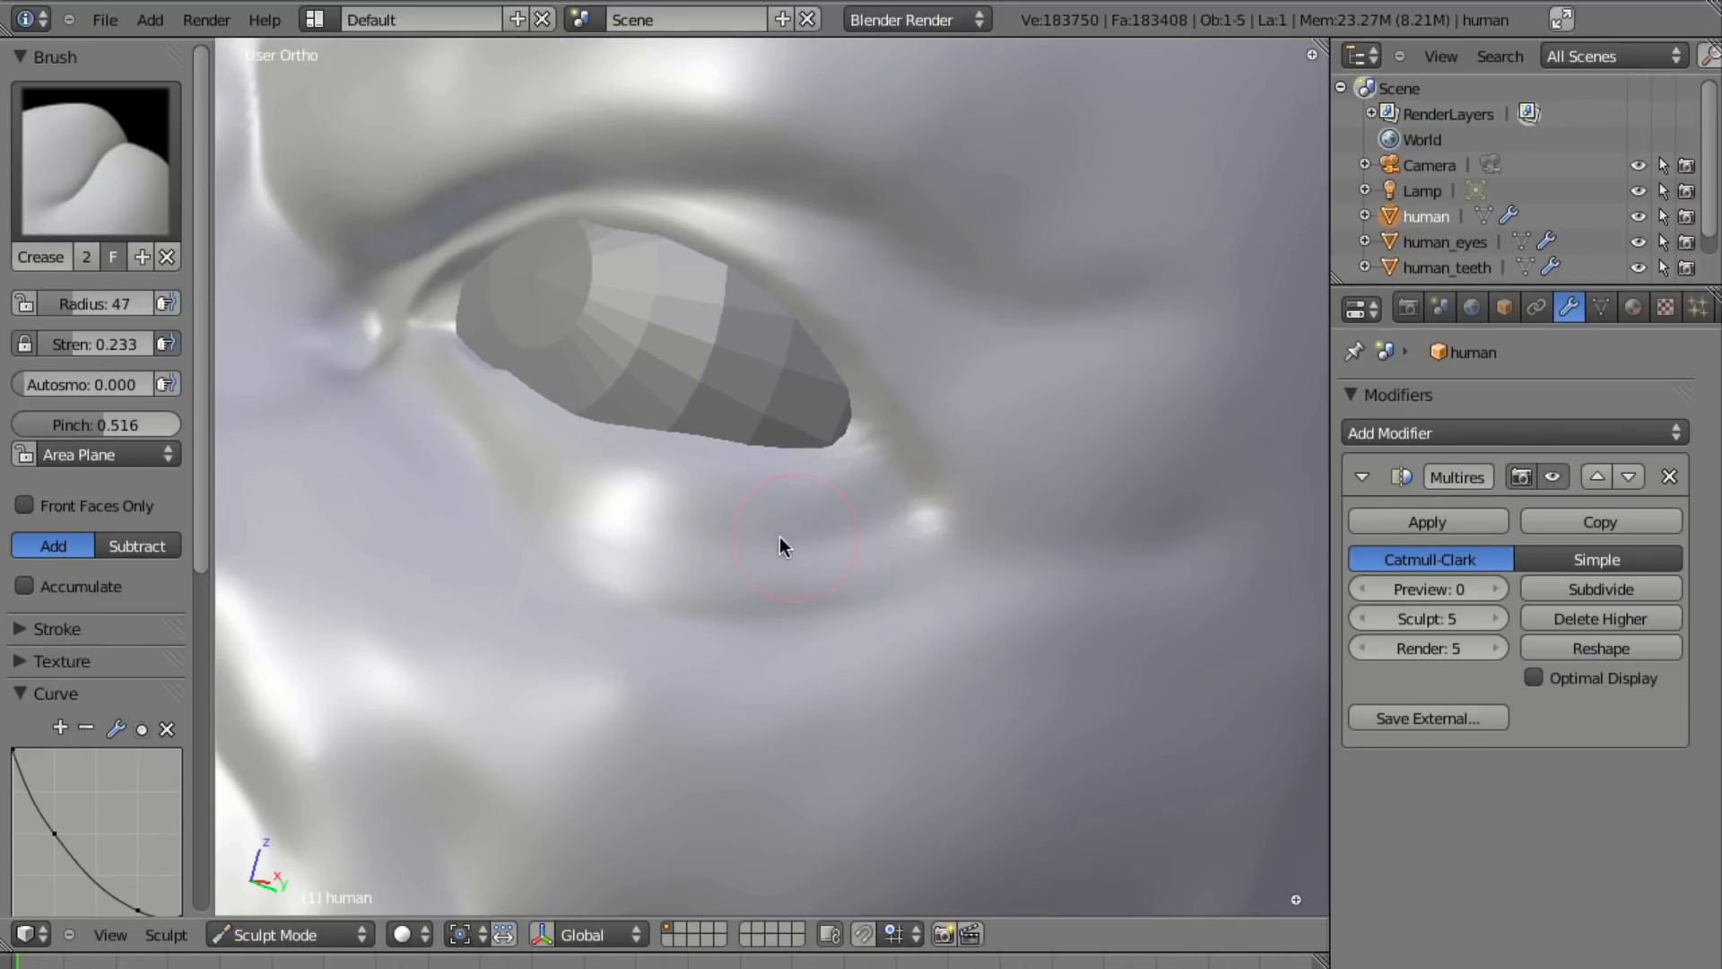
mouse_move(591, 500)
left_mouse_down()
mouse_move(519, 535)
mouse_move(774, 629)
mouse_move(642, 608)
left_mouse_up()
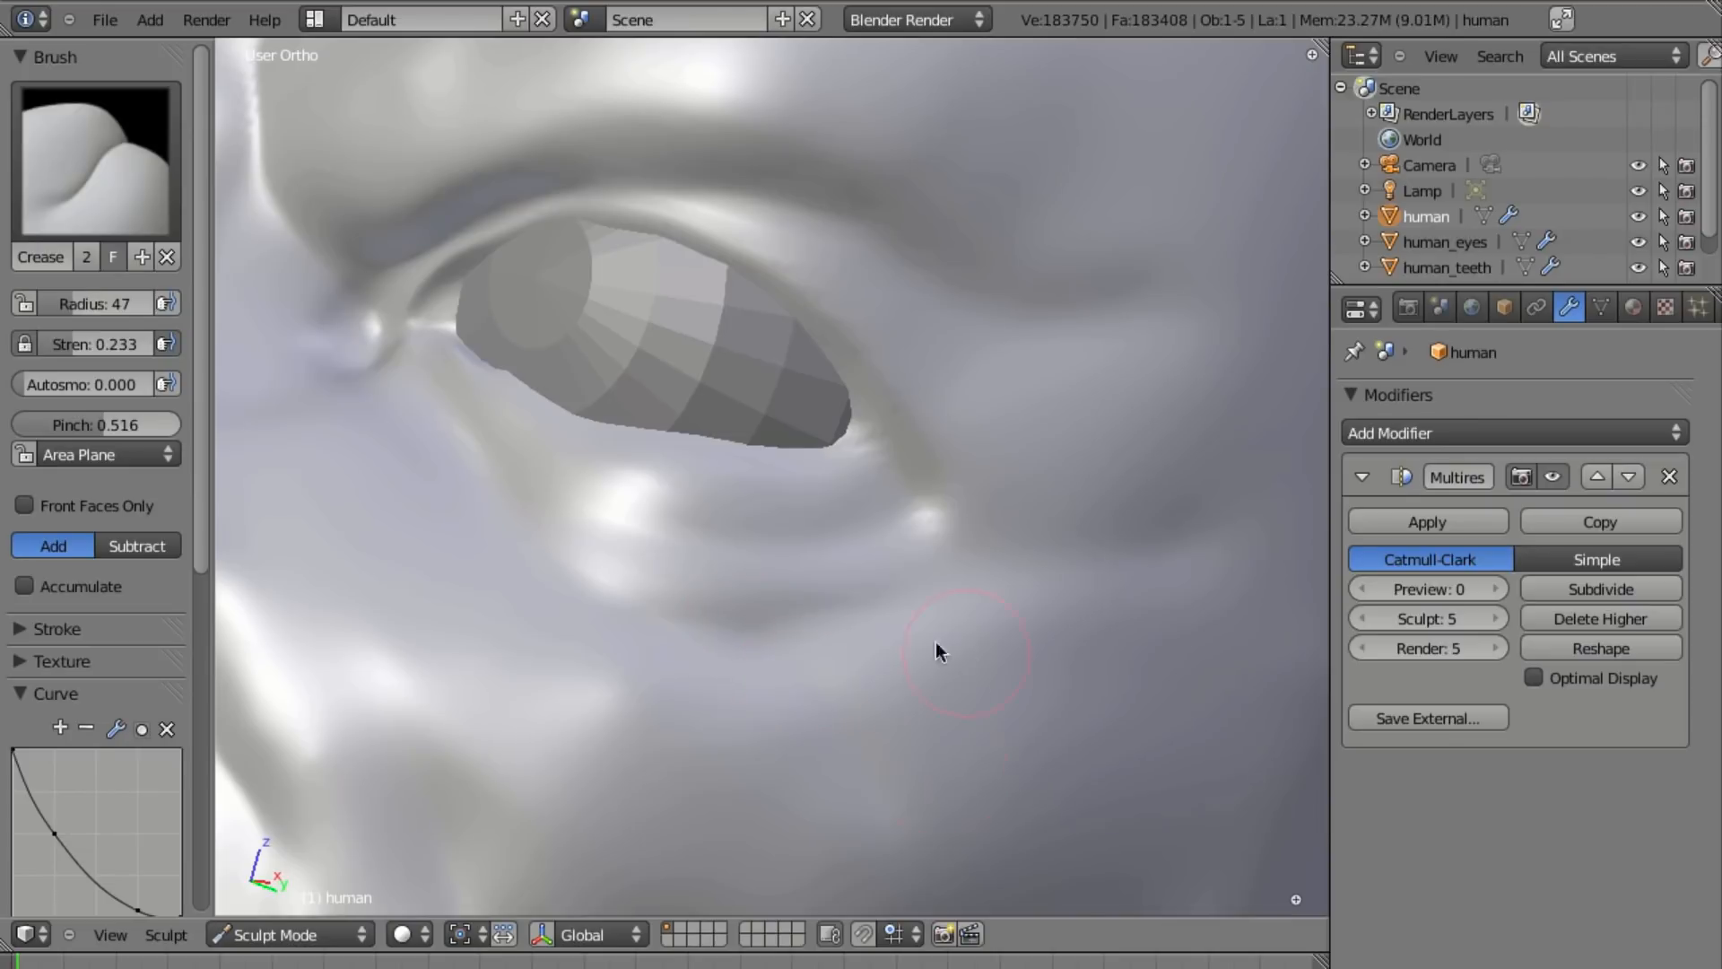
Save the sculpt over the existing human .blend file.
middle_click_drag(875, 761, 681, 522, "ctrl")
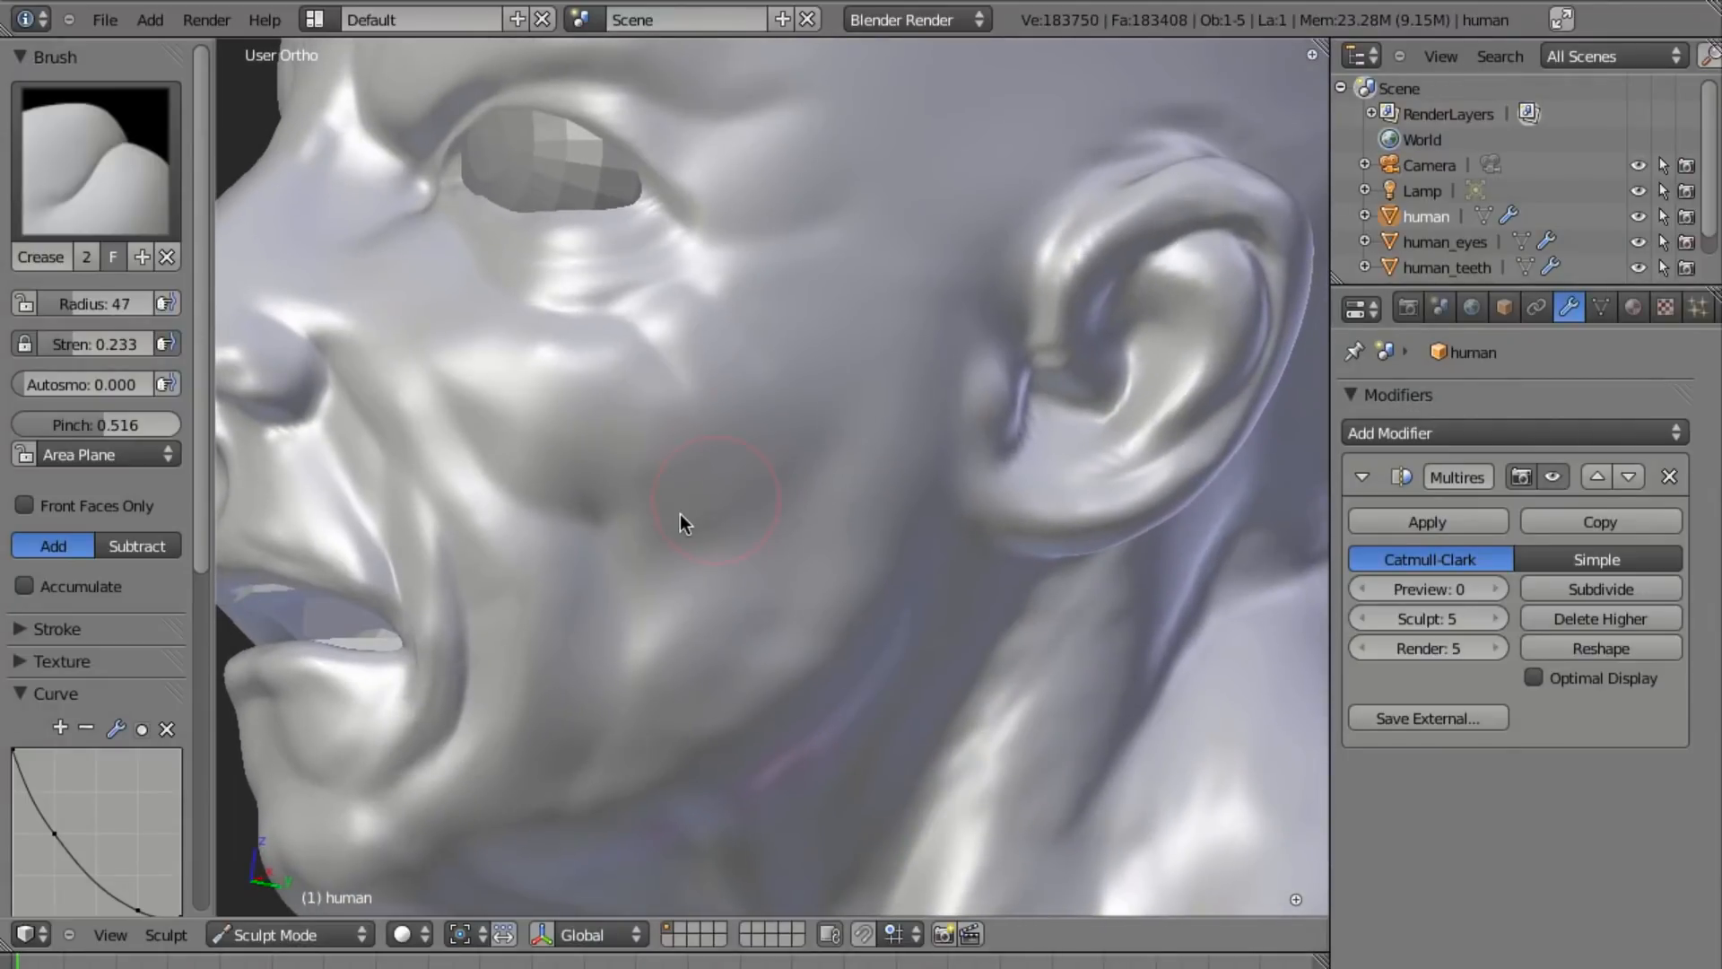
mouse_move(707, 649)
middle_mouse_down("ctrl")
mouse_move(747, 478)
mouse_move(779, 514)
mouse_move(900, 565)
mouse_move(894, 669)
mouse_move(829, 541)
mouse_move(1032, 485)
mouse_move(916, 402)
mouse_move(963, 472)
mouse_move(729, 513)
mouse_move(849, 501)
mouse_move(639, 427)
mouse_move(871, 543)
mouse_move(838, 502)
mouse_move(883, 527)
mouse_move(897, 511)
mouse_move(884, 560)
middle_mouse_up("ctrl")
scroll(845, 491, "up", 4)
key("ctrl+s")
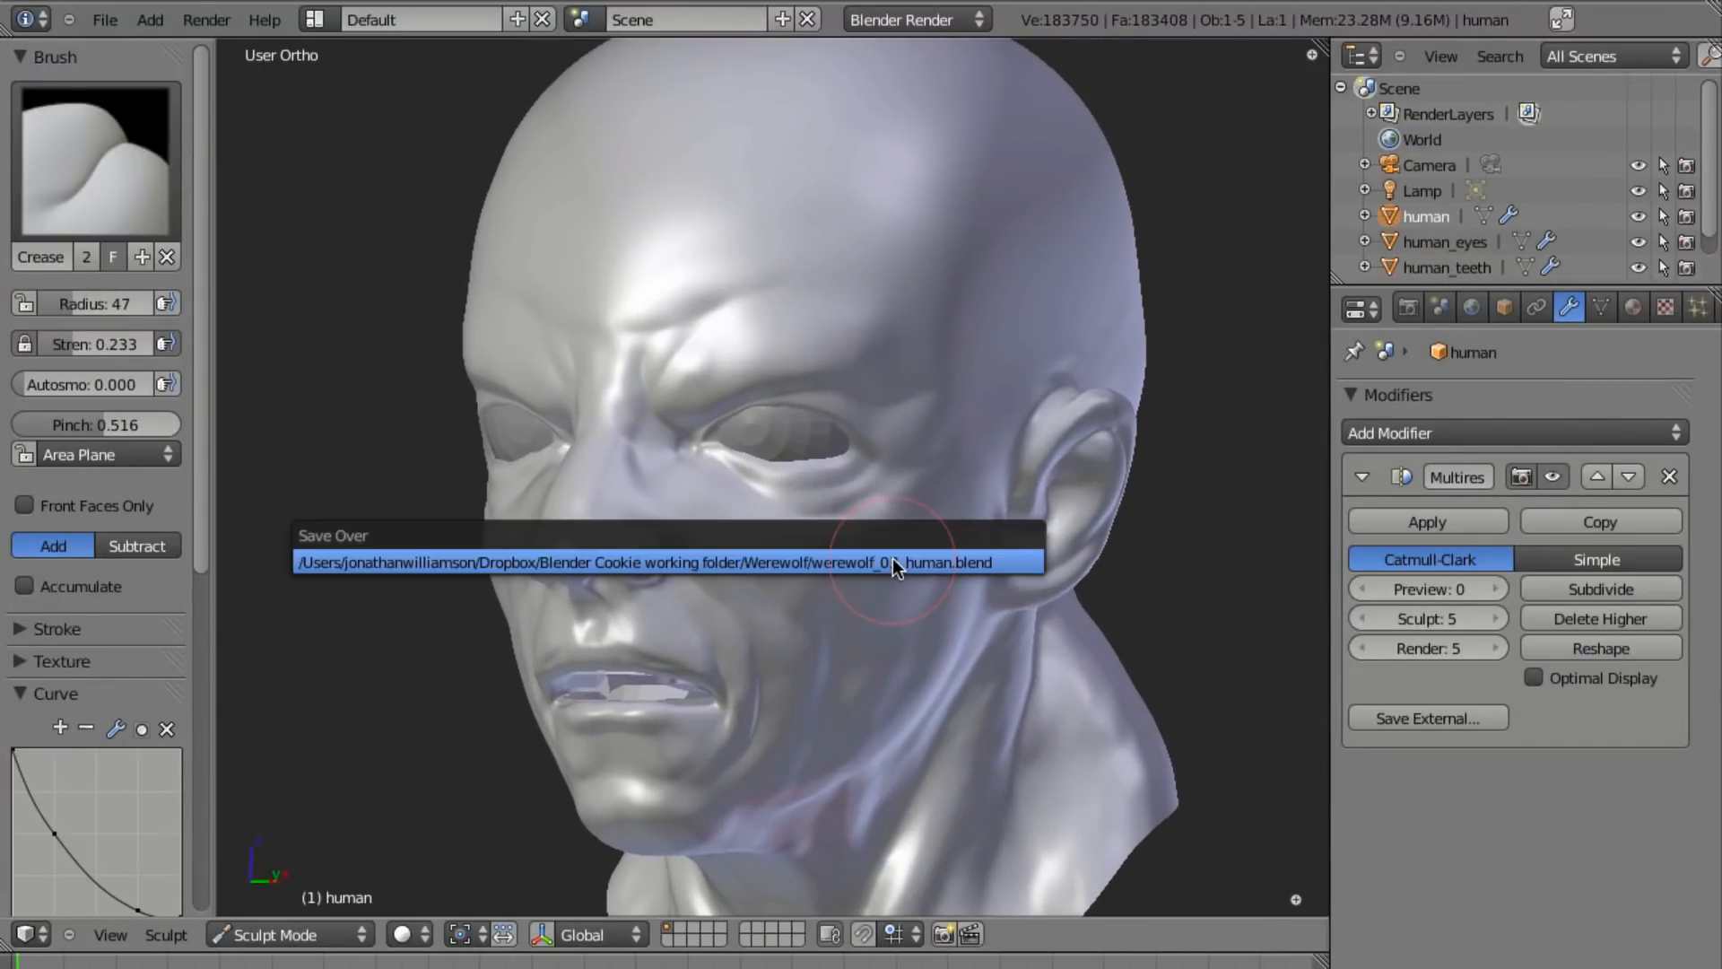
key("Return")
Refine the inner ear fold just above the tragus with the Crease brush at radius 47, and review the whole head.
mouse_move(898, 609)
middle_mouse_down()
mouse_move(897, 583)
mouse_move(921, 588)
mouse_move(915, 547)
middle_mouse_up()
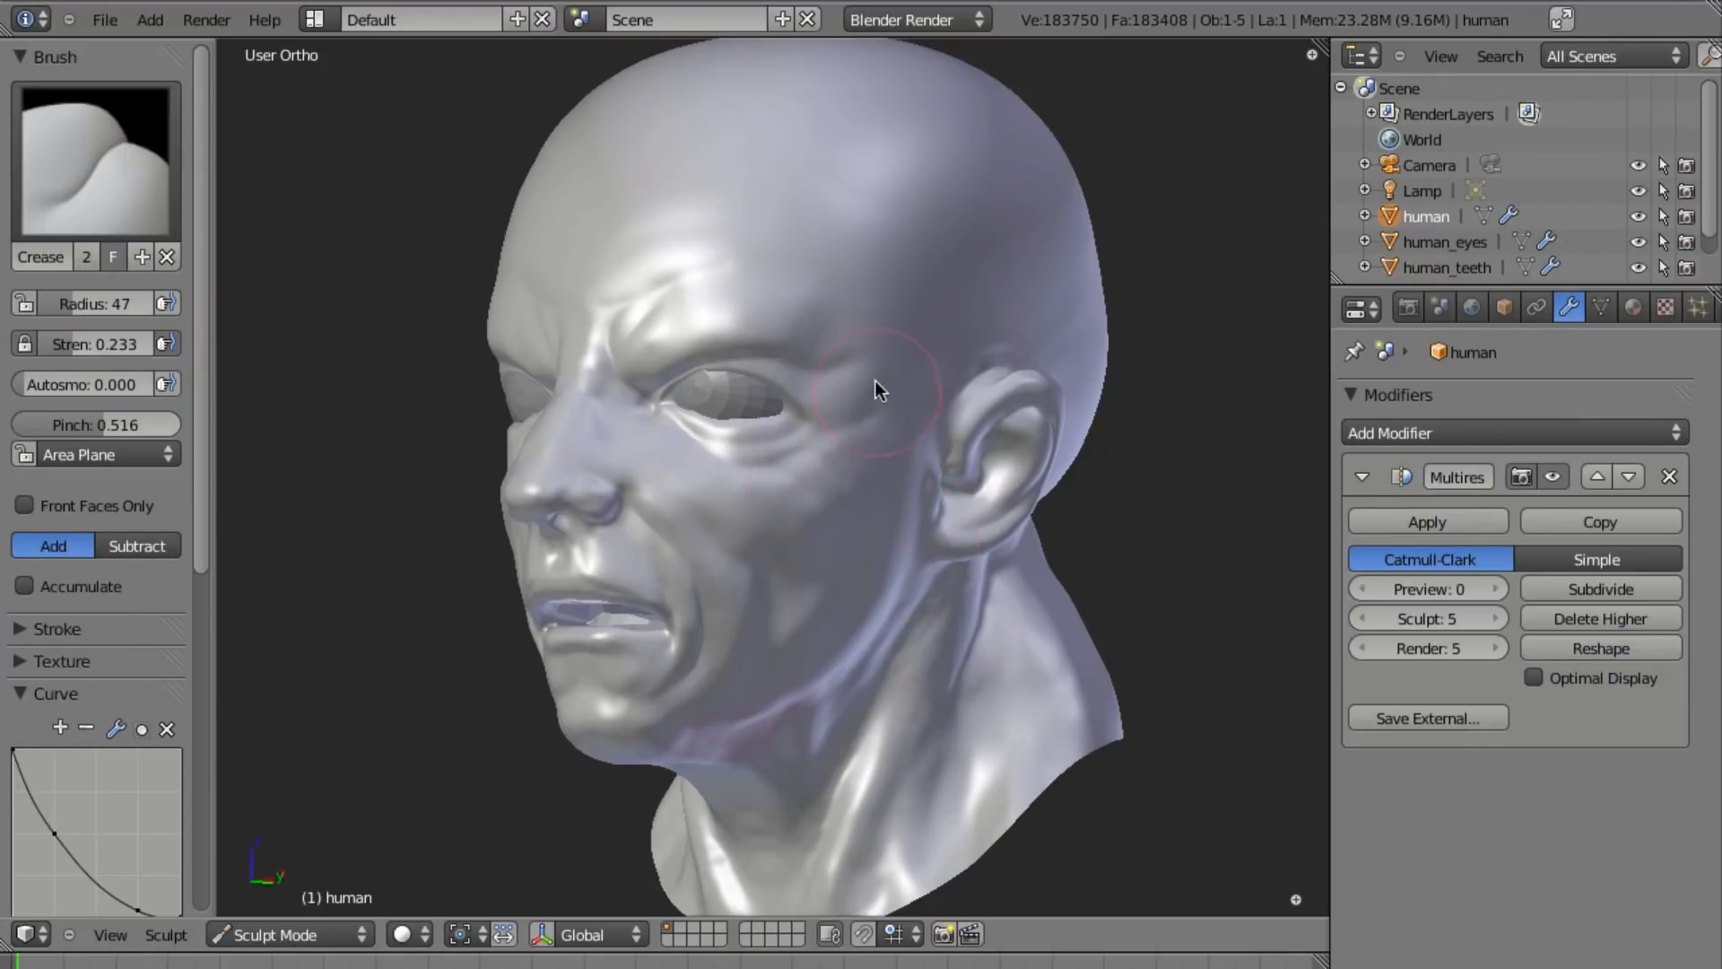
key("KP_3")
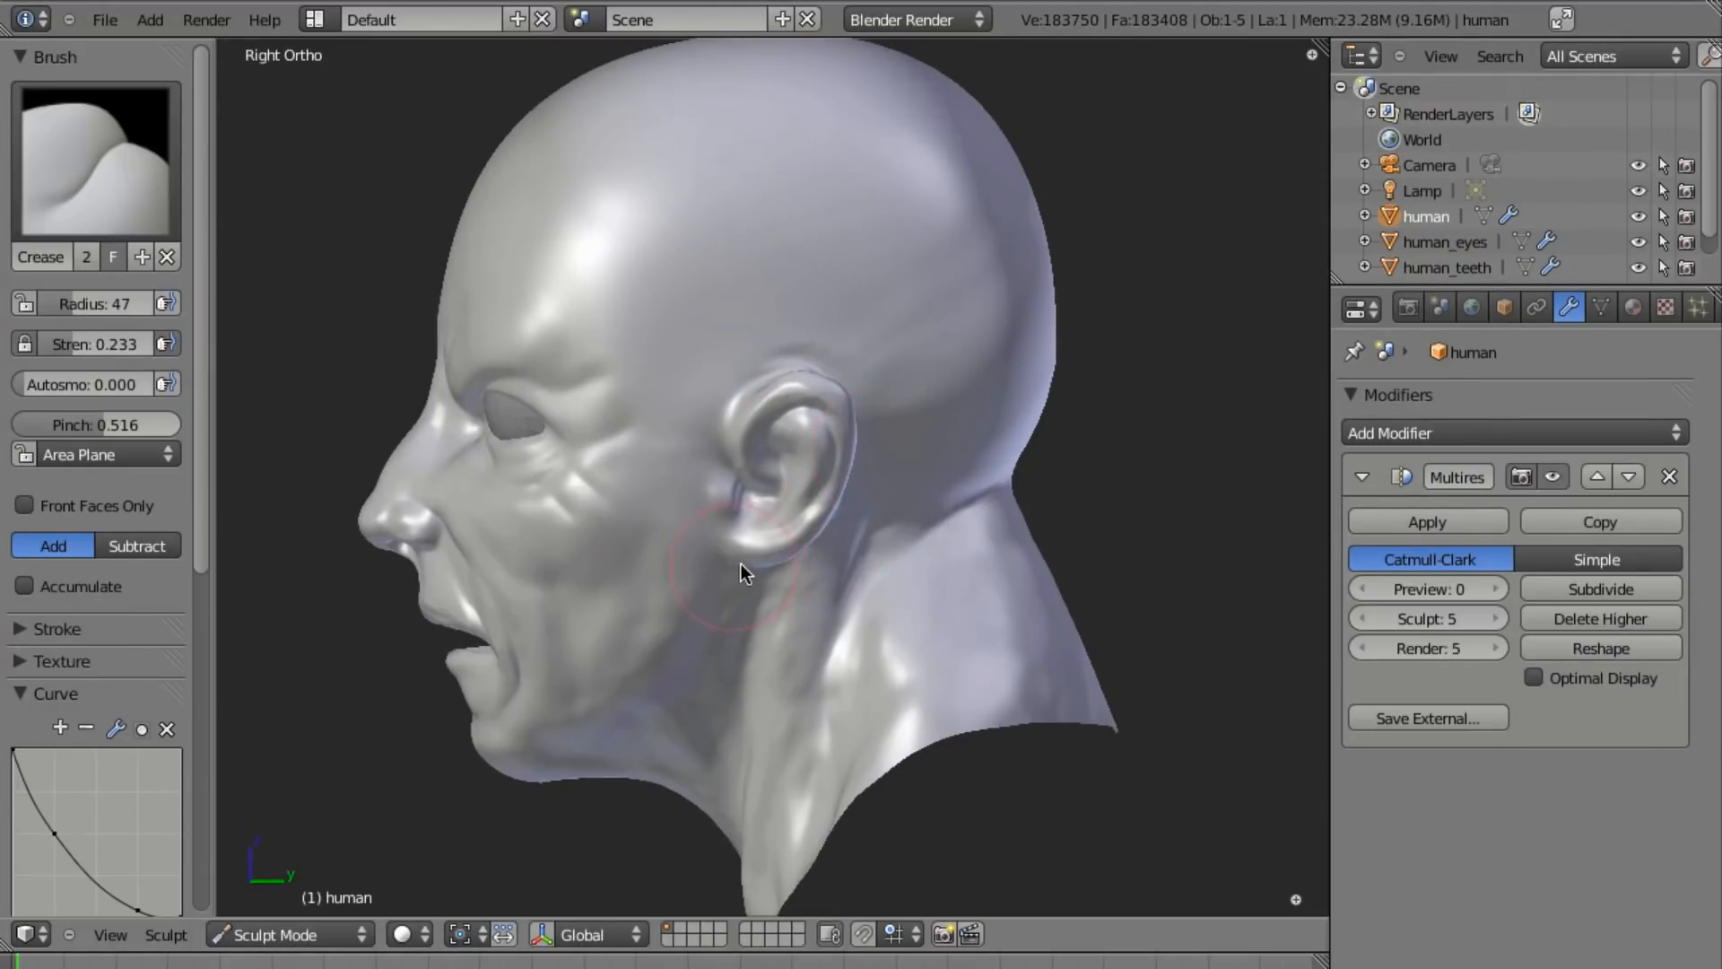
scroll(735, 564, "up", 4)
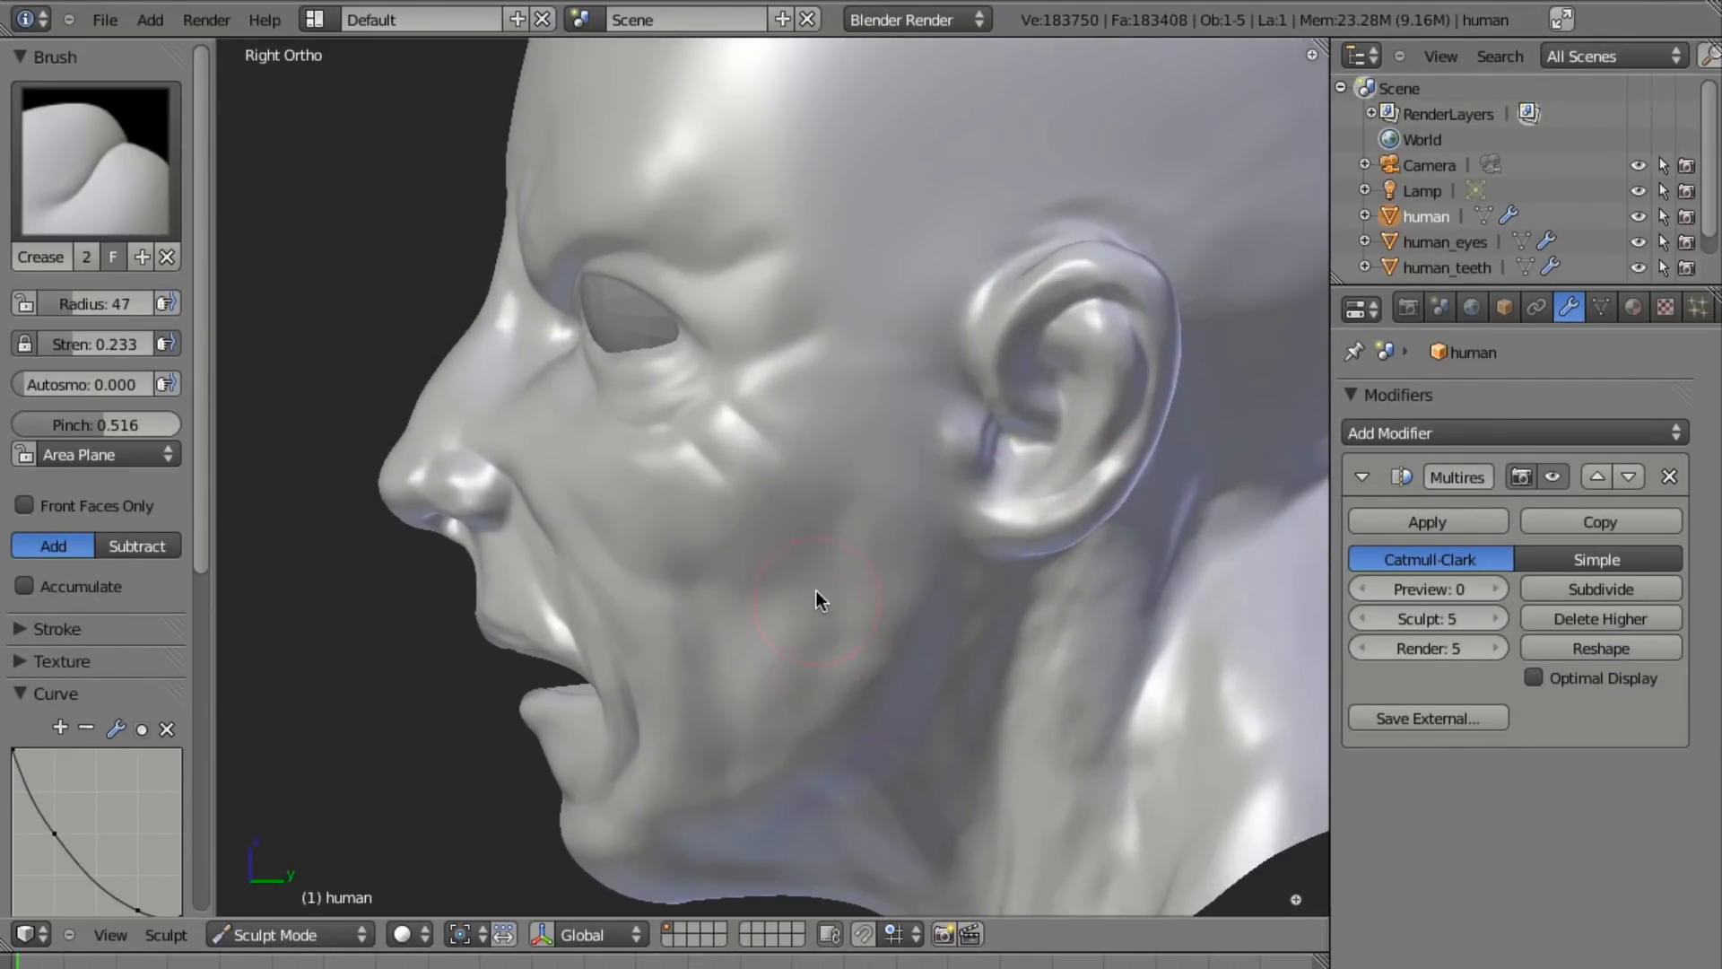
scroll(771, 480, "down", 3)
mouse_move(833, 499)
middle_mouse_down()
mouse_move(859, 526)
mouse_move(917, 532)
mouse_move(721, 368)
mouse_move(808, 331)
mouse_move(869, 488)
mouse_move(879, 476)
middle_mouse_up()
mouse_move(913, 352)
middle_mouse_down()
mouse_move(772, 435)
mouse_move(812, 605)
middle_mouse_up()
scroll(849, 393, "up", 5)
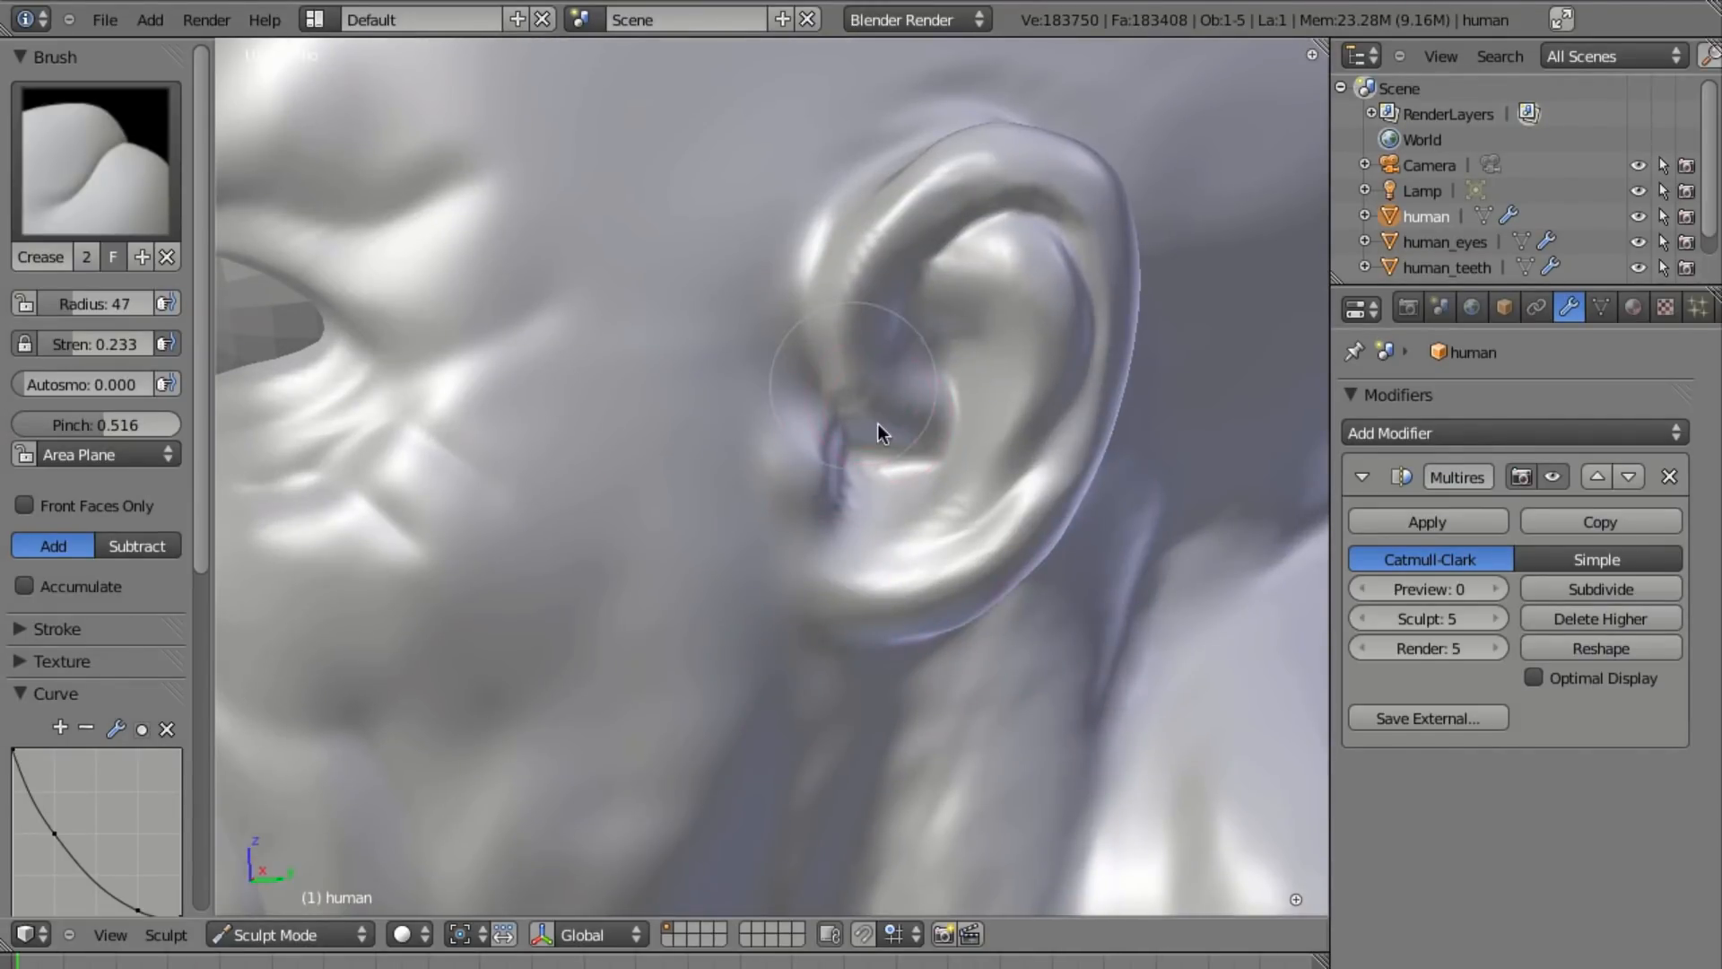
left_click_drag(856, 394, 888, 418)
middle_click_drag(874, 583, 914, 547)
scroll(834, 507, "down", 4)
mouse_move(752, 421)
middle_mouse_down()
mouse_move(860, 403)
mouse_move(918, 566)
mouse_move(704, 466)
mouse_move(820, 412)
middle_mouse_up()
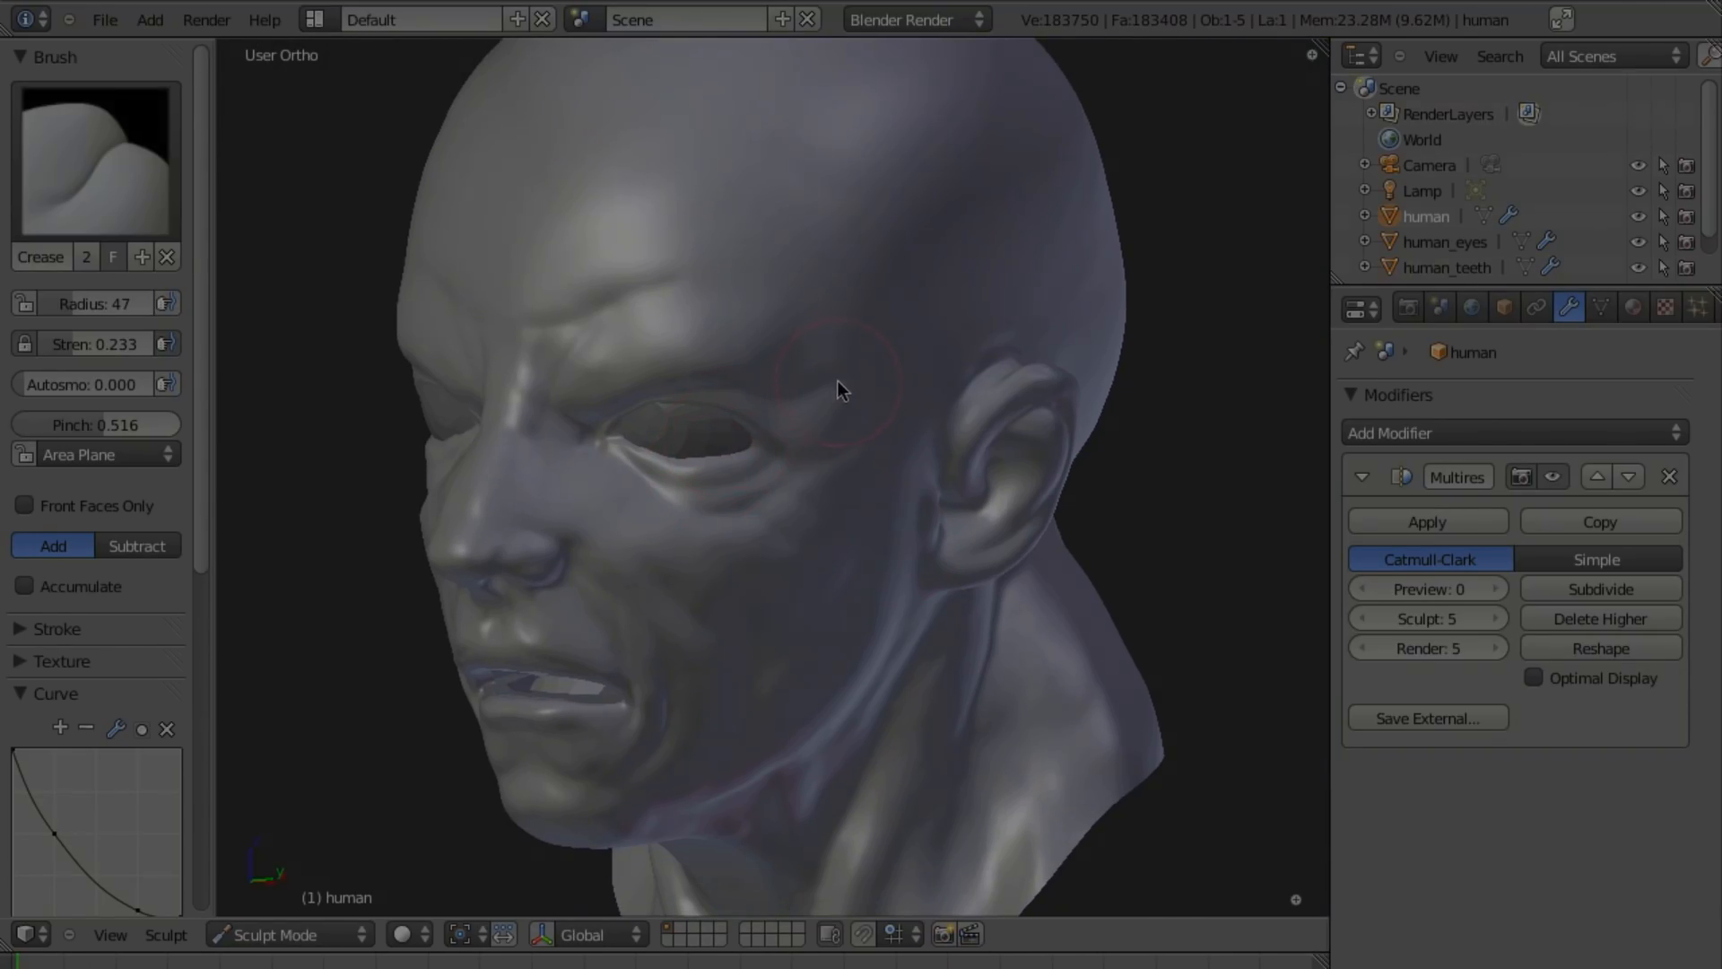